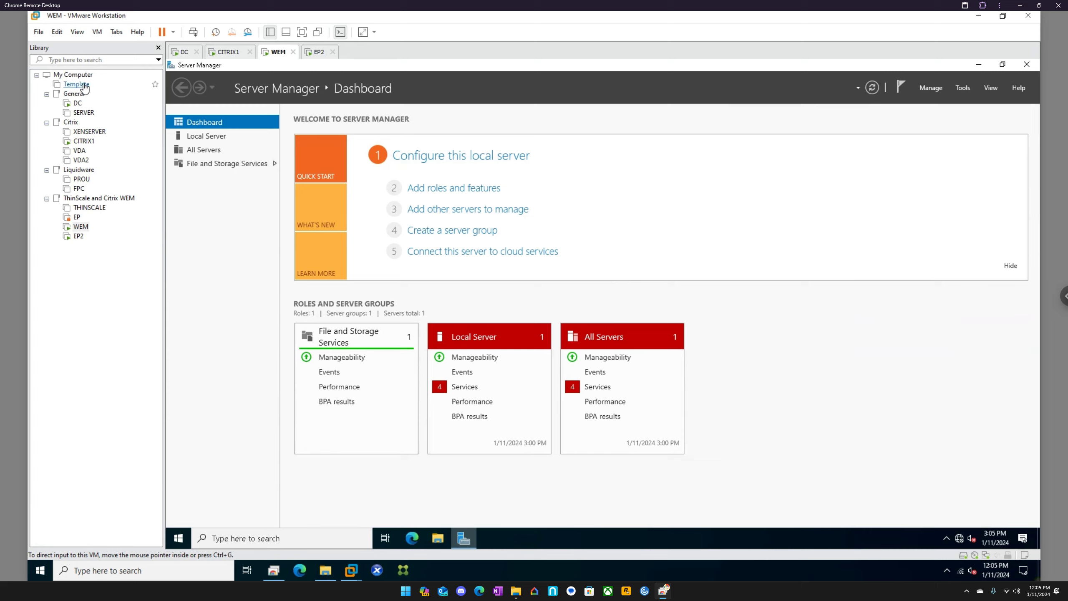
Step: Open the Template virtual machine from the library
{"action": "right_click", "coordinate": [86, 87]}
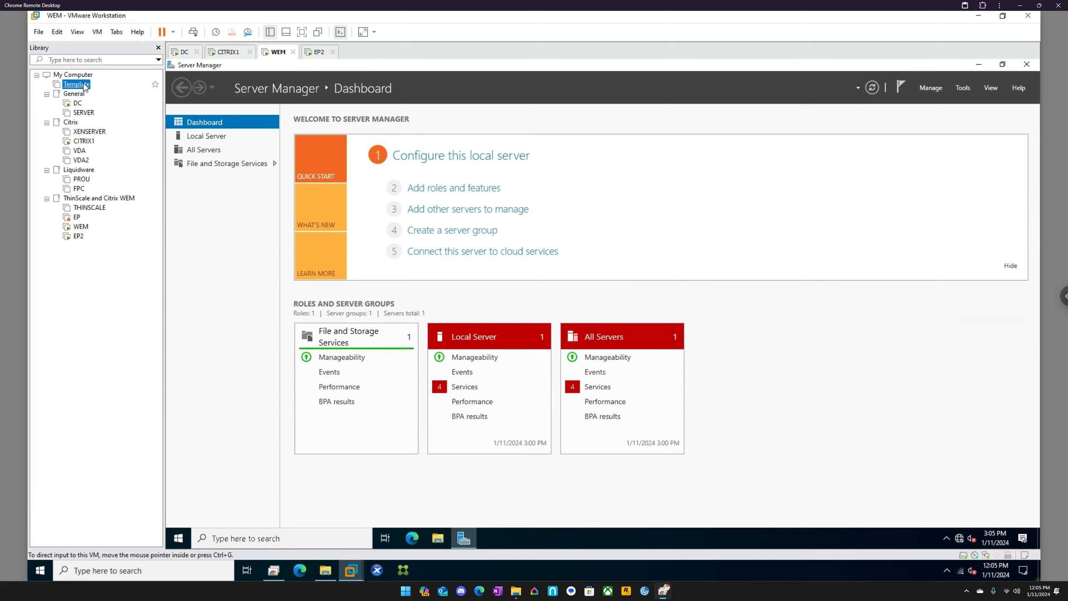
{"action": "right_click", "coordinate": [78, 86]}
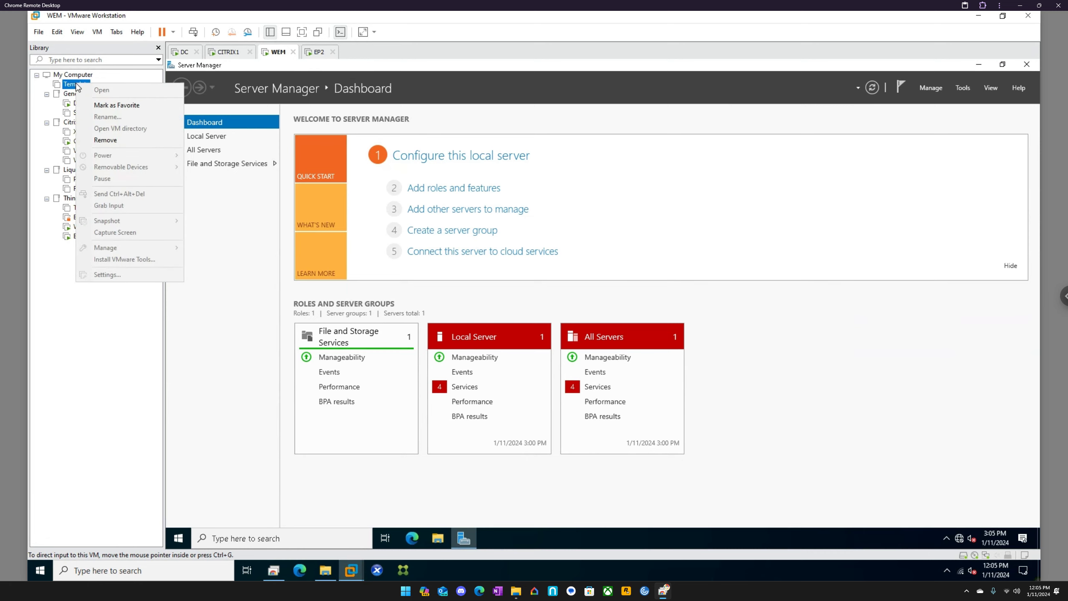
{"action": "right_click", "coordinate": [71, 84]}
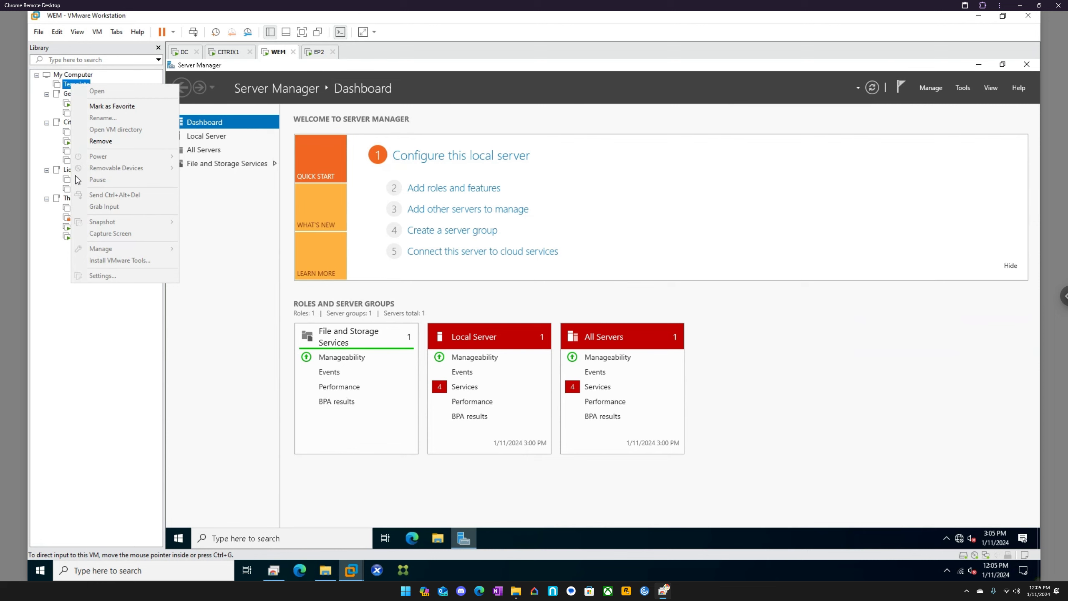
{"action": "left_click", "coordinate": [100, 331]}
{"action": "left_click", "coordinate": [79, 85]}
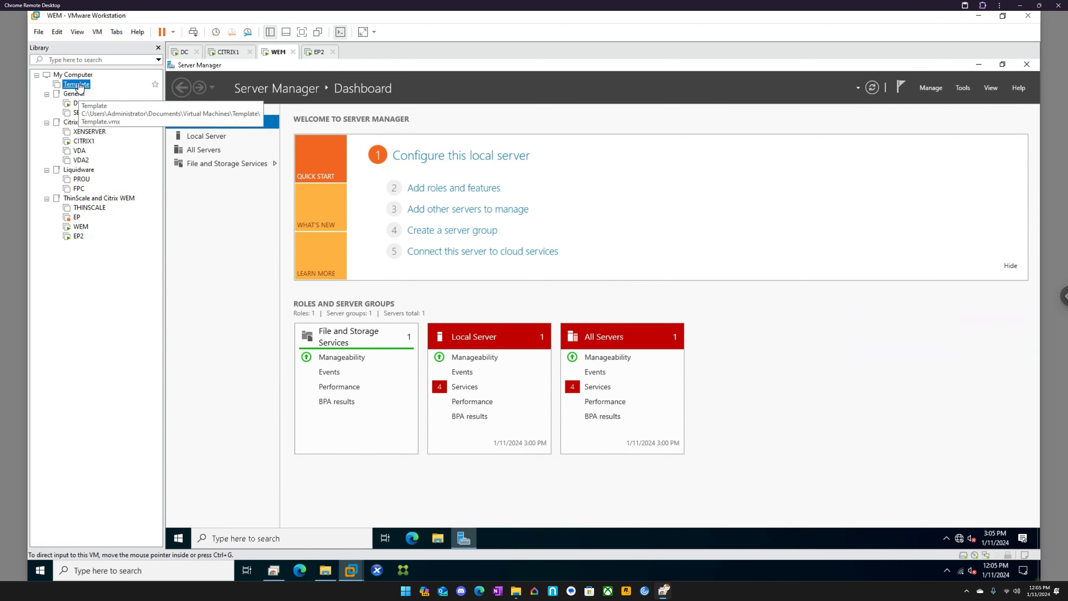
{"action": "right_click", "coordinate": [79, 85]}
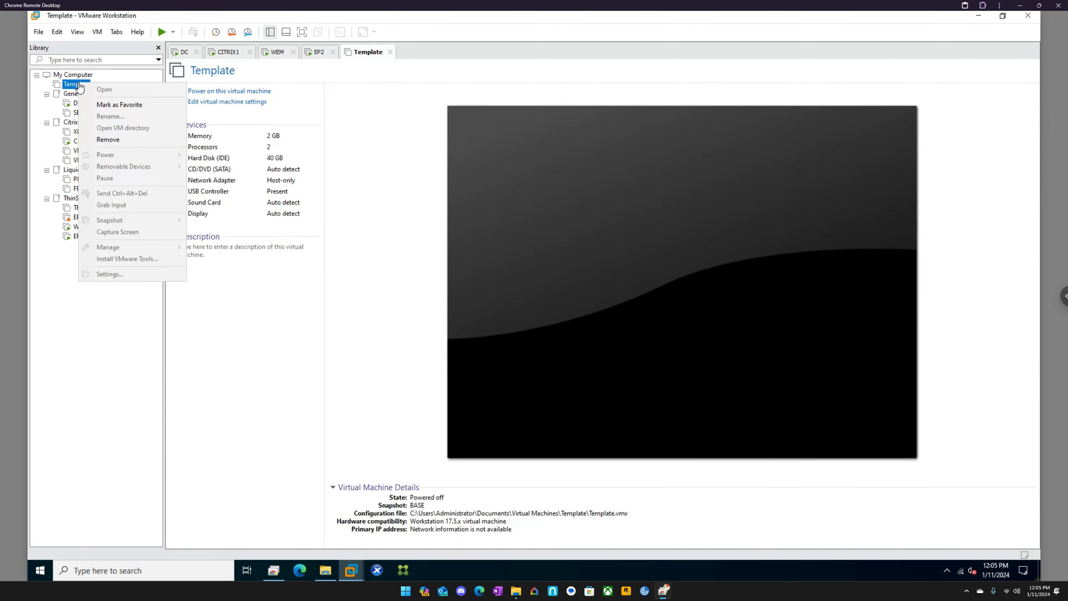
{"action": "left_click", "coordinate": [82, 320]}
{"action": "right_click", "coordinate": [78, 85]}
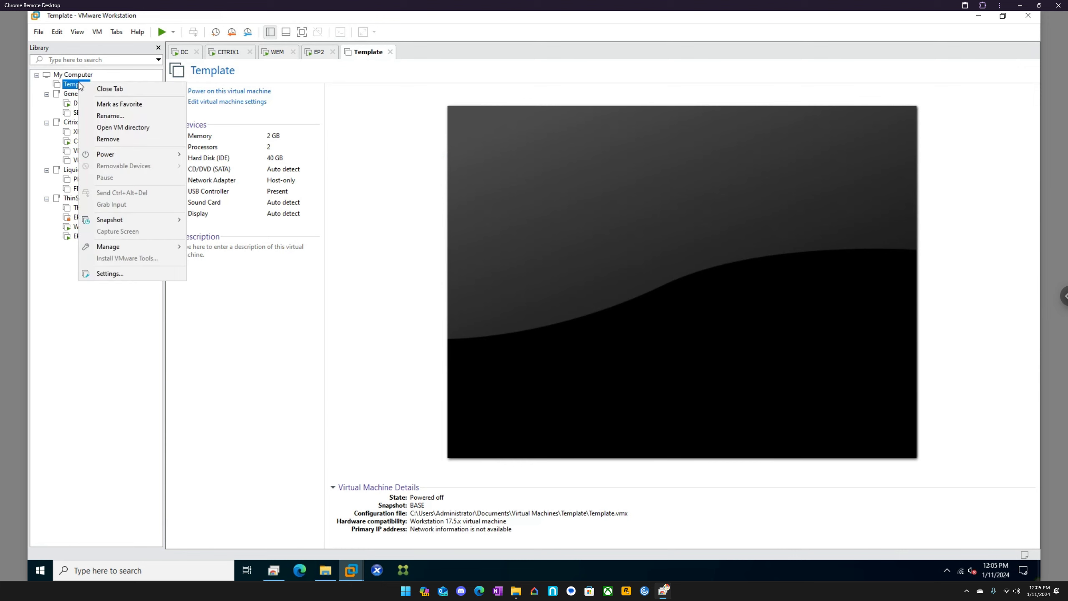
{"action": "mouse_move", "coordinate": [135, 223]}
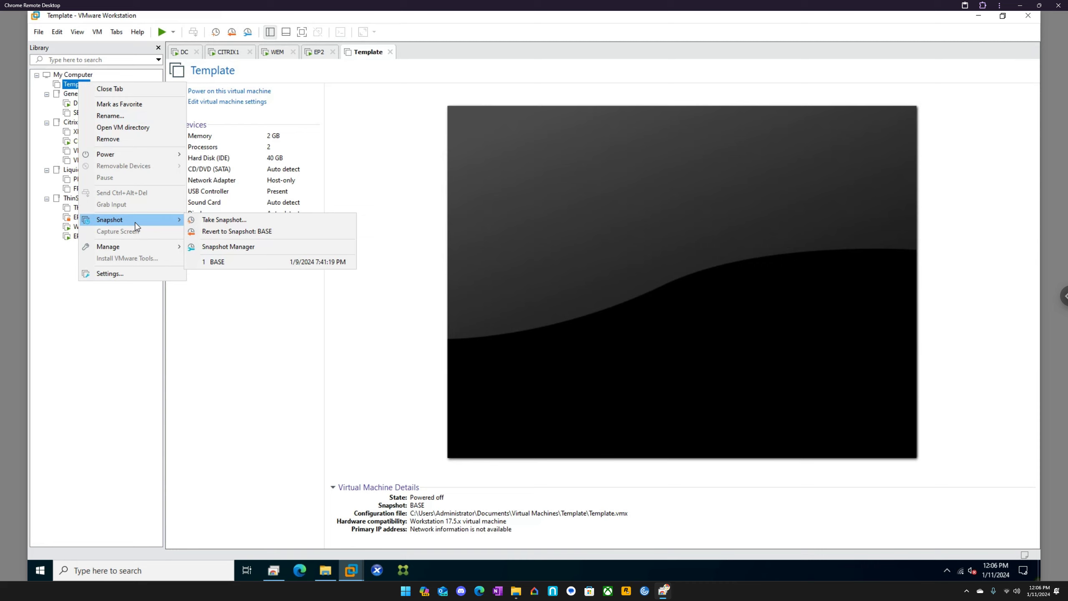
{"action": "left_click", "coordinate": [220, 231]}
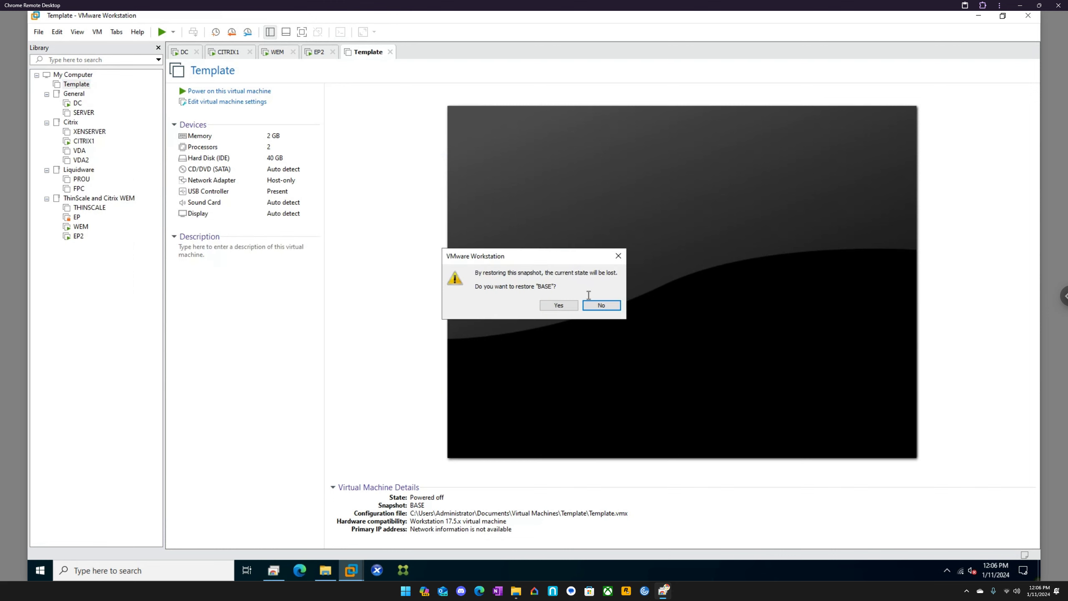
{"action": "left_click", "coordinate": [601, 305]}
Step: Walk through cloning the Template machine's BASE snapshot as a full clone, then cancel the wizard and close Snapshot Manager
{"action": "right_click", "coordinate": [77, 84]}
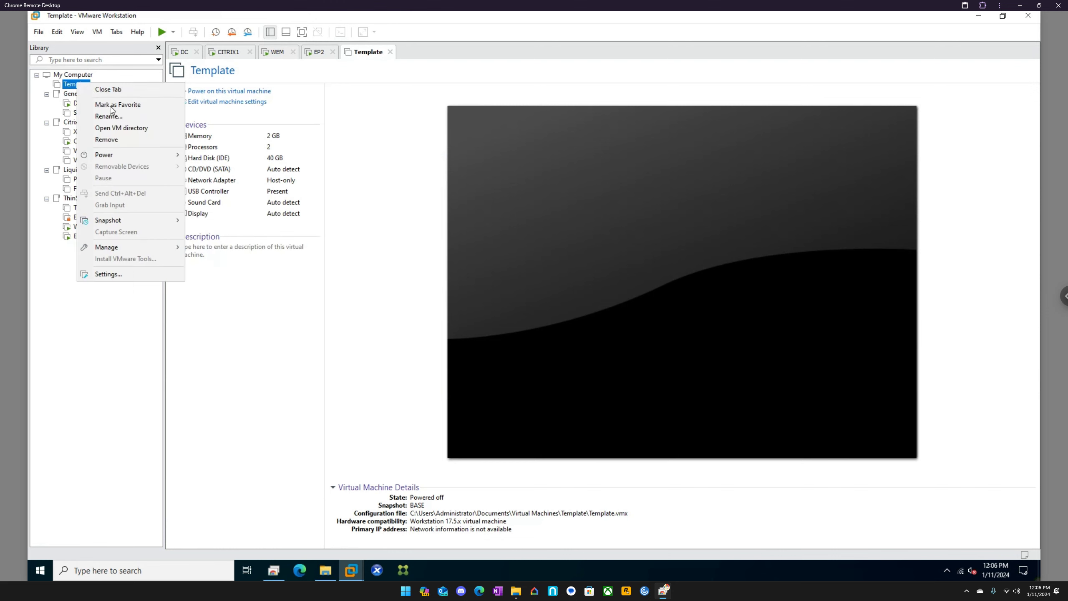
{"action": "mouse_move", "coordinate": [156, 246]}
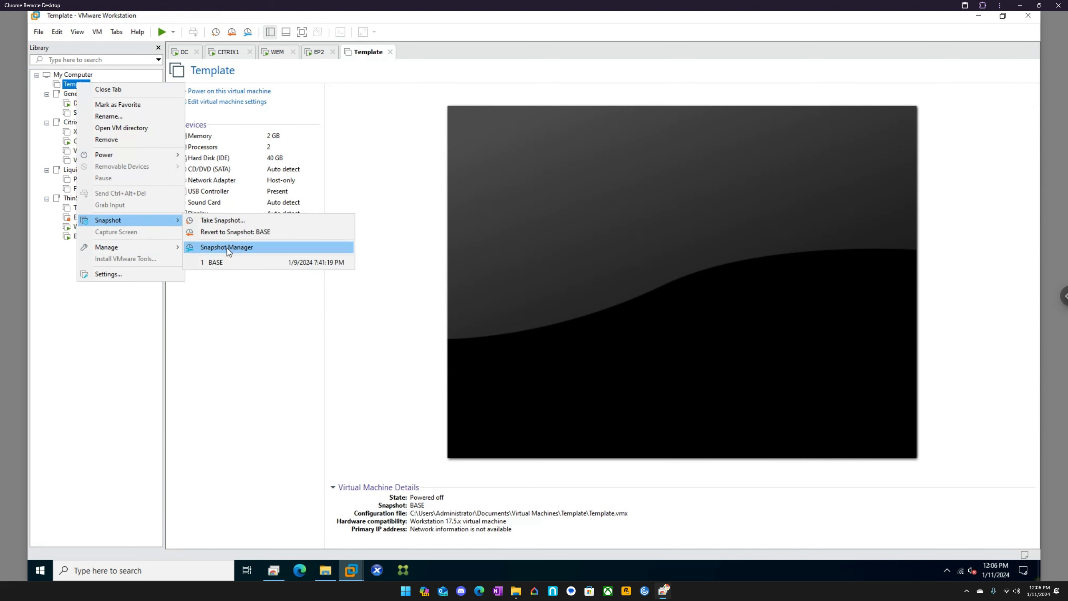
{"action": "left_click", "coordinate": [227, 248]}
{"action": "left_click", "coordinate": [226, 198]}
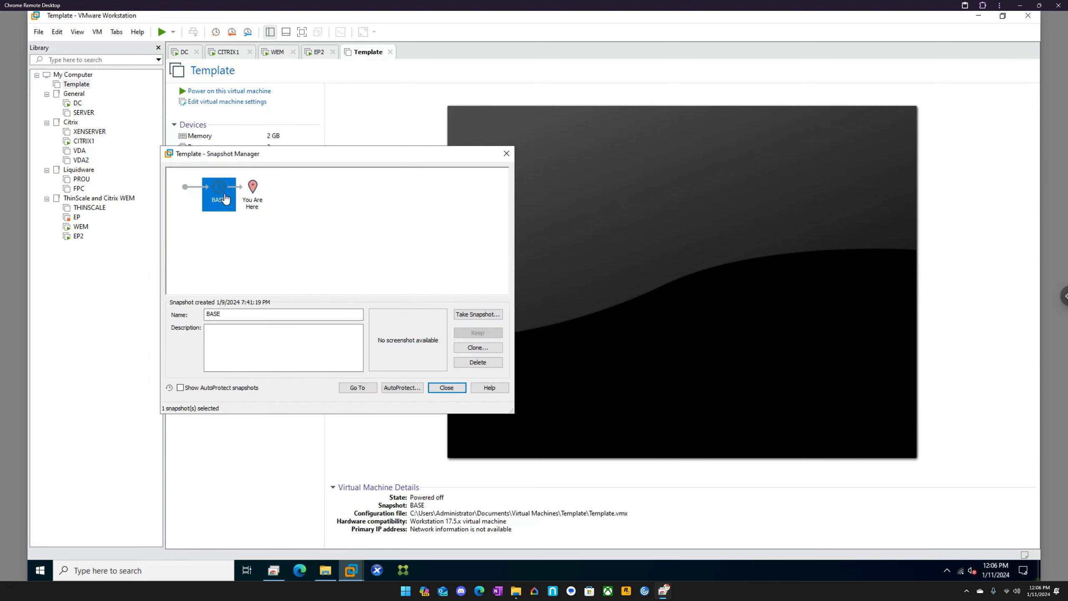
{"action": "left_click", "coordinate": [472, 349]}
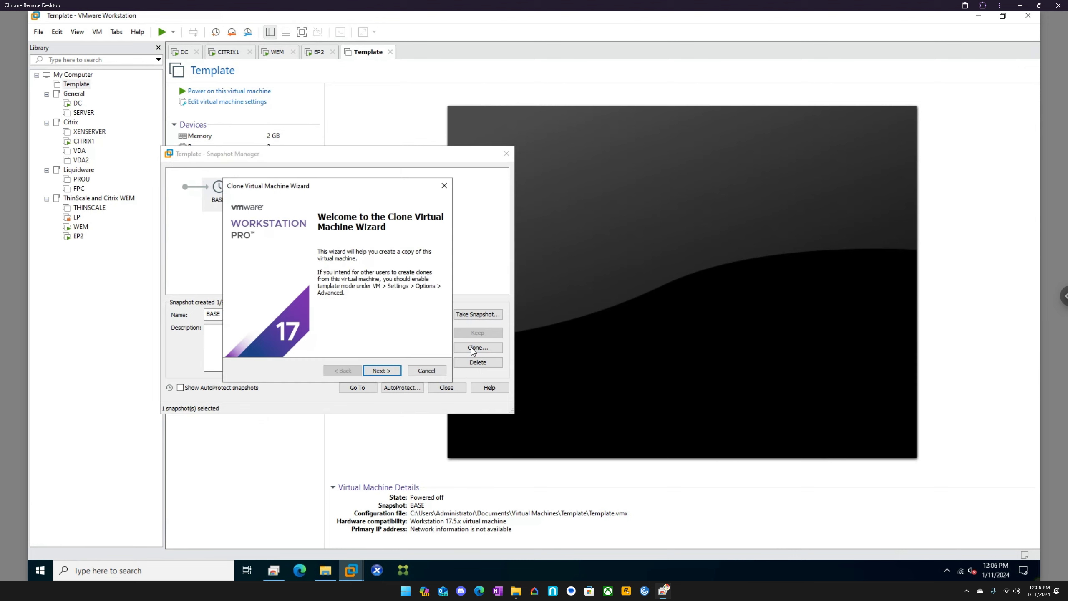
{"action": "left_click", "coordinate": [388, 373]}
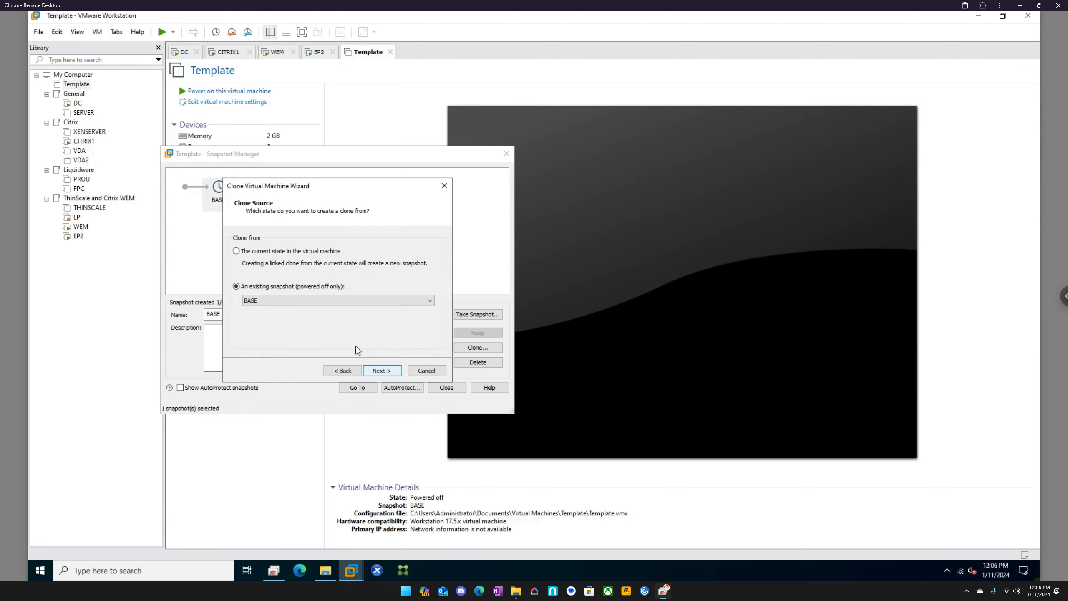
{"action": "left_click", "coordinate": [387, 371]}
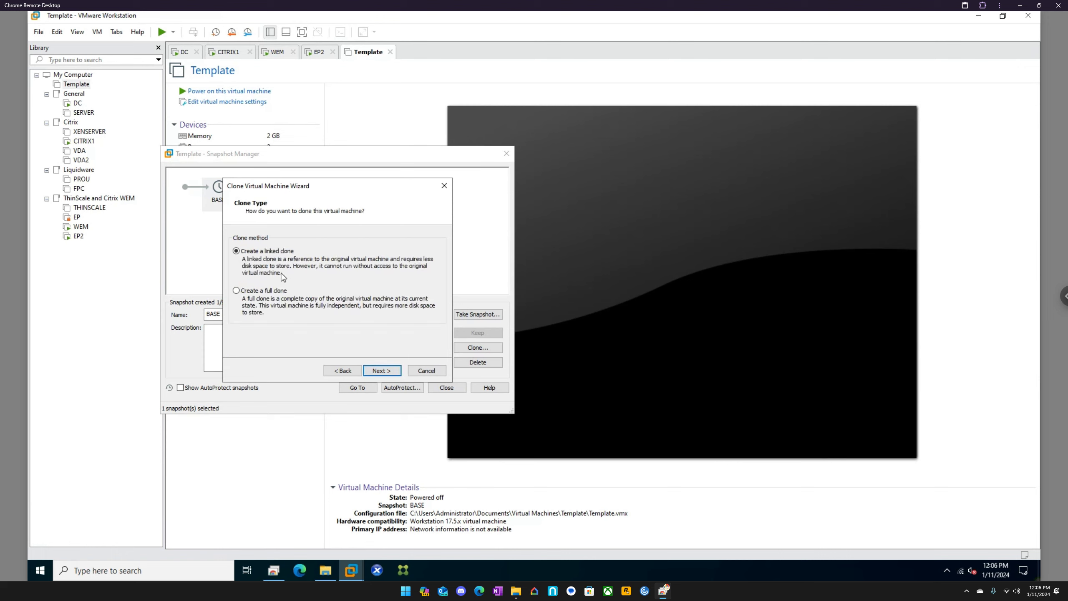
{"action": "left_click", "coordinate": [274, 294]}
{"action": "left_click", "coordinate": [382, 376]}
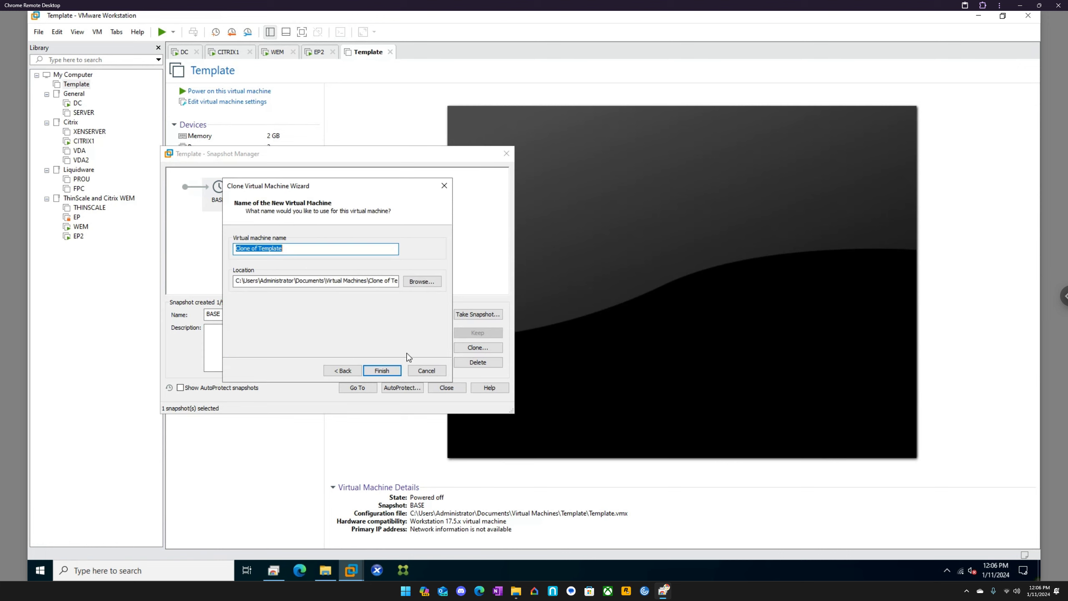
{"action": "left_click", "coordinate": [433, 374]}
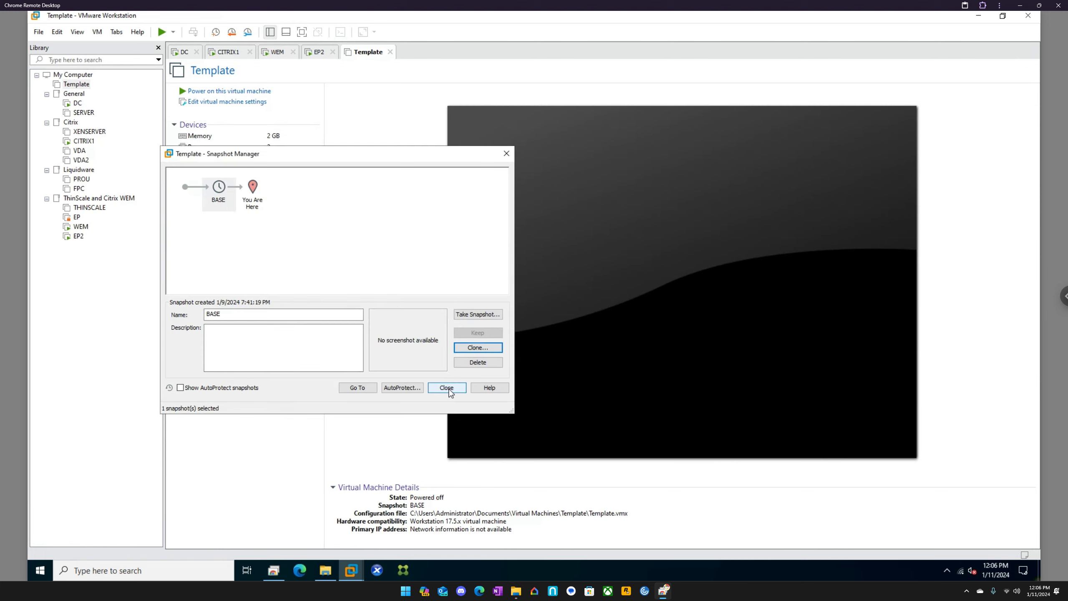
{"action": "left_click", "coordinate": [449, 390]}
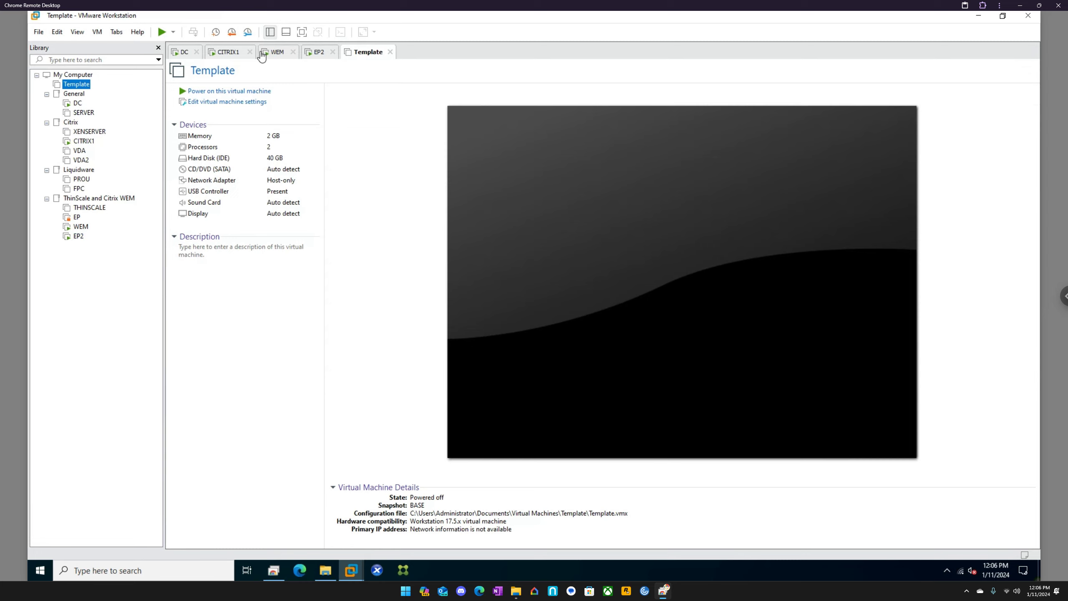
Step: On the CITRIX1 machine, view how to install a downloaded license file in Citrix Licensing Manager, without choosing a file
{"action": "left_click", "coordinate": [228, 55]}
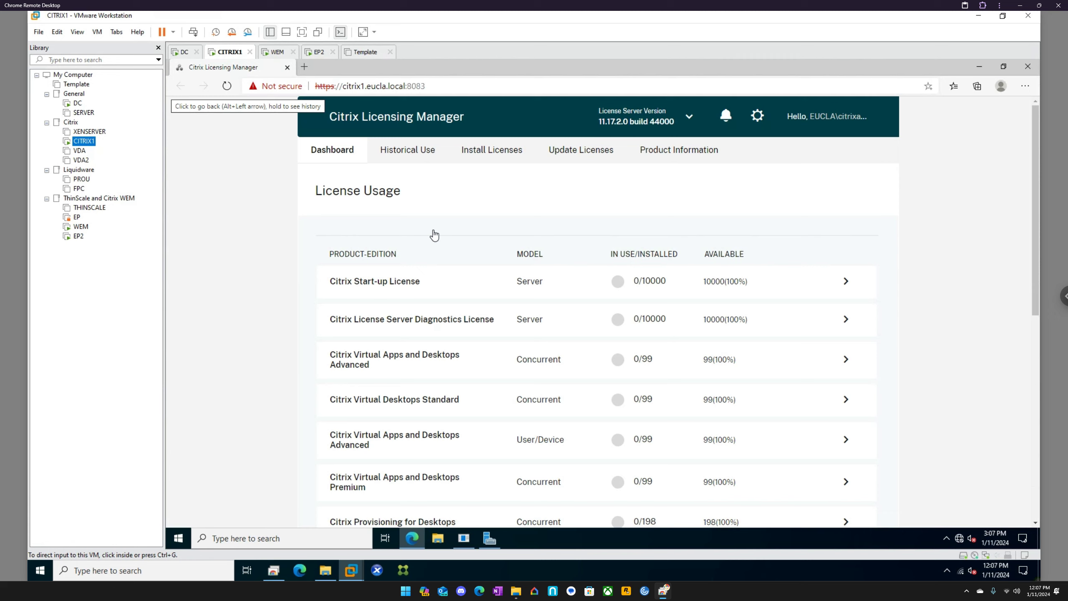
{"action": "left_click", "coordinate": [500, 157]}
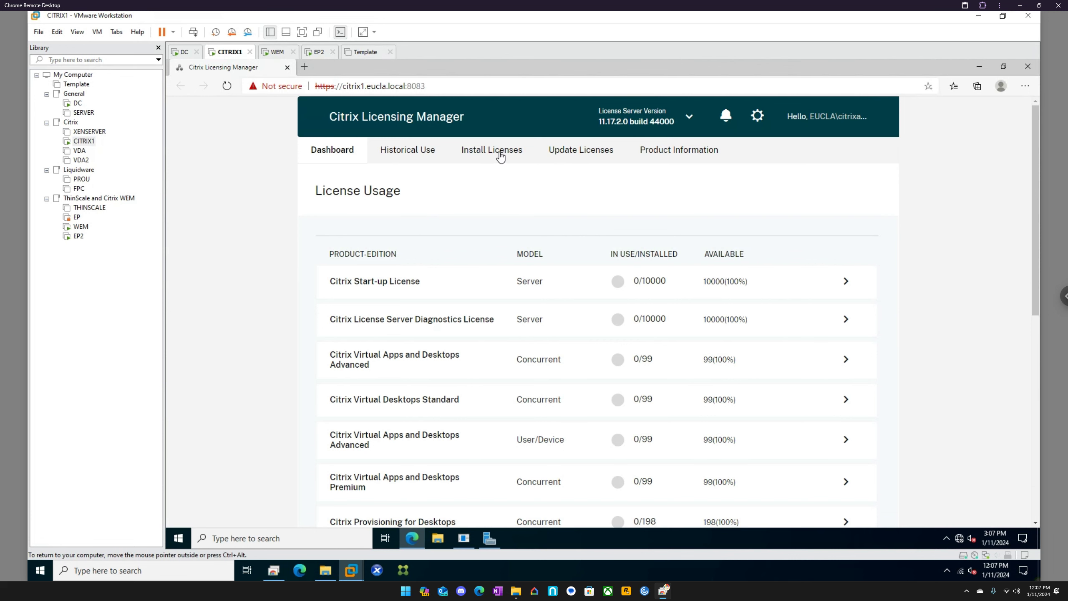
{"action": "left_click", "coordinate": [499, 156]}
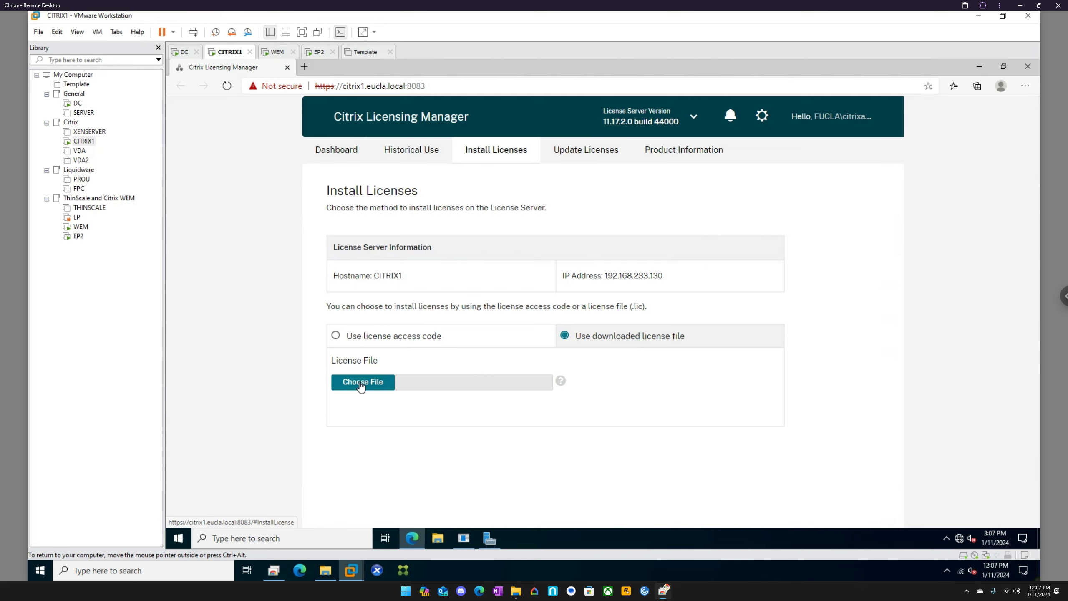
{"action": "left_click", "coordinate": [360, 383]}
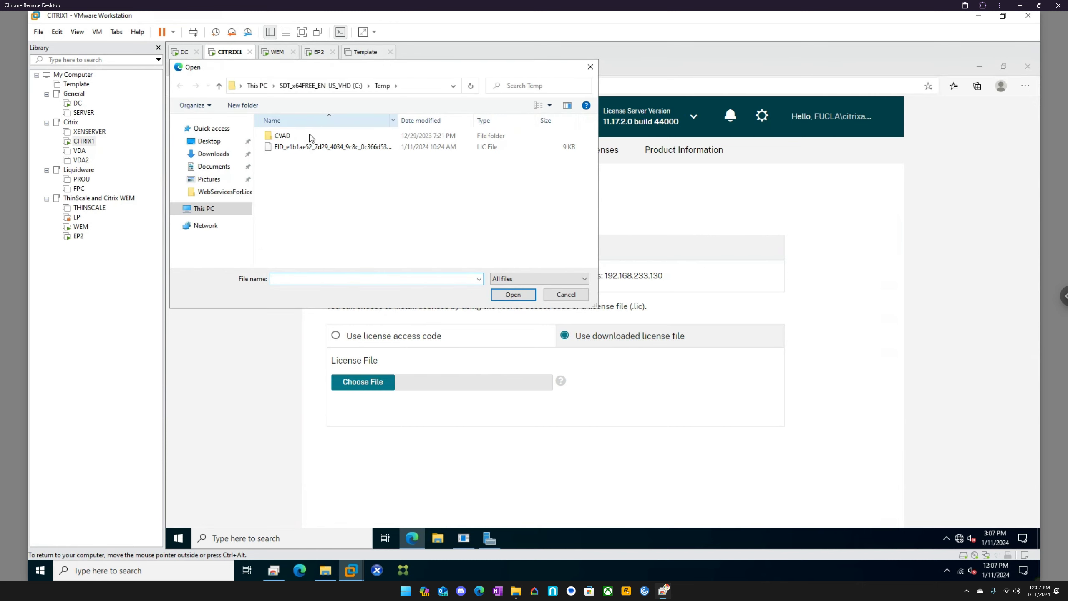
{"action": "left_click", "coordinate": [591, 67]}
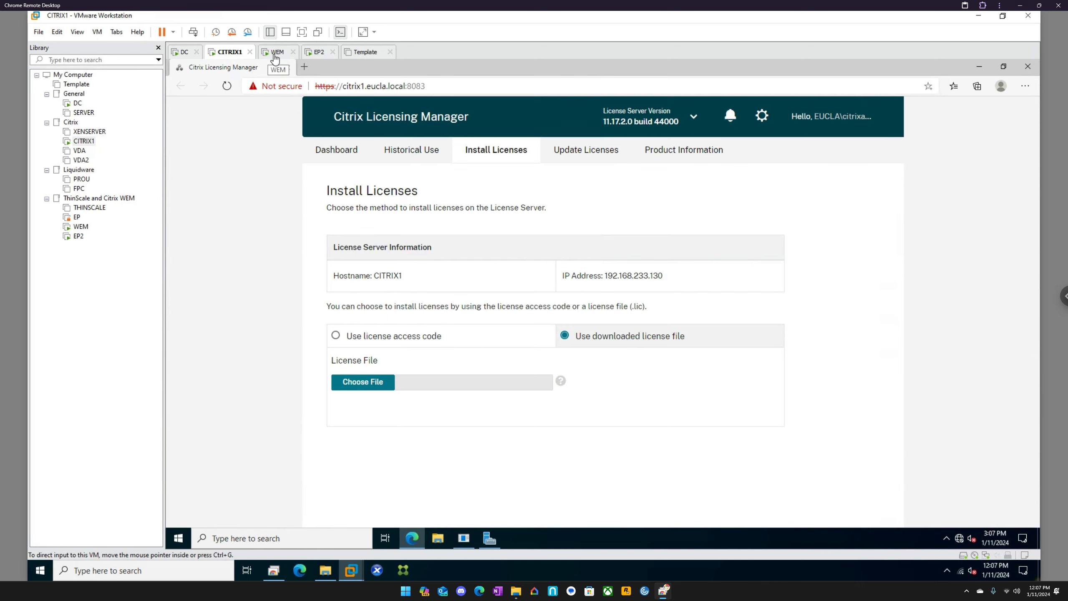
Step: Switch to the WEM machine and open its Control Panel
{"action": "left_click", "coordinate": [277, 54]}
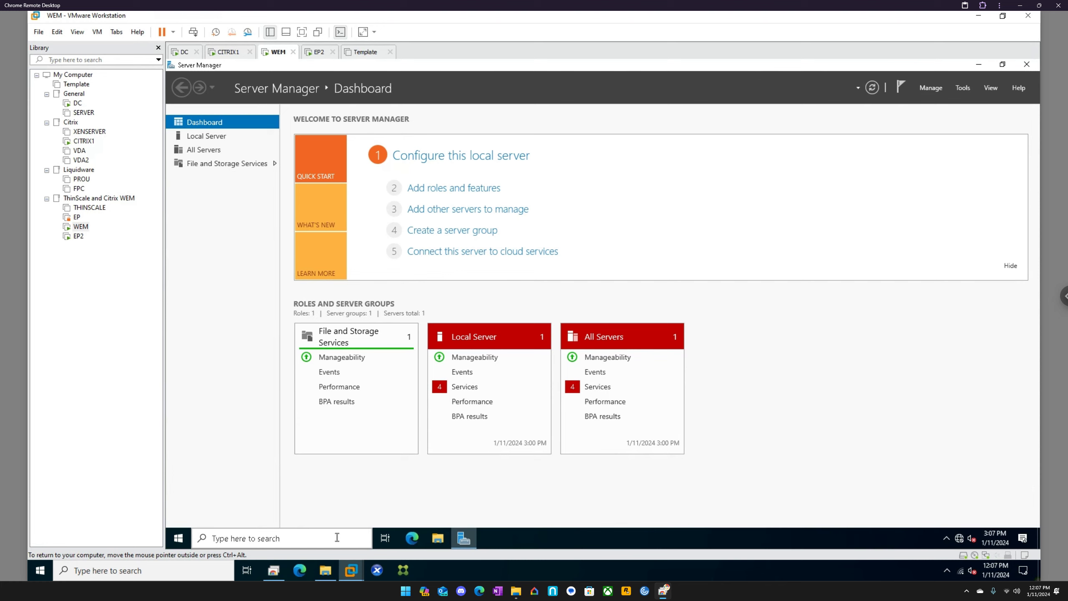
{"action": "left_click", "coordinate": [336, 537]}
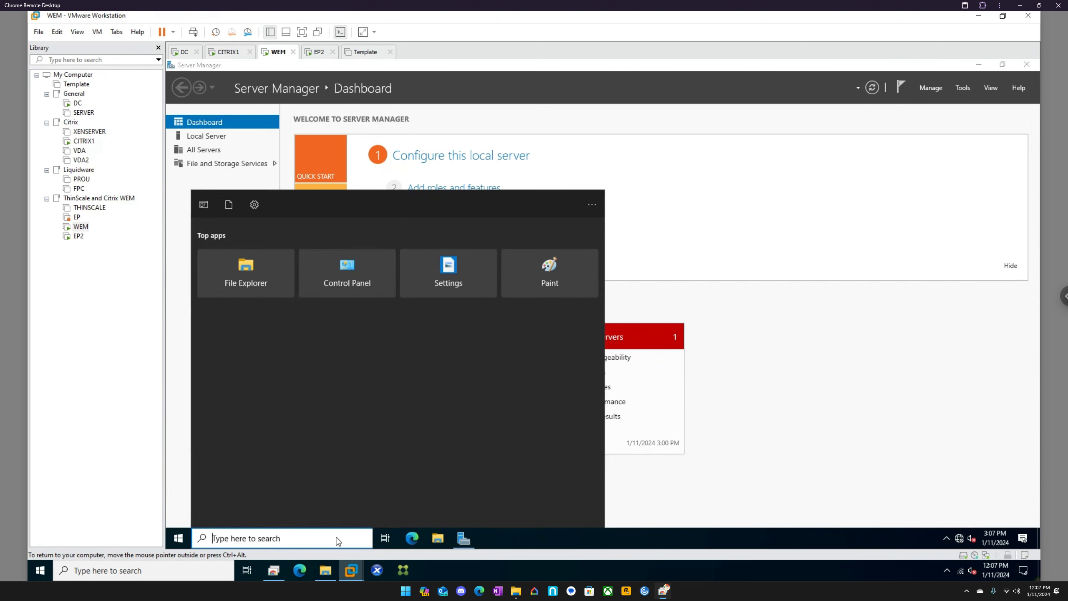
{"action": "type", "text": "contro"}
{"action": "key", "text": "Return"}
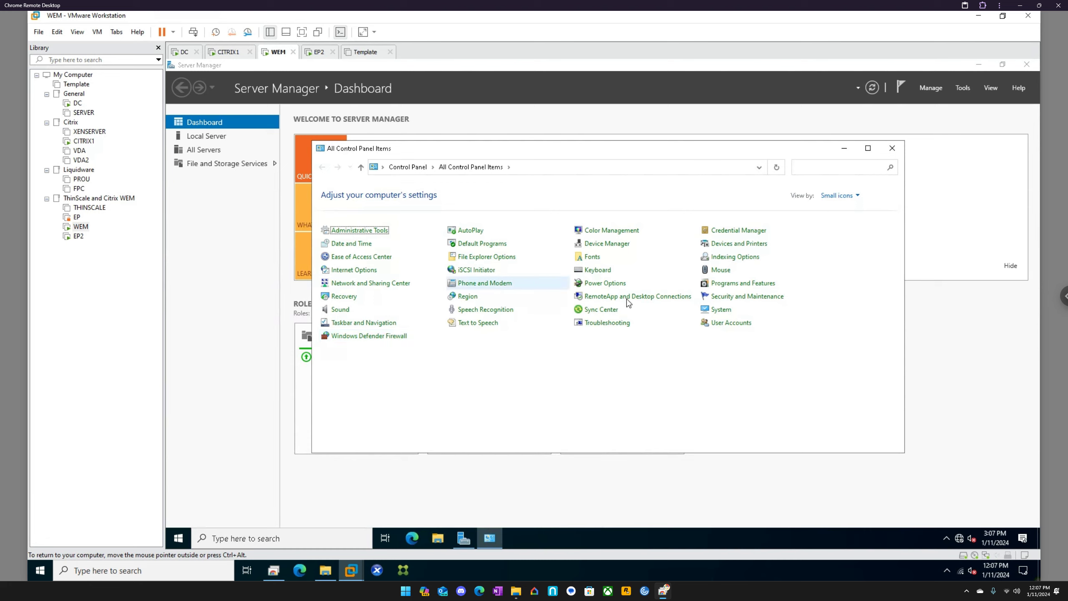
Step: Open the TCP/IPv4 properties of the Ethernet0 adapter and choose to use a manually specified IP address
{"action": "left_click", "coordinate": [395, 283]}
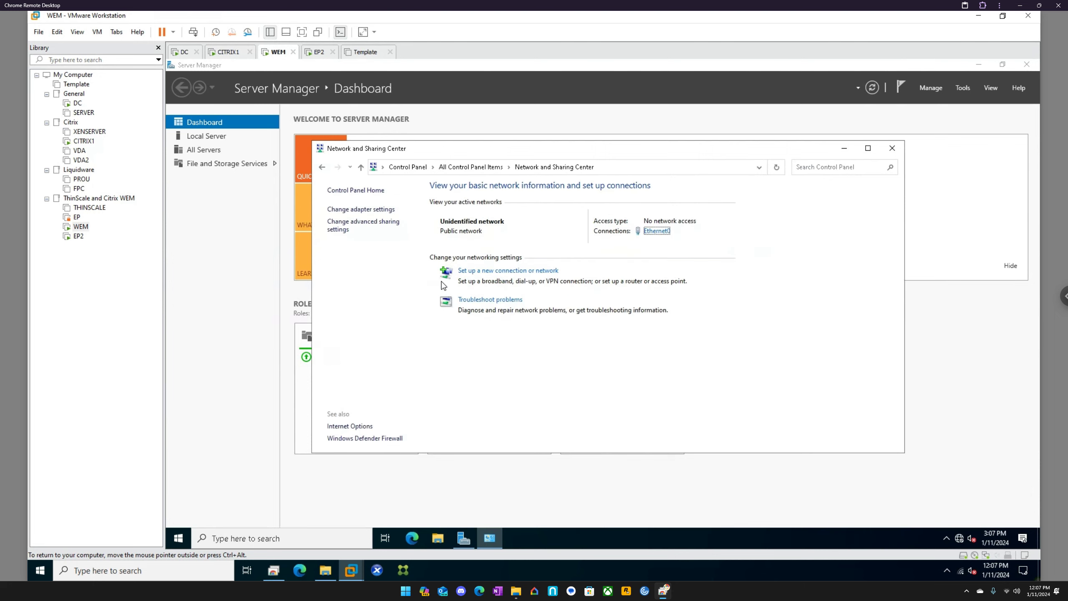
{"action": "left_click", "coordinate": [376, 211]}
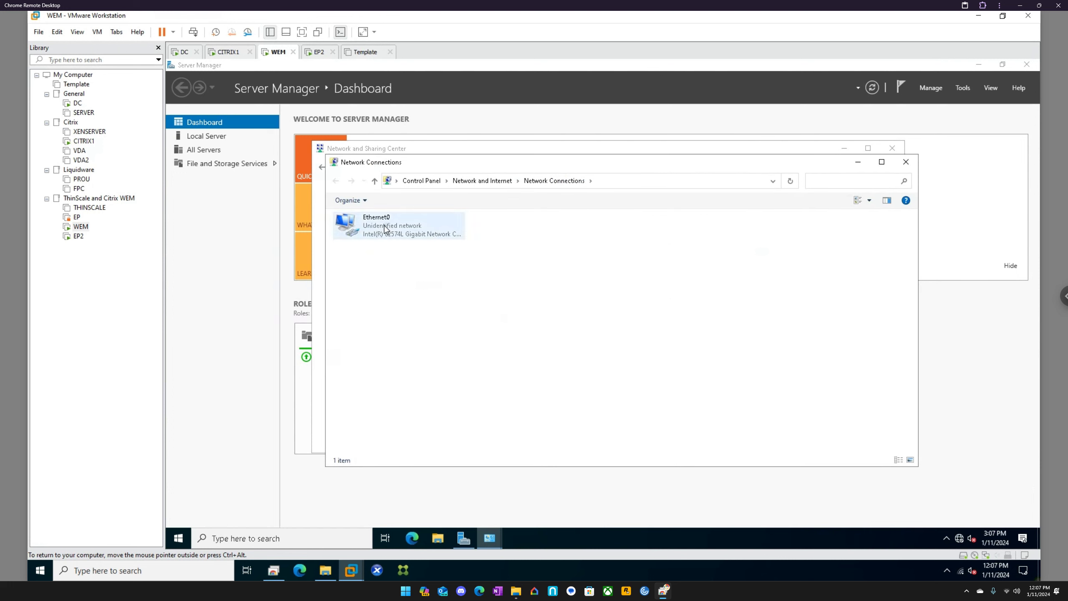
{"action": "right_click", "coordinate": [384, 226]}
{"action": "left_click", "coordinate": [426, 328]}
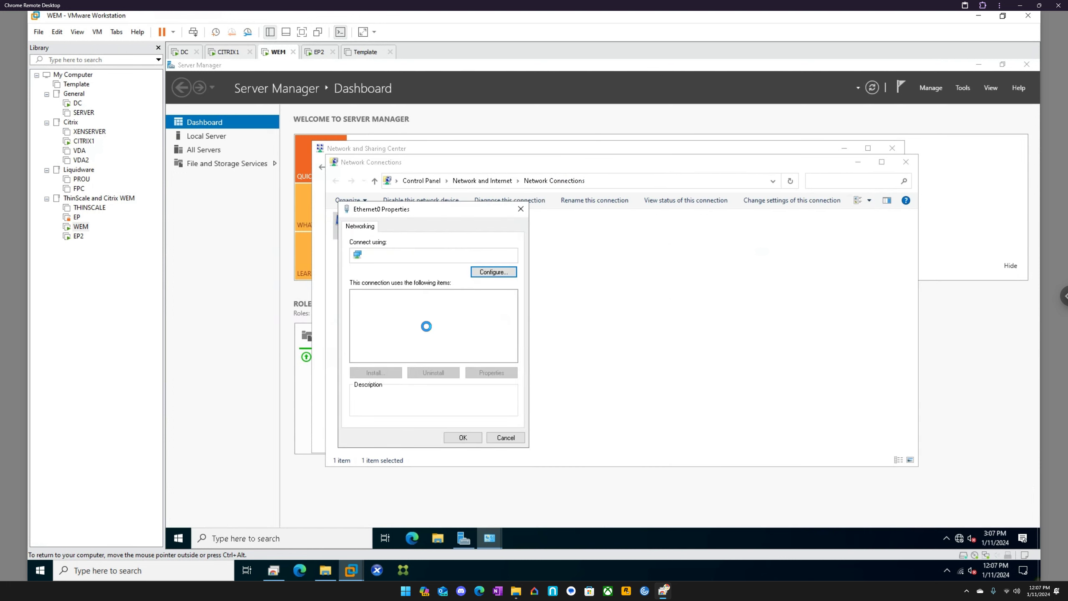
{"action": "left_click", "coordinate": [420, 322]}
{"action": "left_click", "coordinate": [490, 373]}
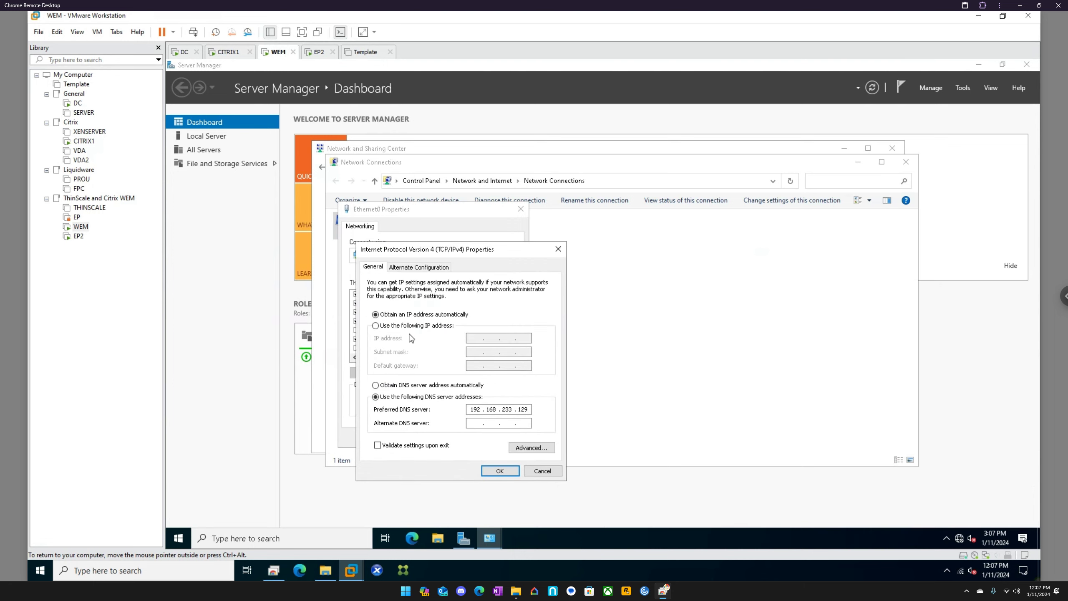
{"action": "left_click", "coordinate": [411, 326]}
Step: Run ipconfig in a Command Prompt to look up the machine's current IP configuration
{"action": "left_click", "coordinate": [295, 538]}
{"action": "type", "text": "c"}
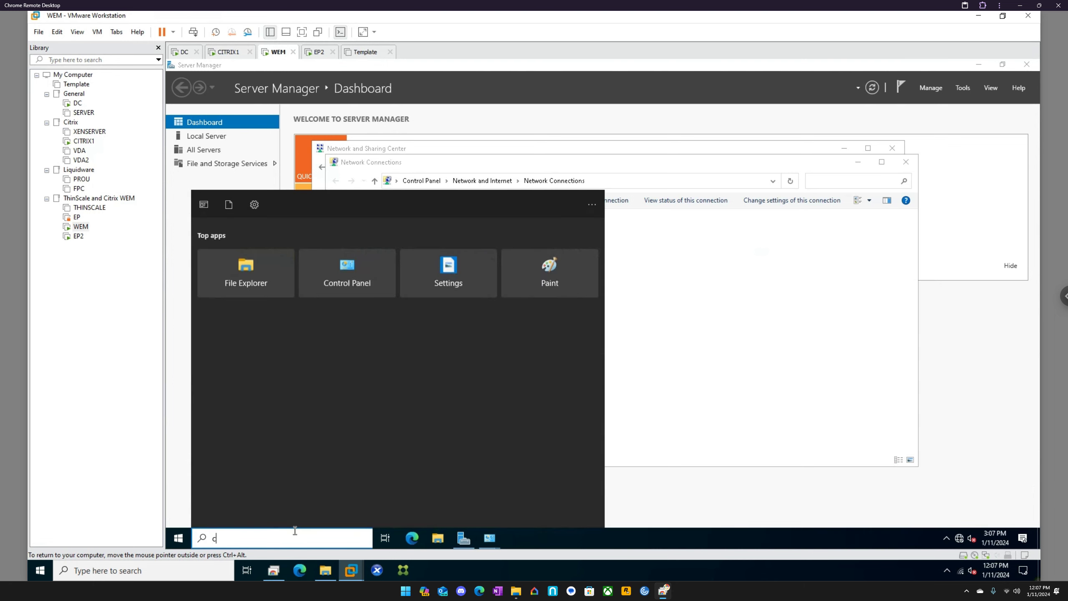
{"action": "type", "text": "md"}
{"action": "key", "text": "Return"}
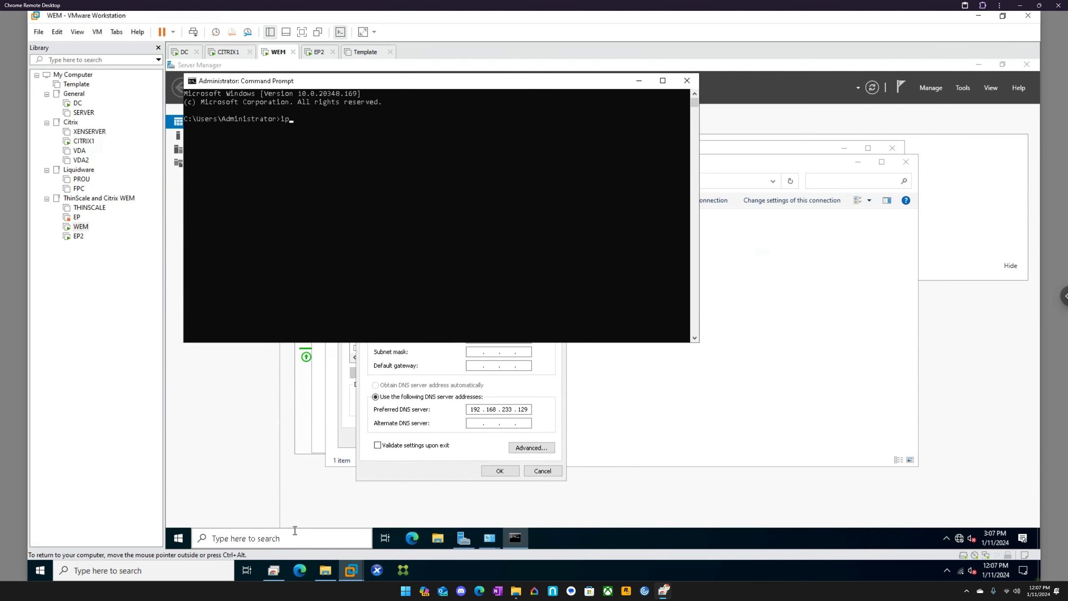
{"action": "type", "text": "ipconfig"}
{"action": "key", "text": "Return"}
Step: Enter the static IP address for Ethernet0, apply the IPv4 settings and close the adapter properties
{"action": "left_click", "coordinate": [493, 345]}
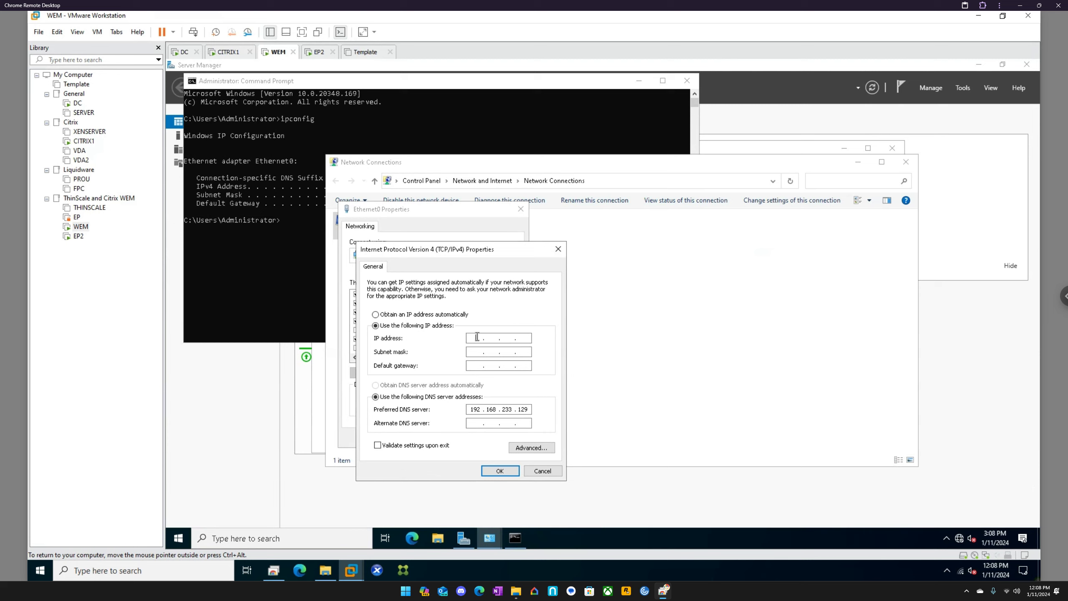
{"action": "left_click", "coordinate": [477, 336]}
{"action": "type", "text": "19"}
{"action": "key", "text": "Tab"}
{"action": "left_click", "coordinate": [507, 468]}
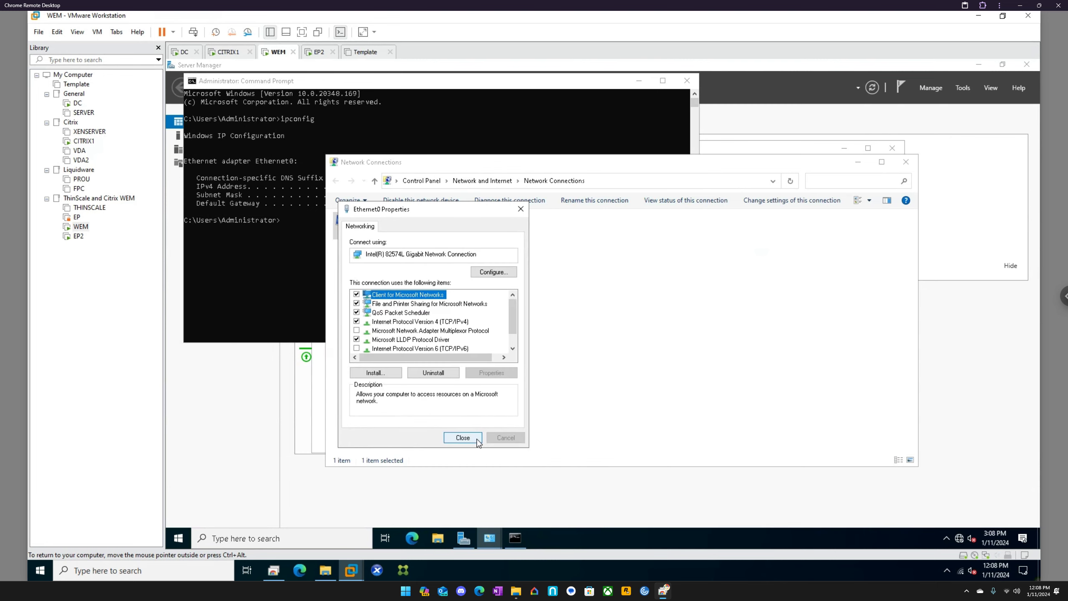
{"action": "left_click", "coordinate": [463, 438]}
Step: Open the computer name and domain change settings of the WEM machine through its advanced PC rename option
{"action": "left_click", "coordinate": [334, 537]}
{"action": "type", "text": "rename"}
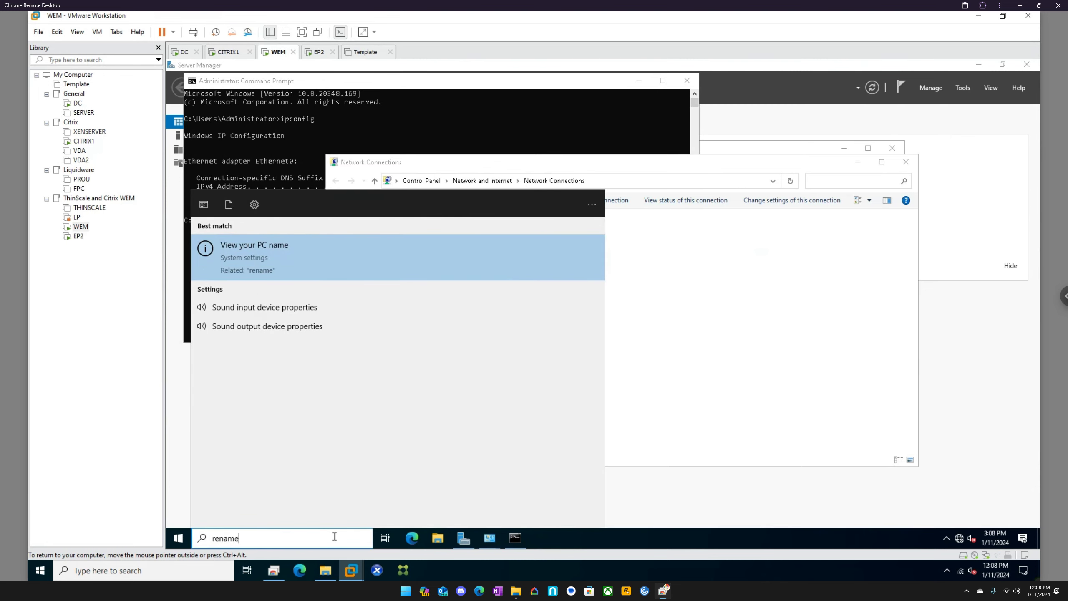
{"action": "key", "text": "Return"}
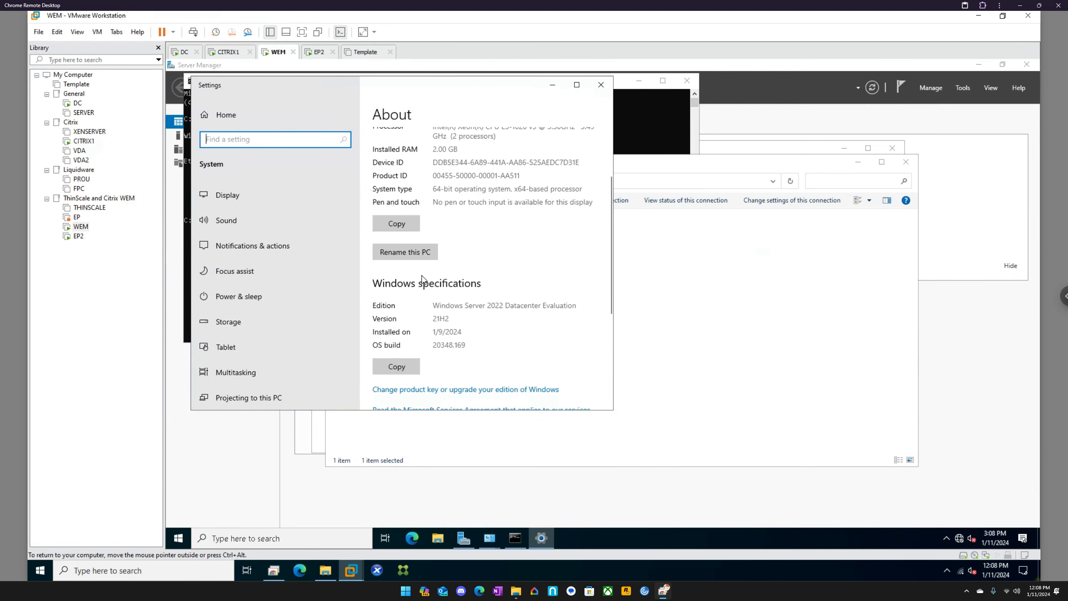
{"action": "scroll", "coordinate": [452, 320], "scroll_direction": "down", "scroll_amount": 3}
{"action": "scroll", "coordinate": [453, 347], "scroll_direction": "down", "scroll_amount": 2}
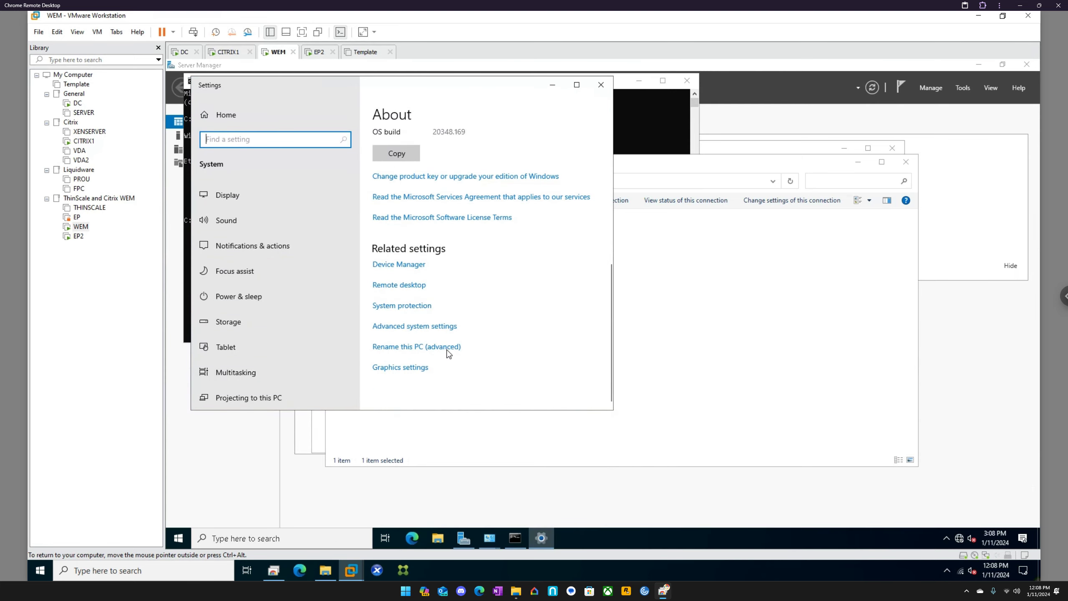
{"action": "left_click", "coordinate": [429, 347]}
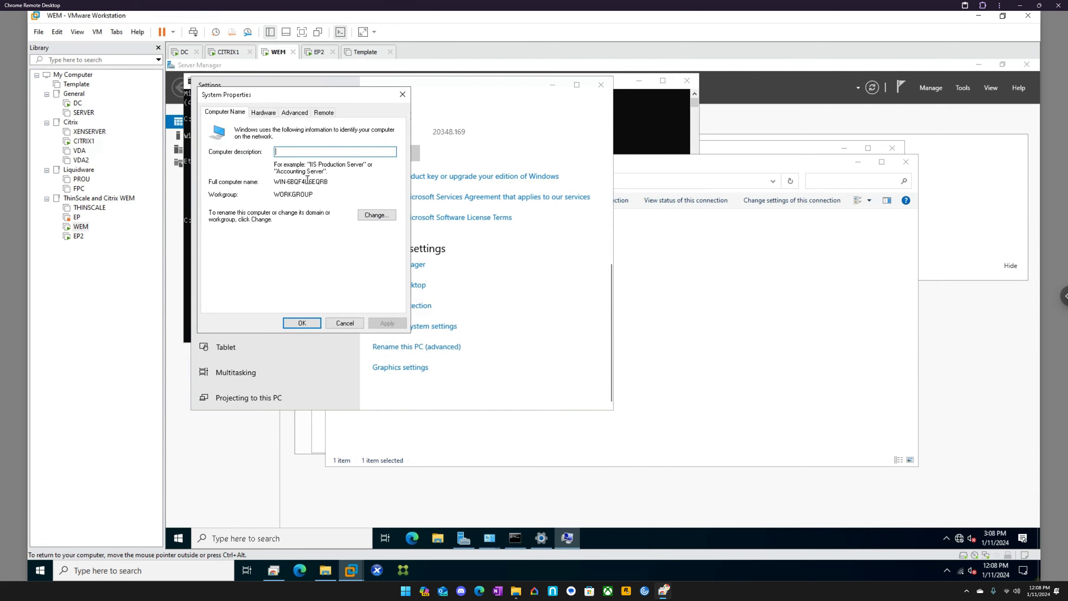
{"action": "left_click", "coordinate": [377, 215]}
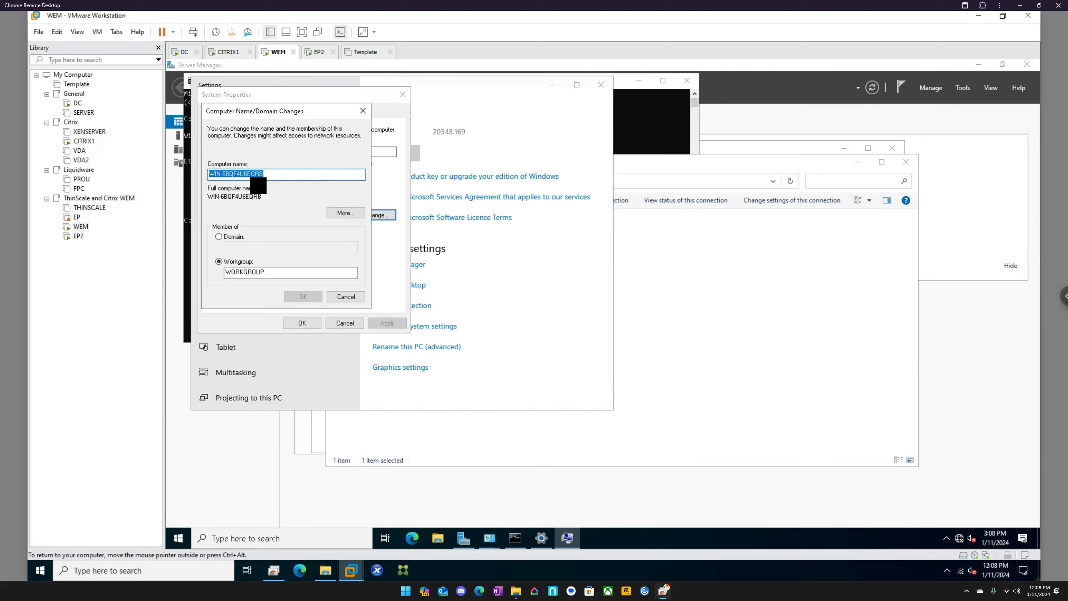
Step: Set the computer name to WEM and request membership of the eucla domain
{"action": "type", "text": "WEM"}
{"action": "left_click", "coordinate": [230, 238]}
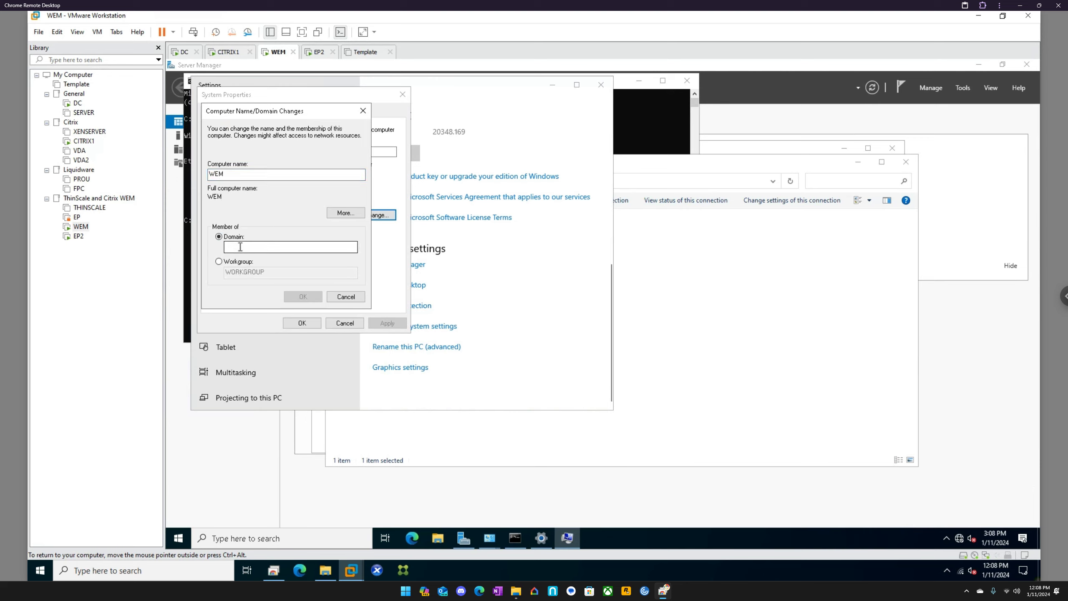
{"action": "type", "text": "eucla"}
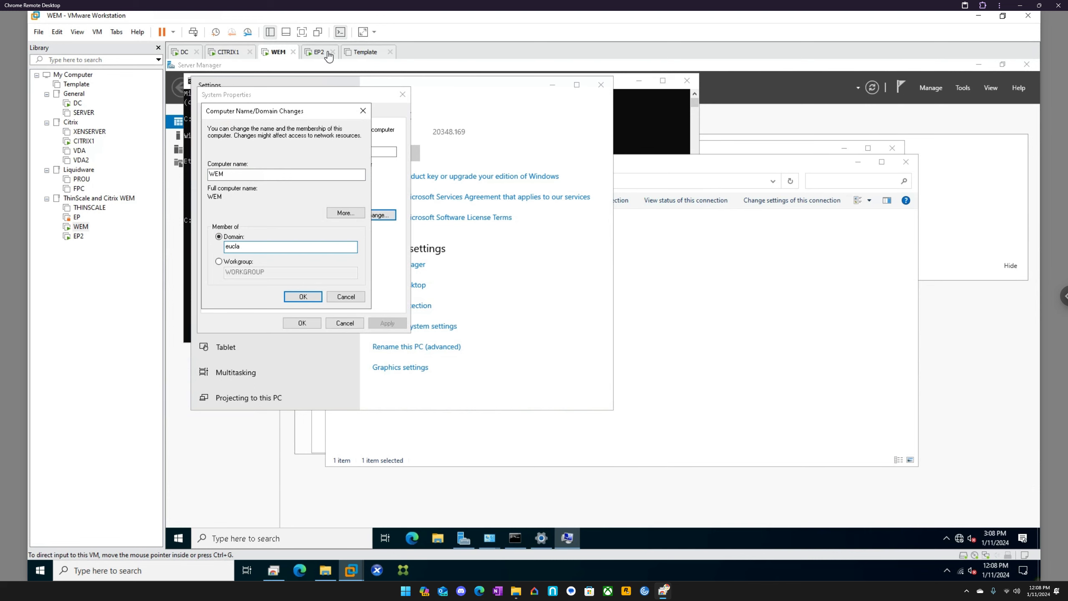
Step: Close the Template machine's view and open the Control Panel on the EP2 machine
{"action": "left_click", "coordinate": [320, 52]}
{"action": "left_click", "coordinate": [367, 52]}
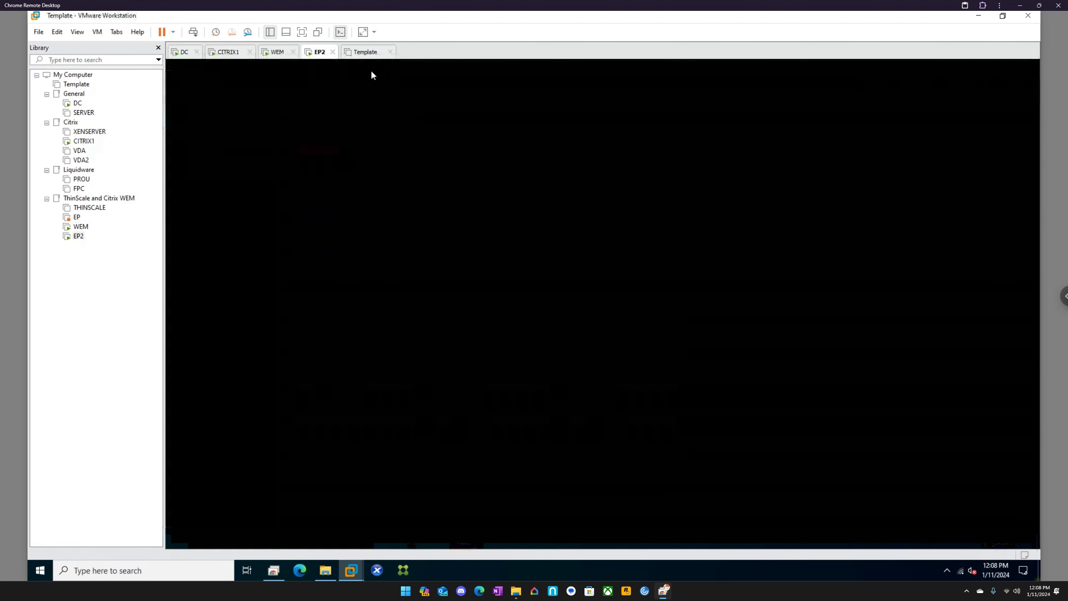
{"action": "left_click", "coordinate": [390, 52]}
{"action": "left_click", "coordinate": [246, 537]}
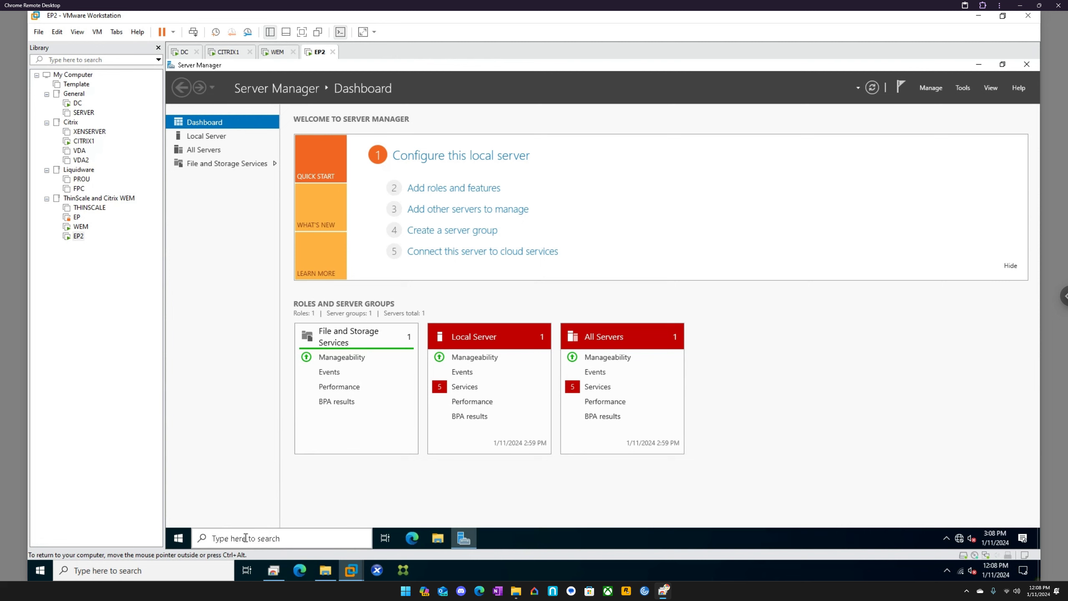
{"action": "type", "text": "control"}
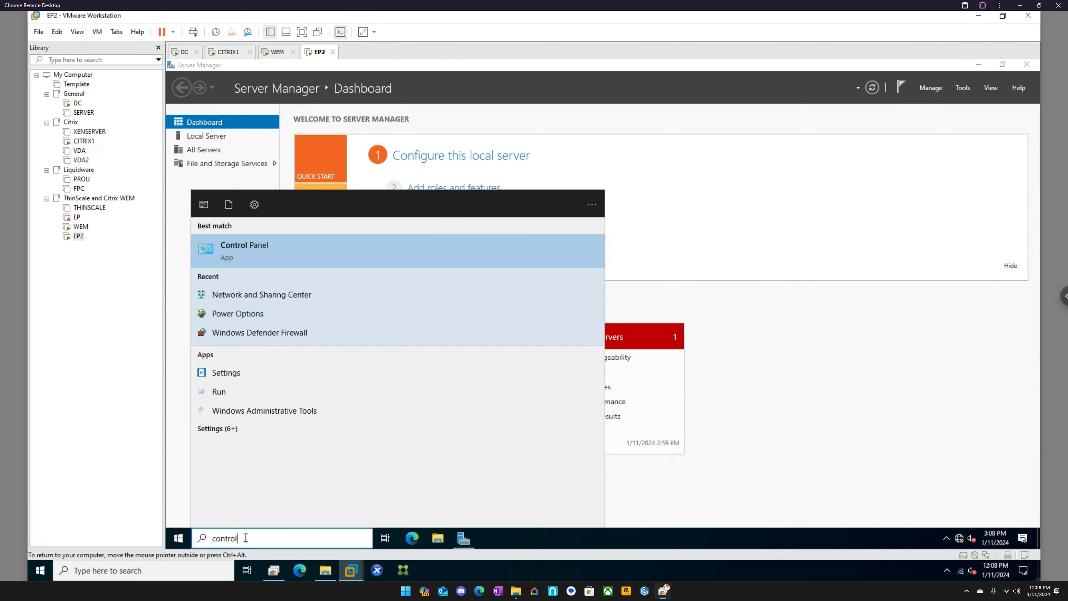
{"action": "key", "text": "Return"}
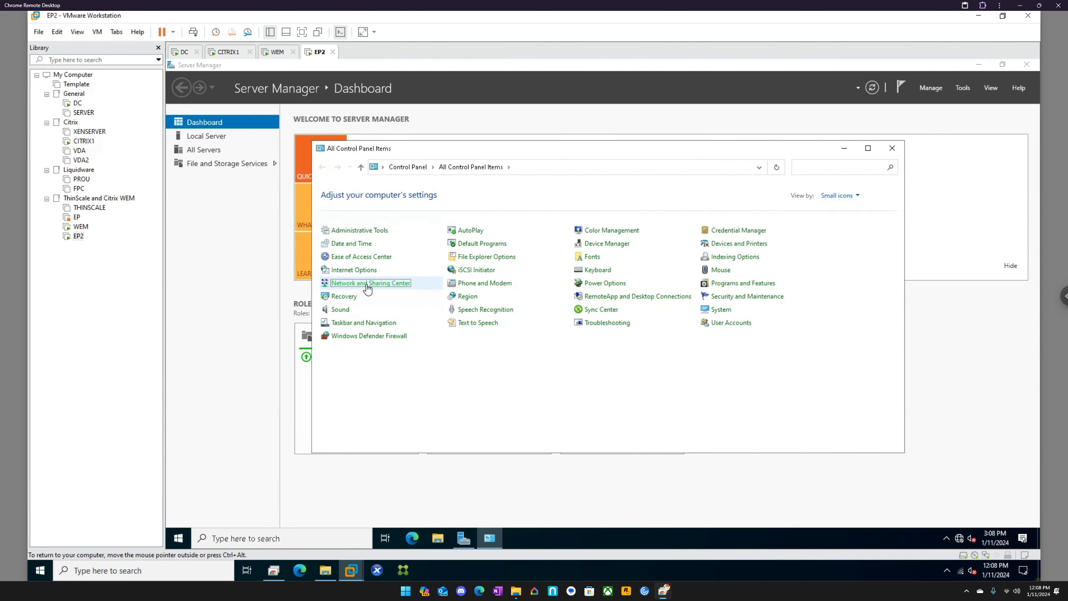
Step: Open the TCP/IPv4 properties of the Ethernet0 adapter on EP2
{"action": "left_click", "coordinate": [367, 287]}
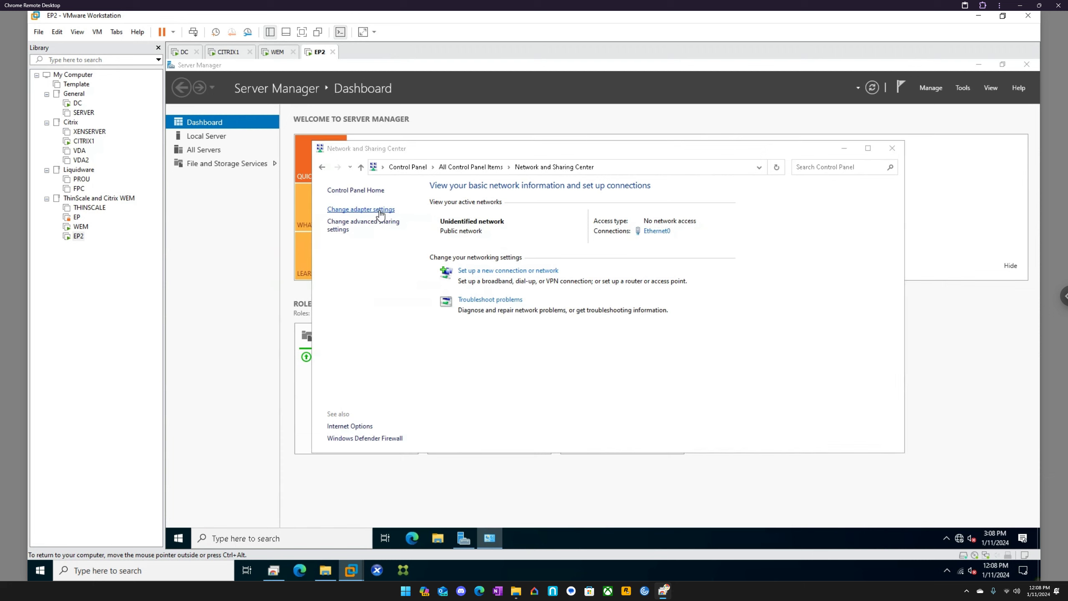
{"action": "left_click", "coordinate": [380, 212]}
{"action": "right_click", "coordinate": [377, 230]}
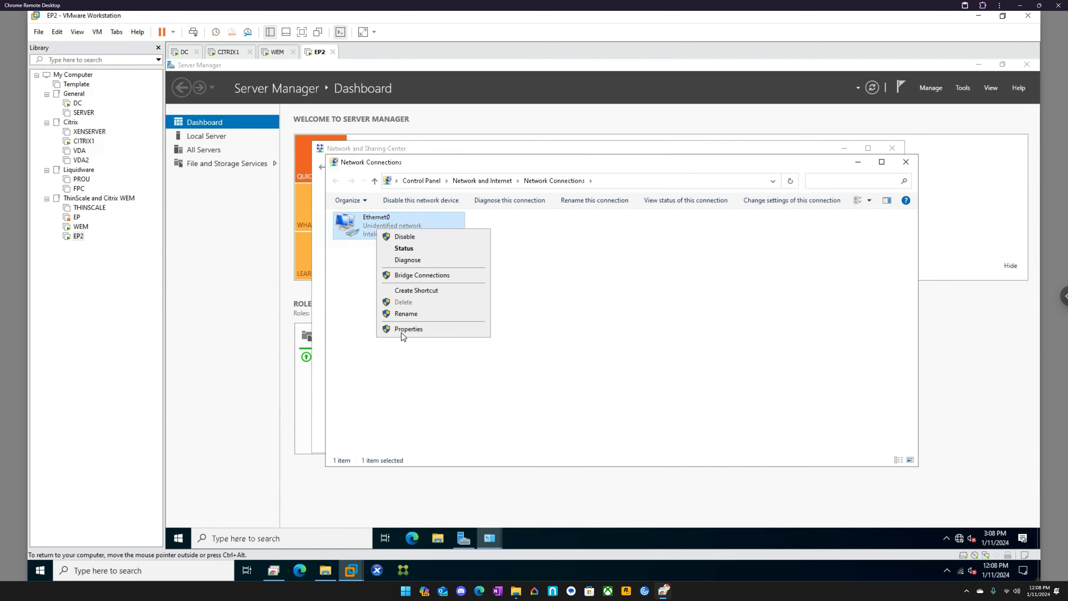
{"action": "left_click", "coordinate": [403, 333]}
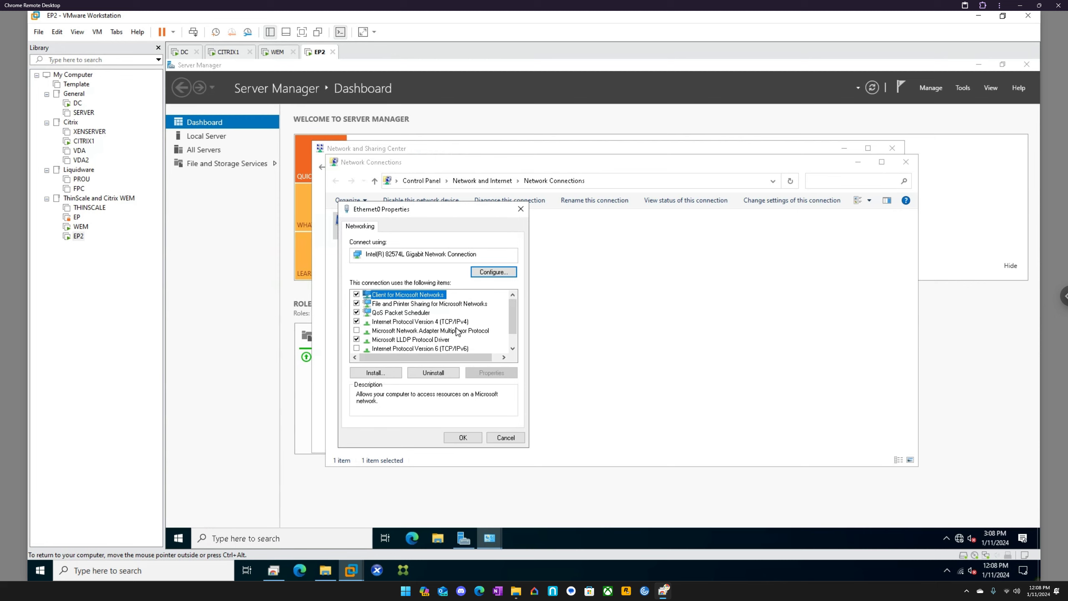
{"action": "left_click", "coordinate": [458, 322]}
{"action": "left_click", "coordinate": [468, 372]}
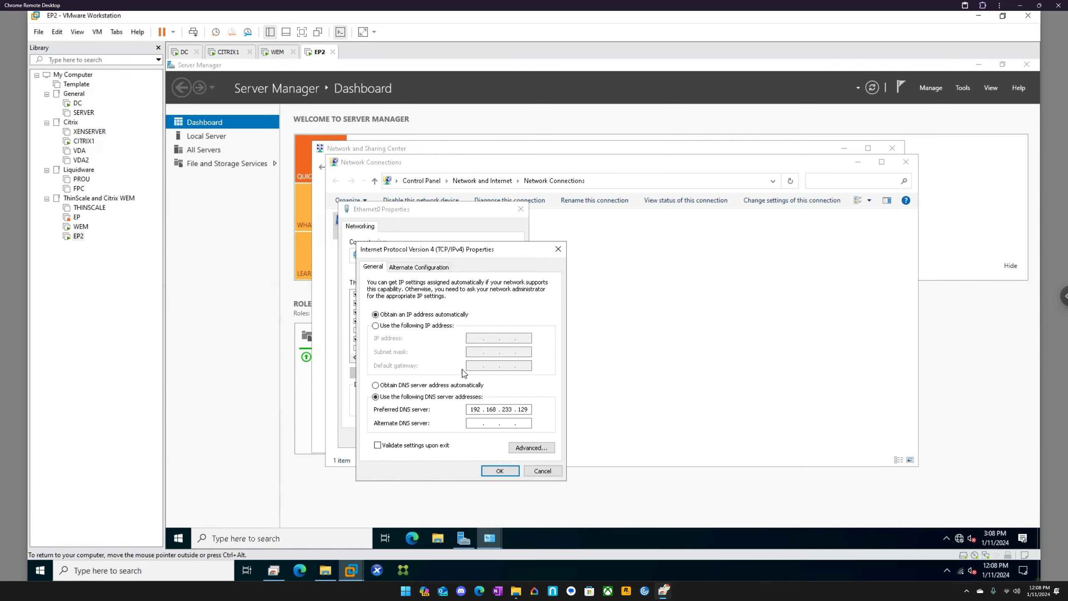
Step: Run ipconfig in a Command Prompt on EP2 to look up its current IP configuration
{"action": "left_click", "coordinate": [297, 538]}
{"action": "type", "text": "cmd"}
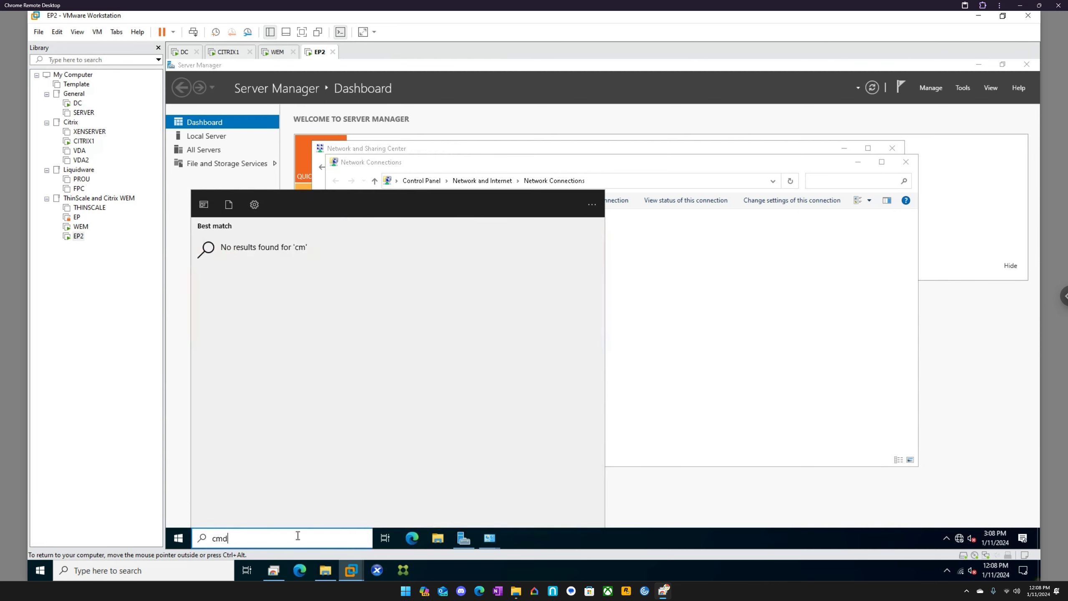
{"action": "key", "text": "Return"}
{"action": "type", "text": "ip"}
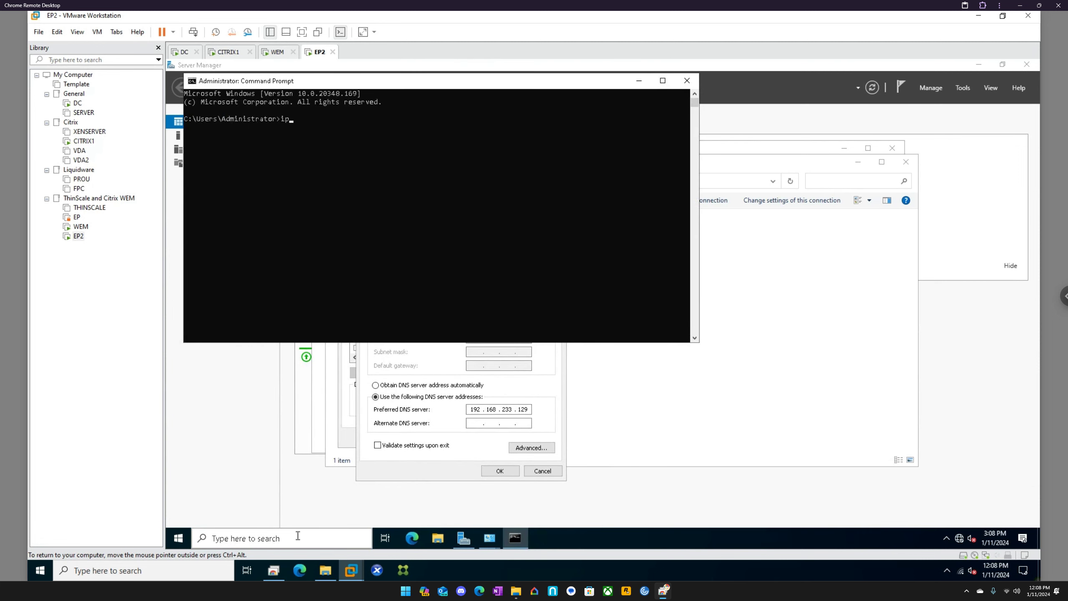
{"action": "type", "text": "config"}
{"action": "key", "text": "Return"}
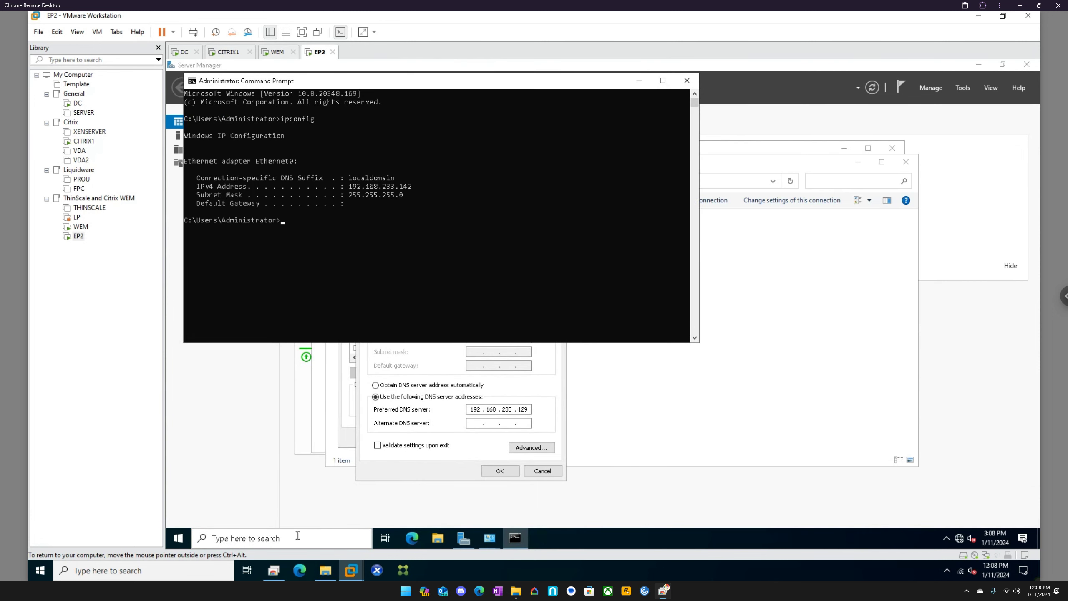
Step: Set Ethernet0 on EP2 to the static IP address 192.168.233.142, apply the IPv4 settings and close the adapter properties
{"action": "left_click", "coordinate": [417, 372]}
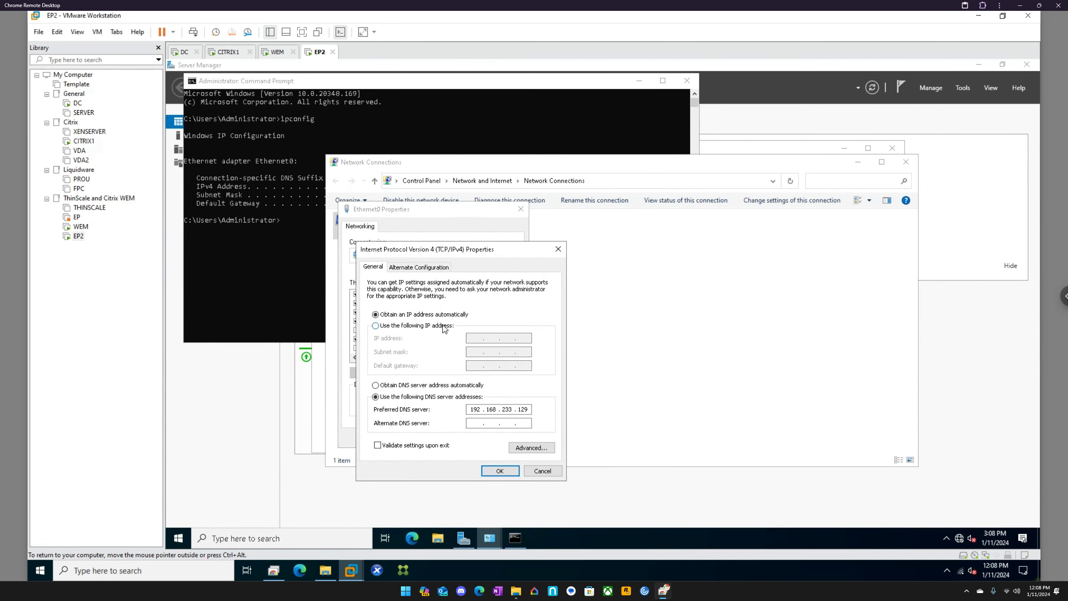
{"action": "left_click", "coordinate": [445, 326]}
{"action": "left_click", "coordinate": [477, 339]}
{"action": "type", "text": "192.168.233.142"}
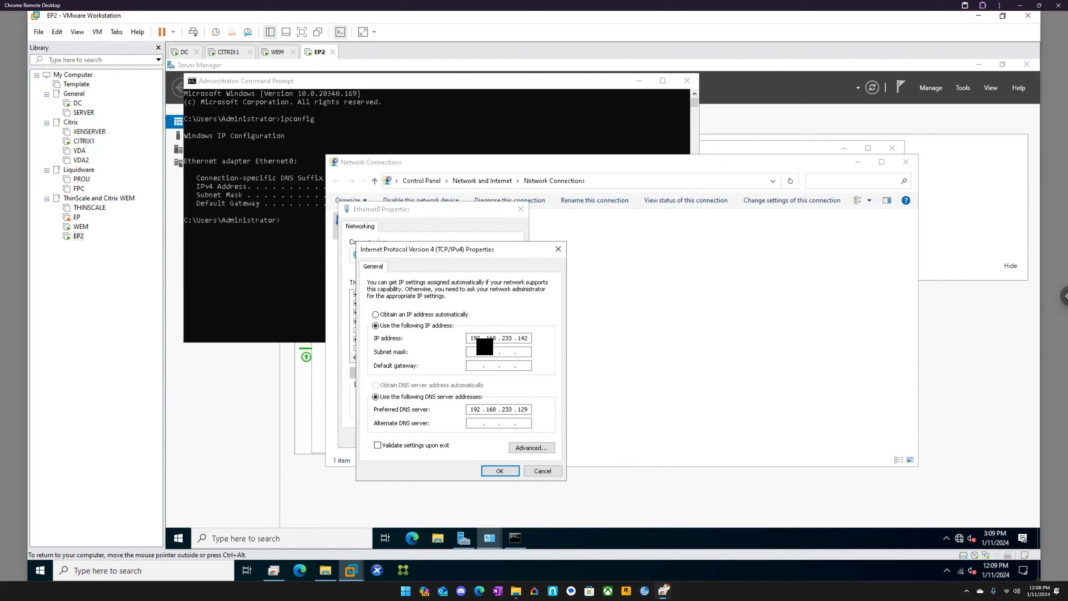
{"action": "key", "text": "Escape"}
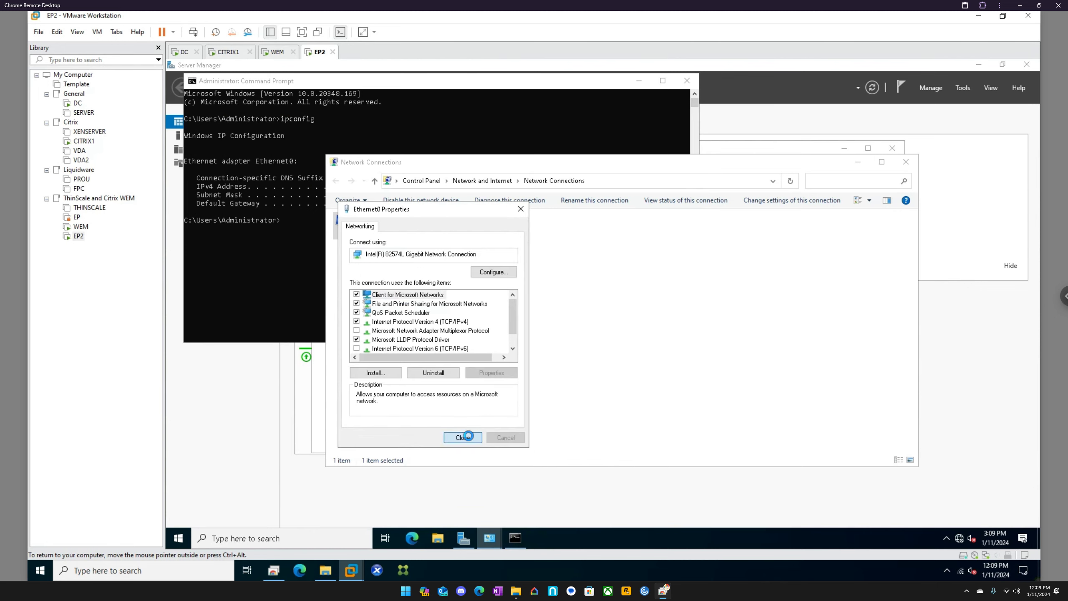
{"action": "left_click", "coordinate": [463, 438]}
Step: Open the computer name and domain change settings of the EP2 machine through its advanced PC rename option
{"action": "left_click", "coordinate": [322, 538]}
{"action": "type", "text": "rename"}
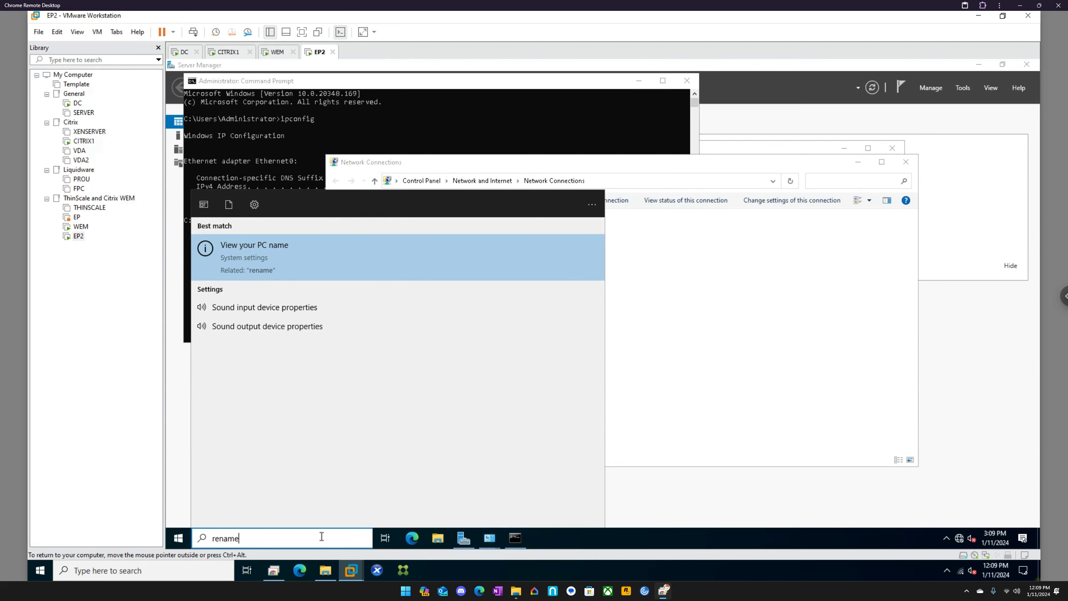
{"action": "key", "text": "Return"}
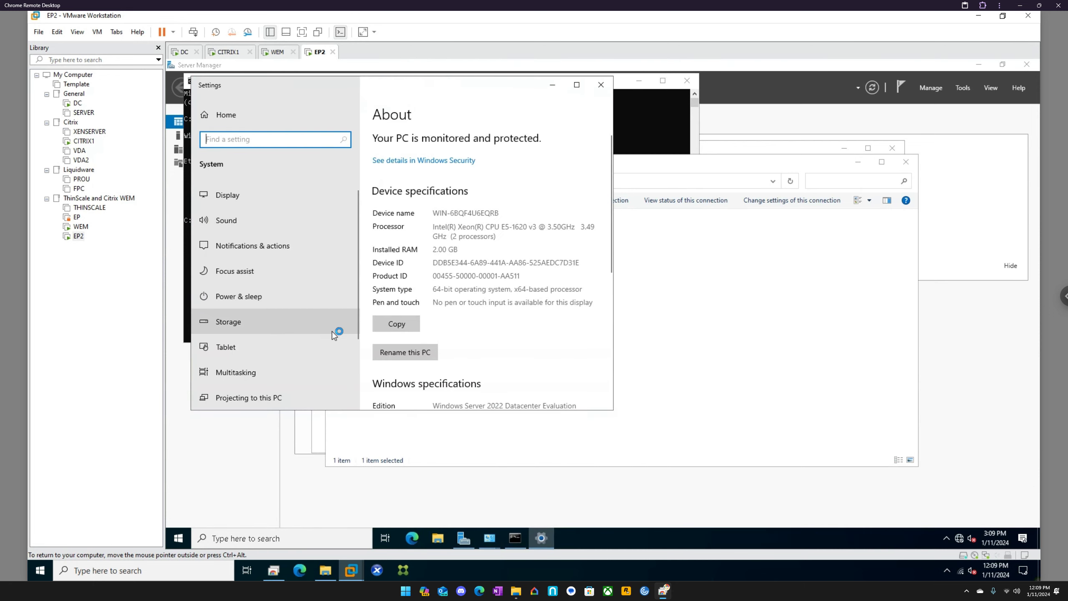
{"action": "scroll", "coordinate": [439, 351], "scroll_direction": "down", "scroll_amount": 1}
{"action": "scroll", "coordinate": [438, 350], "scroll_direction": "down", "scroll_amount": 6}
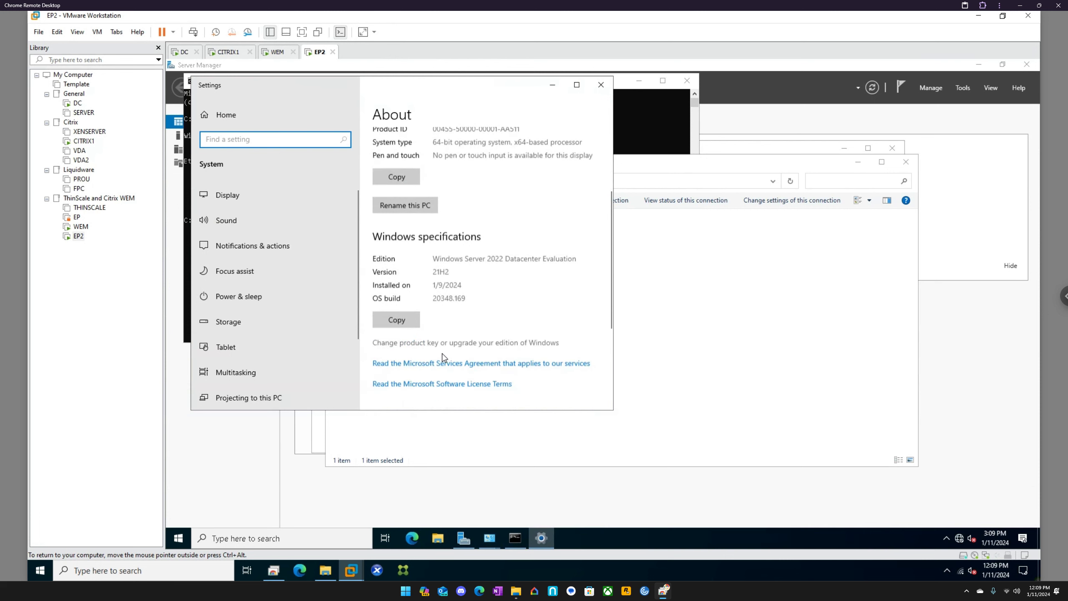
{"action": "left_click", "coordinate": [446, 346]}
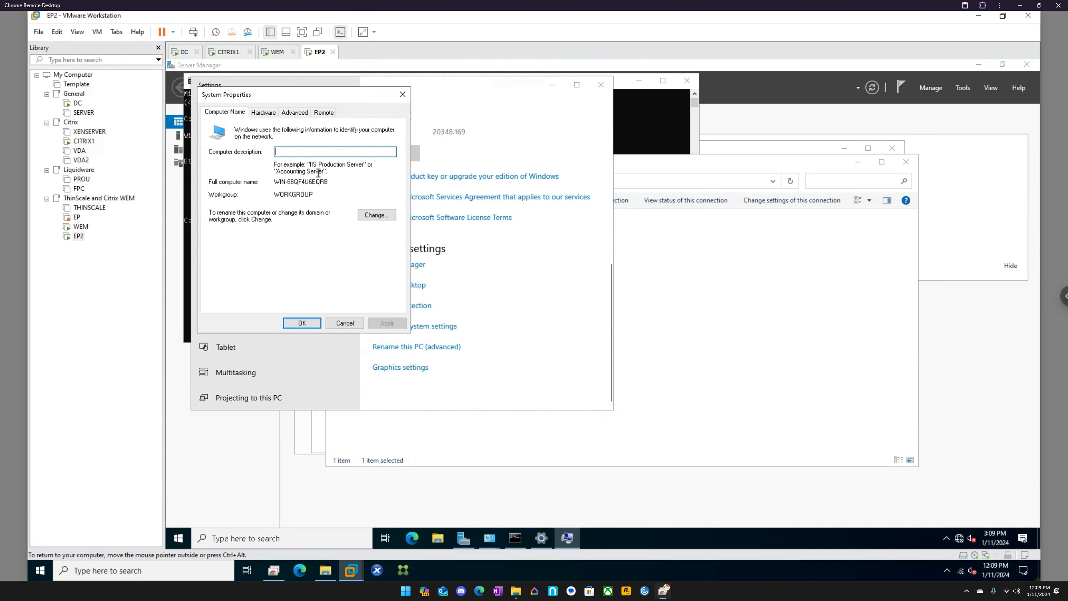
{"action": "left_click", "coordinate": [377, 214]}
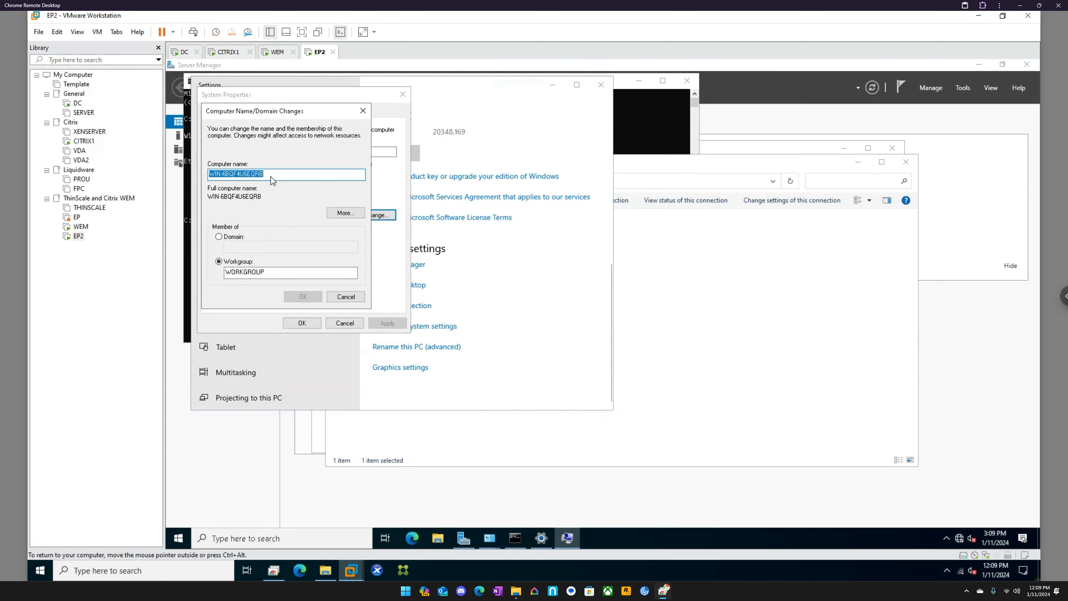
Step: Set the computer name to EP2 and try to join the machine to the eucla domain
{"action": "type", "text": "EP@"}
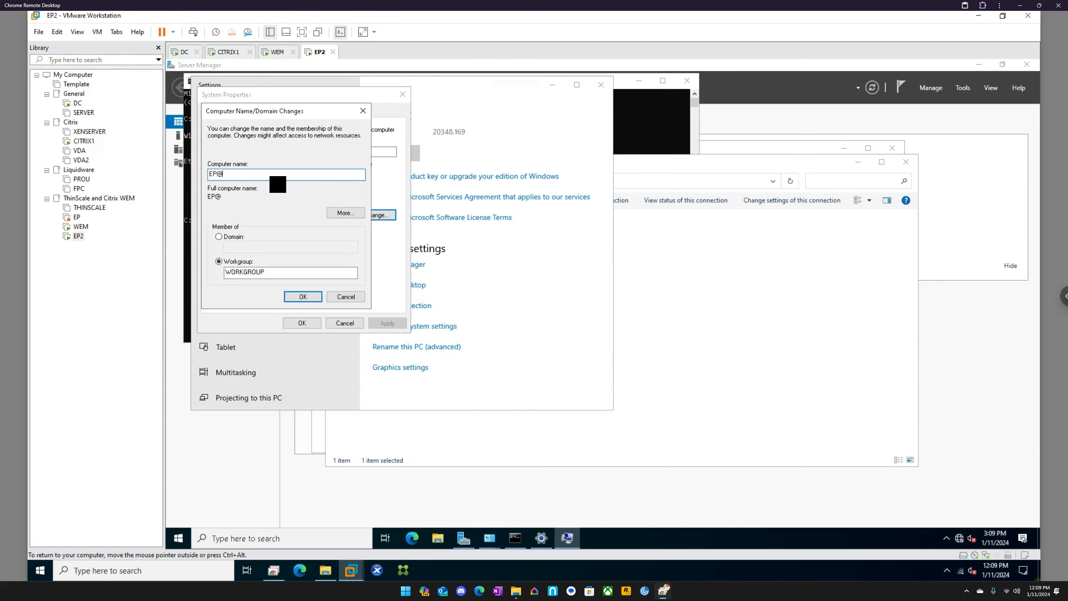
{"action": "key", "text": "BackSpace"}
{"action": "type", "text": "2"}
{"action": "key", "text": "Tab"}
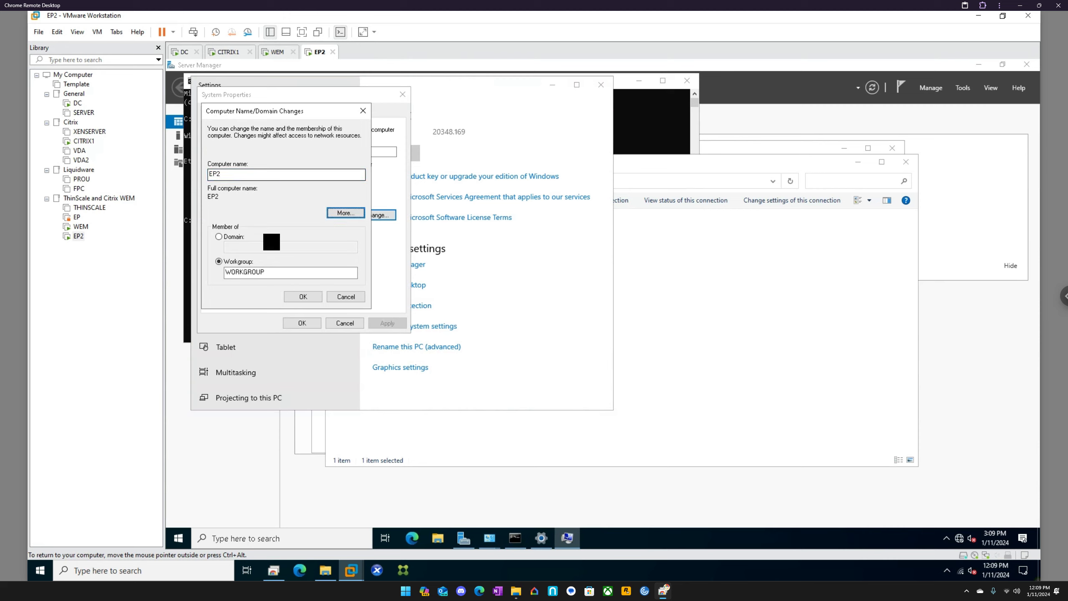
{"action": "left_click", "coordinate": [238, 239]}
{"action": "left_click", "coordinate": [241, 249]}
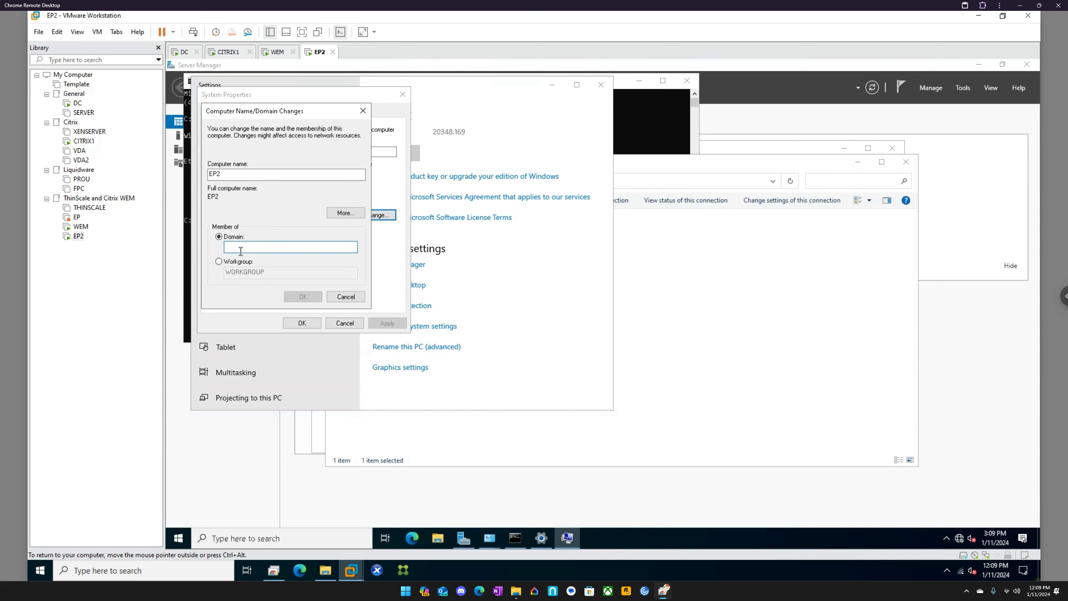
{"action": "type", "text": "eucla"}
Step: On the WEM machine, authorize the domain join with the citrixadmin account and its password, and close the Settings window
{"action": "left_click", "coordinate": [275, 52]}
{"action": "left_click", "coordinate": [535, 306]}
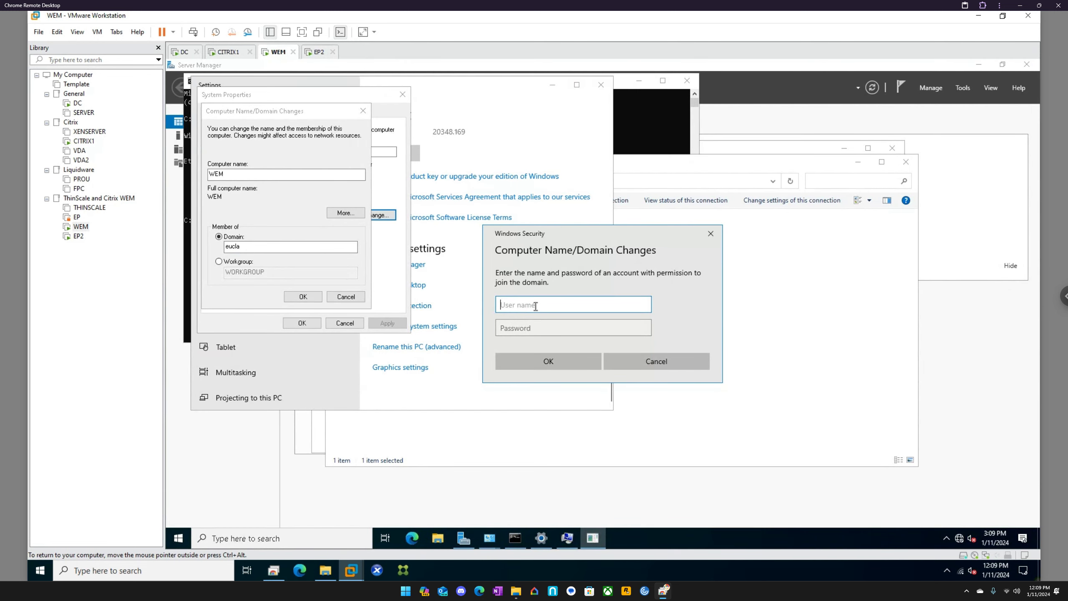
{"action": "type", "text": "citrixadmin"}
{"action": "key", "text": "Tab"}
{"action": "type", "text": "••••••••"}
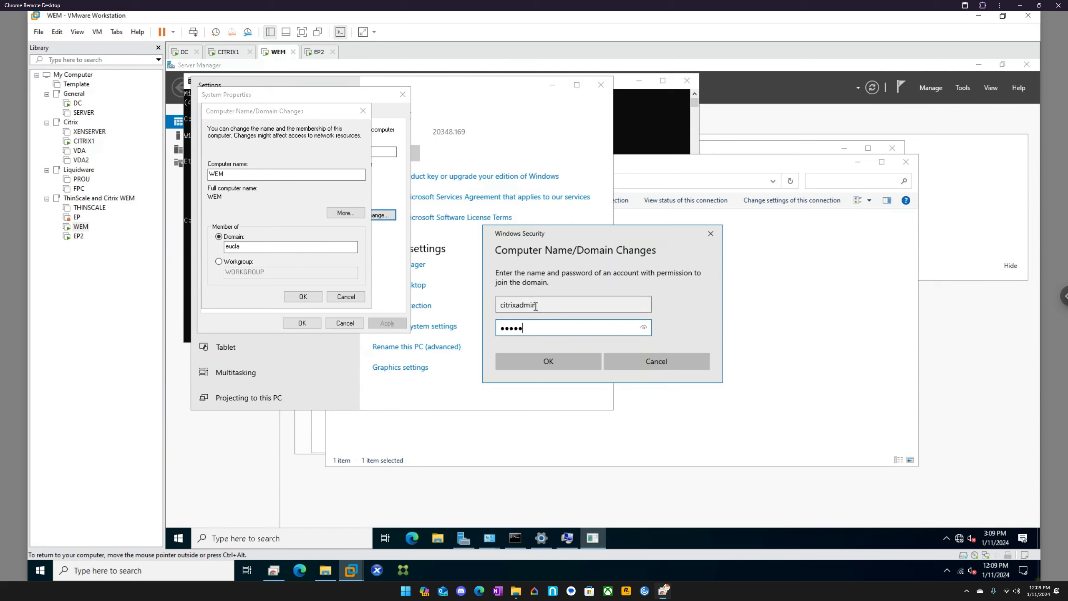
{"action": "type", "text": "••"}
{"action": "key", "text": "Return"}
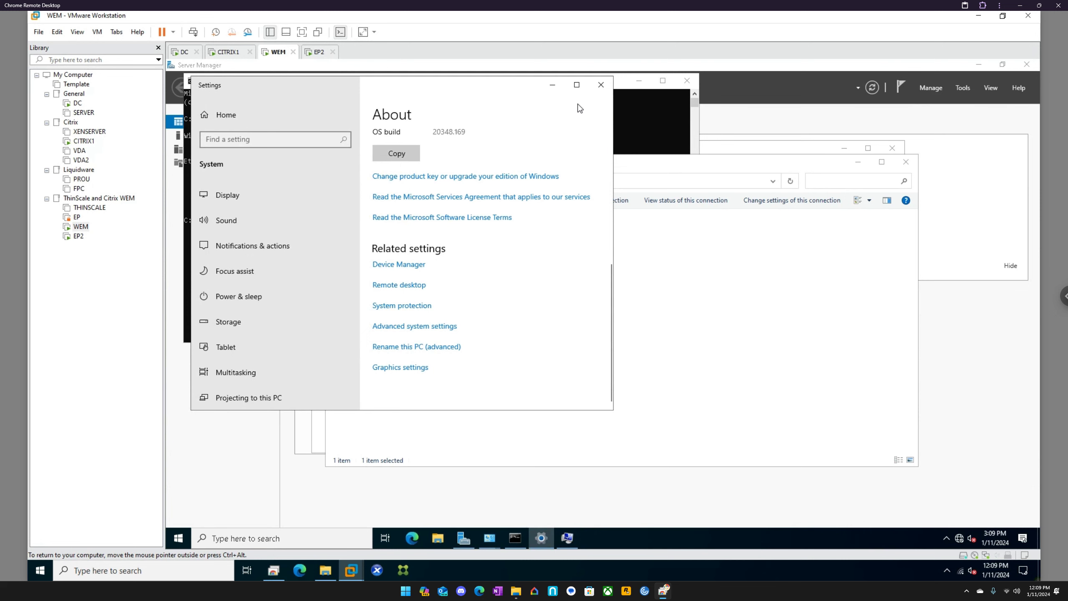
{"action": "left_click", "coordinate": [601, 85]}
{"action": "left_click", "coordinate": [375, 244]}
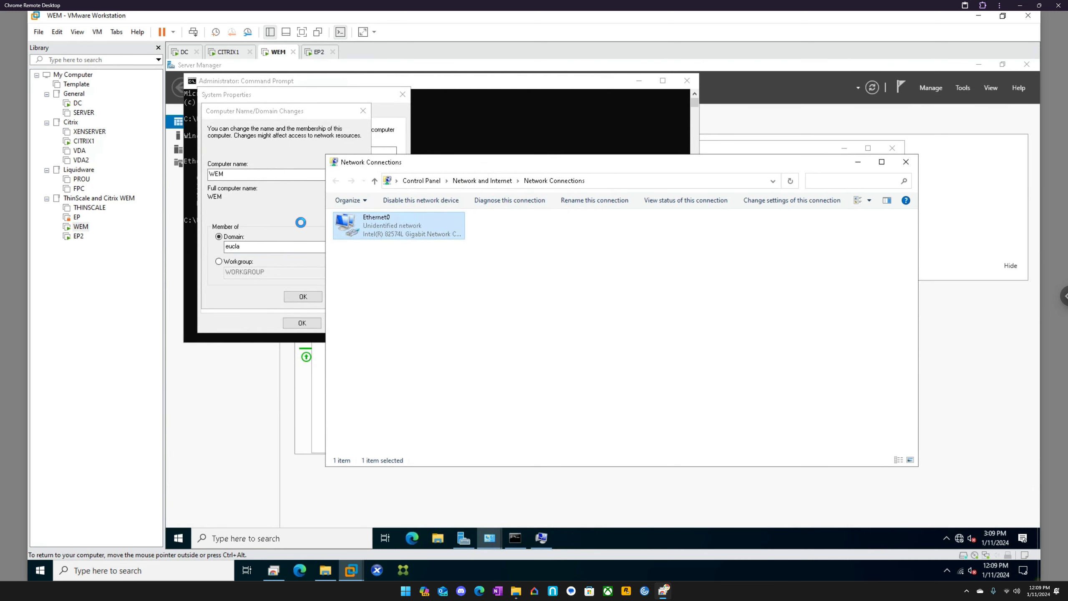
Step: On the EP2 machine, dismiss the domain error and request membership of the eucla.local domain instead
{"action": "left_click", "coordinate": [318, 52]}
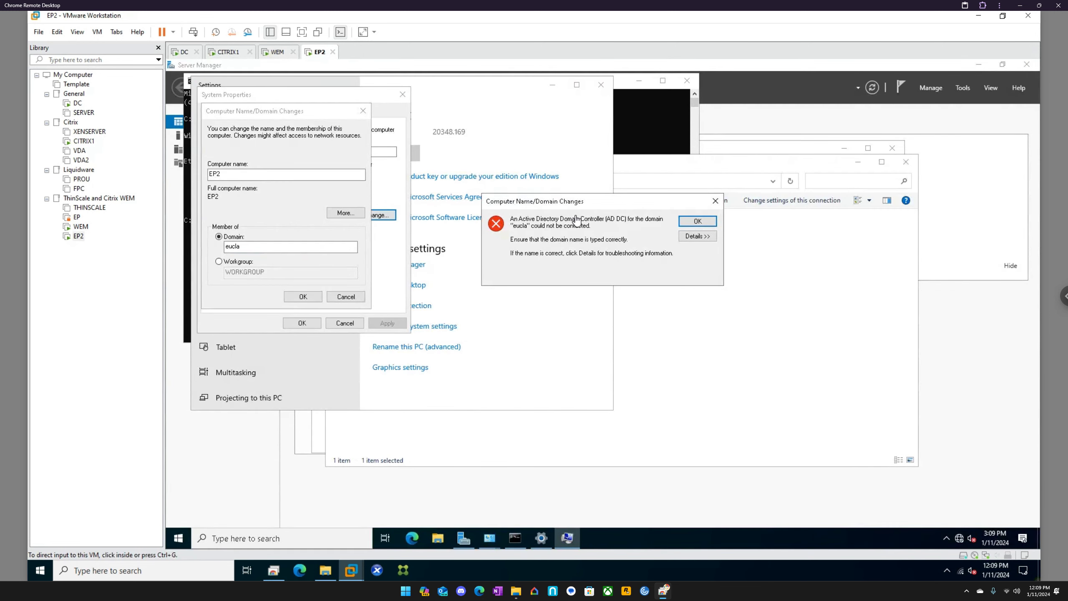
{"action": "left_click", "coordinate": [697, 221]}
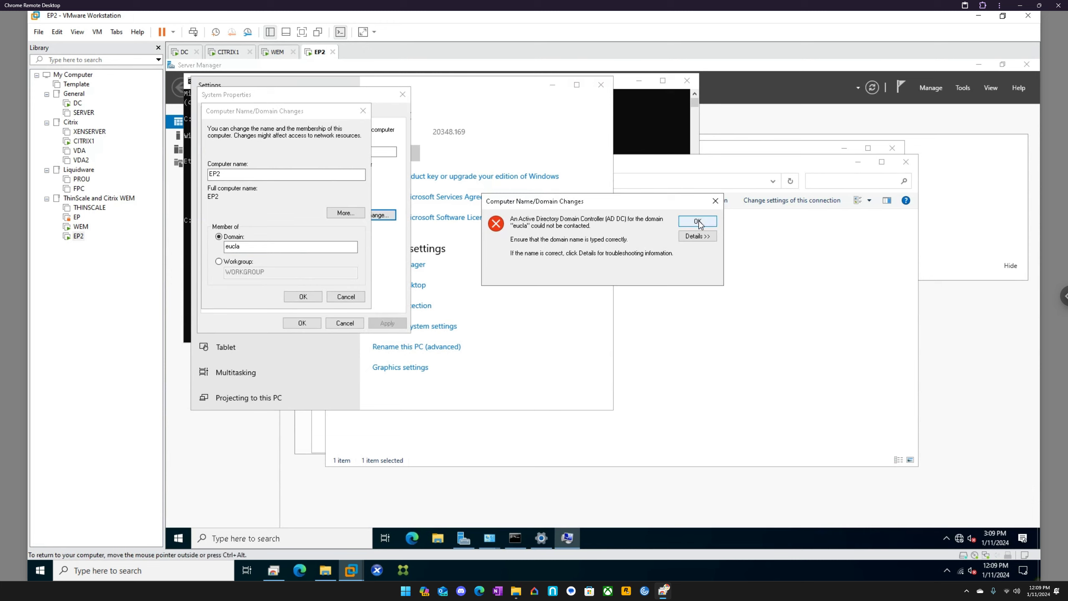
{"action": "left_click", "coordinate": [258, 247]}
{"action": "key", "text": "BackSpace"}
{"action": "key", "text": "BackSpace"}
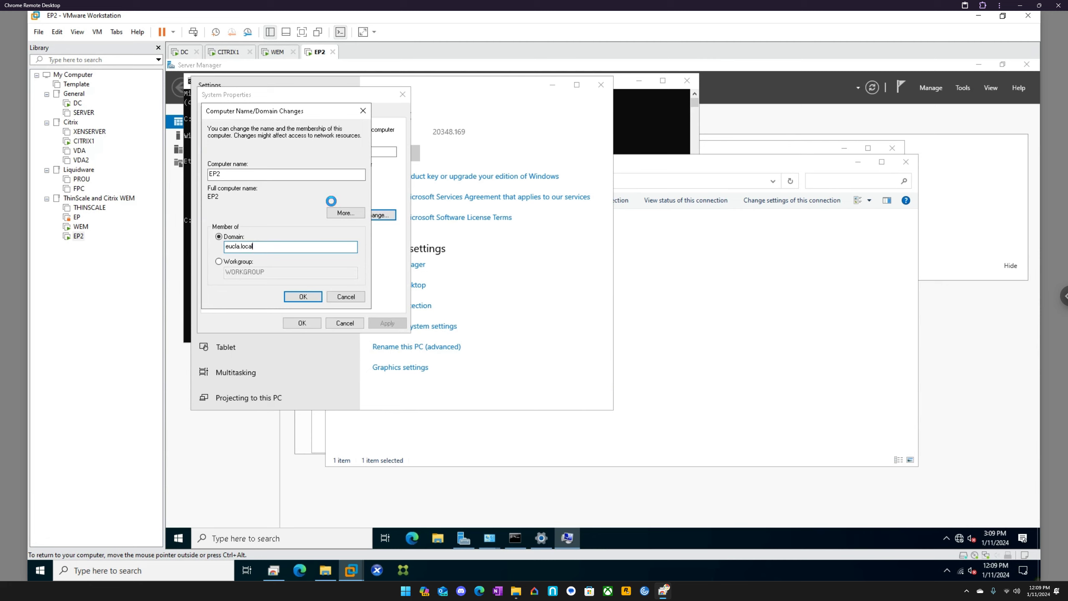
Step: Authorize EP2's domain join with the citrixadmin account and its password
{"action": "type", "text": "citrixadmin"}
{"action": "key", "text": "Tab"}
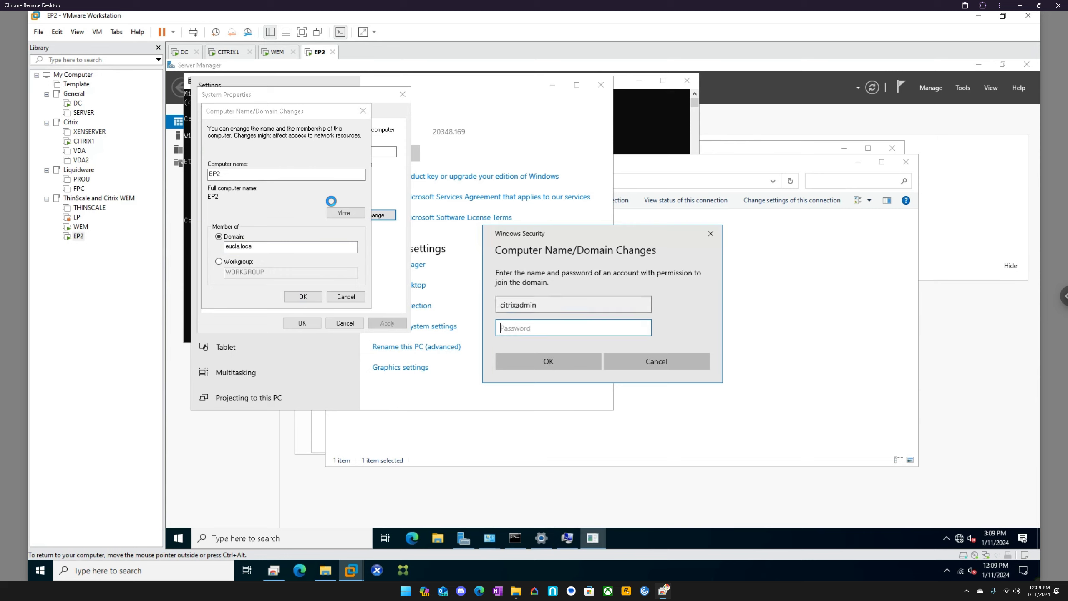
{"action": "type", "text": "•••••••••"}
{"action": "key", "text": "Return"}
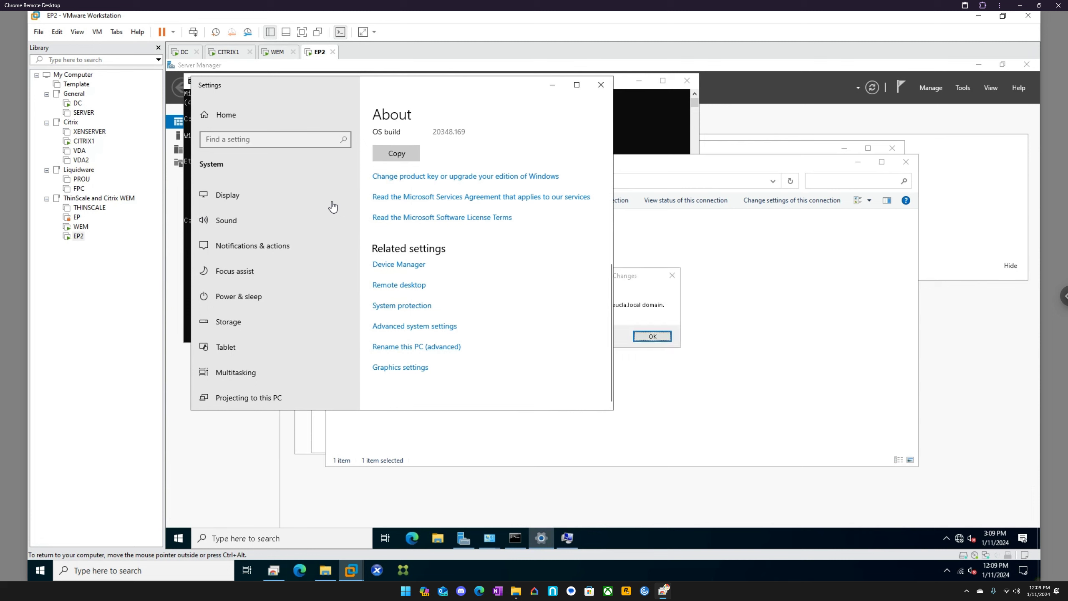
Step: Acknowledge the domain join messages on EP2, close System Properties and restart the machine immediately
{"action": "left_click", "coordinate": [639, 290]}
{"action": "left_click", "coordinate": [651, 337]}
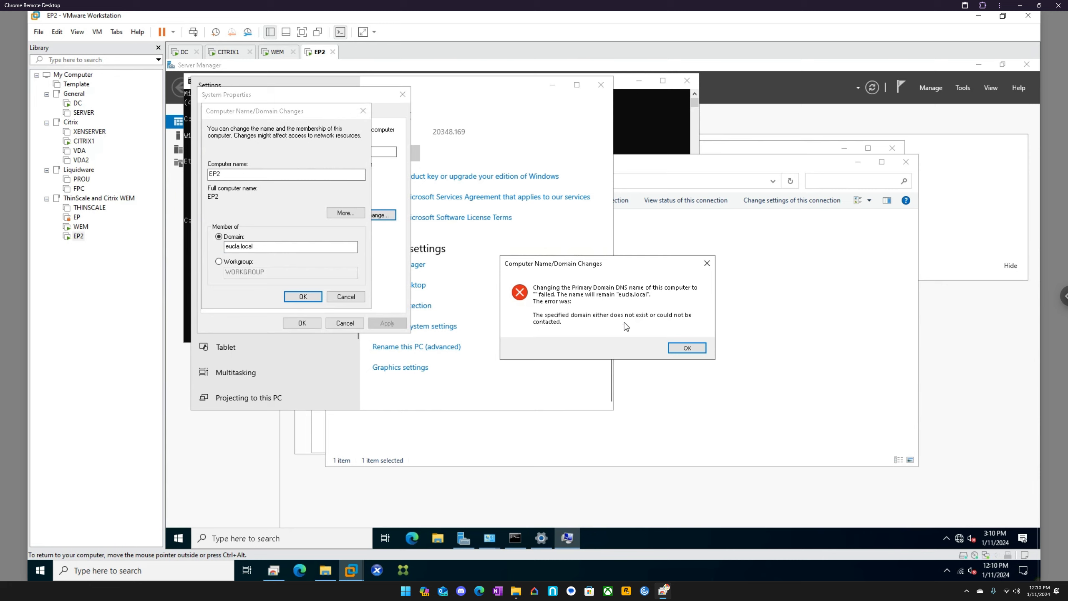
{"action": "key", "text": "Return"}
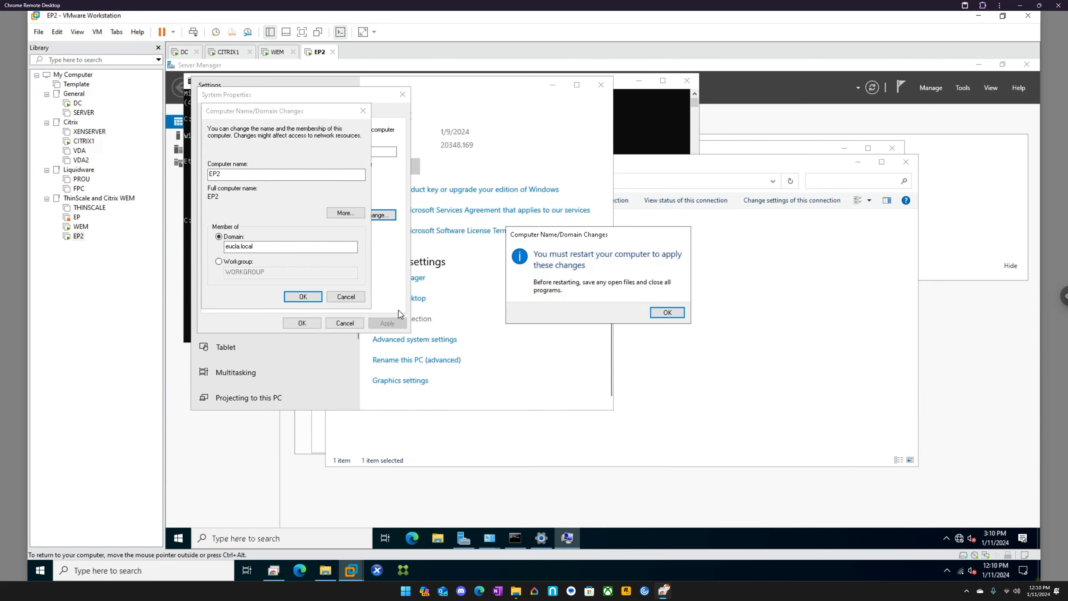
{"action": "left_click", "coordinate": [667, 312]}
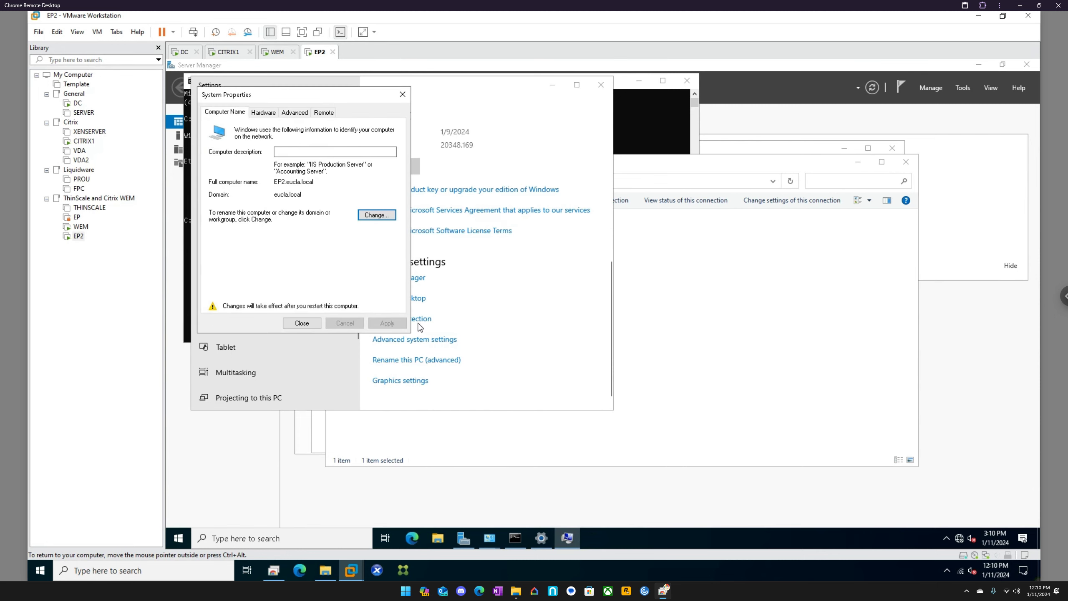
{"action": "left_click", "coordinate": [313, 324]}
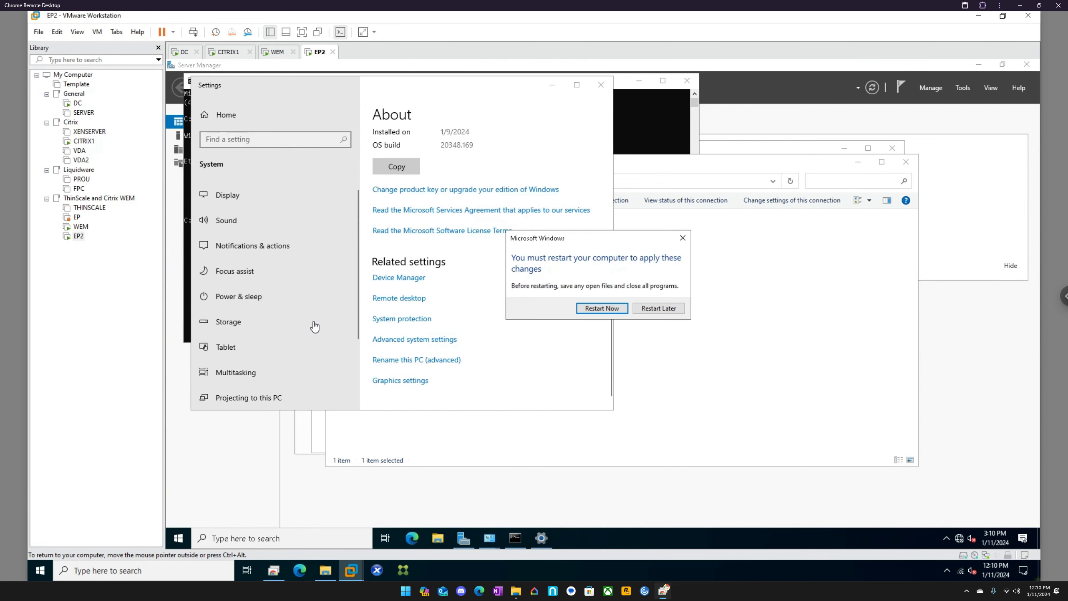
{"action": "left_click", "coordinate": [602, 309]}
Step: On the WEM machine, acknowledge the domain join messages, close System Properties and restart it immediately
{"action": "left_click", "coordinate": [275, 51]}
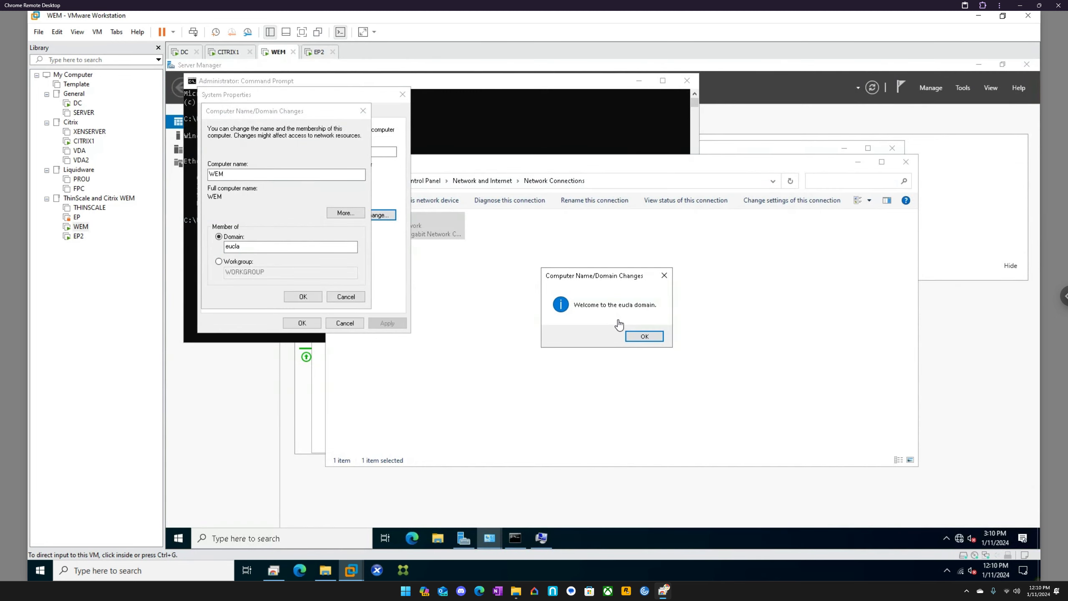
{"action": "left_click", "coordinate": [643, 336]}
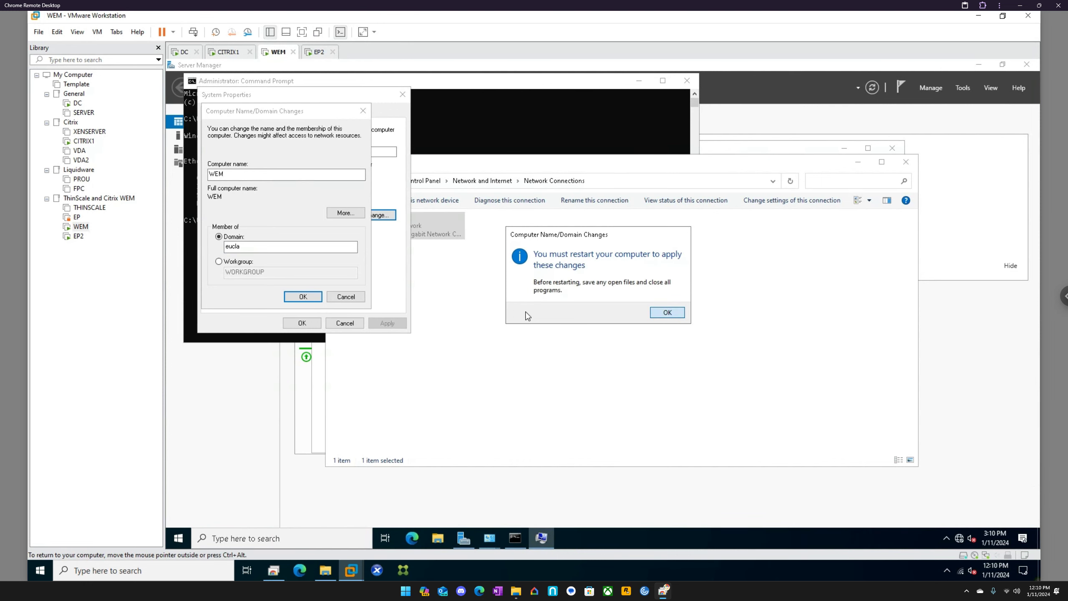
{"action": "key", "text": "Return"}
{"action": "left_click", "coordinate": [313, 319]}
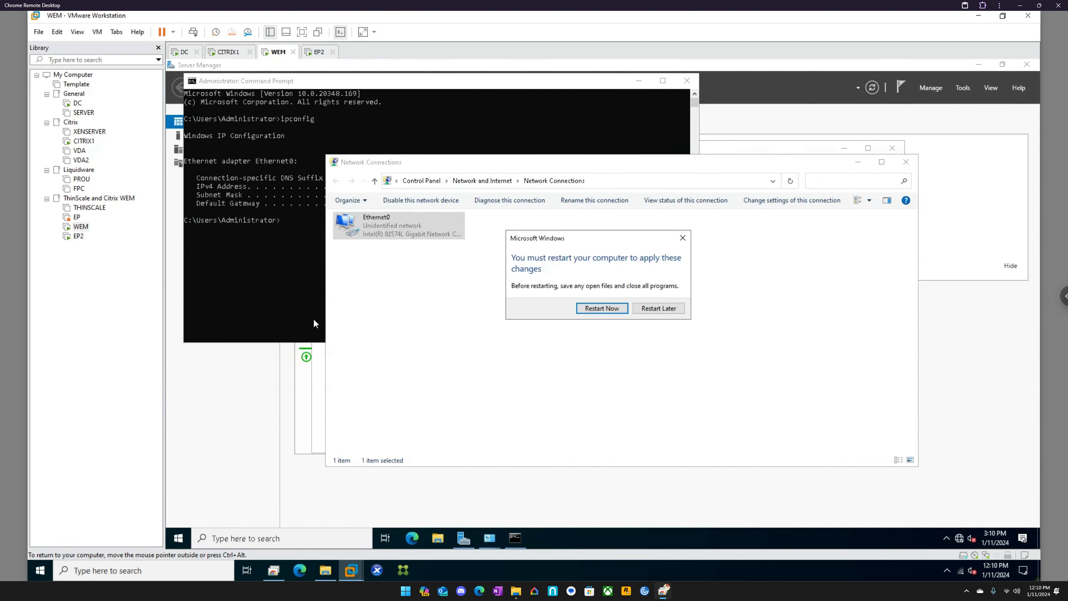
{"action": "left_click", "coordinate": [598, 308]}
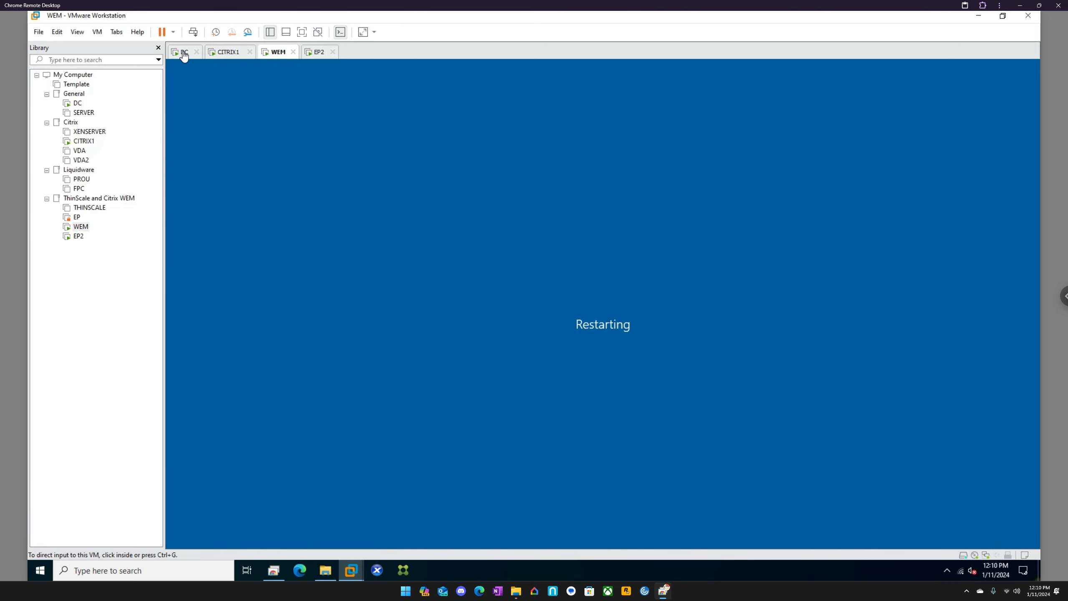
Step: Switch to the DC machine and unlock its Administrator session with the account password
{"action": "left_click", "coordinate": [184, 53]}
{"action": "left_click", "coordinate": [230, 164]}
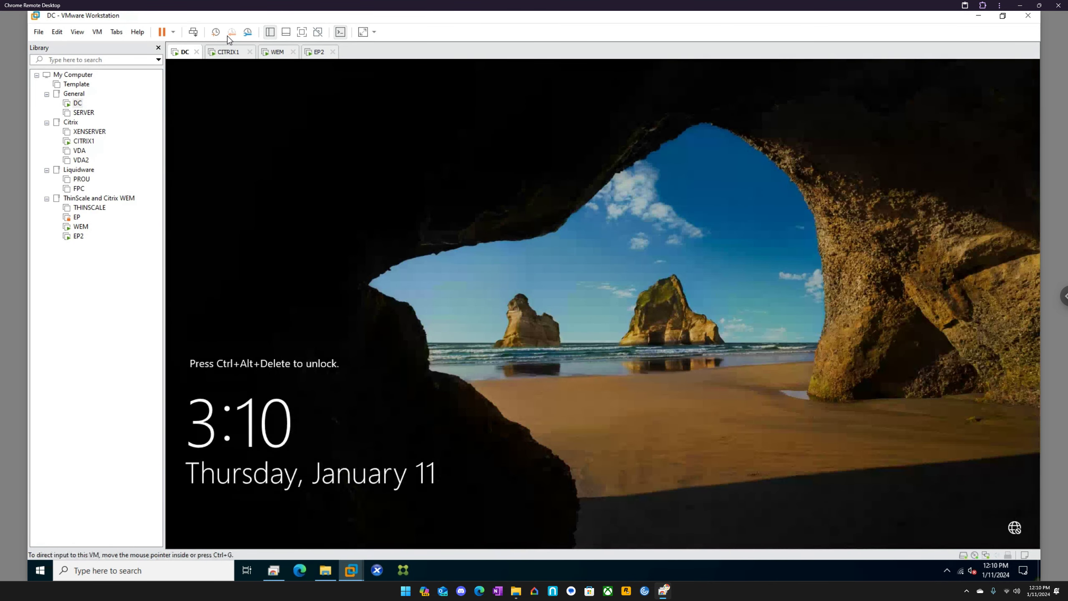
{"action": "left_click", "coordinate": [193, 33]}
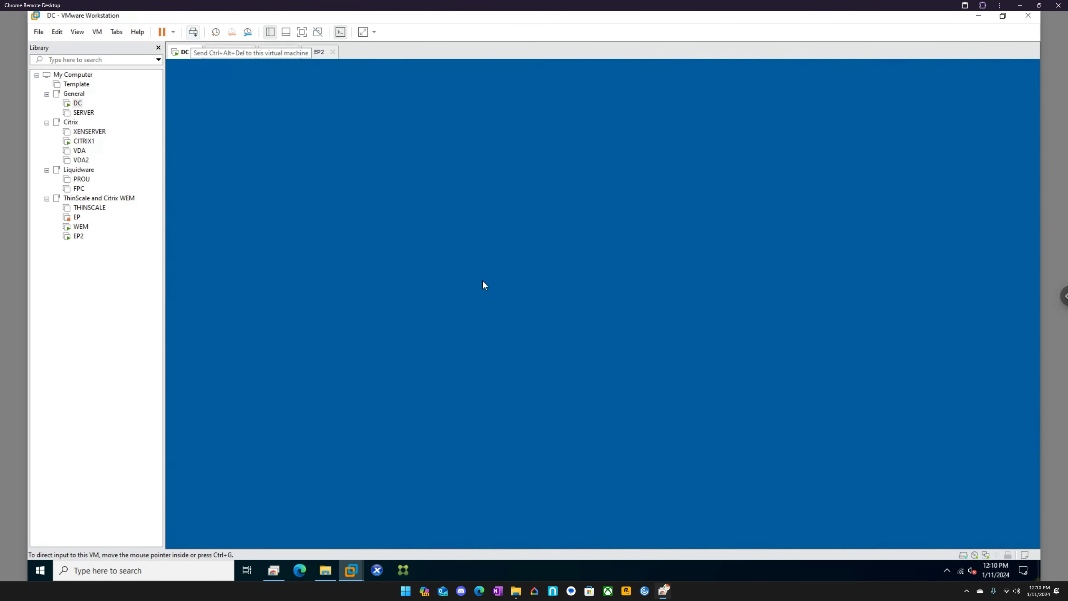
{"action": "left_click", "coordinate": [574, 346]}
{"action": "type", "text": "•••••••"}
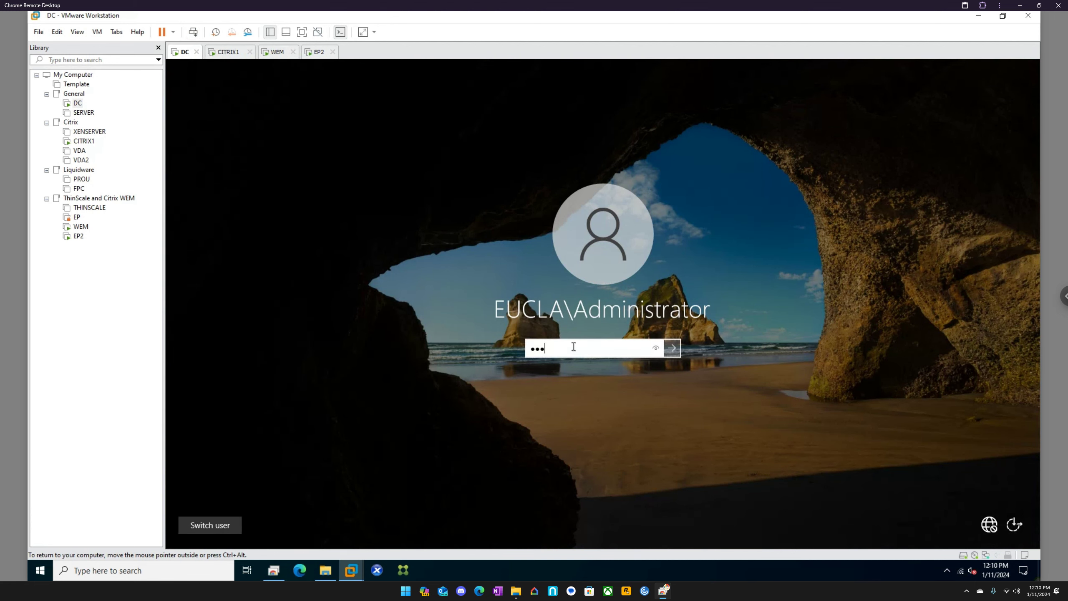
{"action": "key", "text": "Return"}
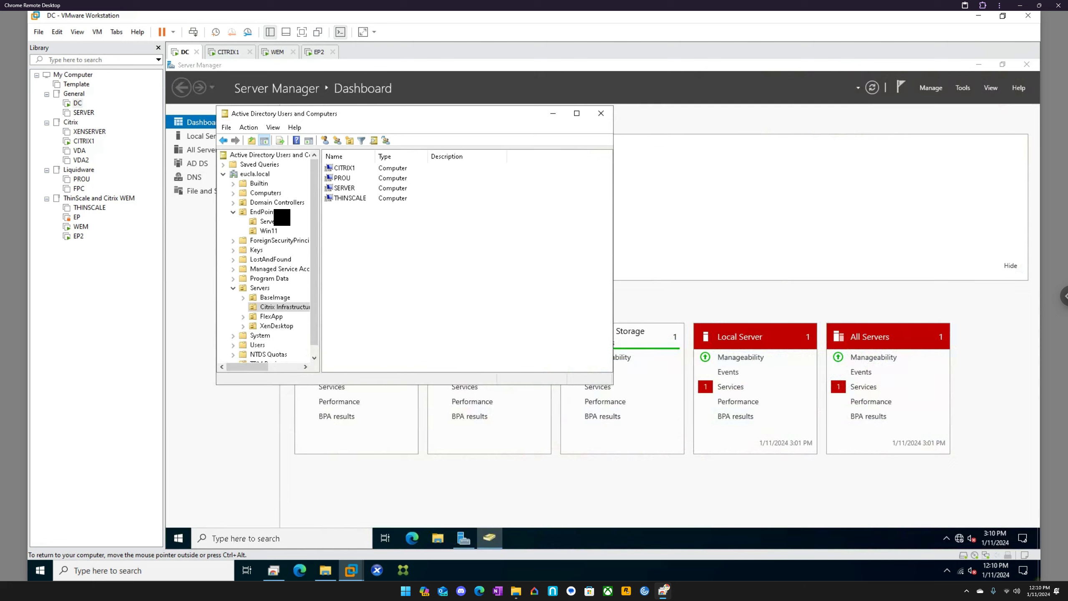
Step: In Active Directory, move the EP2 computer from the Computers container into the Server2022 unit under EndPoints
{"action": "left_click", "coordinate": [262, 193]}
{"action": "right_click", "coordinate": [262, 194]}
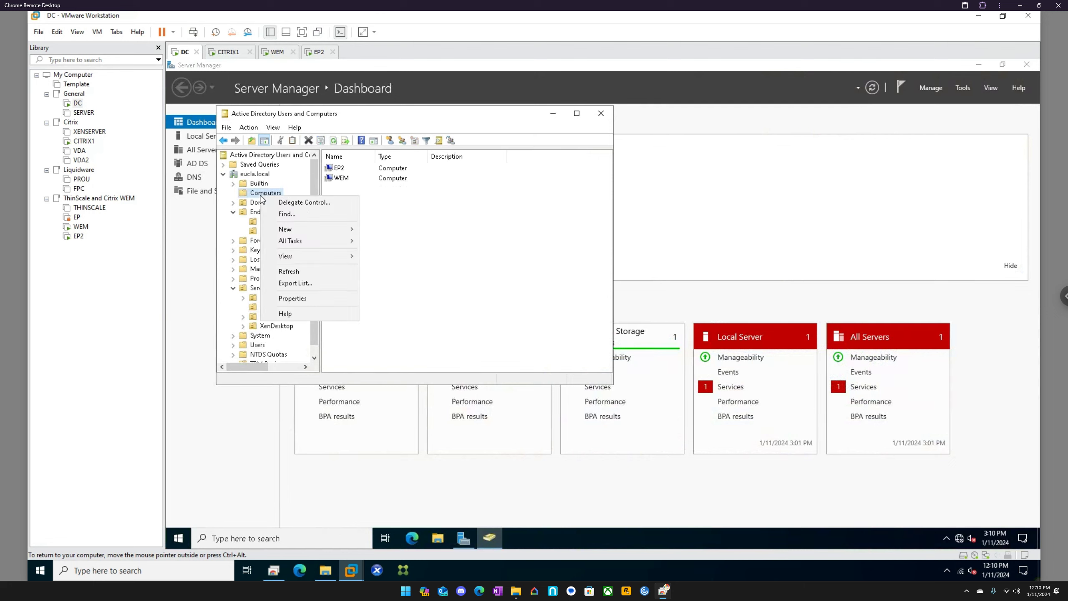
{"action": "left_click", "coordinate": [340, 169]}
{"action": "right_click", "coordinate": [339, 170]}
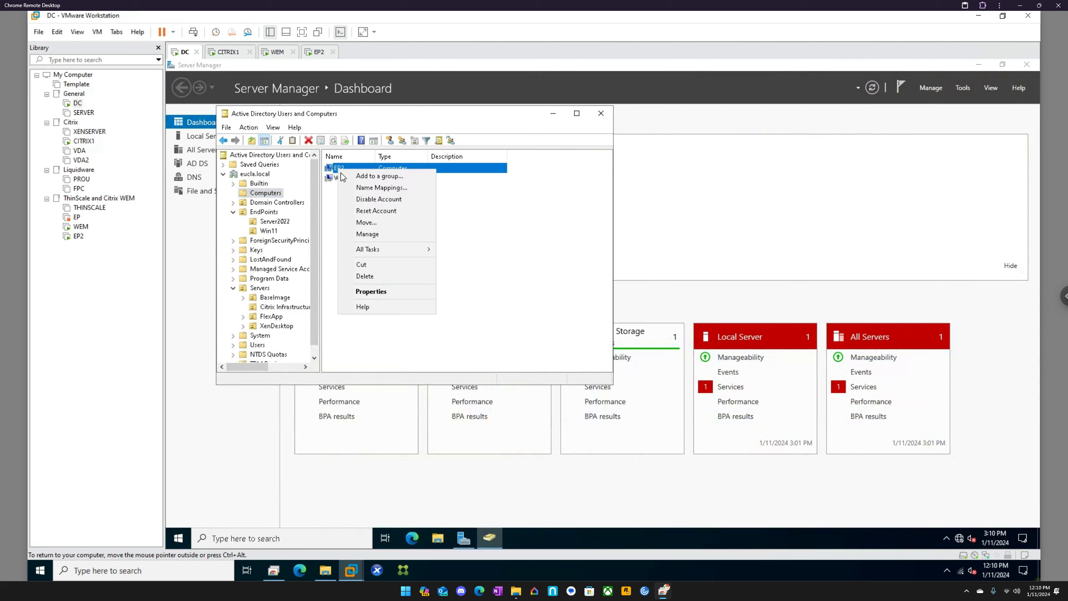
{"action": "left_click", "coordinate": [368, 224]}
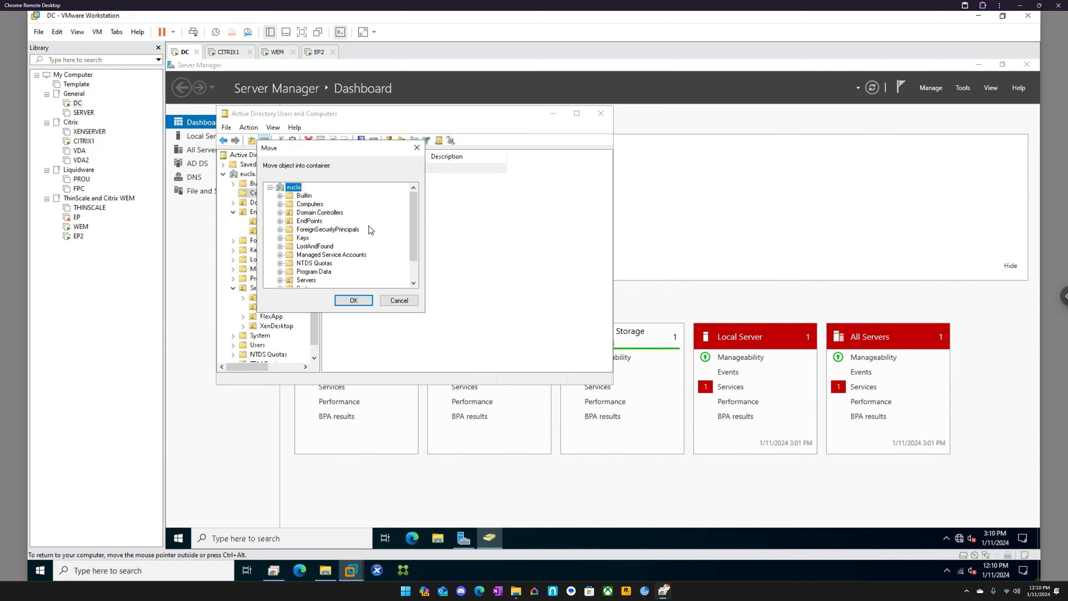
{"action": "double_click", "coordinate": [319, 222]}
{"action": "left_click", "coordinate": [315, 238]}
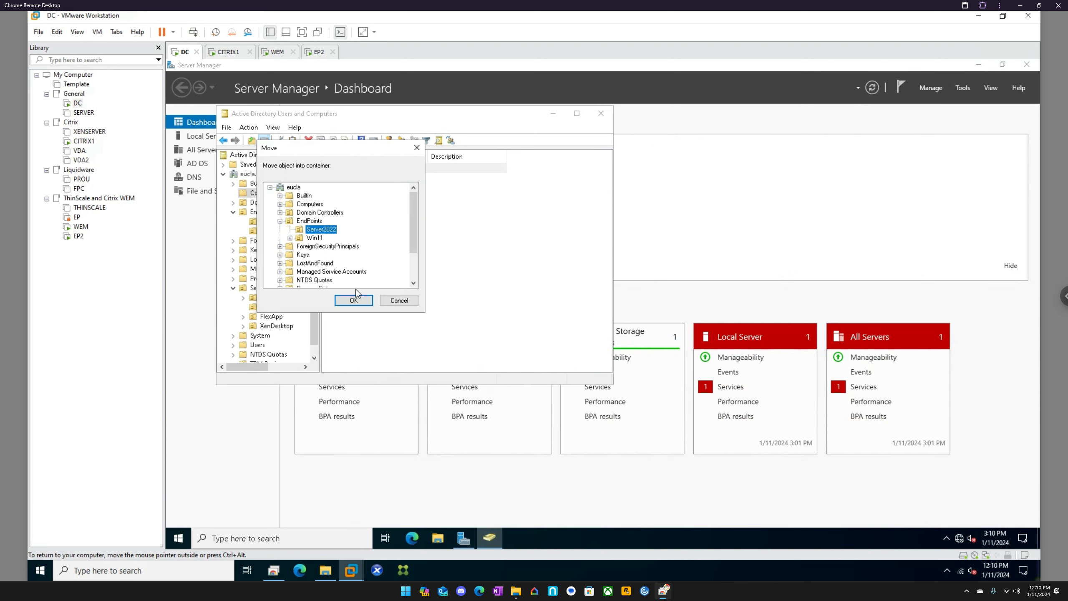
{"action": "left_click", "coordinate": [357, 300]}
Step: Move the WEM computer from the Computers container into the Citrix Infrastructure unit under Servers
{"action": "right_click", "coordinate": [339, 168]}
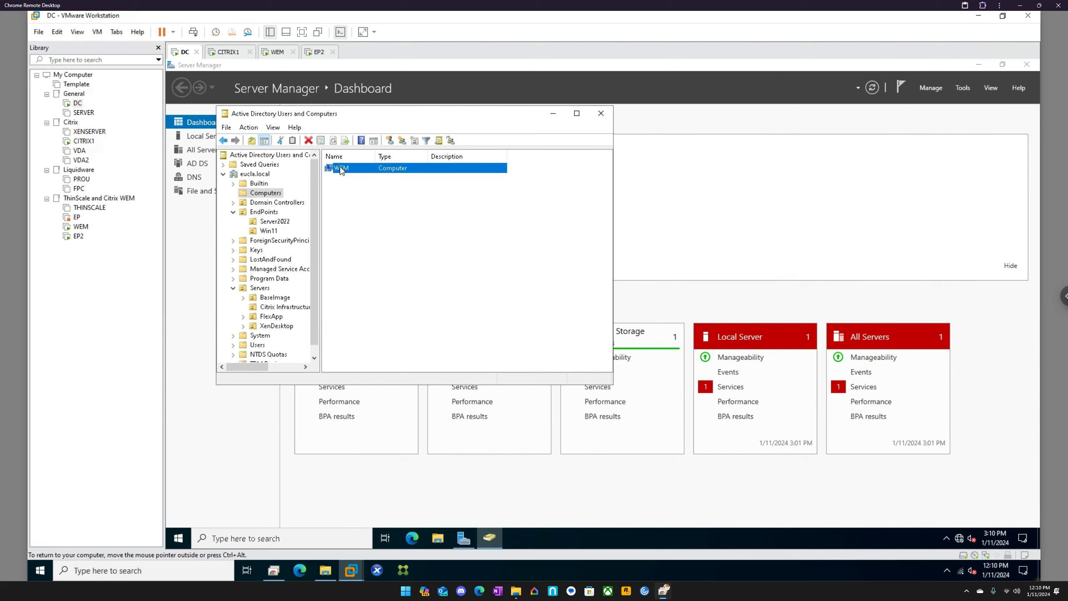
{"action": "left_click", "coordinate": [367, 223]}
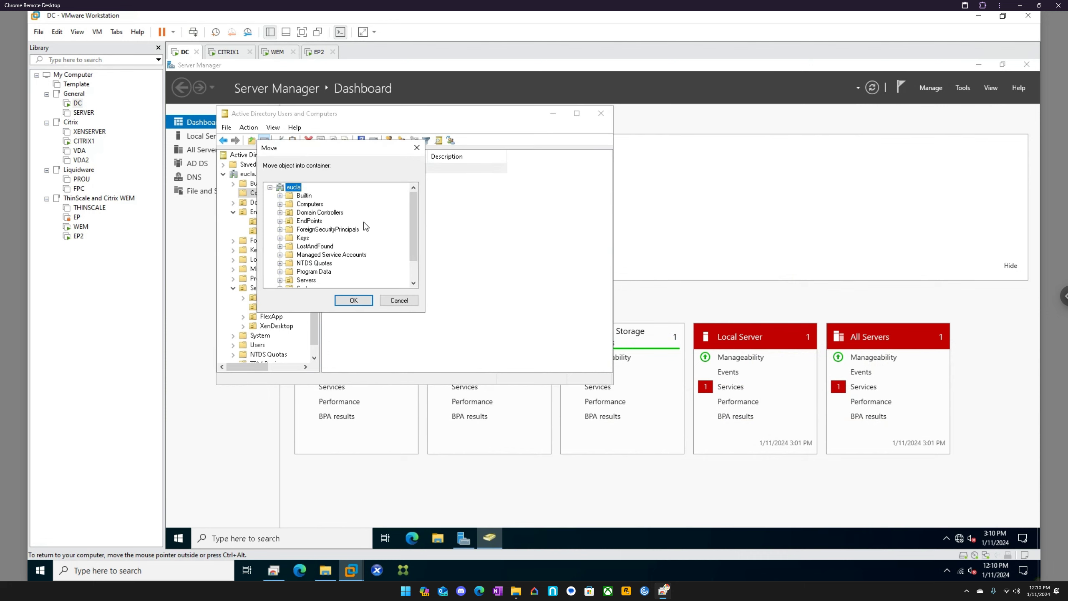
{"action": "scroll", "coordinate": [310, 263], "scroll_direction": "down", "scroll_amount": 1}
{"action": "double_click", "coordinate": [307, 255]}
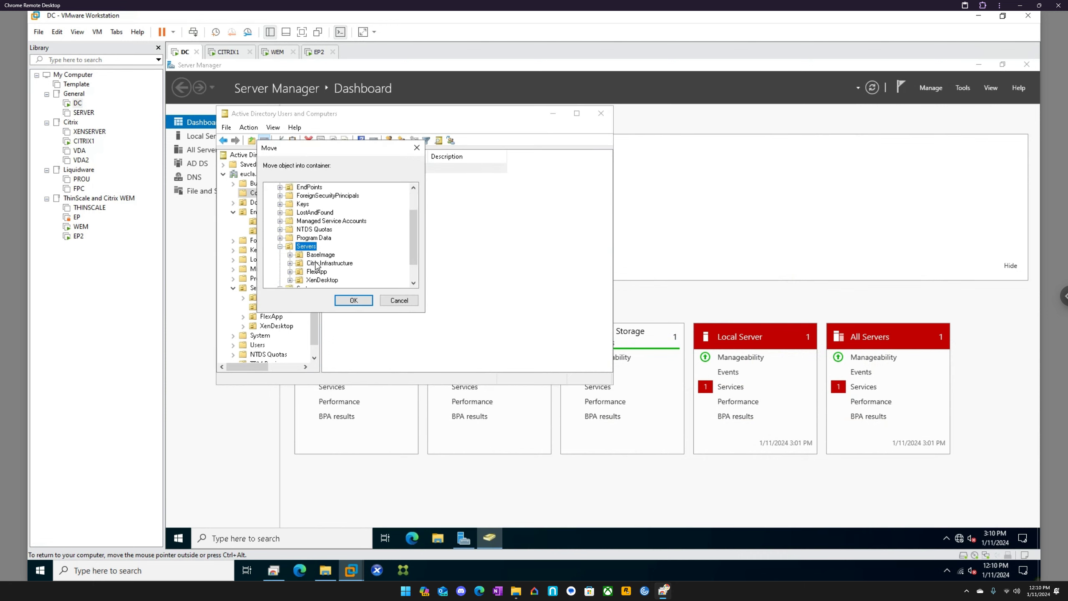
{"action": "left_click", "coordinate": [316, 263]}
{"action": "left_click", "coordinate": [353, 302]}
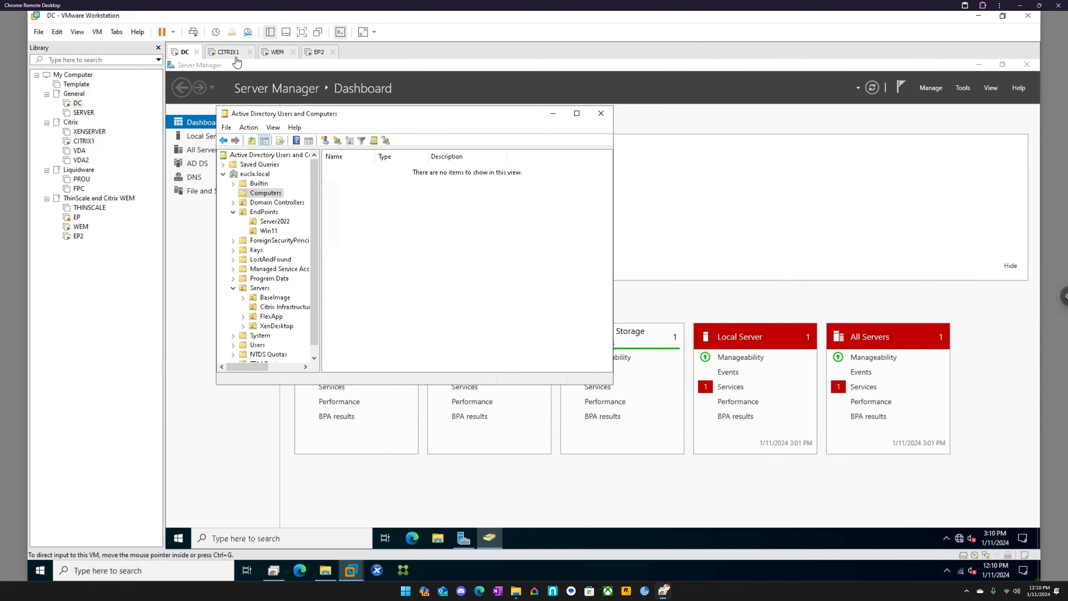
Step: Check on the EP2 machine's restart, and force the WEM machine to restart despite its running background tasks
{"action": "left_click", "coordinate": [319, 52]}
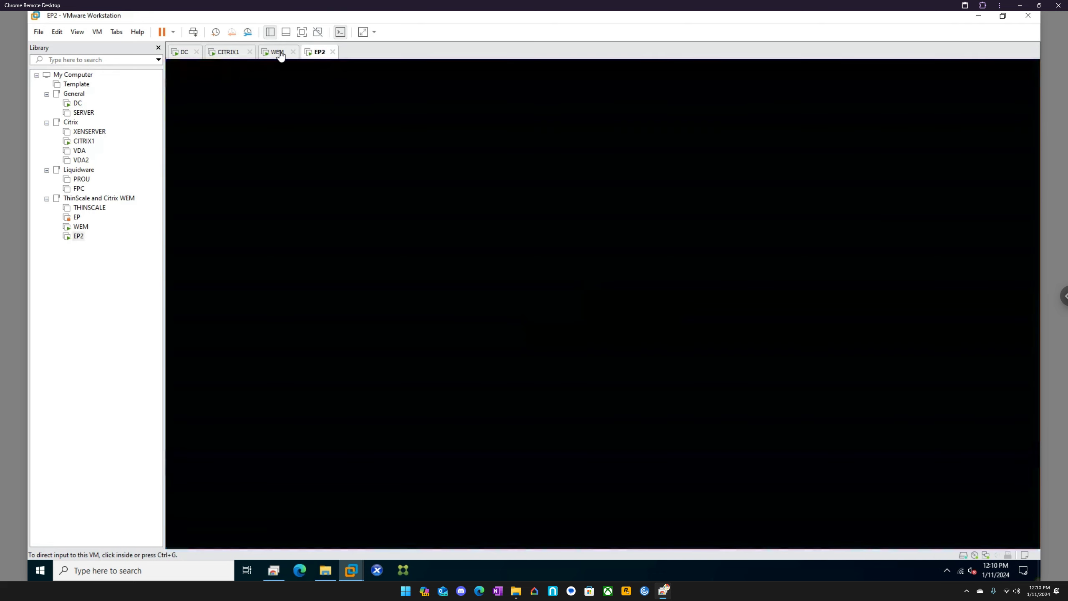
{"action": "left_click", "coordinate": [280, 56]}
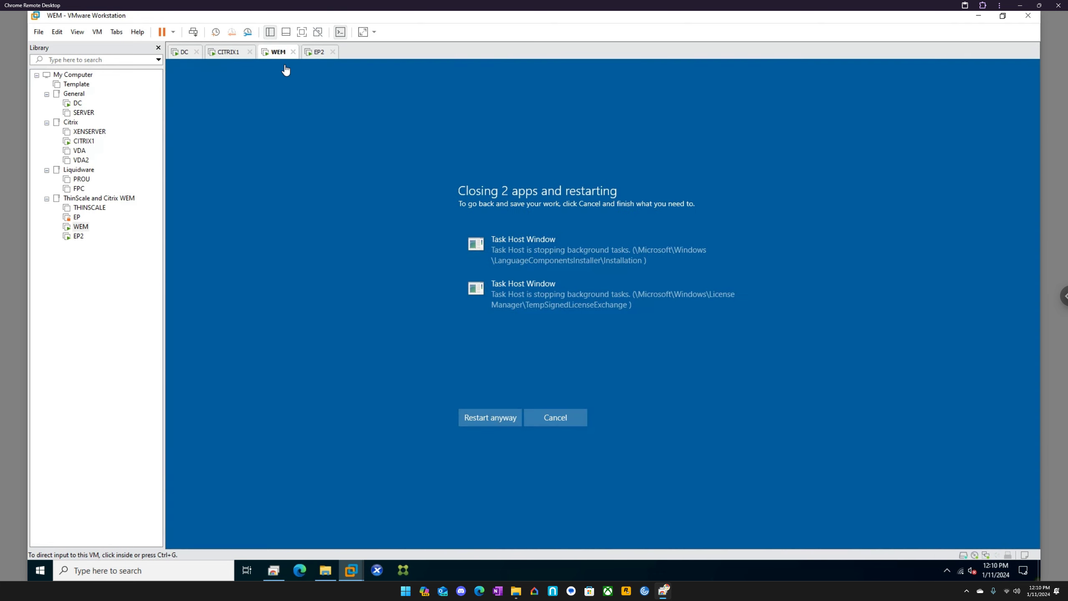
{"action": "left_click", "coordinate": [488, 418]}
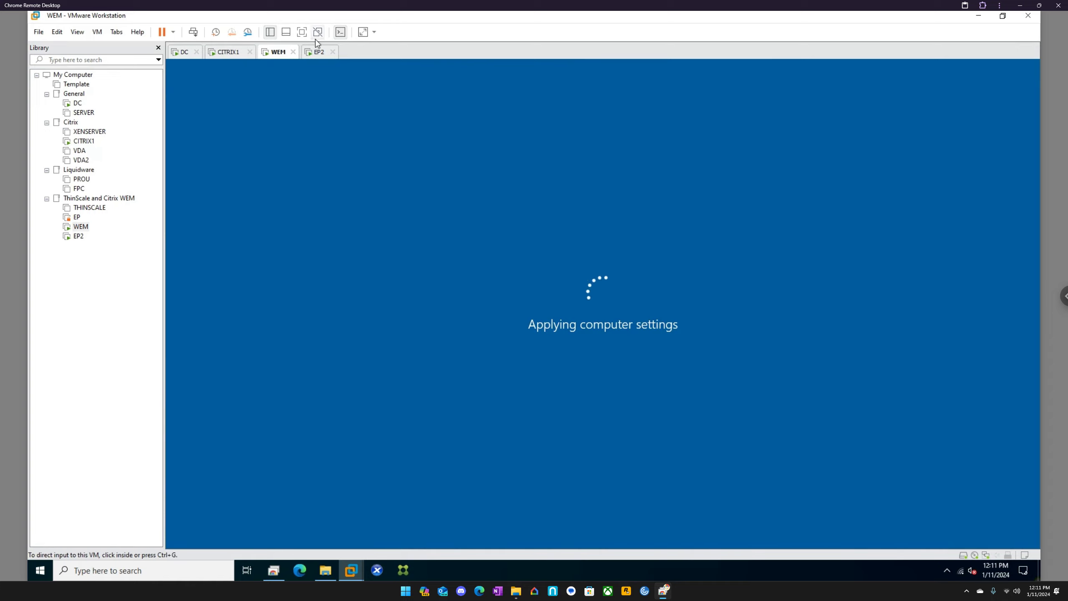
Step: Sign in to the EP2 machine as the other user citrixadmin with the account password, and return to the WEM machine
{"action": "left_click", "coordinate": [230, 52]}
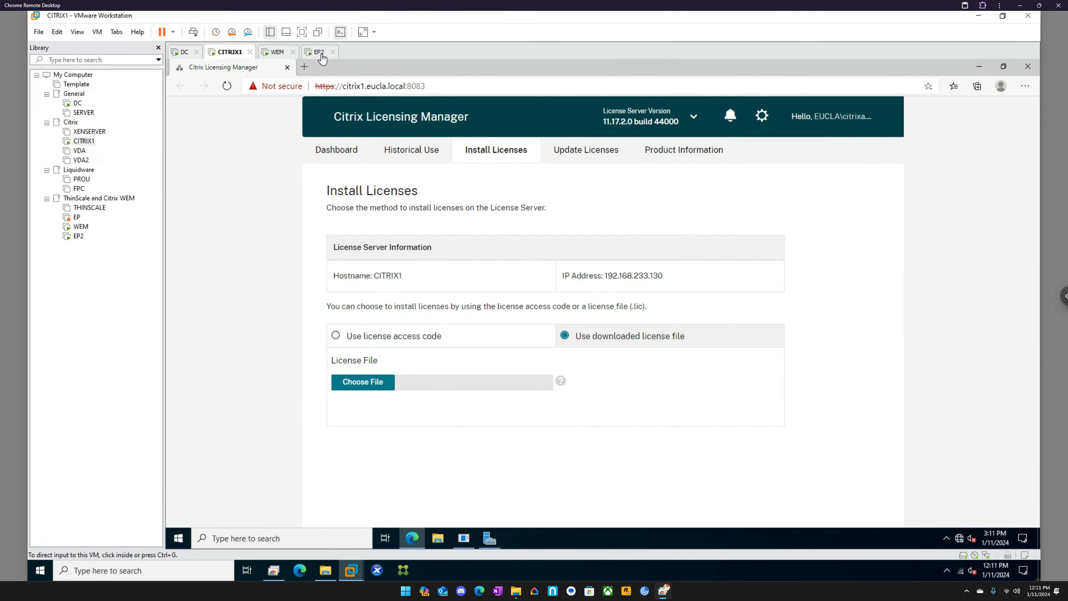
{"action": "left_click", "coordinate": [319, 55]}
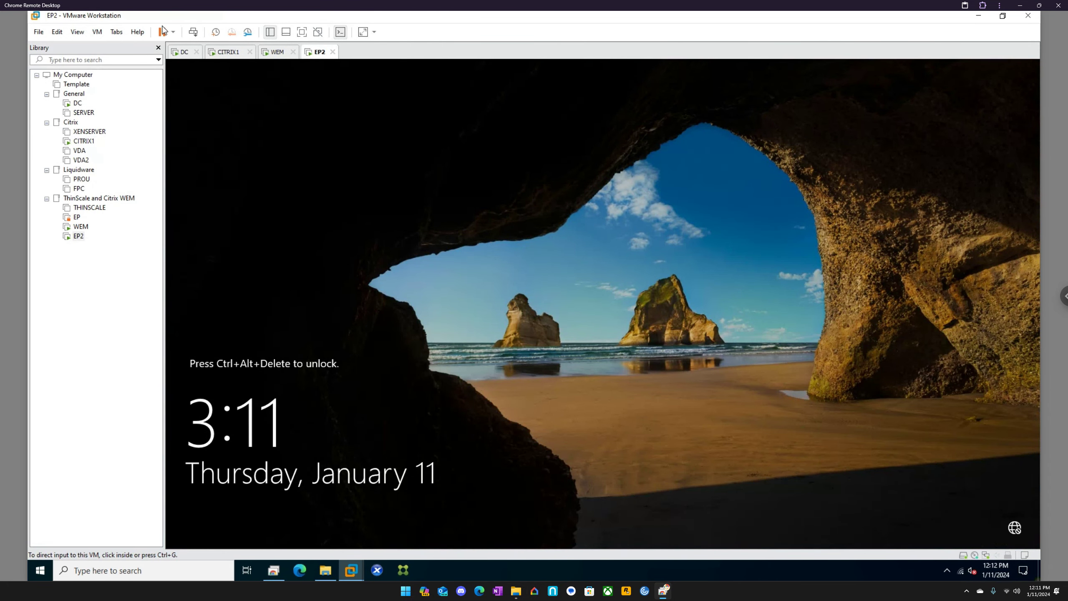
{"action": "left_click", "coordinate": [193, 32]}
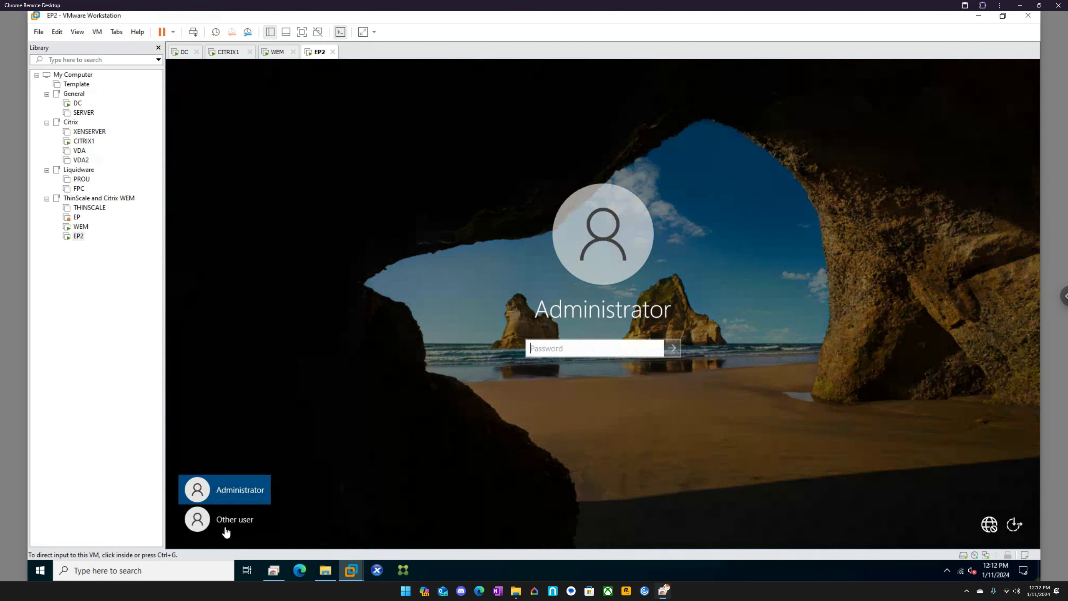
{"action": "left_click", "coordinate": [226, 522]}
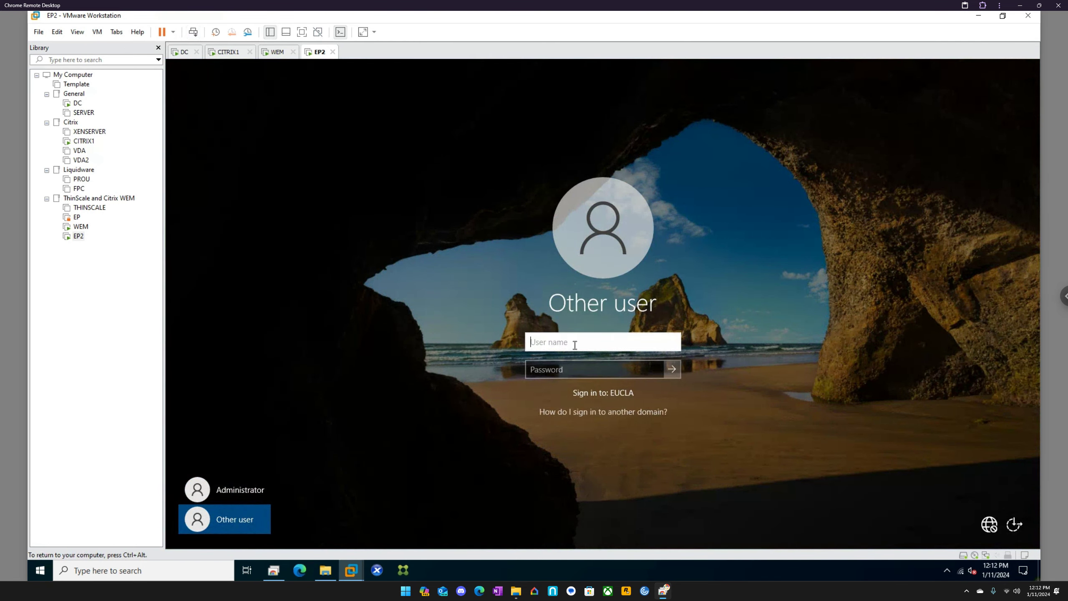
{"action": "type", "text": "citrixadmin"}
{"action": "key", "text": "Tab"}
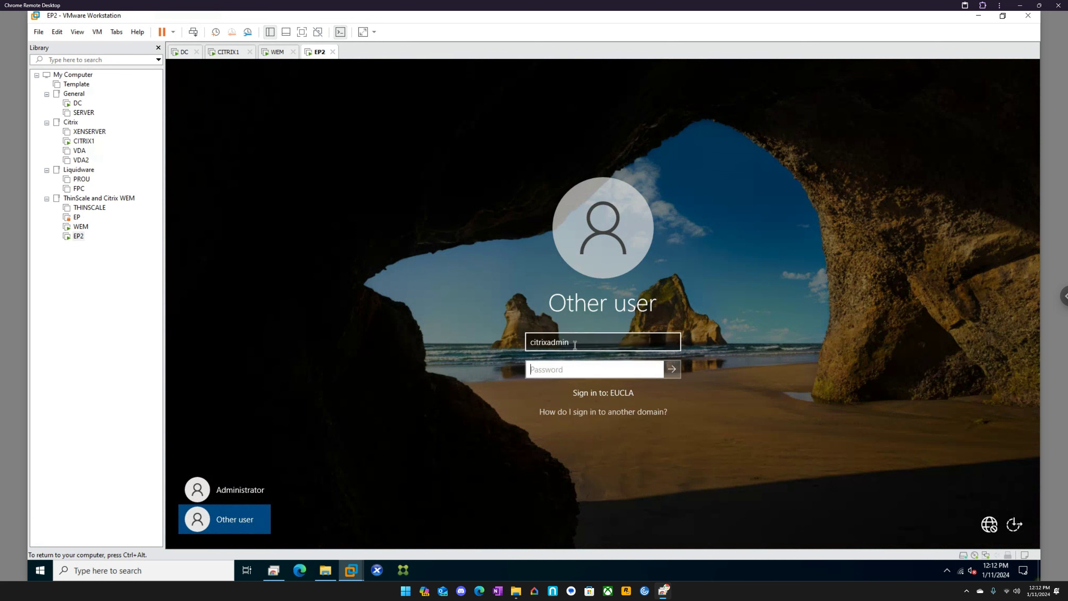
{"action": "type", "text": "**********"}
{"action": "key", "text": "Return"}
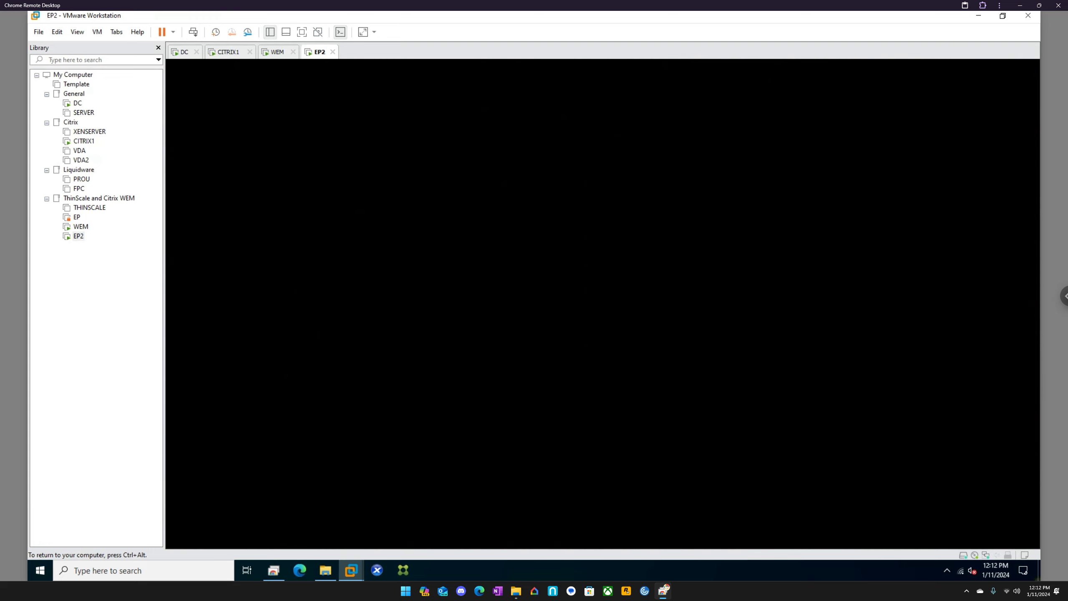
{"action": "left_click", "coordinate": [277, 51]}
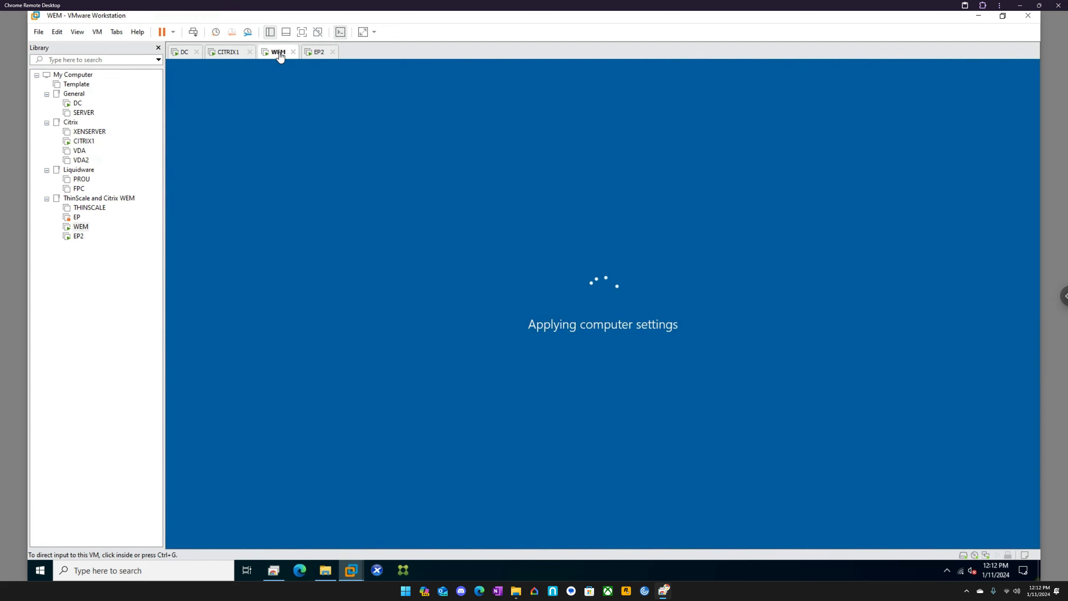
Step: On the EP2 machine, open Control Panel and switch its view to small icons
{"action": "left_click", "coordinate": [321, 55]}
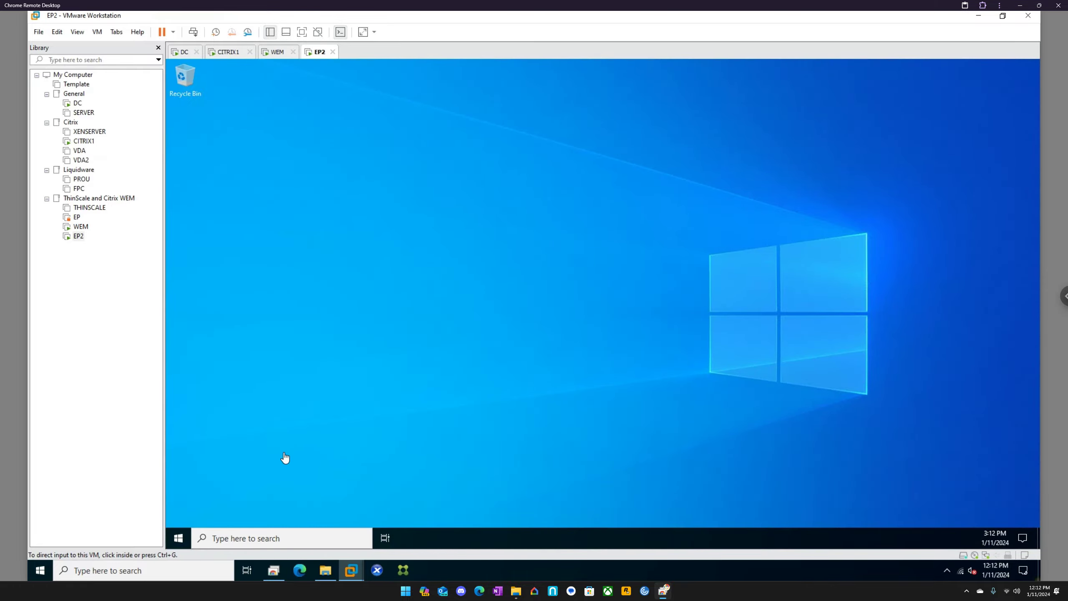
{"action": "left_click", "coordinate": [296, 534]}
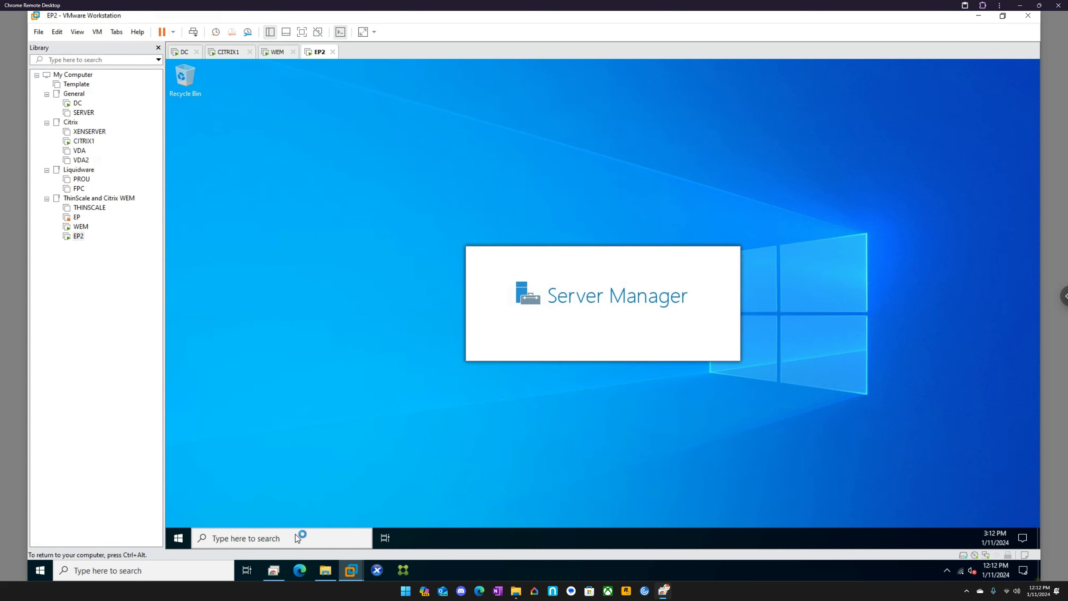
{"action": "type", "text": "tro"}
{"action": "key", "text": "BackSpace"}
{"action": "key", "text": "BackSpace"}
{"action": "key", "text": "BackSpace"}
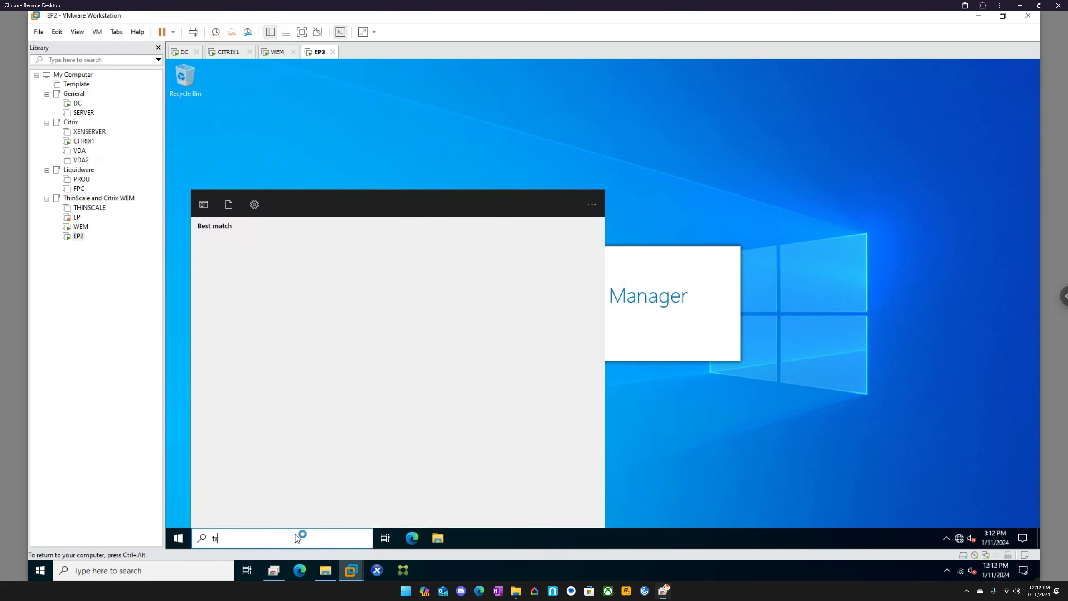
{"action": "type", "text": "control pa"}
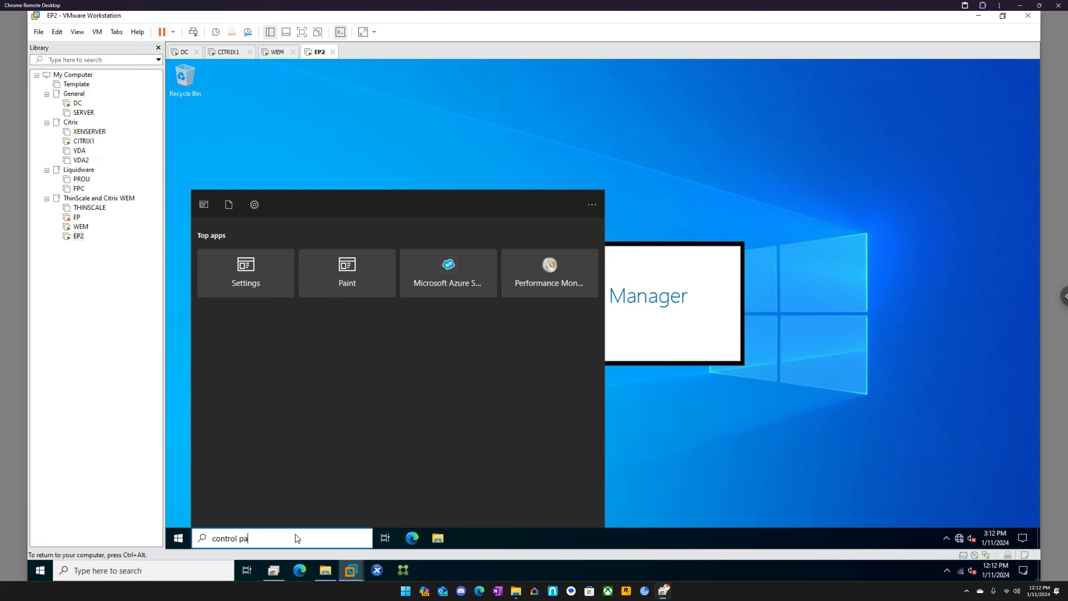
{"action": "key", "text": "Escape"}
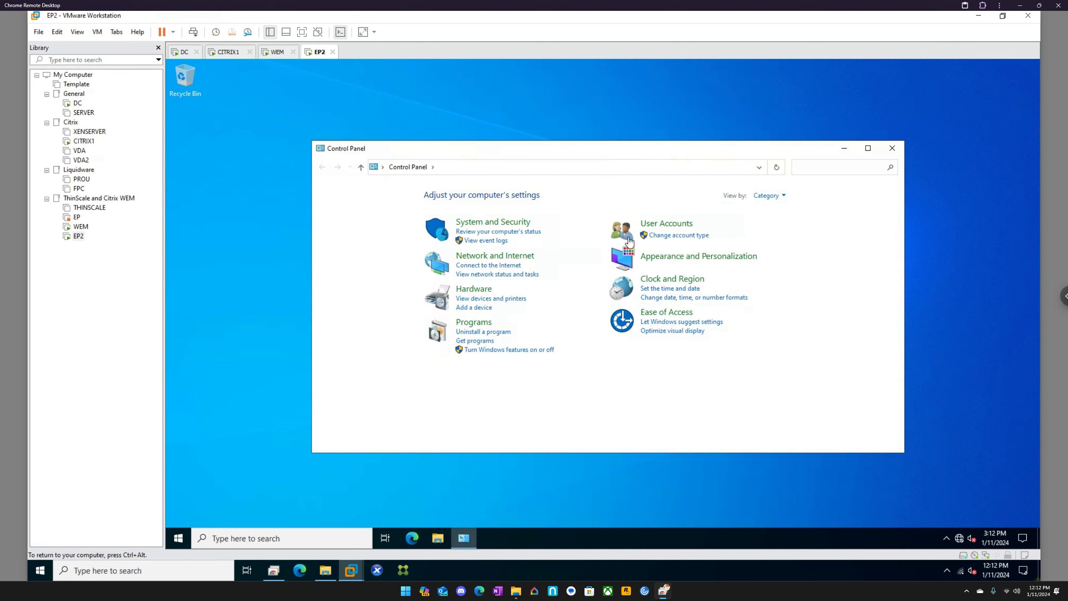
{"action": "left_click", "coordinate": [770, 195]}
{"action": "left_click", "coordinate": [771, 235]}
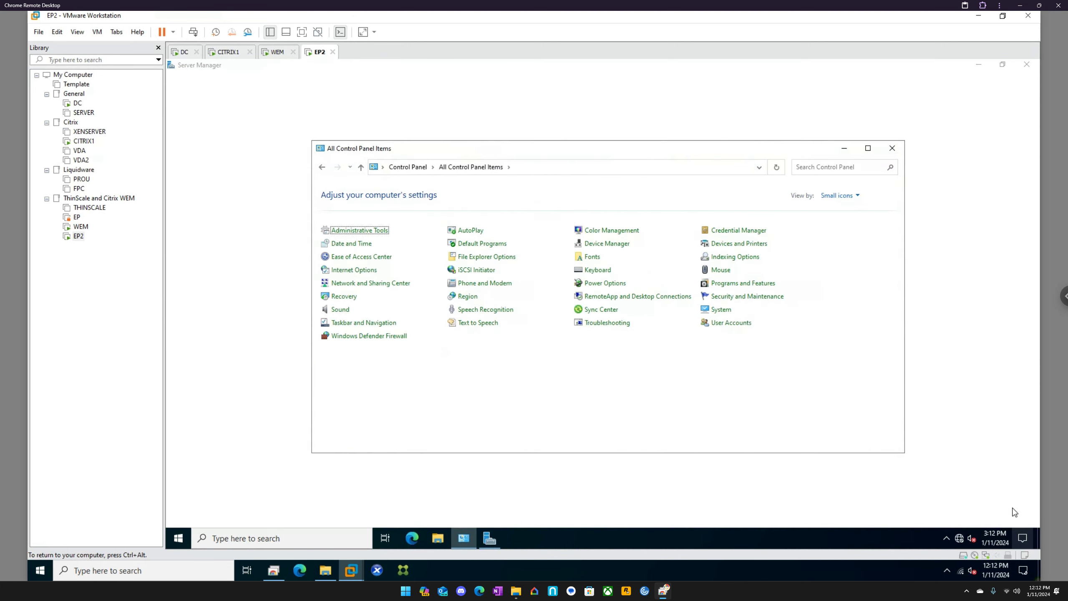
Step: Set Focus assist on the EP2 machine to Priority only
{"action": "right_click", "coordinate": [1022, 539]}
{"action": "mouse_move", "coordinate": [938, 491]}
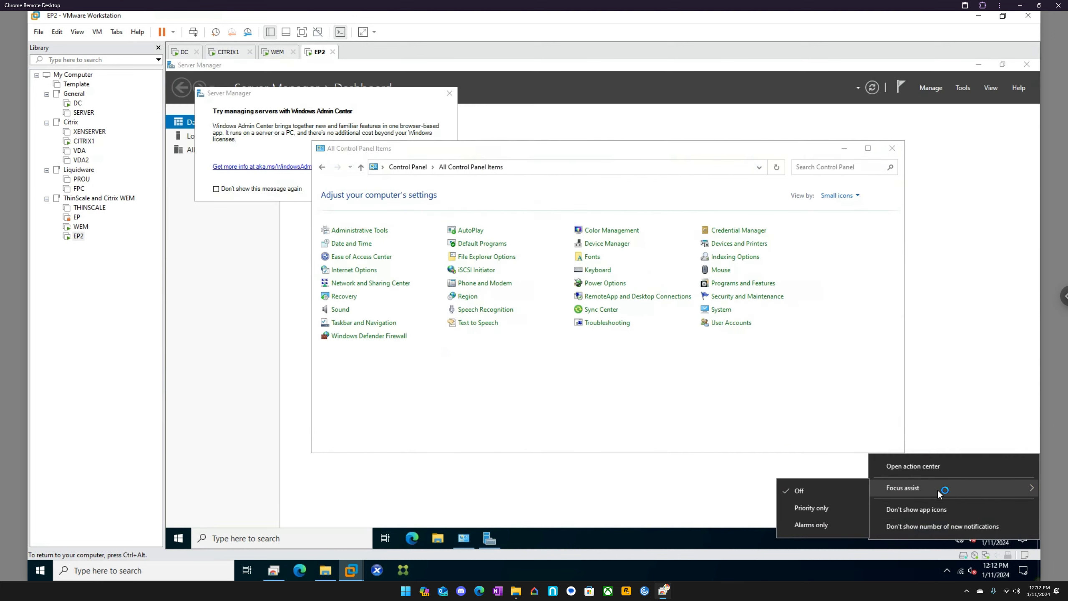
{"action": "left_click", "coordinate": [819, 509]}
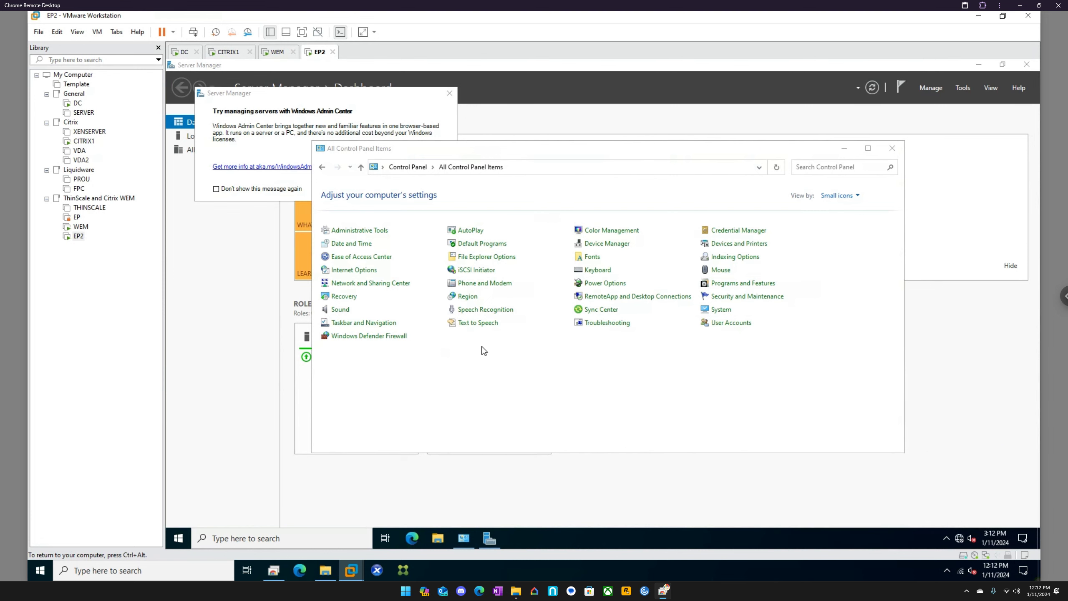
Step: Turn off Windows Defender Firewall for the domain network on EP2 and close Control Panel
{"action": "left_click", "coordinate": [382, 337]}
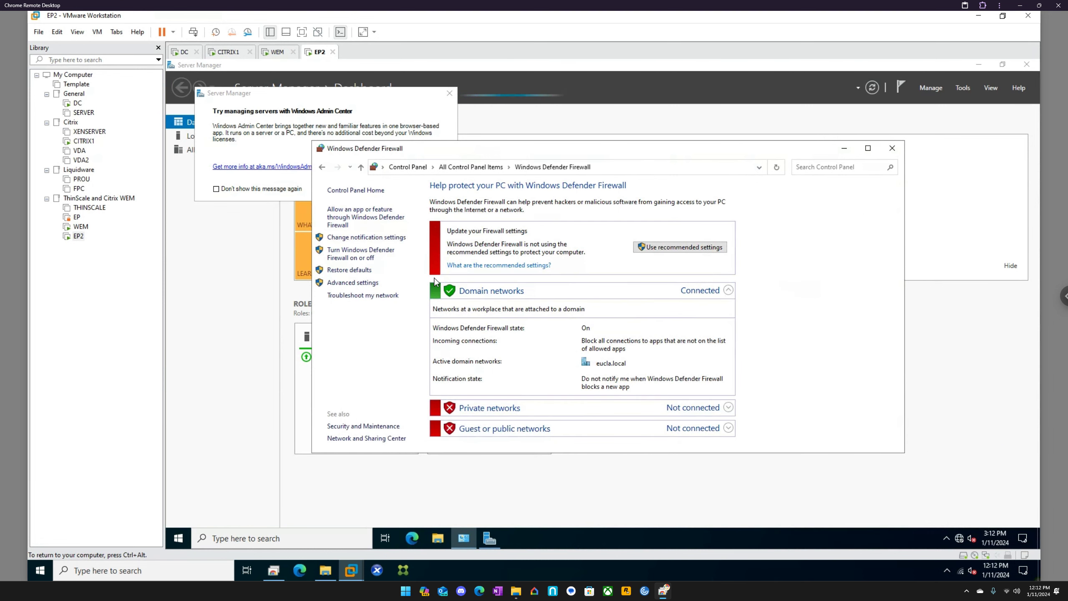
{"action": "left_click", "coordinate": [354, 254]}
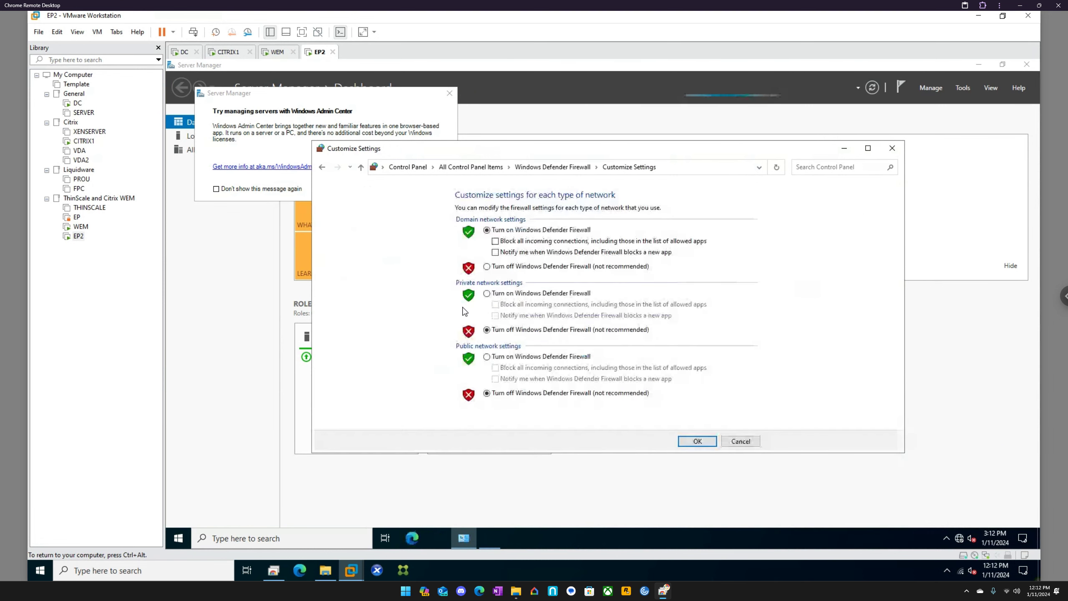
{"action": "left_click", "coordinate": [511, 267]}
{"action": "left_click", "coordinate": [697, 440]}
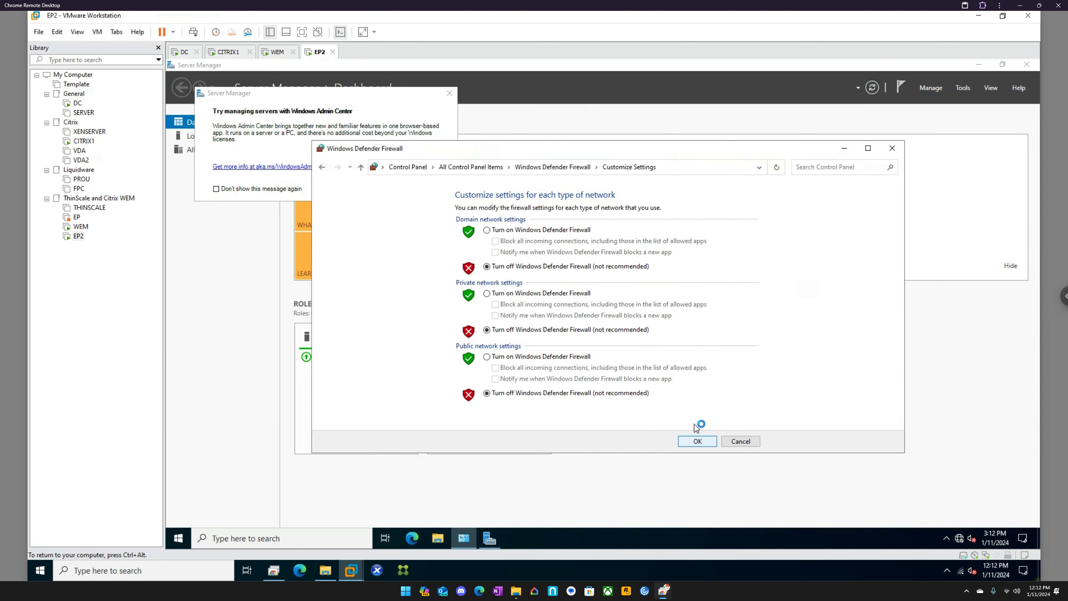
{"action": "left_click", "coordinate": [893, 149]}
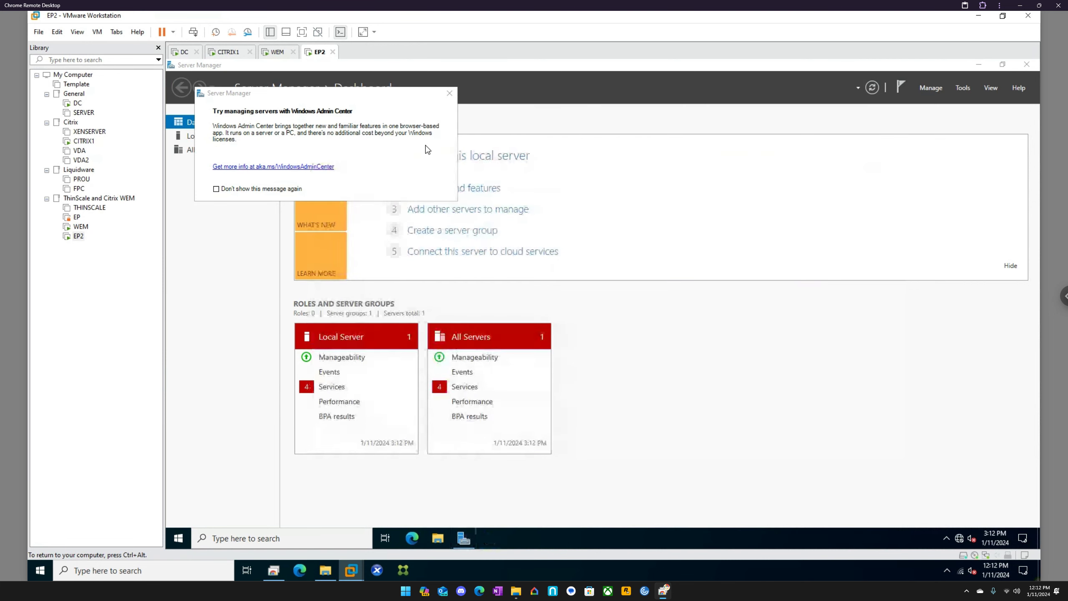
Step: Dismiss the Windows Admin Center message in Server Manager permanently, and check on the WEM machine's startup before returning to EP2
{"action": "left_click", "coordinate": [277, 189]}
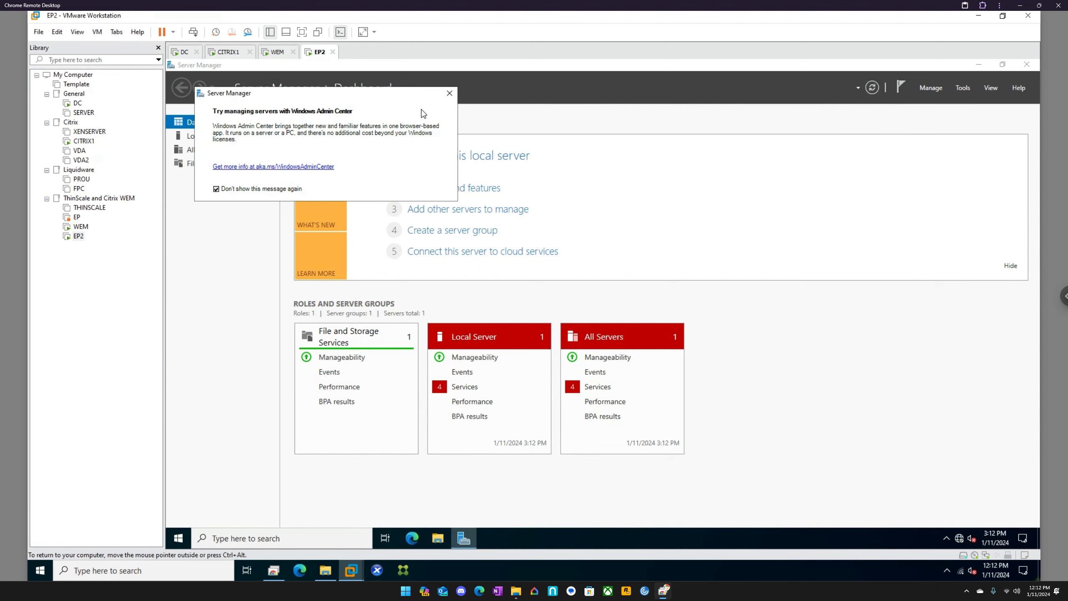
{"action": "left_click", "coordinate": [450, 93]}
{"action": "left_click", "coordinate": [277, 52]}
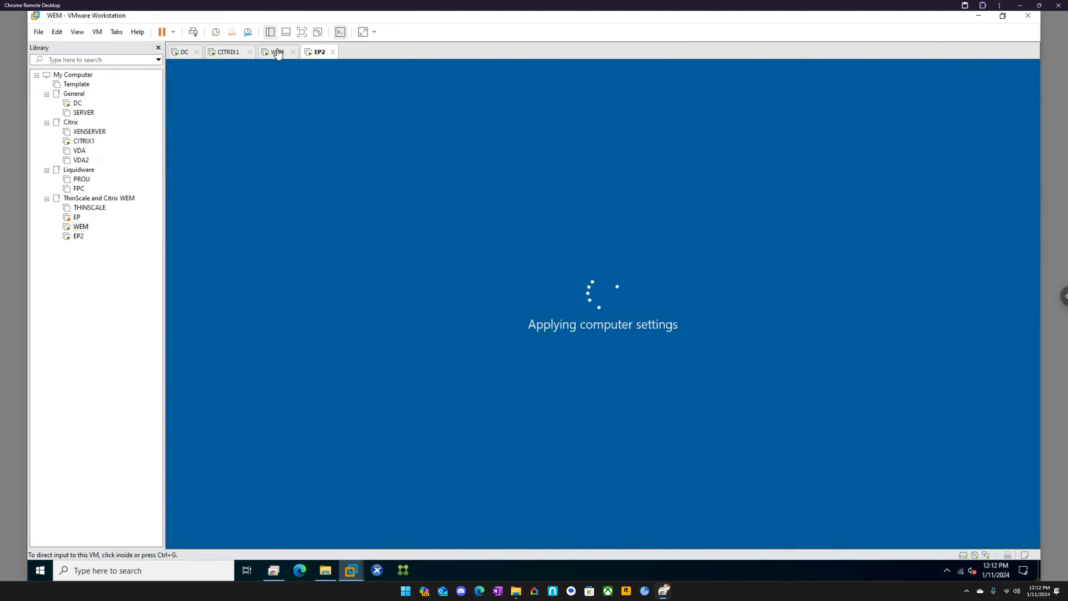
{"action": "left_click", "coordinate": [320, 52]}
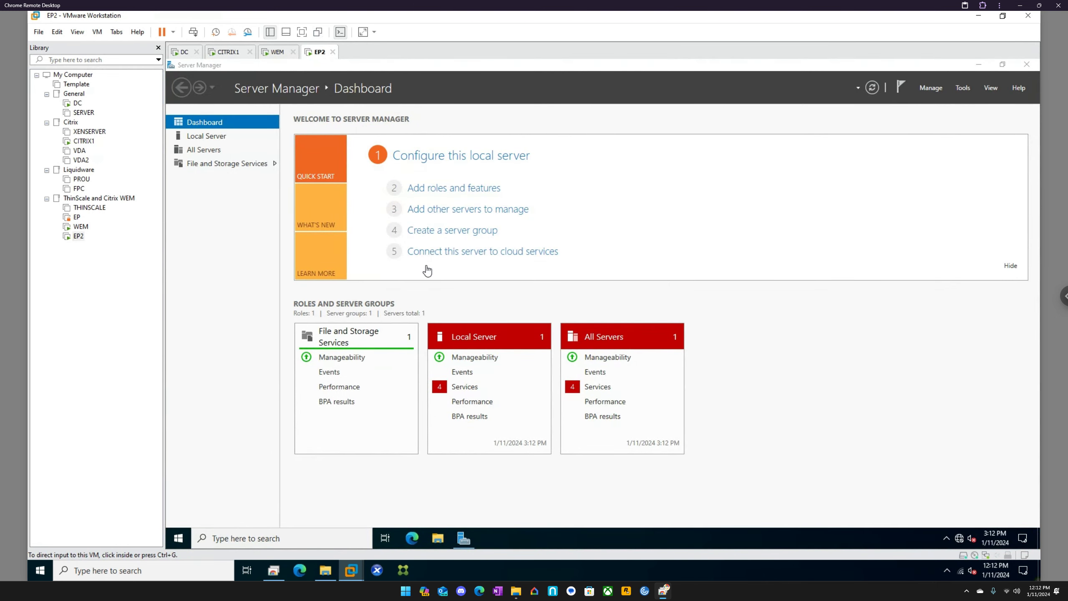
{"action": "left_click", "coordinate": [325, 570]}
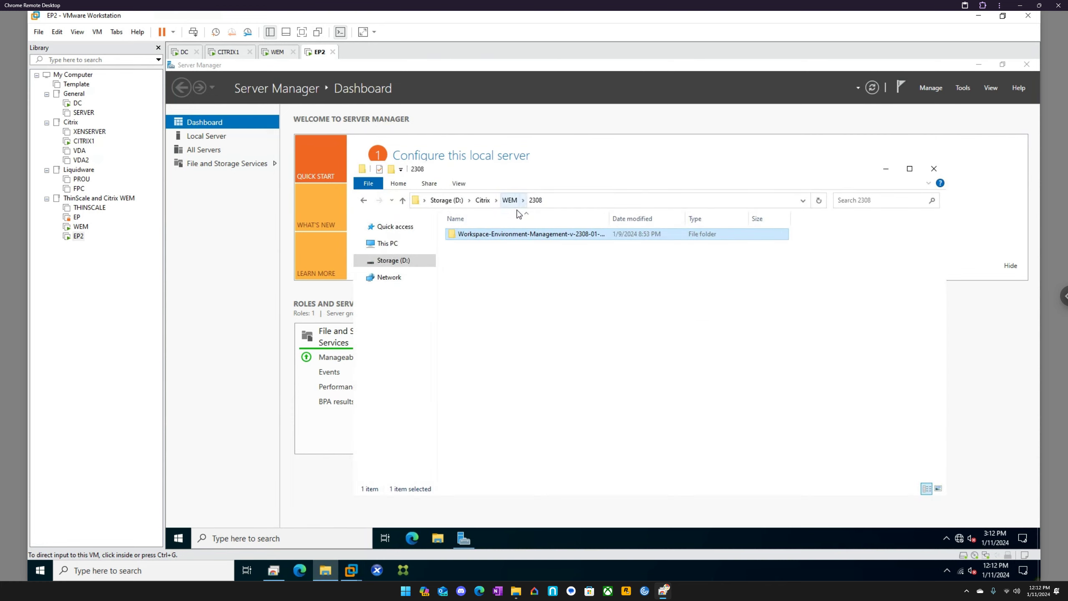
{"action": "double_click", "coordinate": [526, 234]}
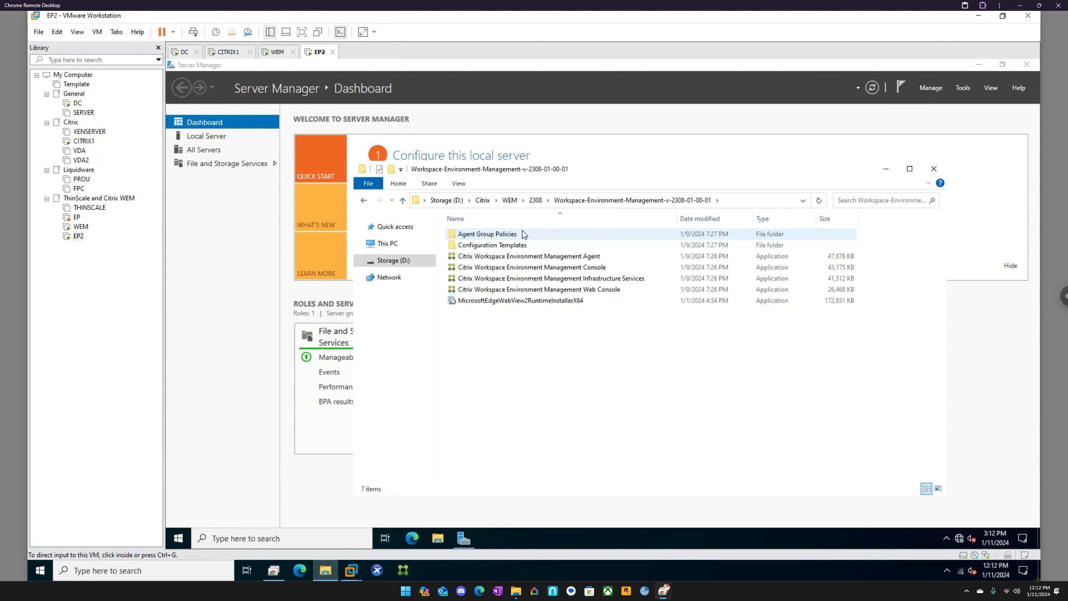
{"action": "left_click", "coordinate": [526, 256]}
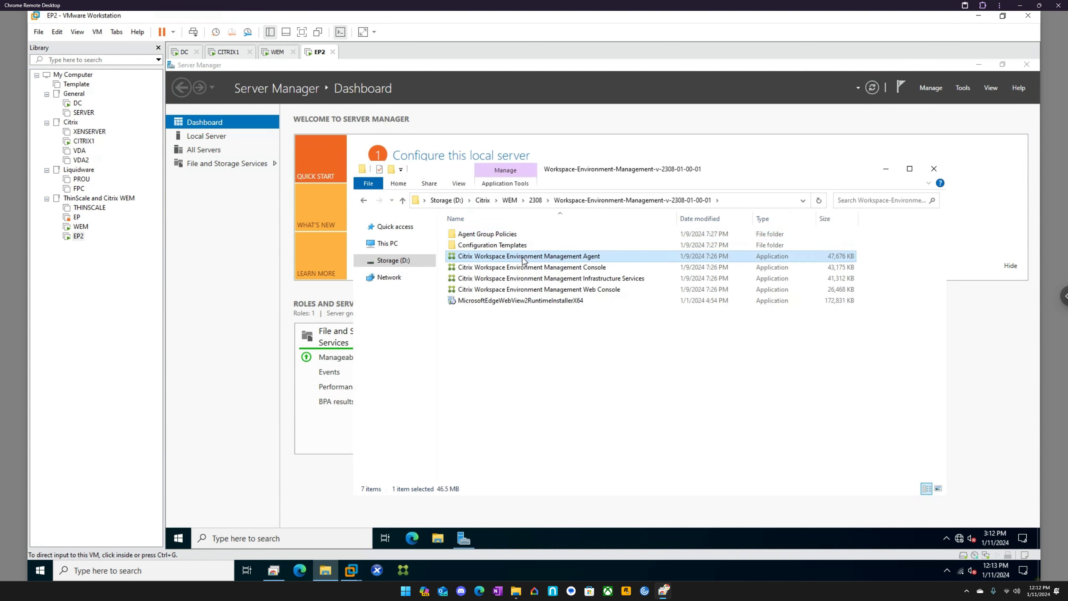
{"action": "left_click", "coordinate": [523, 301], "text": "ctrl"}
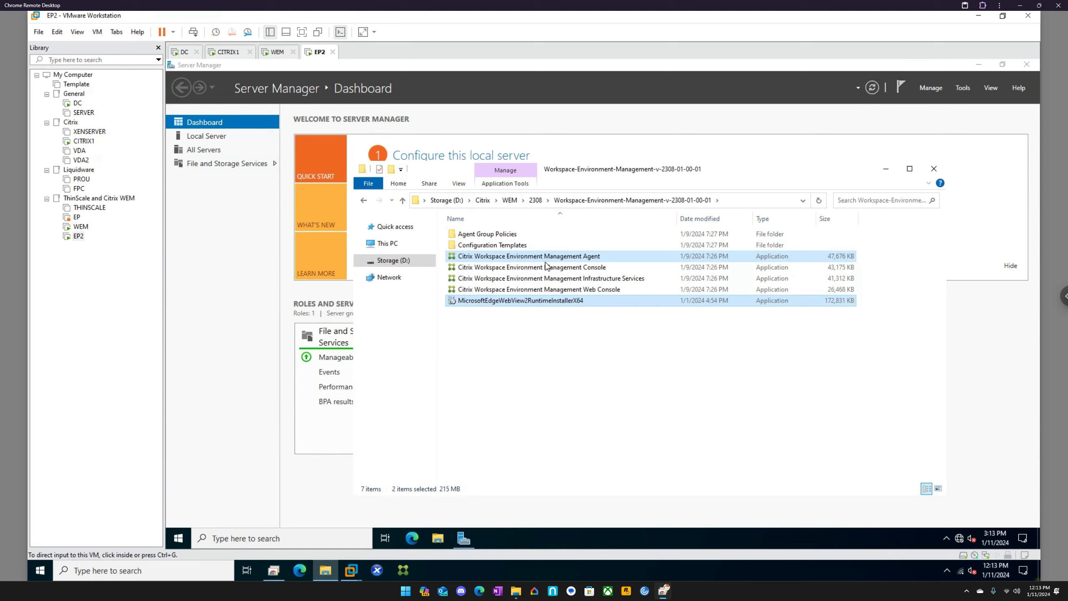
Step: Paste the two copied installers into the Temp folder of the network share \\ep2\c$
{"action": "left_click", "coordinate": [736, 201]}
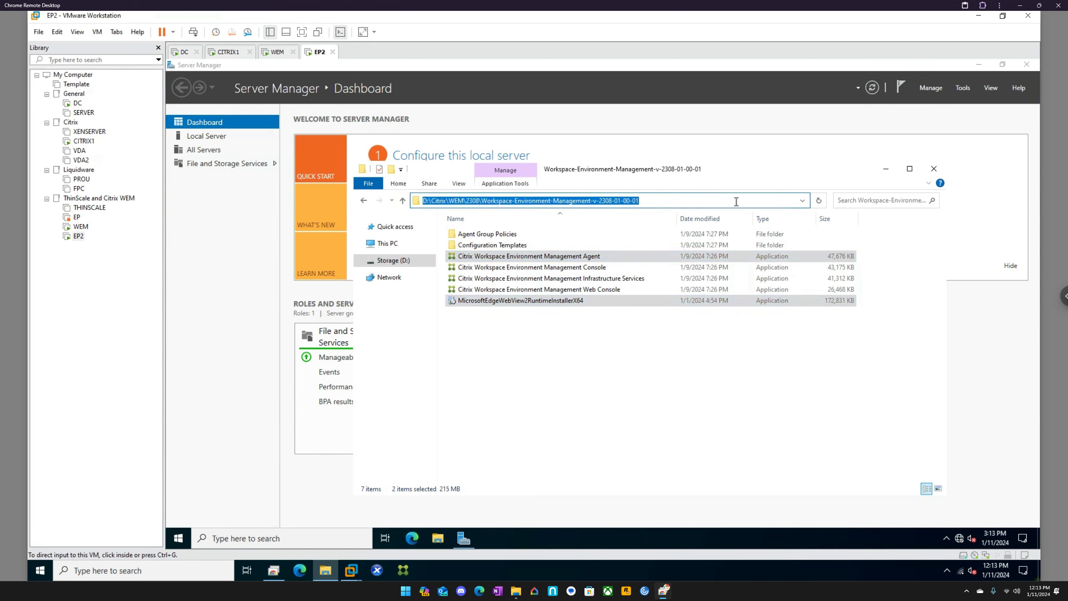
{"action": "type", "text": "\\\\ep"}
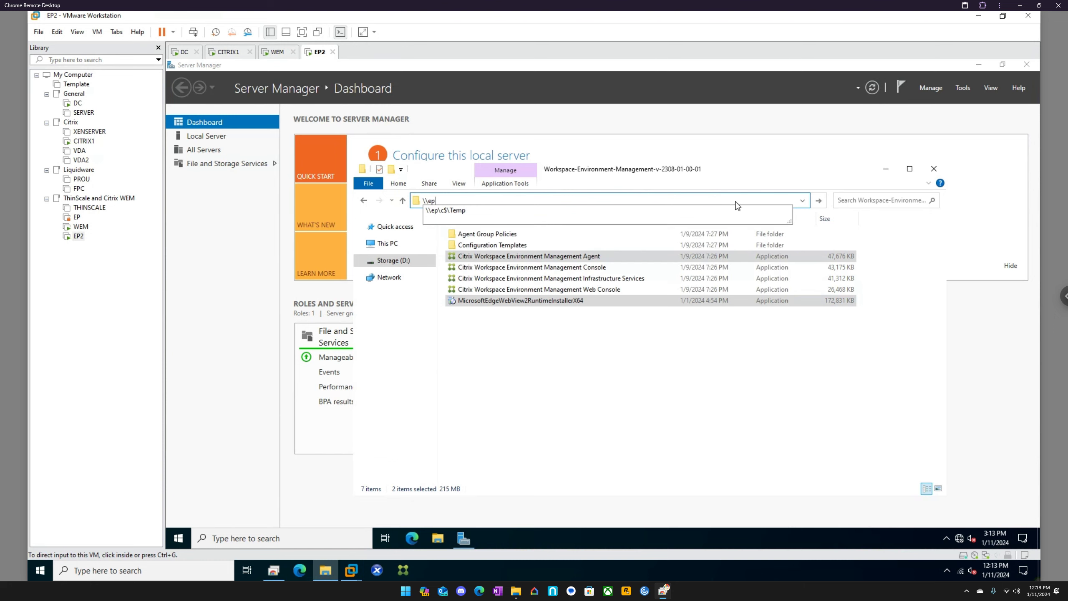
{"action": "type", "text": "2\\c$"}
{"action": "key", "text": "Return"}
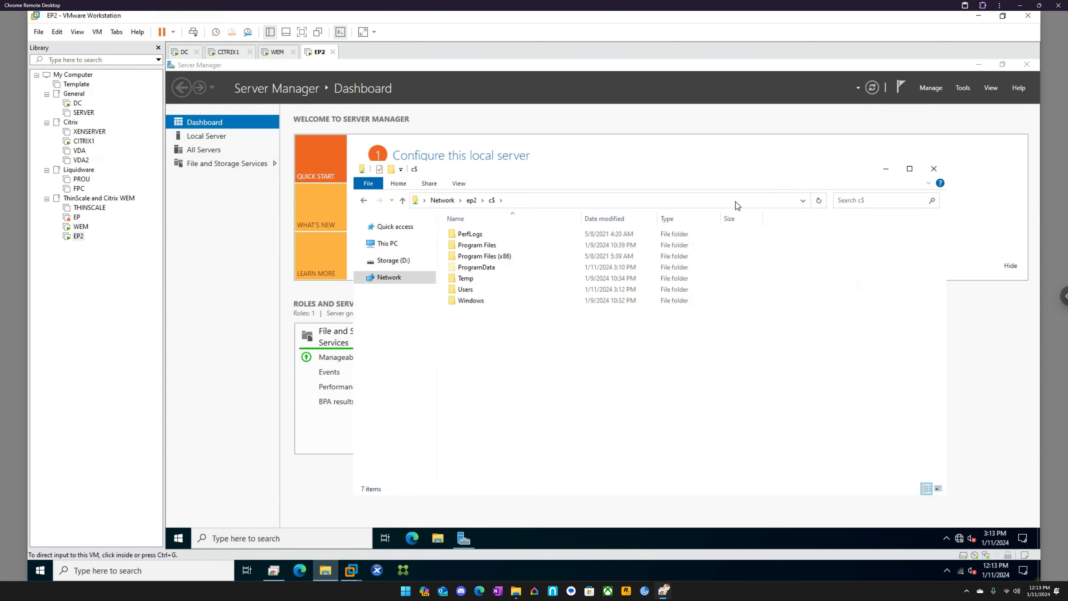
{"action": "double_click", "coordinate": [481, 280]}
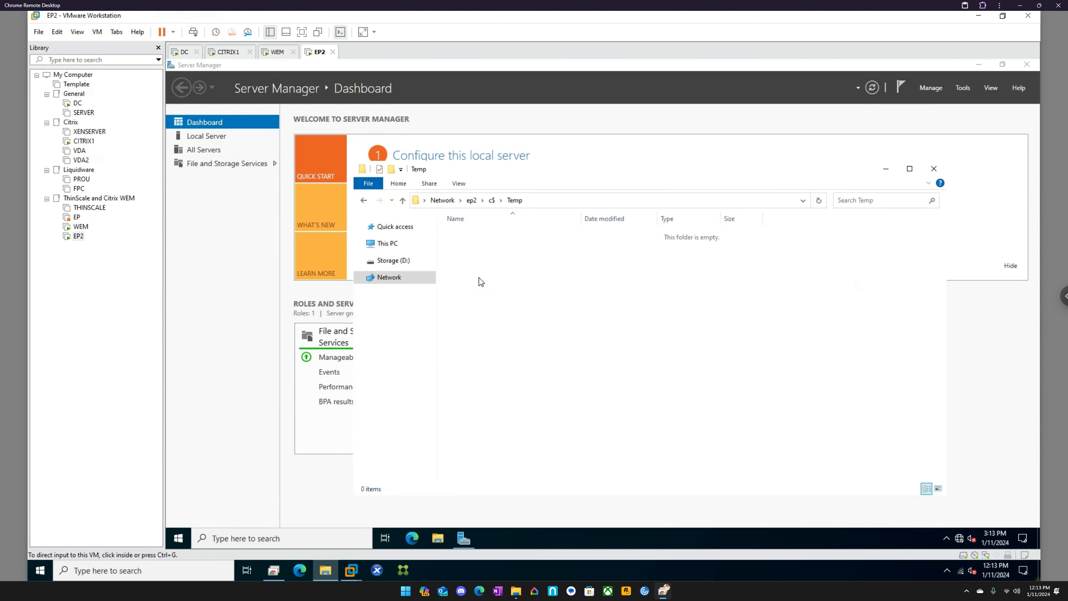
{"action": "key", "text": "ctrl+v"}
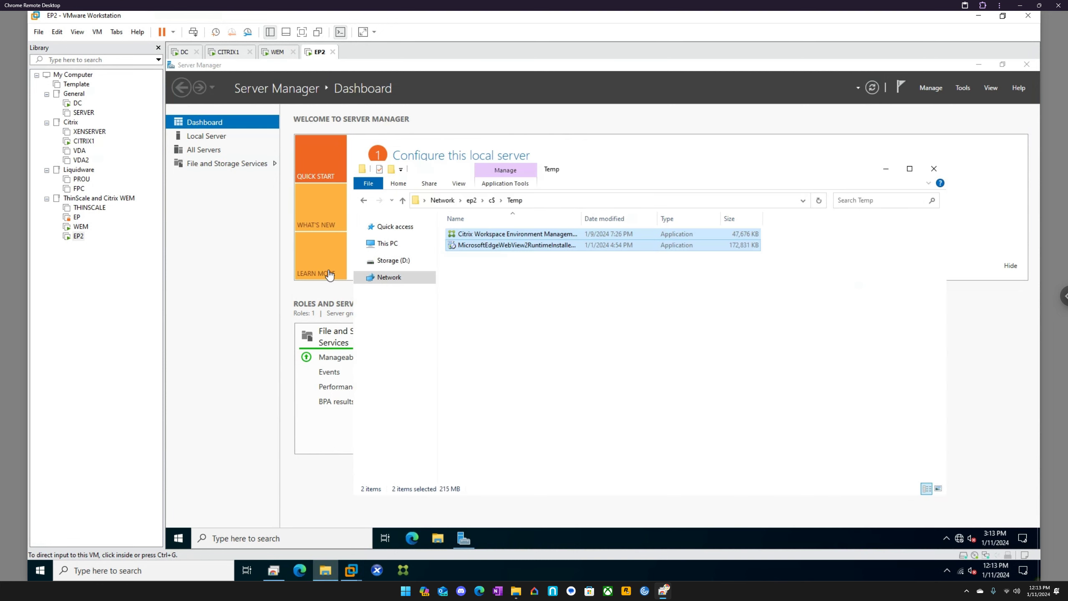
Step: Inside the EP2 machine, open the Temp folder on the C: drive in File Explorer
{"action": "left_click", "coordinate": [255, 272]}
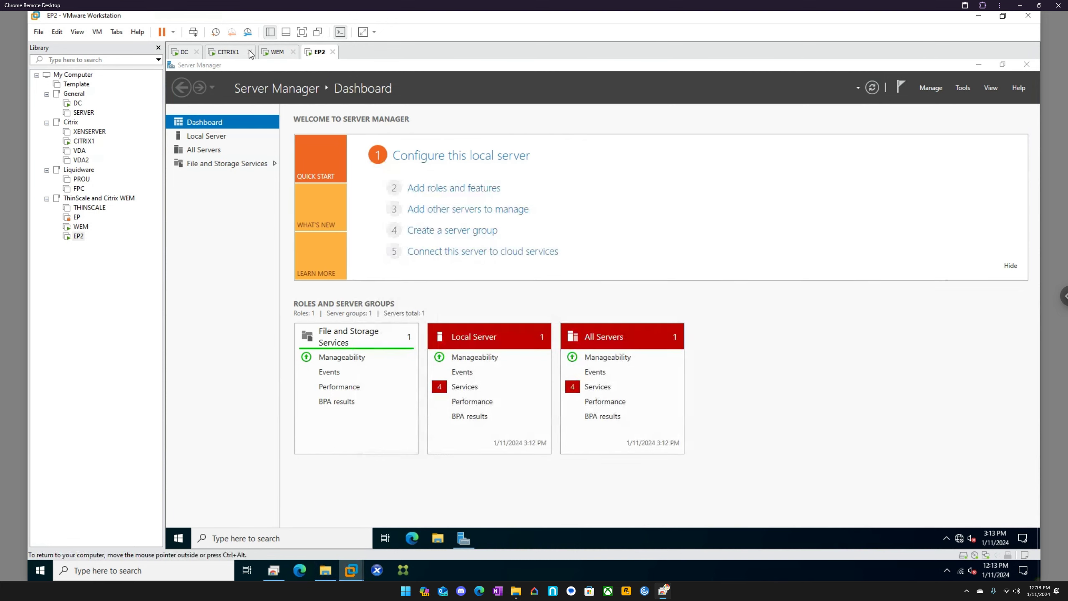
{"action": "left_click", "coordinate": [437, 538]}
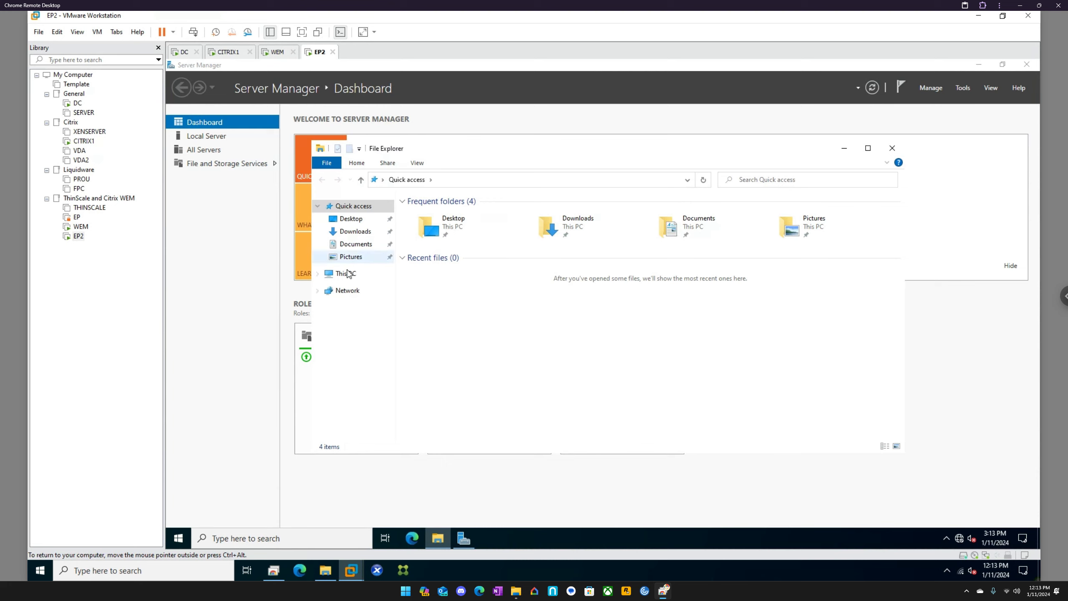
{"action": "double_click", "coordinate": [476, 330]}
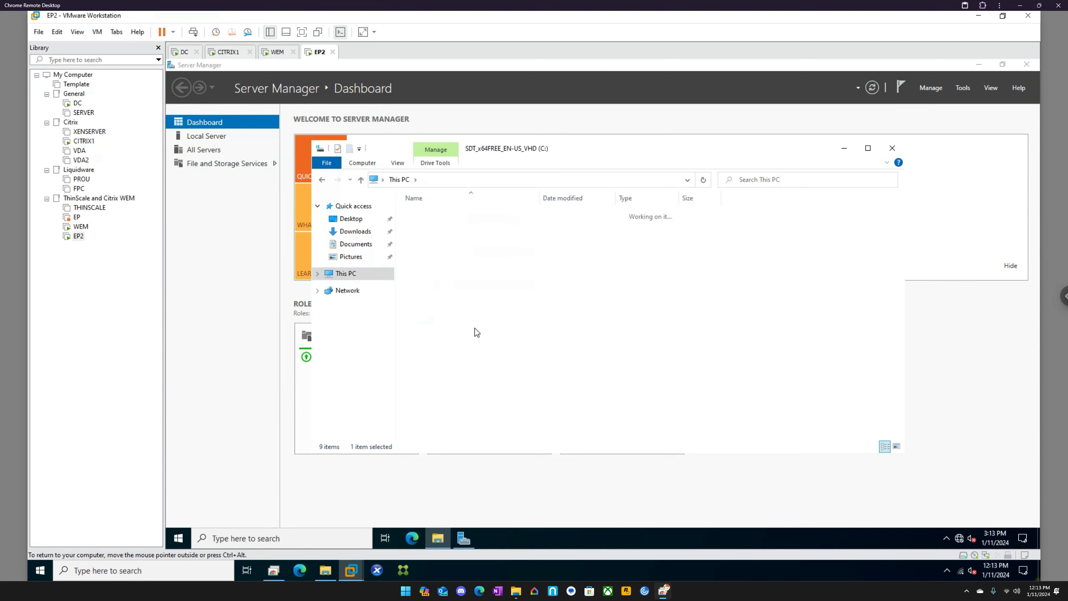
{"action": "double_click", "coordinate": [432, 248]}
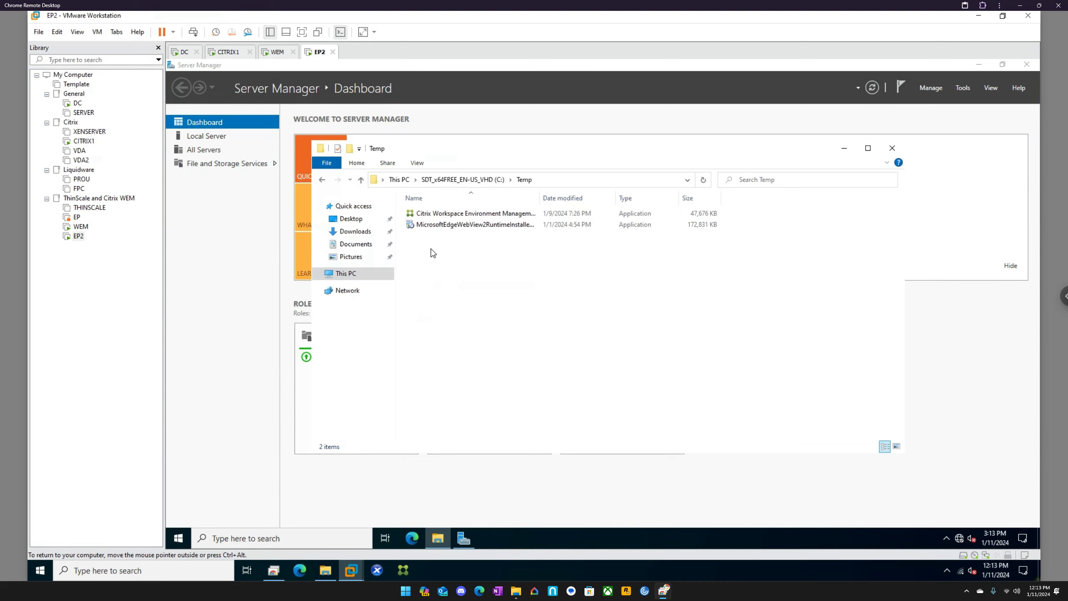
Step: Check on the WEM machine's startup, and launch the Citrix Workspace Environment Management Agent installer on EP2
{"action": "left_click", "coordinate": [276, 51]}
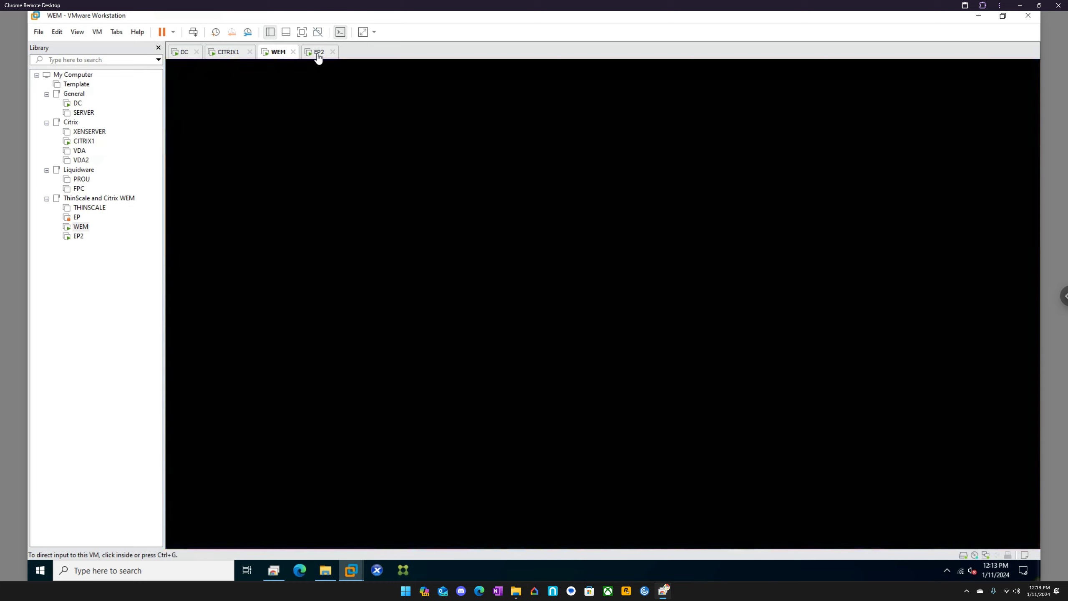
{"action": "left_click", "coordinate": [318, 52]}
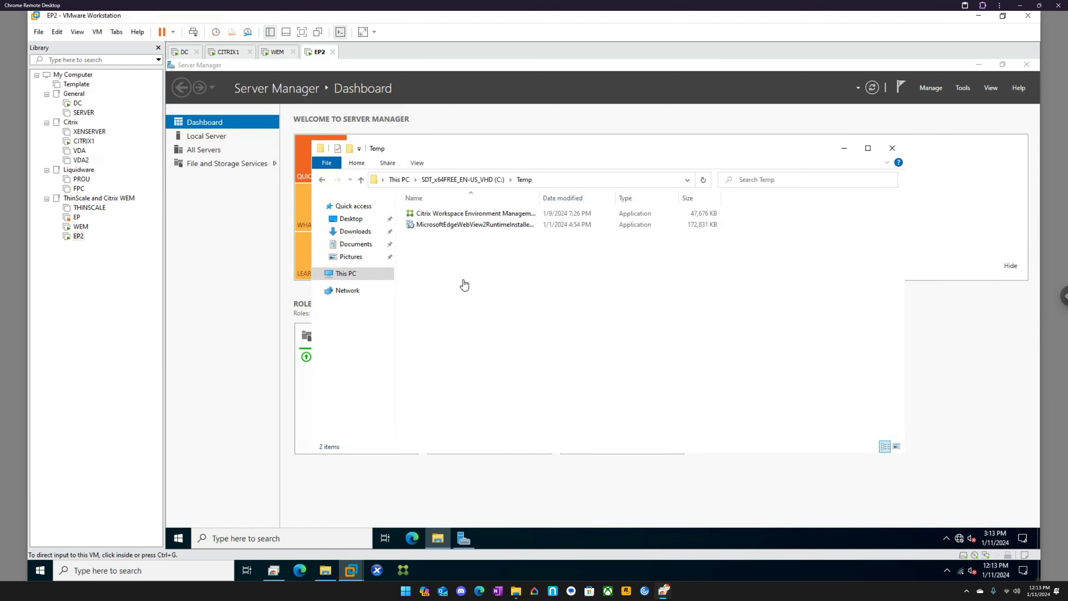
{"action": "right_click", "coordinate": [466, 216]}
{"action": "left_click", "coordinate": [490, 230]}
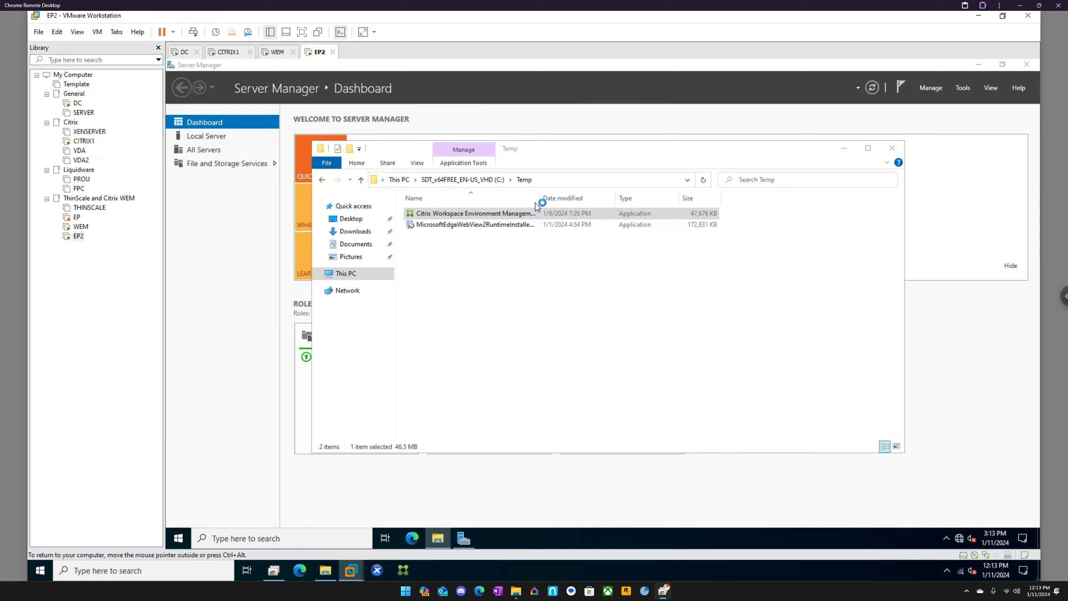
Step: Switch to the WEM machine and sign in to the EUCLA domain as citrixadmin, entering the account password
{"action": "left_click", "coordinate": [284, 51]}
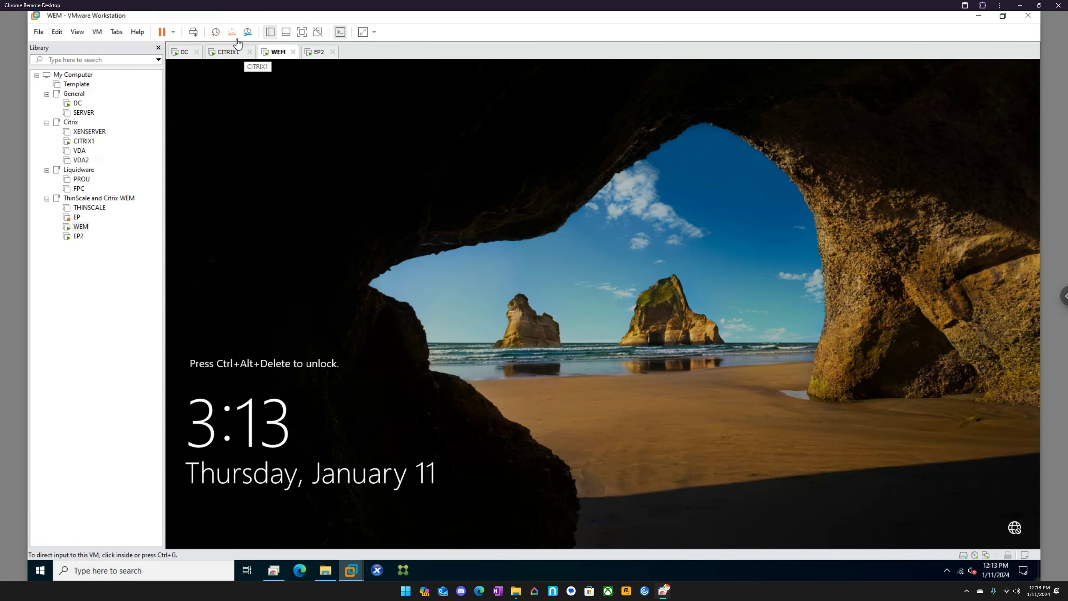
{"action": "left_click", "coordinate": [193, 33]}
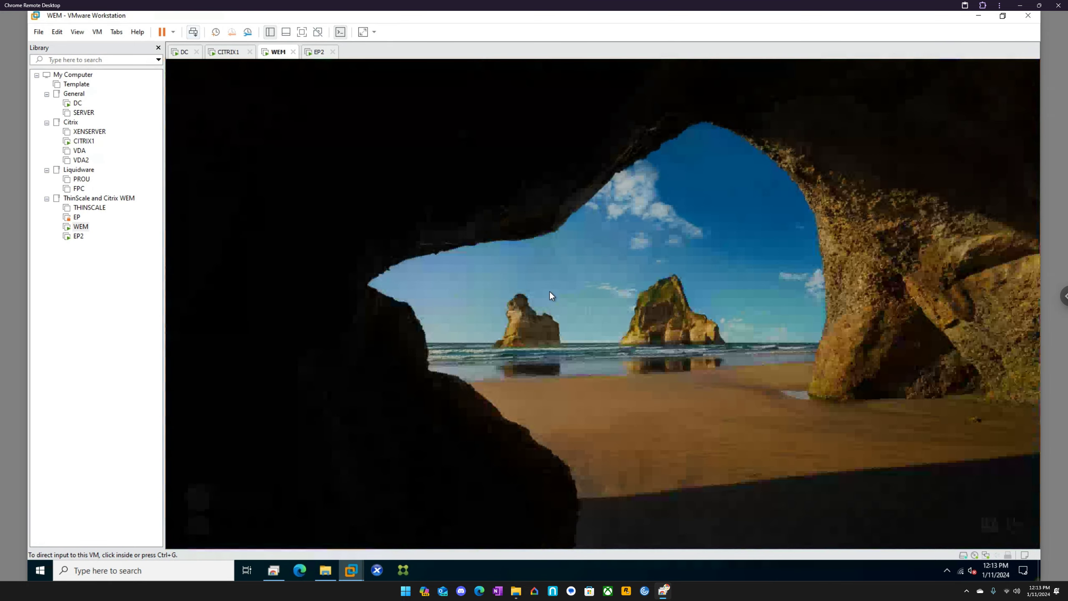
{"action": "left_click", "coordinate": [250, 516]}
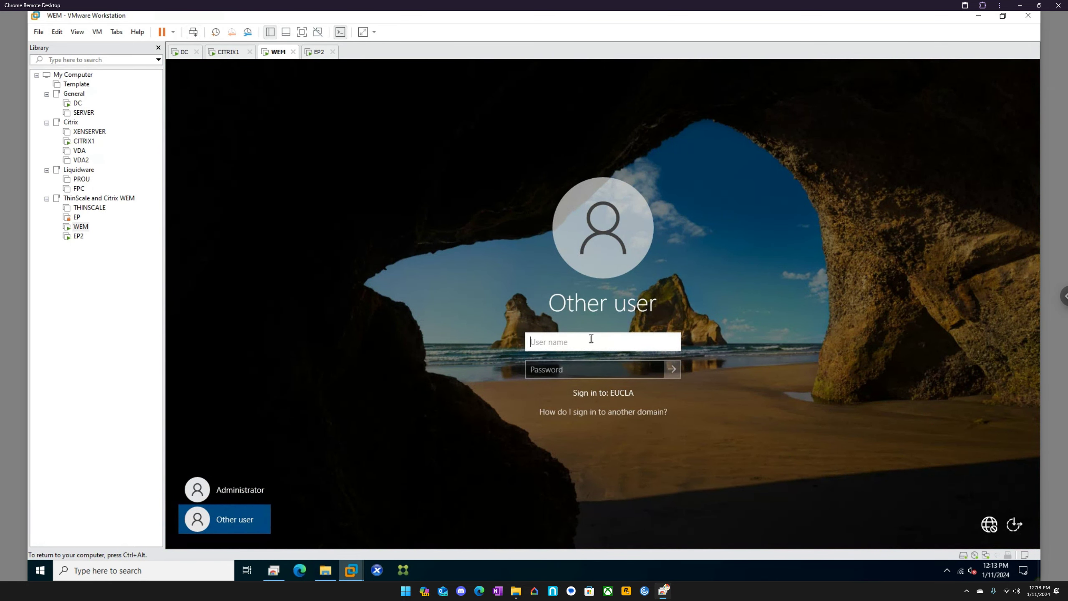
{"action": "type", "text": "citrixadmin"}
{"action": "key", "text": "Tab"}
{"action": "type", "text": "P"}
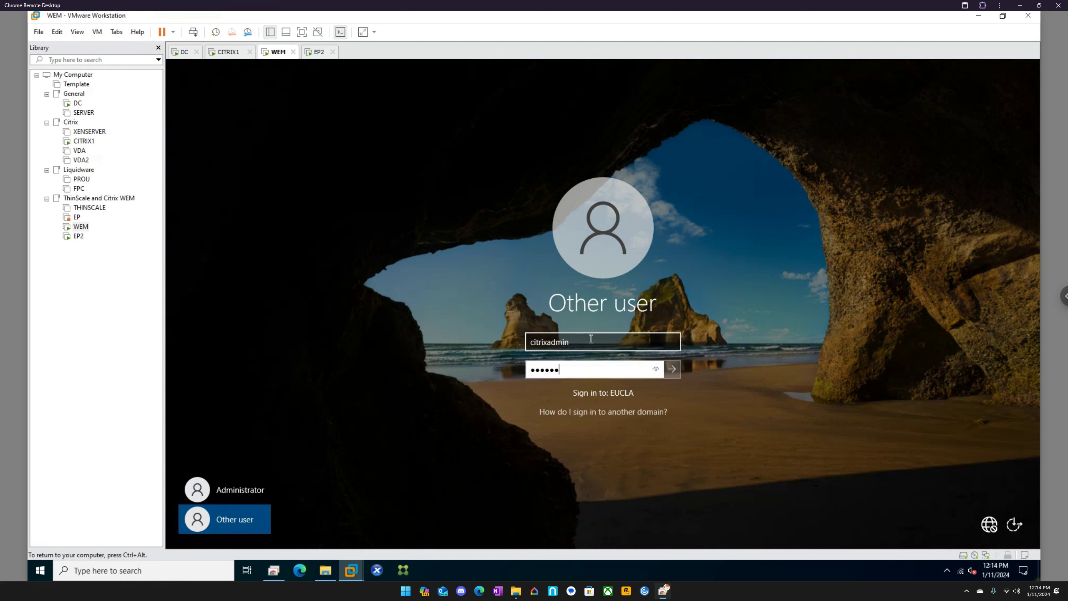
{"action": "key", "text": "Return"}
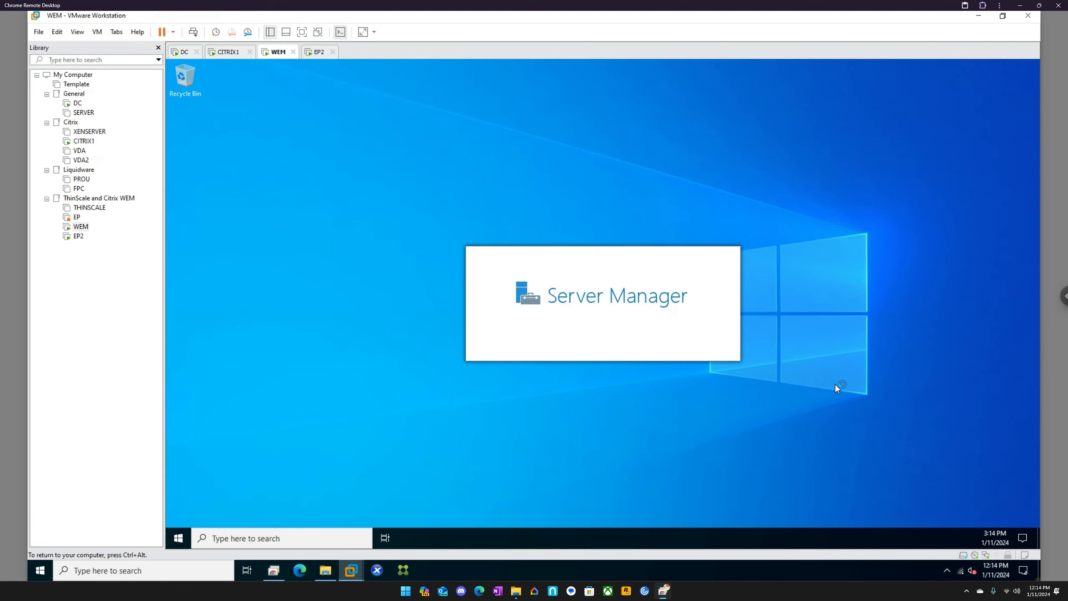
Step: Change the Focus assist setting for notifications on the WEM machine
{"action": "right_click", "coordinate": [1019, 533]}
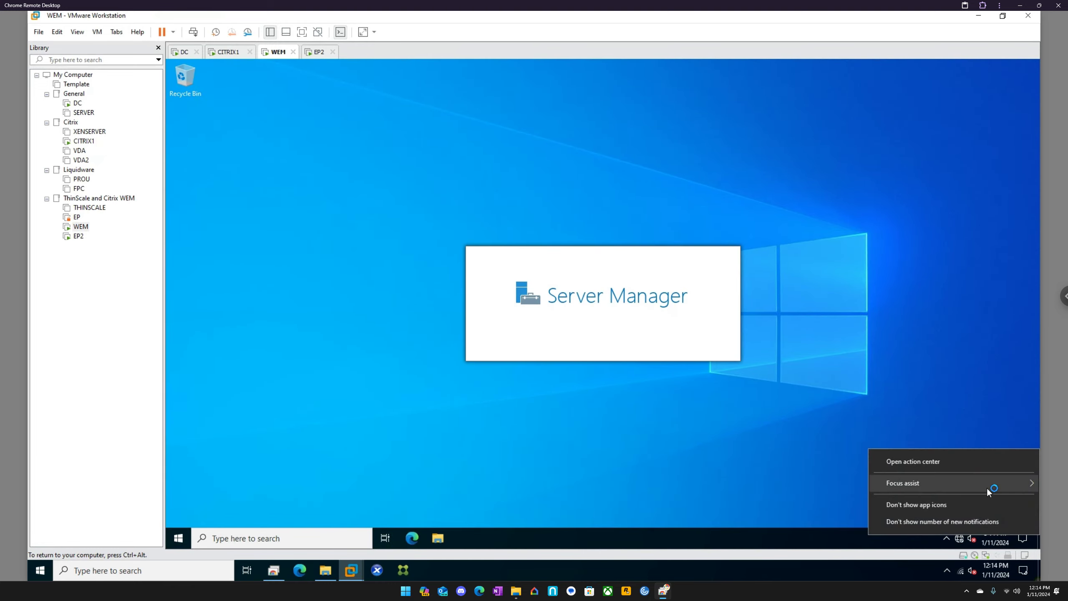
{"action": "mouse_move", "coordinate": [910, 484]}
{"action": "left_click", "coordinate": [820, 505]}
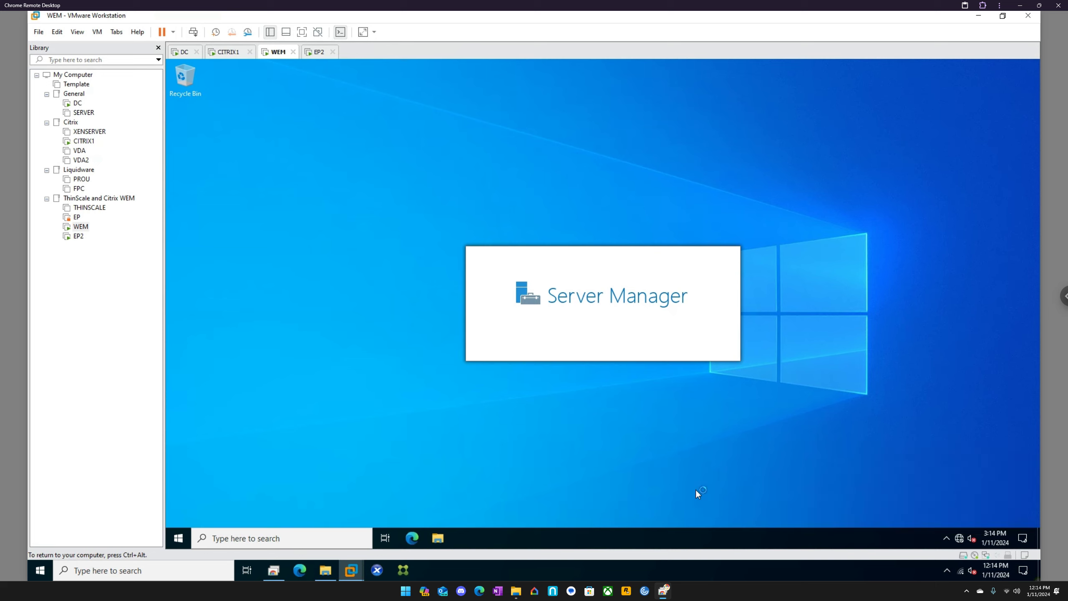
Step: Open Control Panel on WEM and permanently dismiss the Windows Admin Center message in Server Manager
{"action": "left_click", "coordinate": [339, 538]}
{"action": "type", "text": "control panel"}
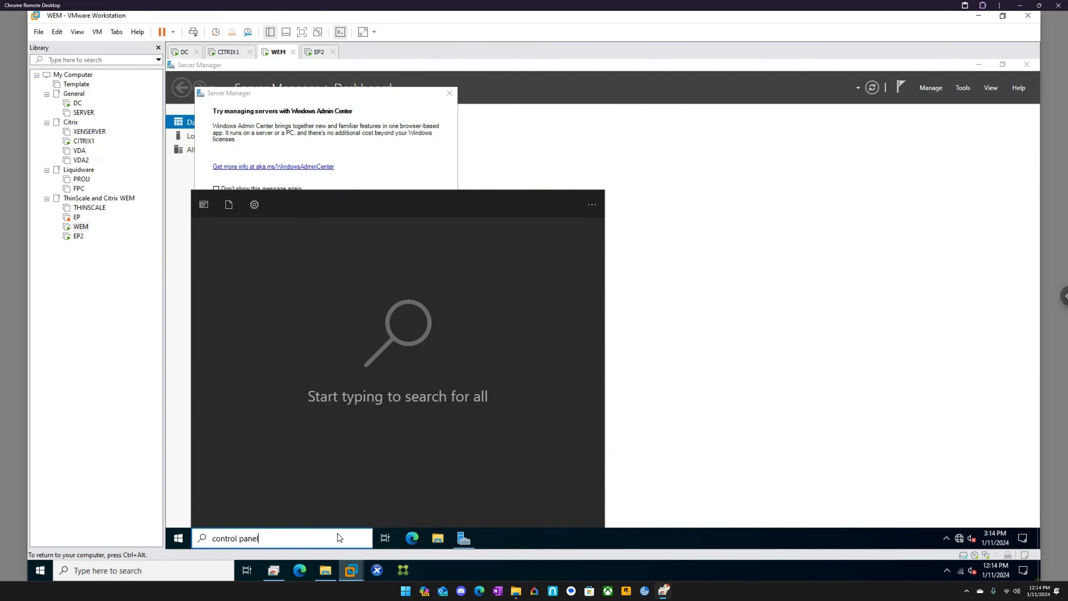
{"action": "key", "text": "Return"}
{"action": "left_click", "coordinate": [269, 189]}
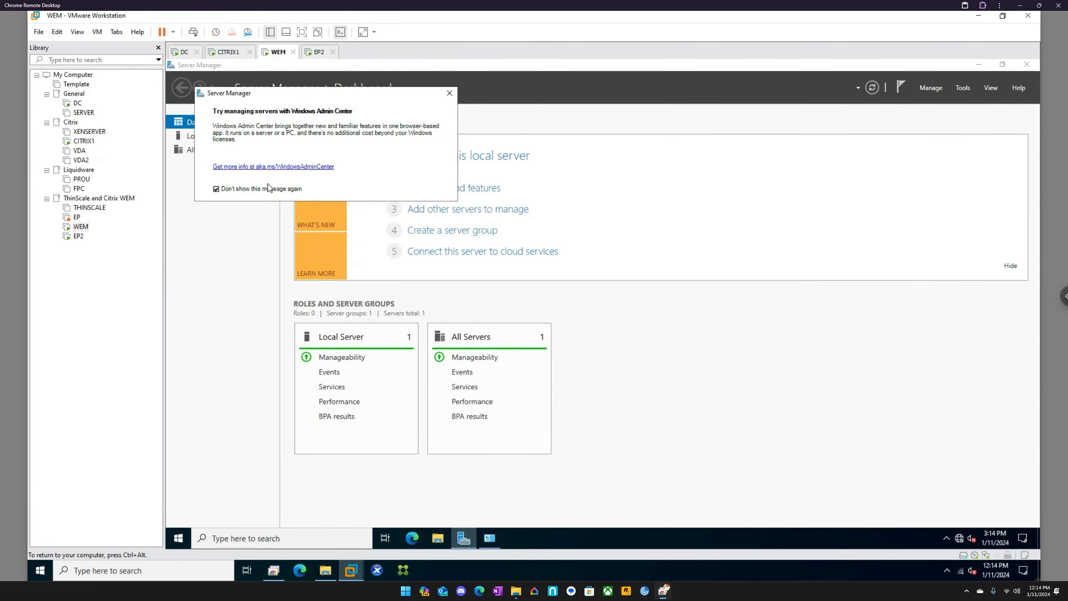
{"action": "left_click", "coordinate": [449, 94]}
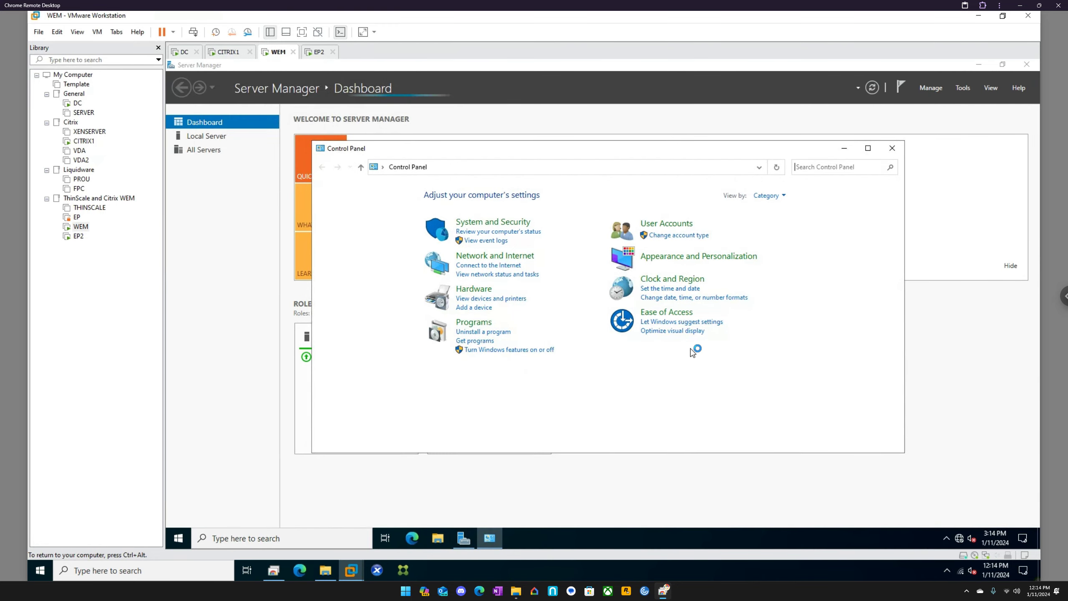
Step: Show Control Panel items as small icons, turn off Windows Defender Firewall for domain networks, and close the window
{"action": "left_click", "coordinate": [782, 196]}
{"action": "left_click", "coordinate": [783, 241]}
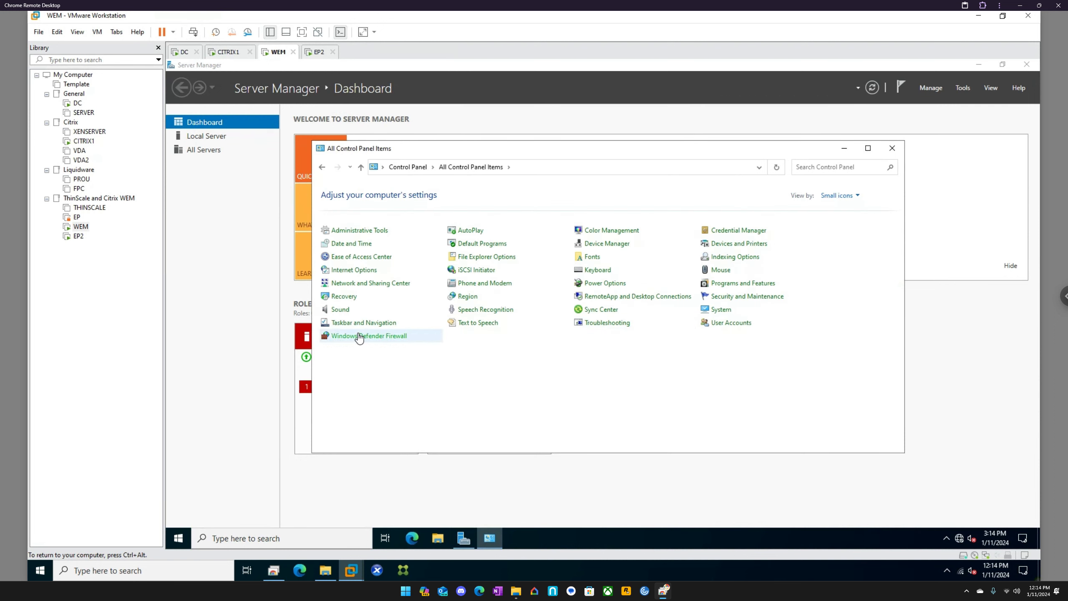
{"action": "left_click", "coordinate": [361, 337]}
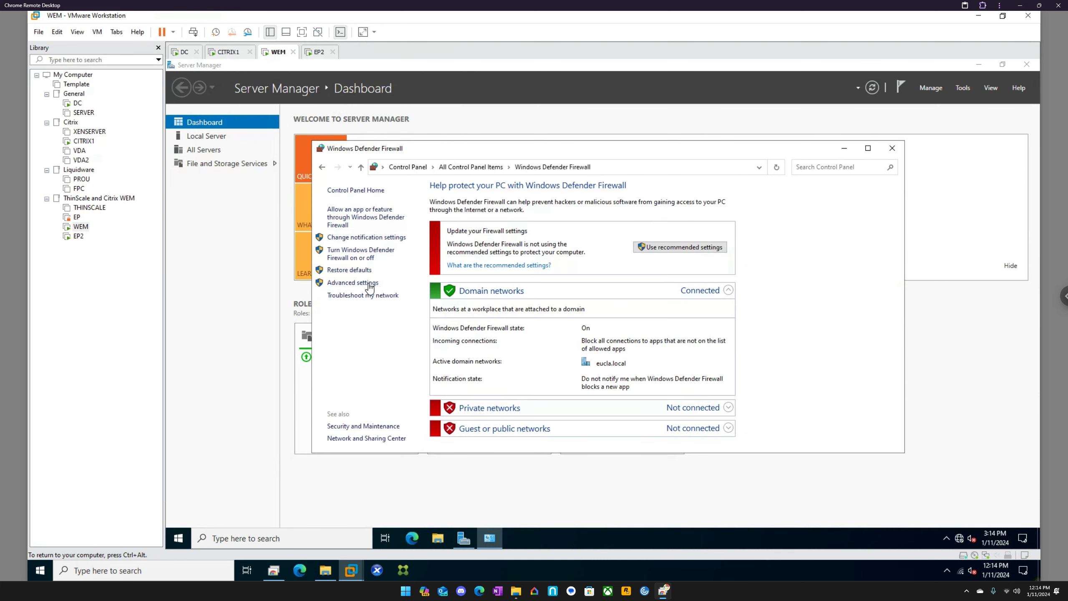
{"action": "left_click", "coordinate": [361, 254]}
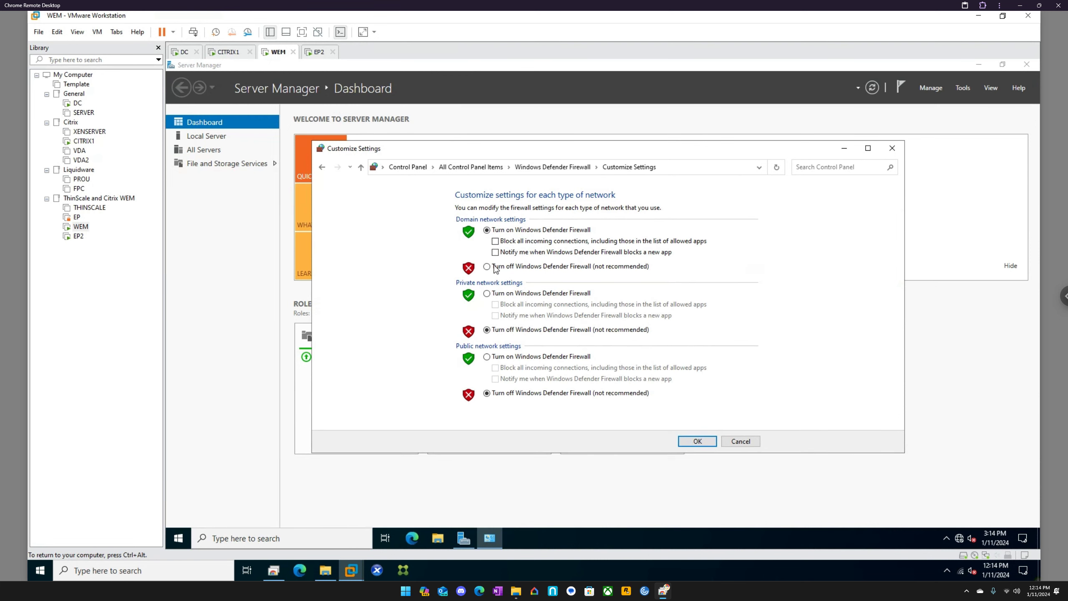
{"action": "left_click", "coordinate": [487, 266]}
{"action": "left_click", "coordinate": [706, 441]}
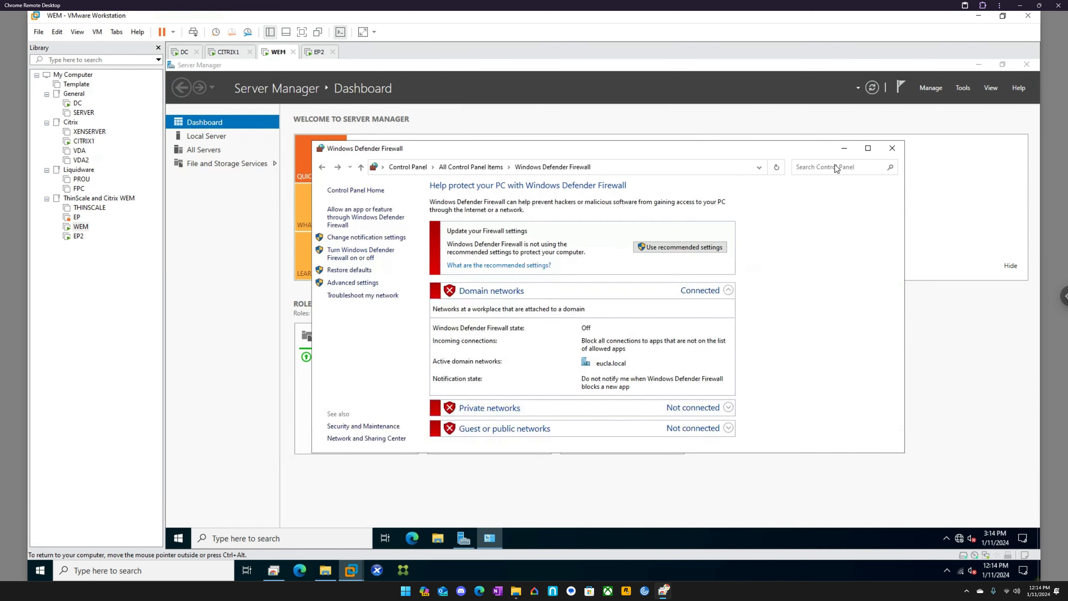
{"action": "left_click", "coordinate": [893, 148]}
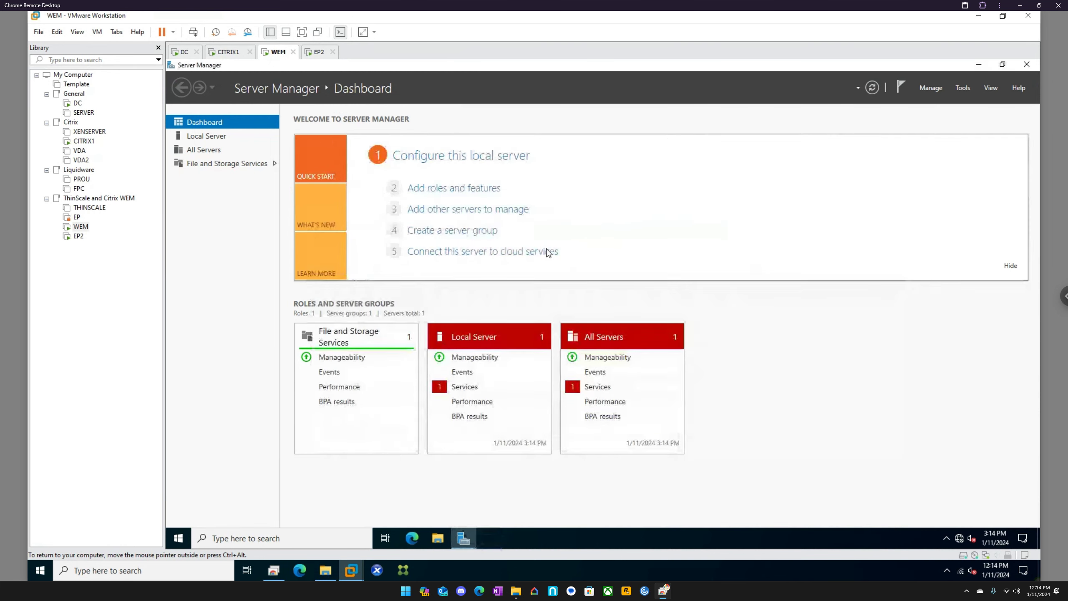
Step: Check access to the network share \\wem\c$ from File Explorer on the host
{"action": "left_click", "coordinate": [325, 570]}
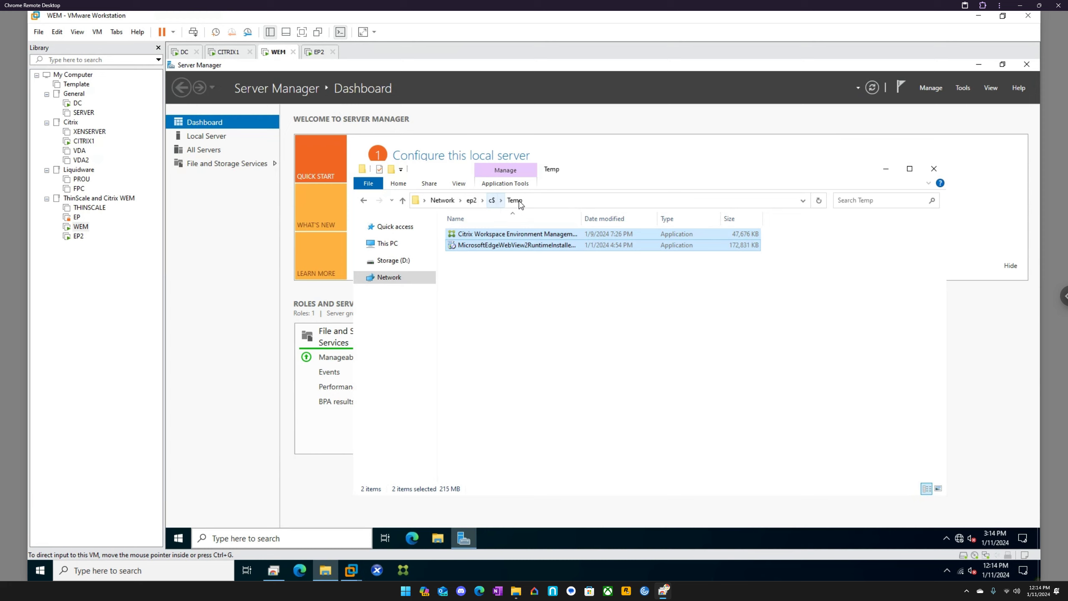
{"action": "left_click", "coordinate": [542, 204]}
{"action": "type", "text": "\\\\wem\\c$"}
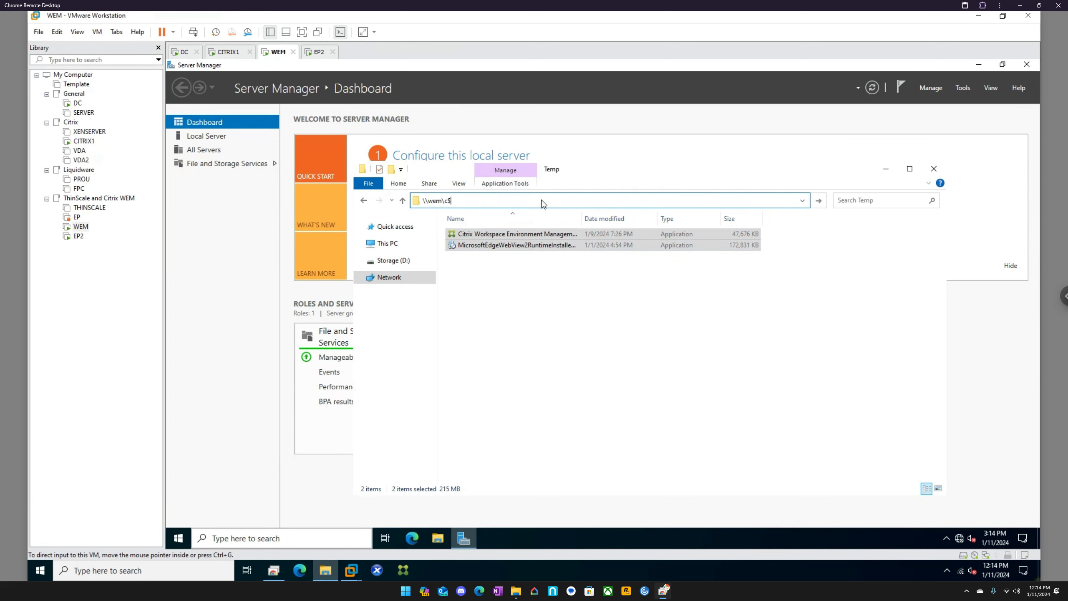
{"action": "key", "text": "Return"}
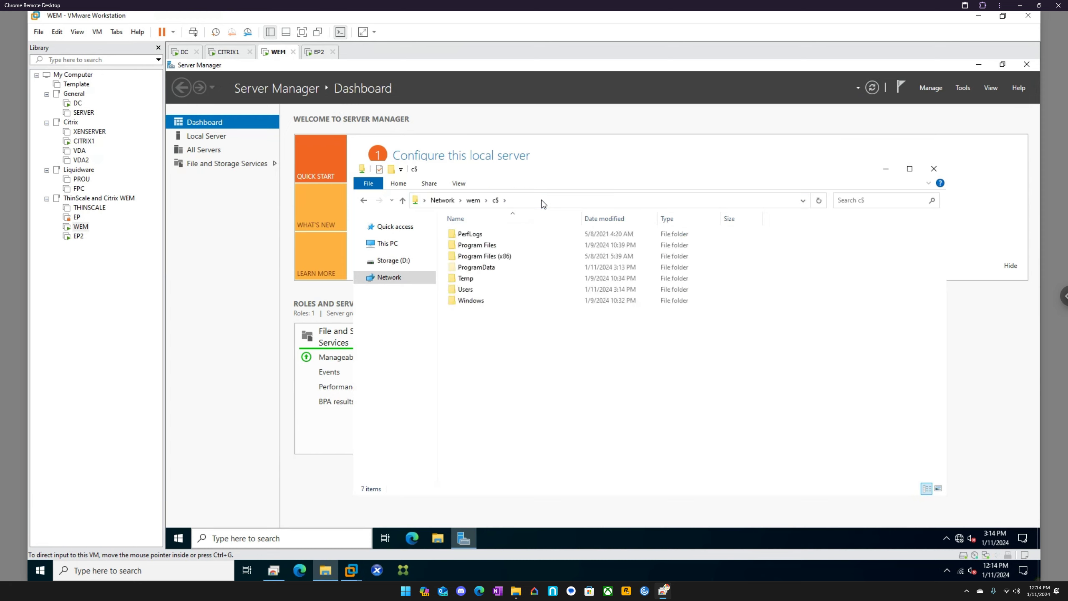
{"action": "left_click", "coordinate": [399, 261]}
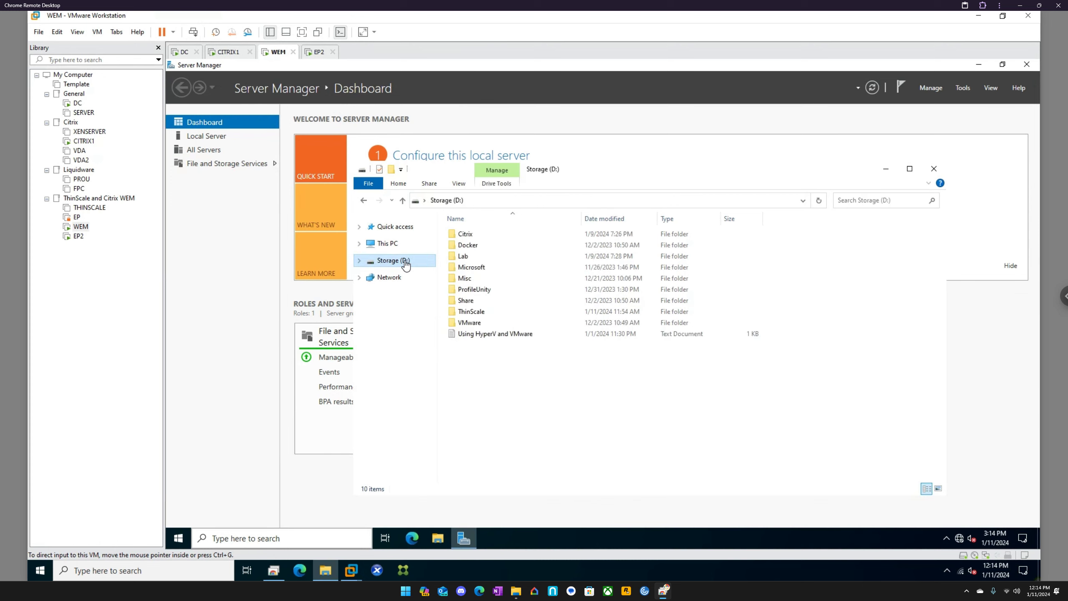
{"action": "double_click", "coordinate": [476, 235]}
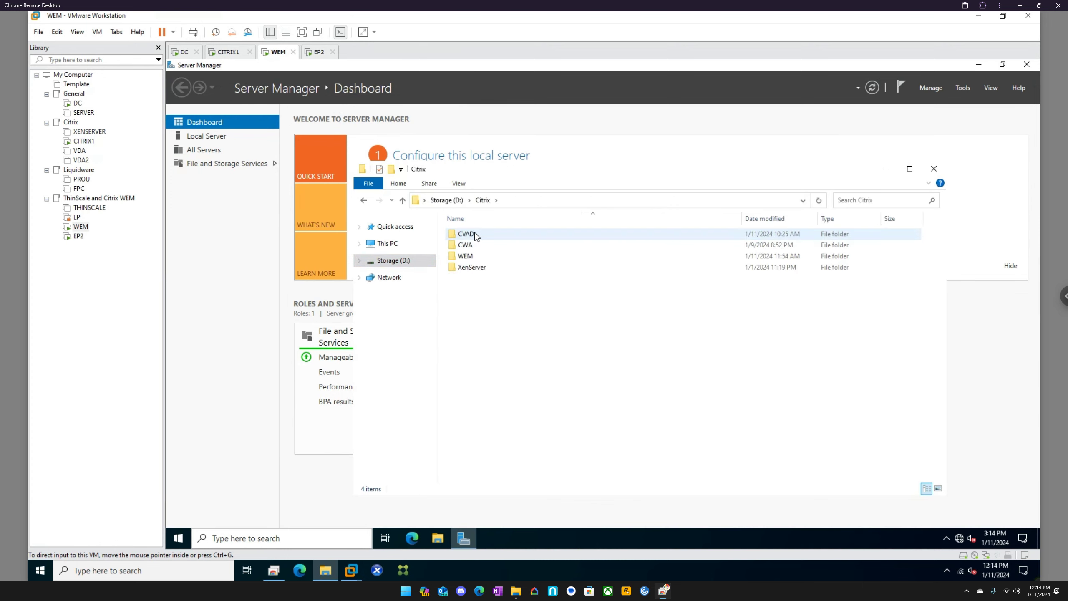
{"action": "double_click", "coordinate": [472, 254]}
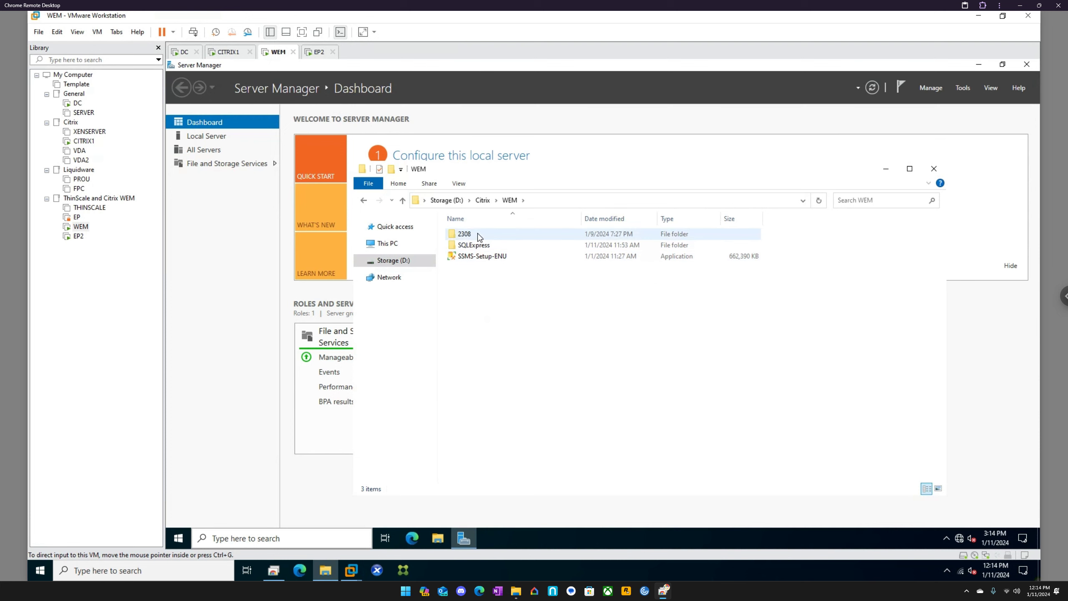
{"action": "double_click", "coordinate": [476, 235]}
{"action": "double_click", "coordinate": [478, 235]}
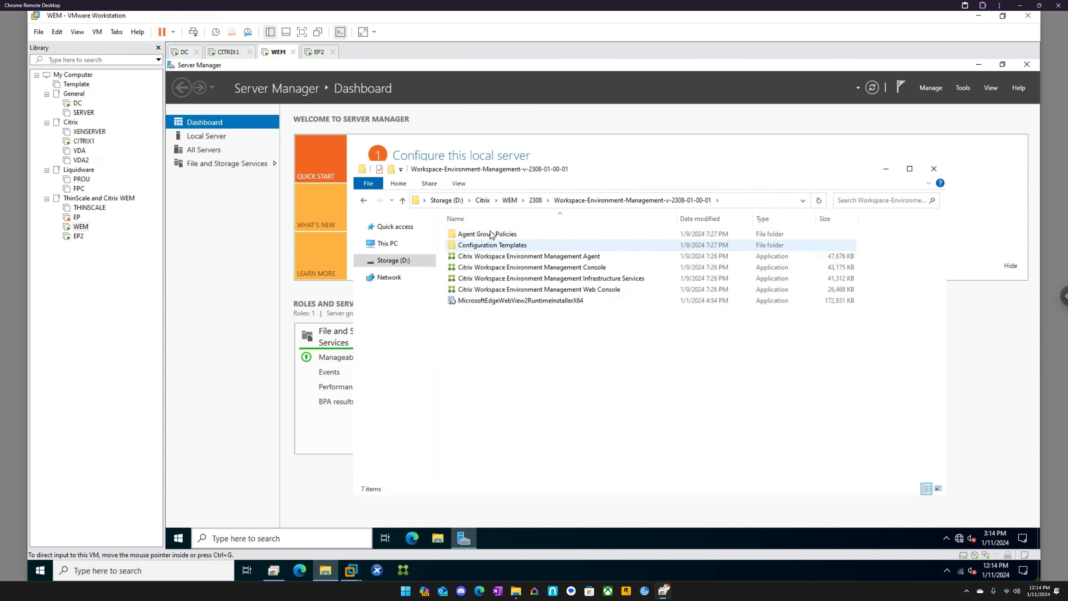
Step: Look through the Agent Group Policies and Configuration Templates subfolders, and return to the installer folder
{"action": "double_click", "coordinate": [487, 234]}
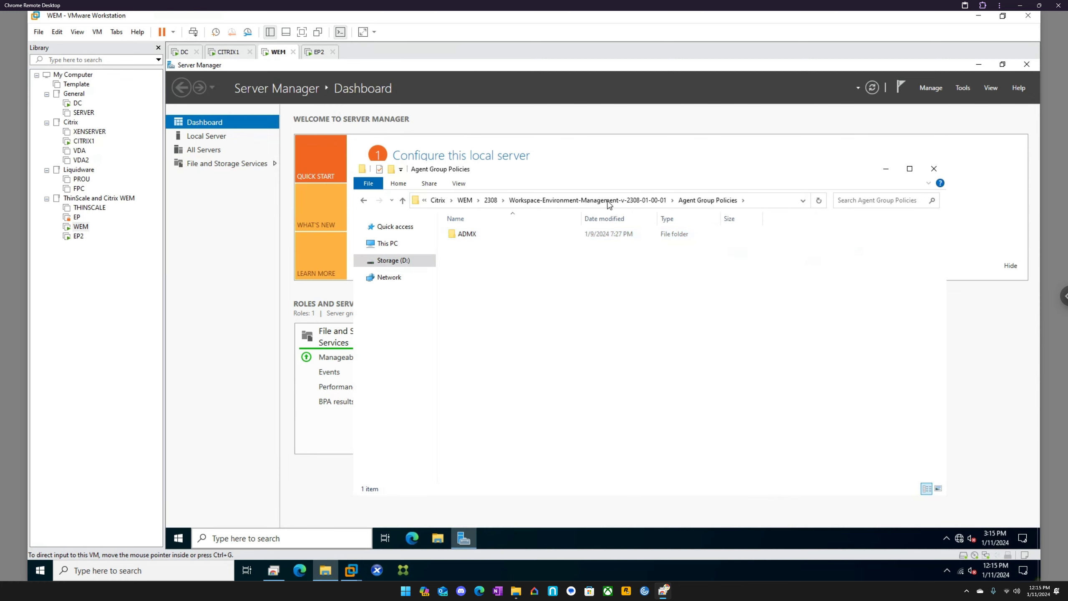
{"action": "key", "text": "BackSpace"}
{"action": "double_click", "coordinate": [481, 246]}
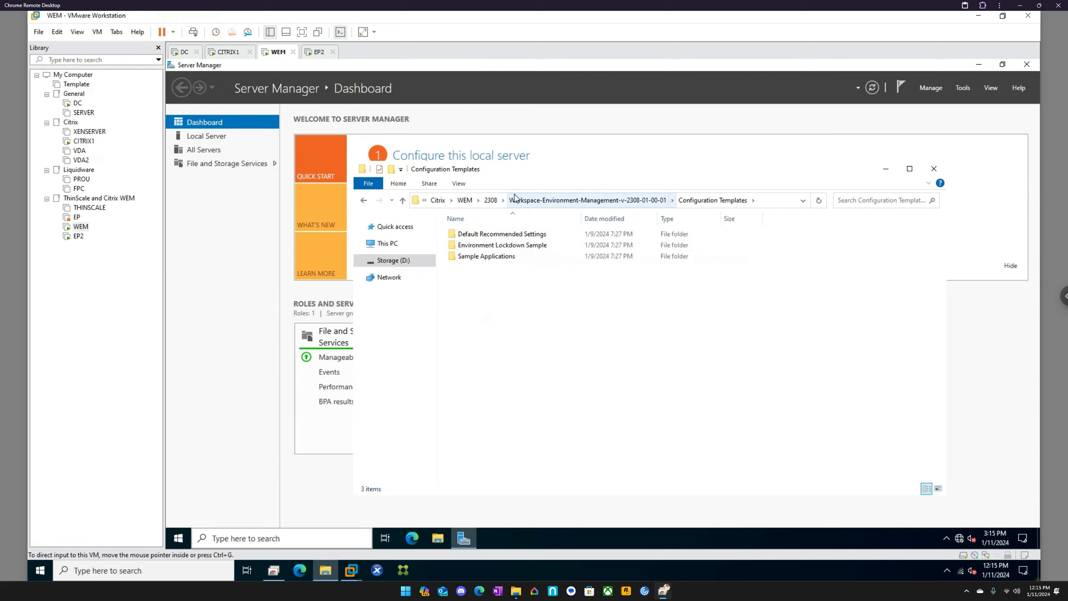
{"action": "left_click", "coordinate": [490, 200]}
{"action": "double_click", "coordinate": [519, 234]}
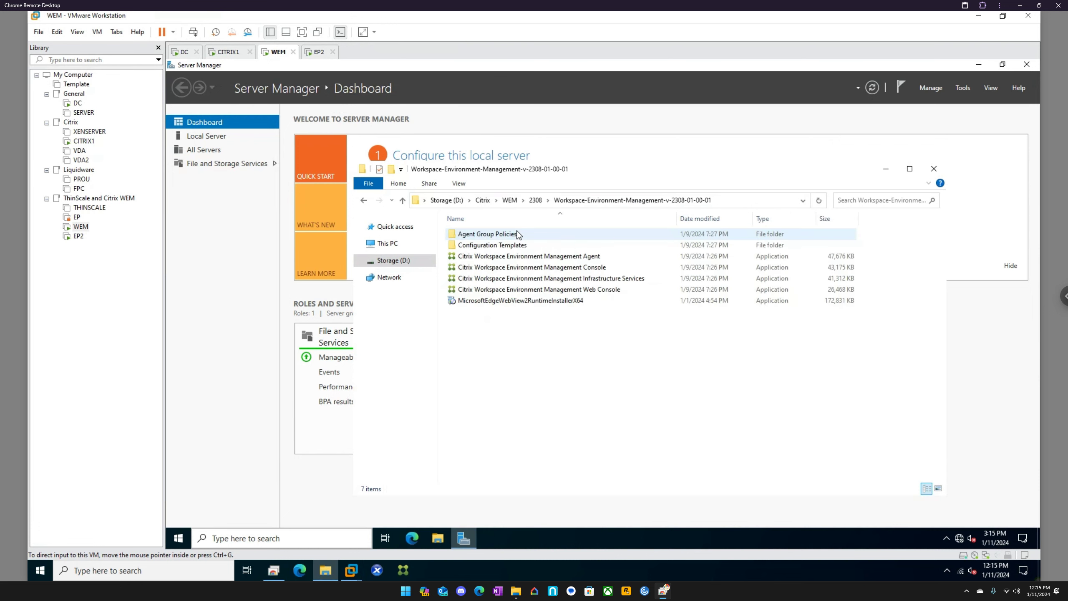
Step: Copy the Citrix Workspace Environment Management Console, Infrastructure Services and Web Console installers
{"action": "left_click", "coordinate": [606, 268]}
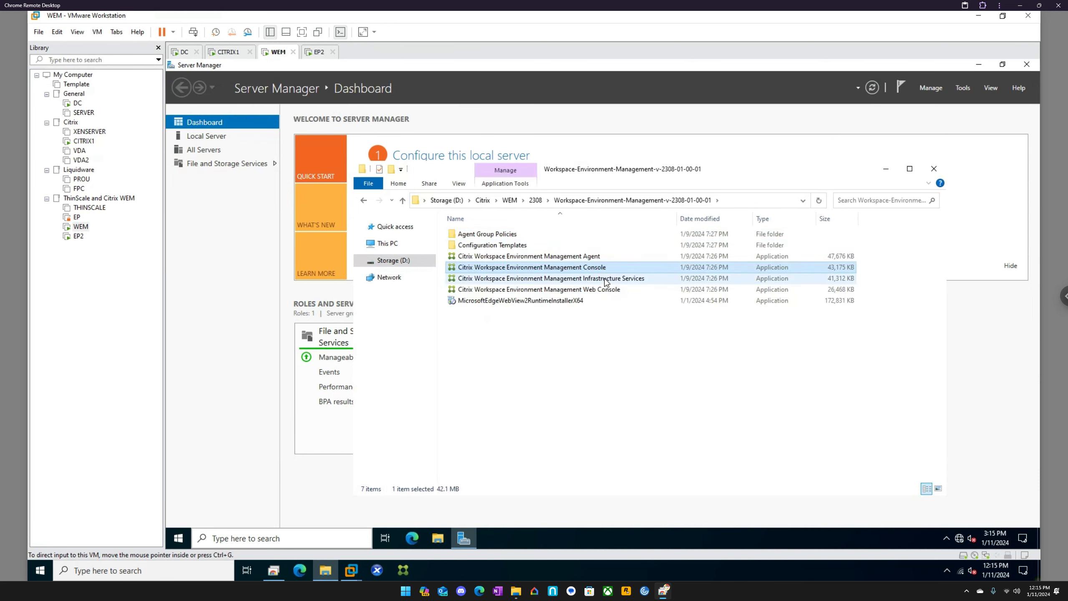
{"action": "left_click", "coordinate": [606, 280], "text": "ctrl"}
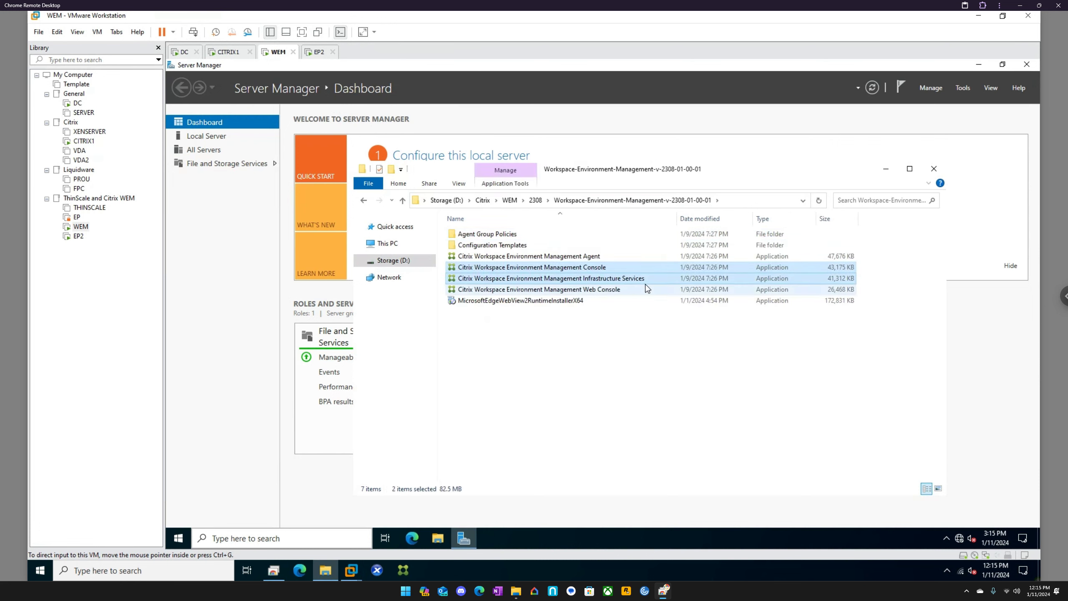
{"action": "left_click", "coordinate": [614, 293], "text": "ctrl"}
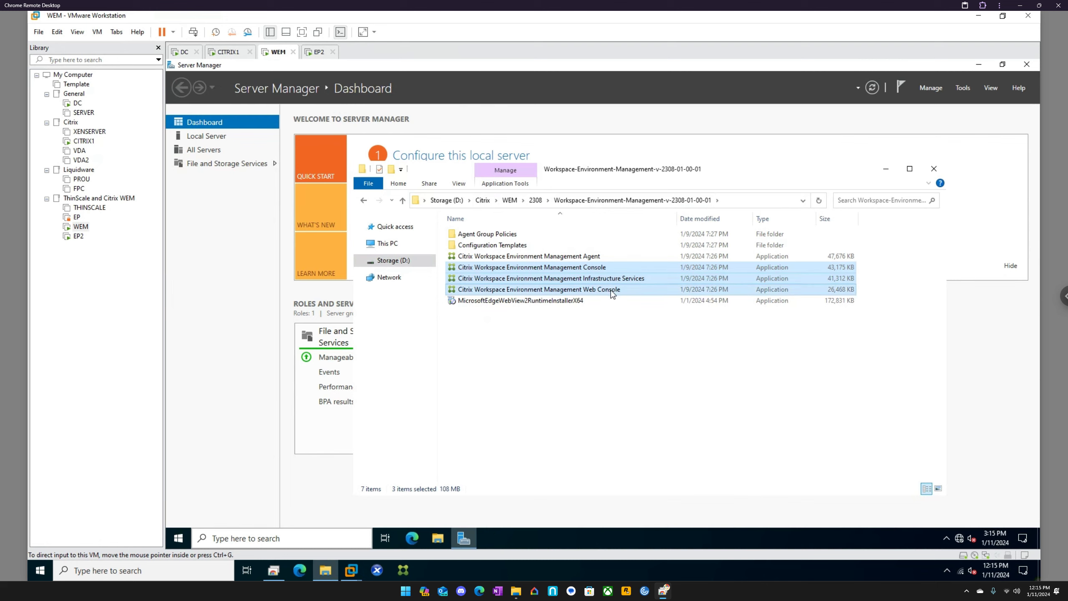
Step: Paste the three copied installers into the Temp folder of the network share \\wem\c$
{"action": "left_click", "coordinate": [364, 201]}
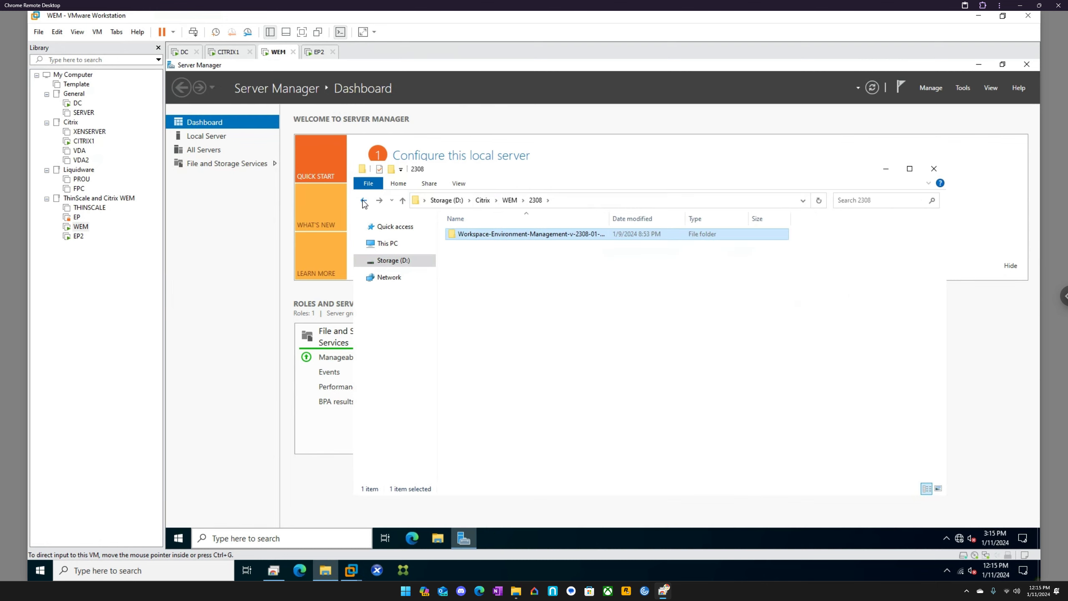
{"action": "left_click", "coordinate": [364, 201]}
{"action": "left_click", "coordinate": [364, 201]}
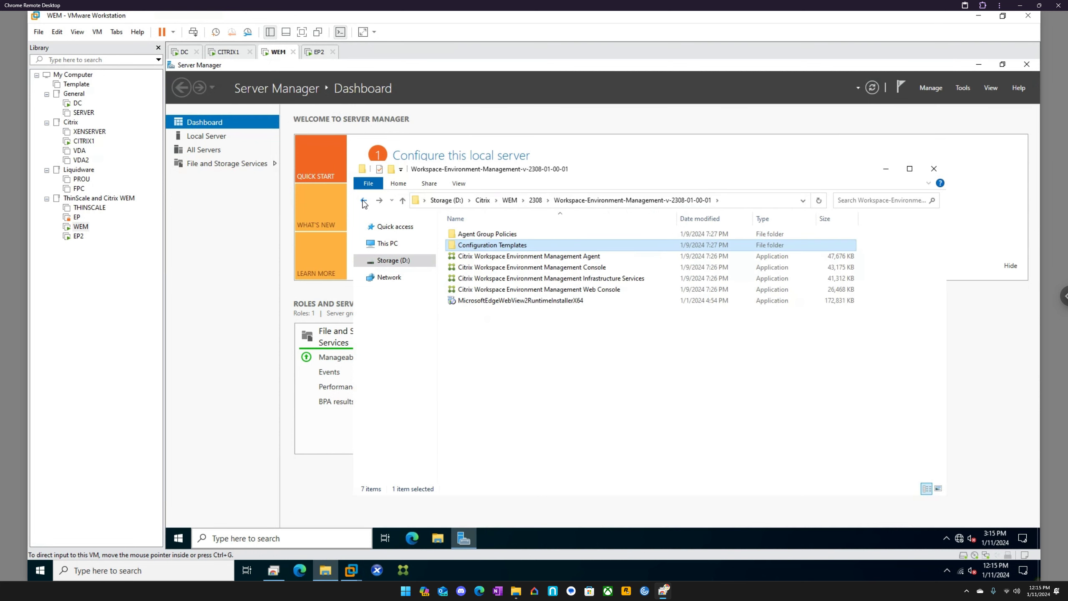
{"action": "left_click", "coordinate": [366, 201]}
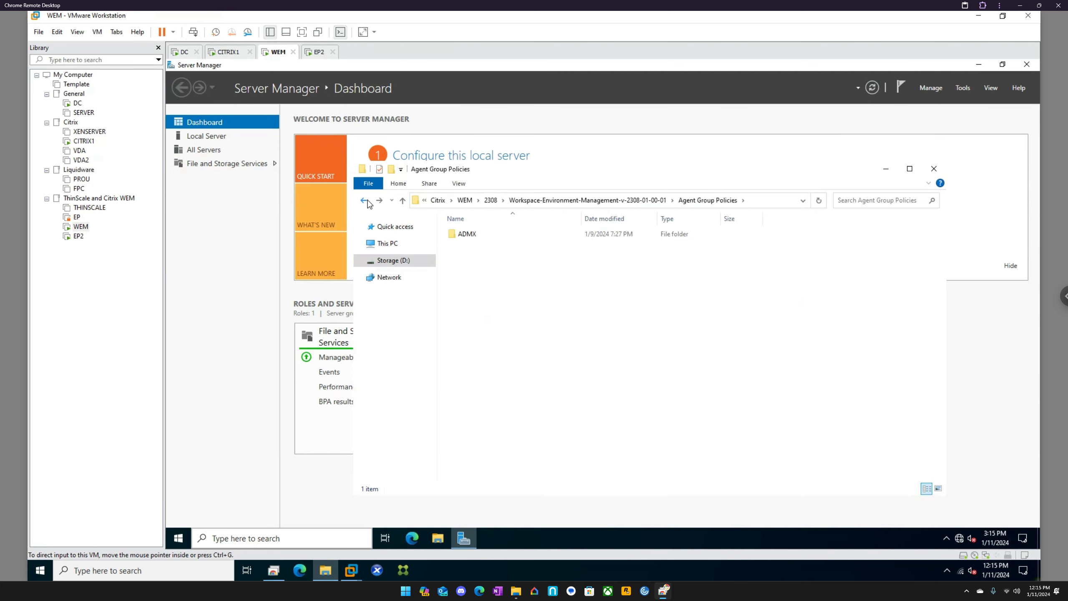
{"action": "left_click", "coordinate": [365, 201]}
{"action": "left_click", "coordinate": [741, 201]}
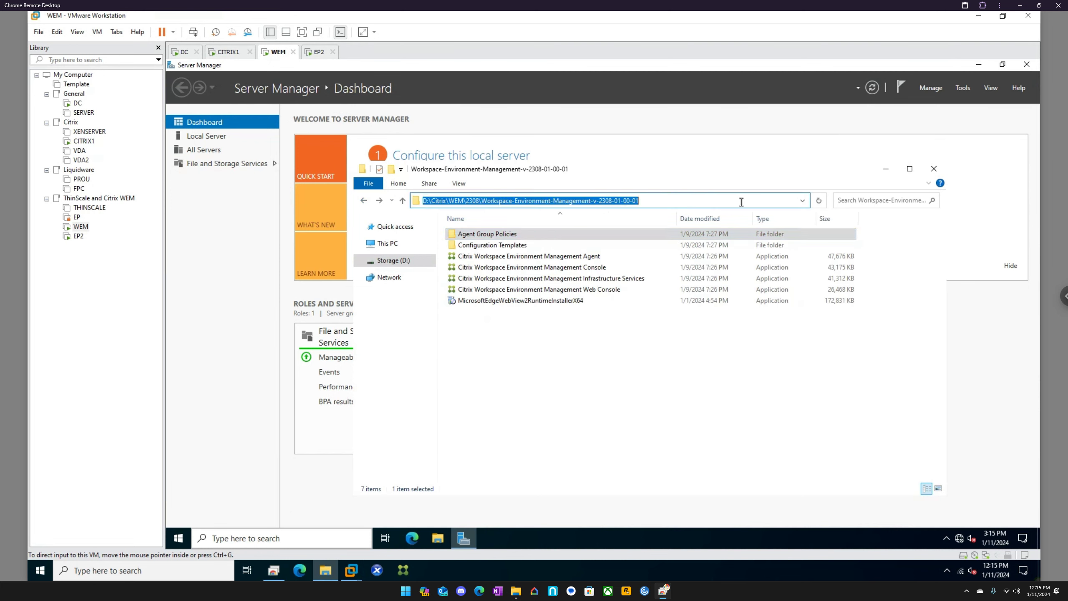
{"action": "type", "text": "\\\\we"}
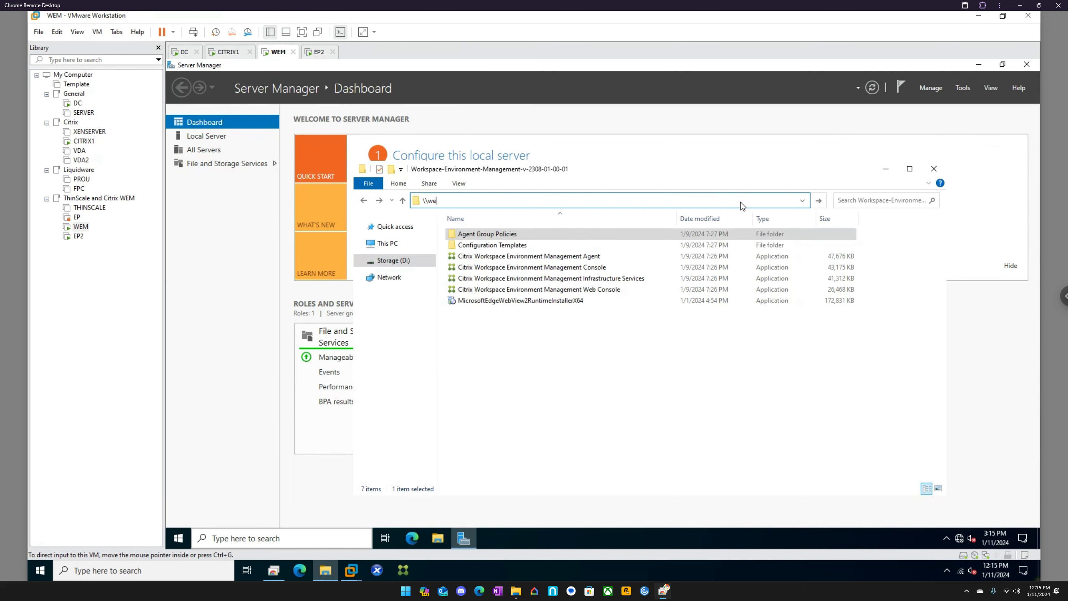
{"action": "type", "text": "m\\c$"}
{"action": "key", "text": "Return"}
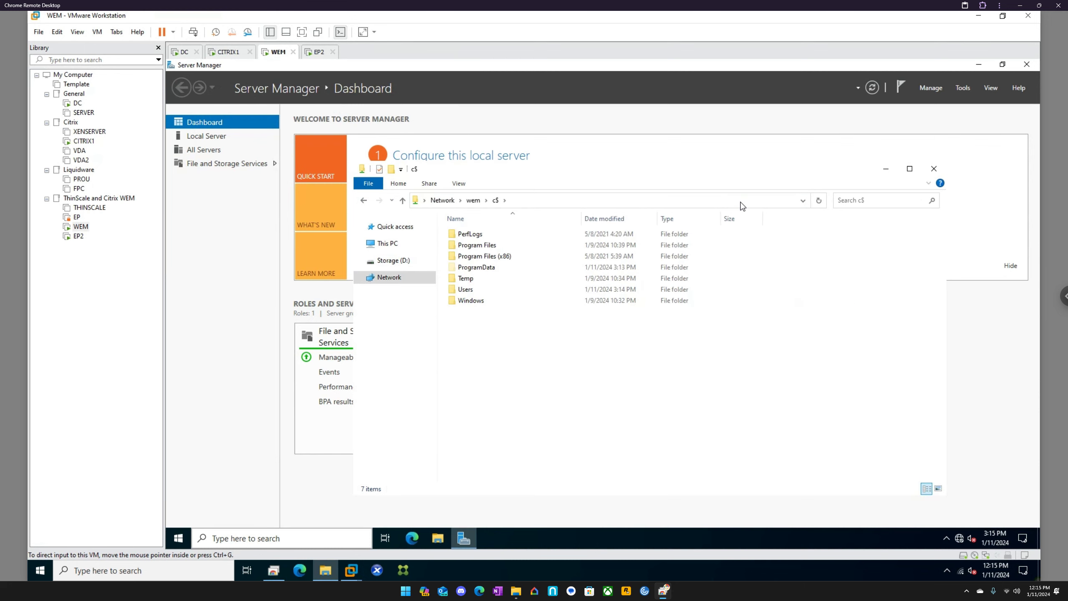
{"action": "double_click", "coordinate": [471, 279]}
{"action": "key", "text": "ctrl+v"}
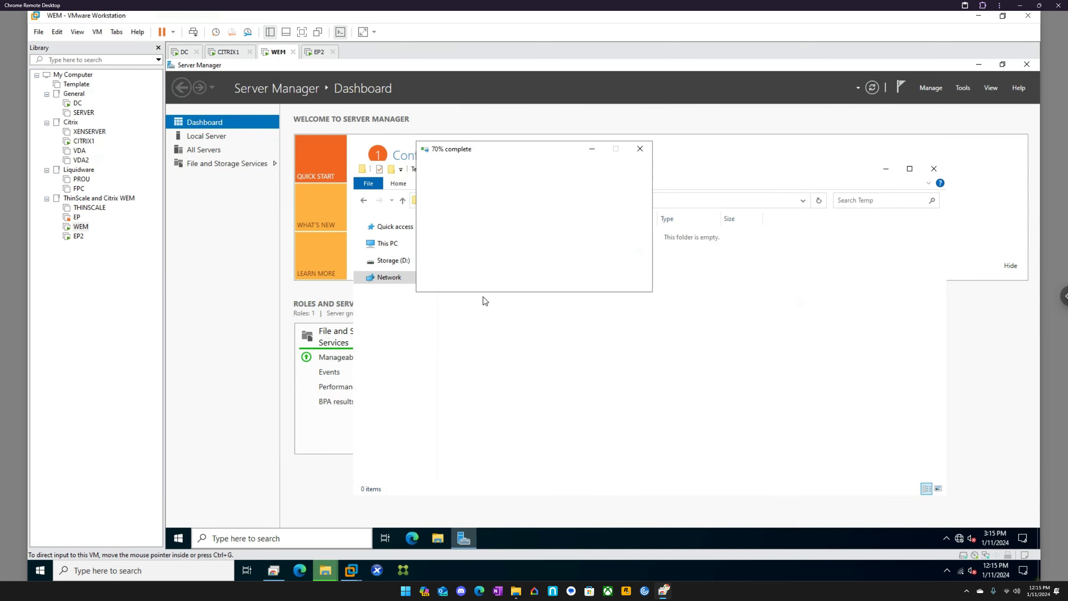
Step: Return to the WEM virtual machine, open its C:\Temp folder and widen the Name column to show the full installer names
{"action": "left_click", "coordinate": [246, 302]}
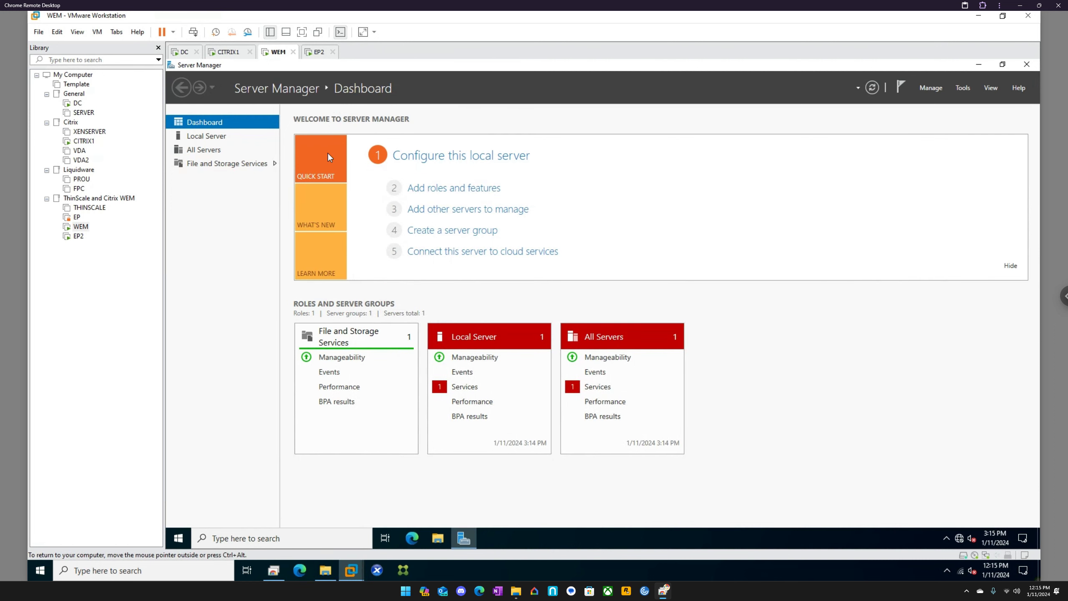
{"action": "left_click", "coordinate": [445, 542]}
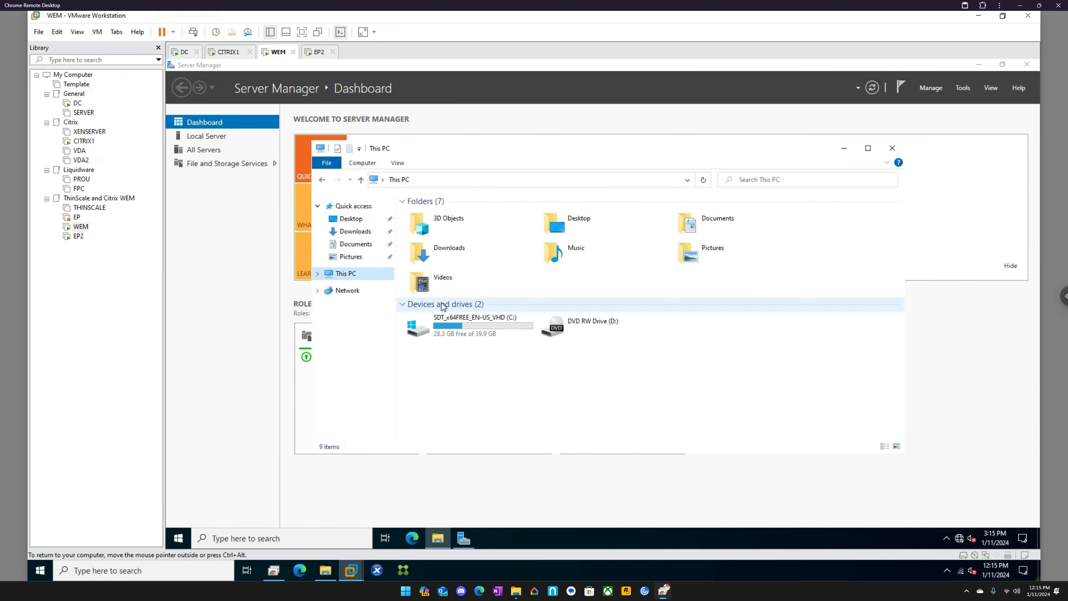
{"action": "double_click", "coordinate": [461, 326]}
{"action": "double_click", "coordinate": [424, 247]}
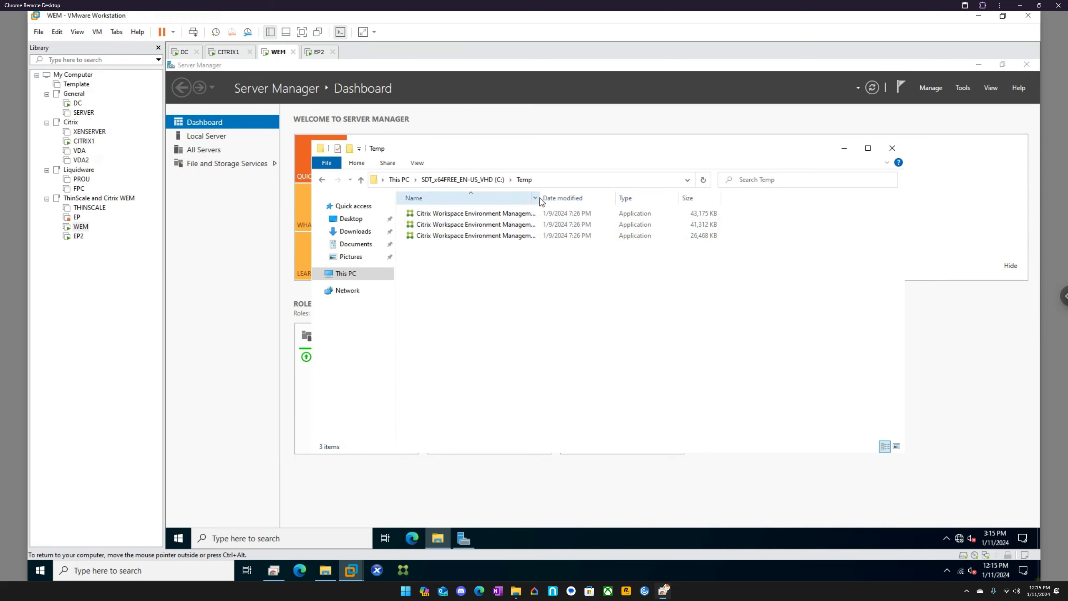
{"action": "left_click_drag", "start_coordinate": [541, 197], "coordinate": [615, 198]}
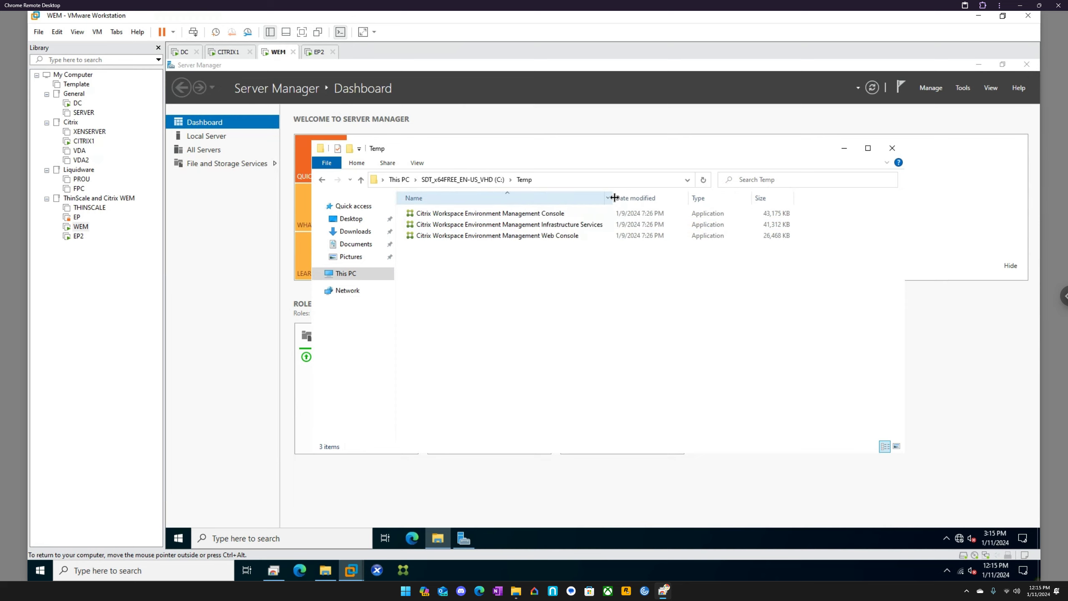
Step: Run the Citrix Workspace Environment Management Infrastructure Services installer as administrator on WEM, allowing it through SmartScreen and User Account Control
{"action": "right_click", "coordinate": [566, 229]}
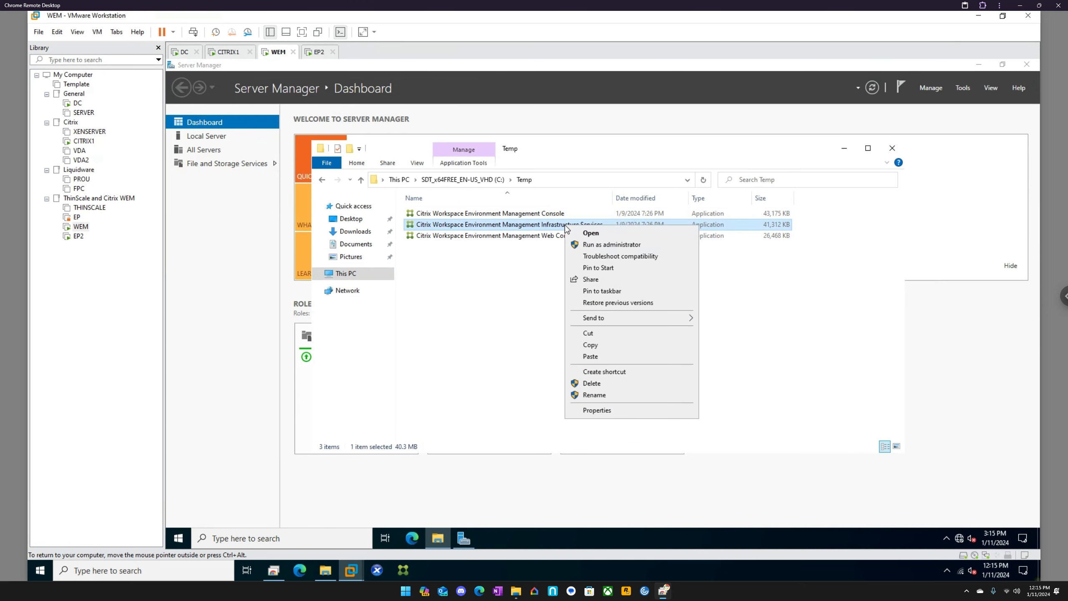
{"action": "left_click", "coordinate": [606, 245]}
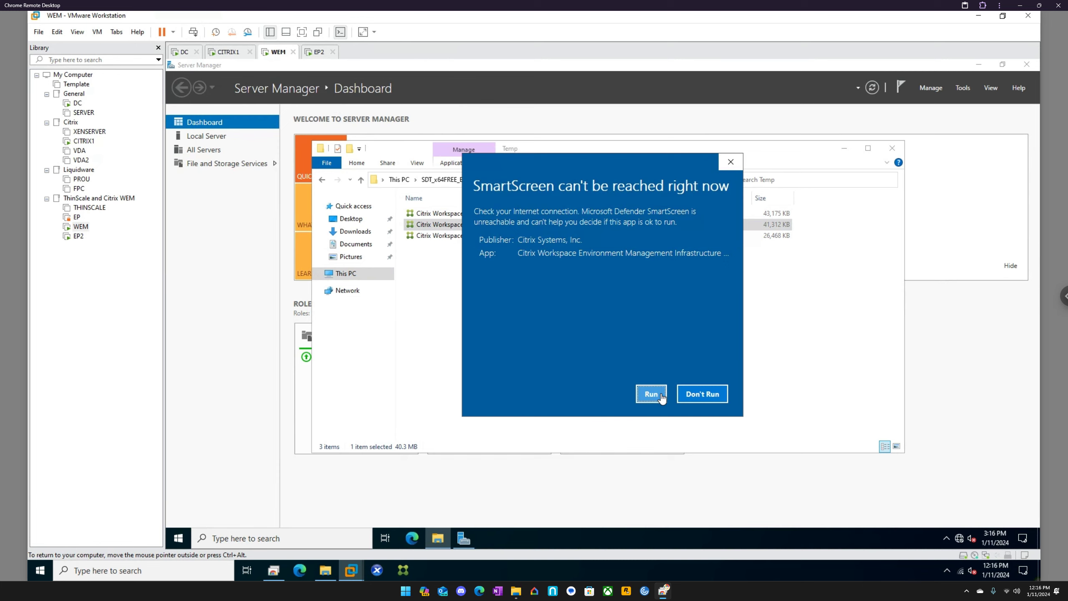
{"action": "left_click", "coordinate": [651, 395]}
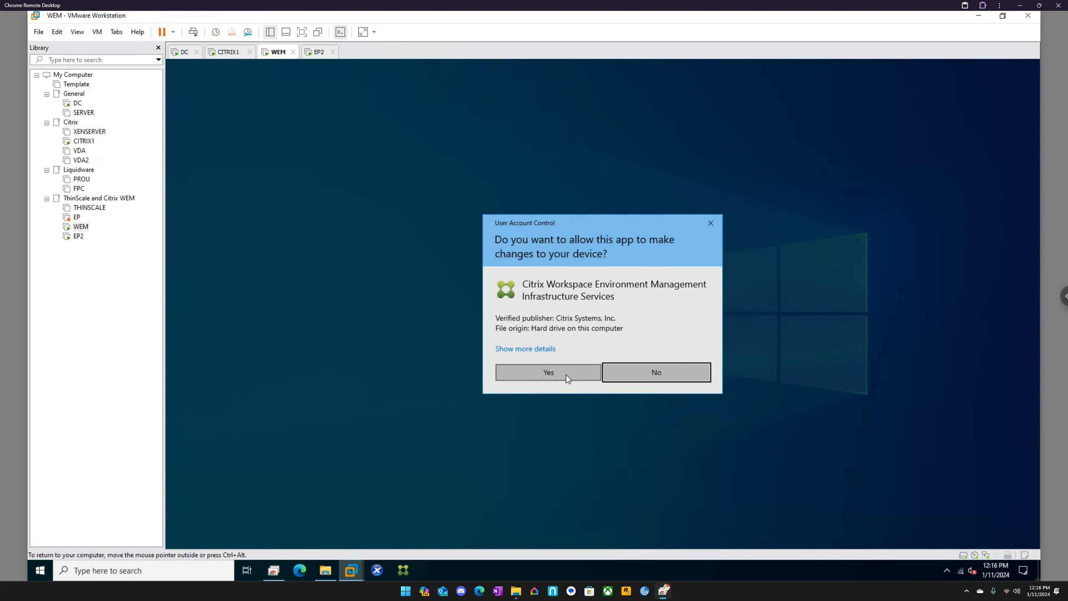
{"action": "left_click", "coordinate": [548, 372]}
Step: Switch to the EP2 virtual machine and allow the Citrix Workspace Environment Management Agent installer to run through the SmartScreen and elevation prompts
{"action": "left_click", "coordinate": [319, 52]}
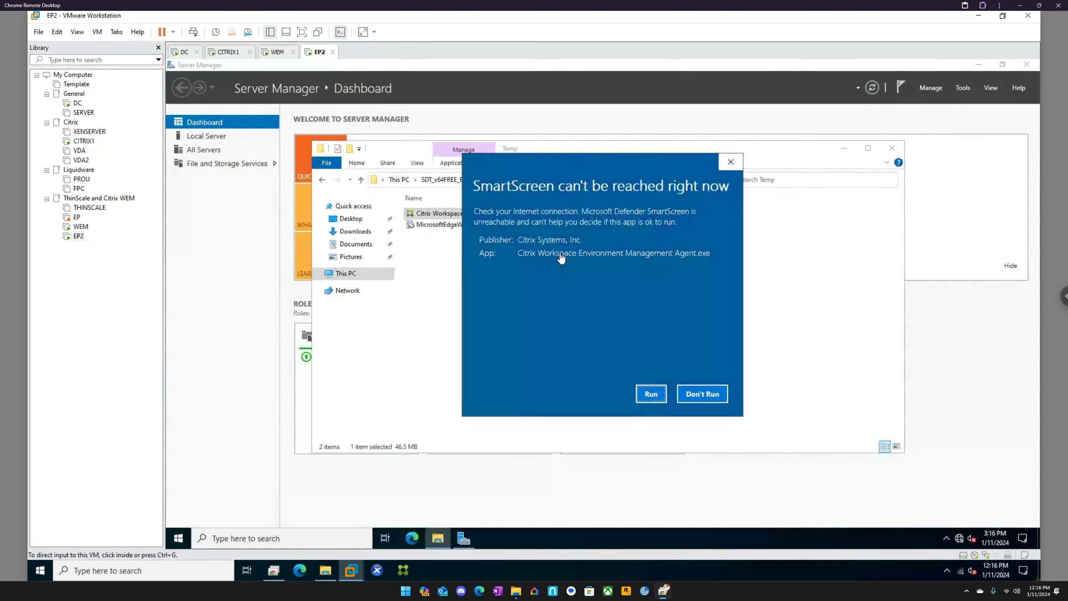
{"action": "left_click", "coordinate": [651, 395]}
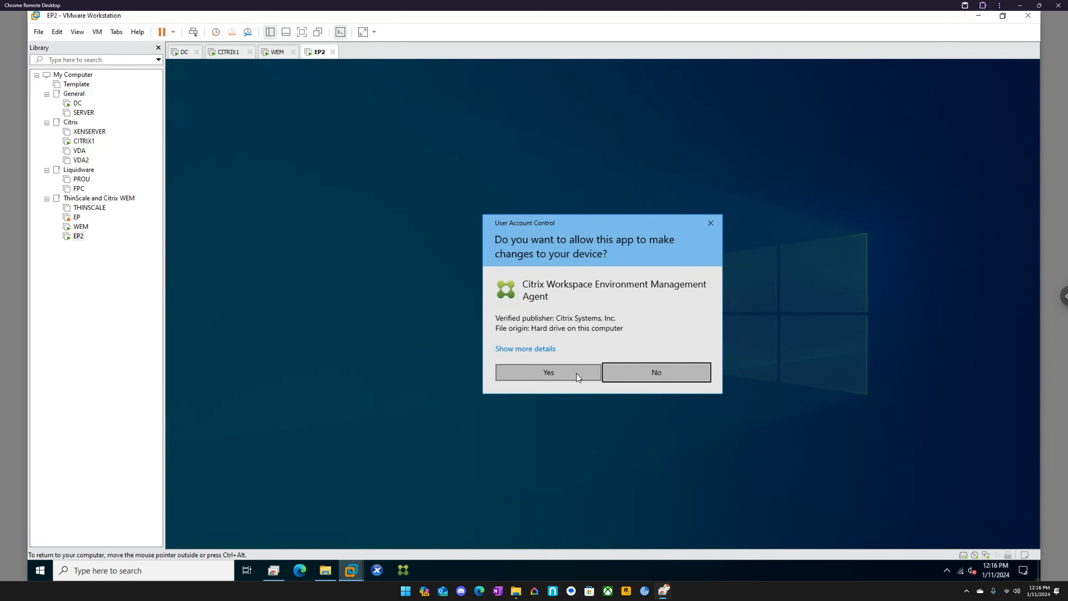
{"action": "left_click", "coordinate": [575, 373]}
Step: Back on WEM, agree to the license terms and start the Infrastructure Services installation
{"action": "left_click", "coordinate": [277, 54]}
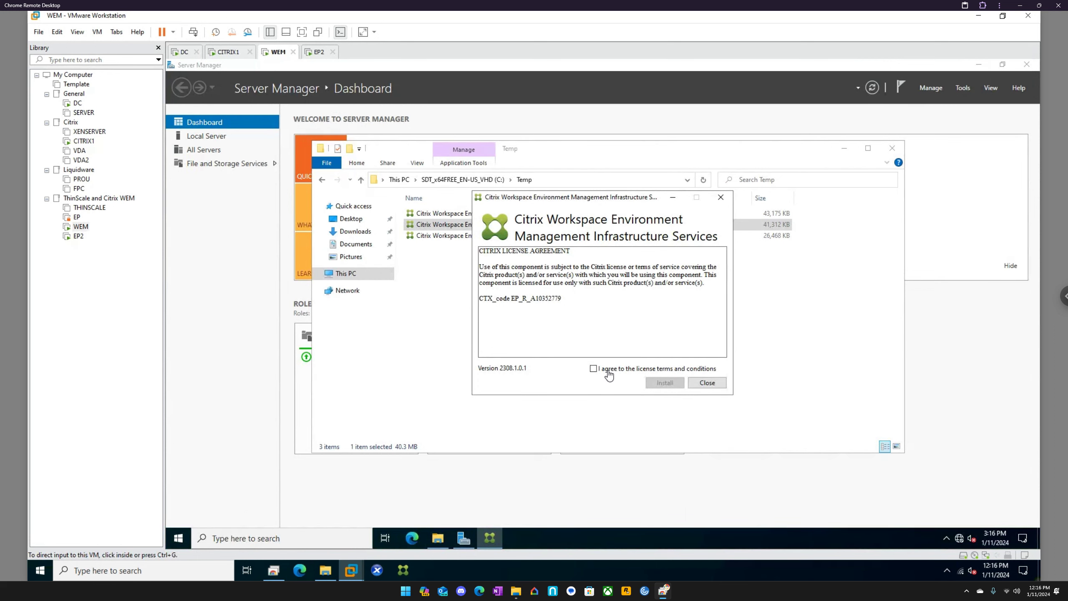
{"action": "left_click", "coordinate": [608, 370]}
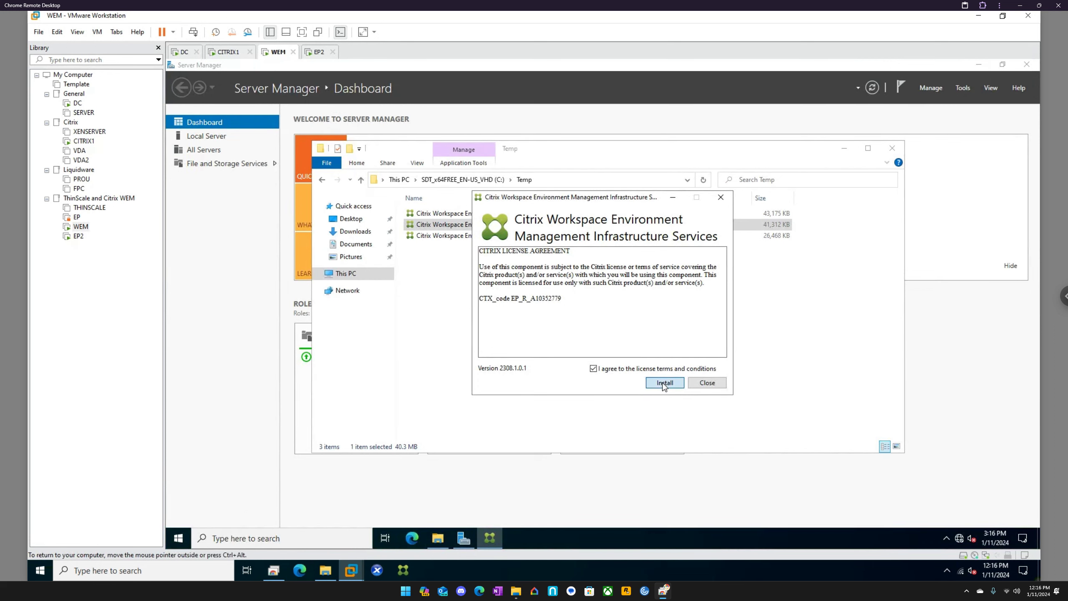
{"action": "left_click", "coordinate": [664, 383]}
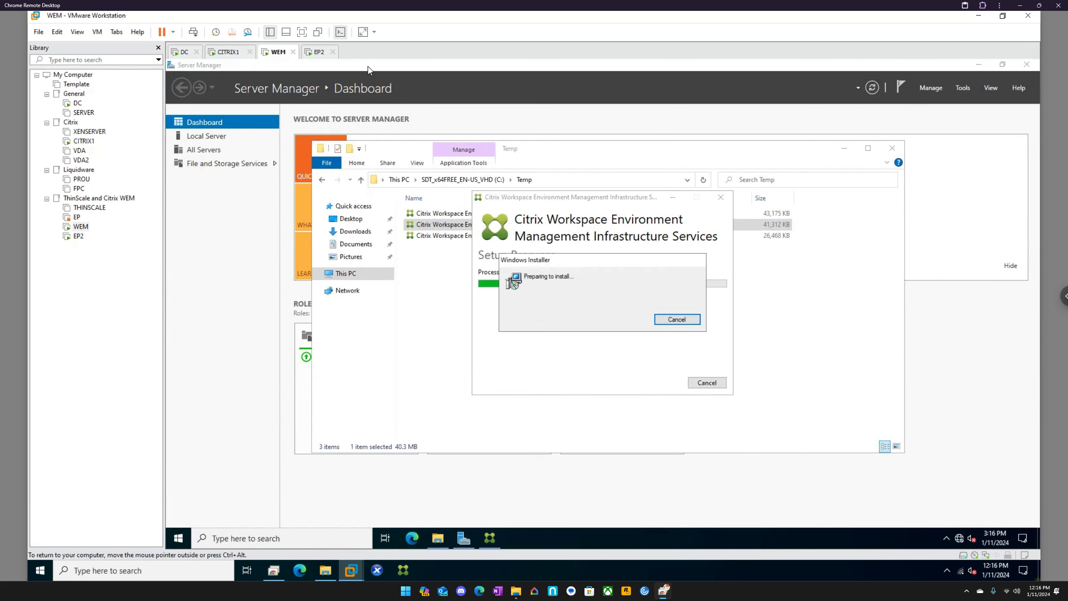
Step: On EP2, agree to the license terms, try to install the WEM Agent, and move its setup window off the file list
{"action": "left_click", "coordinate": [318, 51]}
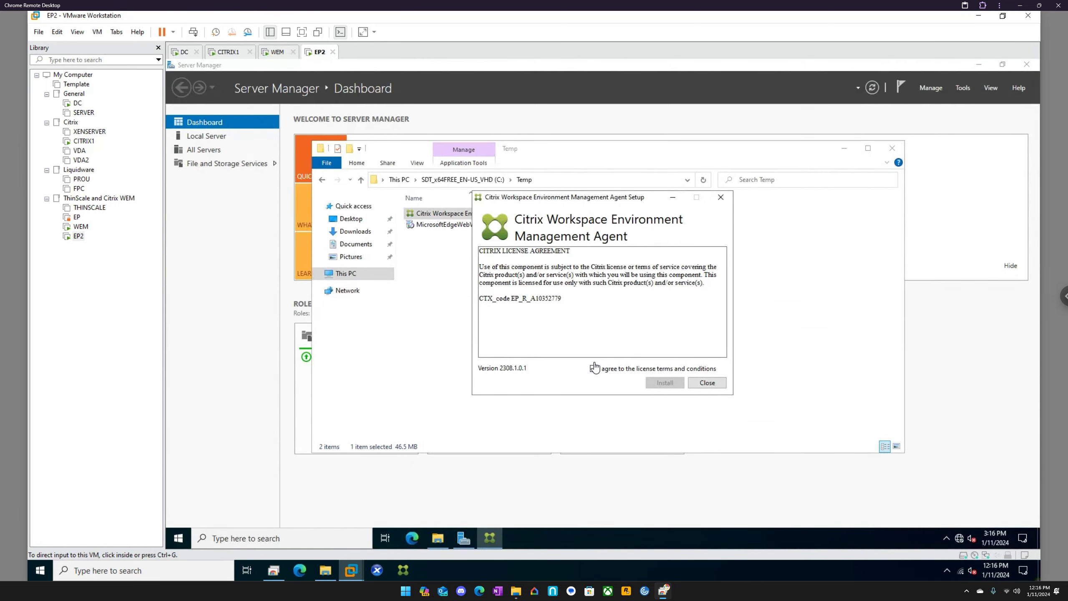
{"action": "left_click", "coordinate": [594, 368]}
{"action": "left_click", "coordinate": [664, 383]}
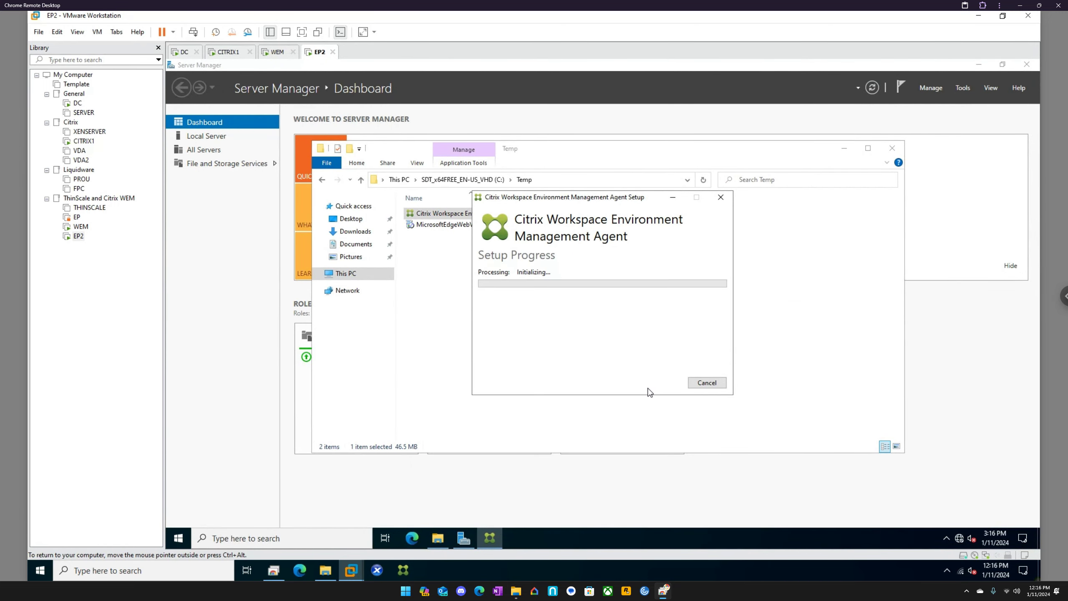
{"action": "left_click", "coordinate": [277, 52]}
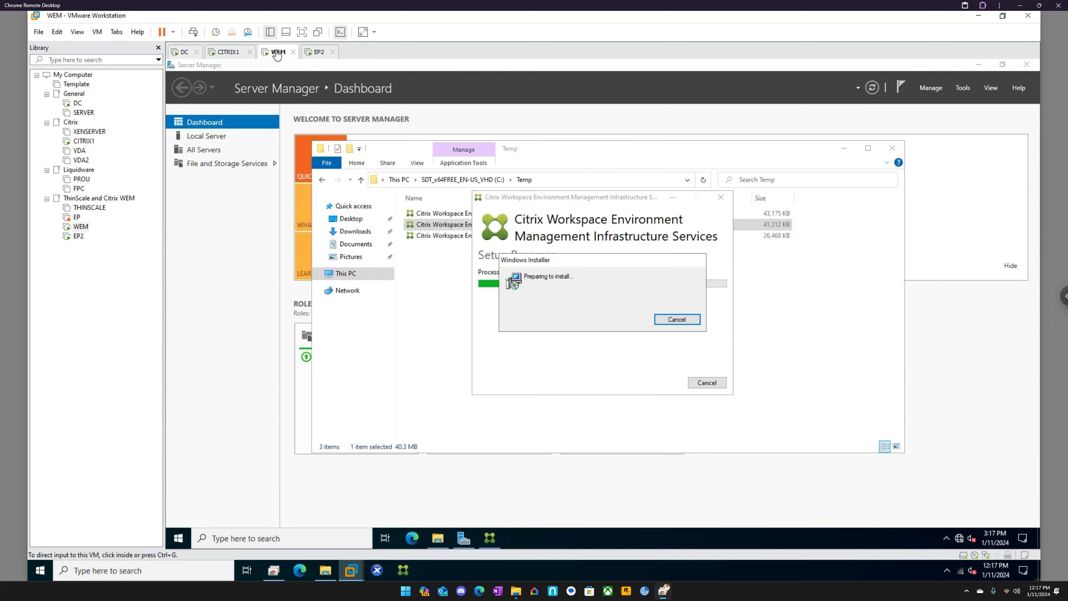
{"action": "left_click", "coordinate": [317, 53]}
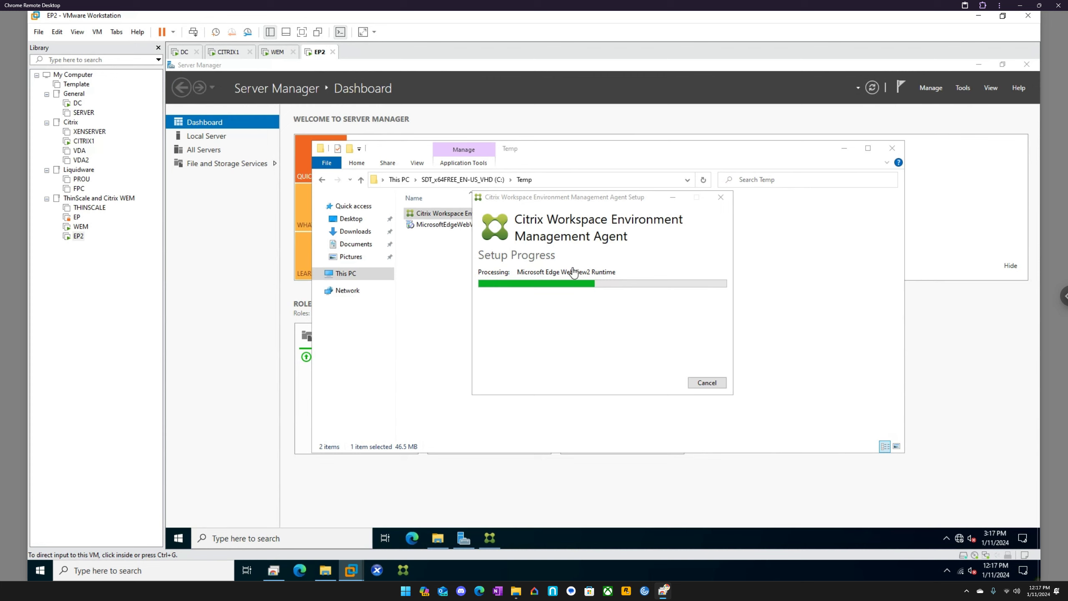
{"action": "left_click_drag", "start_coordinate": [587, 202], "coordinate": [740, 209]}
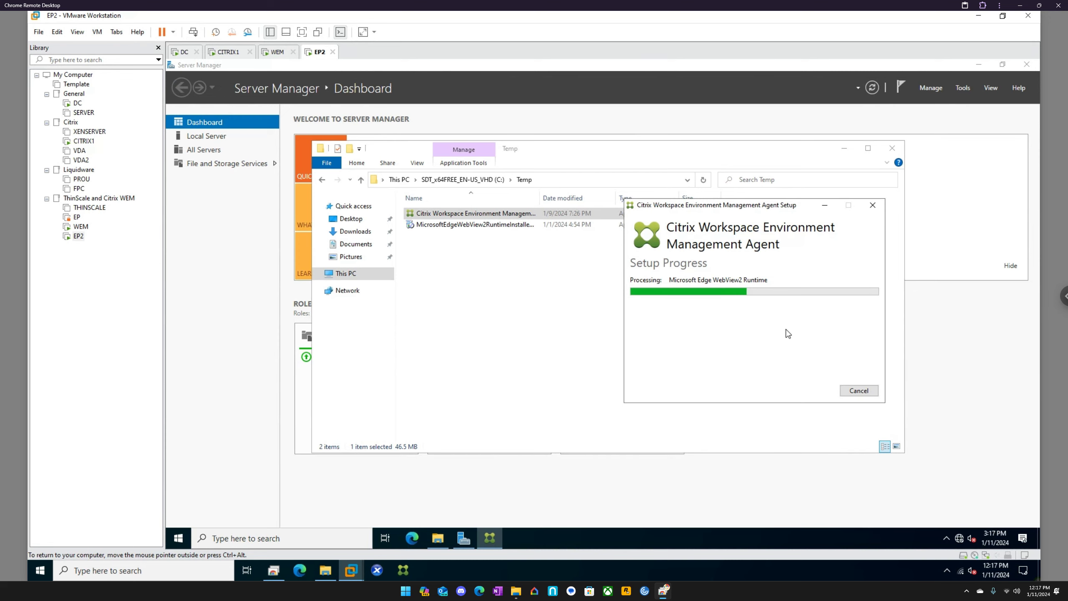
Step: On WEM, complete the Infrastructure Services setup wizard using the default destination folder
{"action": "left_click", "coordinate": [279, 58]}
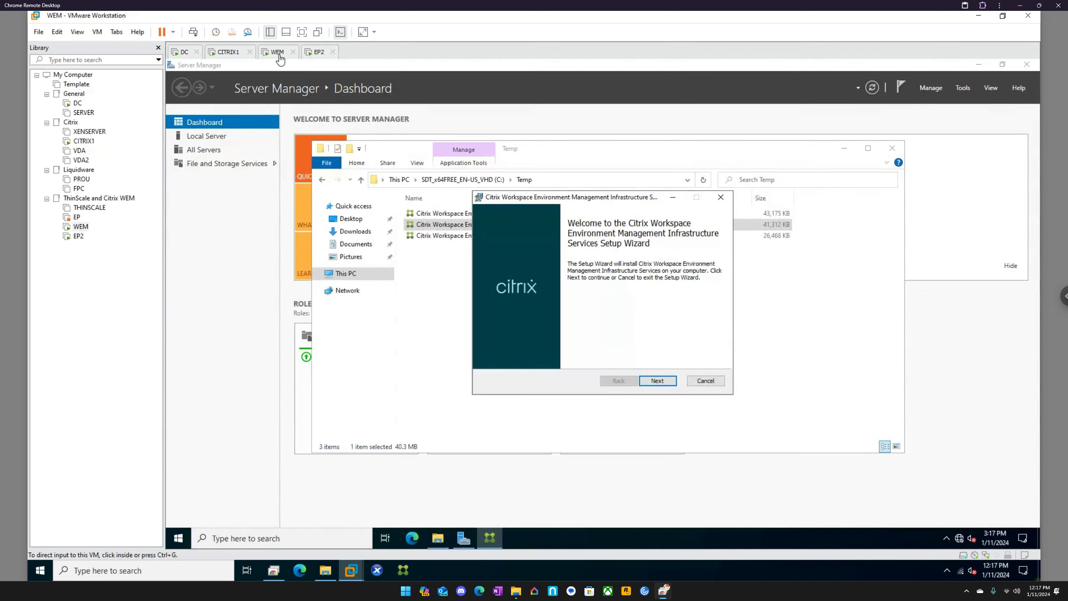
{"action": "left_click", "coordinate": [657, 381]}
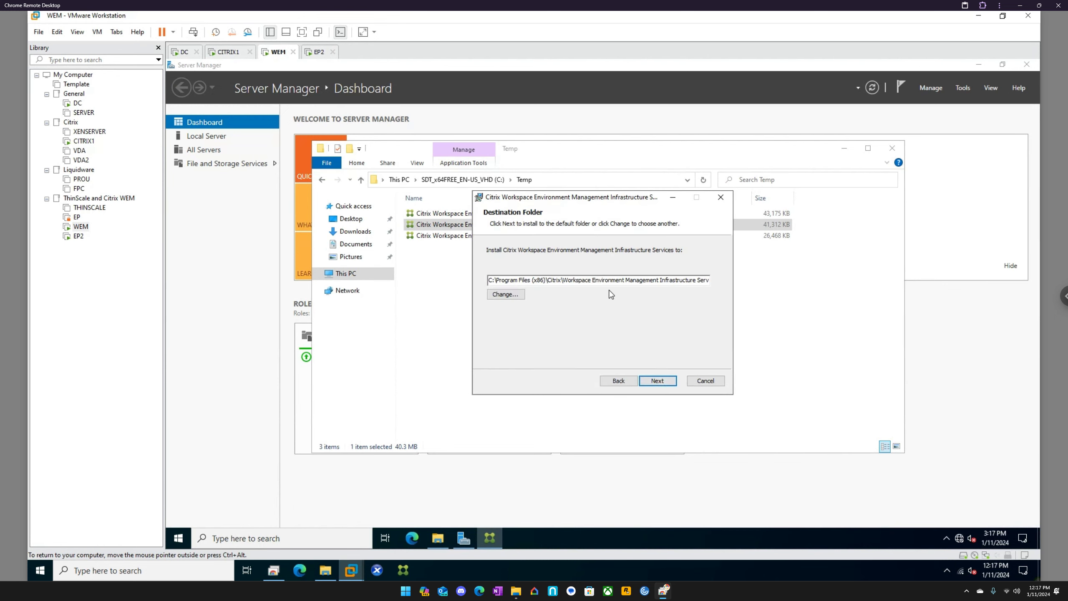
{"action": "left_click", "coordinate": [672, 382]}
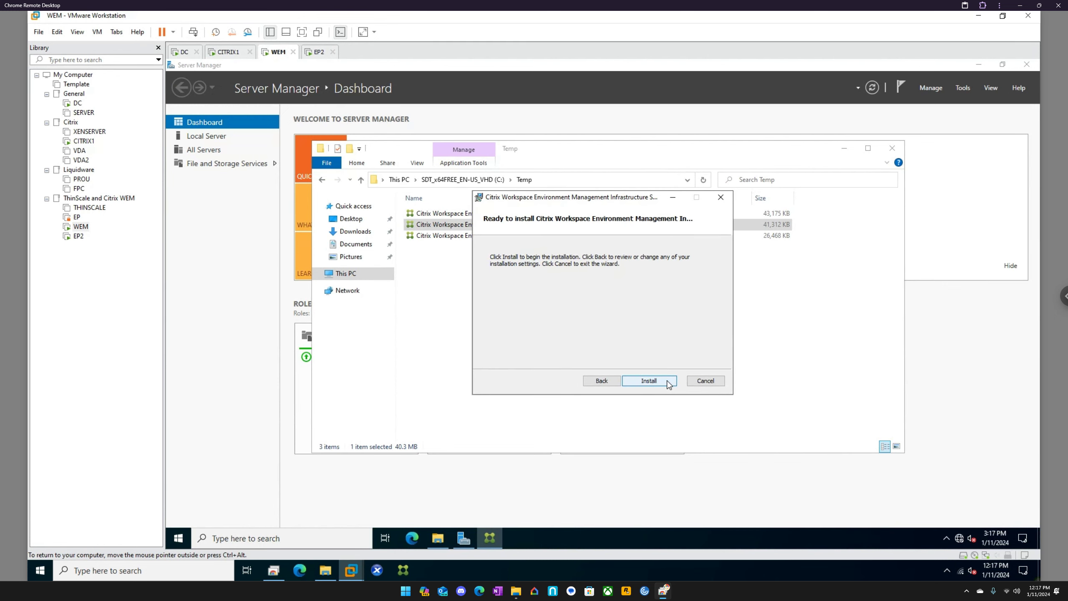
{"action": "left_click", "coordinate": [662, 380]}
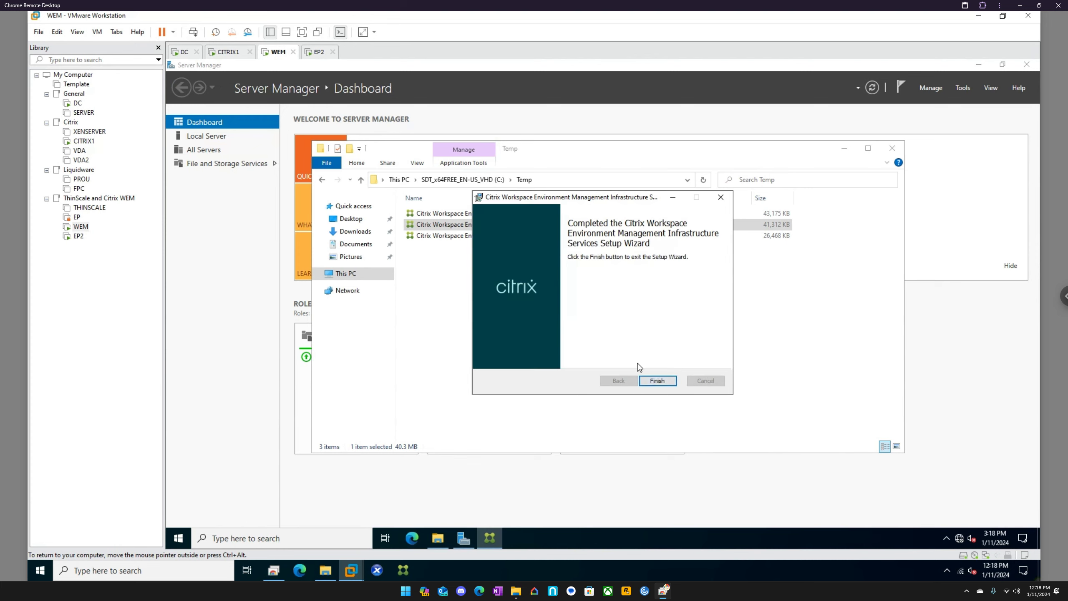
{"action": "left_click", "coordinate": [675, 383]}
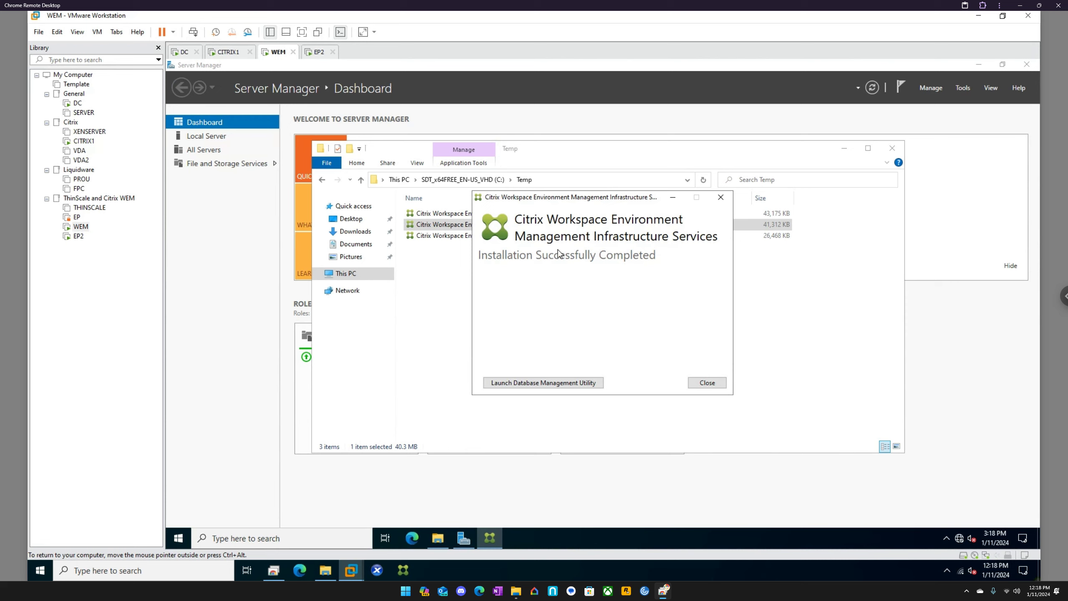
Step: Launch the WEM Database Management Utility and start creating a database, advancing the wizard to the Database Information page
{"action": "left_click", "coordinate": [558, 383]}
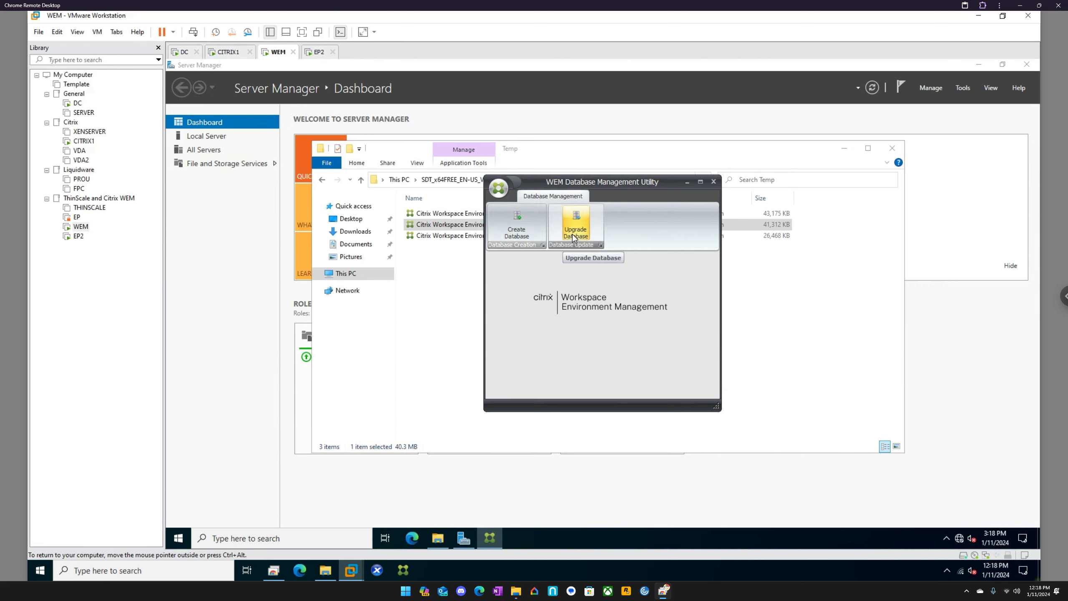
{"action": "left_click", "coordinate": [514, 230]}
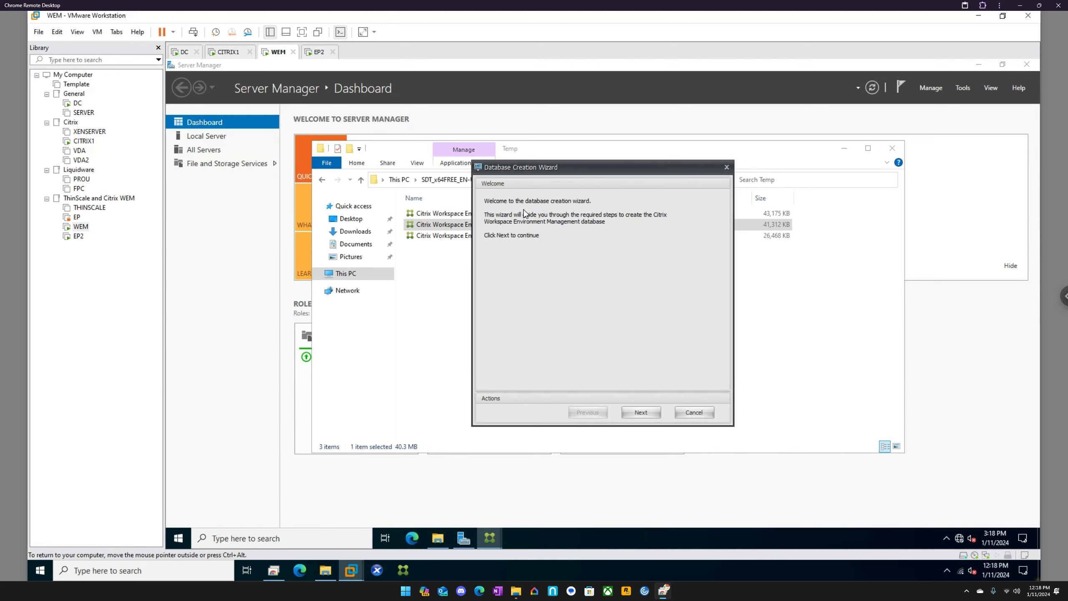
{"action": "left_click", "coordinate": [655, 412]}
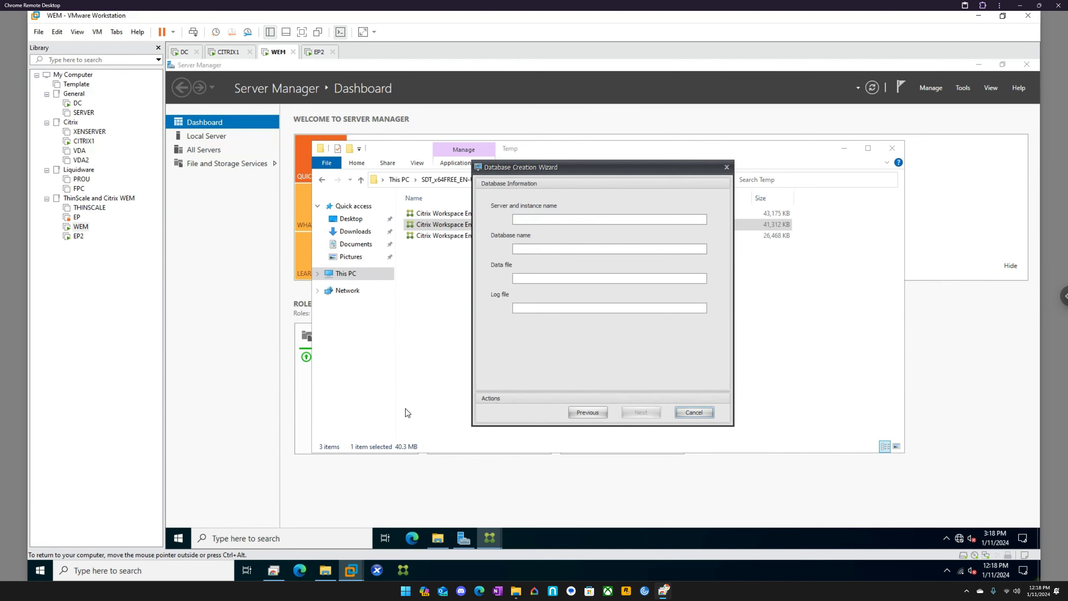
Step: On the host, open D:\Microsoft\SQL and copy the SQLExpress folder and the SSMS-Setup-ENU installer
{"action": "left_click", "coordinate": [326, 570]}
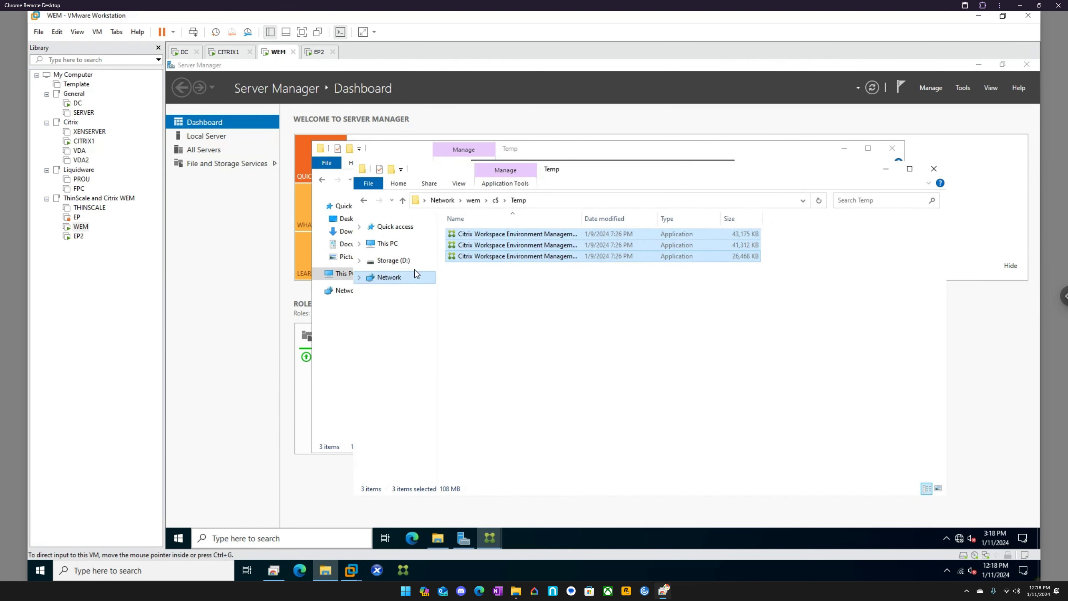
{"action": "left_click", "coordinate": [553, 202]}
{"action": "type", "text": "c:"}
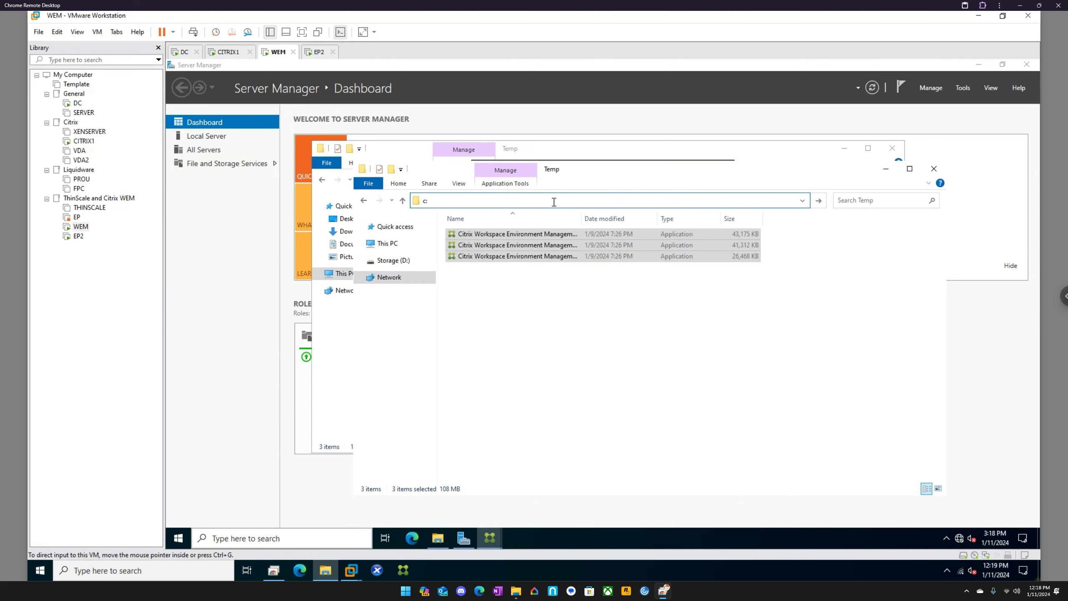
{"action": "key", "text": "BackSpace"}
{"action": "left_click", "coordinate": [405, 261]}
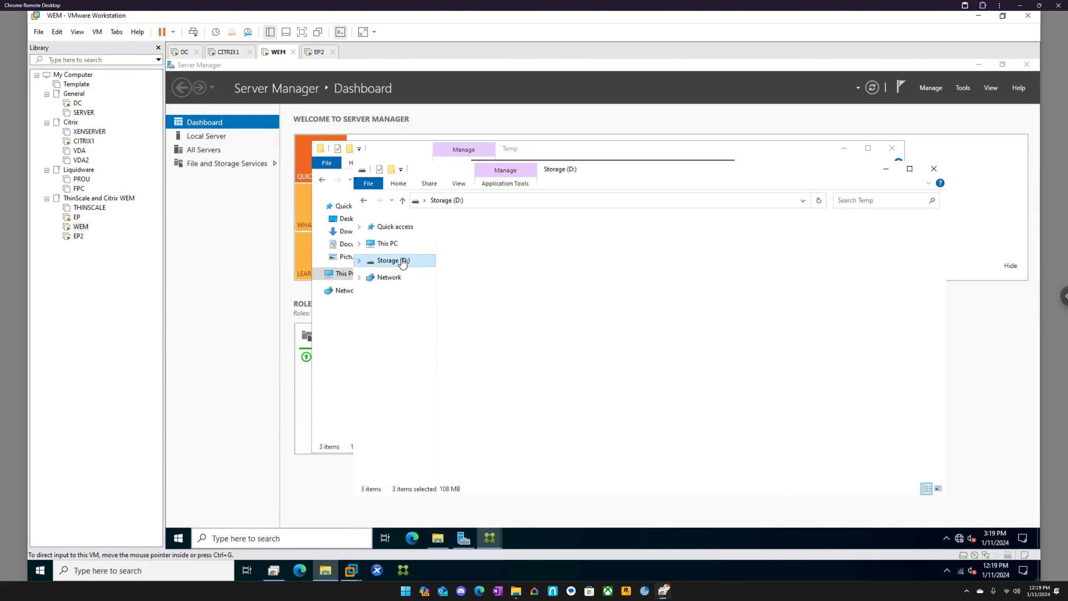
{"action": "double_click", "coordinate": [480, 268]}
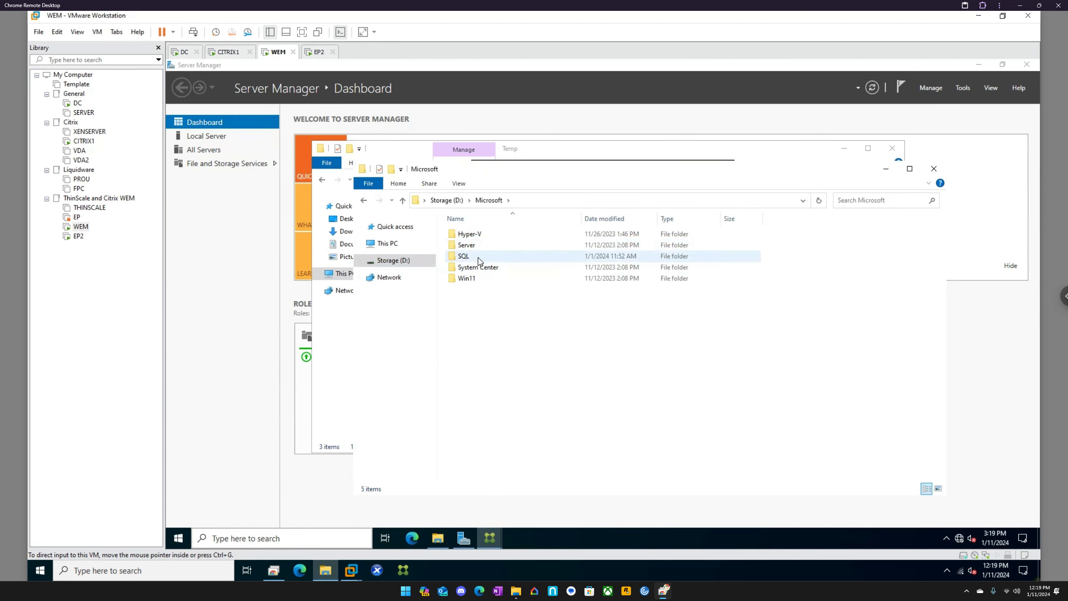
{"action": "double_click", "coordinate": [477, 256]}
{"action": "left_click", "coordinate": [475, 246]}
{"action": "left_click_drag", "start_coordinate": [474, 238], "coordinate": [472, 235]}
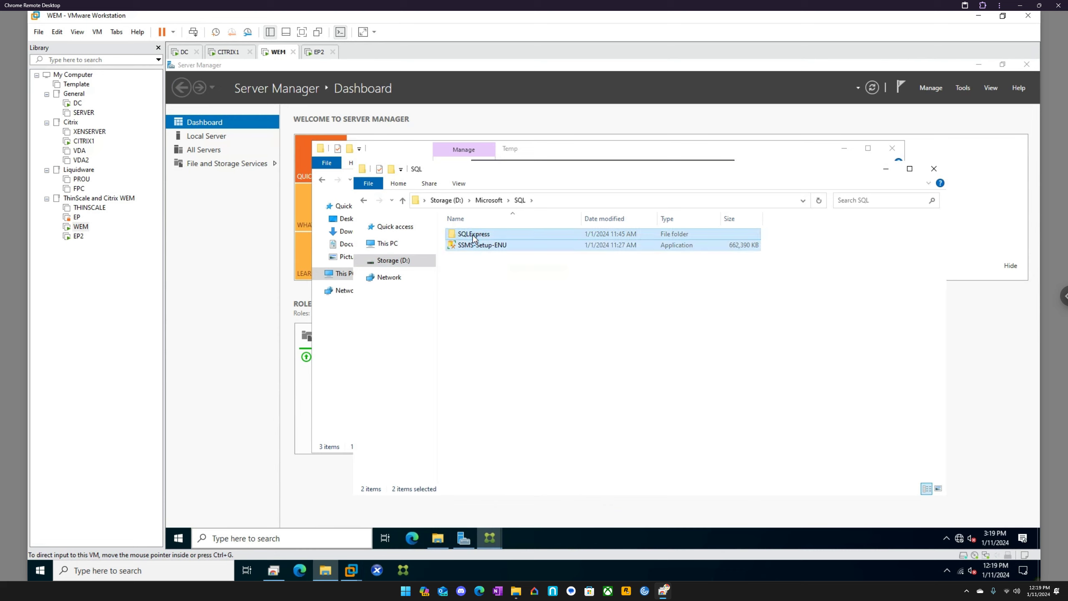
Step: Paste the copied SQL items into the Temp folder of the network share \\wem\c$
{"action": "left_click", "coordinate": [571, 201]}
{"action": "type", "text": "\\"}
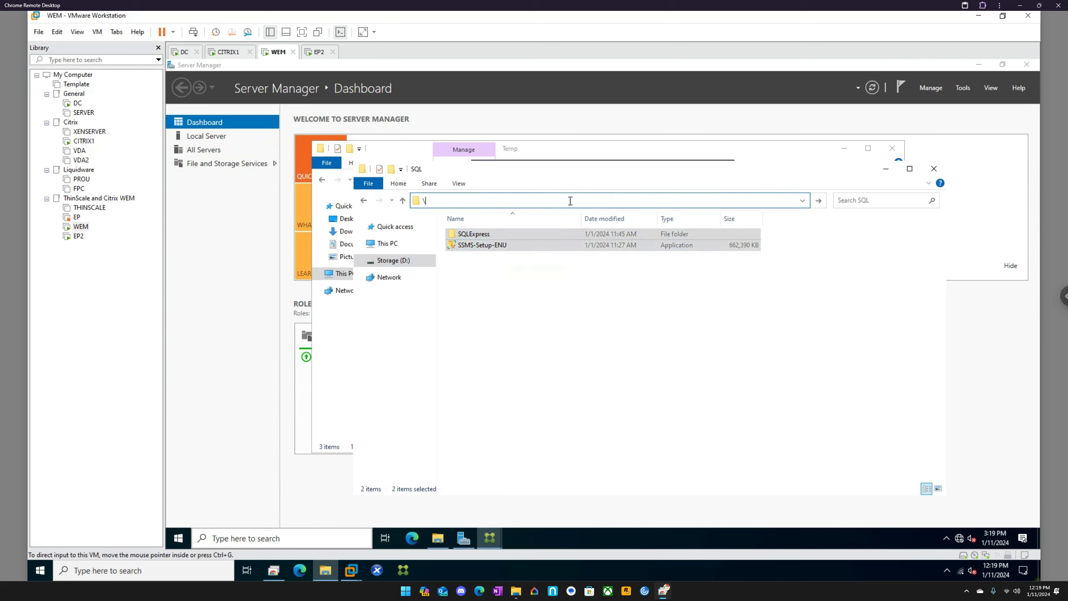
{"action": "type", "text": "\\wem\\c$"}
{"action": "key", "text": "Return"}
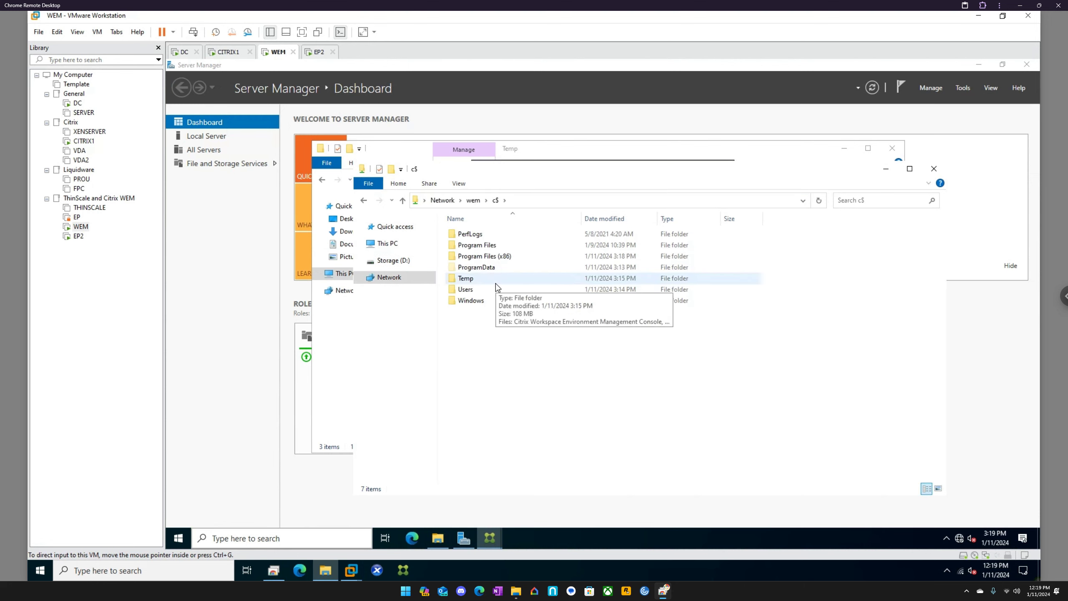
{"action": "double_click", "coordinate": [465, 278]}
{"action": "key", "text": "ctrl+v"}
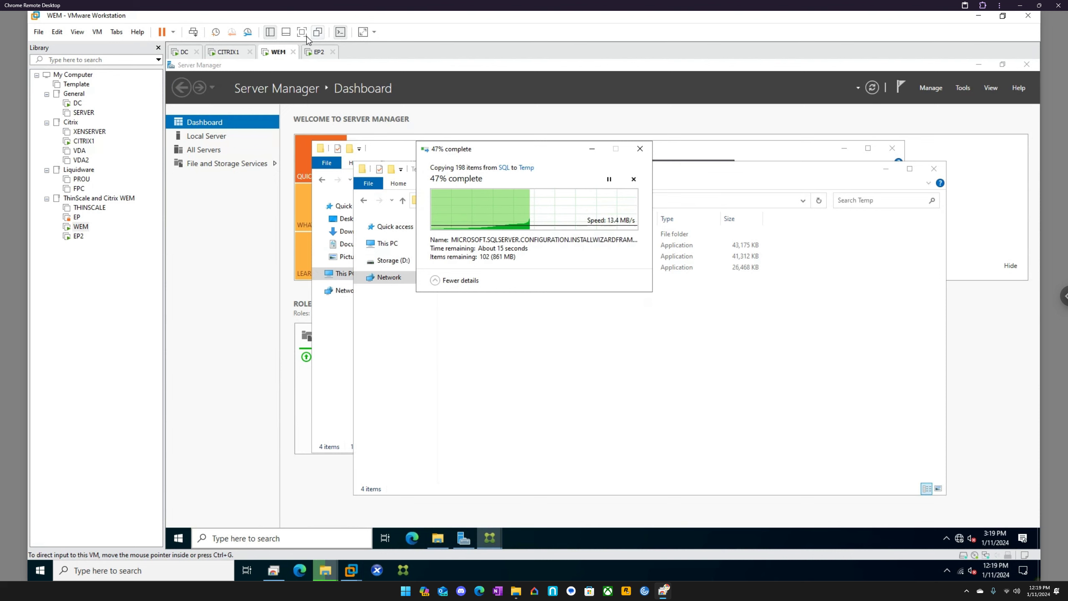
Step: On EP2, close the failed WEM Agent setup and run the MicrosoftEdgeWebView2RuntimeInstallerX64 installer from the Temp folder, allowing it to make changes
{"action": "left_click", "coordinate": [318, 52]}
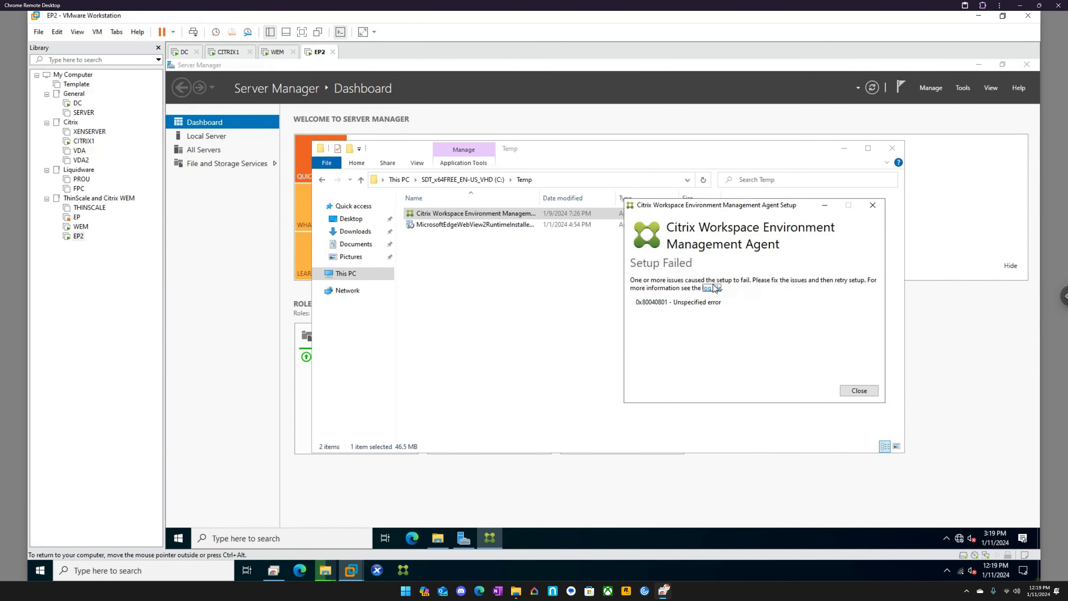
{"action": "left_click", "coordinate": [859, 391]}
{"action": "left_click", "coordinate": [458, 228]}
{"action": "right_click", "coordinate": [458, 226]}
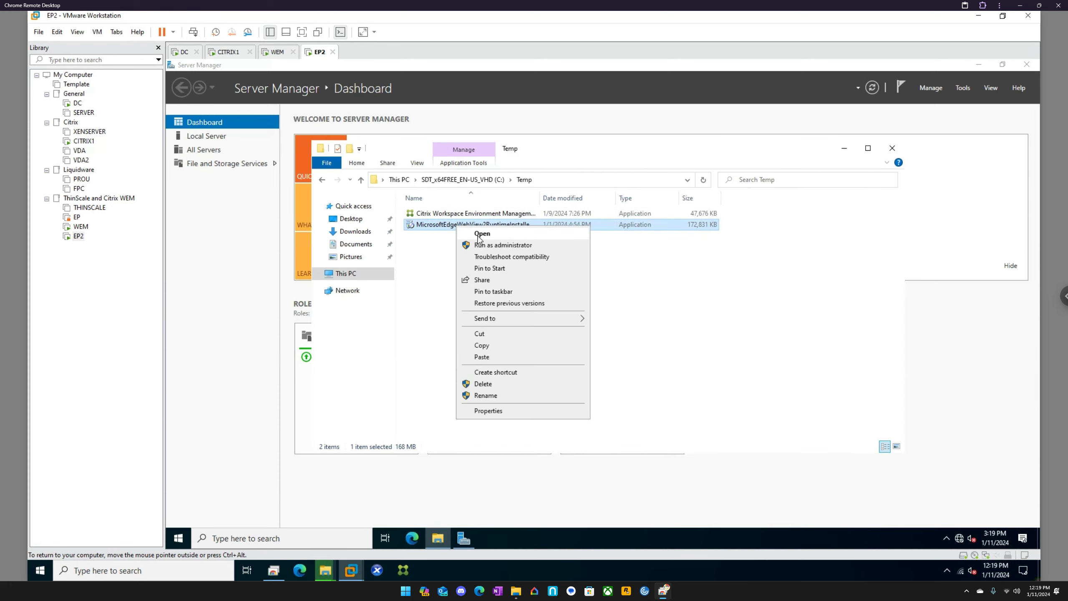
{"action": "left_click", "coordinate": [500, 245]}
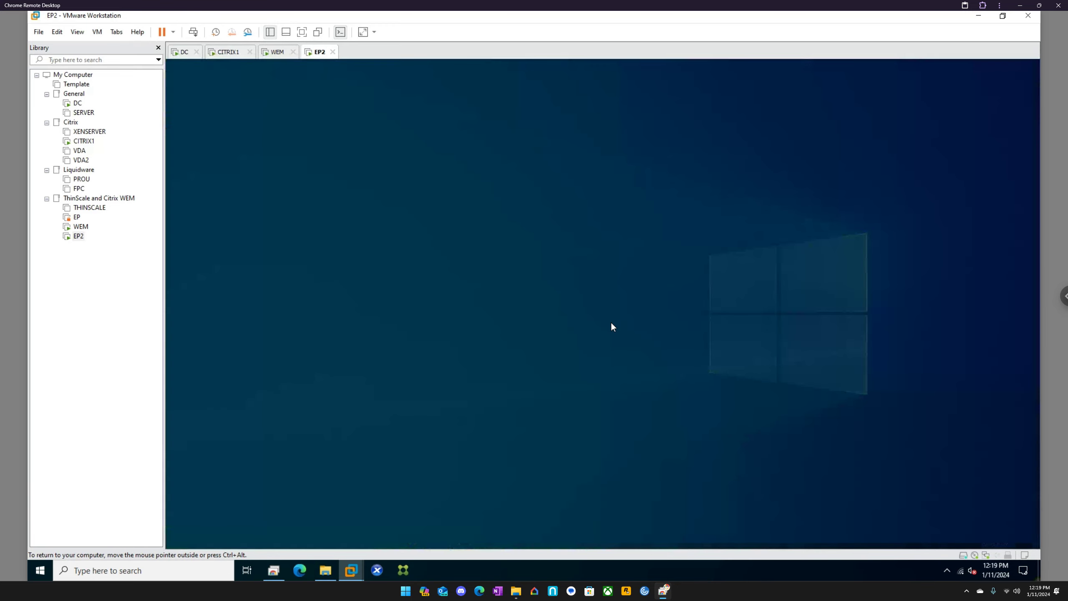
{"action": "left_click", "coordinate": [577, 367]}
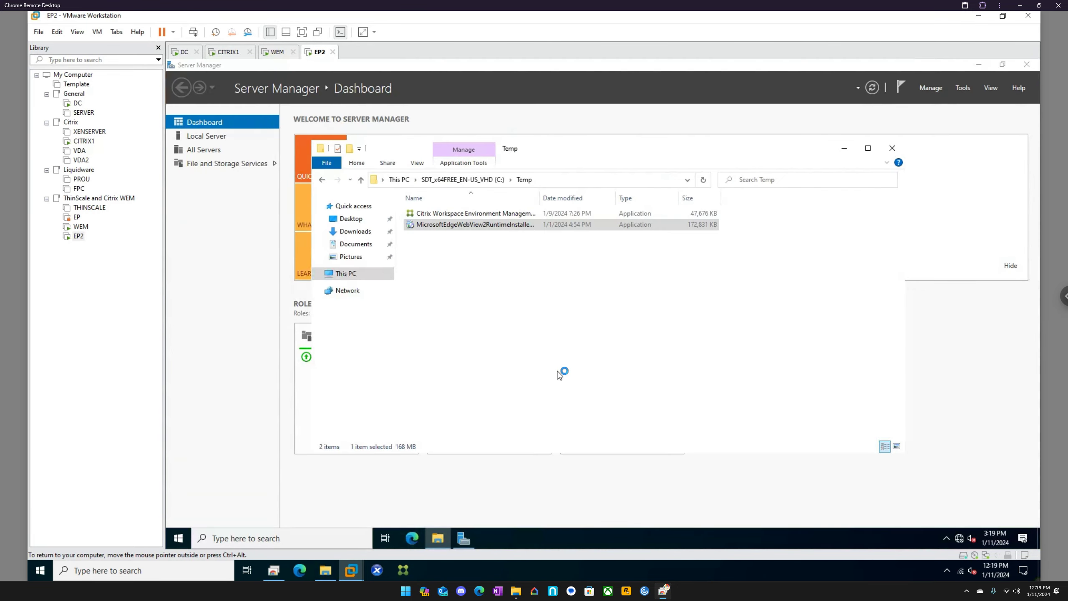
{"action": "double_click", "coordinate": [467, 227]}
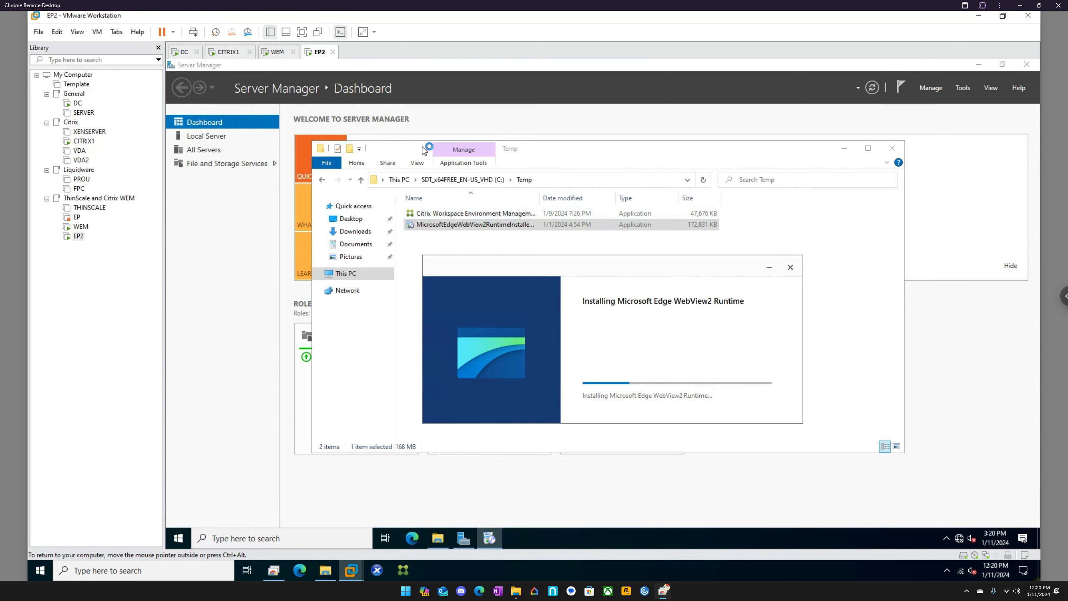
Step: On WEM, run SETUP from the SQLExpress folder as administrator and start a new SQL Server stand-alone installation
{"action": "left_click", "coordinate": [279, 56]}
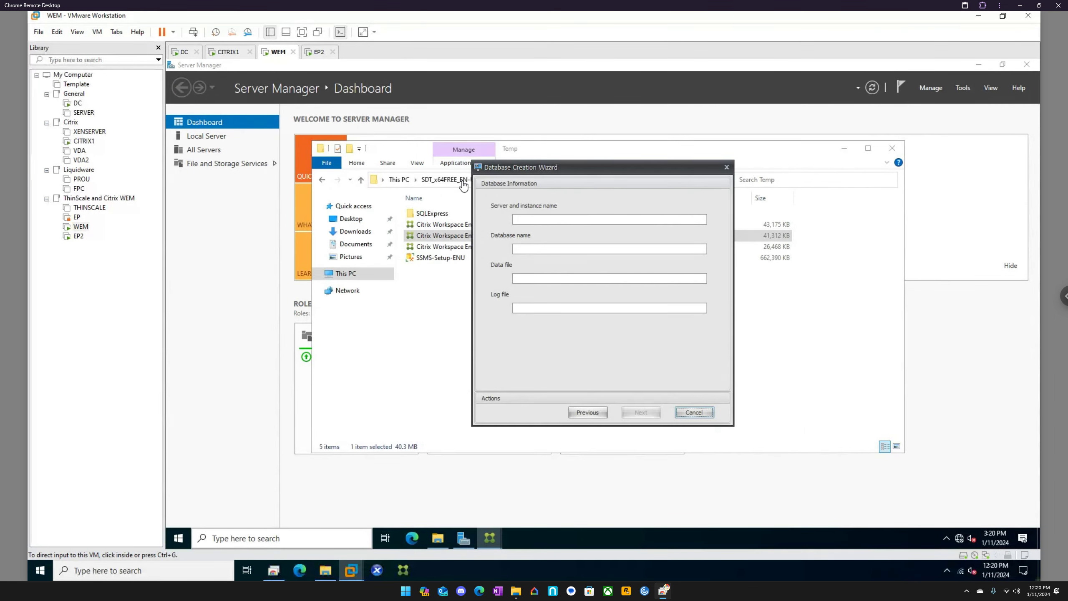
{"action": "double_click", "coordinate": [436, 213]}
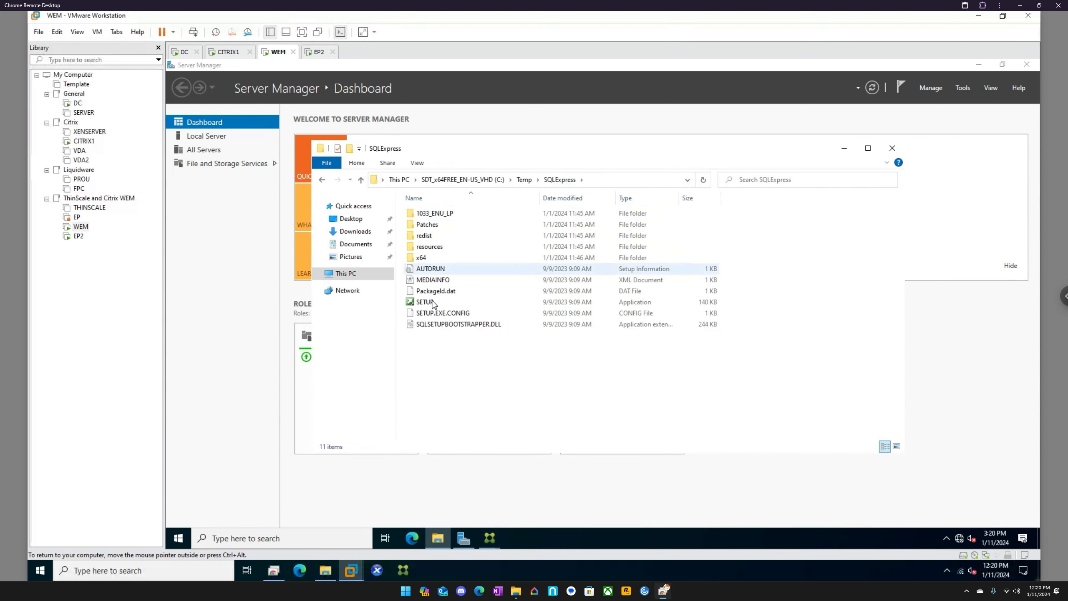
{"action": "right_click", "coordinate": [433, 302]}
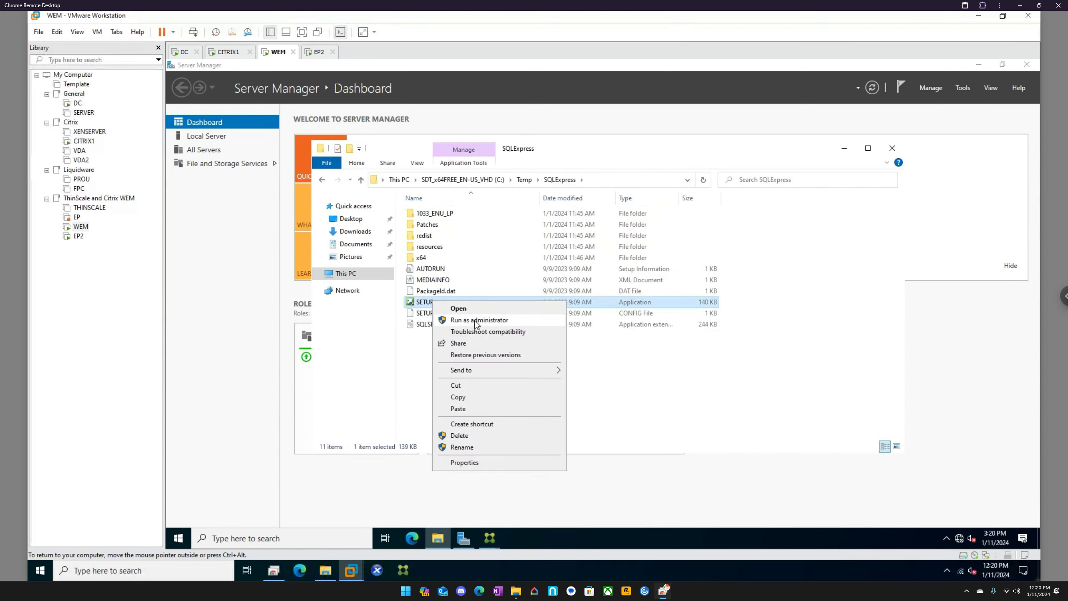
{"action": "left_click", "coordinate": [475, 321]}
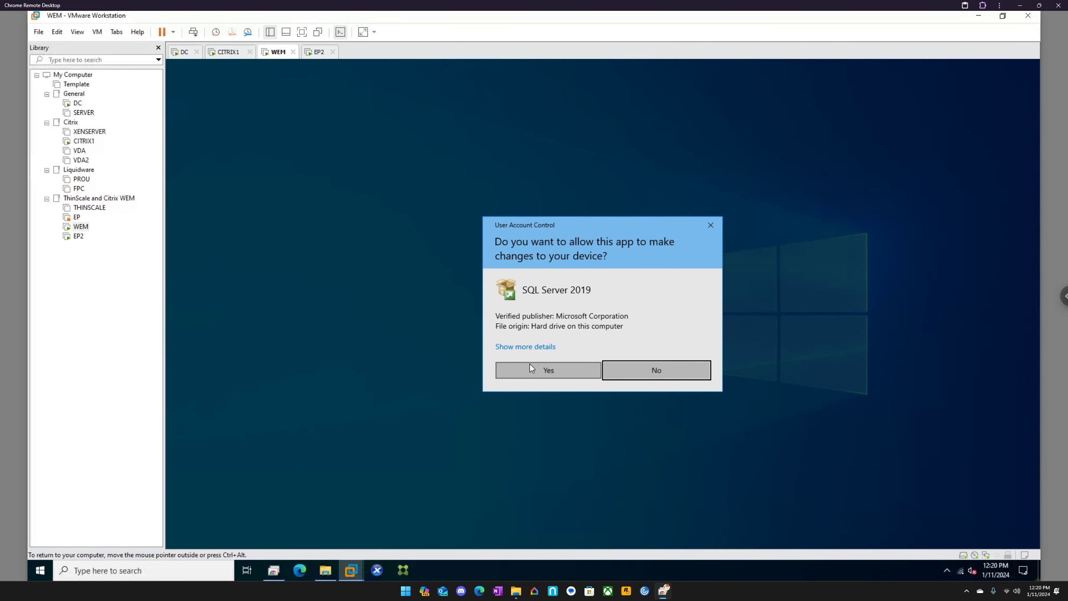
{"action": "left_click", "coordinate": [530, 366]}
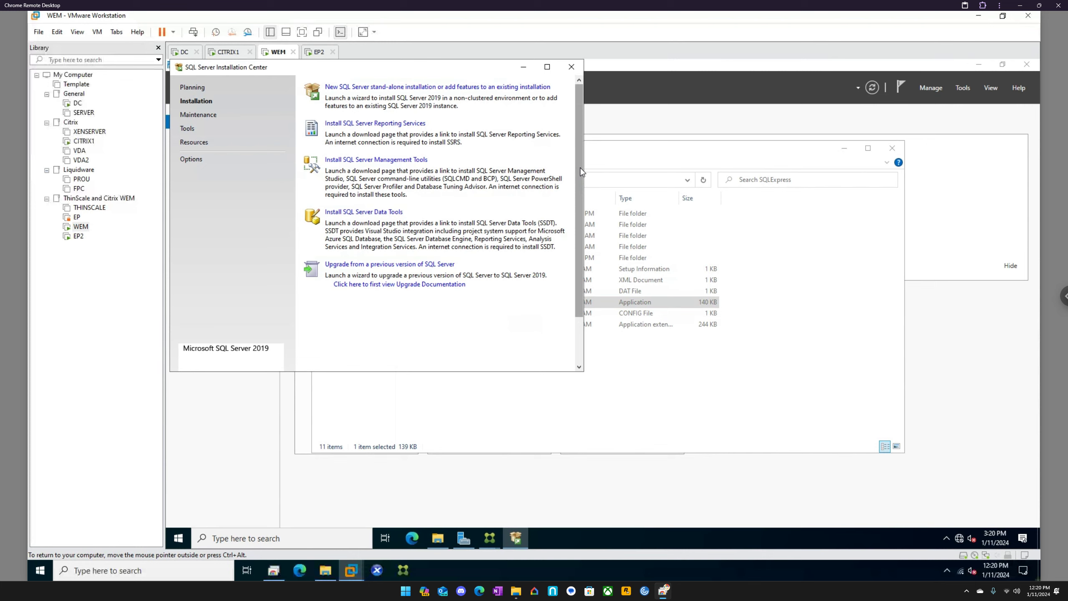
{"action": "left_click", "coordinate": [371, 90]}
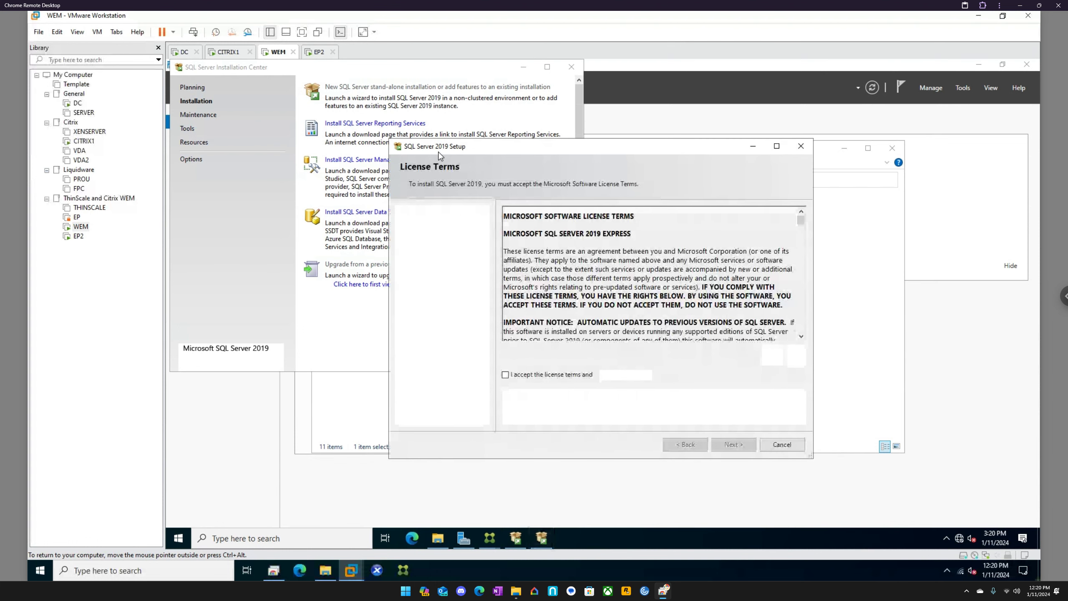
Step: Accept the SQL Server 2019 license terms and advance through the Microsoft Update and Product Updates pages, leaving Microsoft Update off
{"action": "left_click", "coordinate": [519, 376]}
{"action": "left_click", "coordinate": [732, 445]}
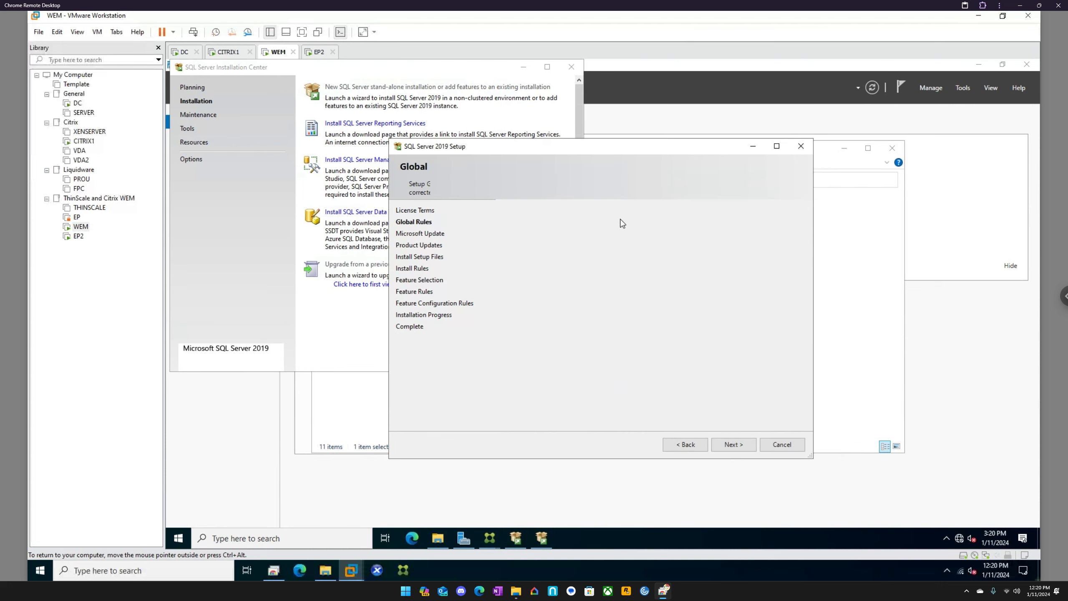
{"action": "left_click", "coordinate": [735, 446]}
{"action": "left_click", "coordinate": [559, 216]}
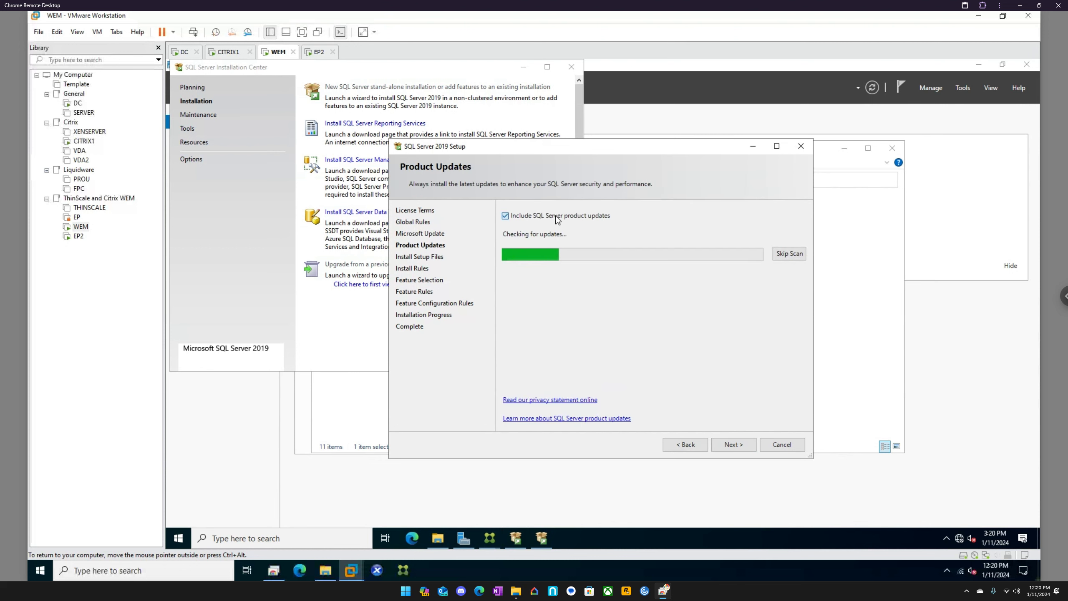
{"action": "left_click", "coordinate": [735, 444]}
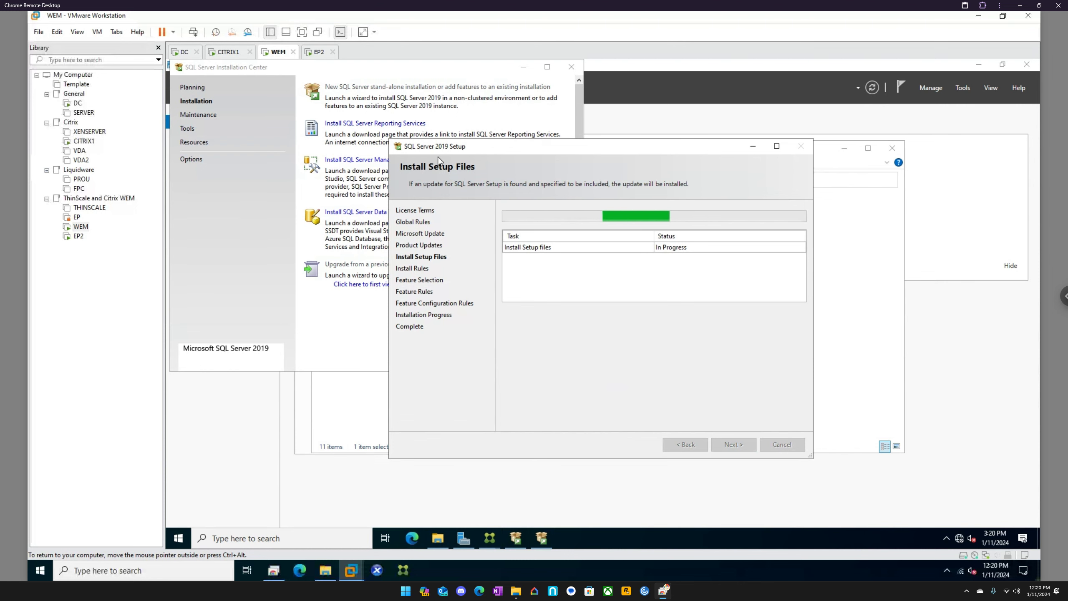
Step: On EP2, run the Citrix Workspace Environment Management Agent installer as administrator, agree to the license terms and start the installation
{"action": "left_click", "coordinate": [320, 52]}
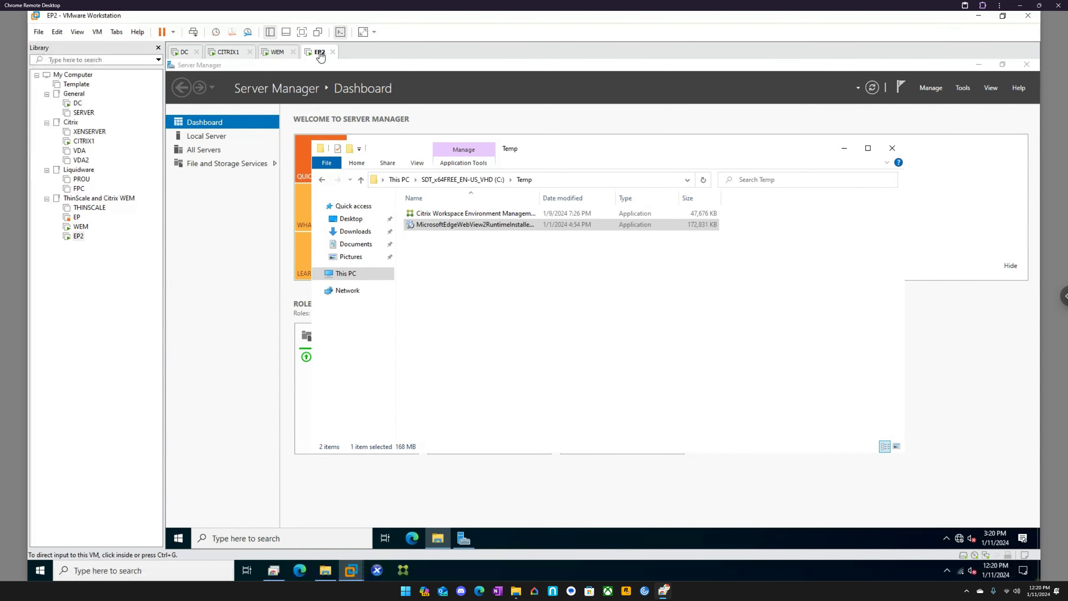
{"action": "left_click", "coordinate": [443, 214]}
{"action": "right_click", "coordinate": [441, 212]}
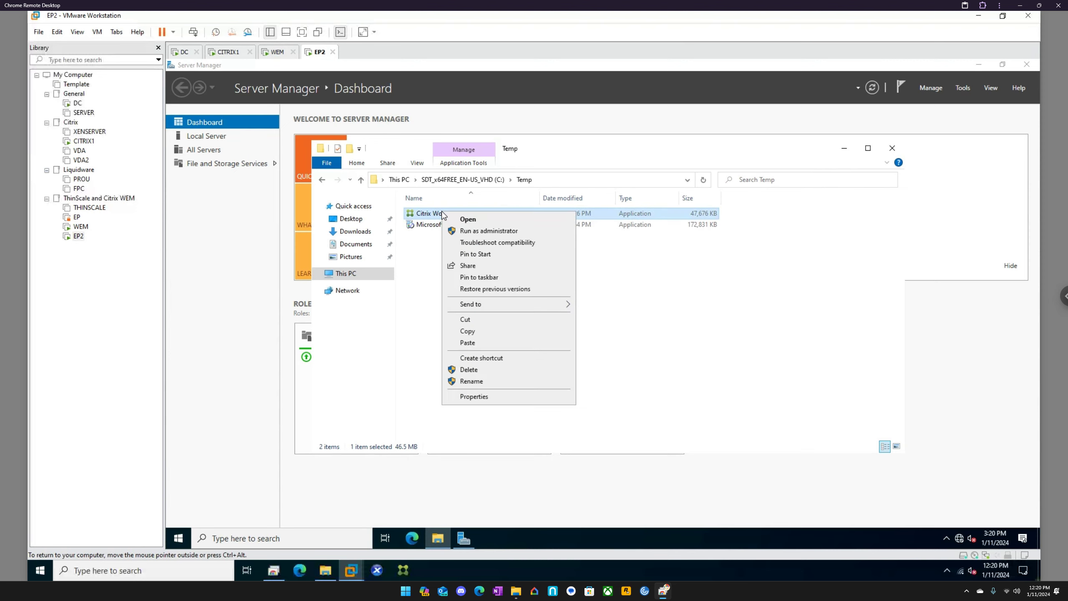
{"action": "left_click", "coordinate": [470, 236]}
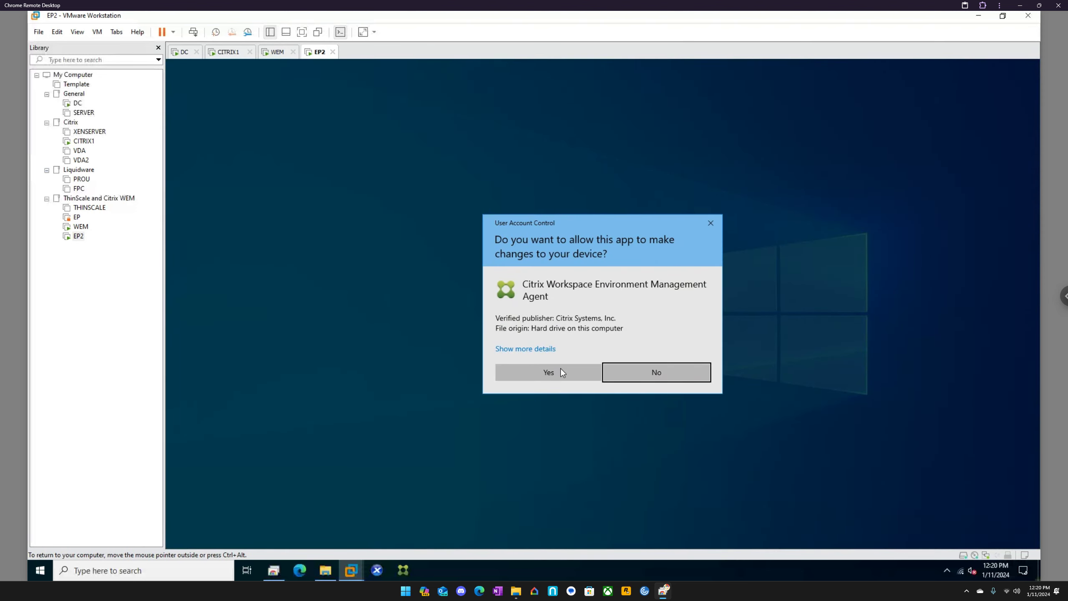
{"action": "left_click", "coordinate": [560, 371]}
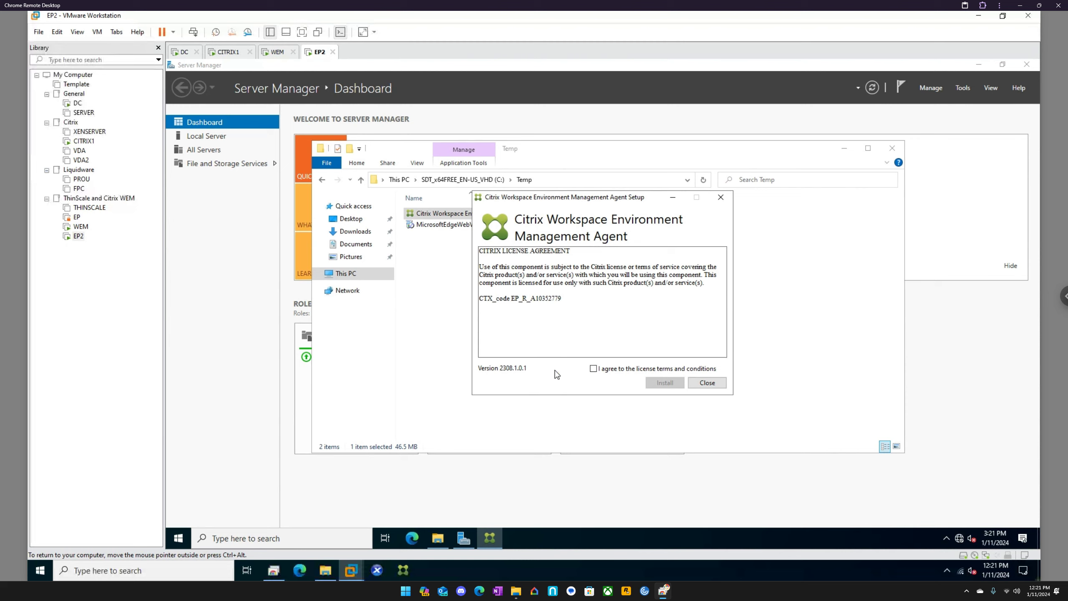
{"action": "left_click", "coordinate": [593, 368]}
{"action": "left_click", "coordinate": [663, 384]}
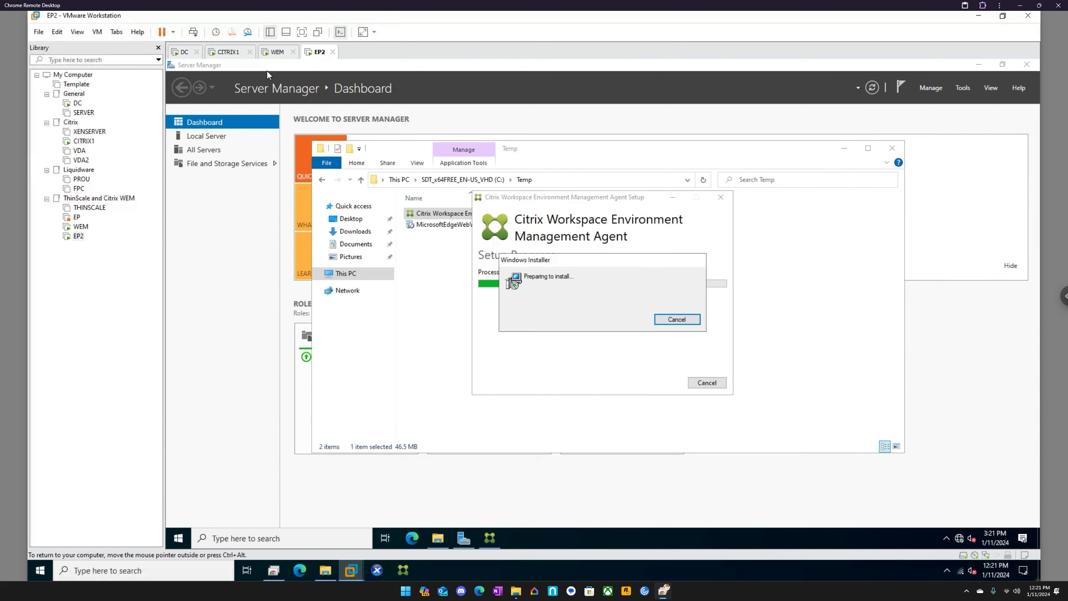
Step: On WEM, advance SQL Server 2019 Setup through Database Engine Configuration with default features, named instance SQLExpress, default service accounts and Windows authentication mode
{"action": "left_click", "coordinate": [274, 52]}
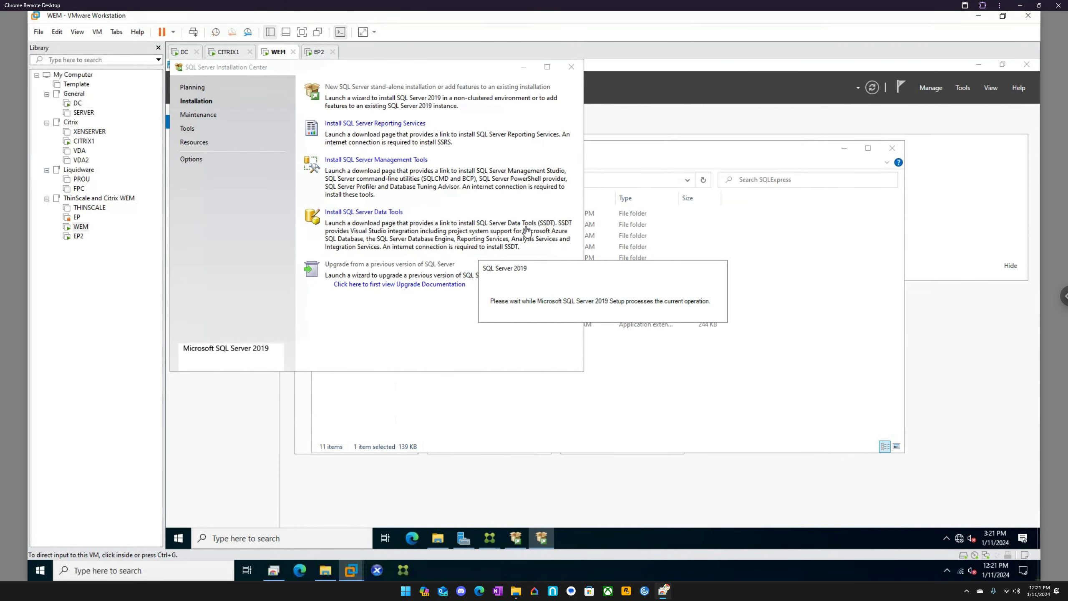
{"action": "left_click", "coordinate": [318, 52]}
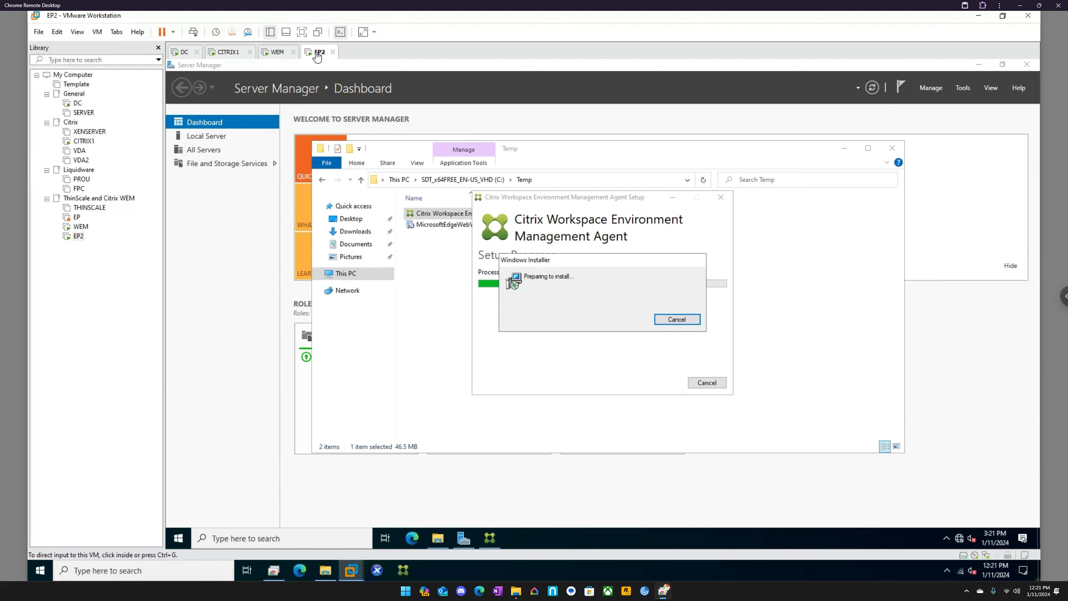
{"action": "left_click", "coordinate": [274, 56]}
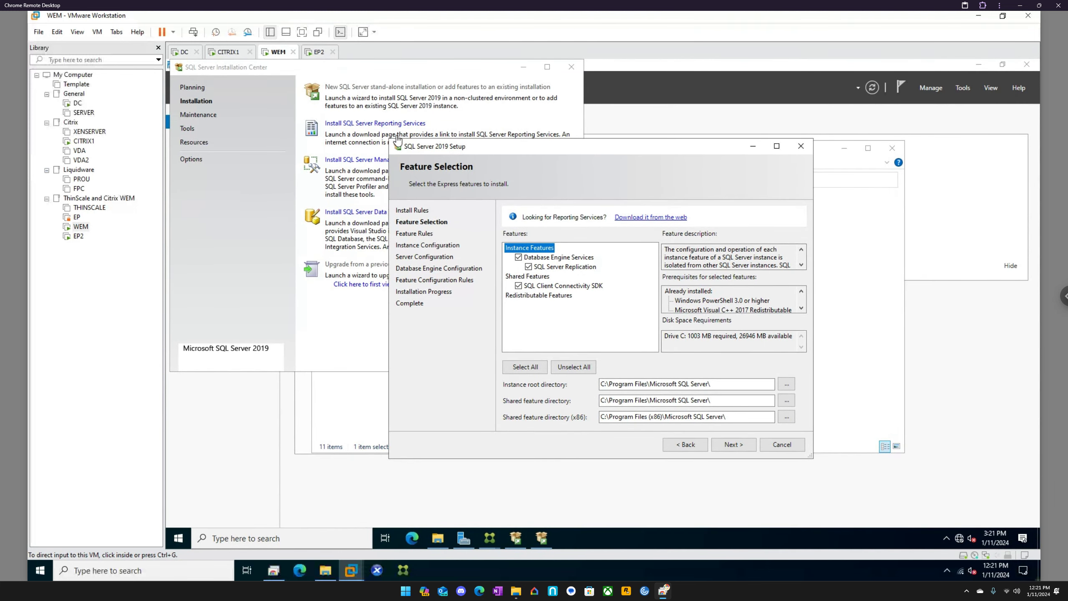
{"action": "left_click", "coordinate": [729, 452]}
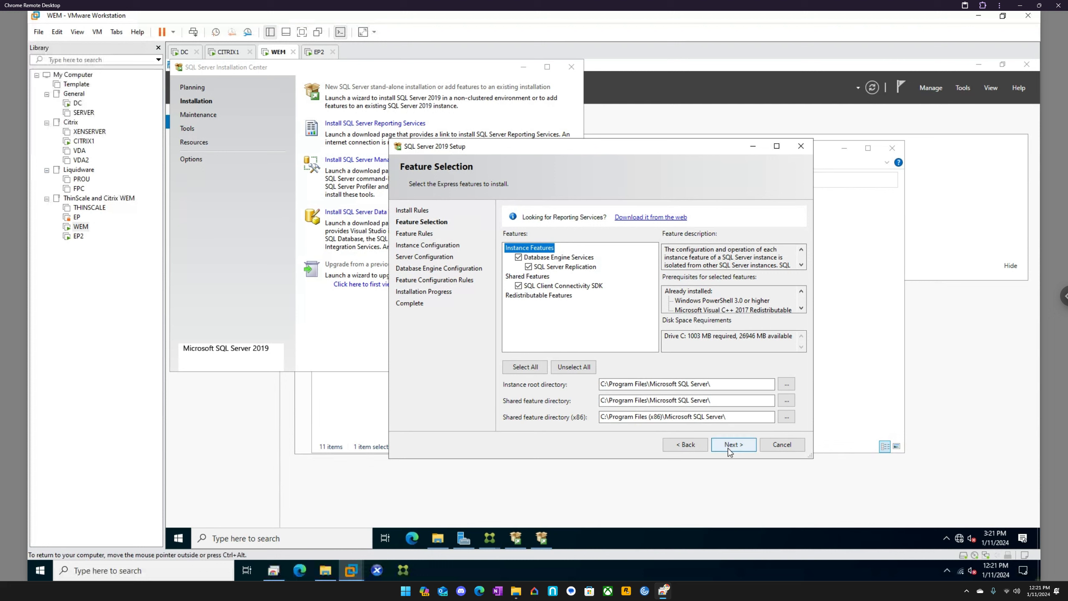
{"action": "left_click", "coordinate": [729, 451]}
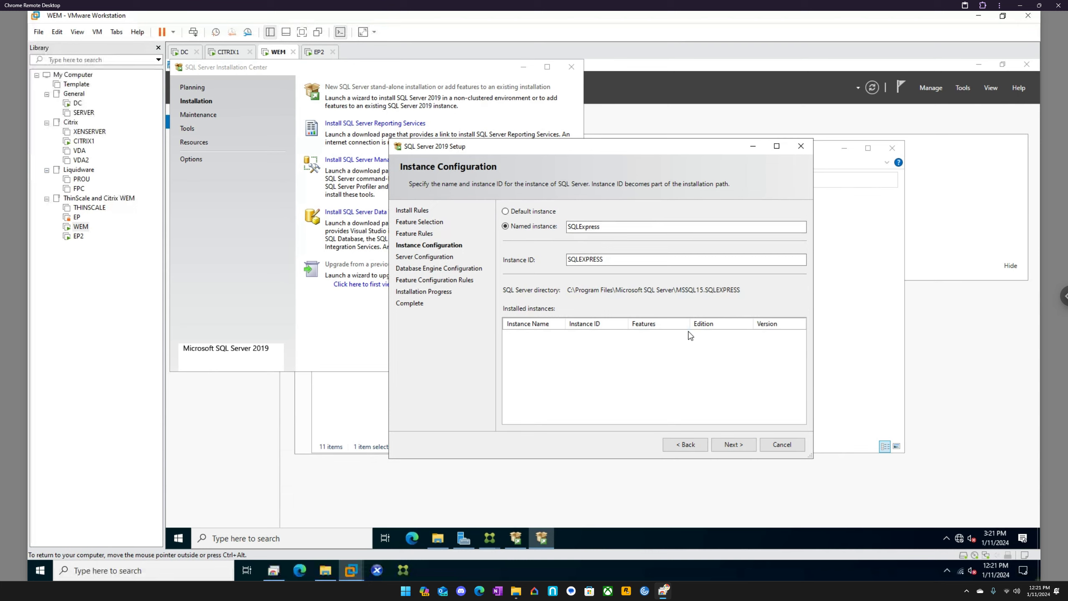
{"action": "left_click", "coordinate": [733, 445]}
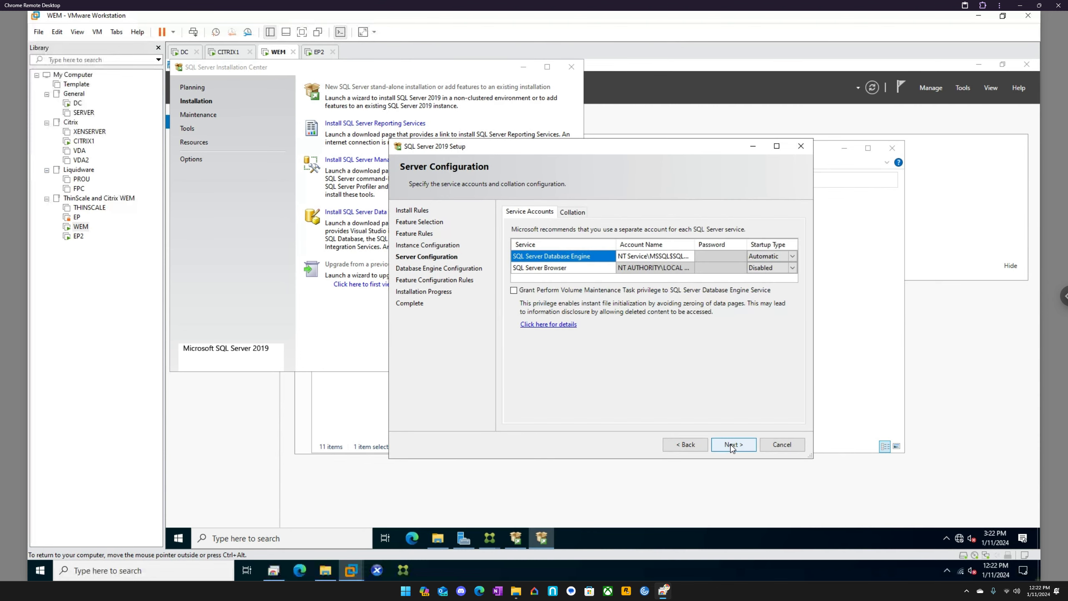
{"action": "left_click", "coordinate": [732, 446]}
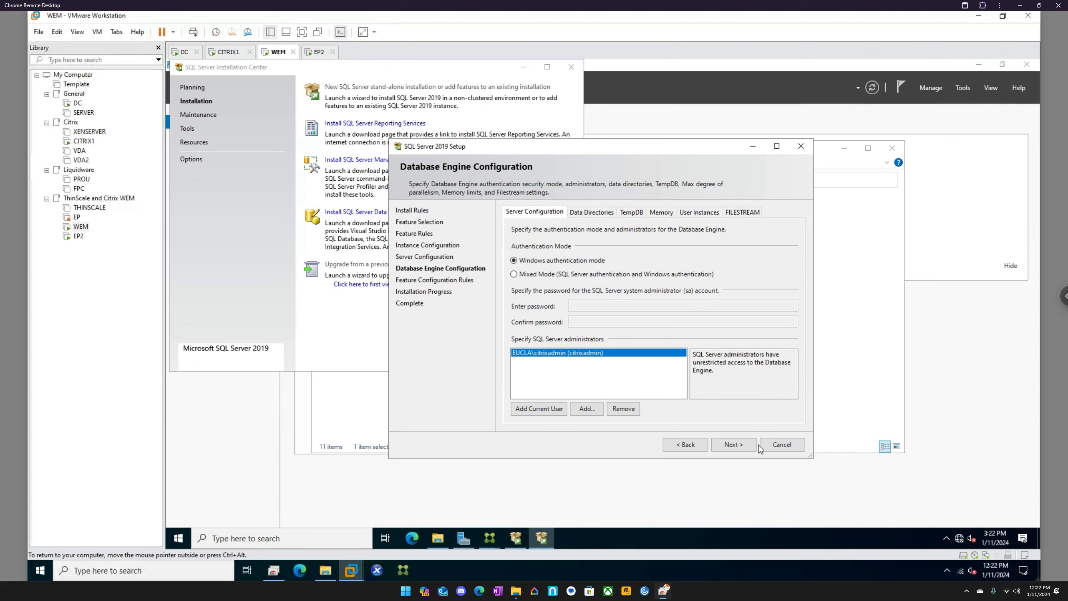
{"action": "left_click", "coordinate": [741, 447]}
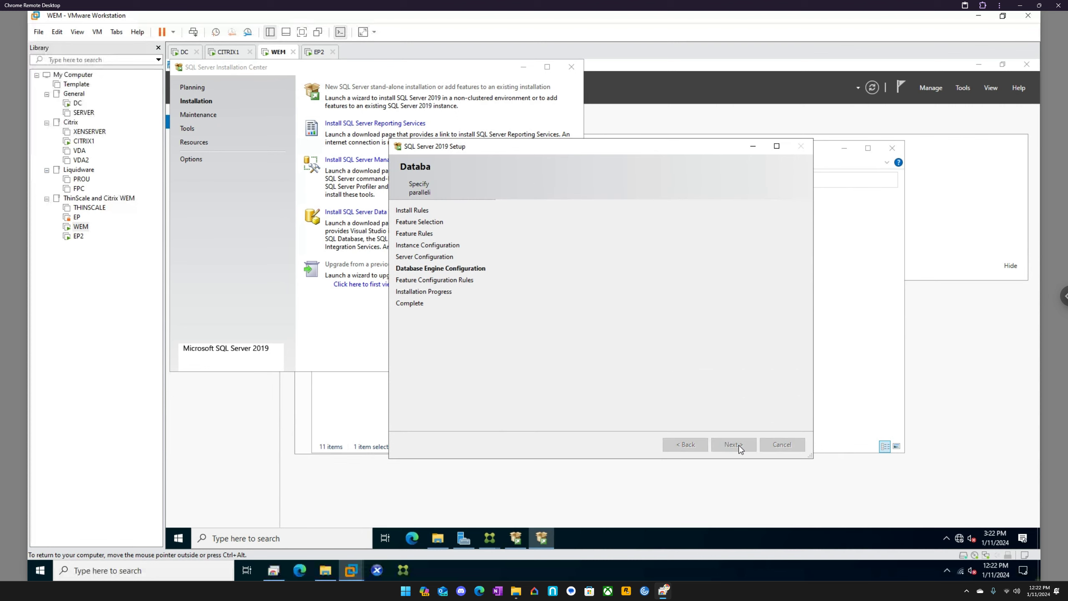
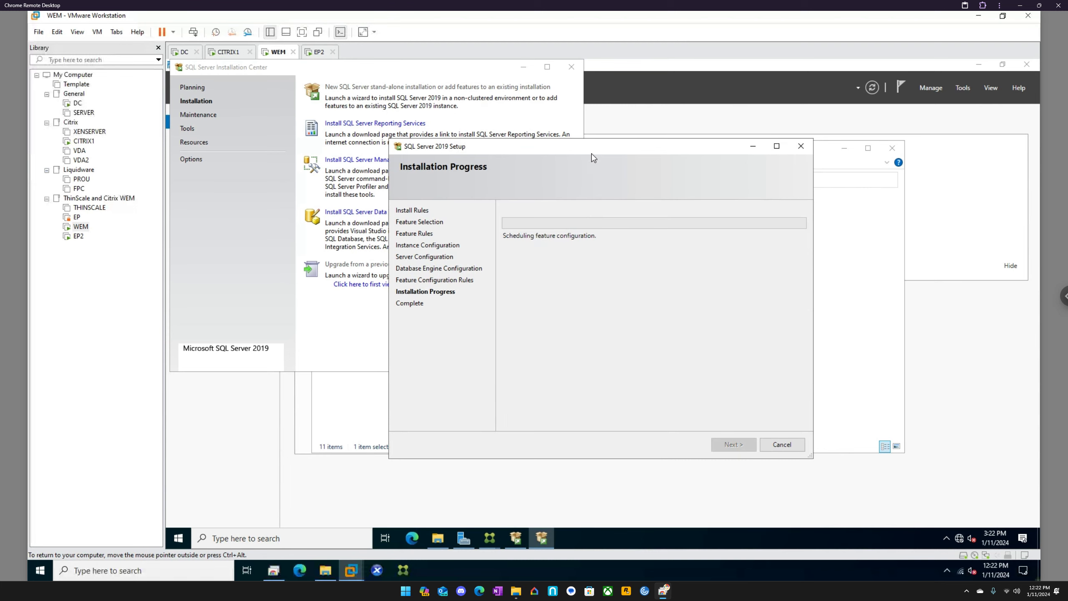
Step: On EP2, advance the Workspace Environment Management Agent setup with the default destination folder and choose On-premises Deployment
{"action": "left_click", "coordinate": [318, 51]}
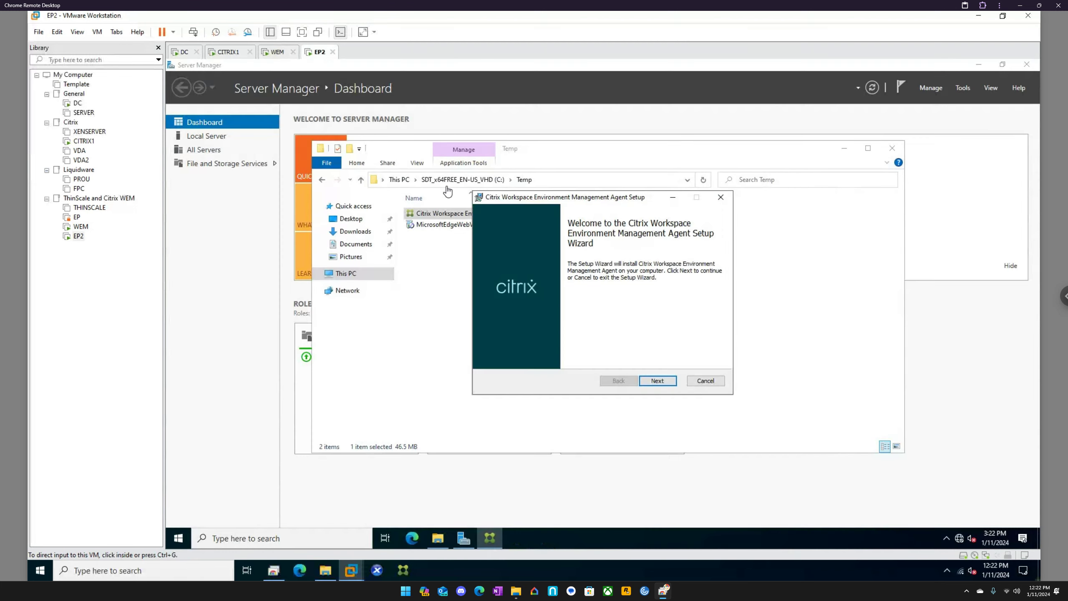
{"action": "left_click", "coordinate": [658, 381]}
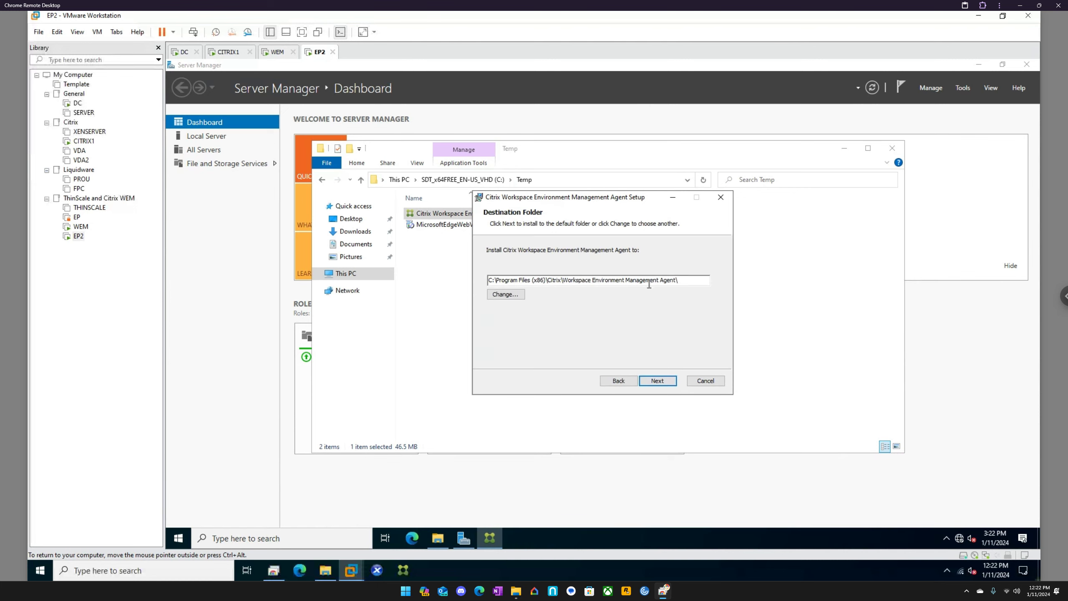
{"action": "left_click", "coordinate": [672, 381]}
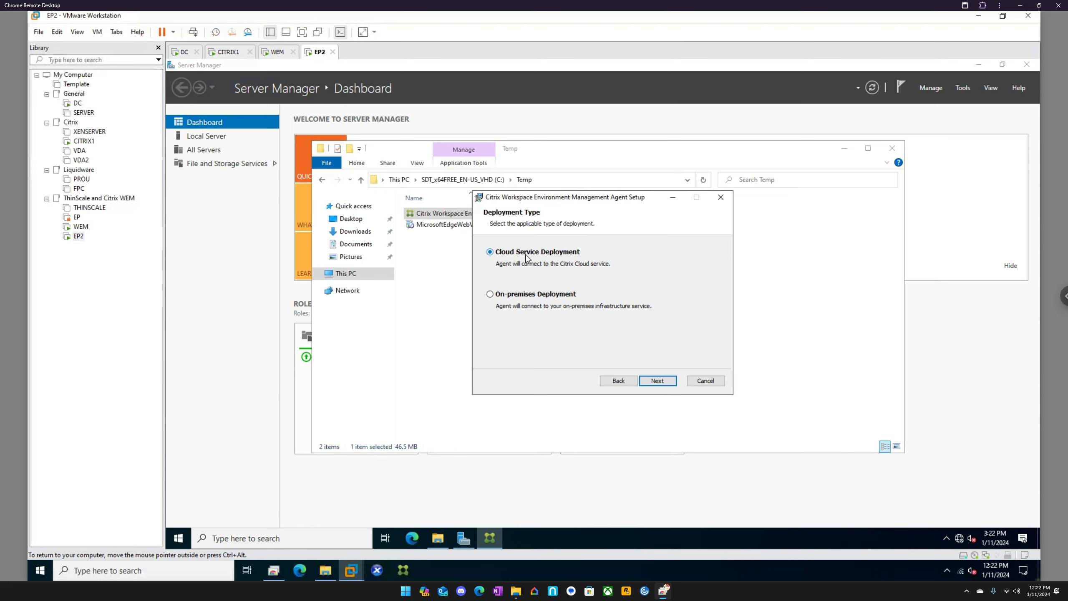
{"action": "left_click", "coordinate": [553, 297]}
{"action": "left_click", "coordinate": [662, 385]}
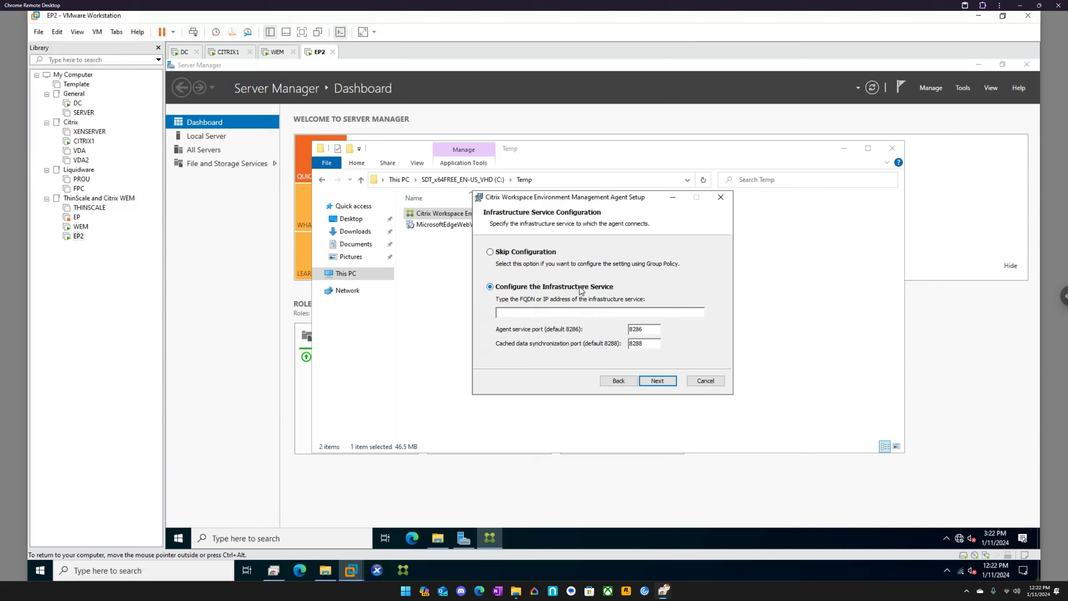
Step: Open a command prompt on EP2 and ping the host wem to check its name resolution and reachability
{"action": "left_click", "coordinate": [343, 539]}
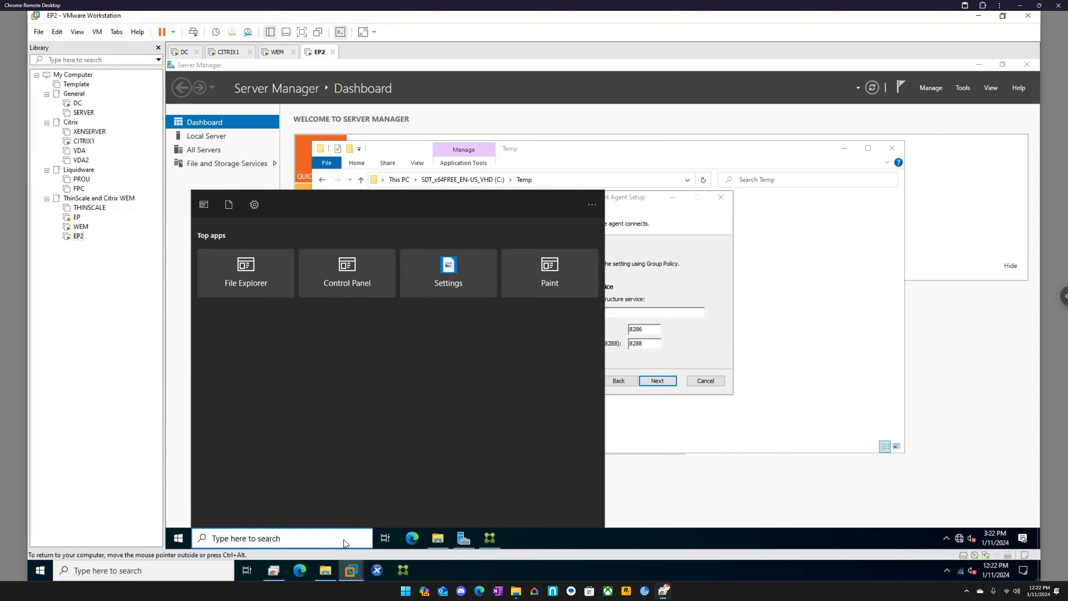
{"action": "type", "text": "cmd"}
{"action": "key", "text": "Return"}
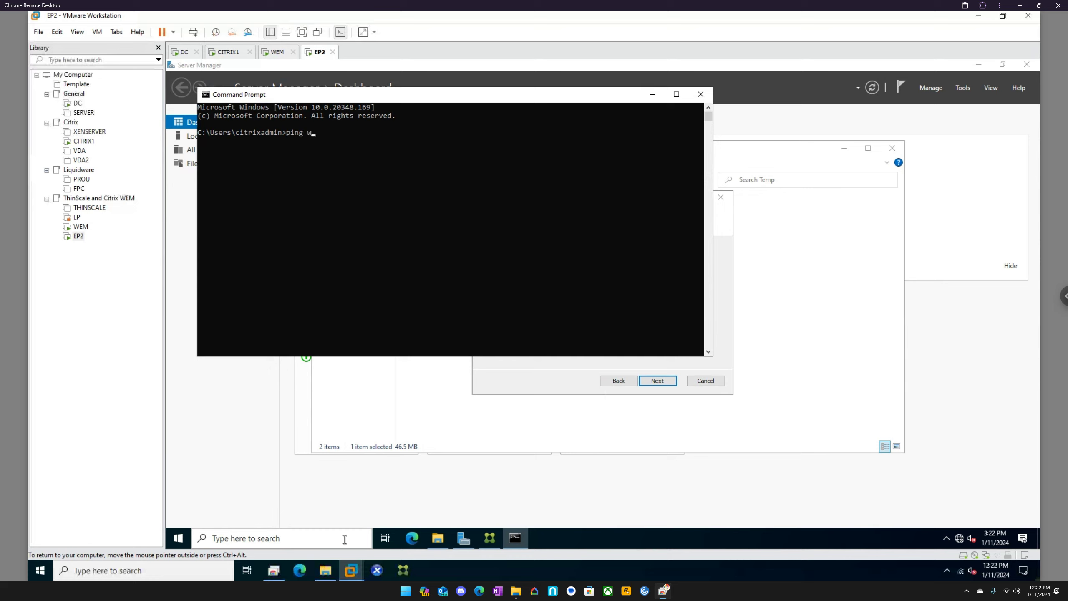
{"action": "type", "text": "ping wem"}
{"action": "key", "text": "Return"}
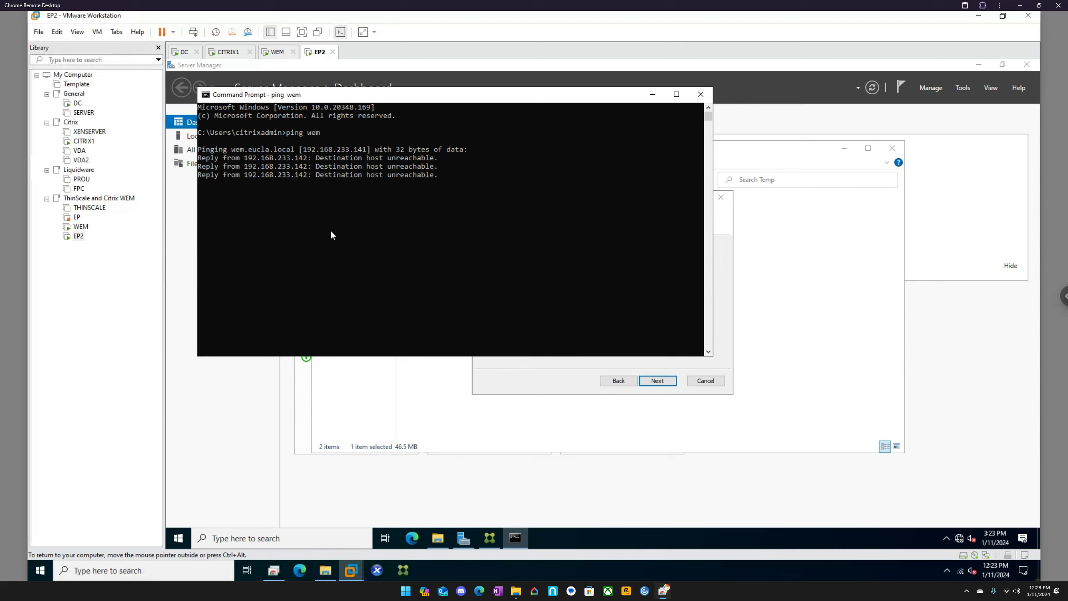
Step: On WEM, open a command prompt, run ipconfig and select the server's IPv4 address in the output
{"action": "left_click", "coordinate": [284, 55]}
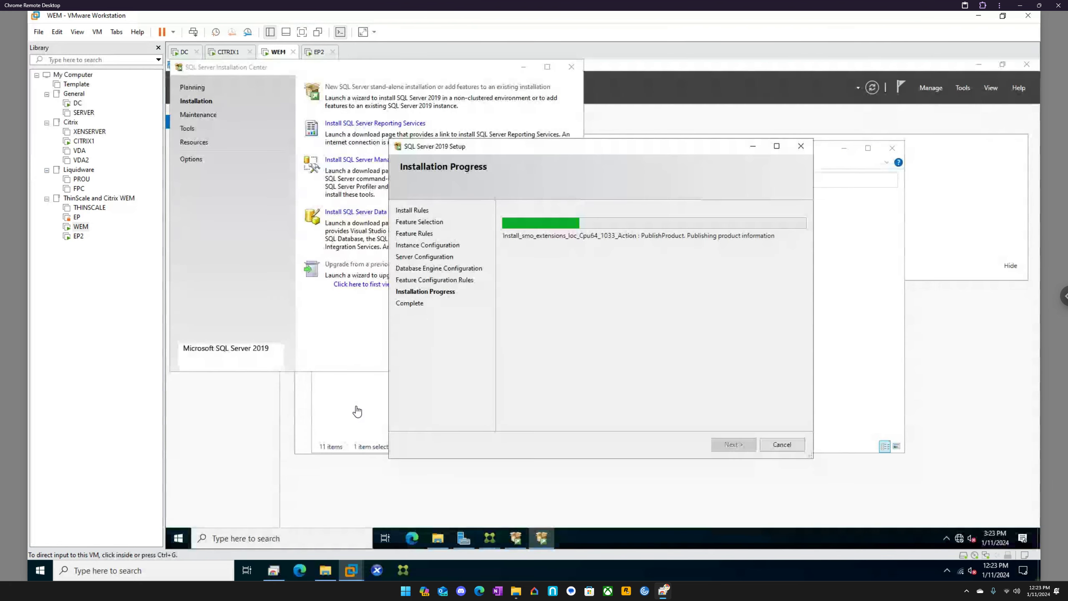
{"action": "left_click", "coordinate": [257, 538]}
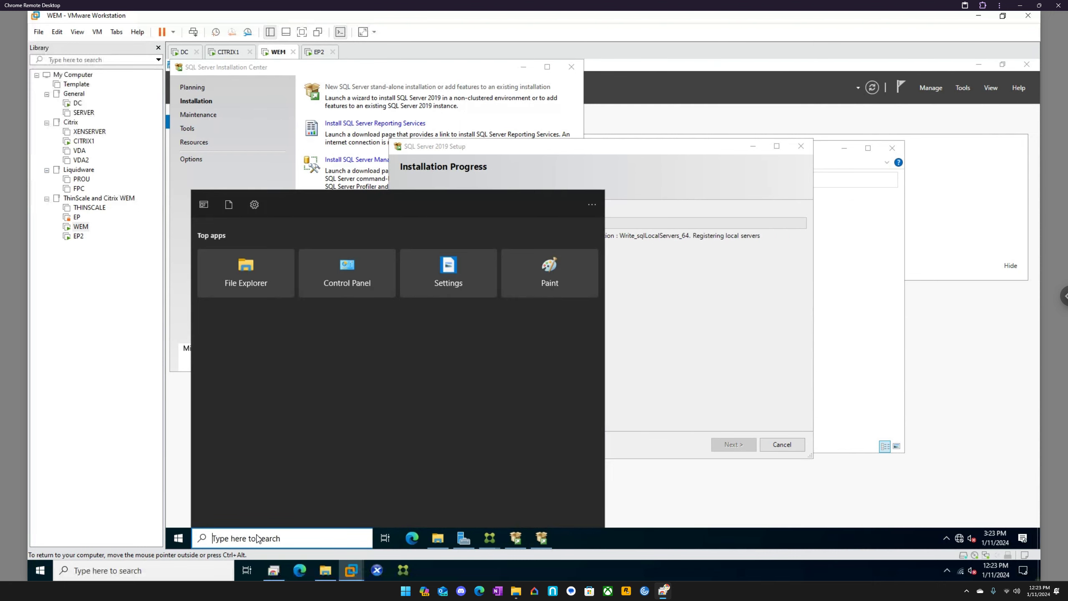
{"action": "type", "text": "cmd"}
{"action": "key", "text": "Return"}
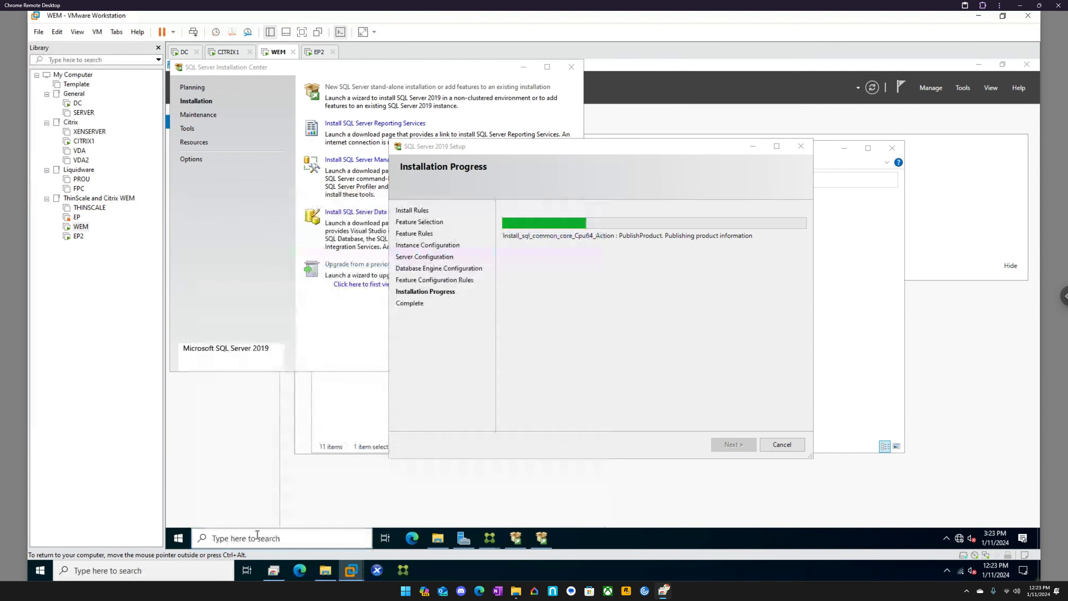
{"action": "type", "text": "ipconfig"}
{"action": "key", "text": "Return"}
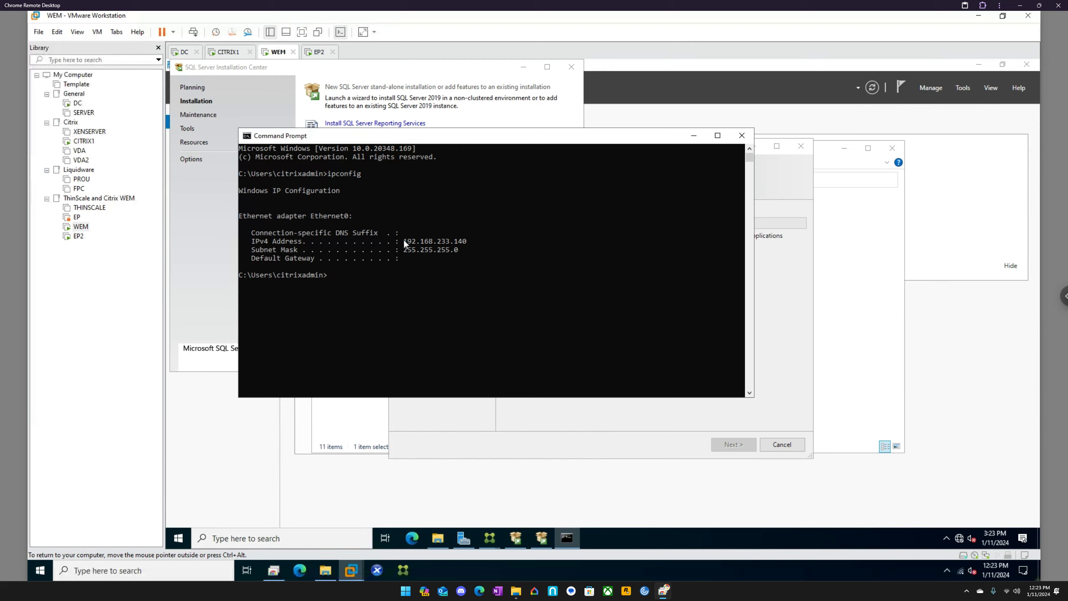
{"action": "left_click_drag", "start_coordinate": [404, 241], "coordinate": [450, 241]}
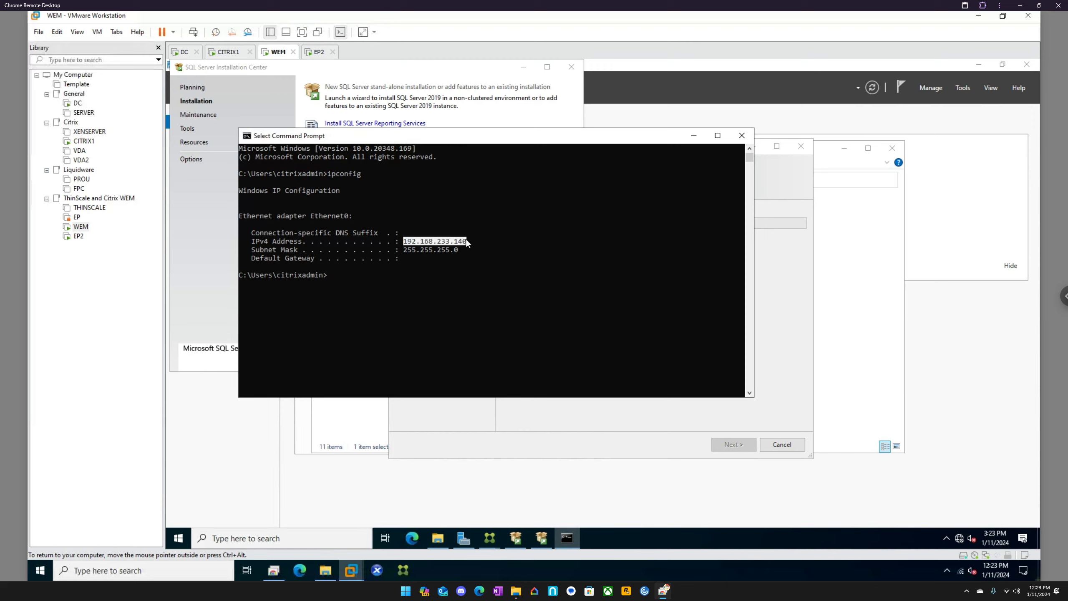
Step: On EP2, enter the WEM server's IP address as the infrastructure service, keep the default ports and advanced settings, and start the agent installation
{"action": "left_click", "coordinate": [317, 52]}
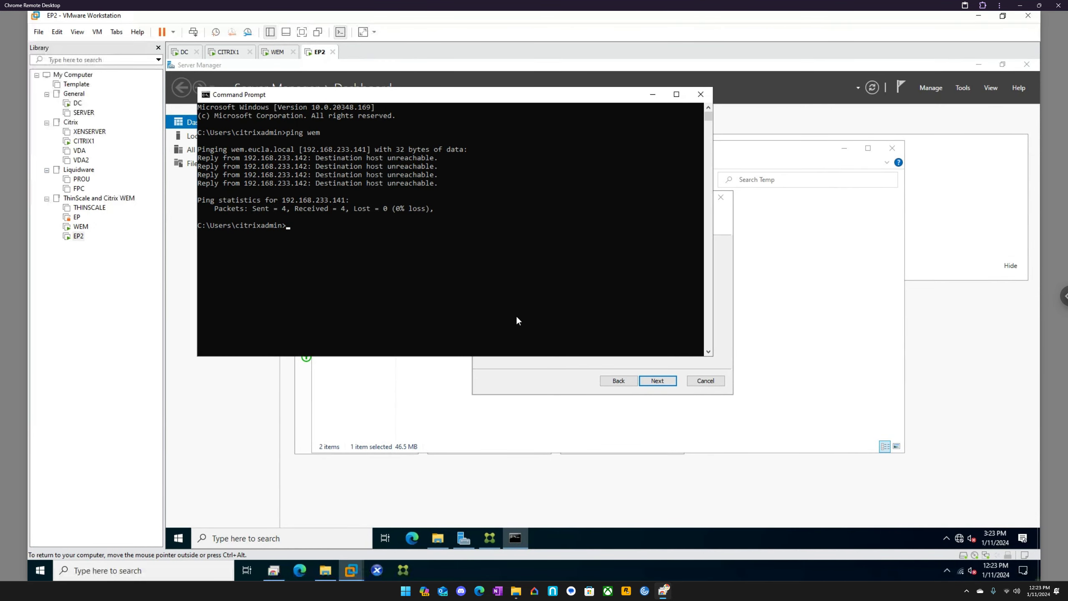
{"action": "left_click", "coordinate": [579, 358]}
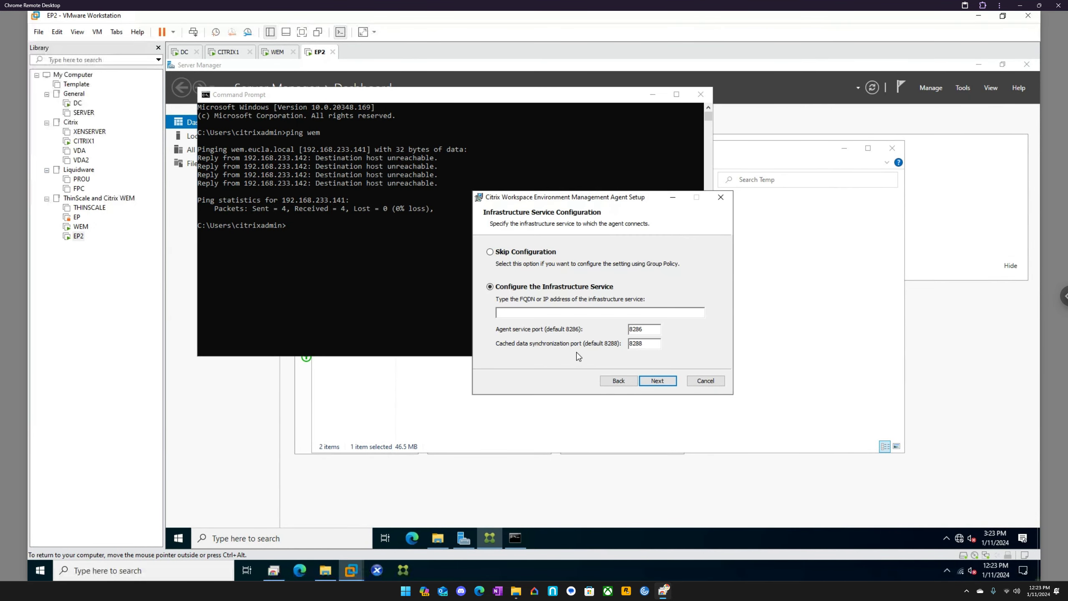
{"action": "left_click", "coordinate": [551, 313]}
{"action": "type", "text": "192.168.233.140"}
{"action": "left_click", "coordinate": [657, 381]}
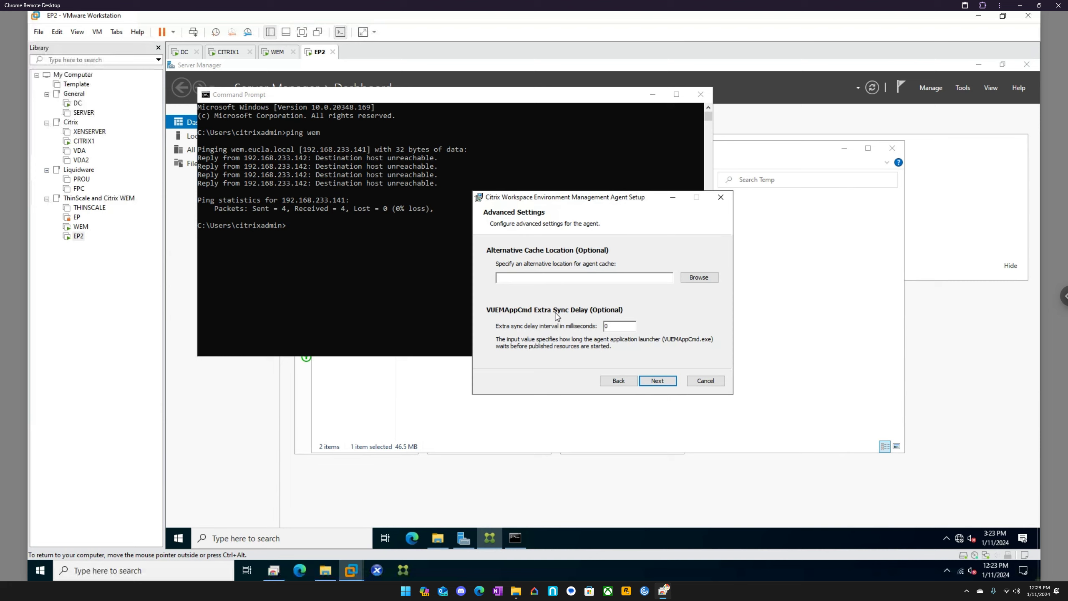
{"action": "left_click", "coordinate": [652, 384]}
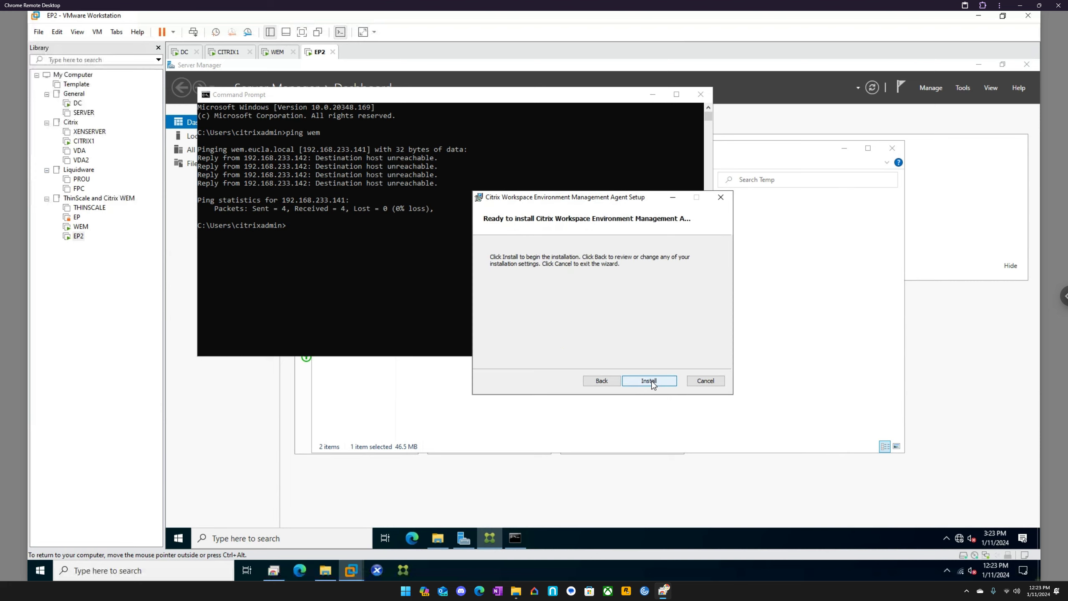
{"action": "left_click", "coordinate": [651, 381]}
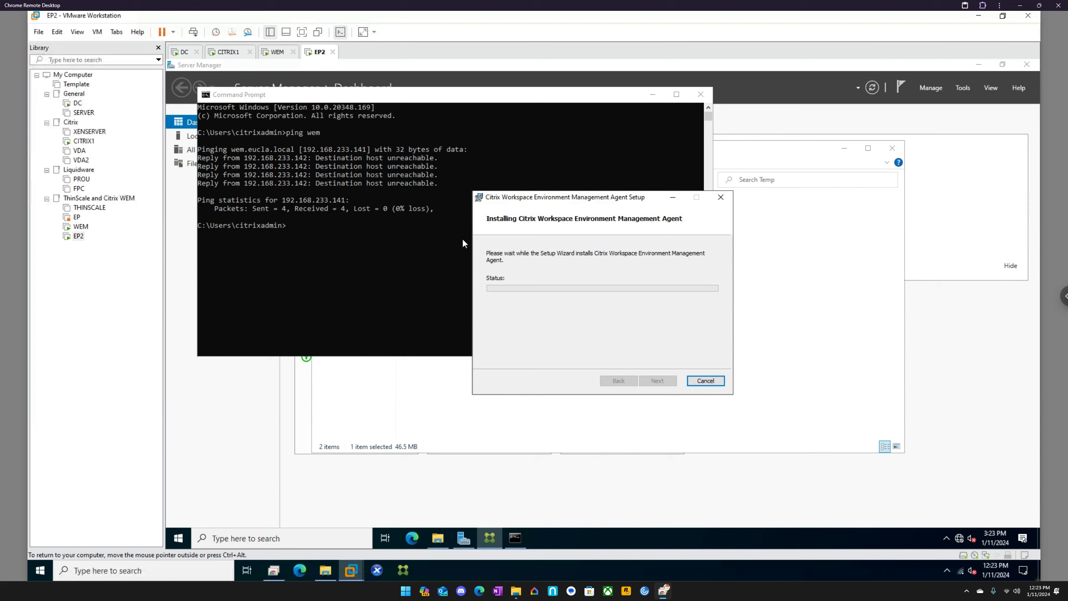
Step: On DC, open DNS Manager and display the eucla.local zone under the DC server's Forward Lookup Zones
{"action": "left_click", "coordinate": [184, 52]}
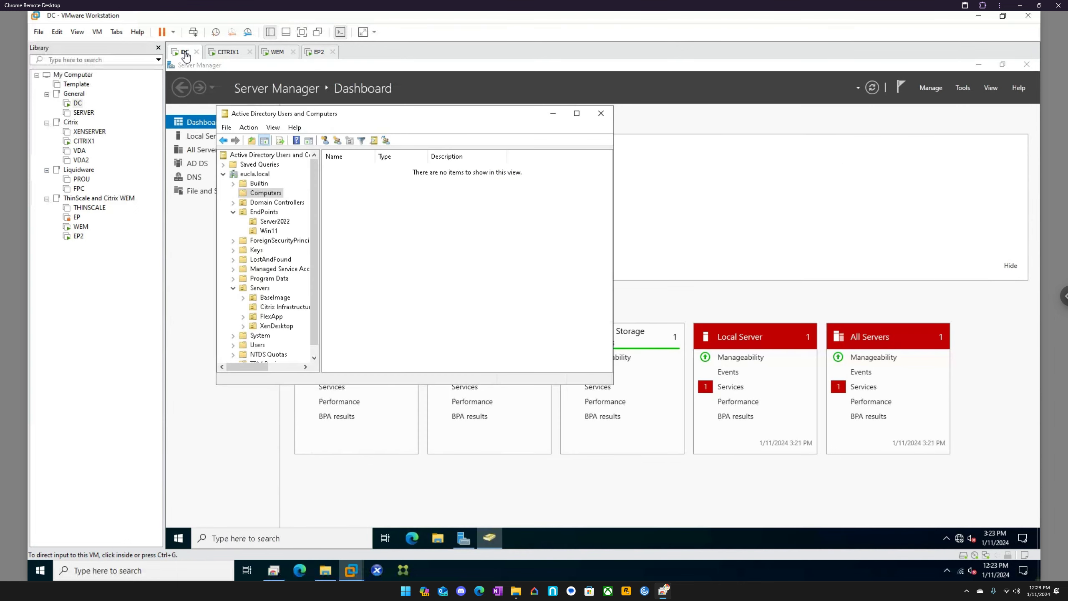
{"action": "left_click", "coordinate": [231, 538]}
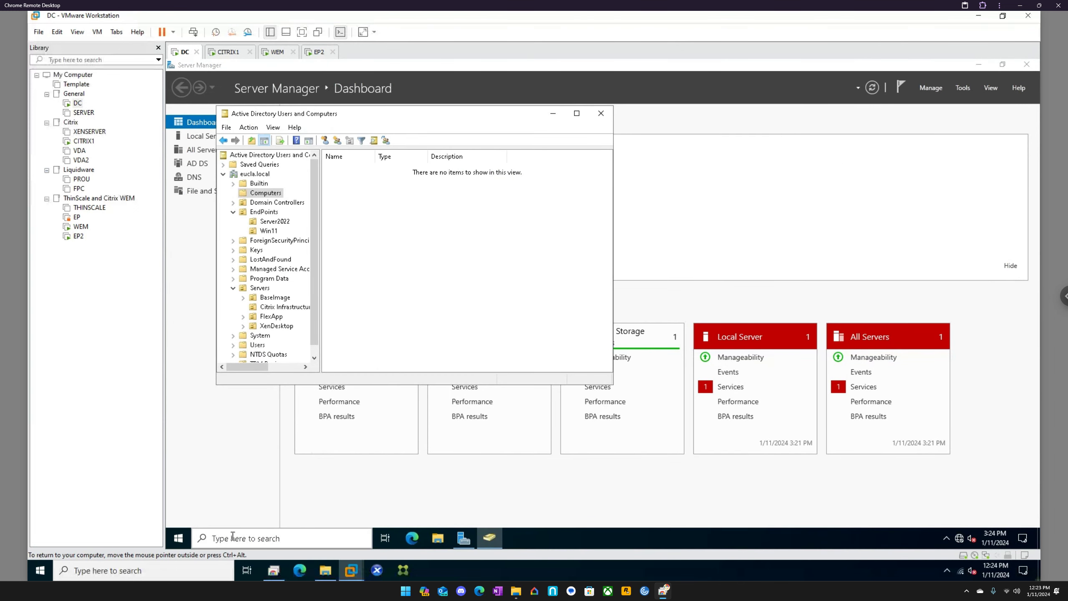
{"action": "type", "text": "dns"}
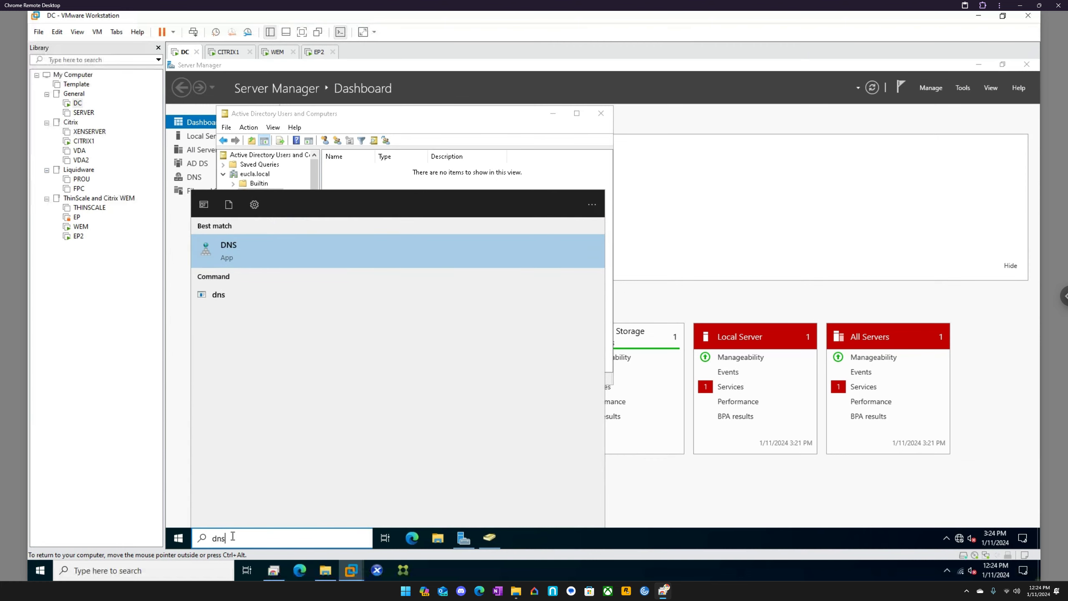
{"action": "key", "text": "Return"}
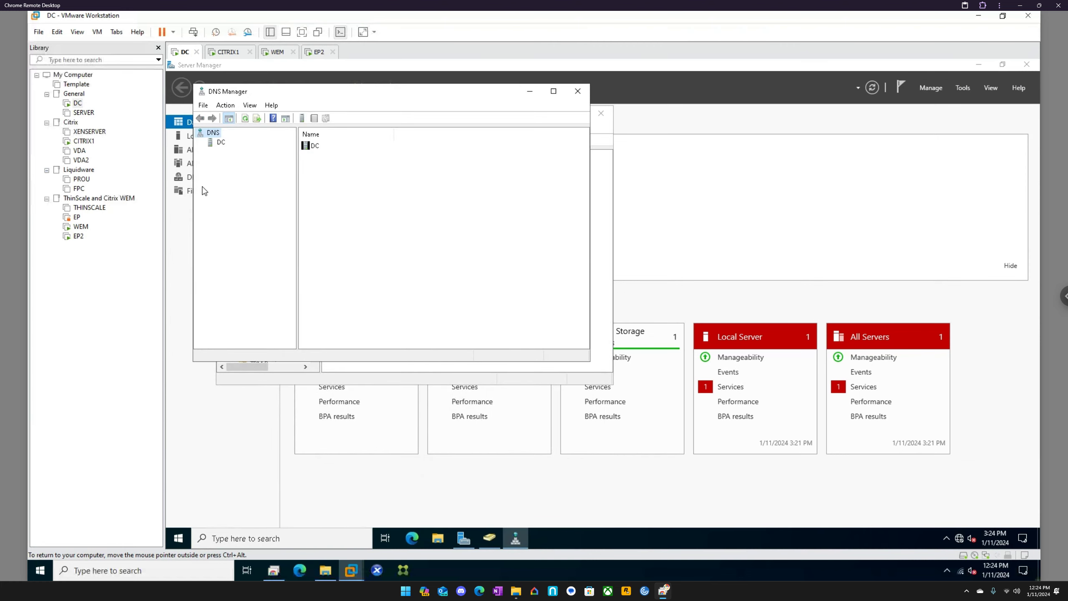
{"action": "left_click_drag", "start_coordinate": [306, 92], "coordinate": [529, 156]}
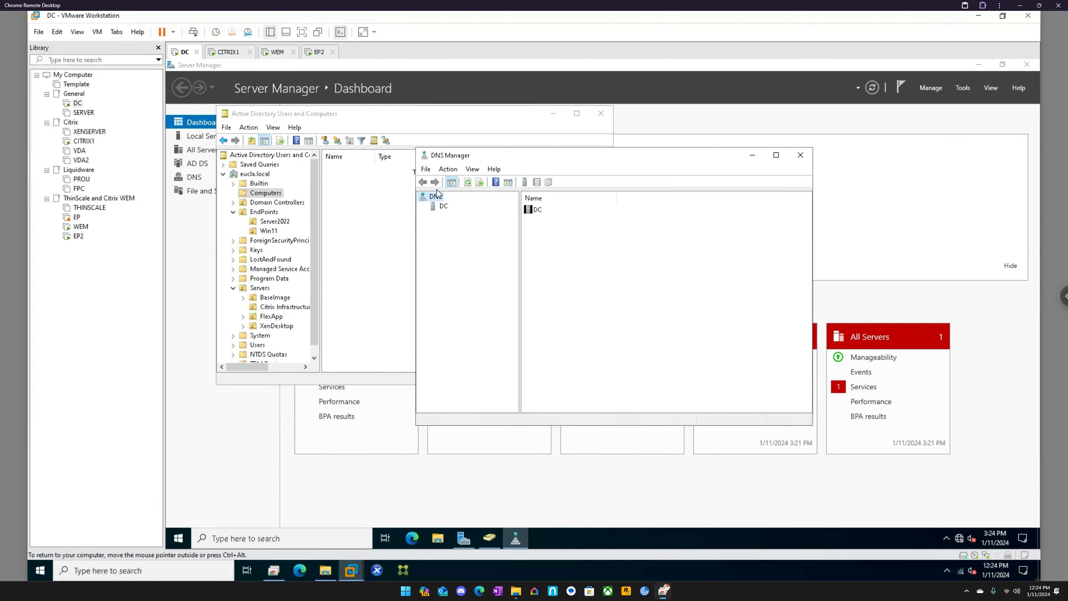
{"action": "left_click", "coordinate": [440, 207]}
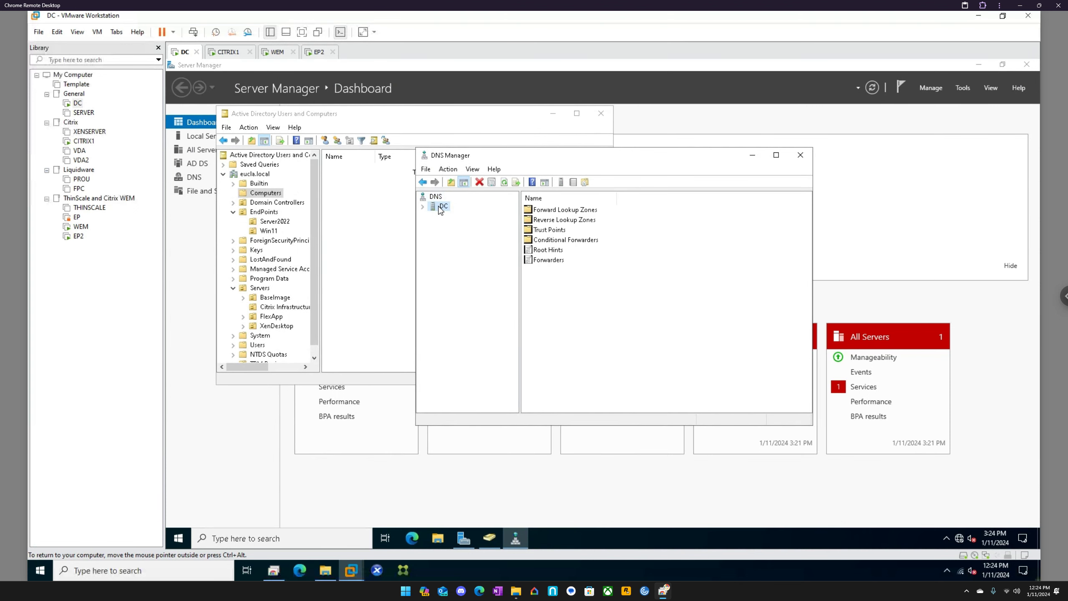
{"action": "left_click", "coordinate": [423, 206]}
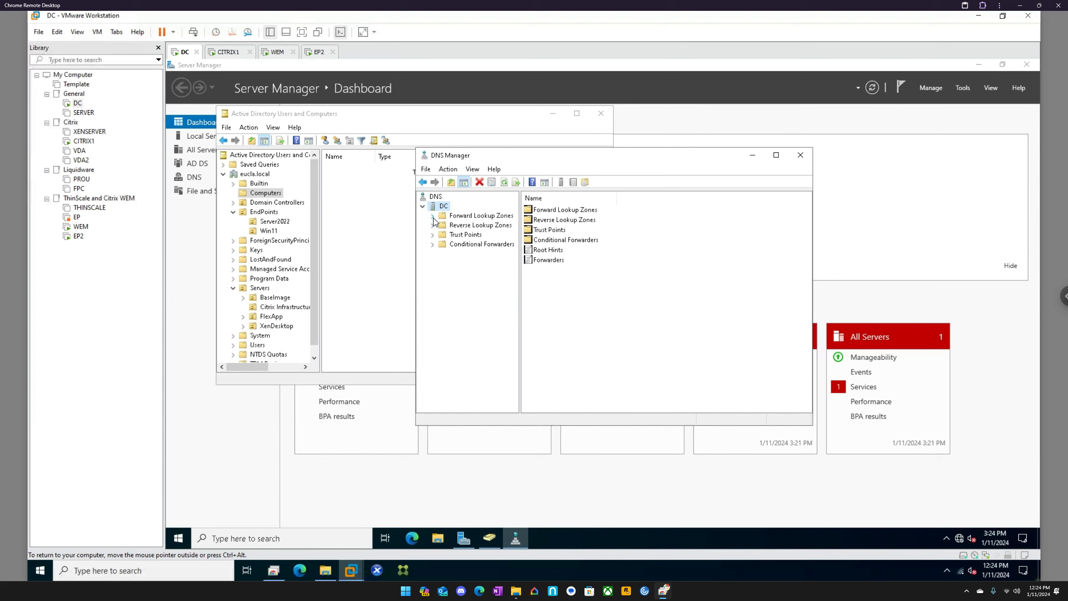
{"action": "left_click", "coordinate": [433, 217]}
{"action": "left_click", "coordinate": [443, 235]}
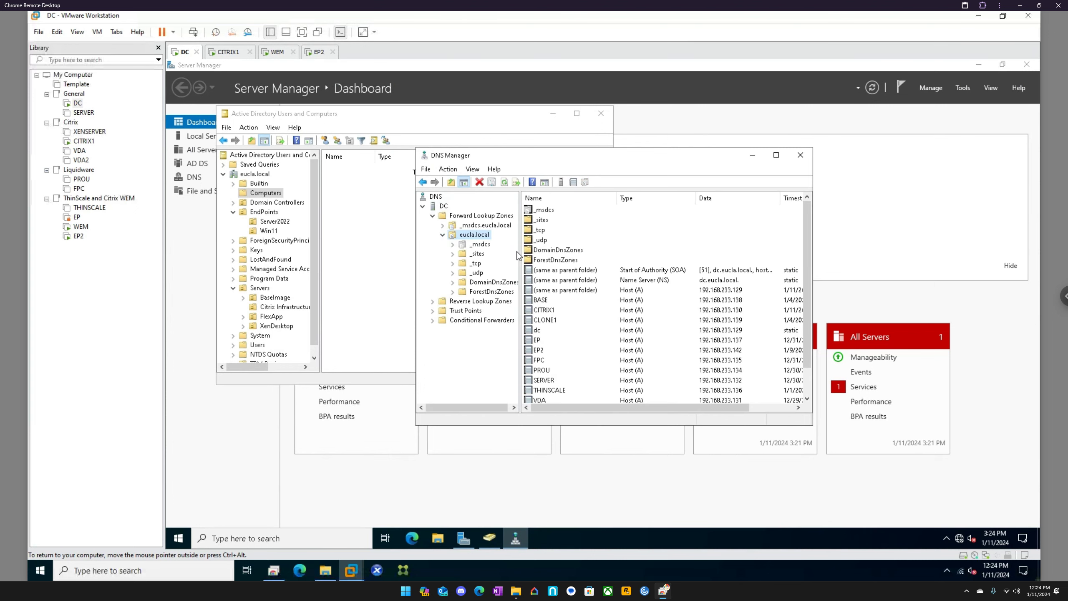
Step: Examine the subfolders of _msdcs.eucla.local and eucla.local and the Reverse Lookup Zones for WEM records
{"action": "left_click_drag", "start_coordinate": [520, 254], "coordinate": [555, 254]}
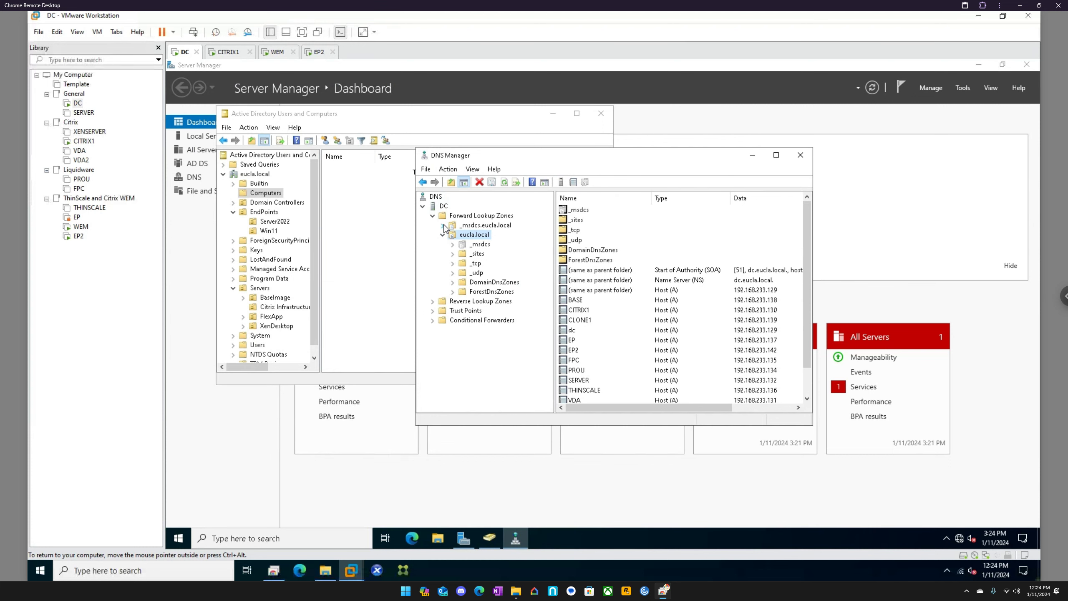
{"action": "left_click", "coordinate": [445, 228]}
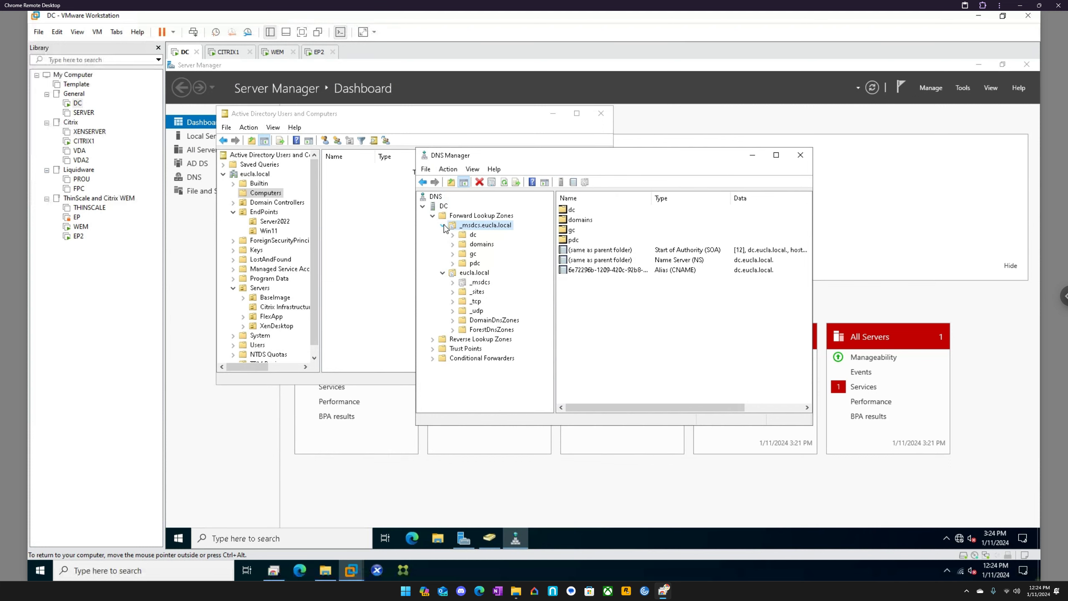
{"action": "left_click", "coordinate": [470, 237]}
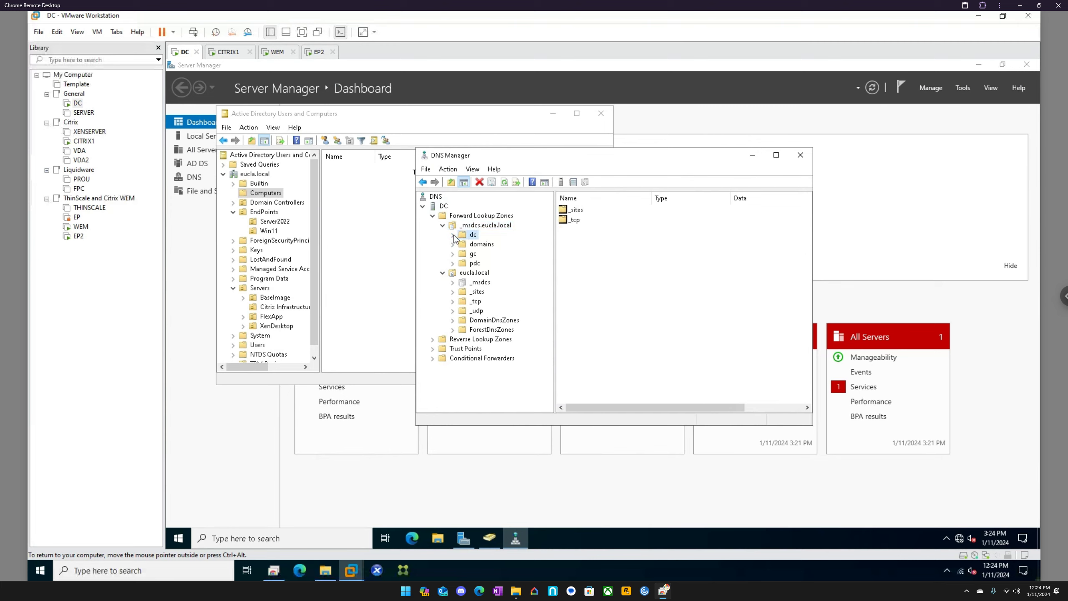
{"action": "left_click", "coordinate": [452, 236]}
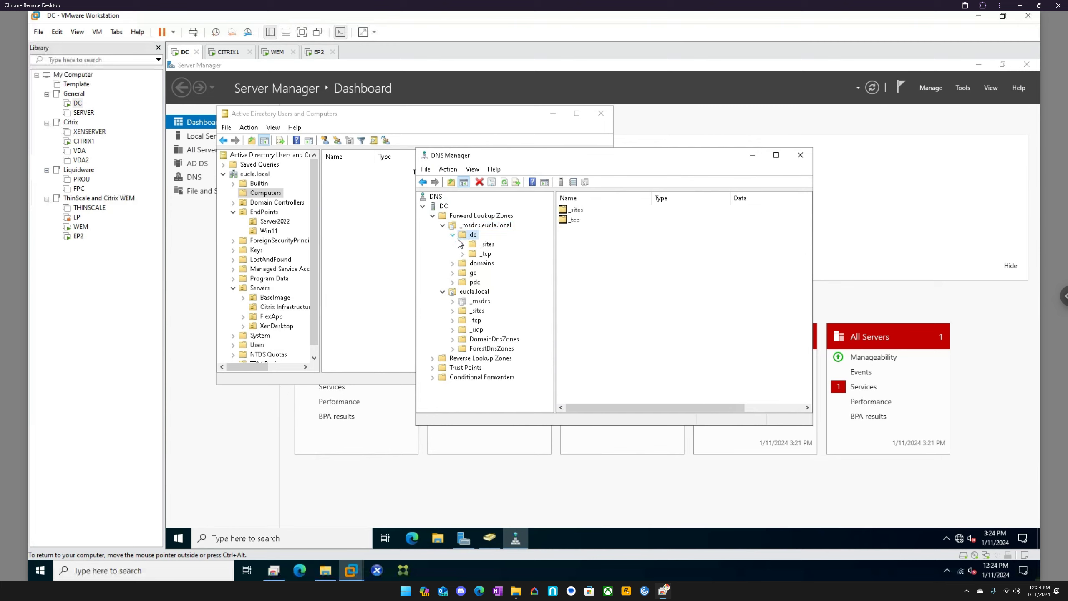
{"action": "left_click", "coordinate": [453, 264]}
{"action": "left_click", "coordinate": [452, 320]}
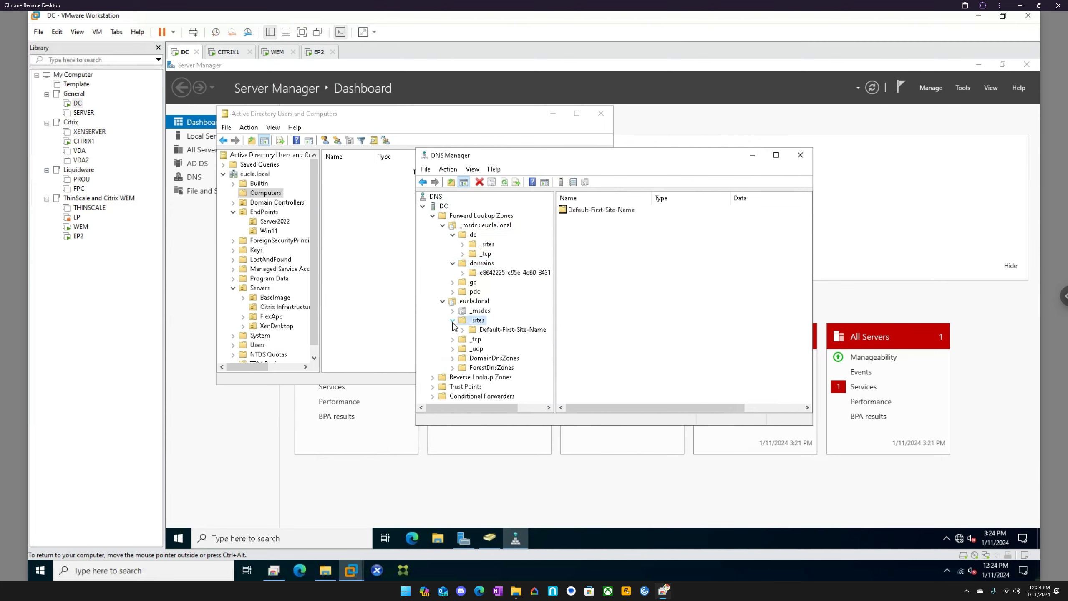
{"action": "left_click", "coordinate": [455, 341]}
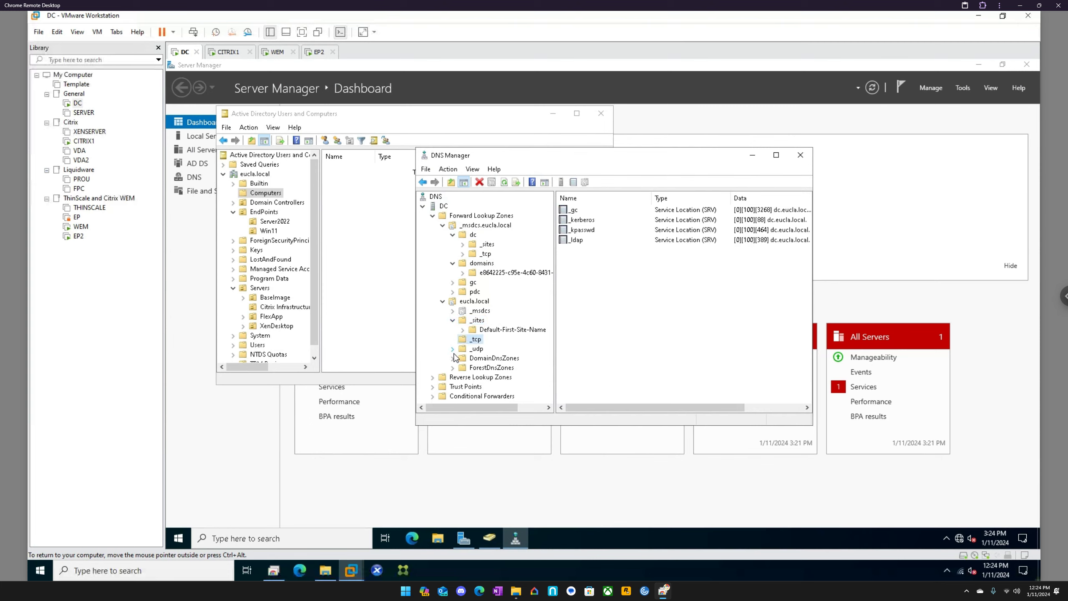
{"action": "left_click", "coordinate": [452, 357]}
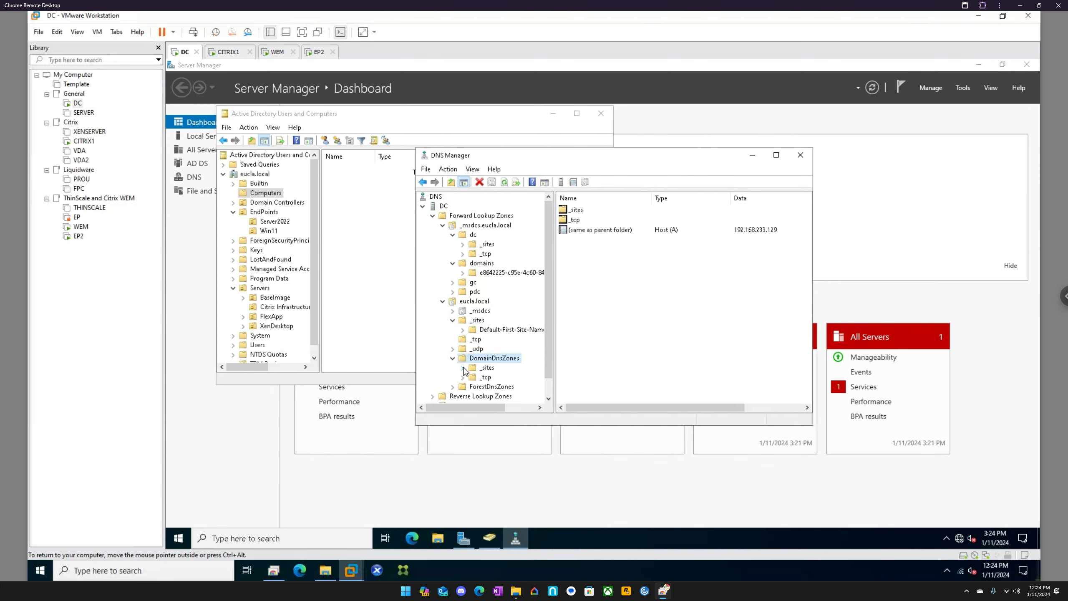
{"action": "scroll", "coordinate": [445, 370], "scroll_direction": "down", "scroll_amount": 1}
{"action": "left_click", "coordinate": [441, 378]}
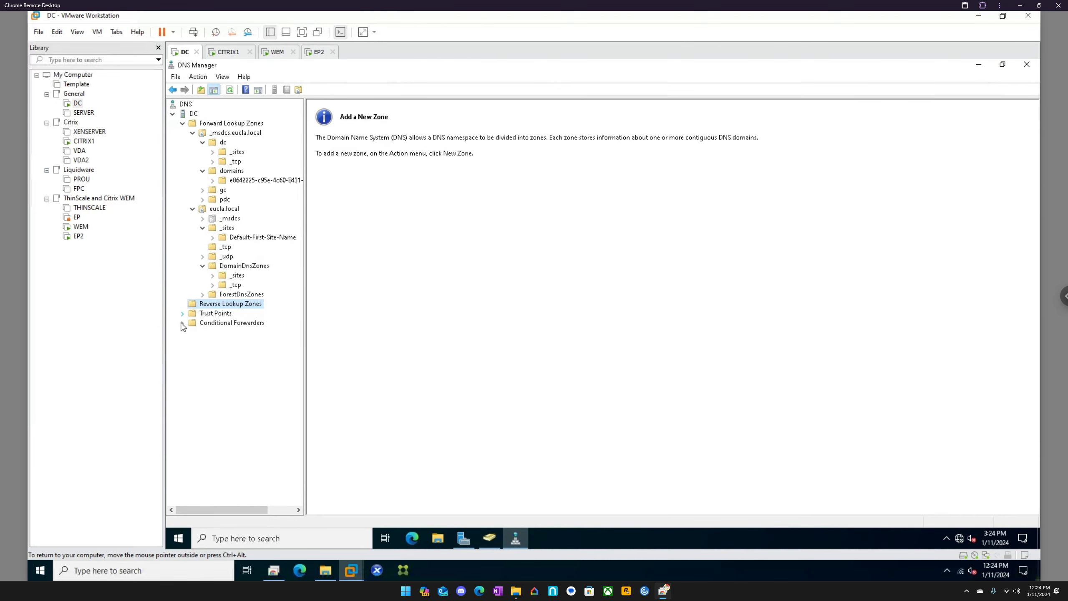
Step: In the eucla.local zone, set the WEM host record's IP address to 192.168.233.140 and enable updating its associated pointer record
{"action": "left_click", "coordinate": [224, 210]}
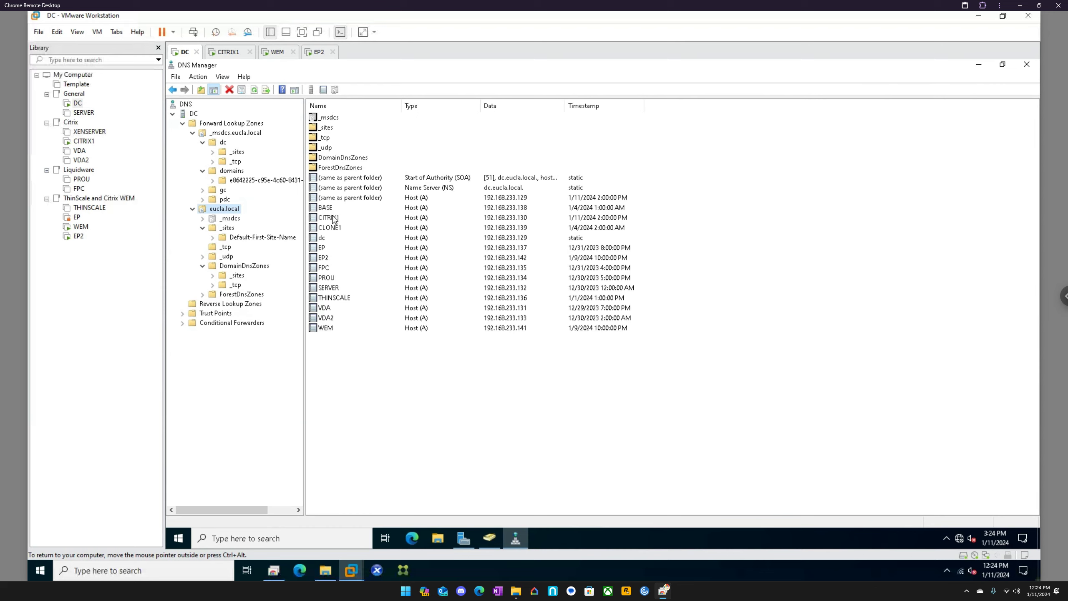
{"action": "double_click", "coordinate": [331, 329]}
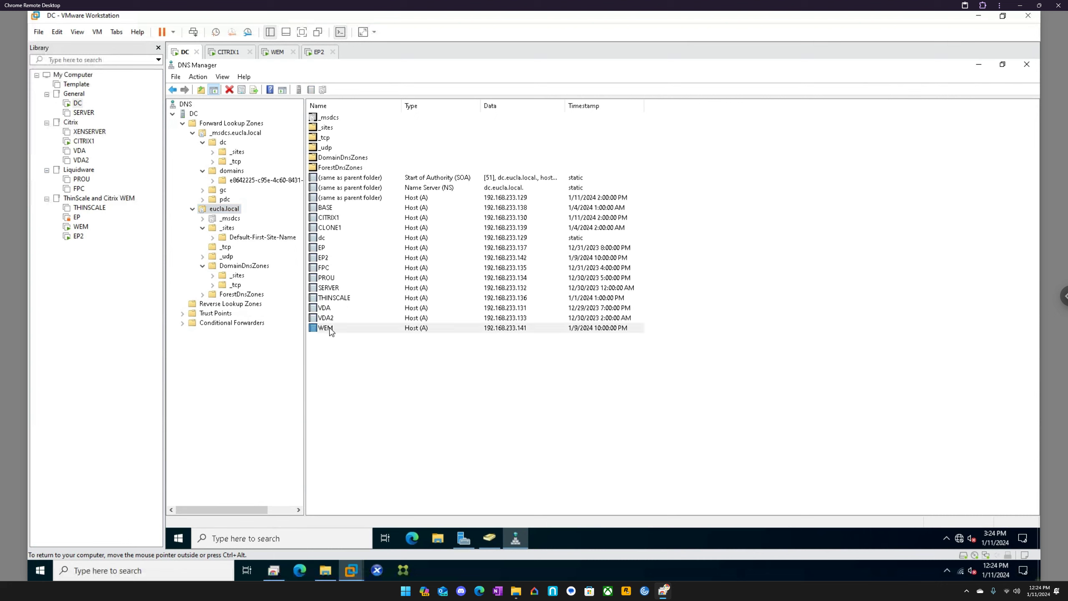
{"action": "left_click", "coordinate": [565, 273]}
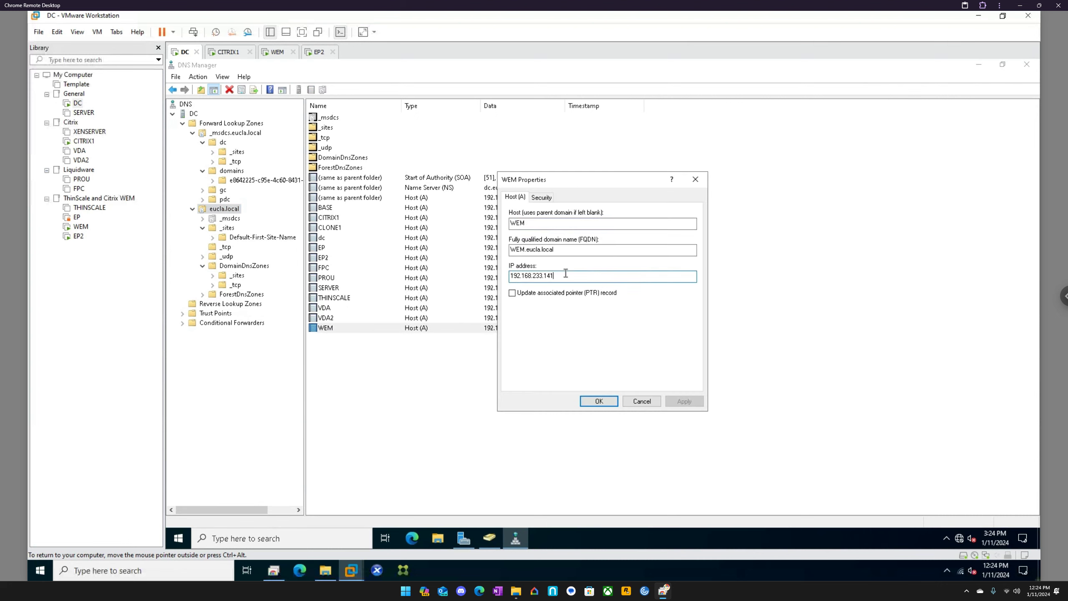
{"action": "key", "text": "BackSpace"}
{"action": "type", "text": "0"}
{"action": "left_click", "coordinate": [552, 296]}
{"action": "left_click", "coordinate": [682, 402]}
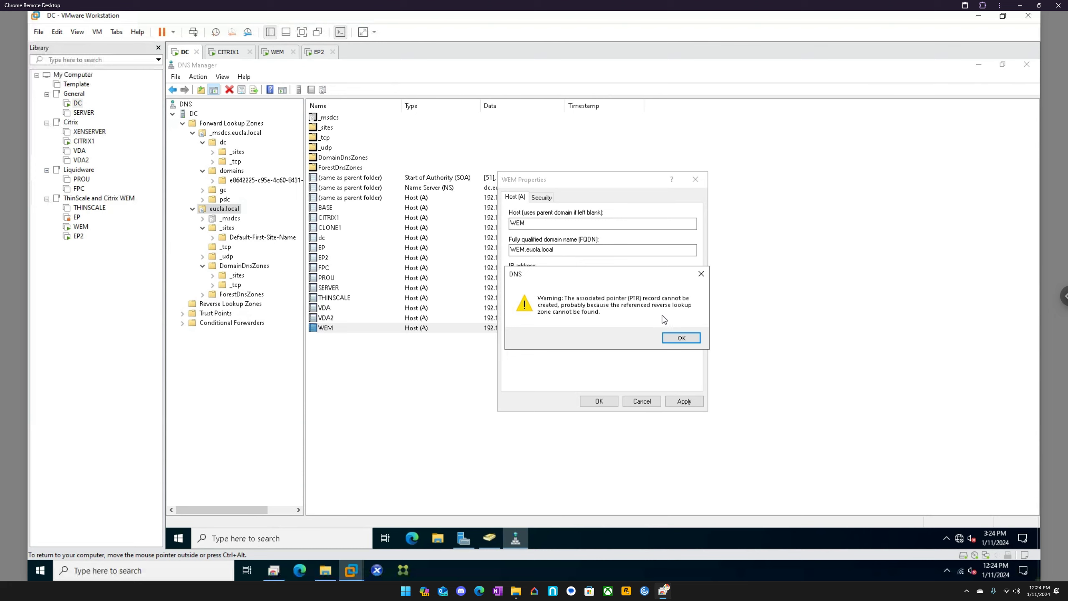
{"action": "left_click", "coordinate": [680, 337]}
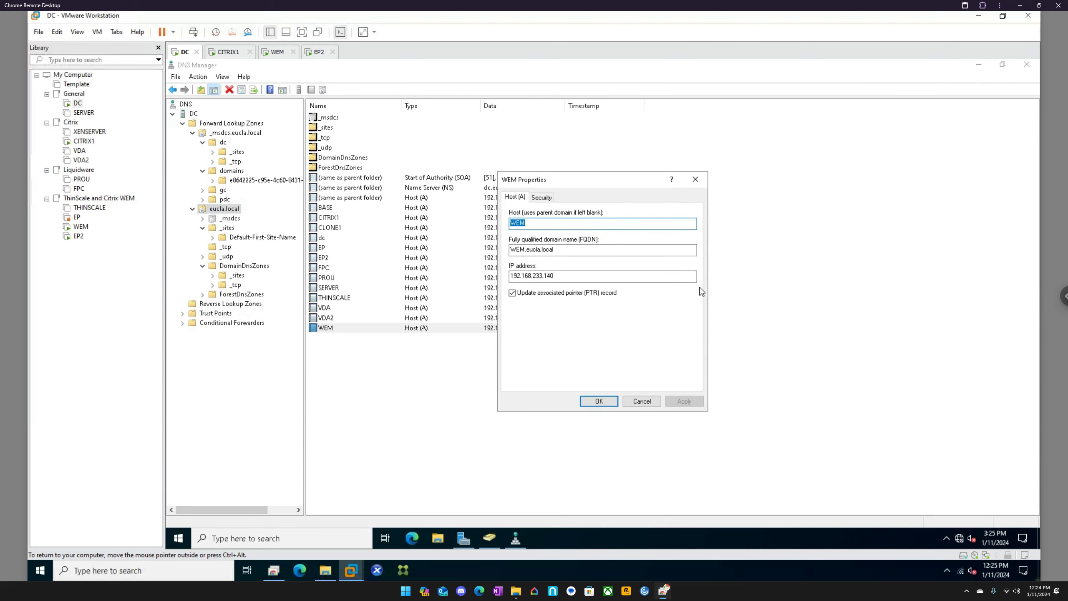
Step: Turn off the associated pointer record update for the WEM host record and save its properties
{"action": "left_click", "coordinate": [563, 291]}
{"action": "left_click", "coordinate": [678, 401]}
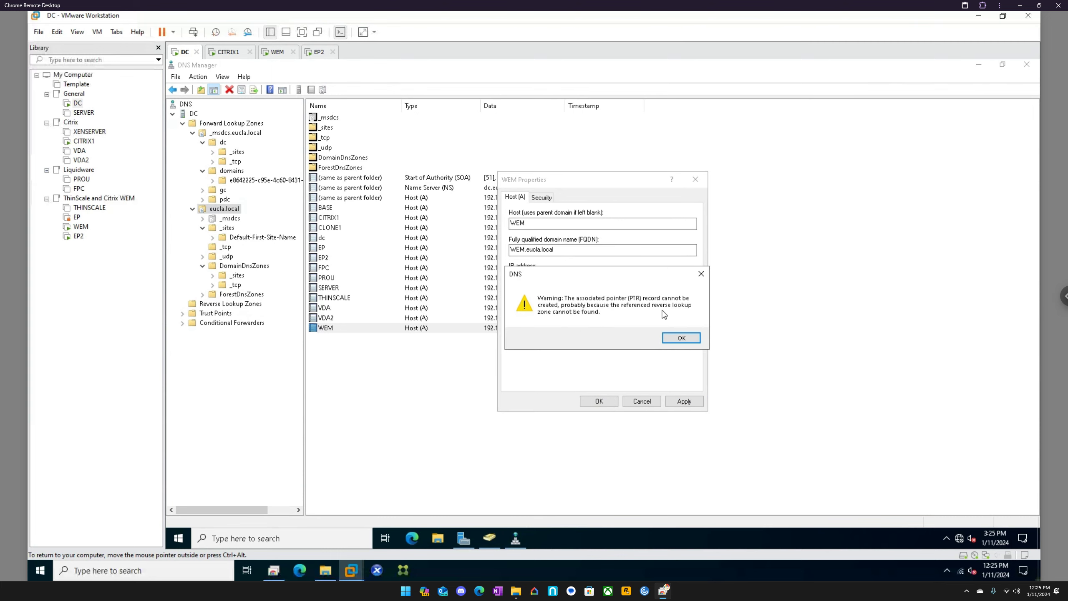
{"action": "left_click", "coordinate": [685, 337]}
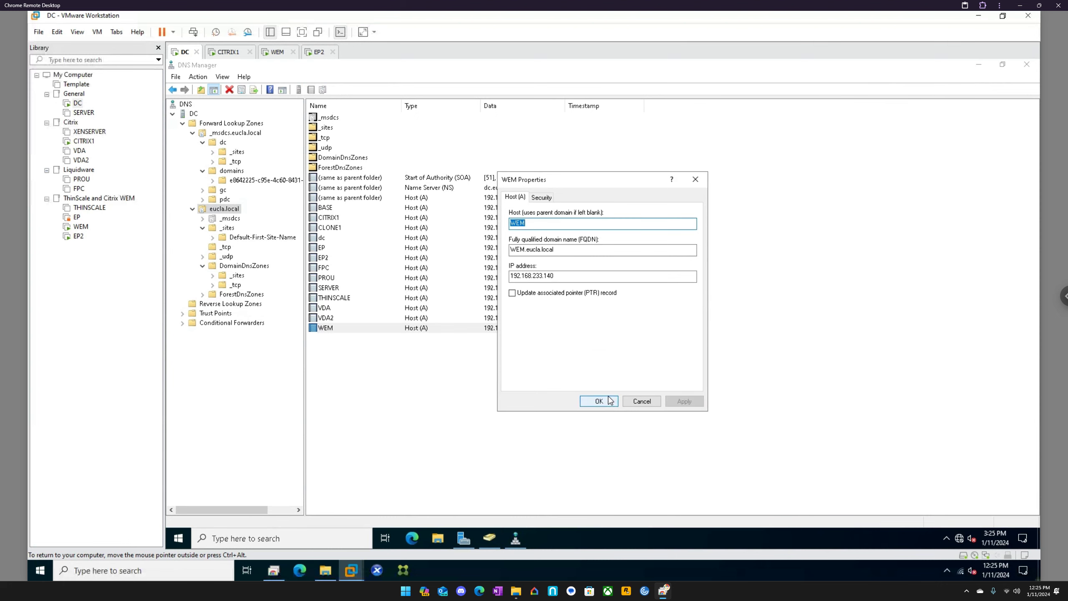
{"action": "left_click", "coordinate": [609, 399]}
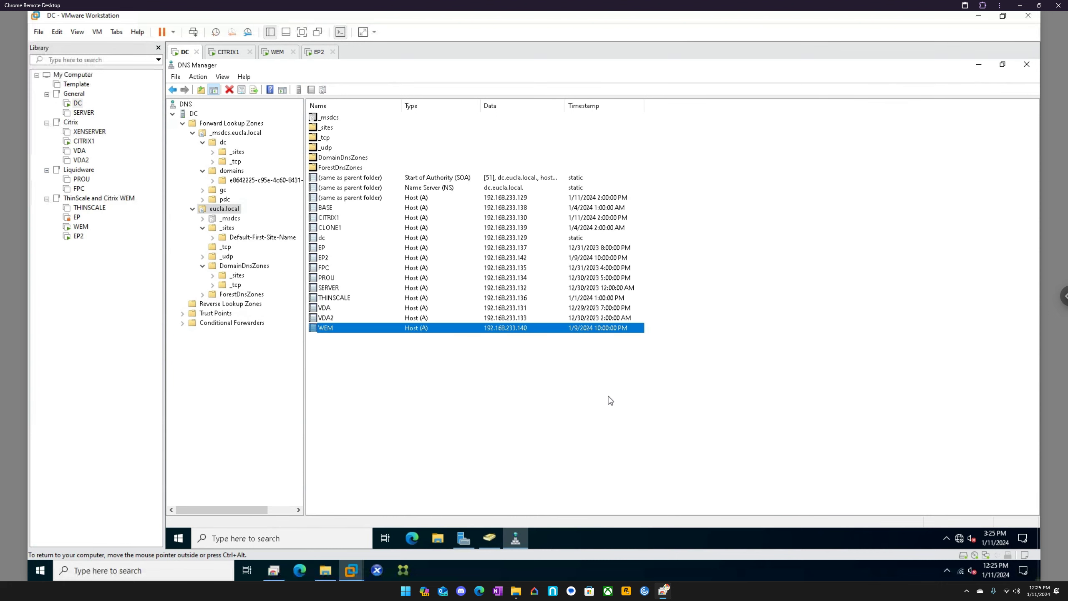
Step: On WEM, check the installation progress of the SQL Server 2019 setup
{"action": "left_click", "coordinate": [229, 55]}
{"action": "left_click", "coordinate": [276, 54]}
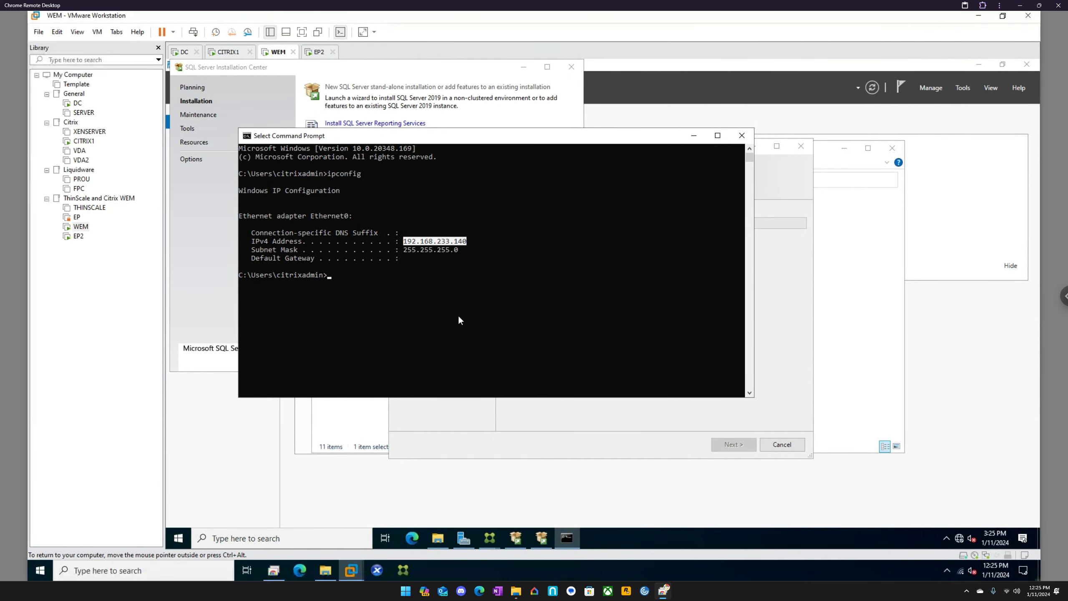
{"action": "left_click", "coordinate": [428, 70]}
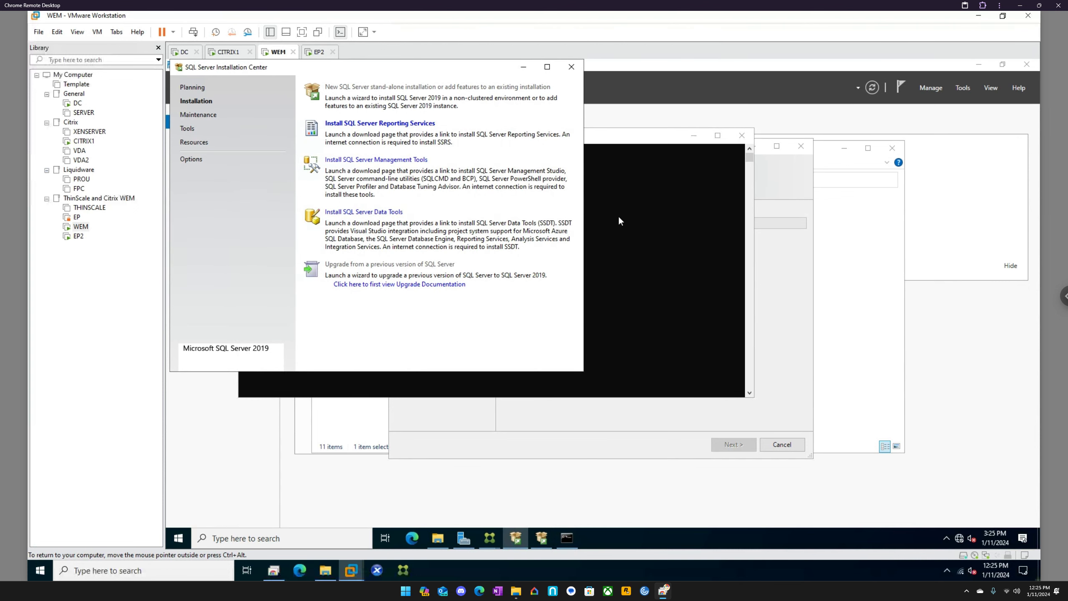
{"action": "left_click", "coordinate": [700, 427]}
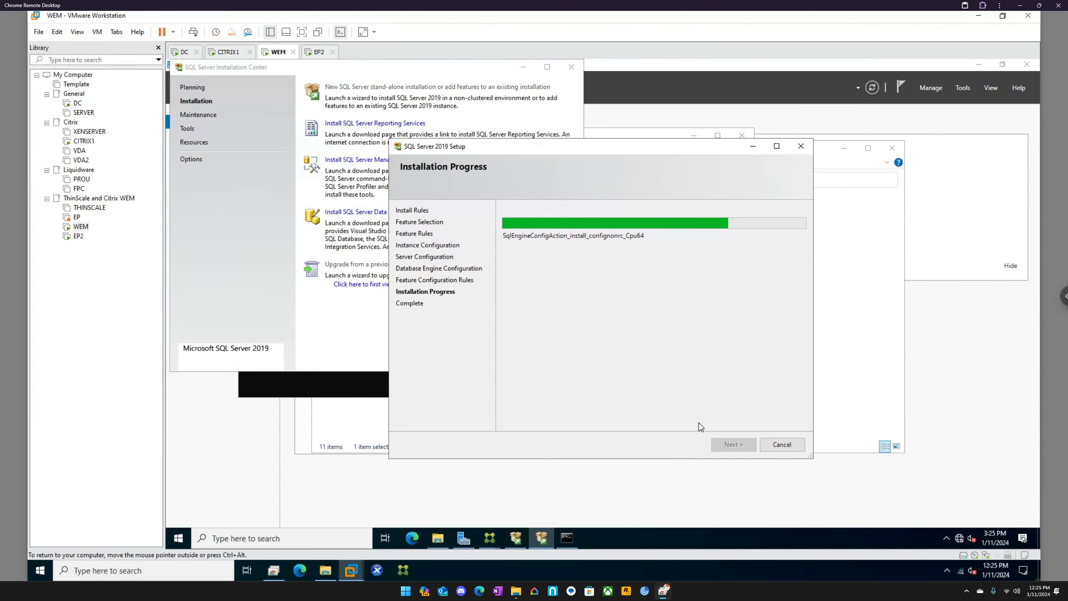
Step: On EP2, finish and close the Citrix Workspace Environment Management Agent setup
{"action": "left_click", "coordinate": [318, 52]}
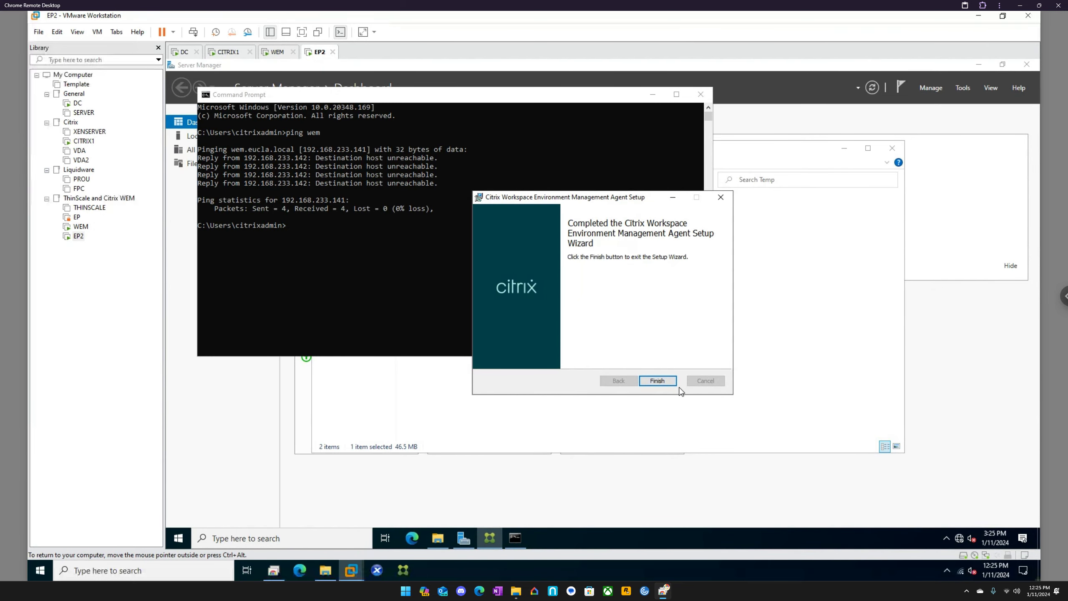
{"action": "left_click", "coordinate": [657, 381]}
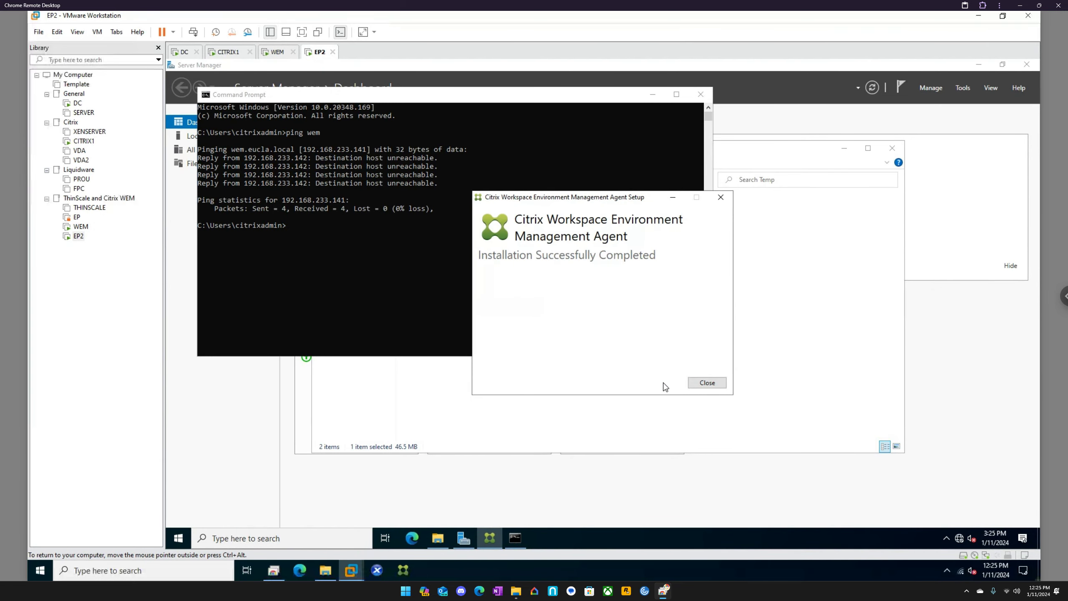
{"action": "left_click", "coordinate": [708, 384]}
Step: Ping wem again from EP2's command prompt and stop the ping before it completes
{"action": "left_click", "coordinate": [400, 266]}
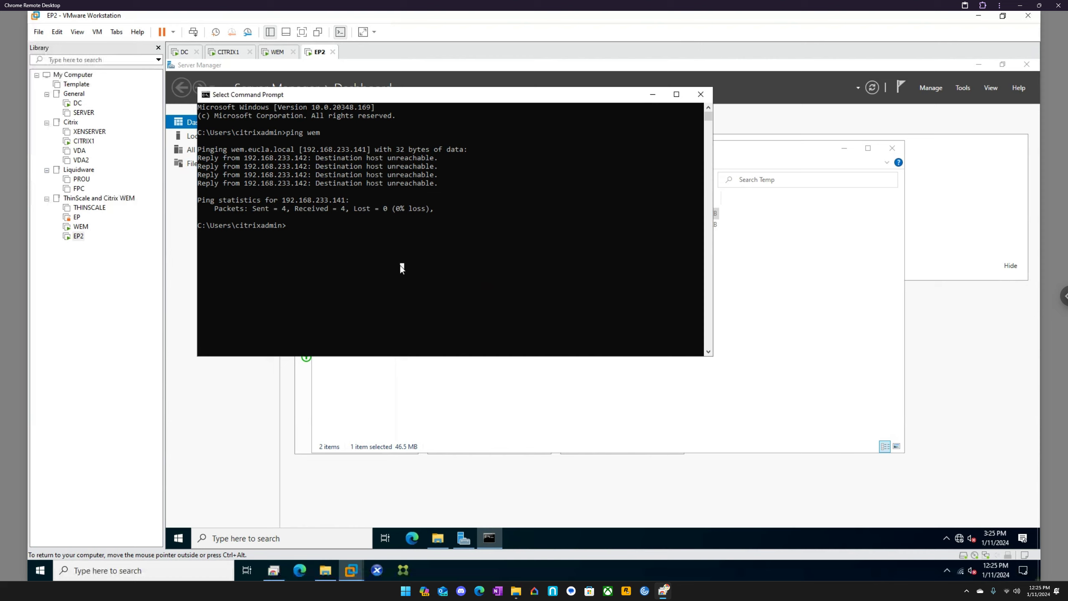
{"action": "key", "text": "Up"}
{"action": "key", "text": "Return"}
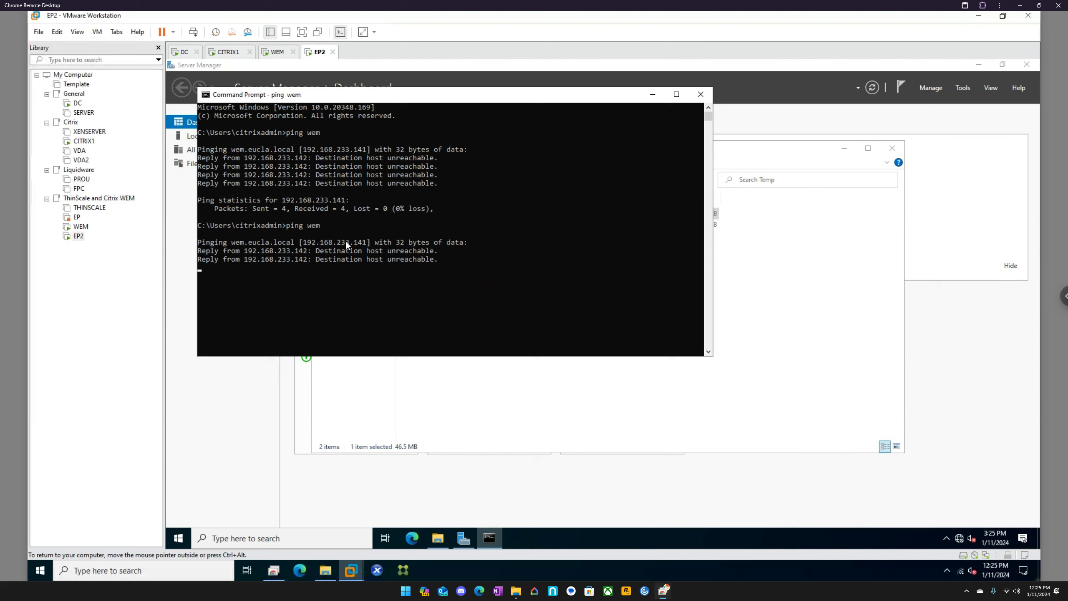
{"action": "key", "text": "ctrl+c"}
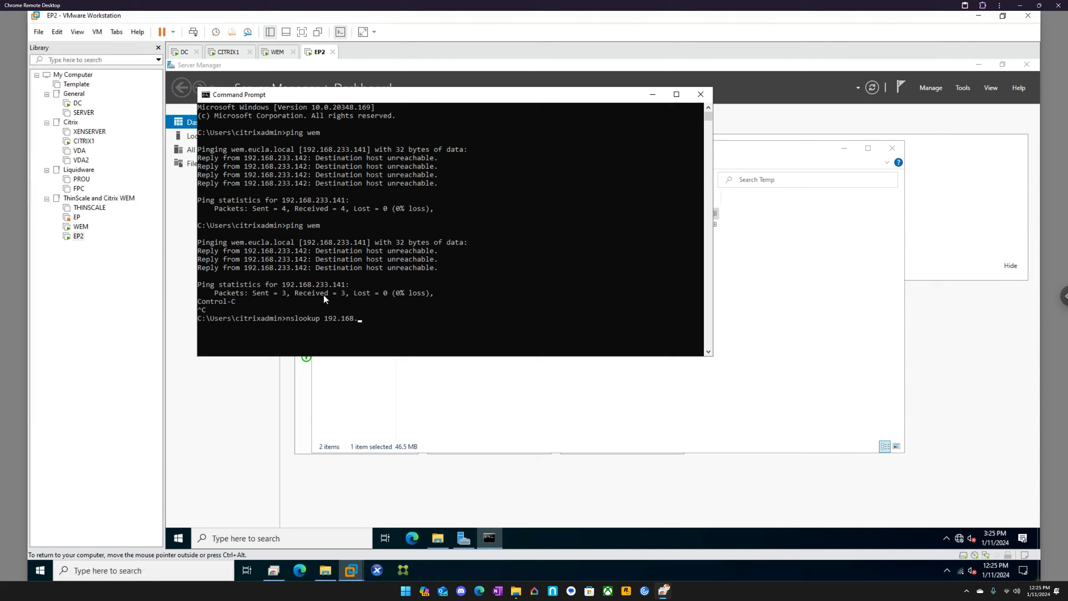
Step: Query 192.168.233.140 with nslookup, ping the same address, and close the command prompt
{"action": "type", "text": "233.140"}
{"action": "key", "text": "Return"}
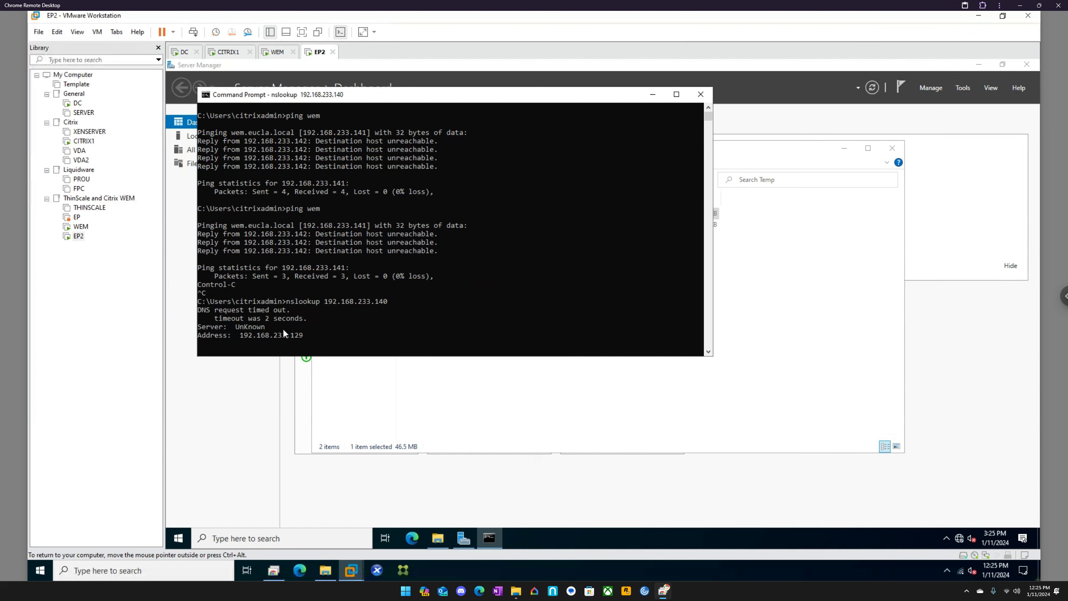
{"action": "type", "text": "ping"}
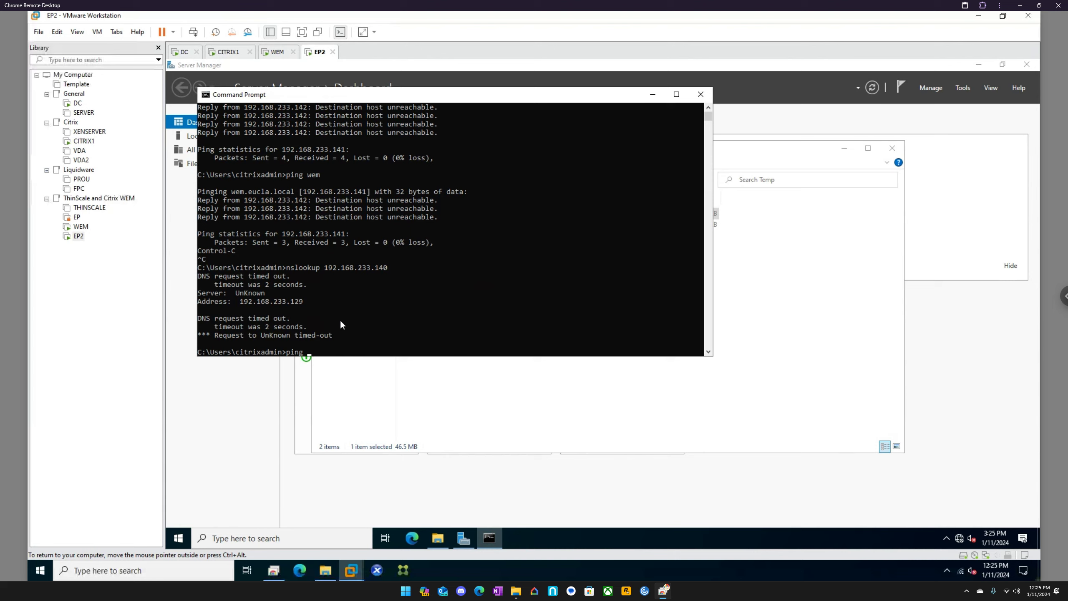
{"action": "type", "text": " 192.168.233.140"}
{"action": "key", "text": "Return"}
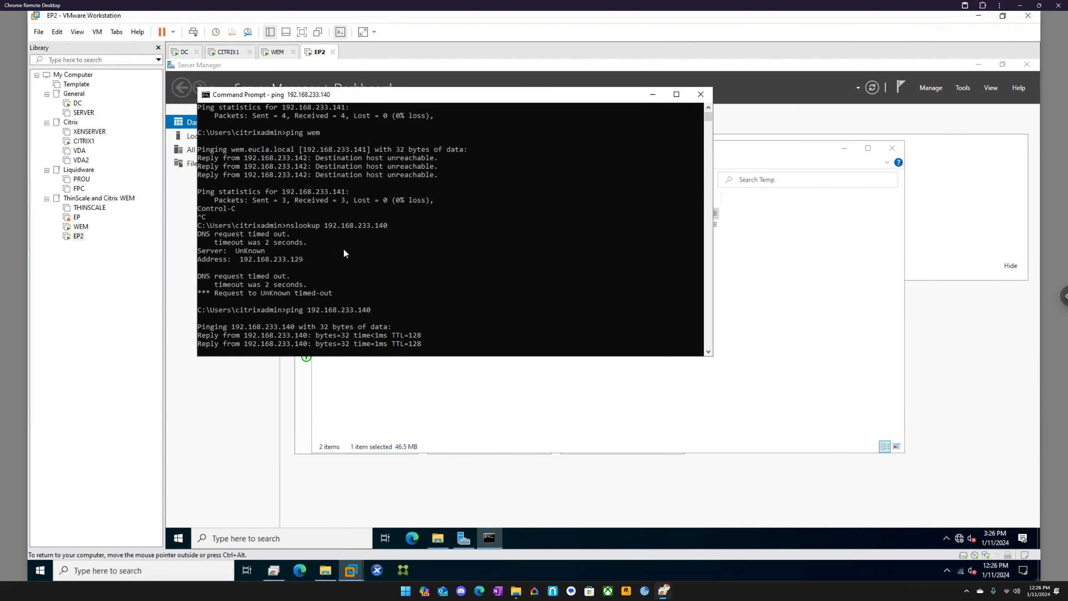
{"action": "left_click", "coordinate": [698, 94]}
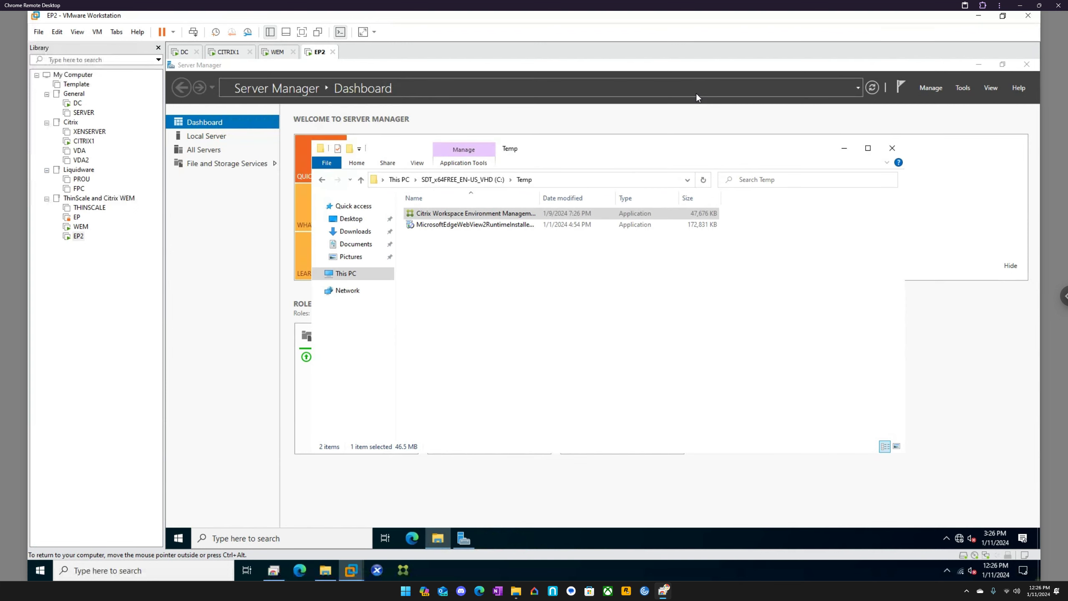
Step: On WEM, close the completed SQL Server 2019 setup and bring the SQLExpress folder window forward
{"action": "left_click", "coordinate": [277, 52]}
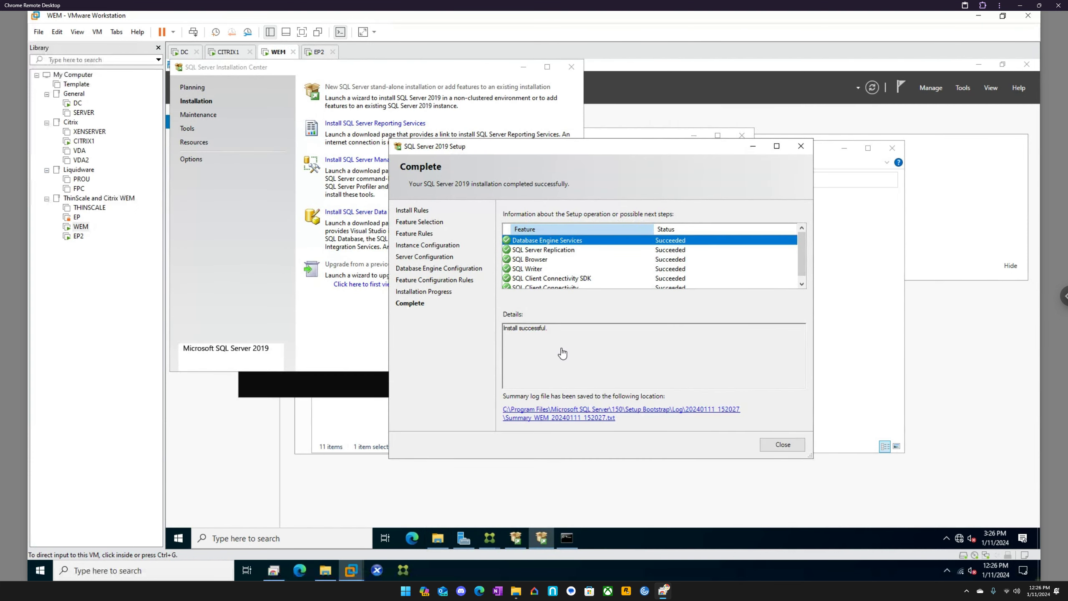
{"action": "left_click", "coordinate": [782, 445]}
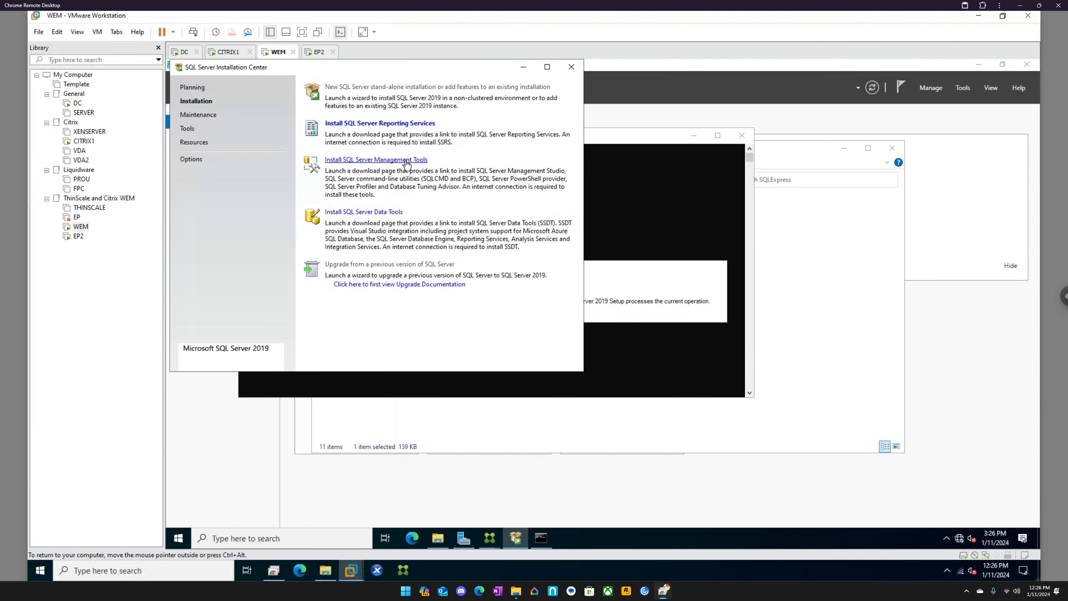
{"action": "left_click", "coordinate": [598, 136]}
{"action": "left_click", "coordinate": [823, 249]}
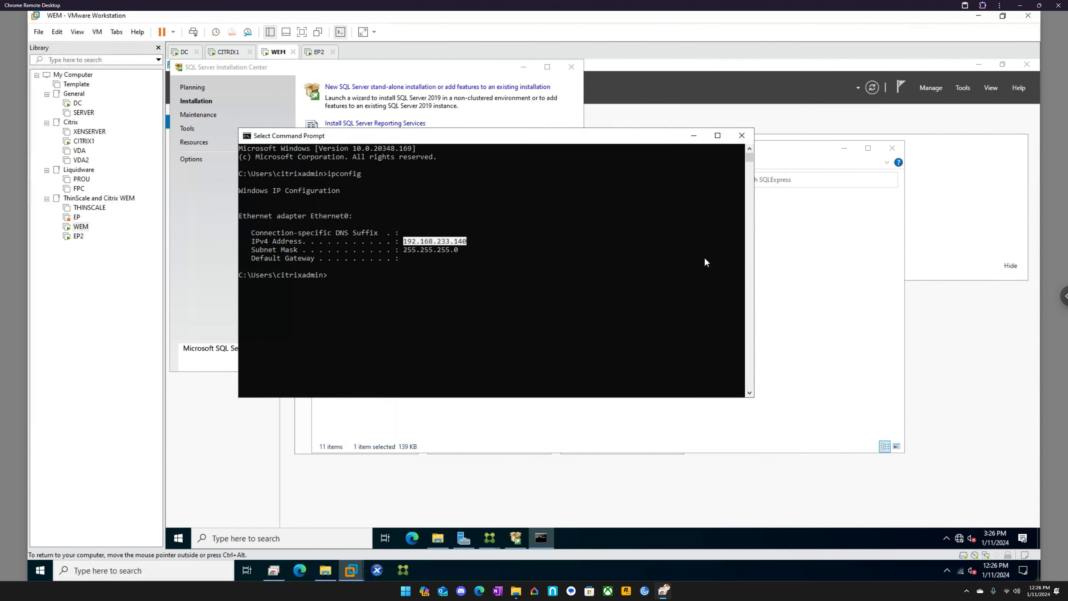
Step: Launch SSMS-Setup-ENU from the C: drive's Temp folder and close the SQL Server Installation Center
{"action": "left_click", "coordinate": [524, 179]}
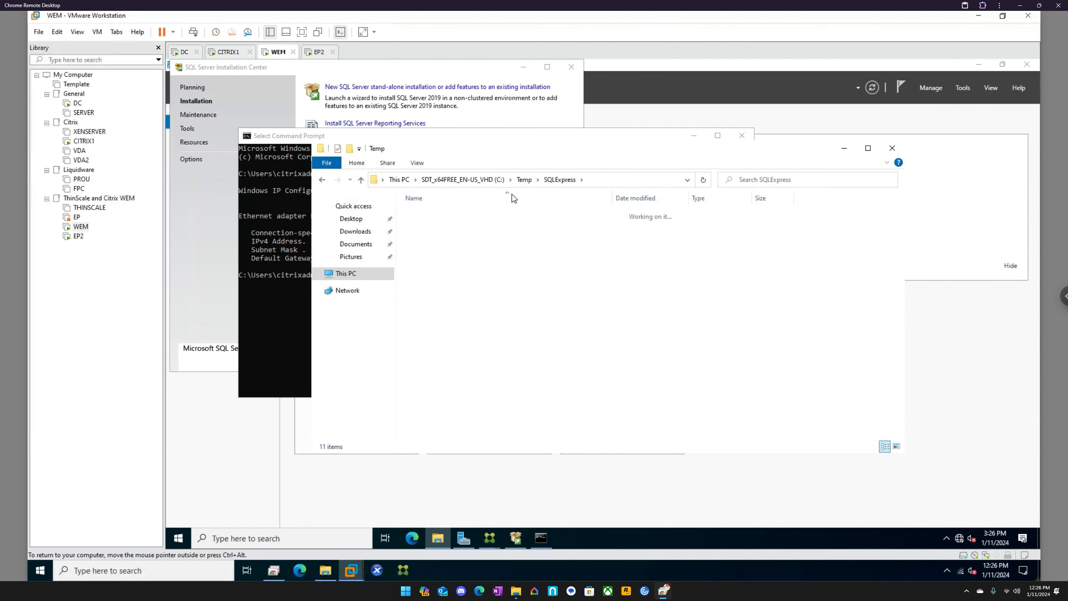
{"action": "left_click", "coordinate": [438, 259]}
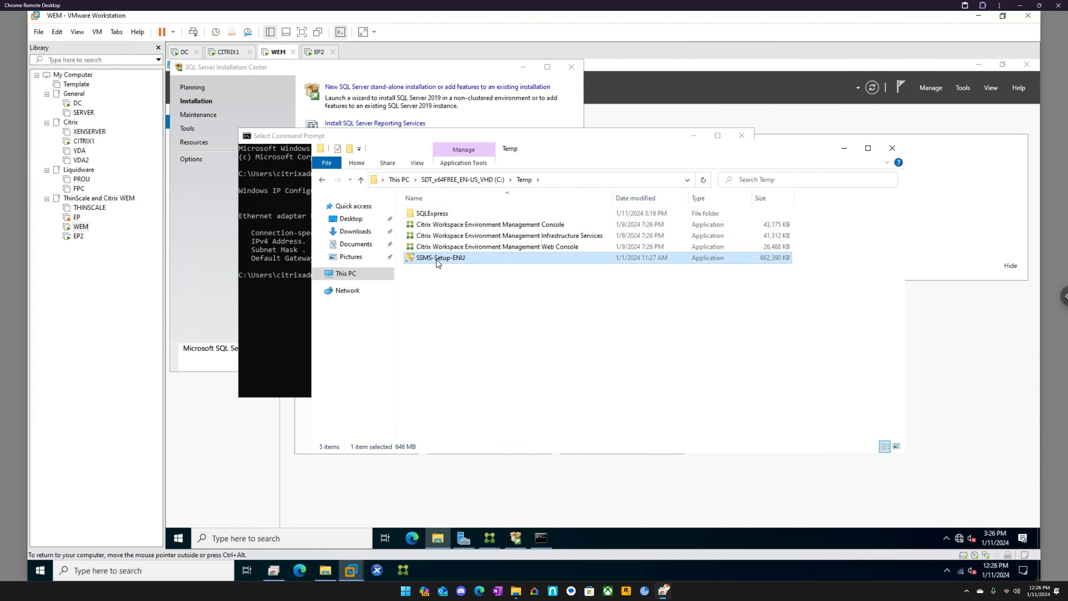
{"action": "right_click", "coordinate": [438, 263]}
{"action": "left_click", "coordinate": [474, 282]}
{"action": "left_click", "coordinate": [575, 70]}
Step: Rerun ipconfig in WEM's open command prompt to recheck the server's IP address
{"action": "left_click", "coordinate": [305, 372]}
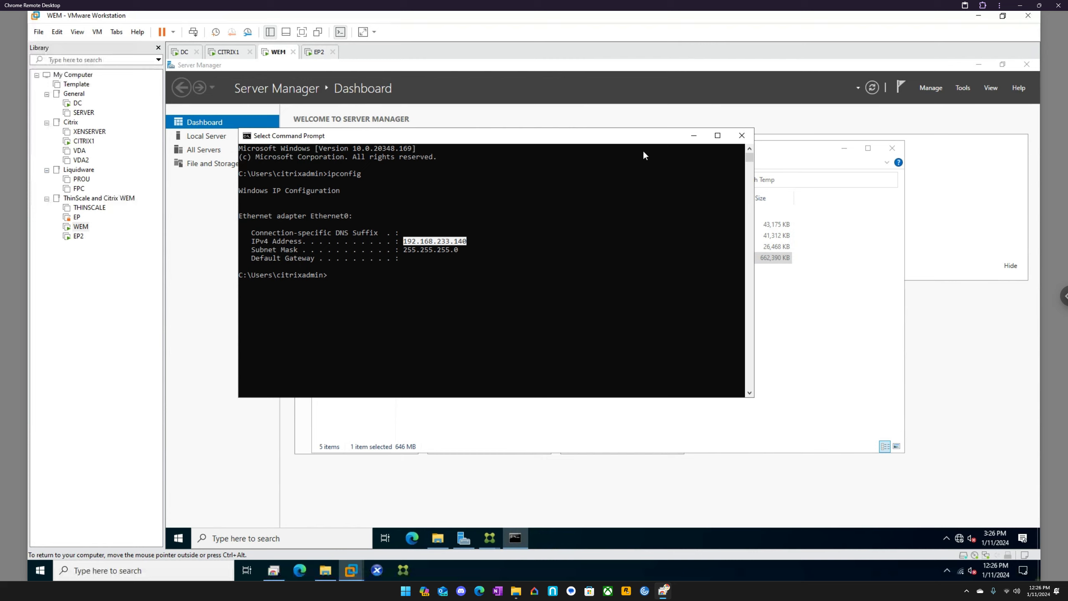
{"action": "left_click", "coordinate": [515, 323]}
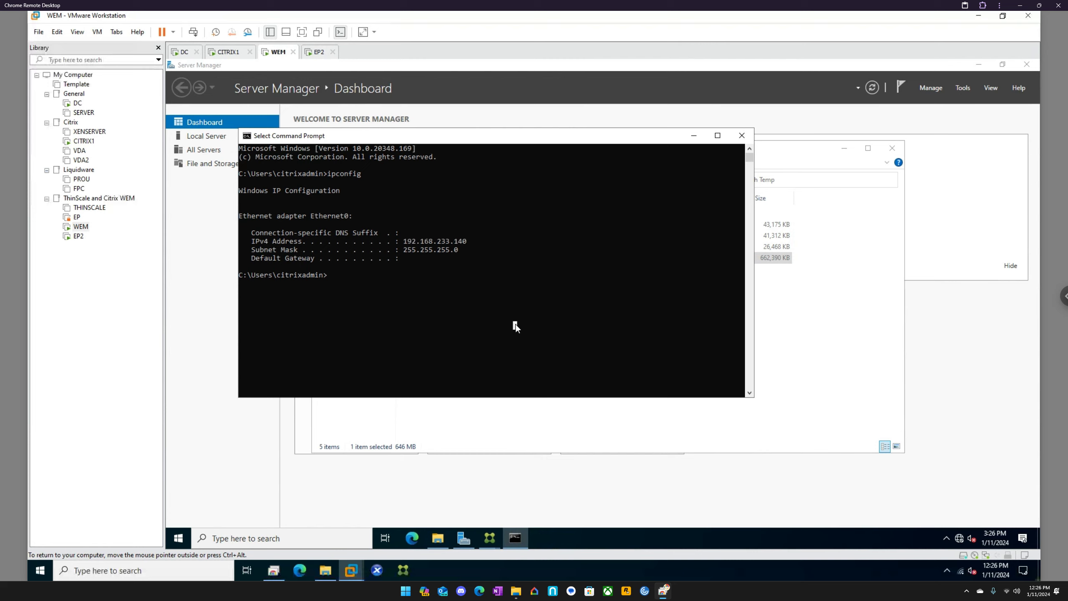
{"action": "key", "text": "Up"}
{"action": "key", "text": "Return"}
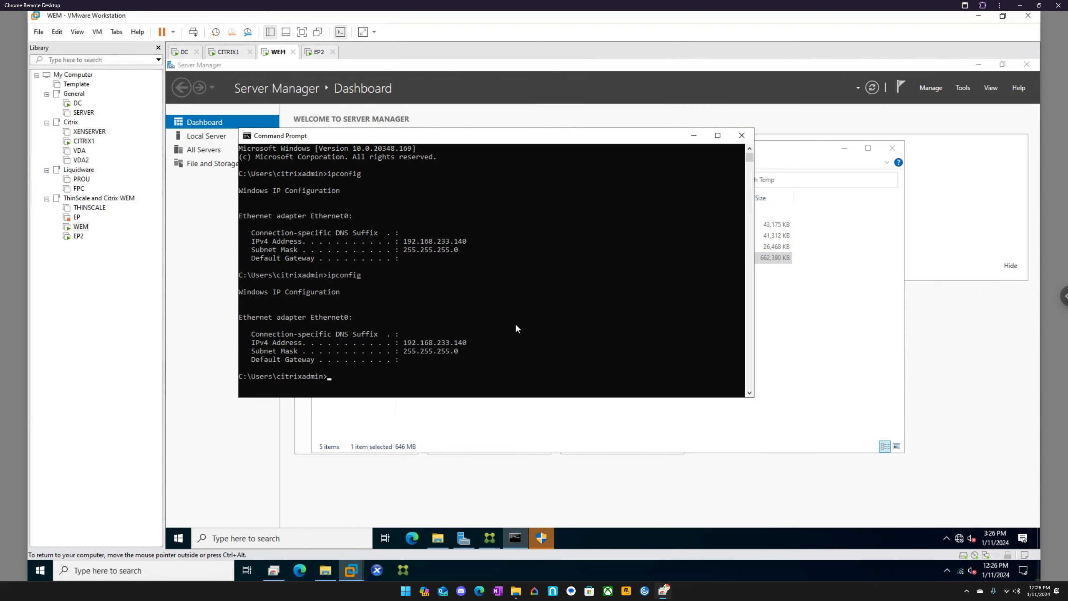
Step: Bring up the pending permission request and allow the SQL Server Management Studio installer to run
{"action": "left_click", "coordinate": [540, 536]}
{"action": "left_click", "coordinate": [561, 370]}
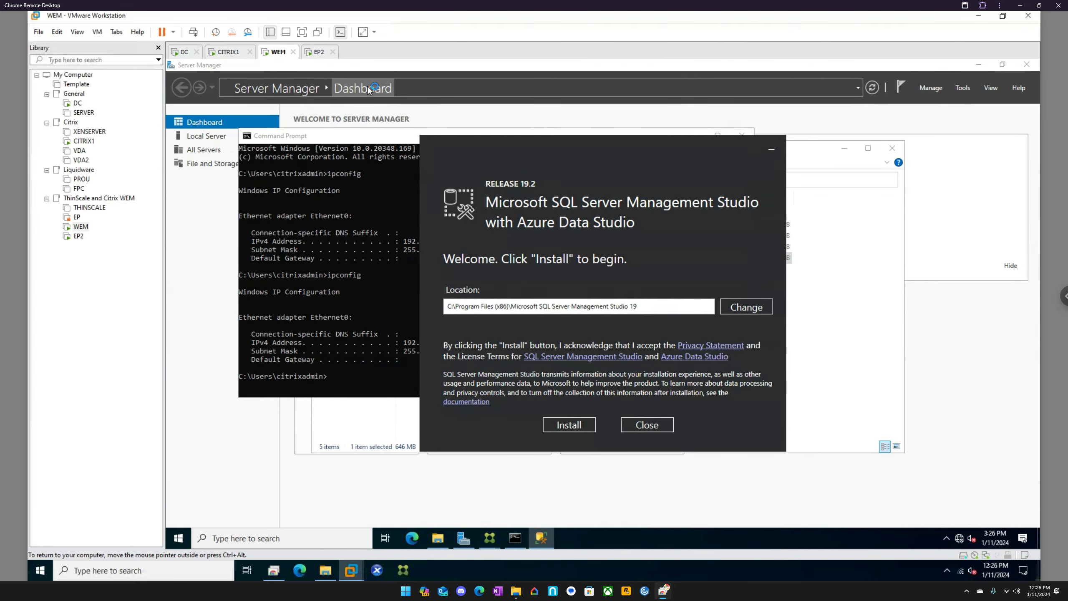
Step: On EP2, run ipconfig in a new command prompt and return to DC's DNS records to compare the address
{"action": "left_click", "coordinate": [319, 52]}
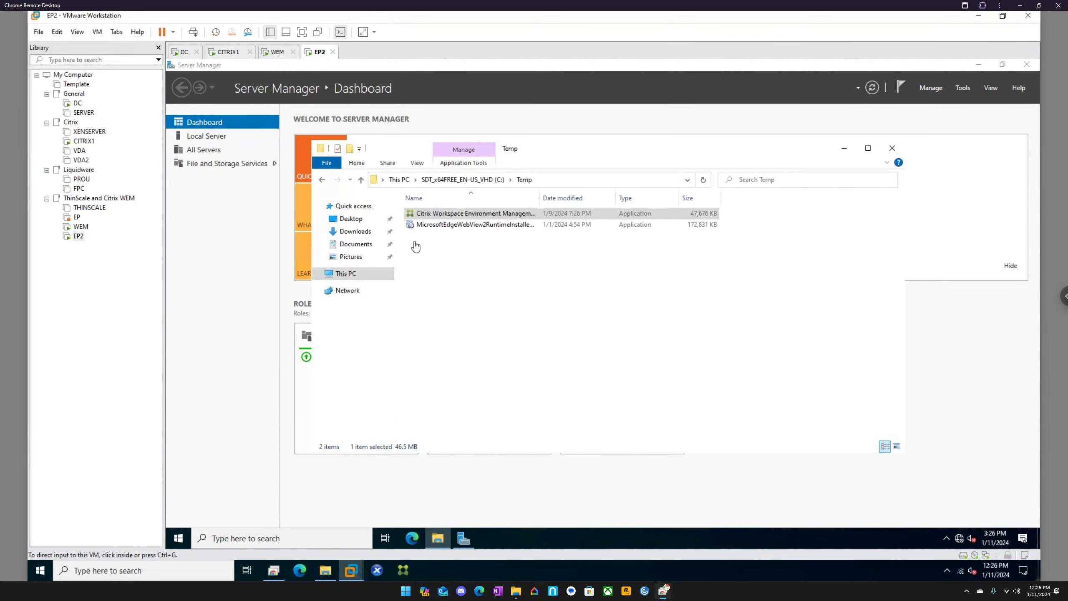
{"action": "left_click", "coordinate": [312, 532]}
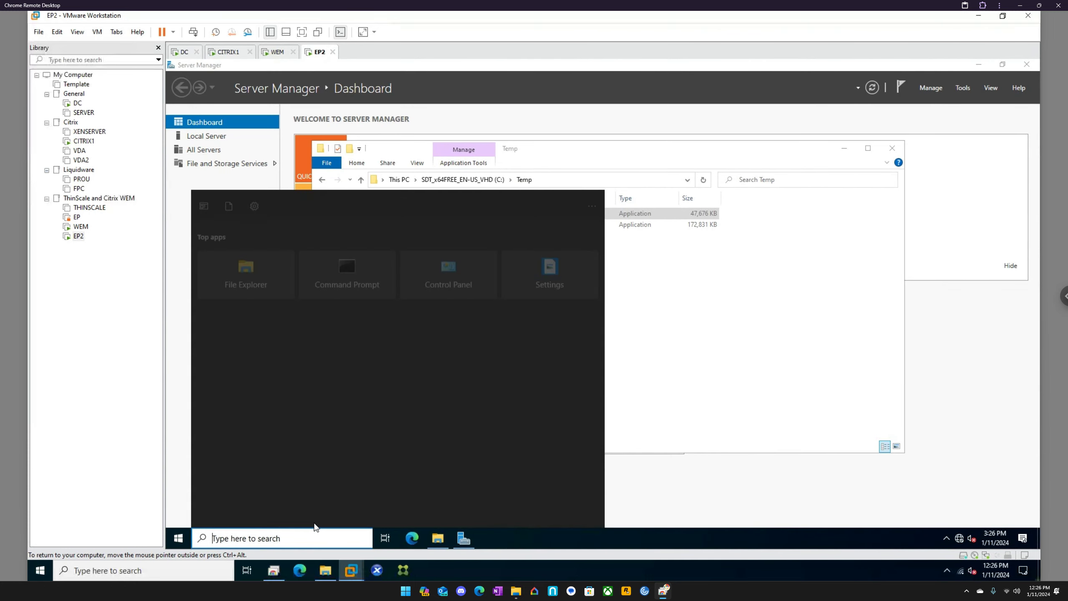
{"action": "type", "text": "cmd"}
{"action": "key", "text": "Return"}
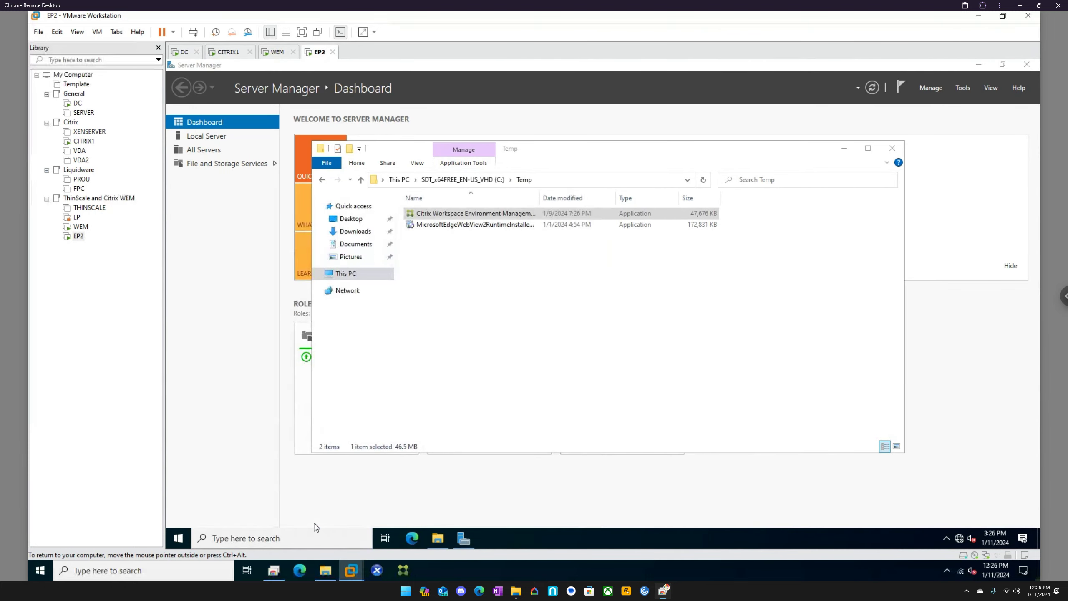
{"action": "type", "text": "ipconfi"}
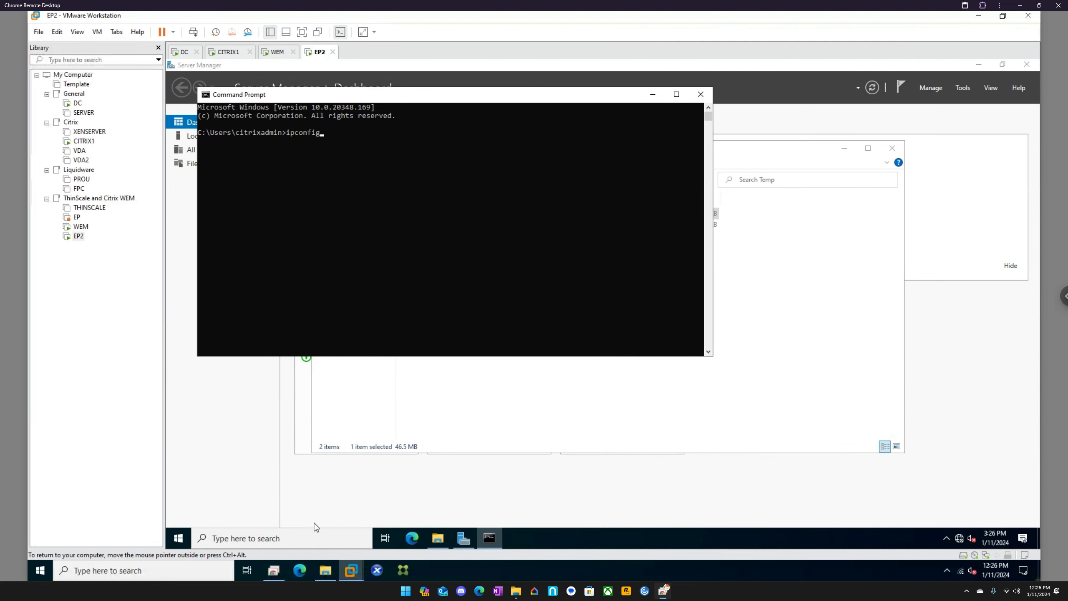
{"action": "type", "text": "g"}
{"action": "key", "text": "Return"}
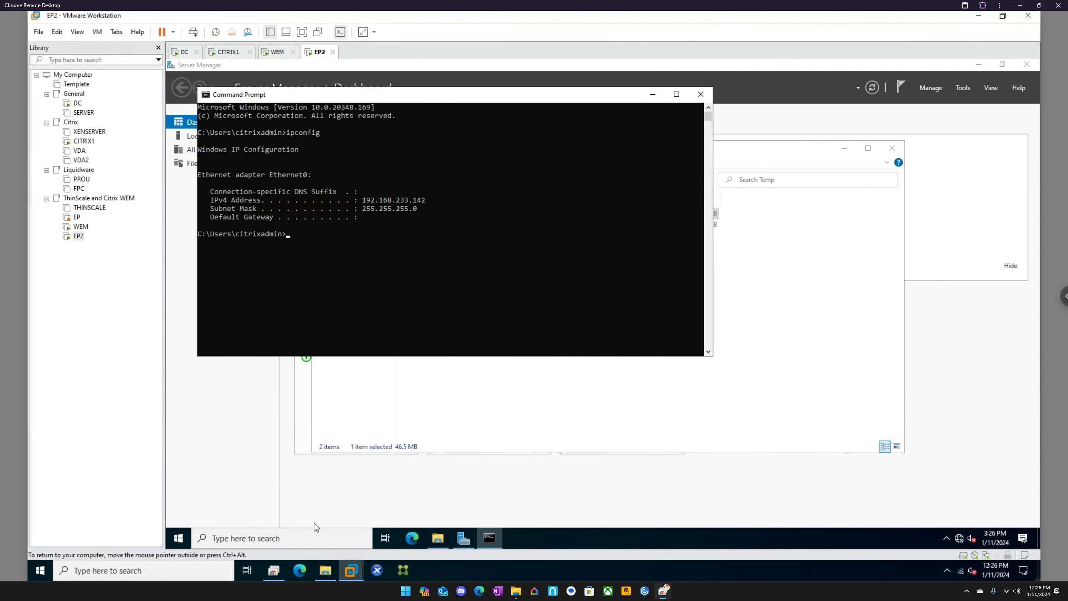
{"action": "left_click", "coordinate": [184, 53]}
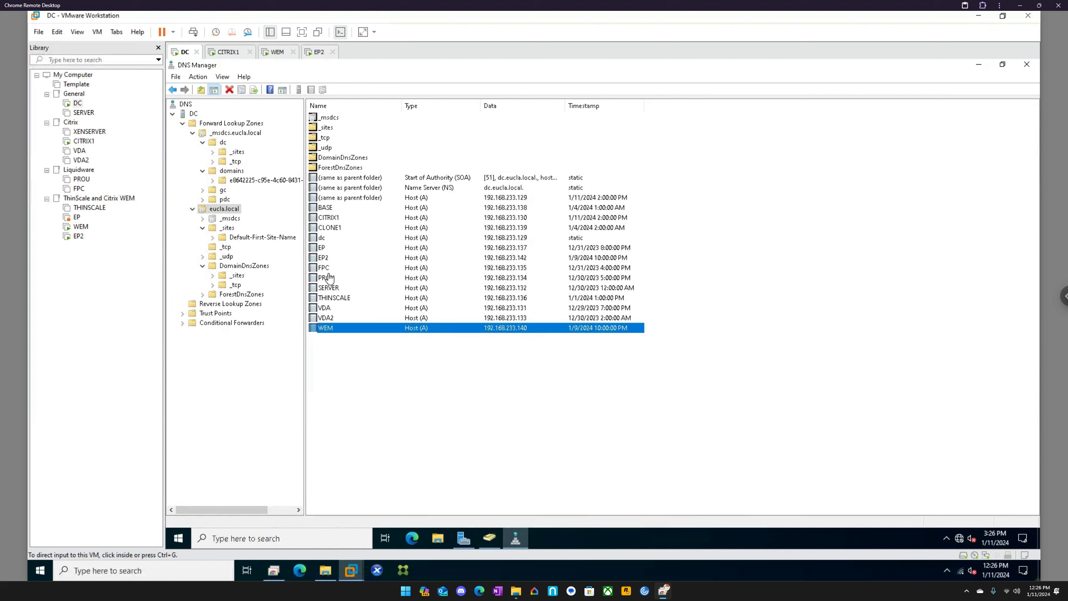
Step: On WEM, start installing SQL Server Management Studio 19.2 in the default Program Files (x86) location
{"action": "left_click", "coordinate": [331, 258]}
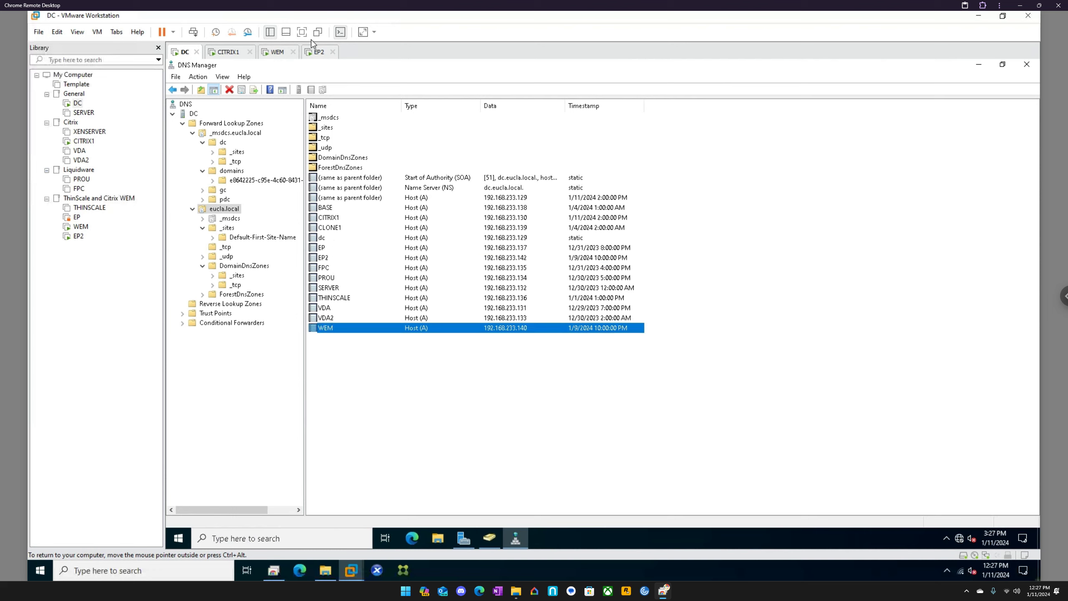
{"action": "left_click", "coordinate": [275, 51]}
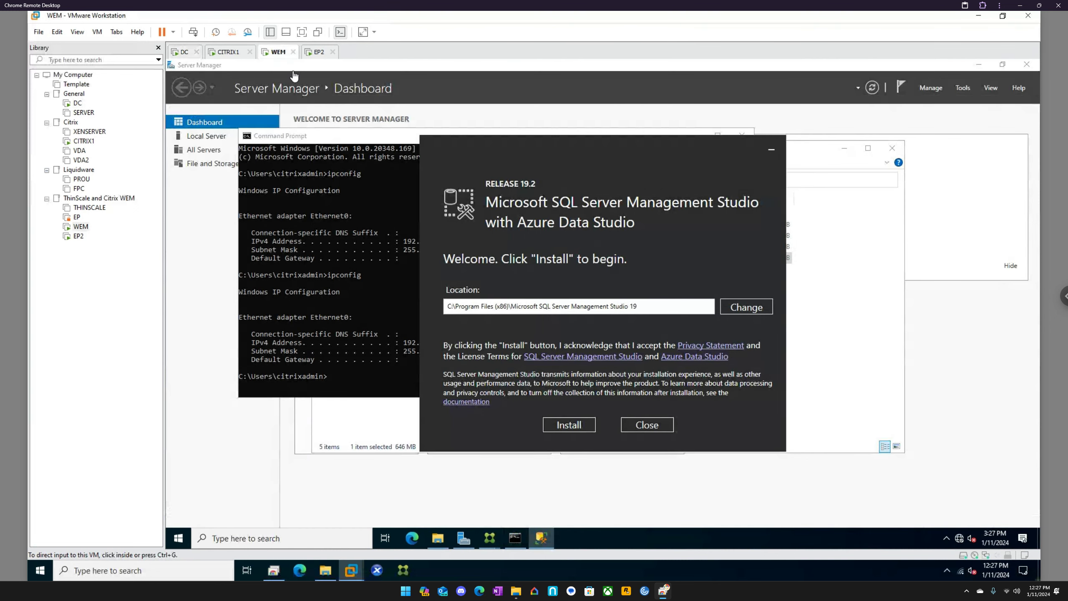
{"action": "left_click", "coordinate": [571, 424]}
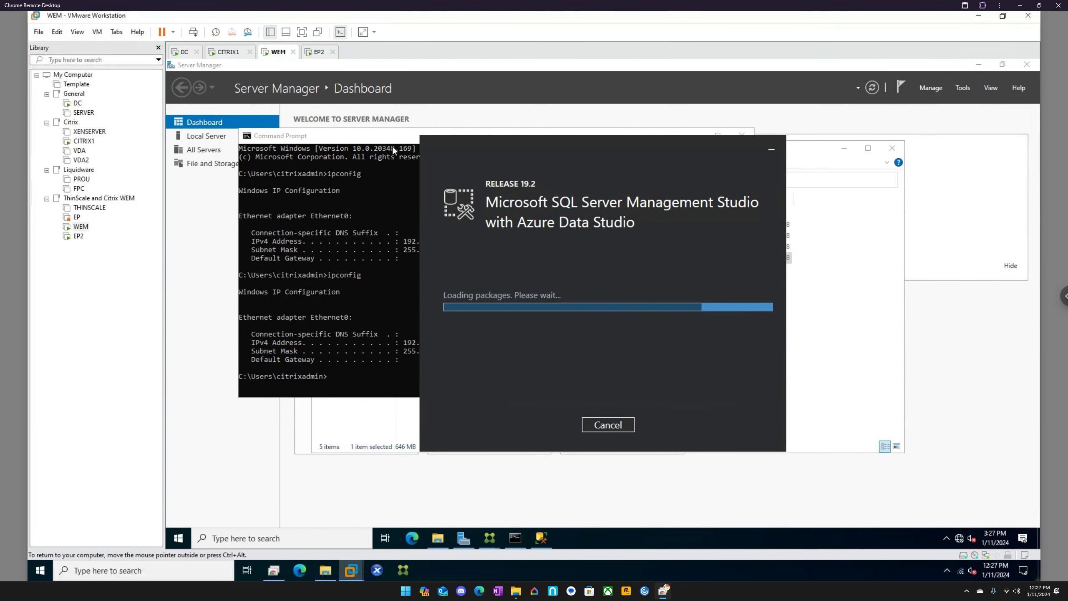
Step: Close the command prompt on EP2 and go back to WEM's installation progress
{"action": "left_click", "coordinate": [319, 52]}
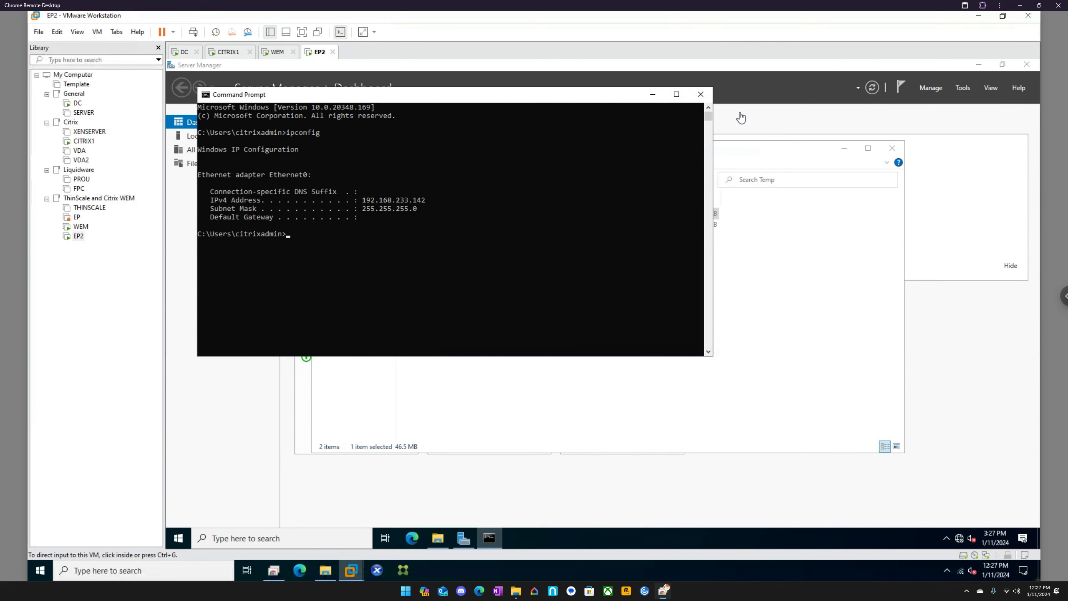
{"action": "left_click", "coordinate": [700, 94]}
{"action": "left_click", "coordinate": [275, 52]}
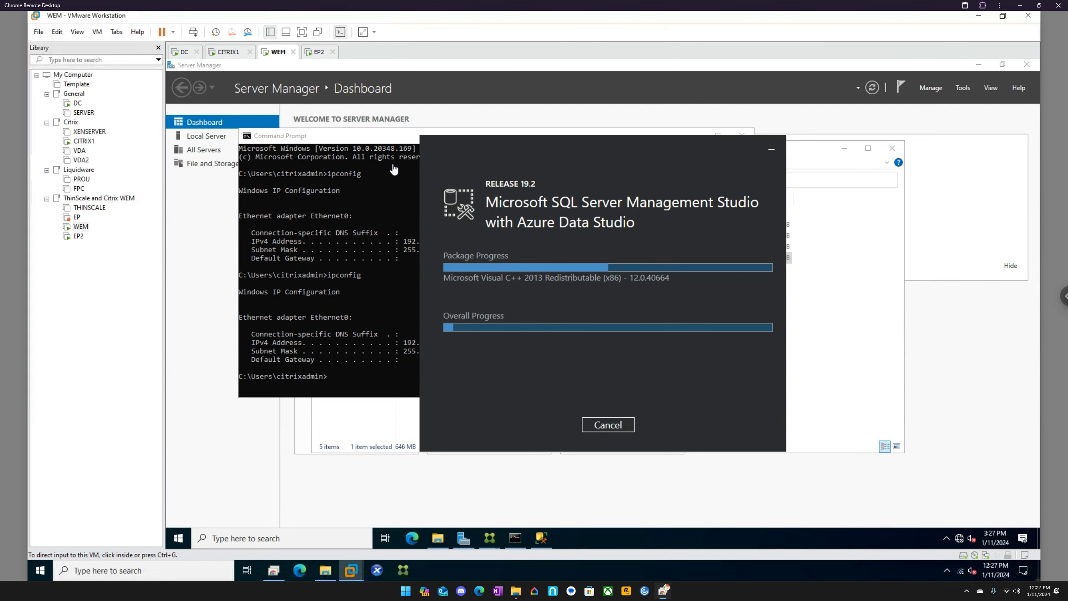
Step: On DC, check the Conditional Forwarders, Trust Points and Reverse Lookup Zones in DNS
{"action": "left_click", "coordinate": [185, 54]}
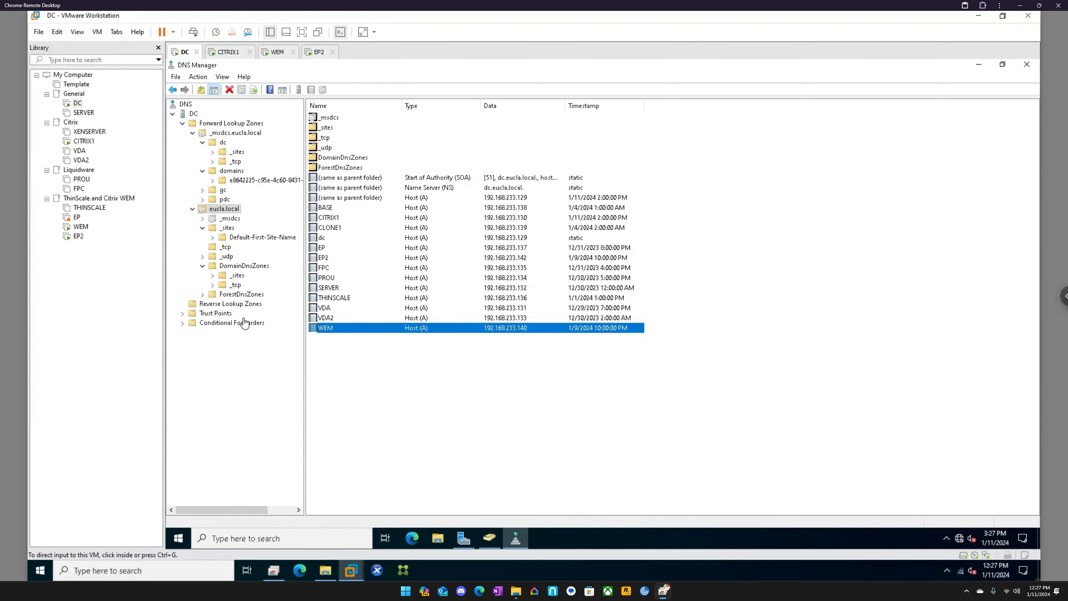
{"action": "left_click", "coordinate": [183, 323]}
{"action": "left_click", "coordinate": [201, 324]}
{"action": "left_click", "coordinate": [187, 314]}
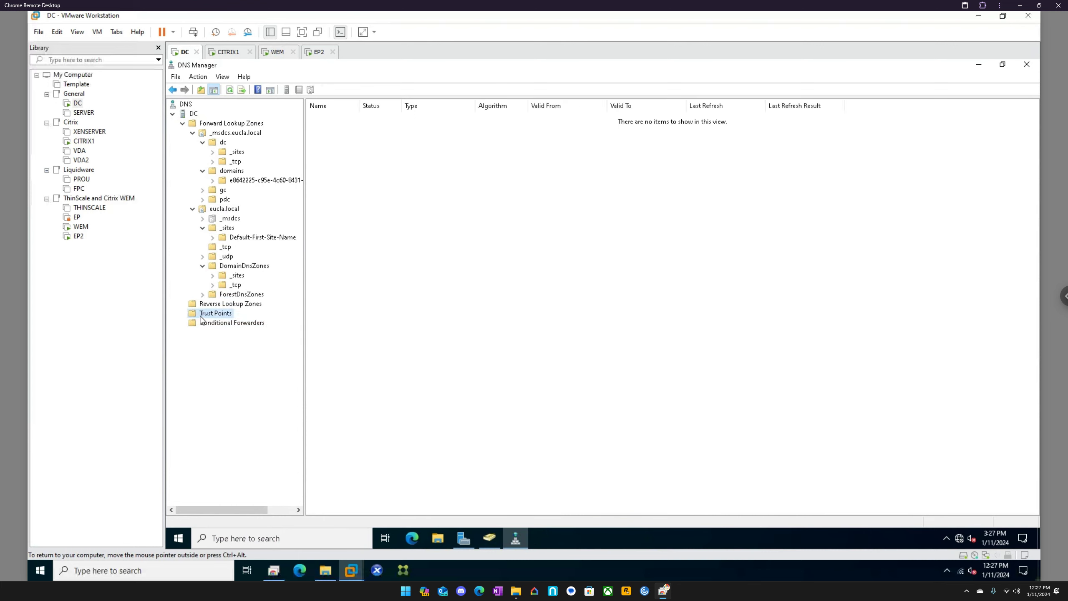
{"action": "left_click", "coordinate": [212, 304]}
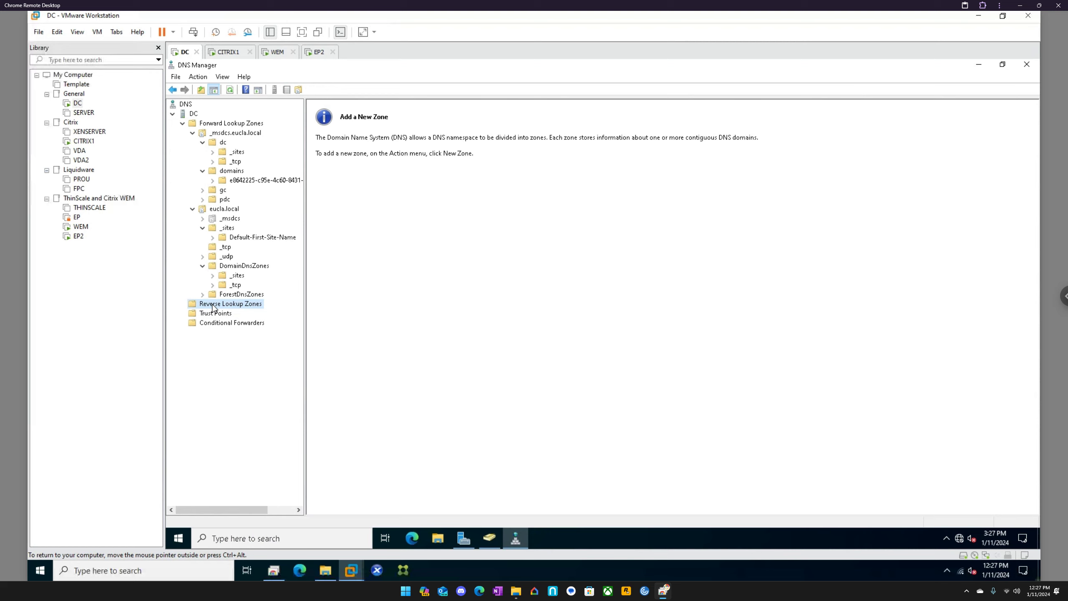
Step: Expand ForestDnsZones down to its Default-First-Site-Name and look through the _tcp records
{"action": "left_click", "coordinate": [235, 294]}
{"action": "left_click", "coordinate": [203, 294]}
{"action": "double_click", "coordinate": [219, 304]}
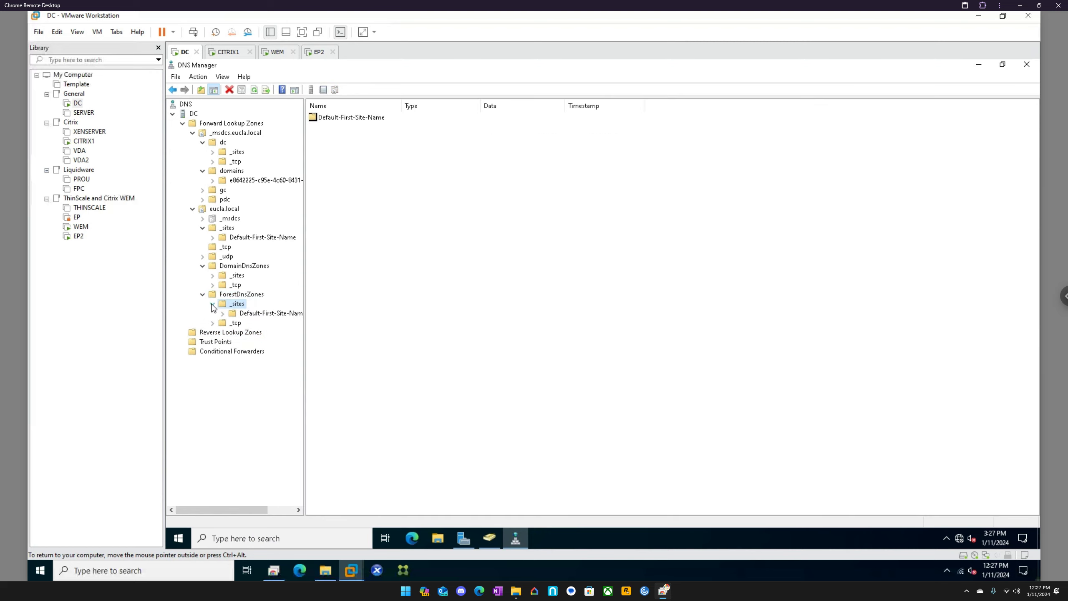
{"action": "double_click", "coordinate": [229, 314]}
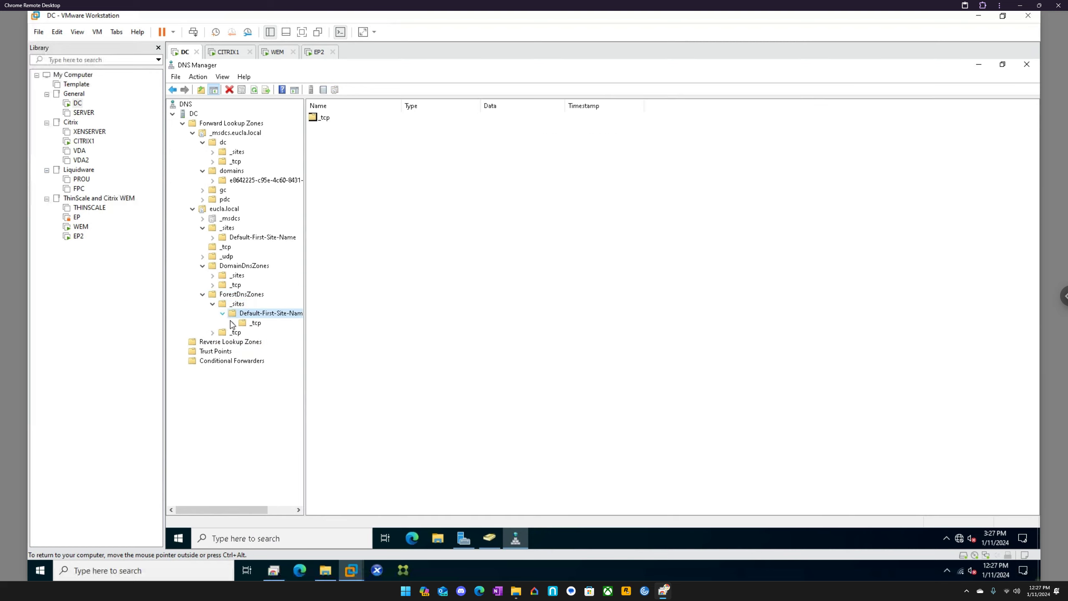
{"action": "left_click", "coordinate": [253, 325]}
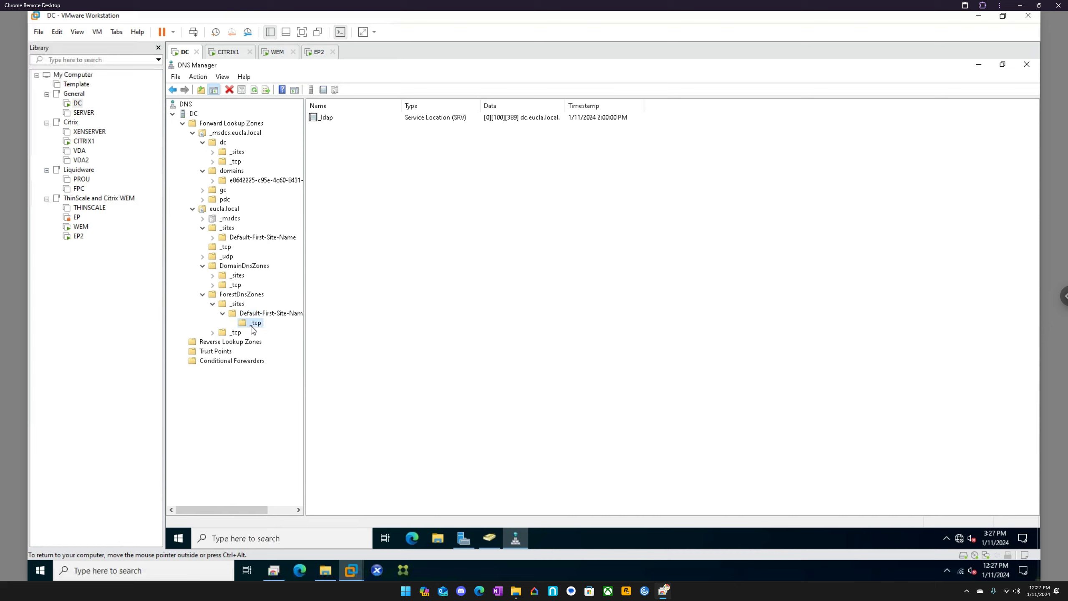
{"action": "left_click", "coordinate": [220, 333]}
Step: Expand DomainDnsZones down to its site's _tcp folder and check the _udp records of eucla.local
{"action": "left_click", "coordinate": [223, 285]}
{"action": "double_click", "coordinate": [216, 277]}
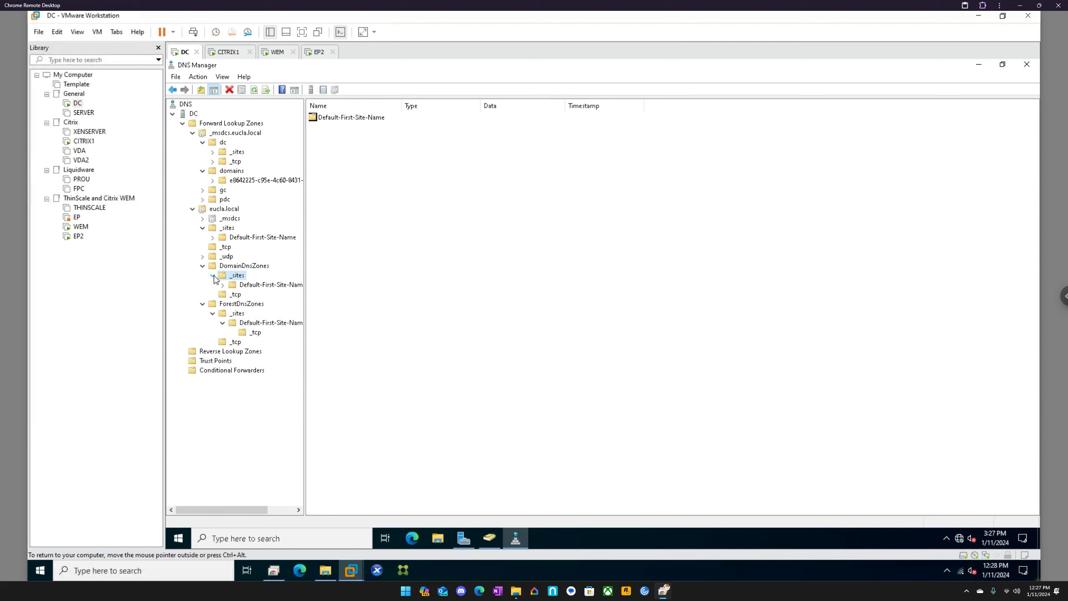
{"action": "left_click", "coordinate": [230, 286]}
{"action": "left_click", "coordinate": [223, 286]}
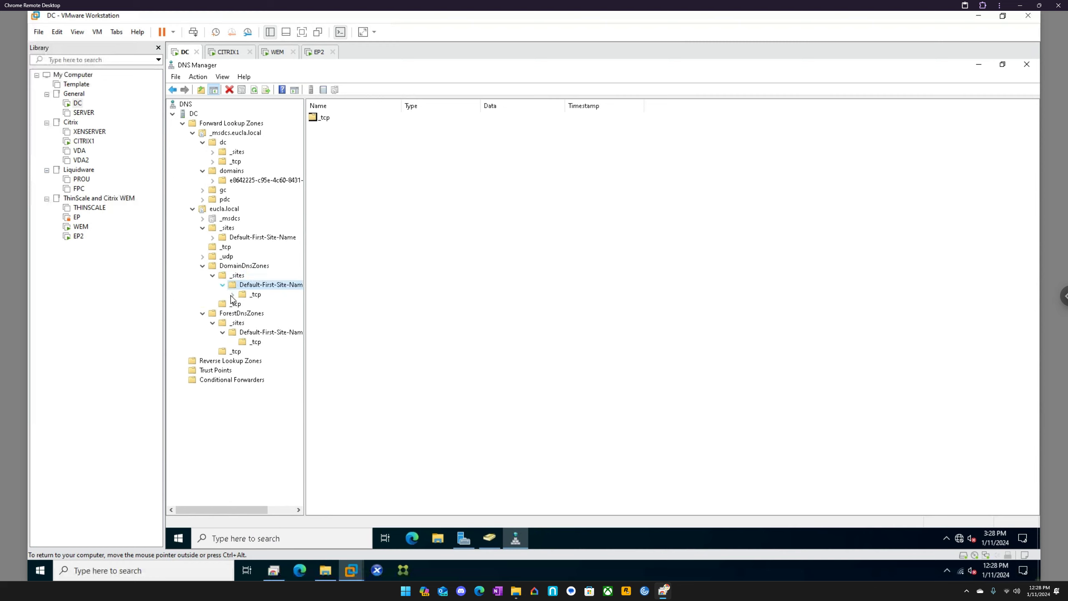
{"action": "left_click", "coordinate": [241, 295]}
{"action": "left_click", "coordinate": [211, 257]}
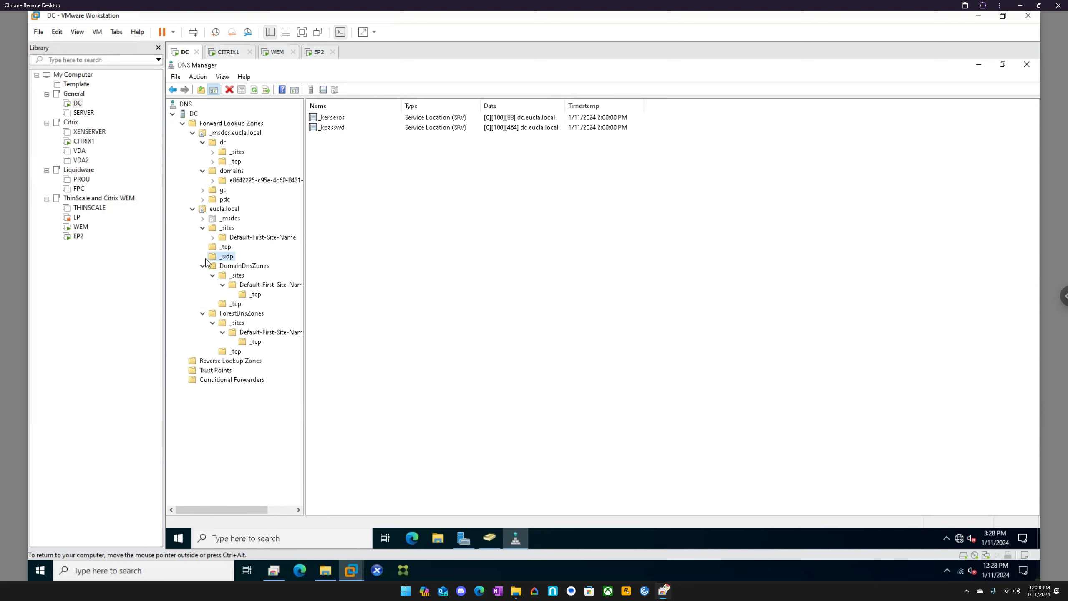
Step: Look through eucla.local's _msdcs folder and the pdc, gc and domains folders of the _msdcs.eucla.local zone
{"action": "left_click", "coordinate": [209, 218]}
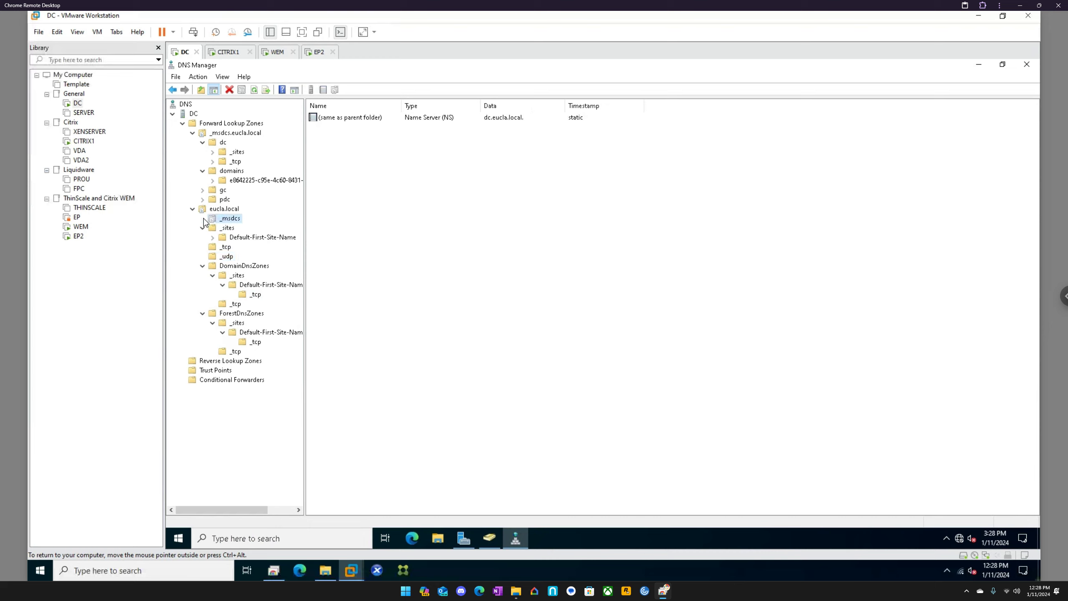
{"action": "double_click", "coordinate": [205, 201]}
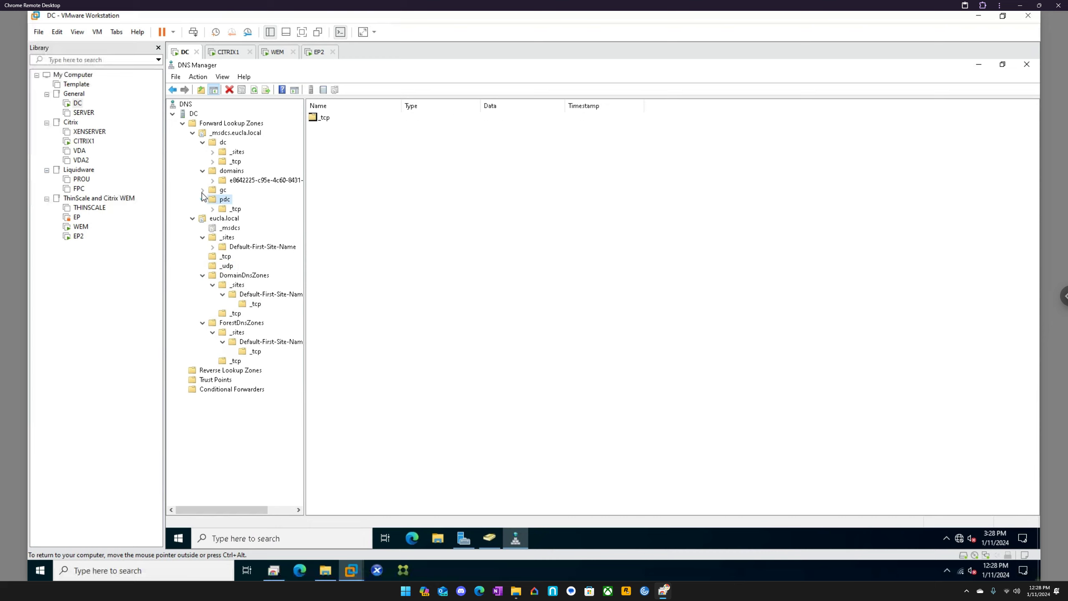
{"action": "double_click", "coordinate": [204, 191]}
{"action": "double_click", "coordinate": [215, 200]}
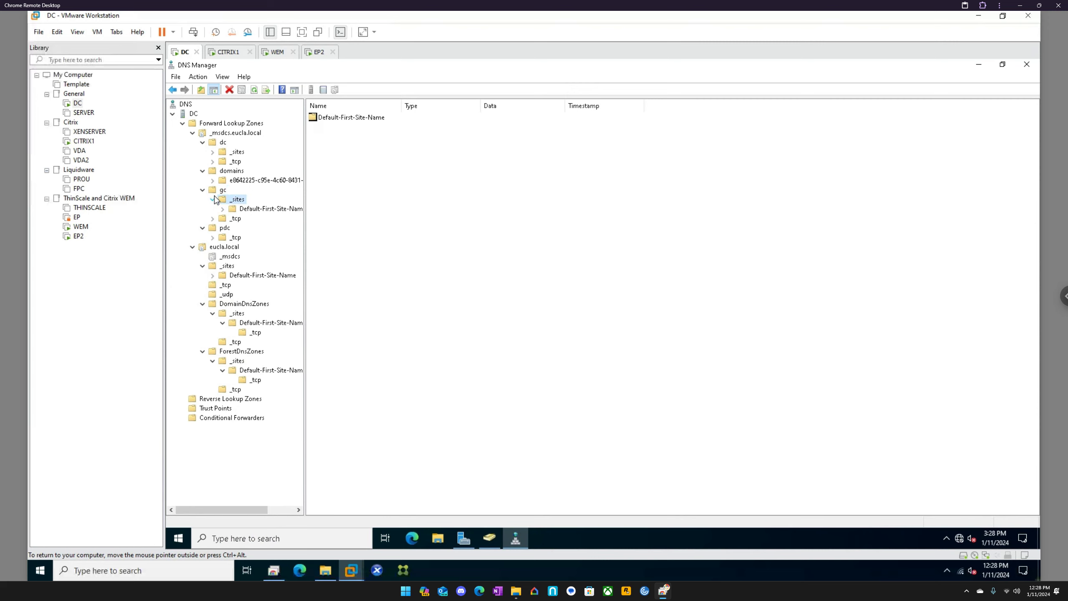
{"action": "left_click", "coordinate": [220, 172]}
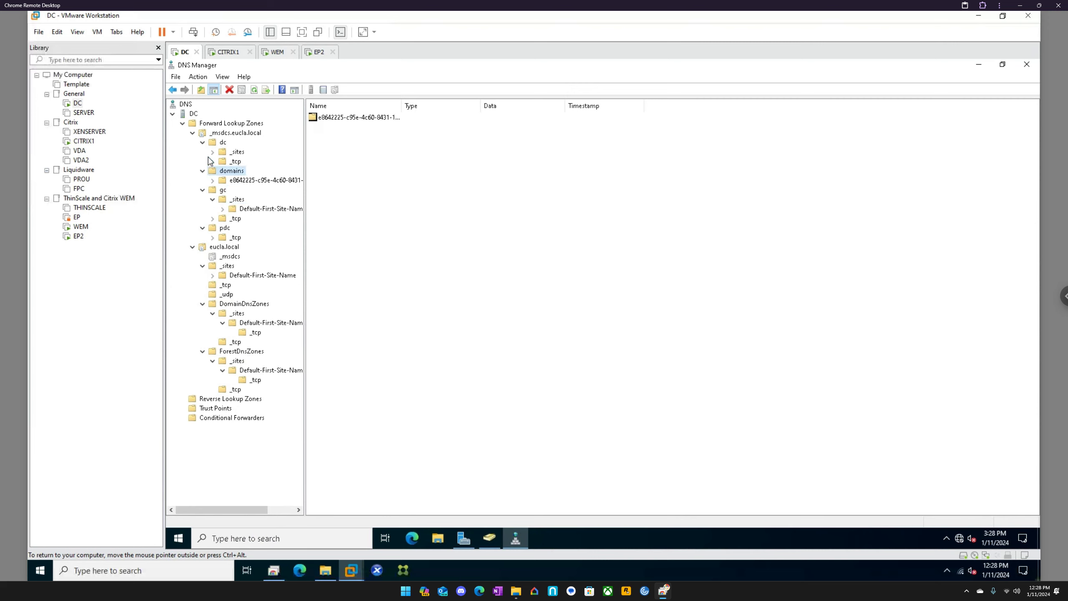
{"action": "left_click", "coordinate": [222, 134]}
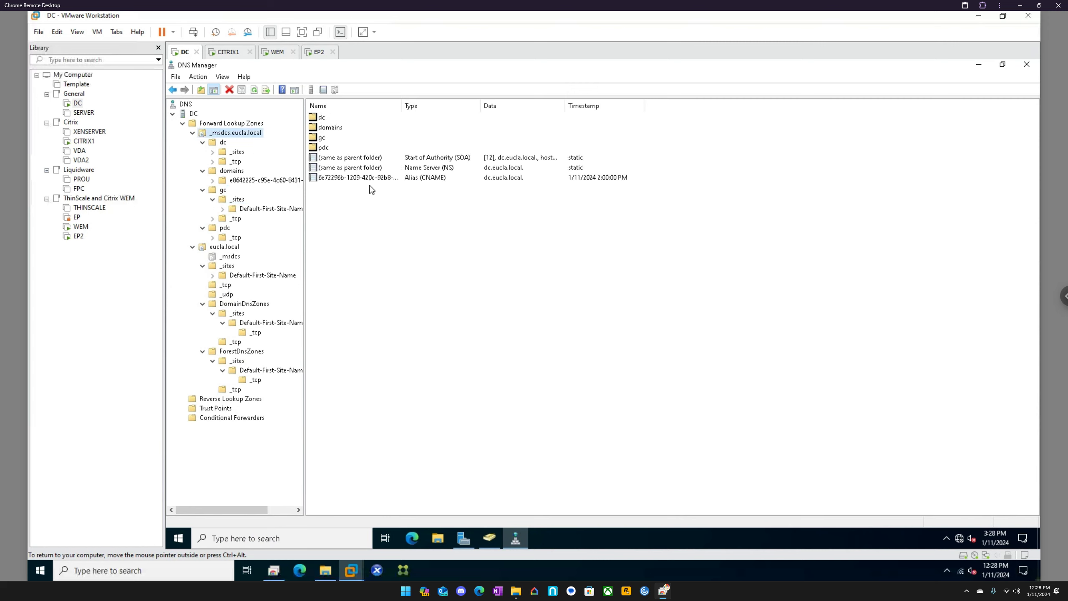
Step: Reopen the eucla.local forward lookup zone and compare the WEM host record with the address in WEM's command prompt
{"action": "left_click", "coordinate": [183, 123]}
{"action": "left_click", "coordinate": [183, 123]}
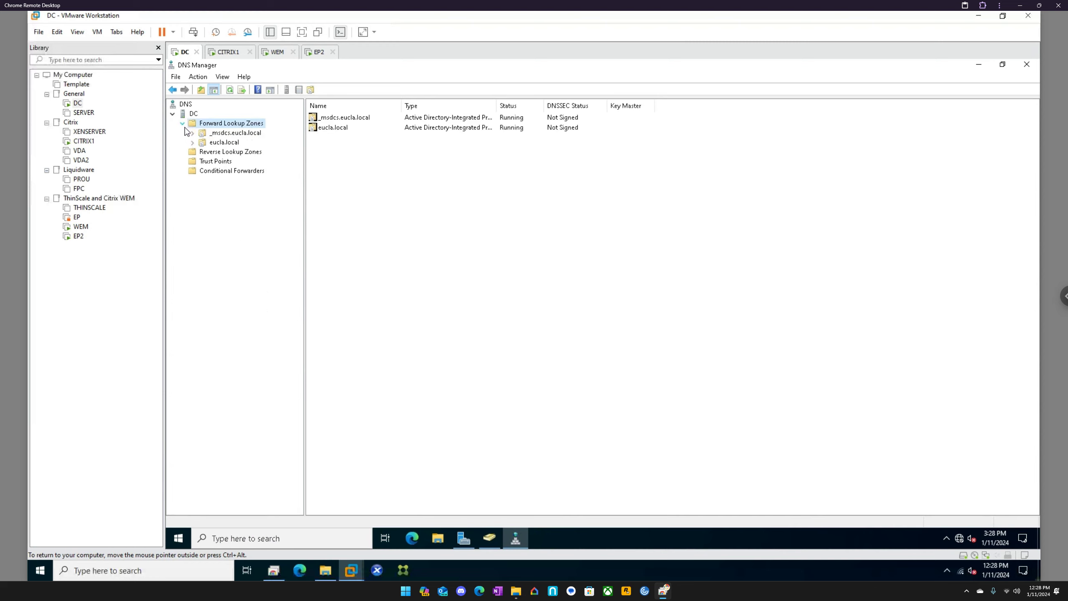
{"action": "left_click", "coordinate": [222, 144]}
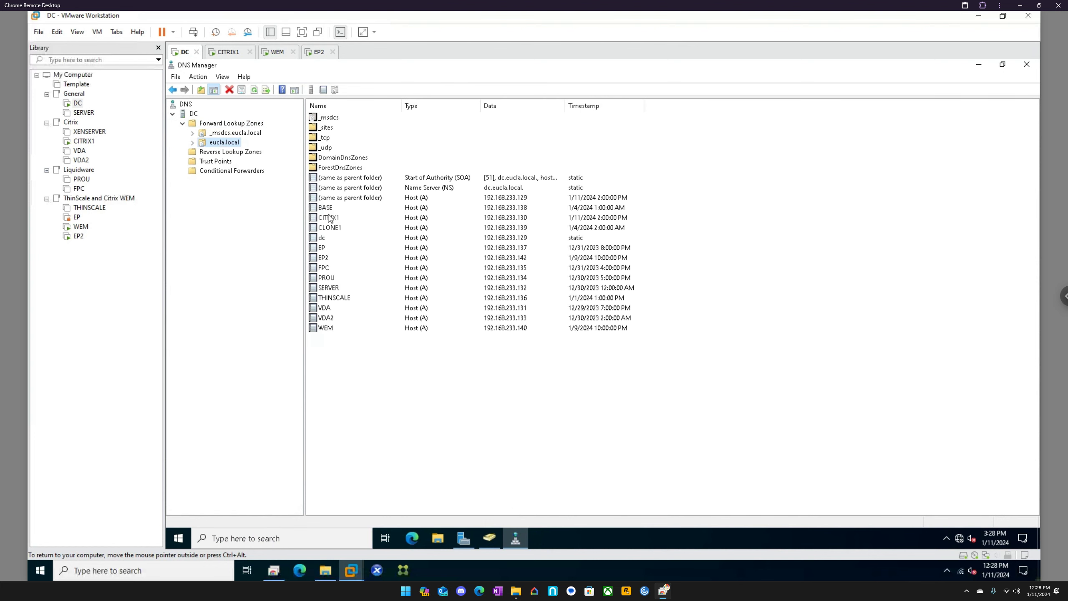
{"action": "left_click", "coordinate": [333, 329]}
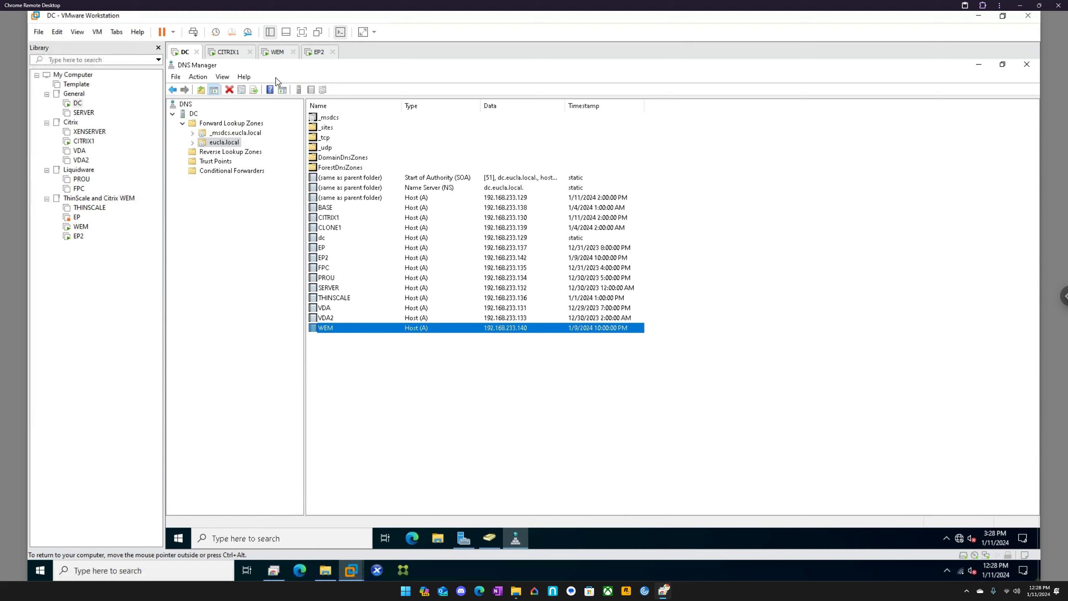
{"action": "left_click", "coordinate": [276, 58]}
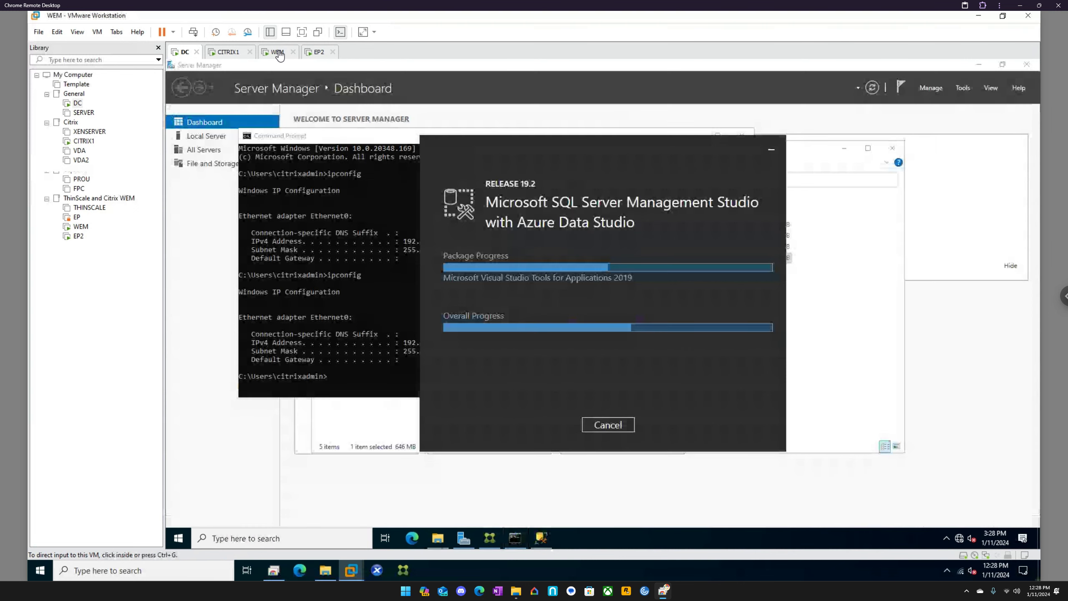
{"action": "left_click", "coordinate": [370, 254]}
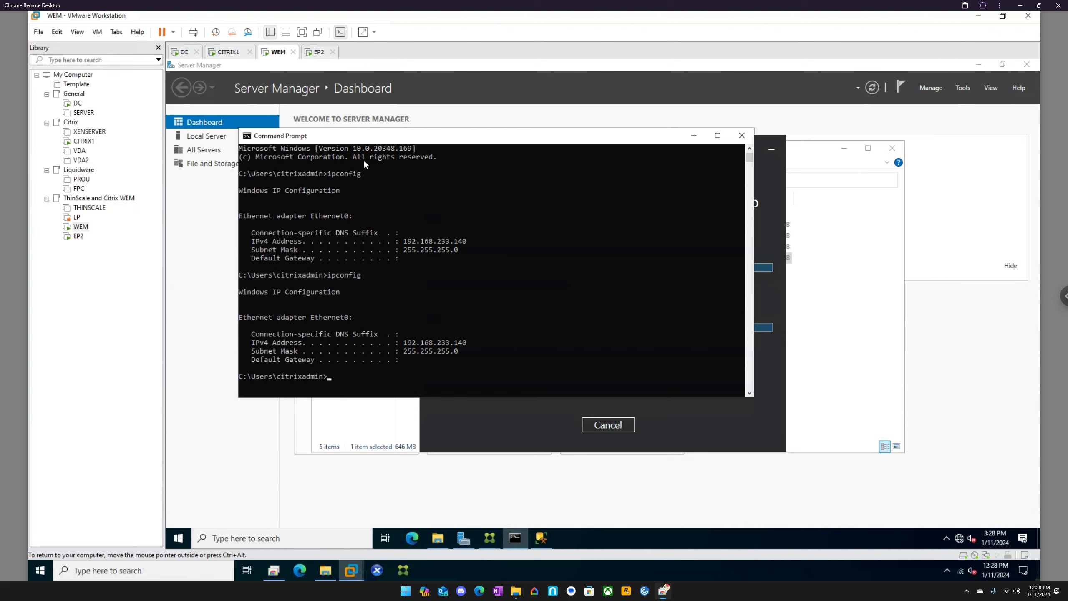
Step: Close the Temp folder window on EP2 and move WEM's command prompt clear of the SSMS installer
{"action": "left_click", "coordinate": [319, 52]}
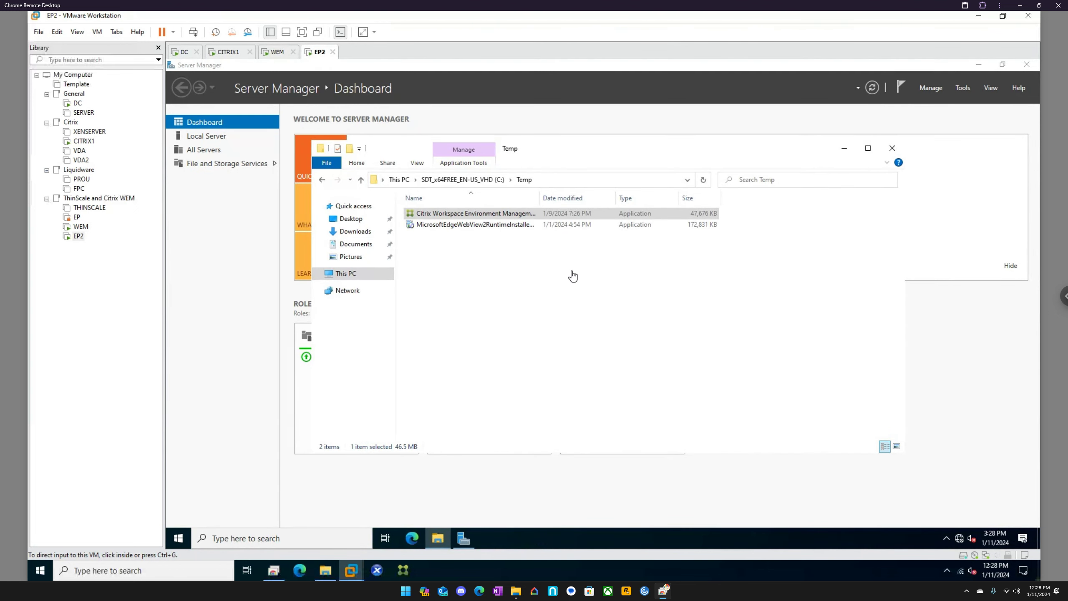
{"action": "left_click", "coordinate": [892, 148]}
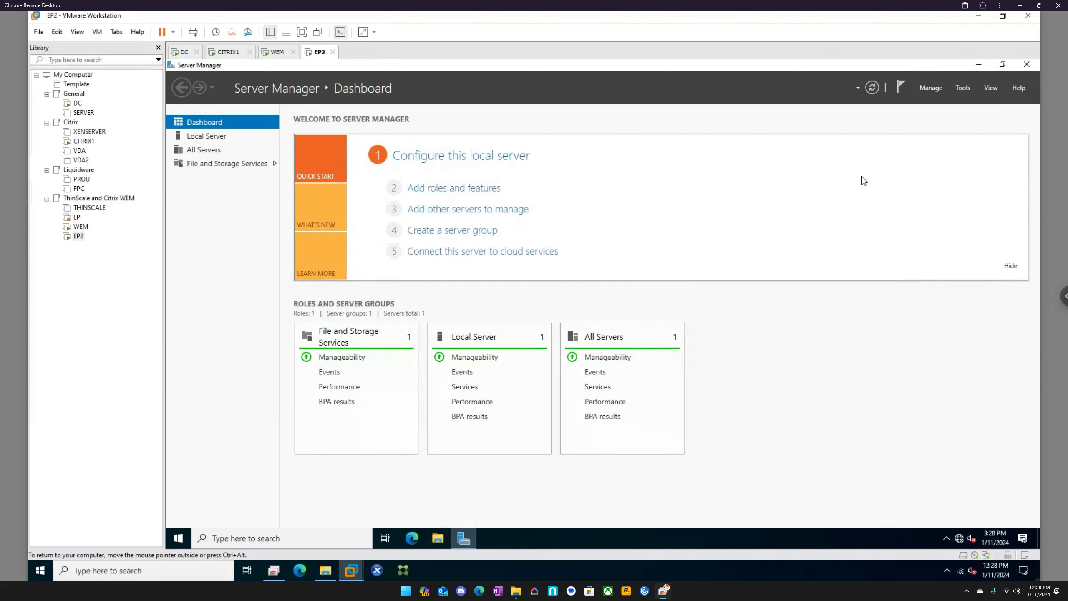
{"action": "left_click", "coordinate": [275, 52]}
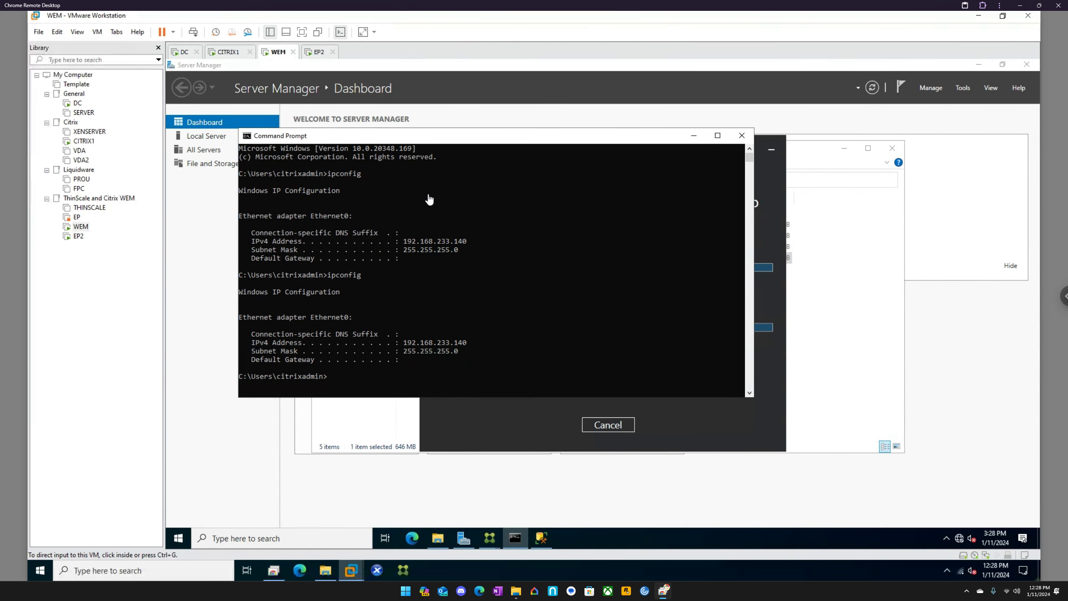
{"action": "left_click_drag", "start_coordinate": [655, 139], "coordinate": [566, 211]}
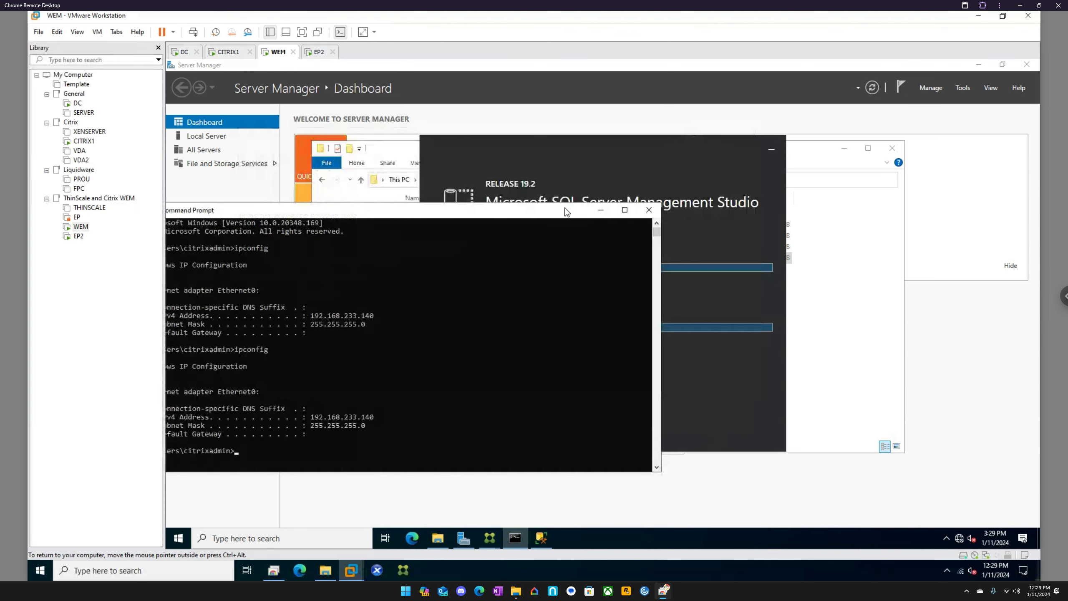
{"action": "left_click", "coordinate": [602, 159]}
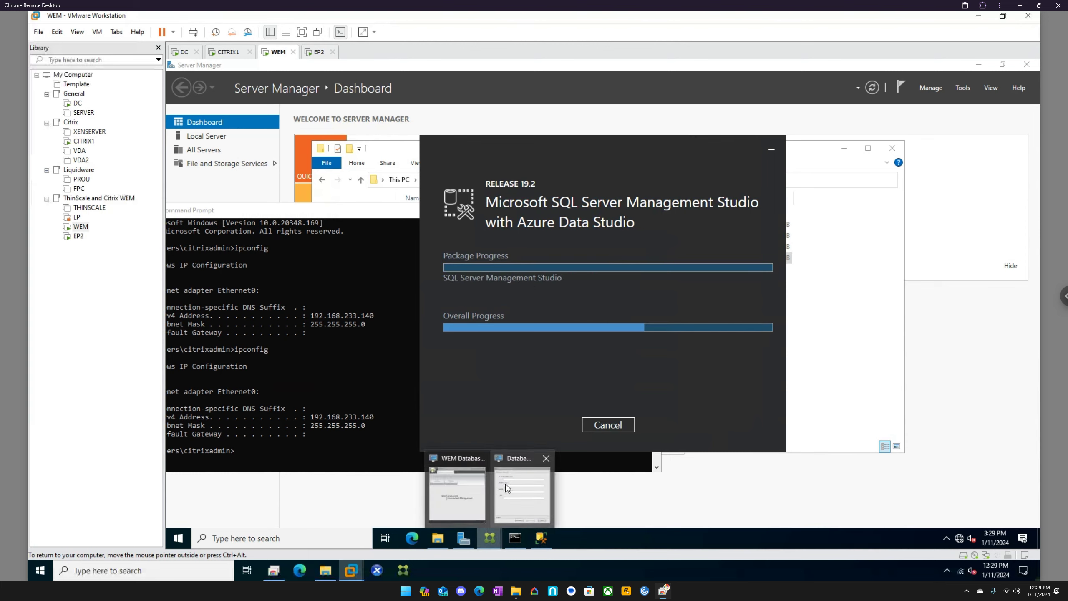
Step: In the Database Creation Wizard, enter WEM\SQLEXPRESS as the server and instance name and WEM as the database name
{"action": "left_click", "coordinate": [505, 473]}
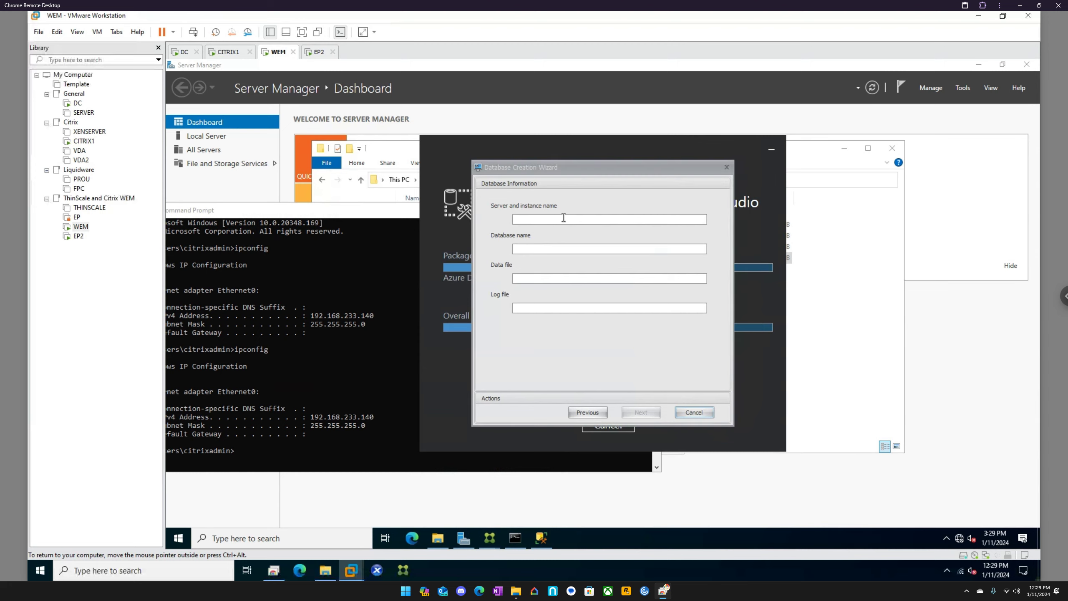
{"action": "left_click", "coordinate": [564, 217]}
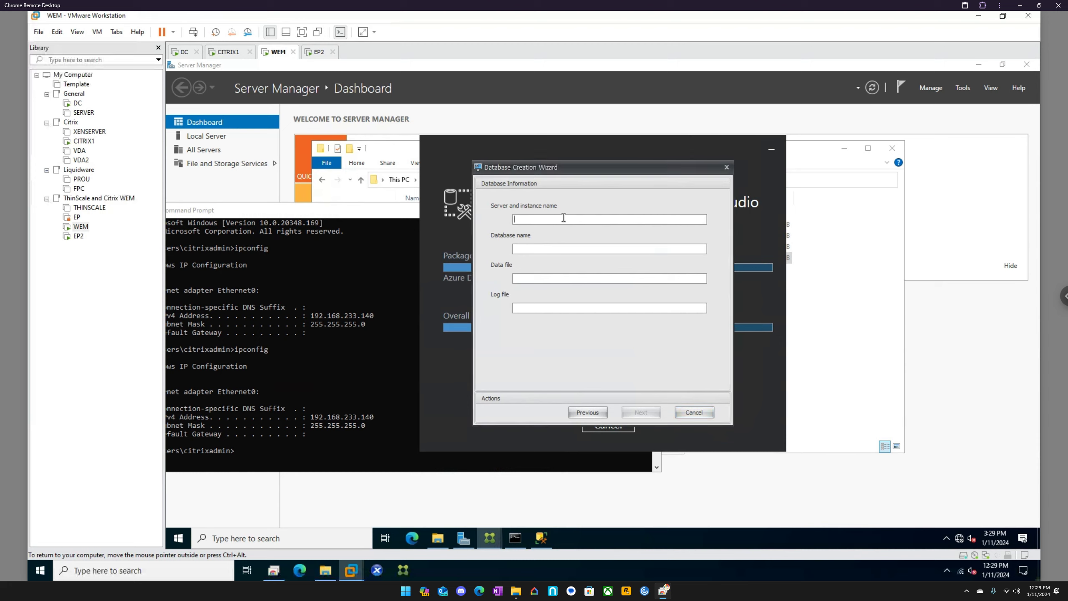
{"action": "type", "text": "WEM\\SQLEXPRESSWEM"}
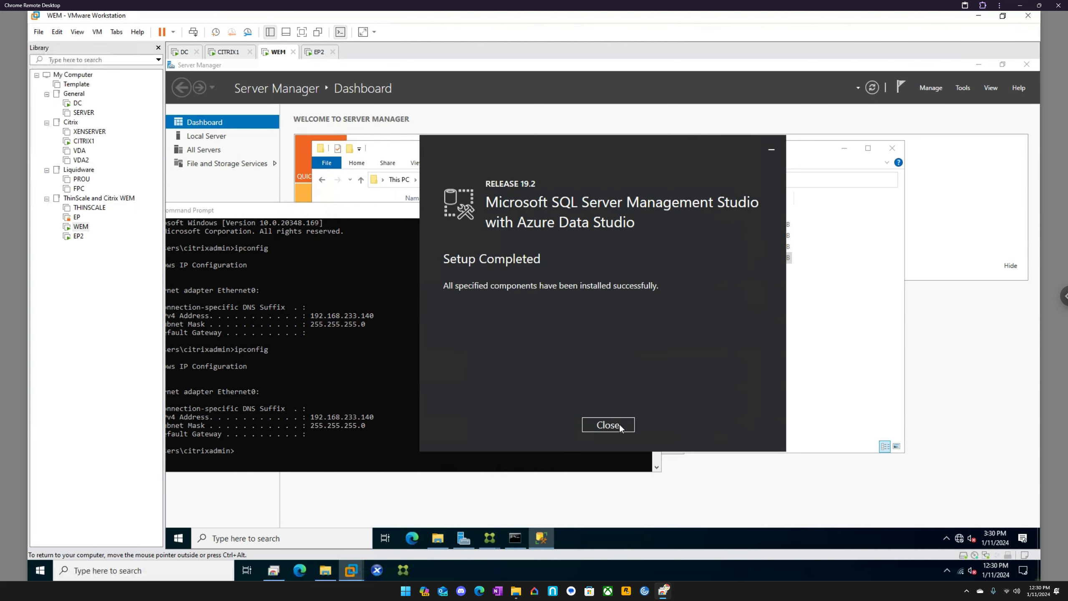
Step: Close the completed SSMS installer and try to flush WEM's DNS cache by running FLUSHDNS in the command prompt
{"action": "left_click", "coordinate": [619, 424]}
{"action": "left_click", "coordinate": [348, 452]}
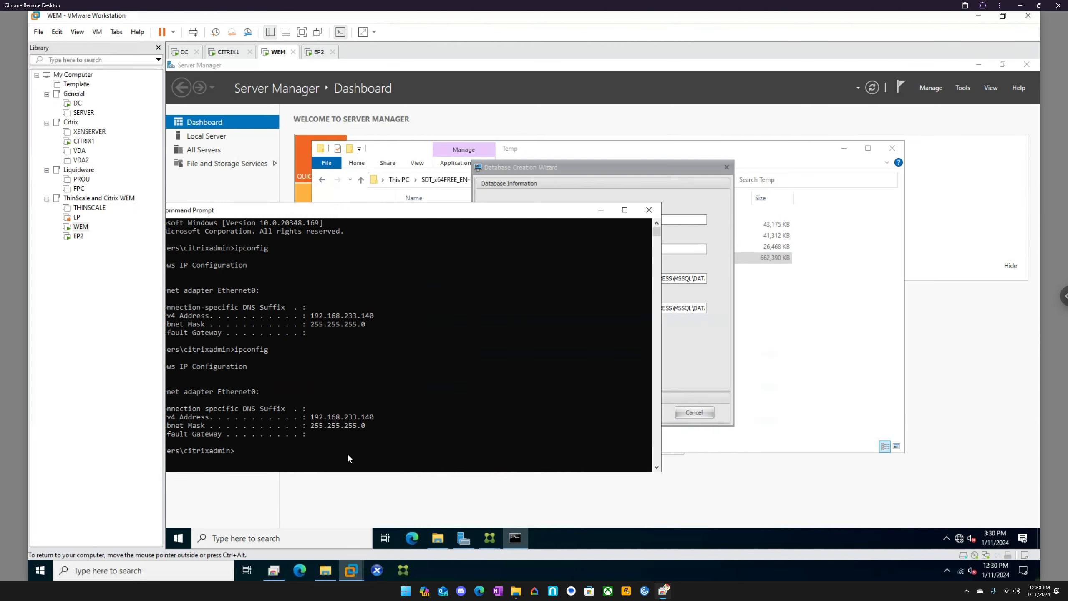
{"action": "type", "text": "FLUSHDNS"}
{"action": "key", "text": "Return"}
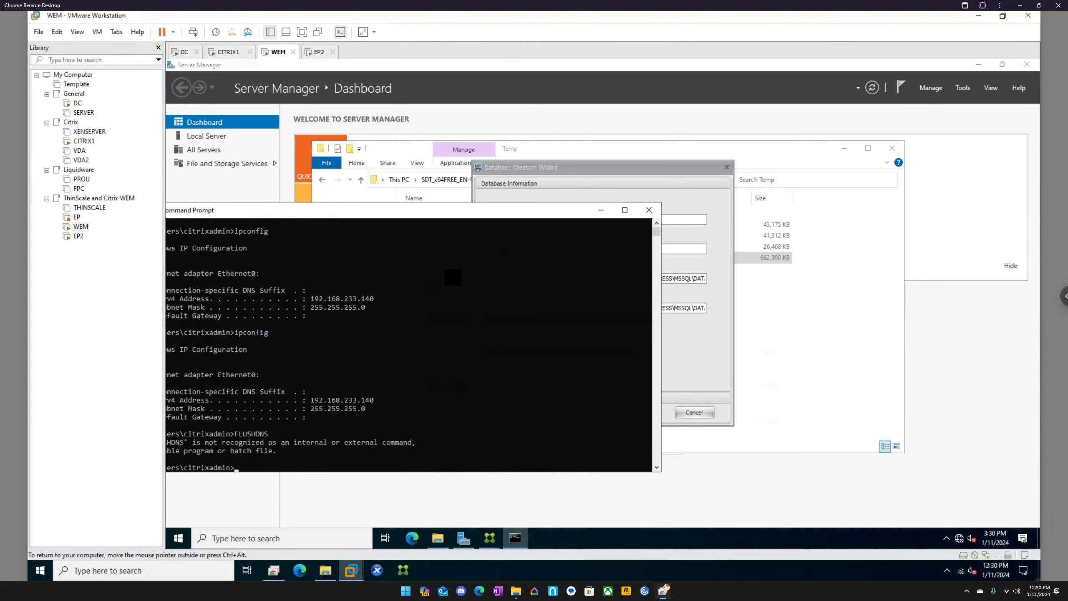
Step: Try to flush WEM's DNS cache by running /flushdns and dnsflush in the command prompt
{"action": "left_click_drag", "start_coordinate": [309, 216], "coordinate": [445, 271]}
{"action": "type", "text": "/f"}
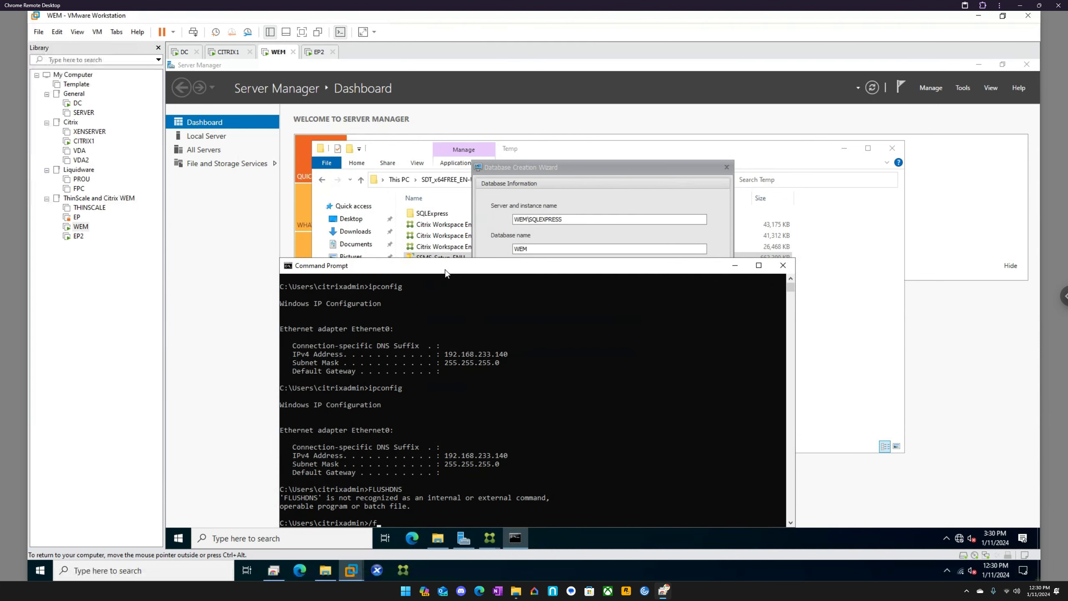
{"action": "type", "text": "lushdns"}
{"action": "key", "text": "Return"}
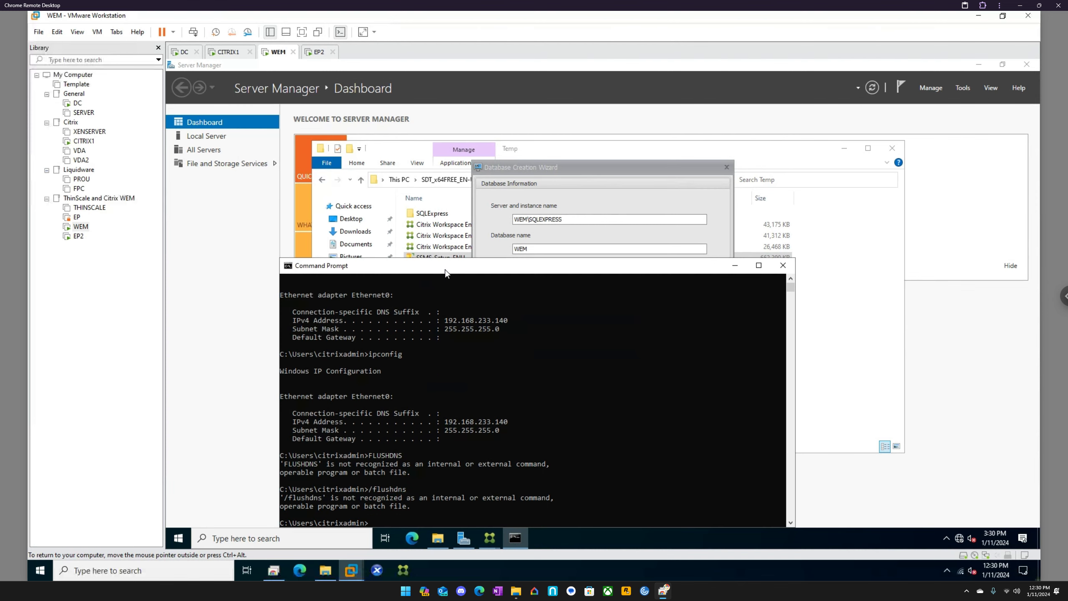
{"action": "left_click_drag", "start_coordinate": [456, 268], "coordinate": [456, 214]}
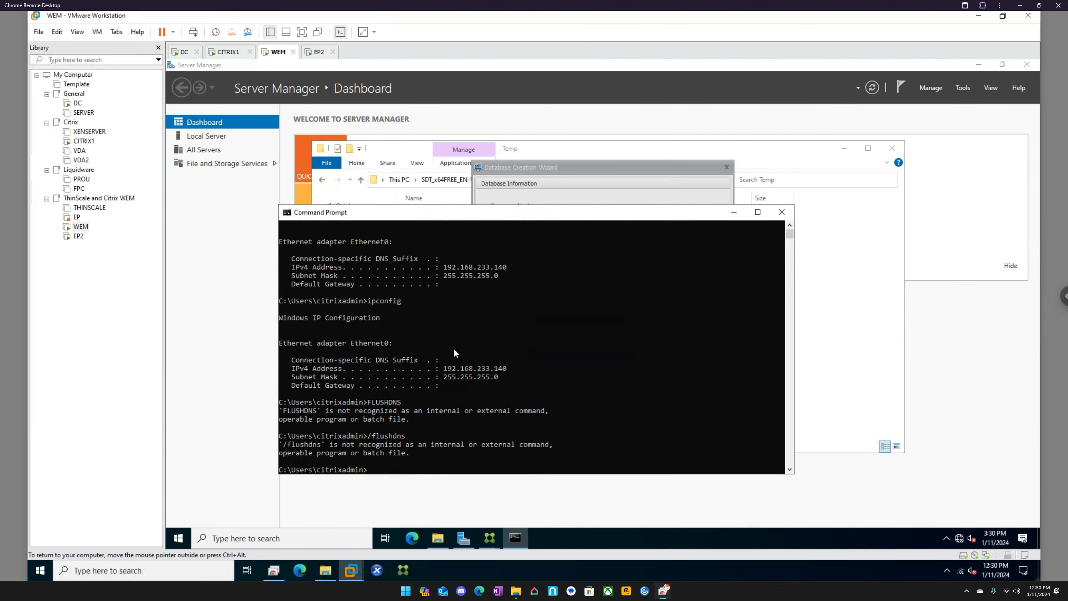
{"action": "type", "text": "dnsflush"}
{"action": "key", "text": "Return"}
Step: Flush WEM's DNS resolver cache by running ipconfig /flushdns in the command prompt
{"action": "type", "text": "/"}
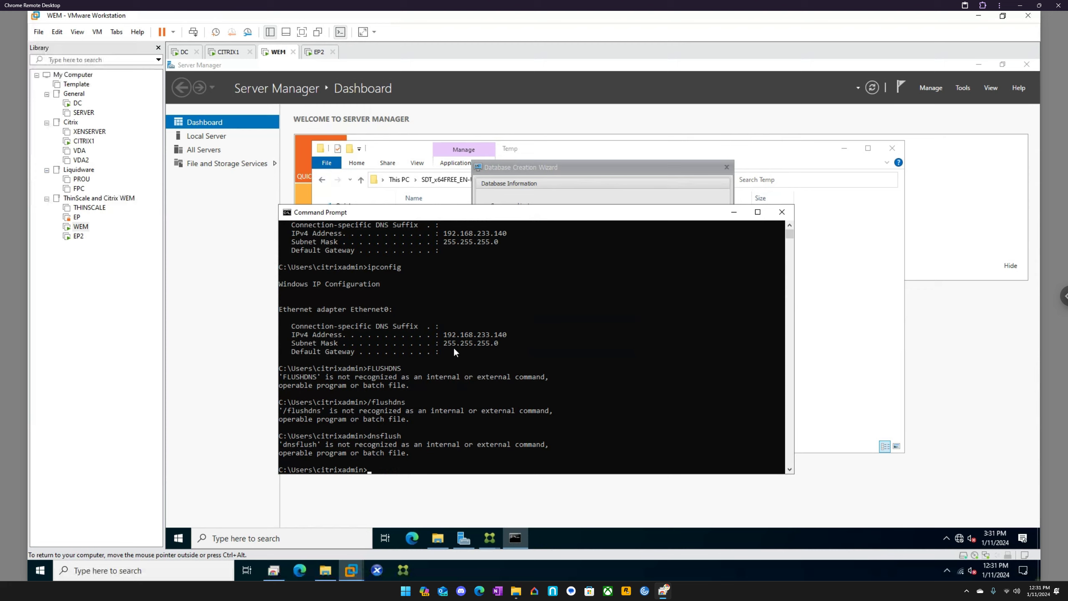
{"action": "type", "text": "ipconfig /flushdns"}
{"action": "key", "text": "Return"}
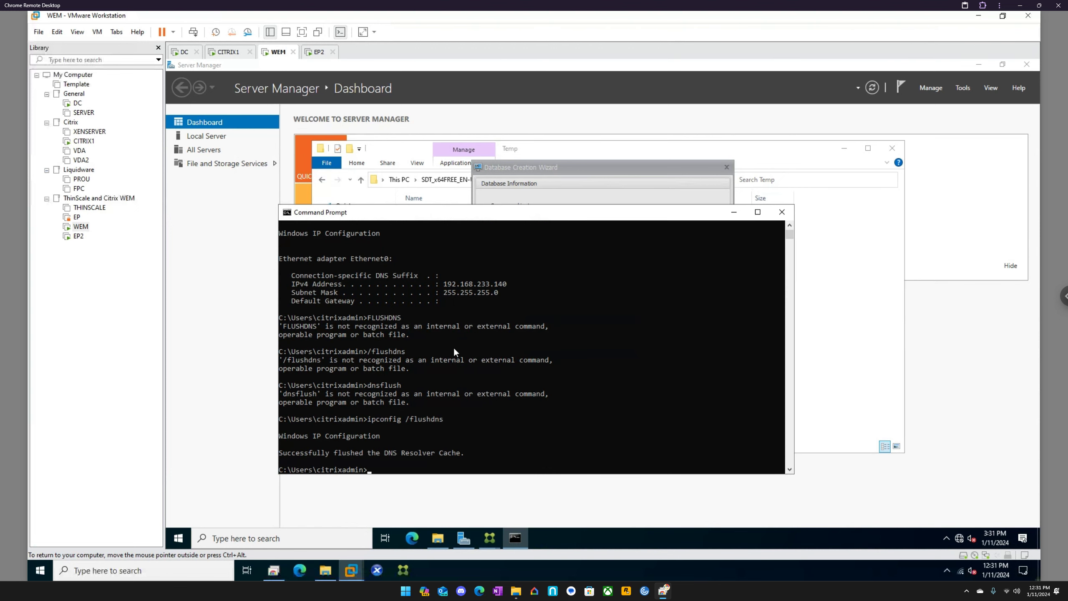
Step: On the EP2 machine, open a command prompt and ping wem to test name resolution
{"action": "left_click", "coordinate": [319, 52]}
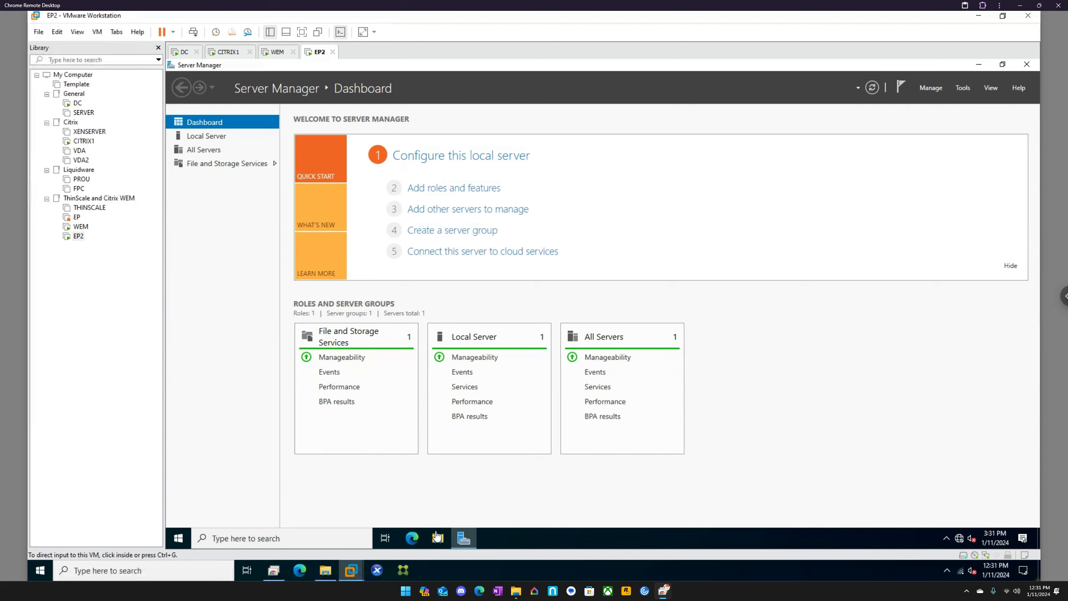
{"action": "left_click", "coordinate": [341, 532]}
{"action": "type", "text": "cmd"}
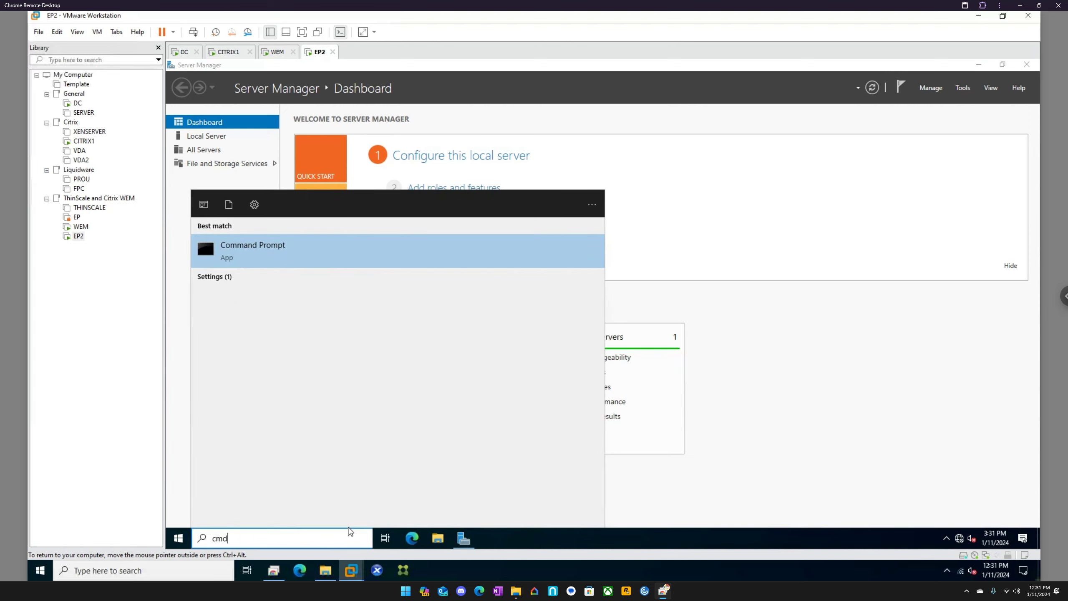
{"action": "key", "text": "Return"}
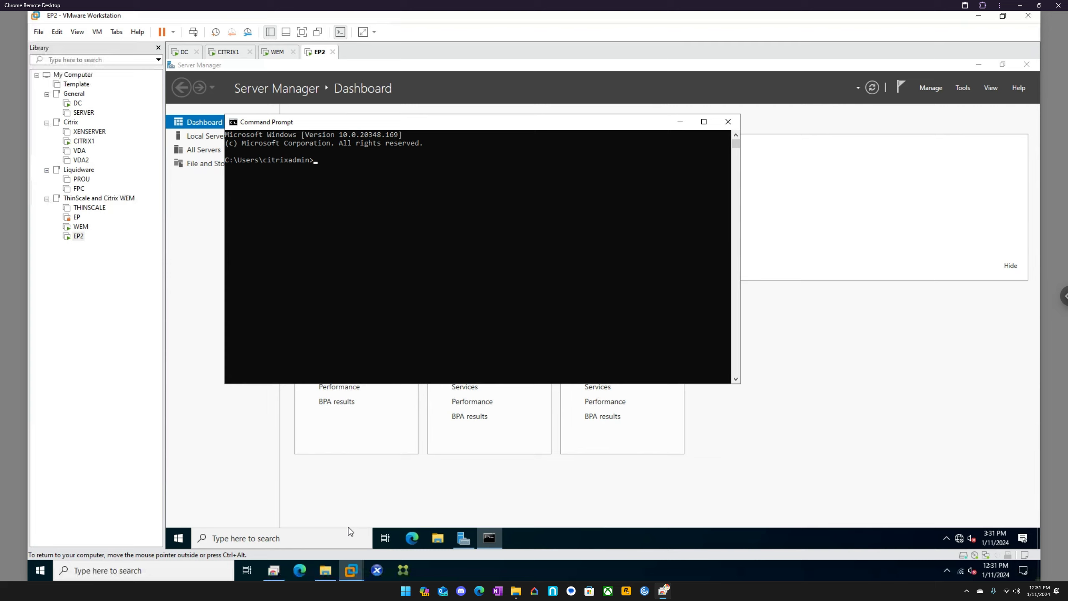
{"action": "type", "text": "ping wem"}
{"action": "key", "text": "Return"}
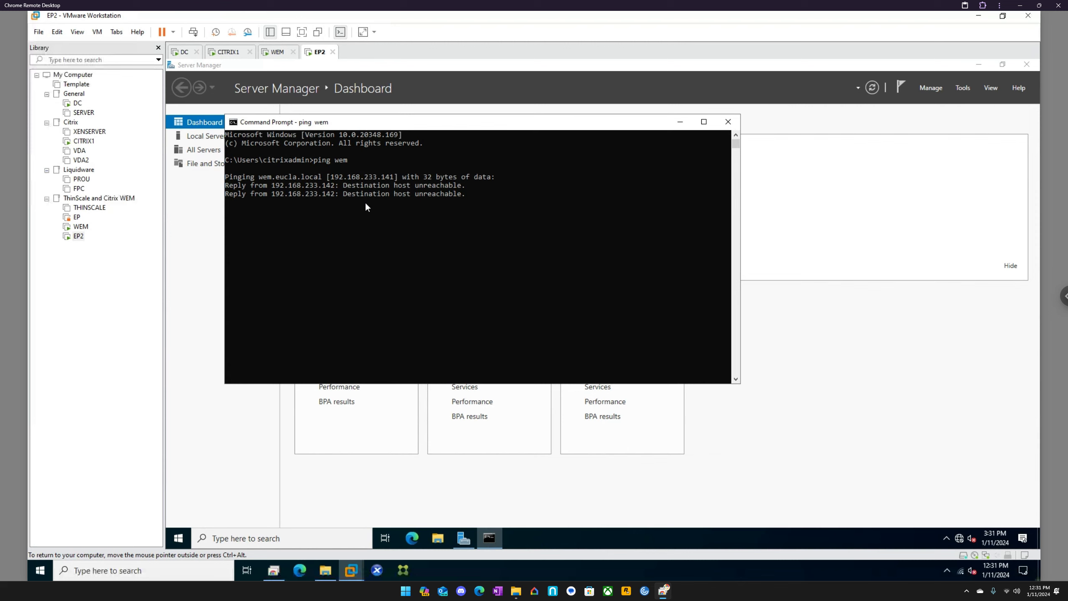
Step: On the DC machine, enable updating the associated pointer (PTR) record for the WEM host record and apply the change
{"action": "left_click", "coordinate": [227, 52]}
{"action": "left_click", "coordinate": [187, 52]}
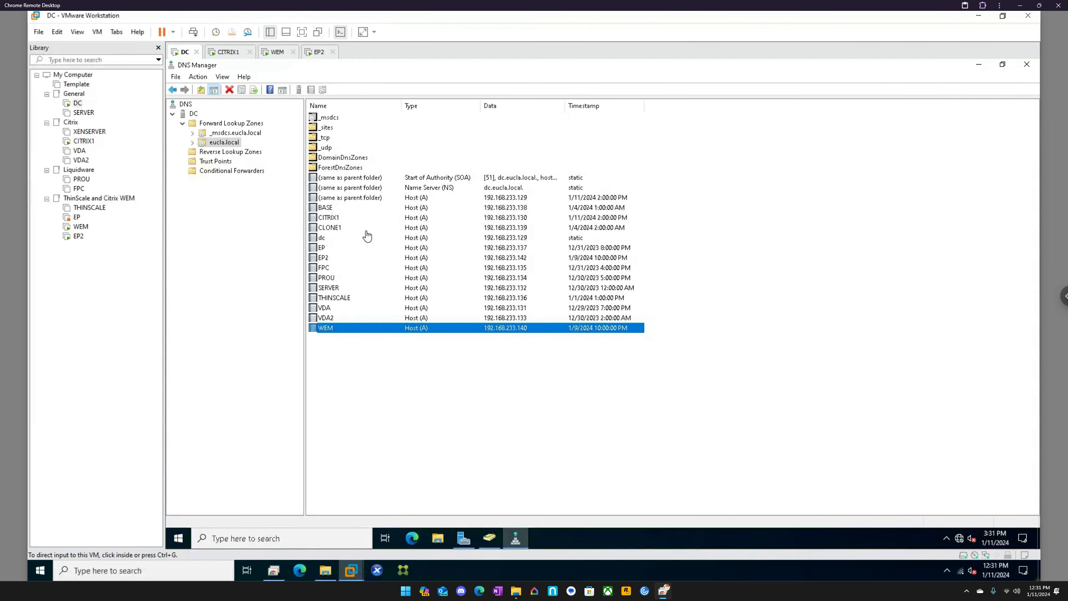
{"action": "right_click", "coordinate": [337, 330]}
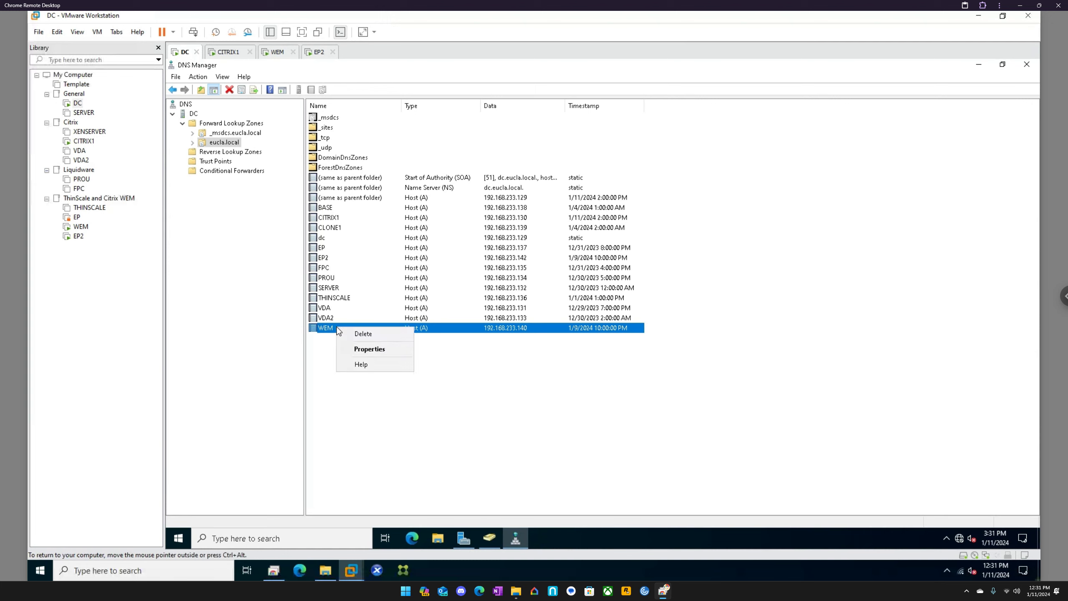
{"action": "left_click", "coordinate": [367, 349]}
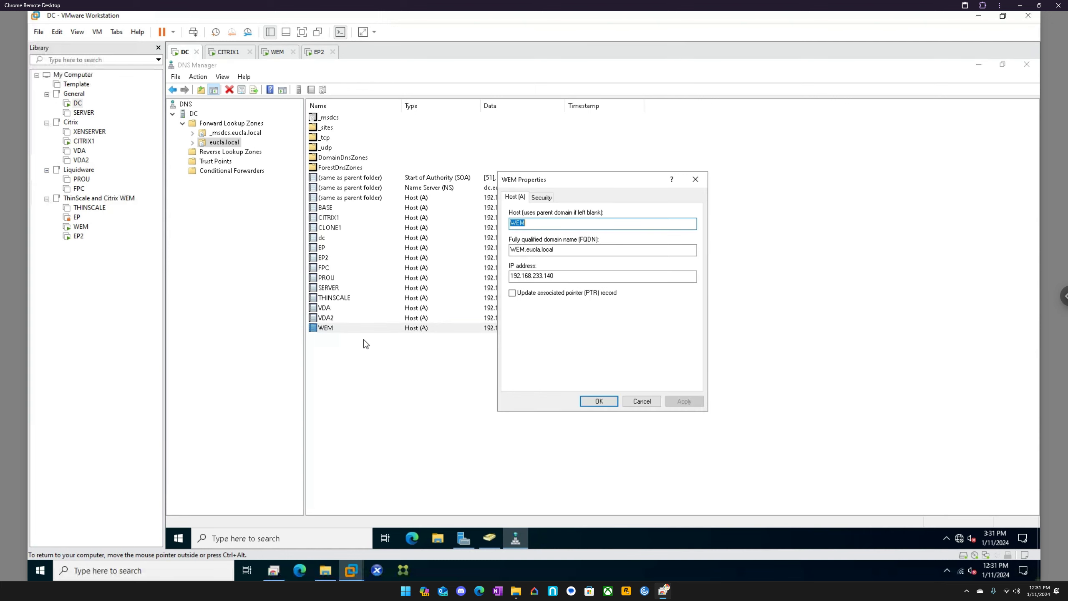
{"action": "left_click", "coordinate": [542, 295]}
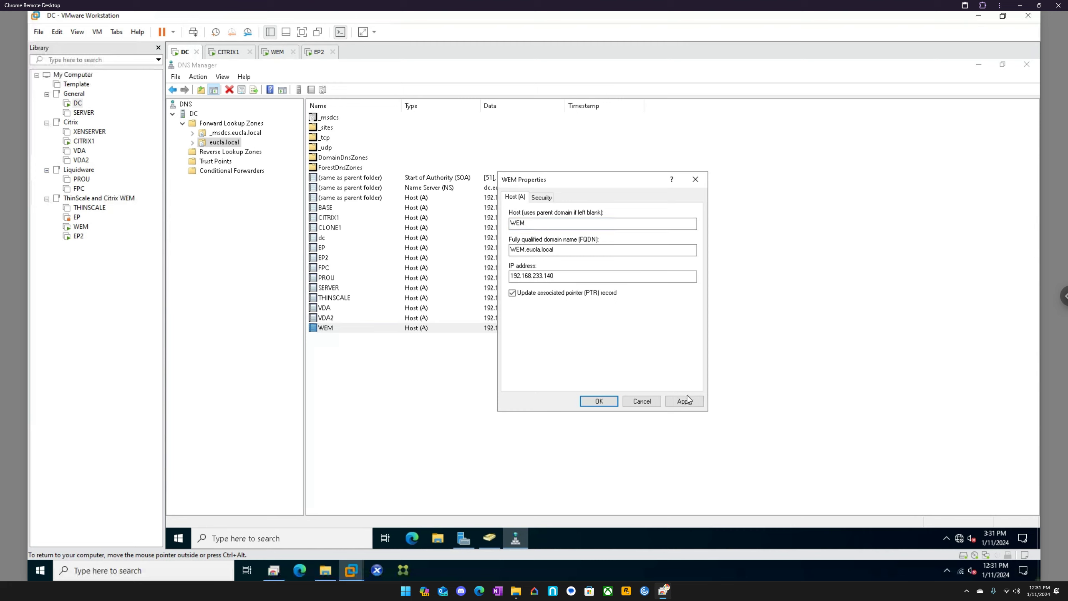
{"action": "left_click", "coordinate": [685, 401]}
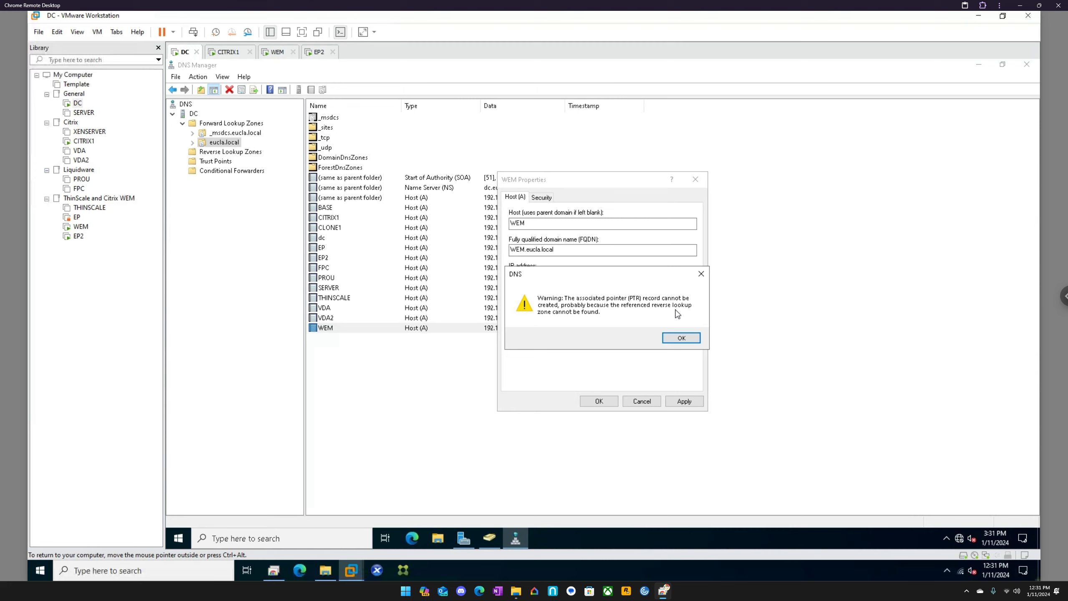
{"action": "left_click", "coordinate": [678, 337]}
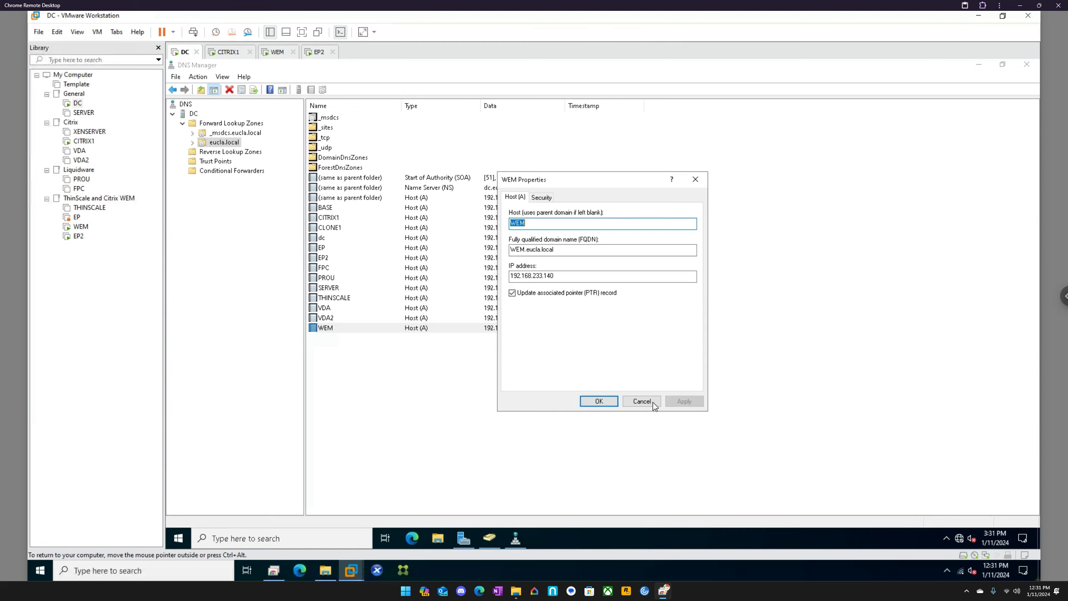
{"action": "left_click", "coordinate": [599, 401]}
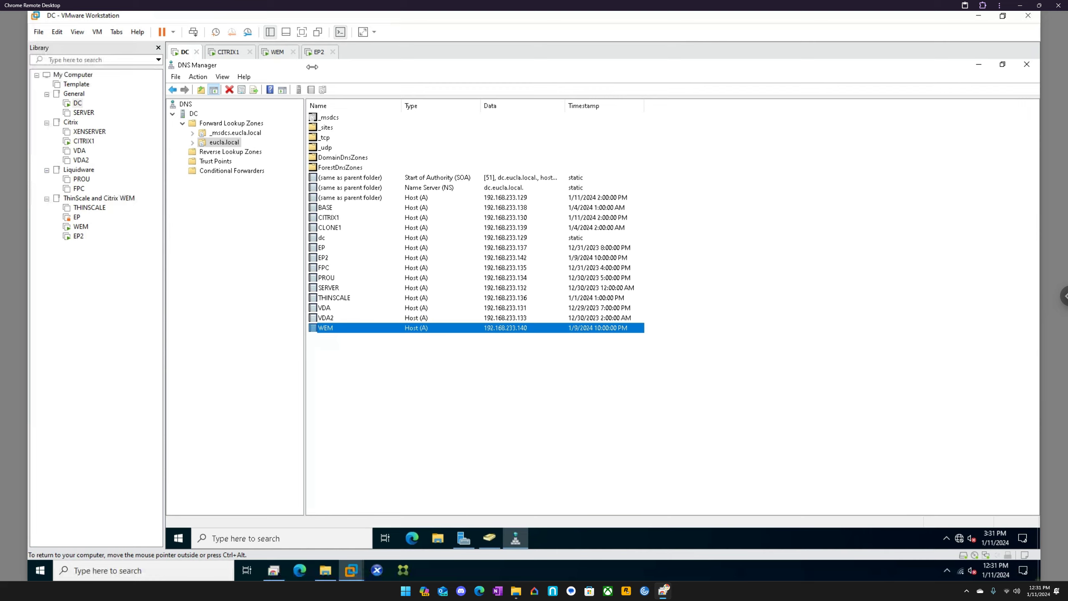
Step: Flush EP2's DNS resolver cache by running ipconfig /flushdns in its command prompt
{"action": "left_click", "coordinate": [318, 52]}
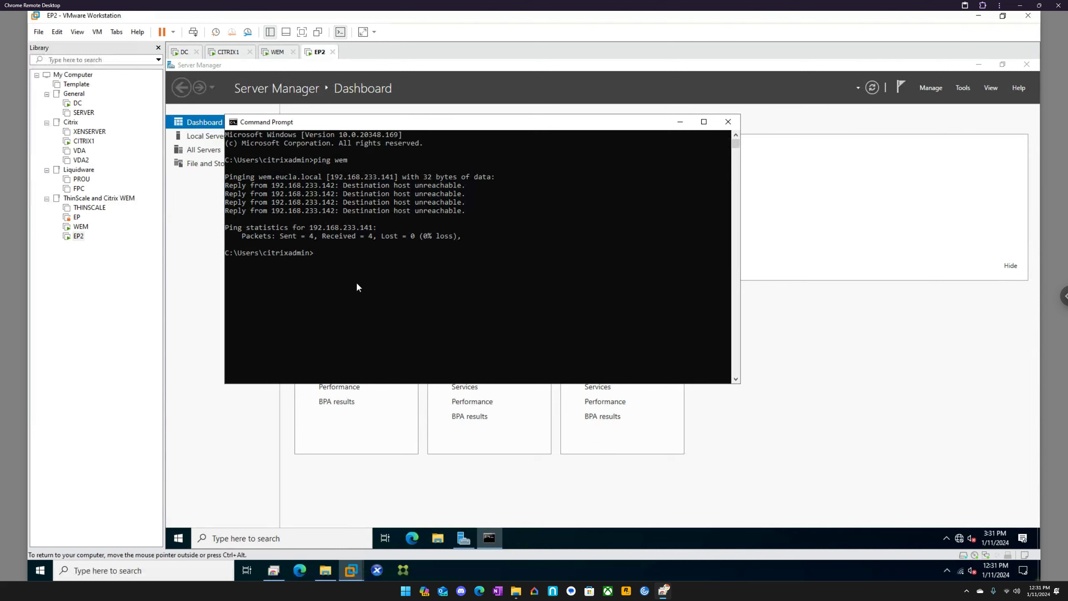
{"action": "key", "text": "Up"}
{"action": "key", "text": "BackSpace"}
{"action": "key", "text": "BackSpace"}
{"action": "key", "text": "BackSpace"}
{"action": "key", "text": "BackSpace"}
{"action": "key", "text": "BackSpace"}
{"action": "key", "text": "BackSpace"}
{"action": "key", "text": "BackSpace"}
{"action": "type", "text": "ipconfig /flushdns"}
{"action": "key", "text": "Return"}
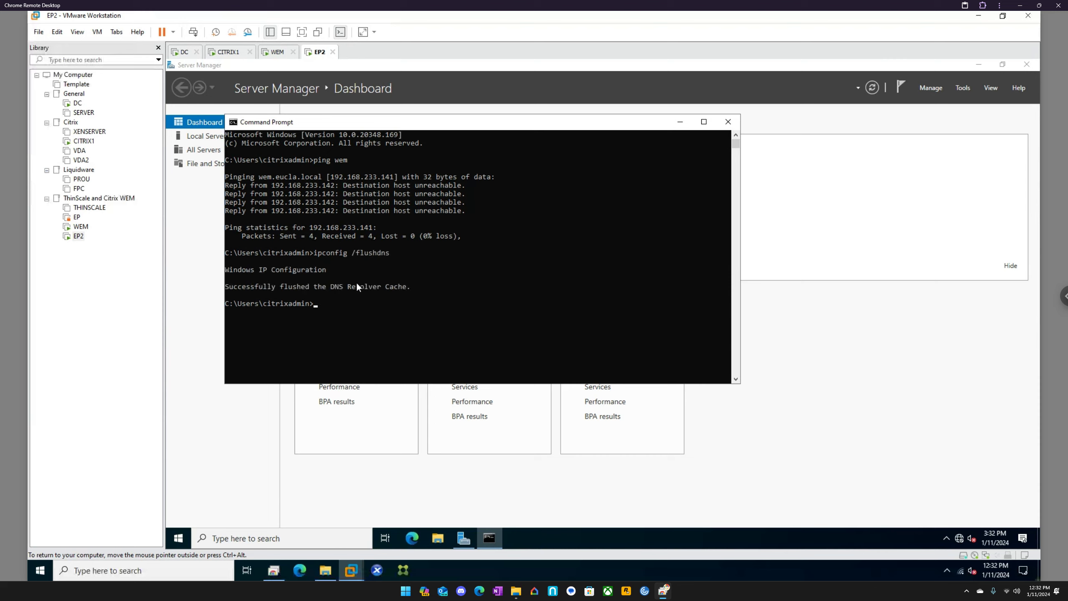
Step: Repeat the ping to wem from EP2 and close its command prompt
{"action": "key", "text": "Up"}
{"action": "key", "text": "Up"}
{"action": "key", "text": "Return"}
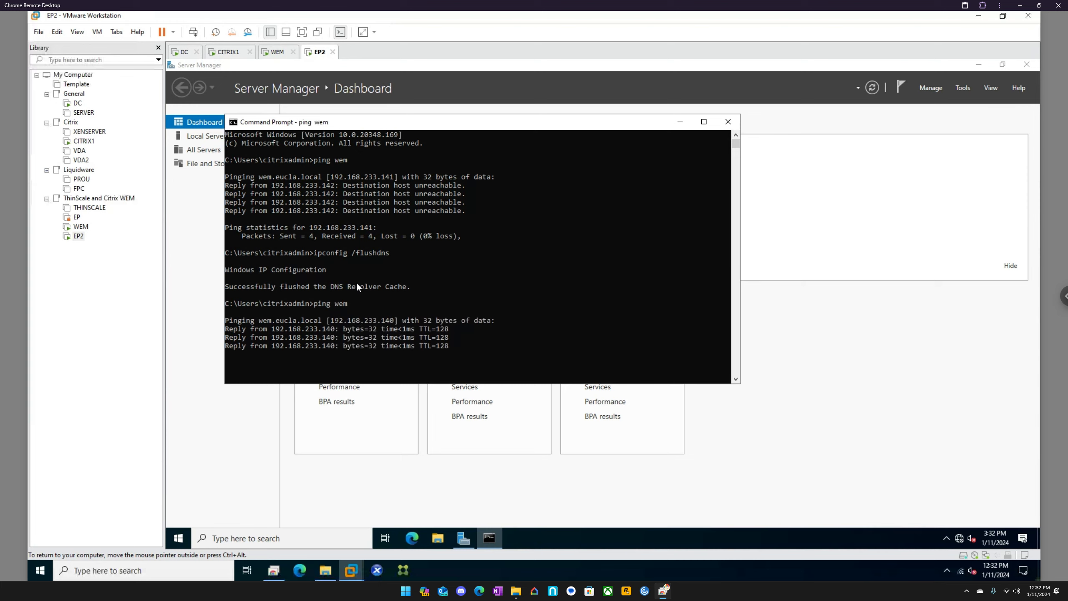
{"action": "left_click", "coordinate": [728, 122]}
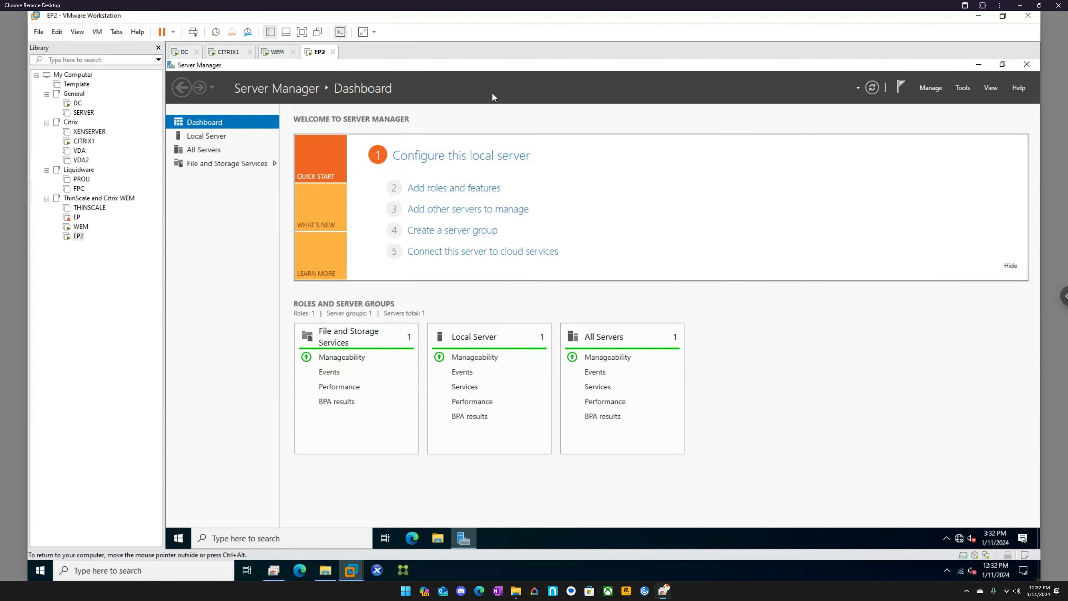
Step: On the WEM machine, open SQL Server Management Studio 19, connect to WEM\SQLEXPRESS with Windows Authentication, and expand its databases
{"action": "left_click", "coordinate": [277, 52]}
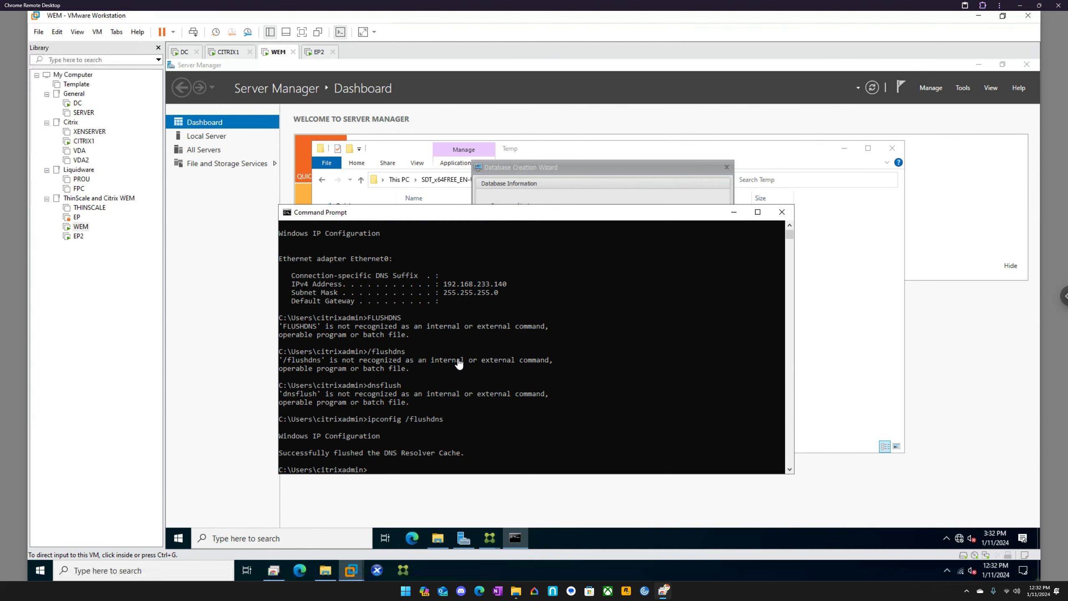
{"action": "left_click", "coordinate": [782, 213]}
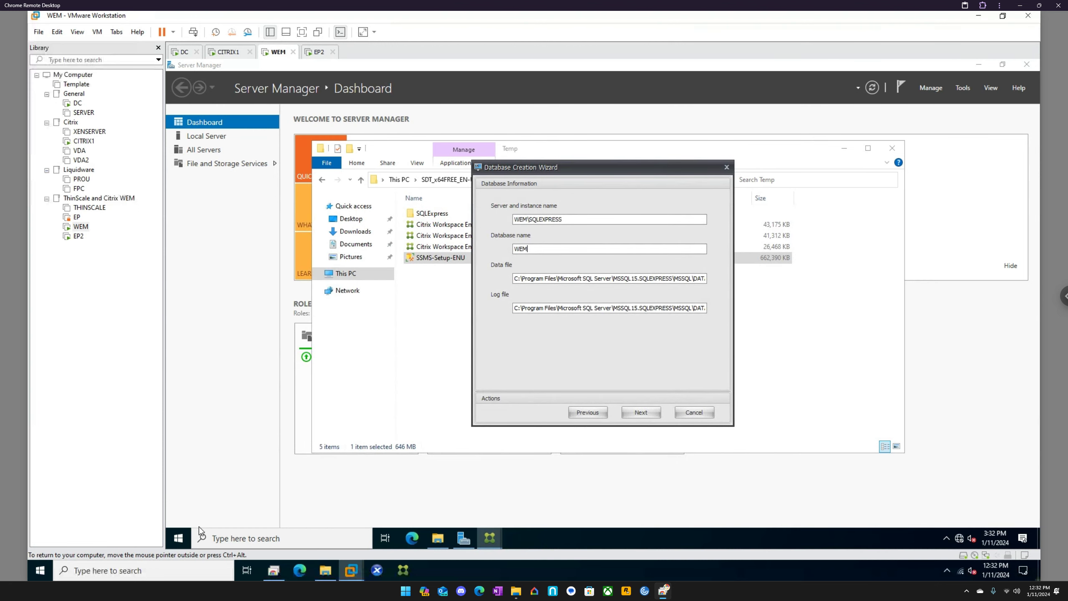
{"action": "left_click", "coordinate": [178, 537]}
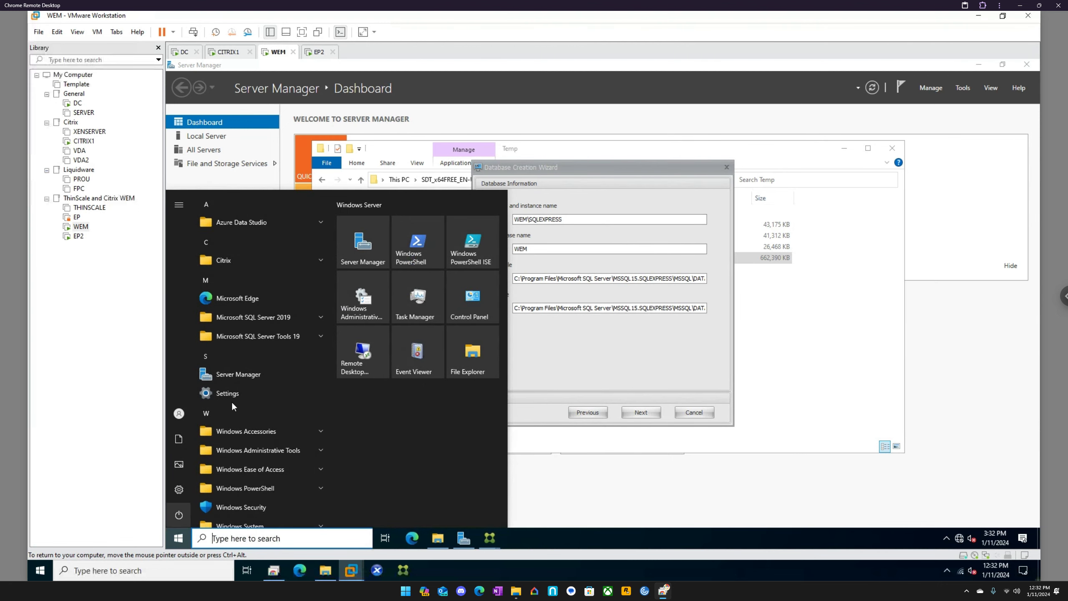
{"action": "left_click", "coordinate": [267, 335]}
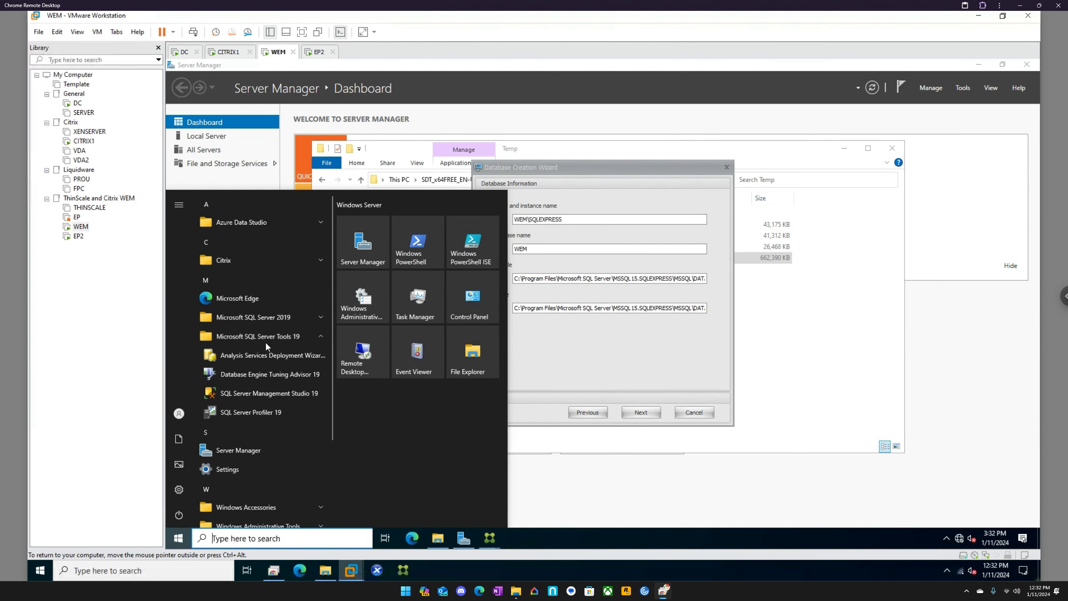
{"action": "left_click", "coordinate": [253, 392]}
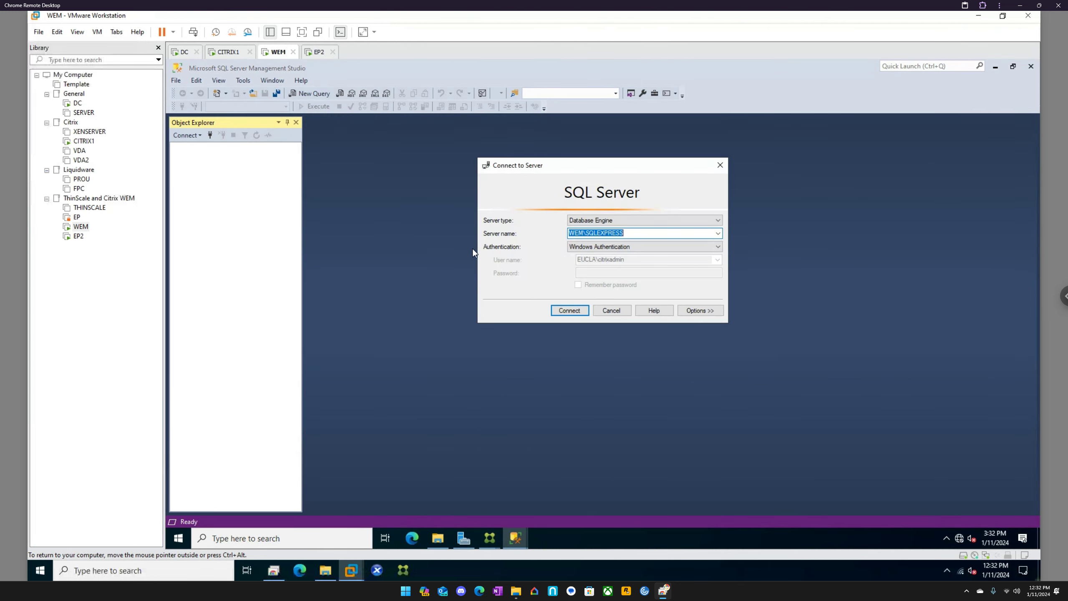
{"action": "left_click", "coordinate": [575, 308]}
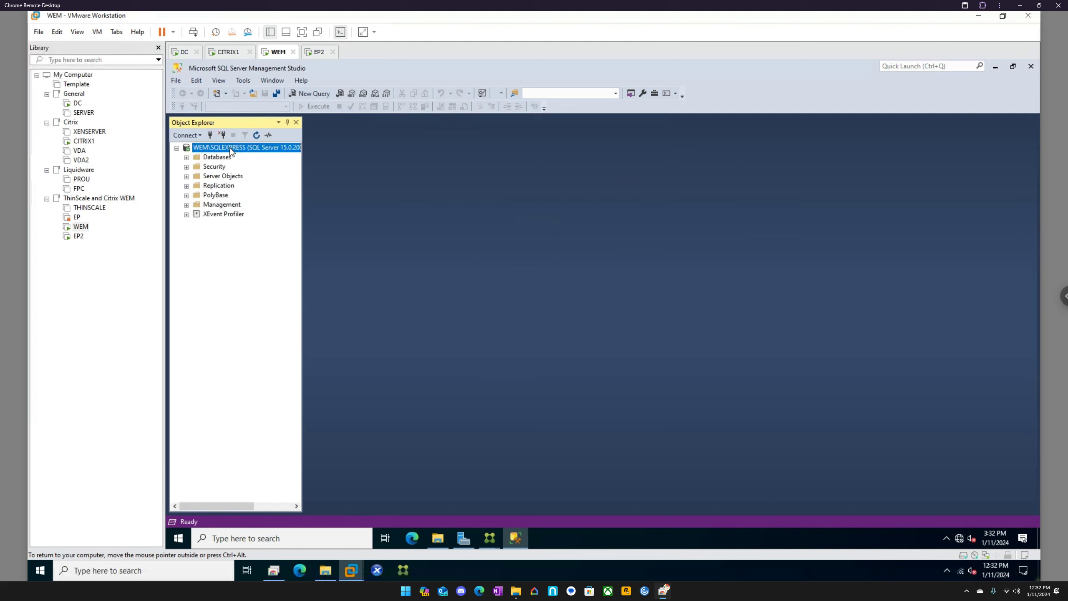
{"action": "left_click", "coordinate": [187, 158]}
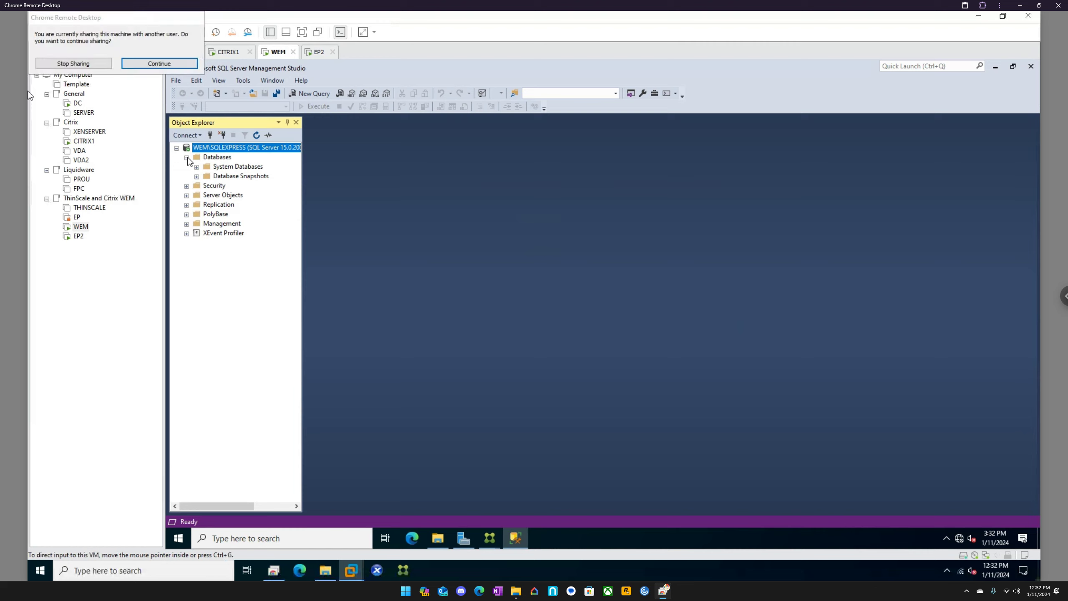
{"action": "left_click", "coordinate": [174, 63]}
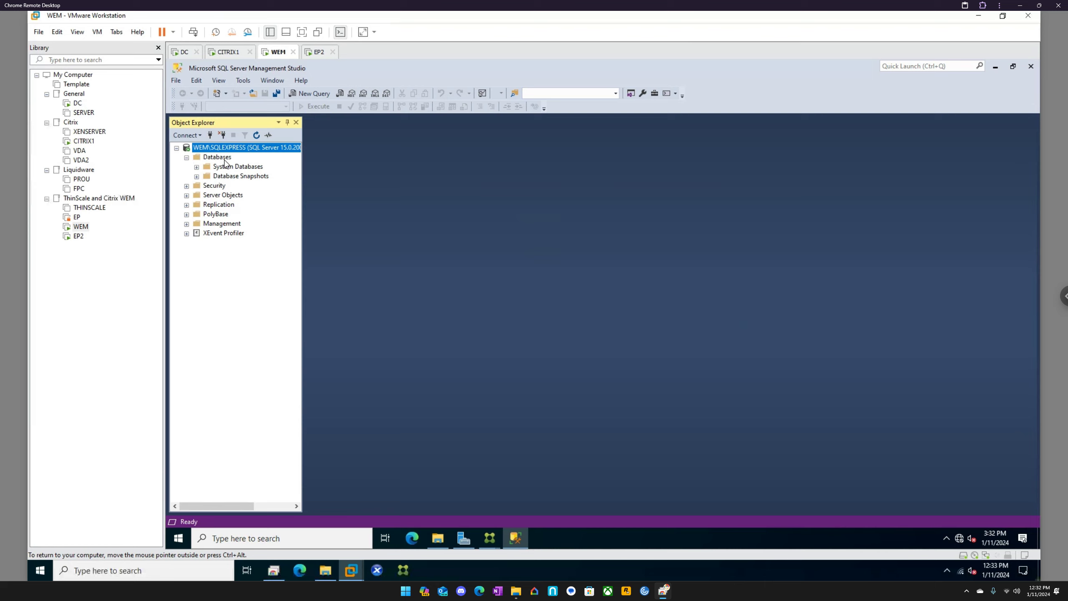
Step: Continue the Database Creation Wizard with the integrated Windows connection and set EUCLA\Domain Admins as the initial administrator group
{"action": "mouse_move", "coordinate": [493, 540]}
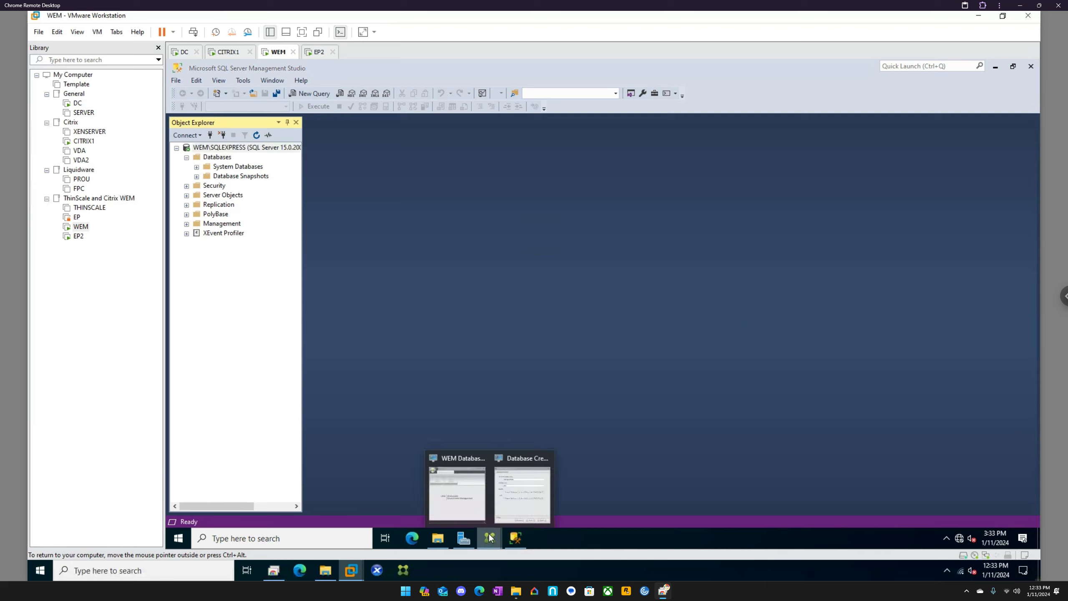
{"action": "left_click", "coordinate": [515, 462]}
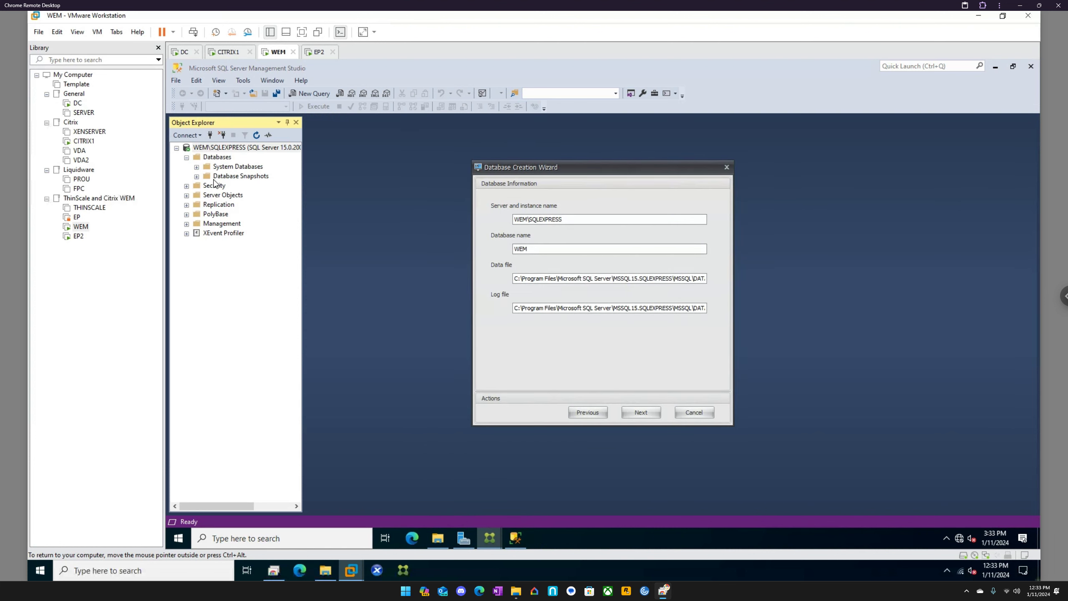
{"action": "left_click", "coordinate": [641, 412]}
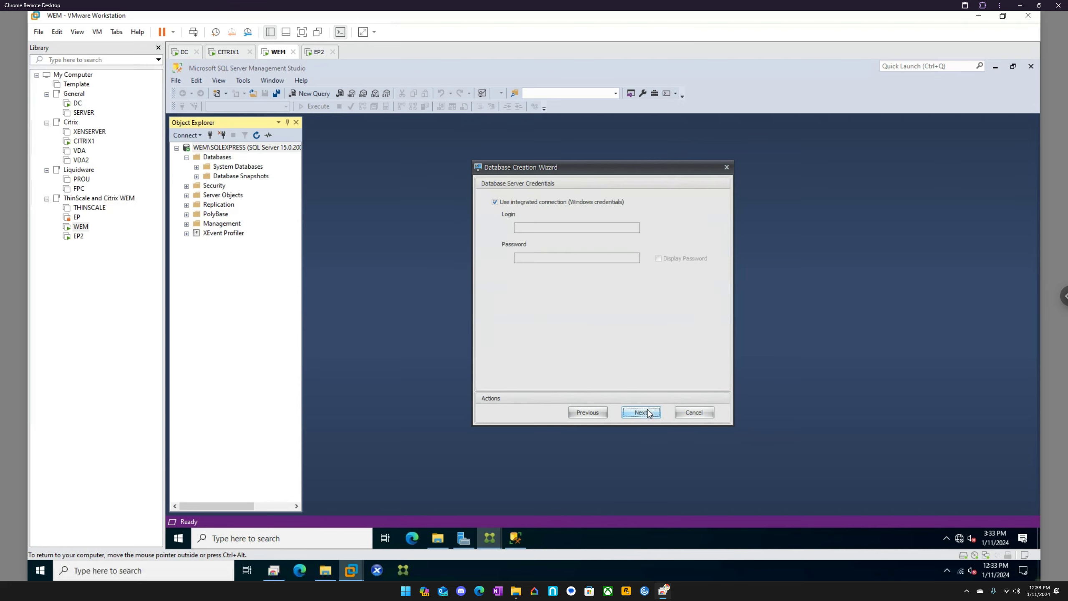
{"action": "left_click", "coordinate": [641, 412]}
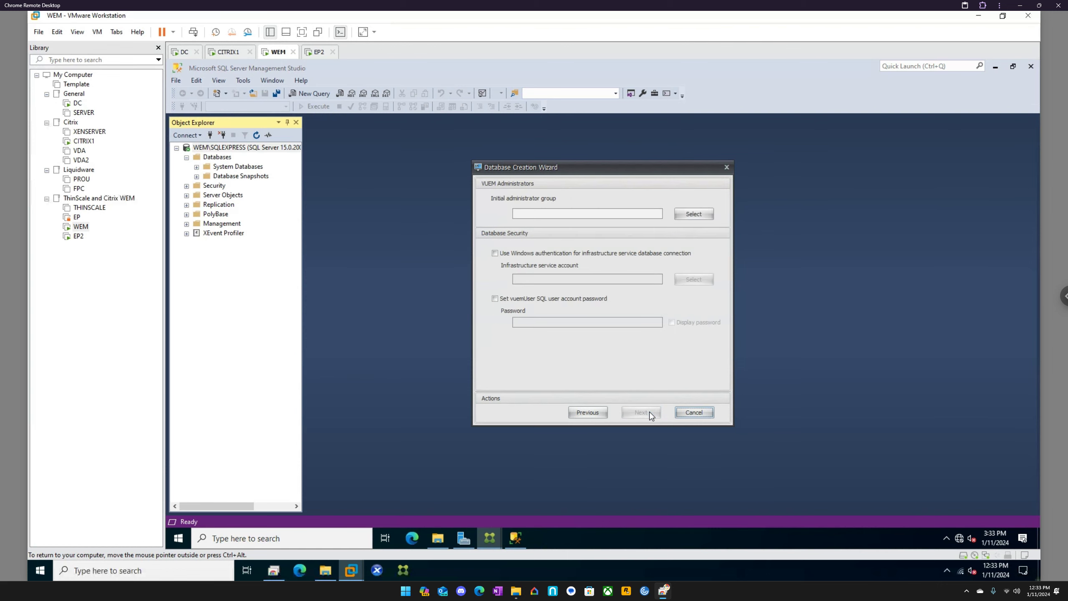
{"action": "left_click", "coordinate": [685, 213]}
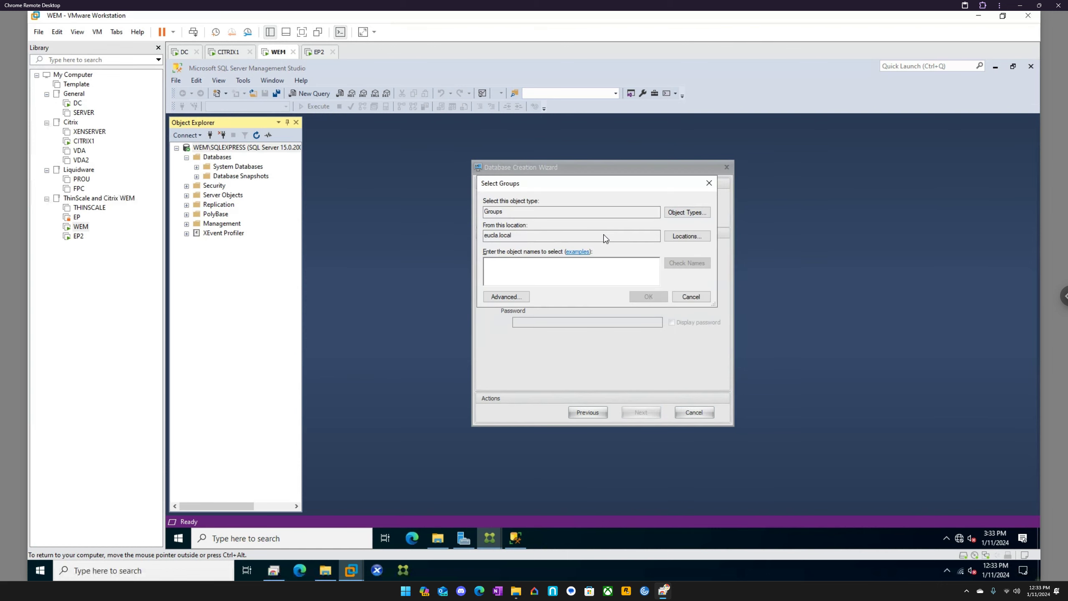
{"action": "type", "text": "domain admin"}
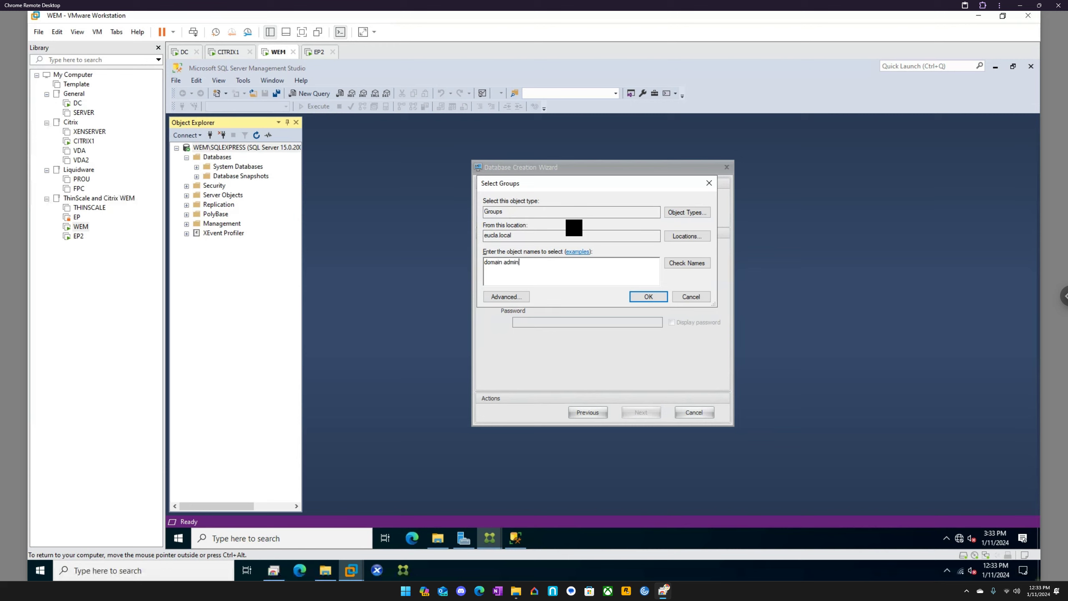
{"action": "key", "text": "Return"}
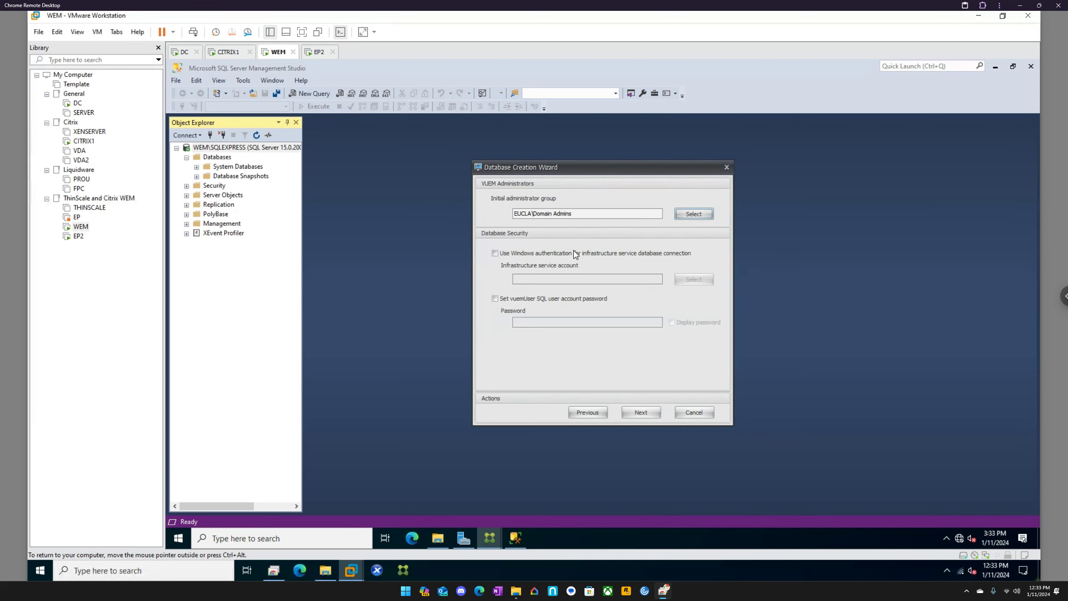
Step: Enable Windows authentication for the infrastructure service database connection with EUCLA\citrixadmin as the service account
{"action": "left_click", "coordinate": [575, 255]}
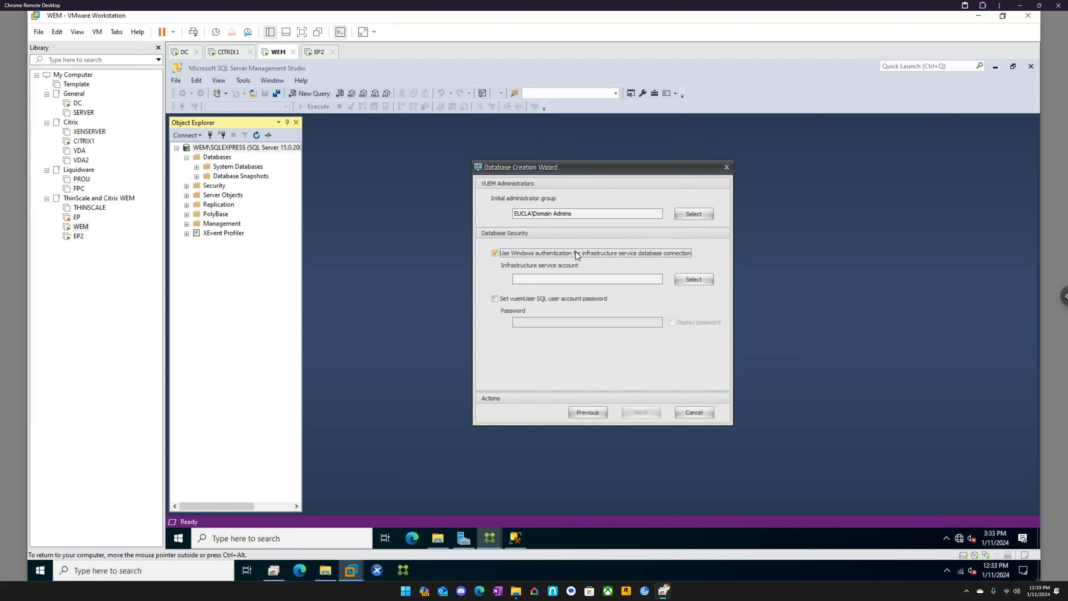
{"action": "left_click", "coordinate": [690, 285]}
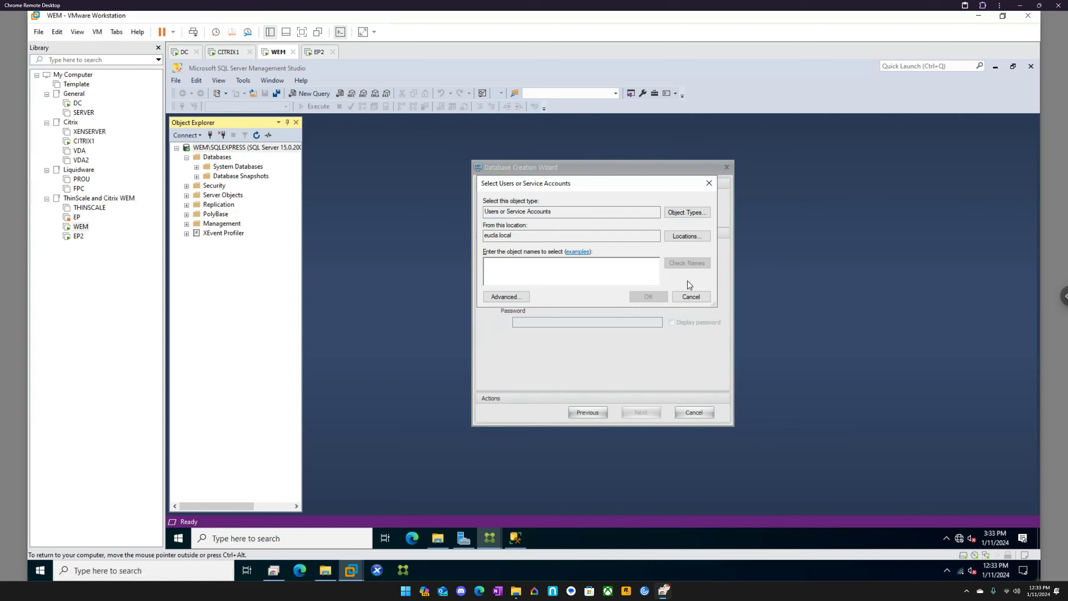
{"action": "type", "text": "citrixadmin"}
{"action": "key", "text": "Return"}
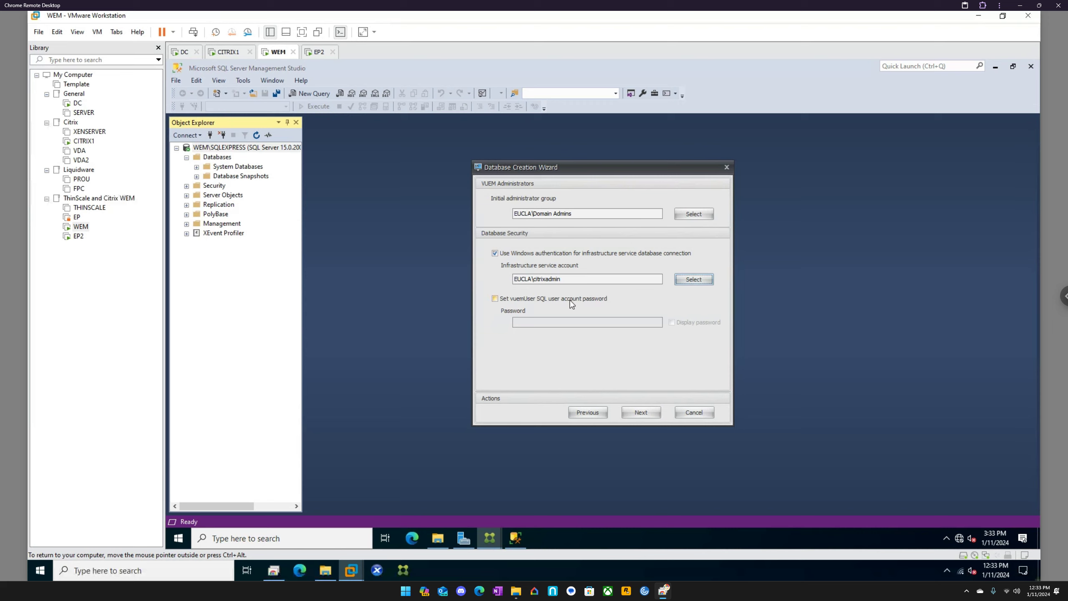
Step: Enter a custom vuemUser SQL account password and try to create the WEM database with these settings
{"action": "left_click", "coordinate": [528, 299]}
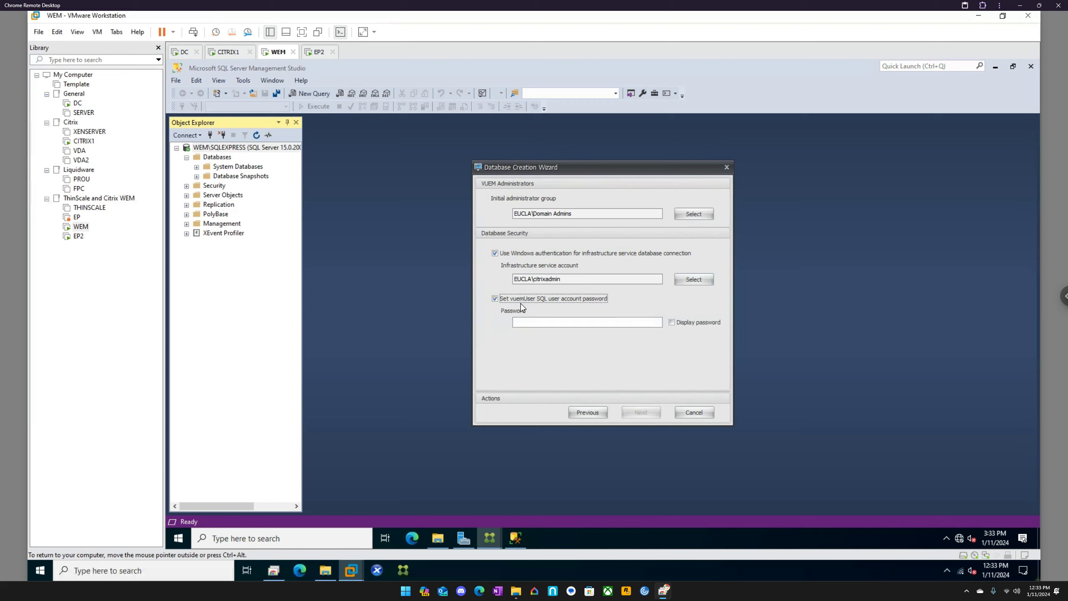
{"action": "left_click", "coordinate": [570, 322]}
{"action": "type", "text": "Password"}
{"action": "left_click", "coordinate": [641, 412]}
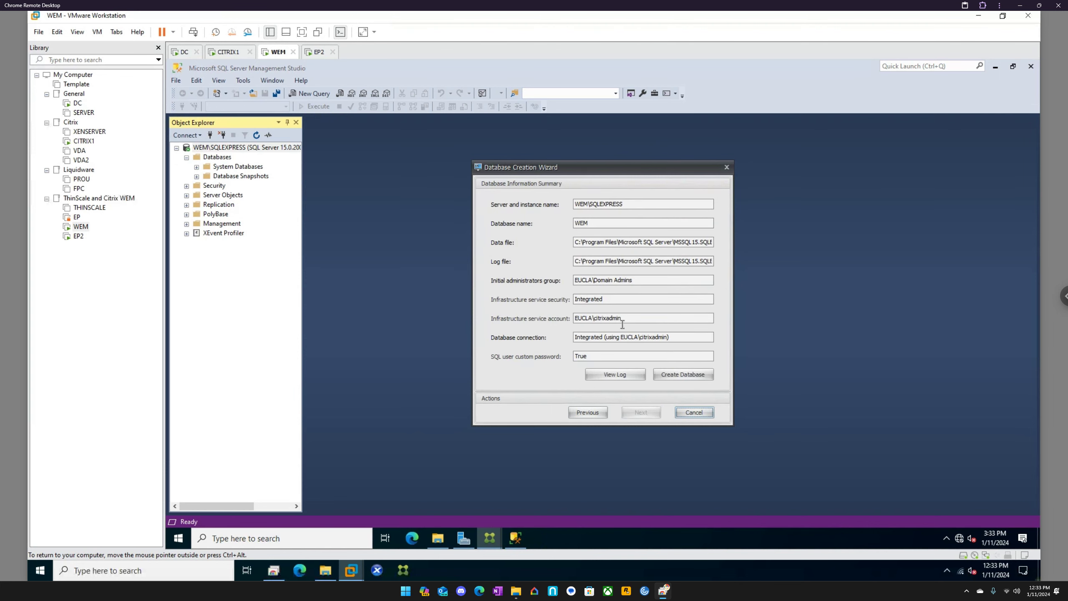
{"action": "left_click", "coordinate": [678, 373]}
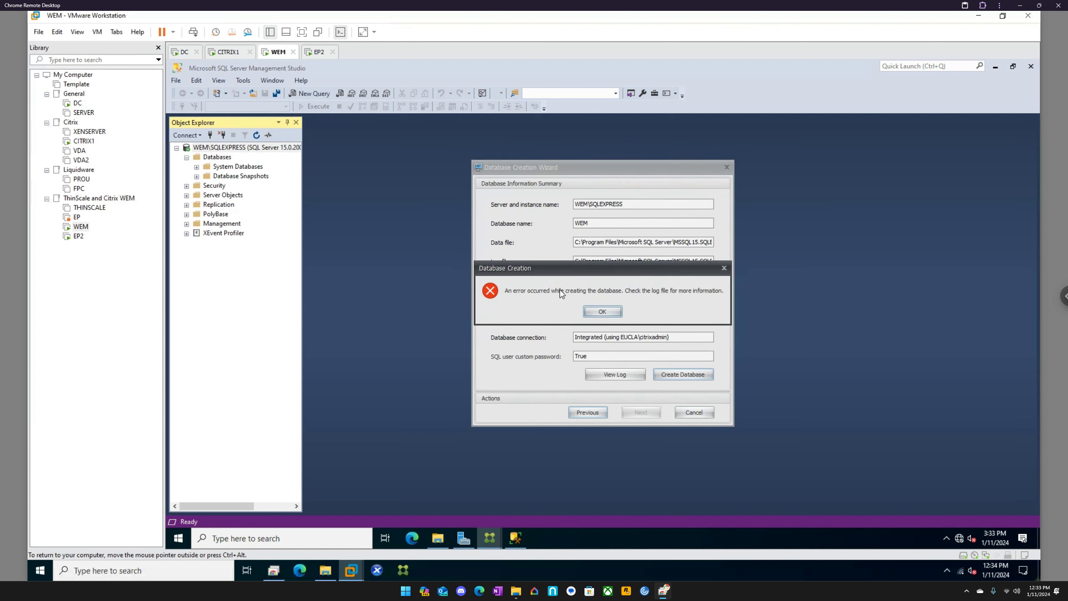
{"action": "left_click", "coordinate": [602, 311]}
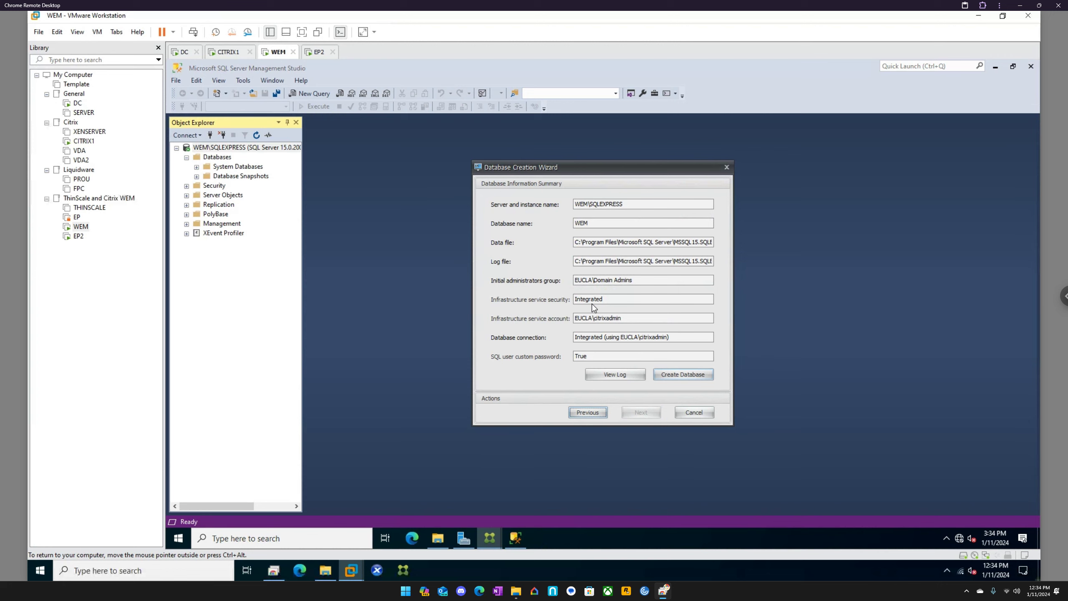
Step: Disable both infrastructure service Windows authentication and the custom vuemUser password in the wizard, and create the WEM database
{"action": "left_click", "coordinate": [592, 412]}
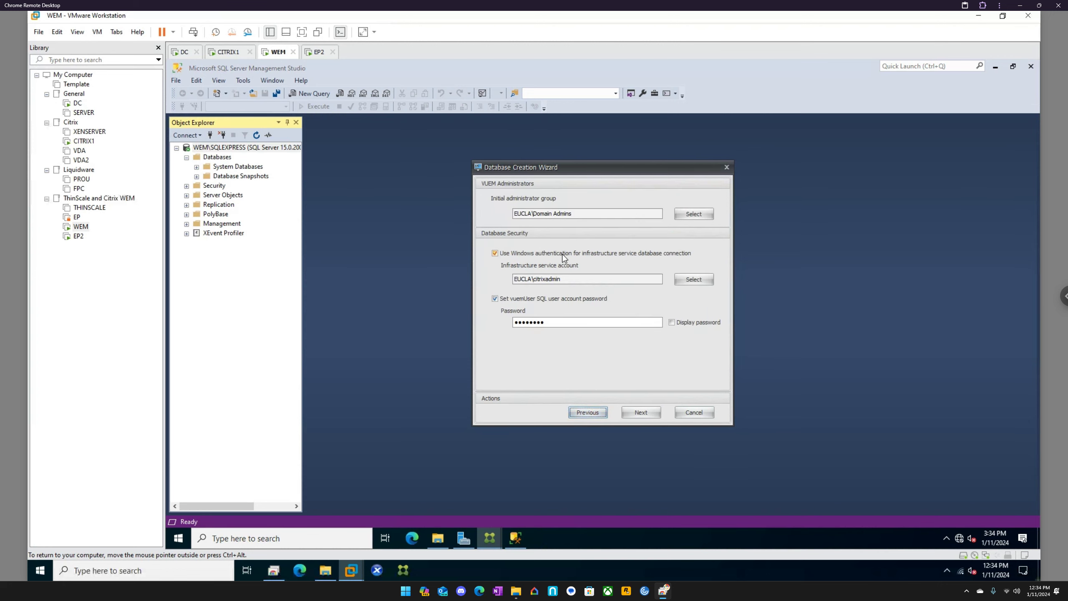
{"action": "left_click", "coordinate": [495, 253]}
{"action": "left_click", "coordinate": [496, 298]}
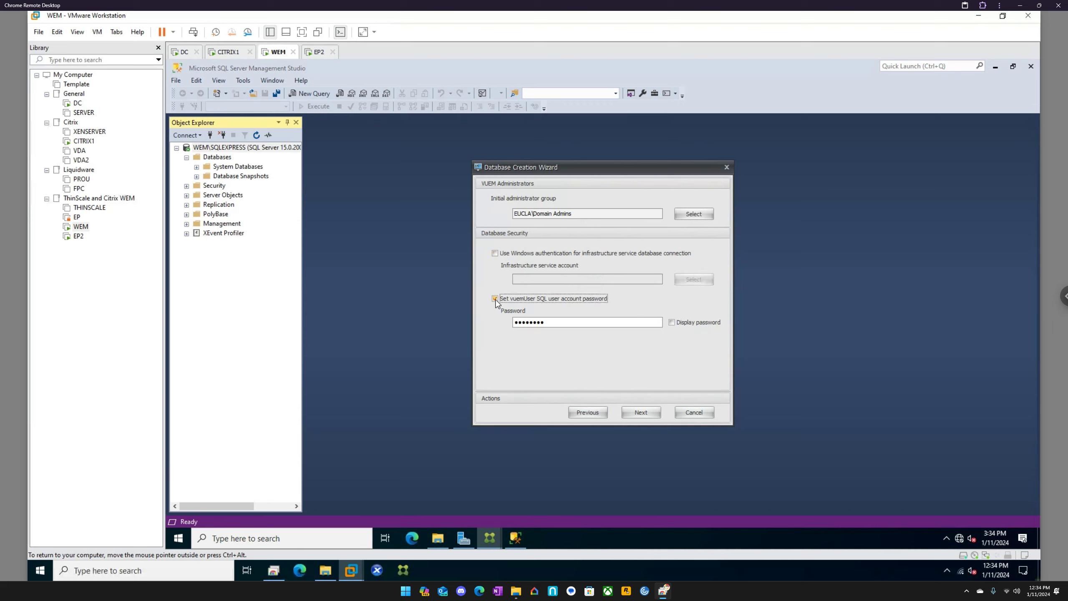
{"action": "left_click", "coordinate": [591, 412]}
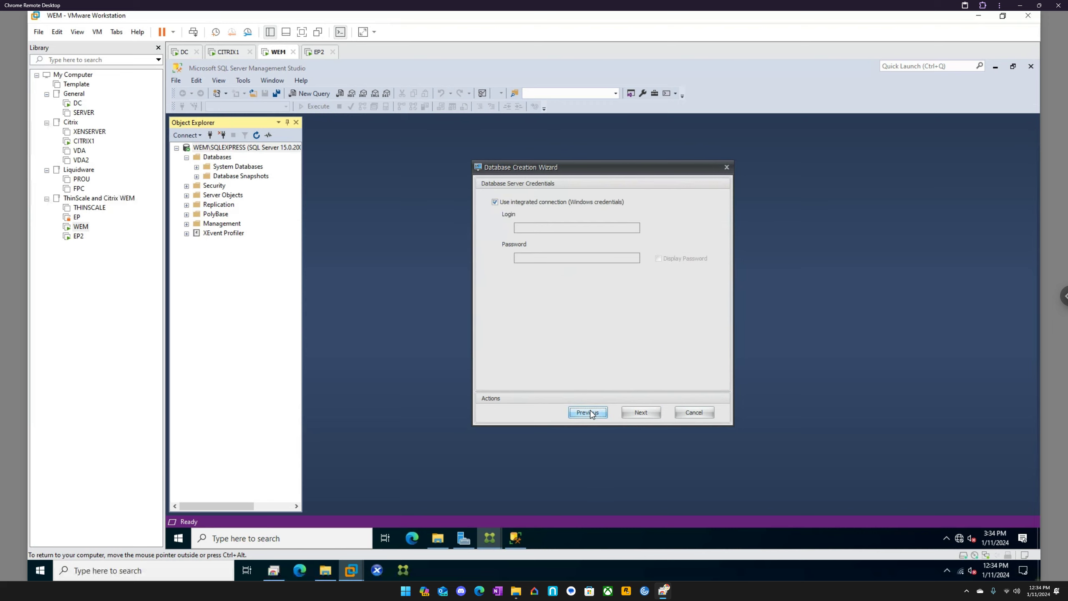
{"action": "left_click", "coordinate": [638, 413]}
{"action": "left_click", "coordinate": [637, 413]}
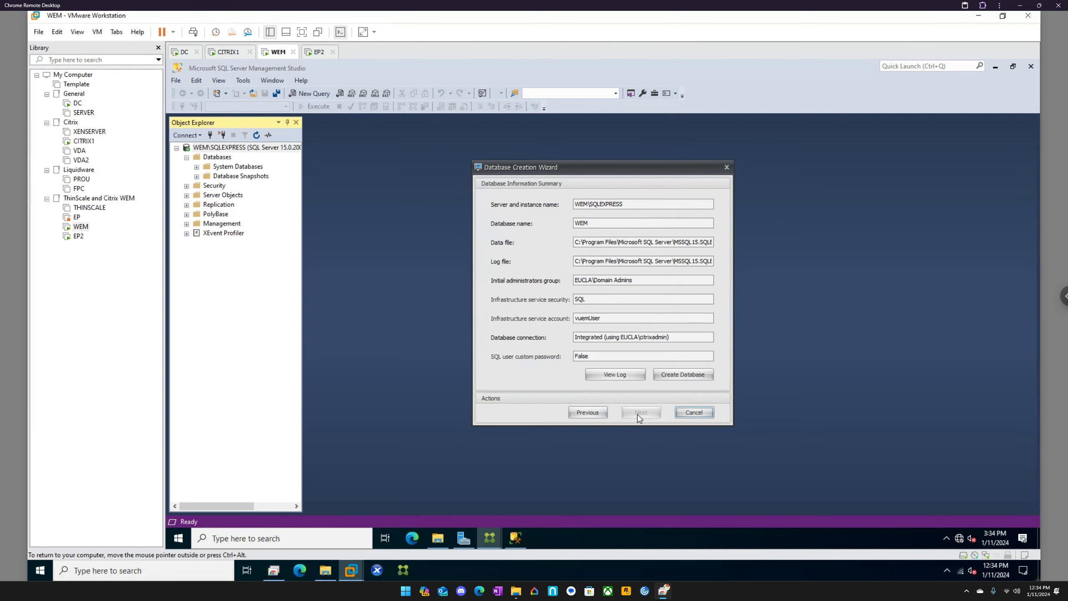
{"action": "left_click", "coordinate": [670, 375]}
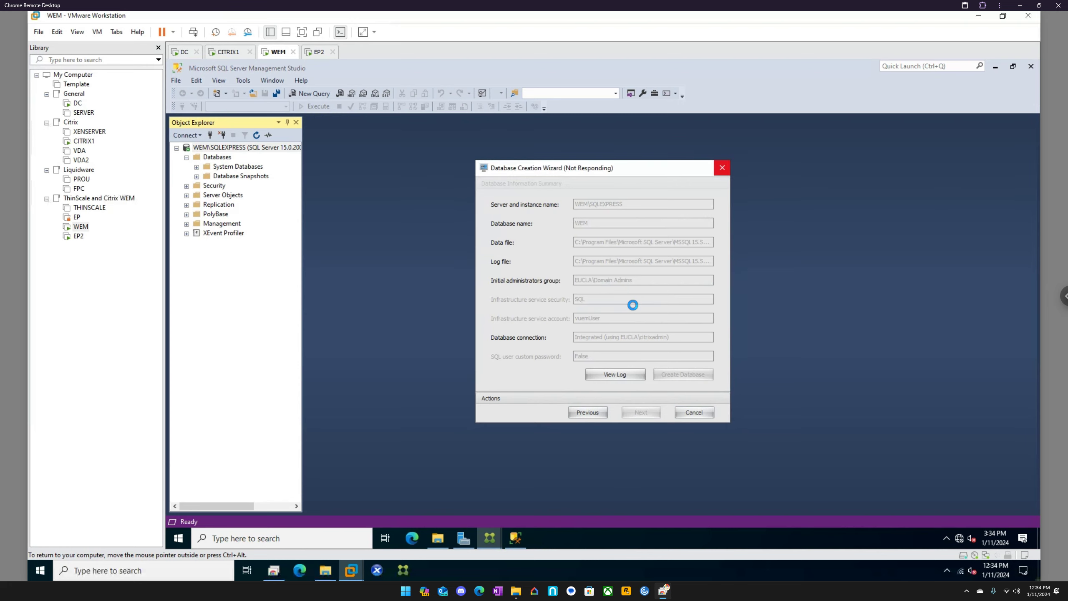
Step: Refresh the Databases folder in SQL Server Management Studio and acknowledge the Database Creation Wizard's completion
{"action": "left_click", "coordinate": [218, 158]}
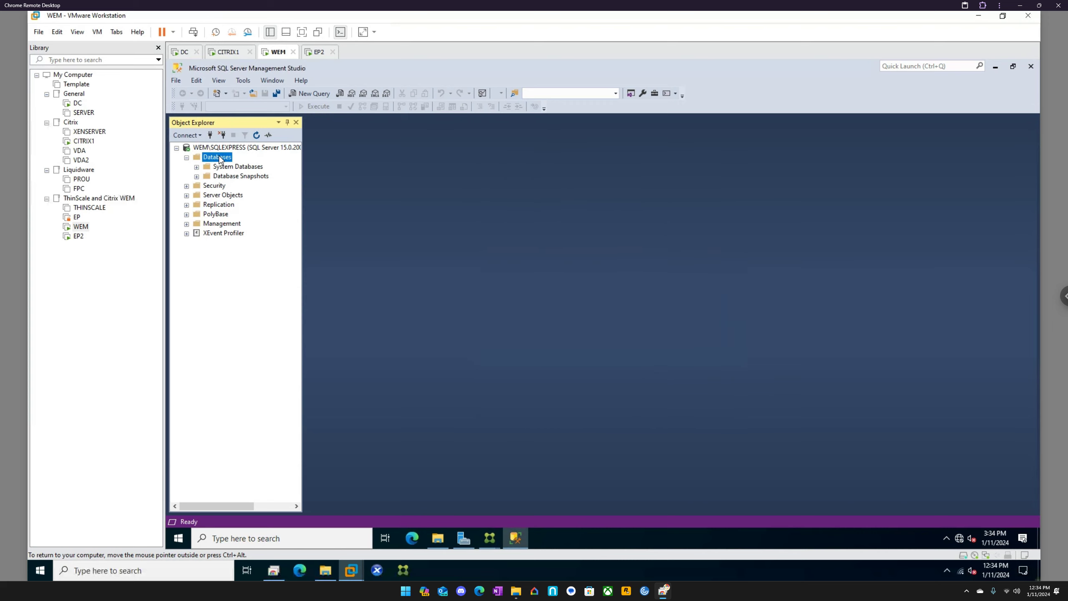
{"action": "right_click", "coordinate": [219, 159]}
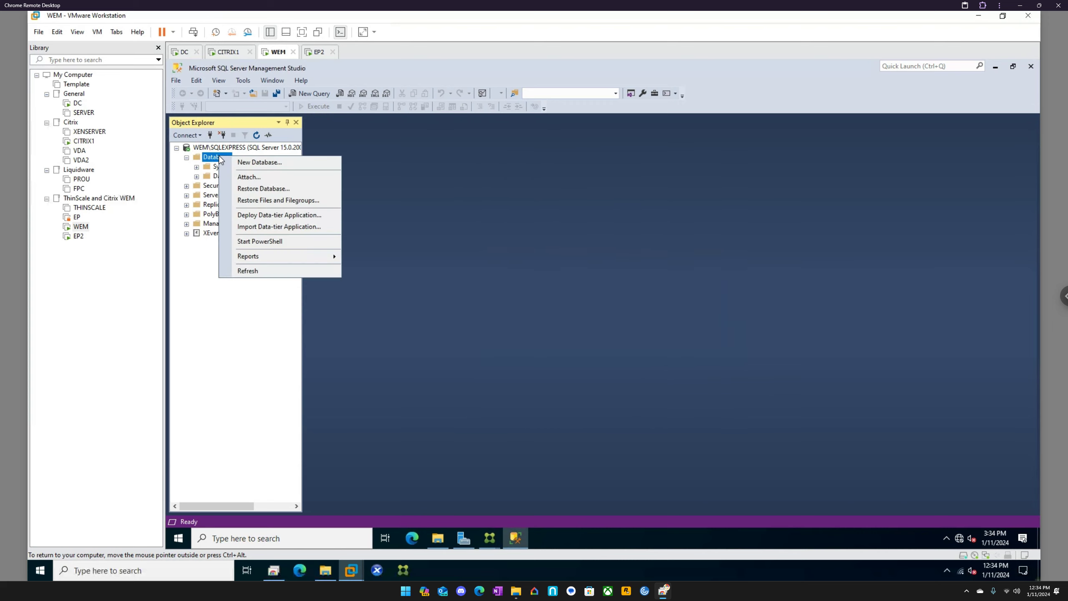
{"action": "left_click", "coordinate": [269, 272]}
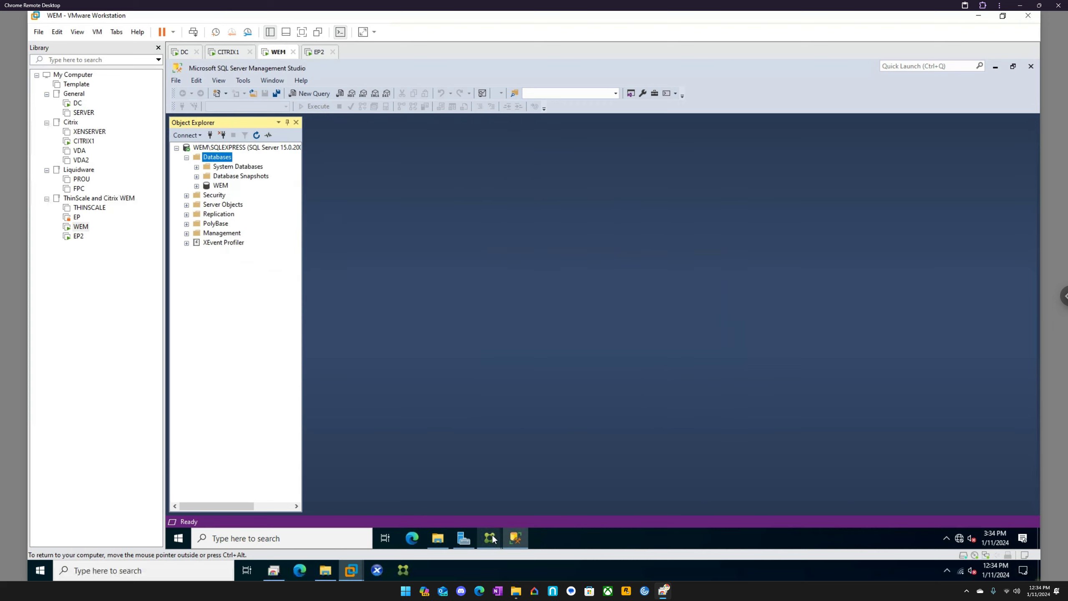
{"action": "mouse_move", "coordinate": [492, 538]}
{"action": "left_click", "coordinate": [511, 495]}
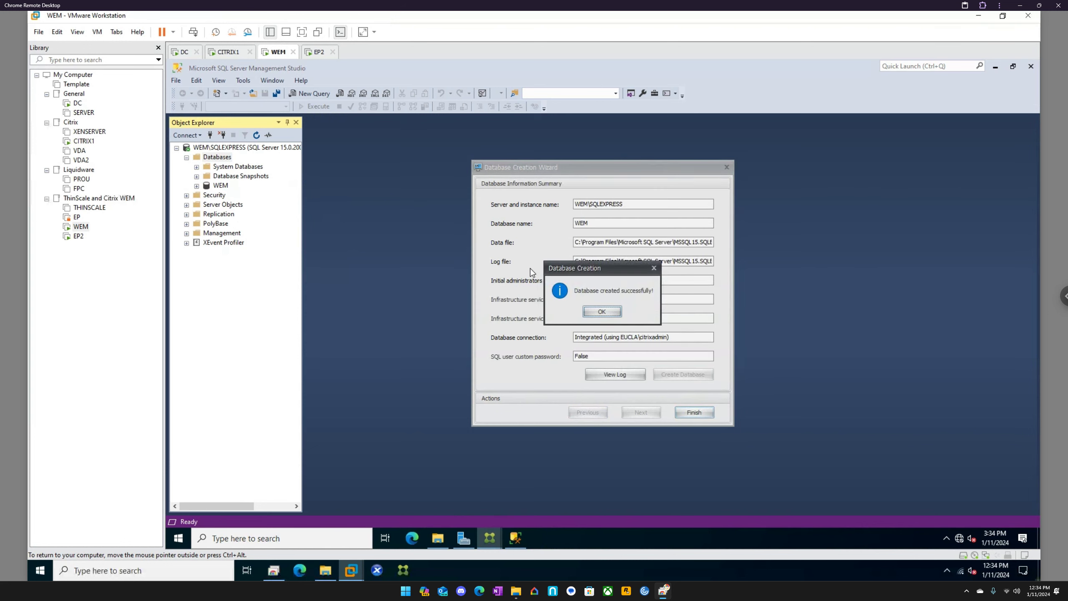
{"action": "left_click", "coordinate": [601, 311]}
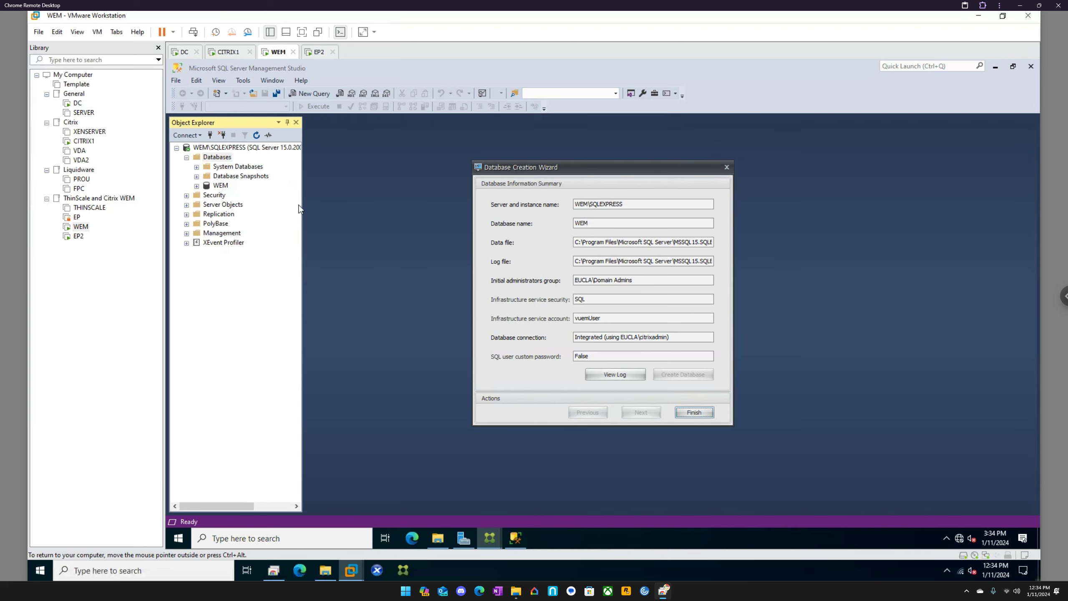
Step: Expand the WEM database's tables, and close SQL Server Management Studio and the completed Database Creation Wizard
{"action": "left_click", "coordinate": [197, 186]}
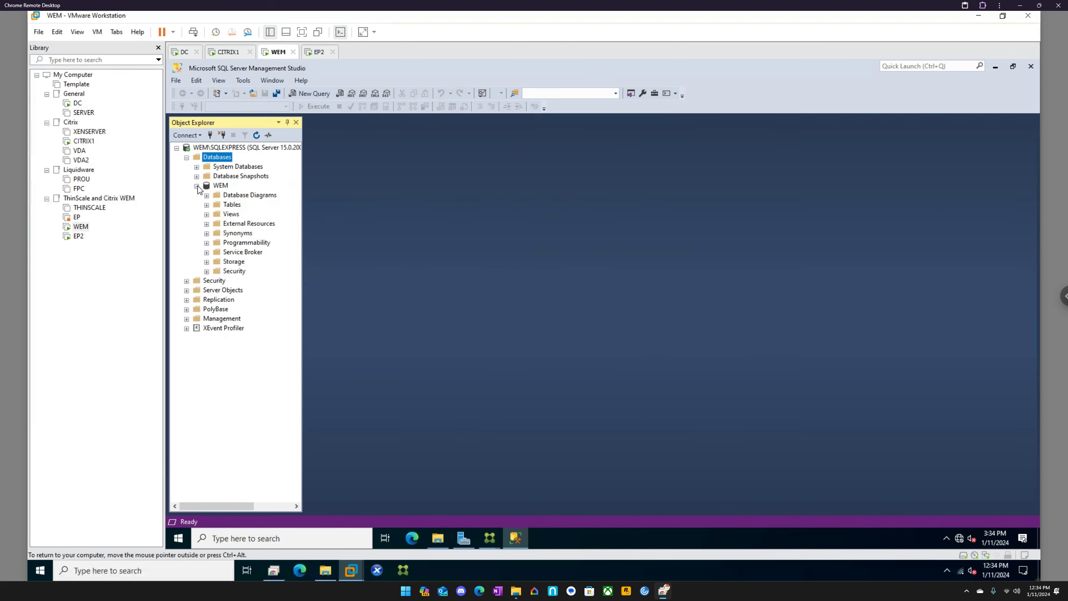
{"action": "left_click", "coordinate": [207, 205]}
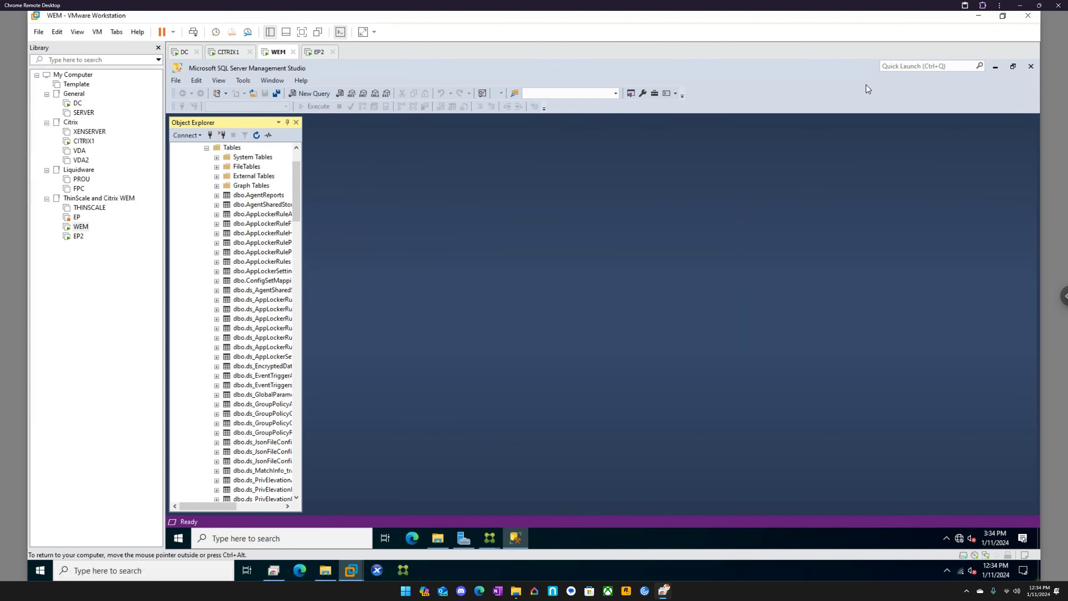
{"action": "left_click", "coordinate": [994, 68]}
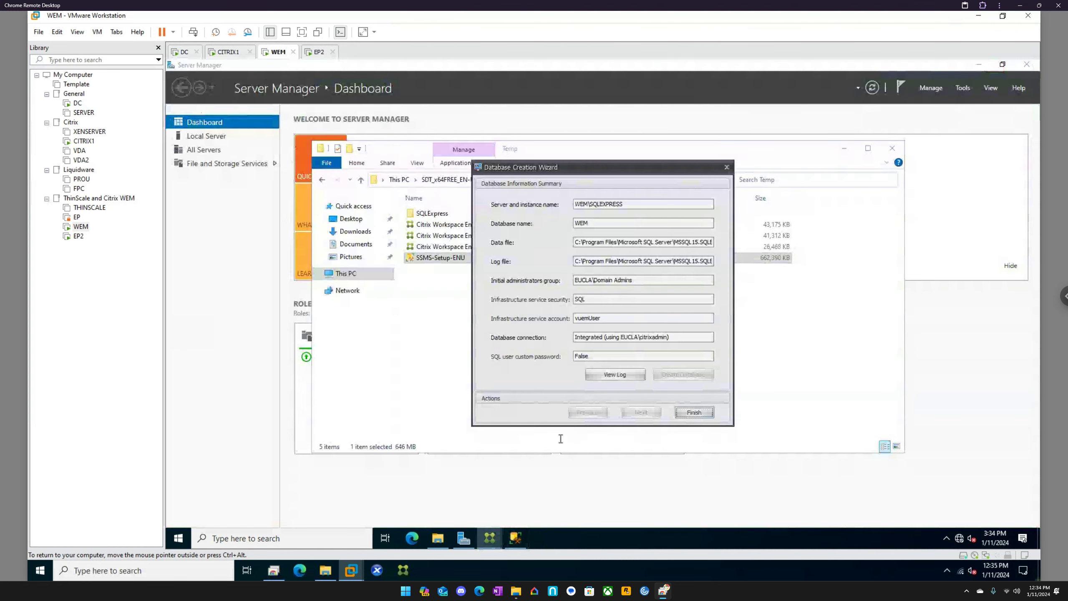
{"action": "right_click", "coordinate": [517, 537]}
{"action": "left_click", "coordinate": [511, 515]}
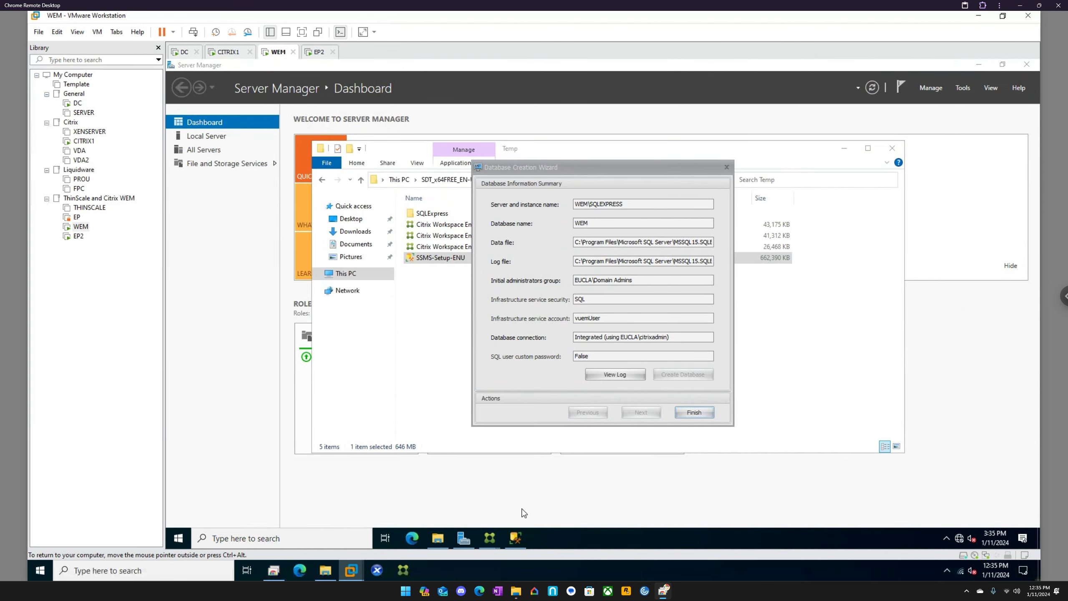
{"action": "left_click", "coordinate": [701, 413]}
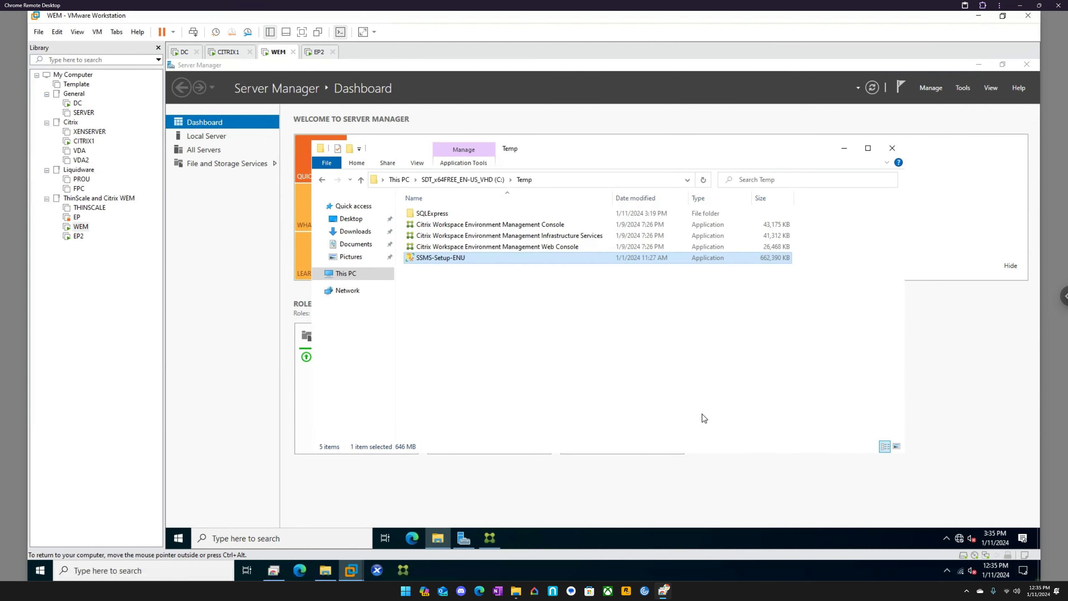
{"action": "left_click", "coordinate": [178, 538]}
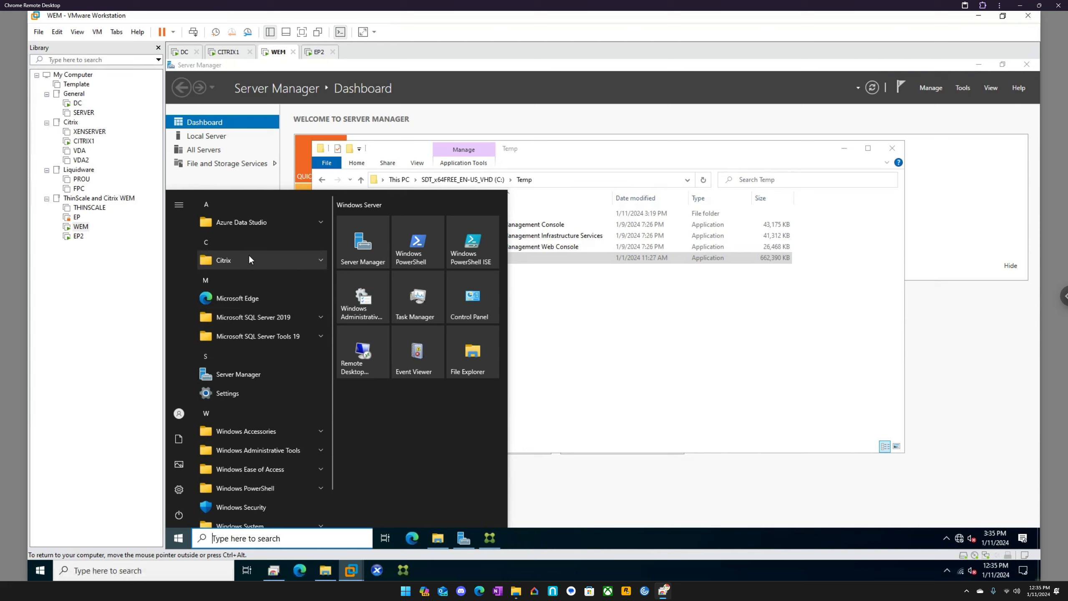
{"action": "left_click", "coordinate": [261, 259]}
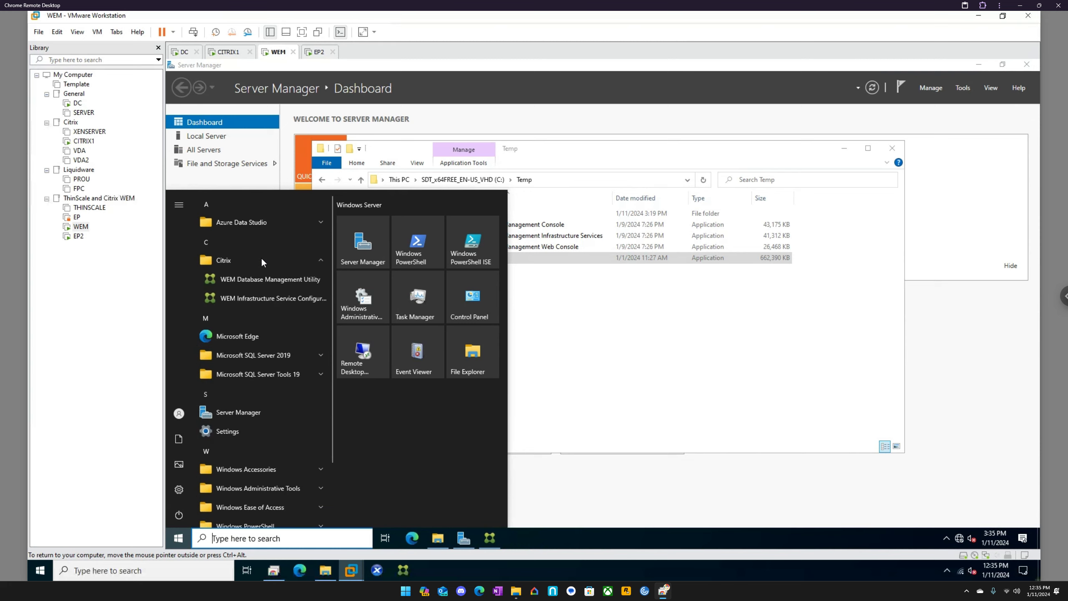
{"action": "left_click", "coordinate": [277, 278]}
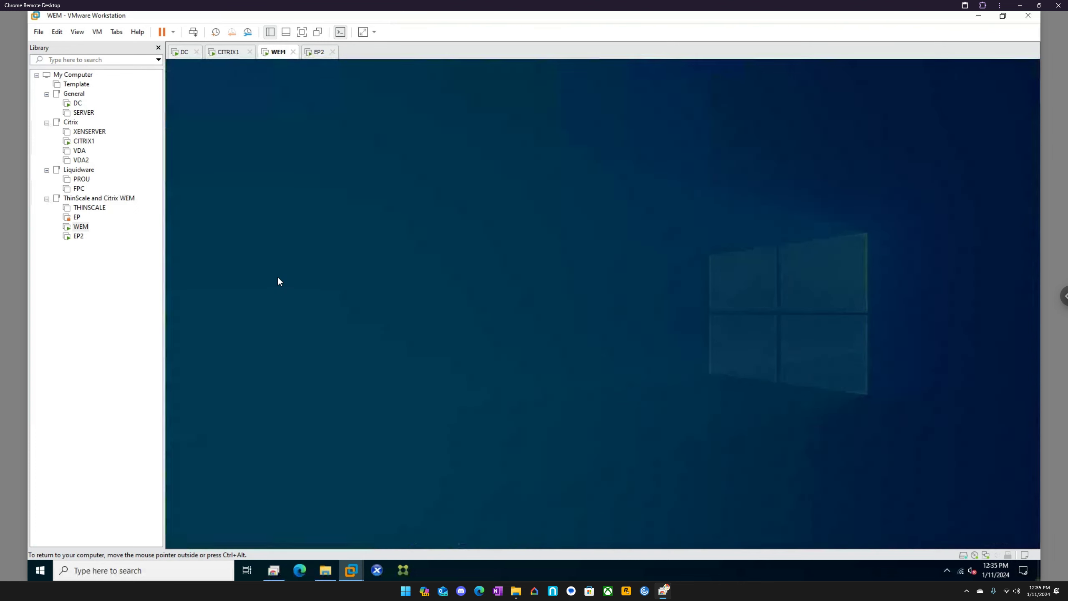
{"action": "left_click", "coordinate": [553, 370]}
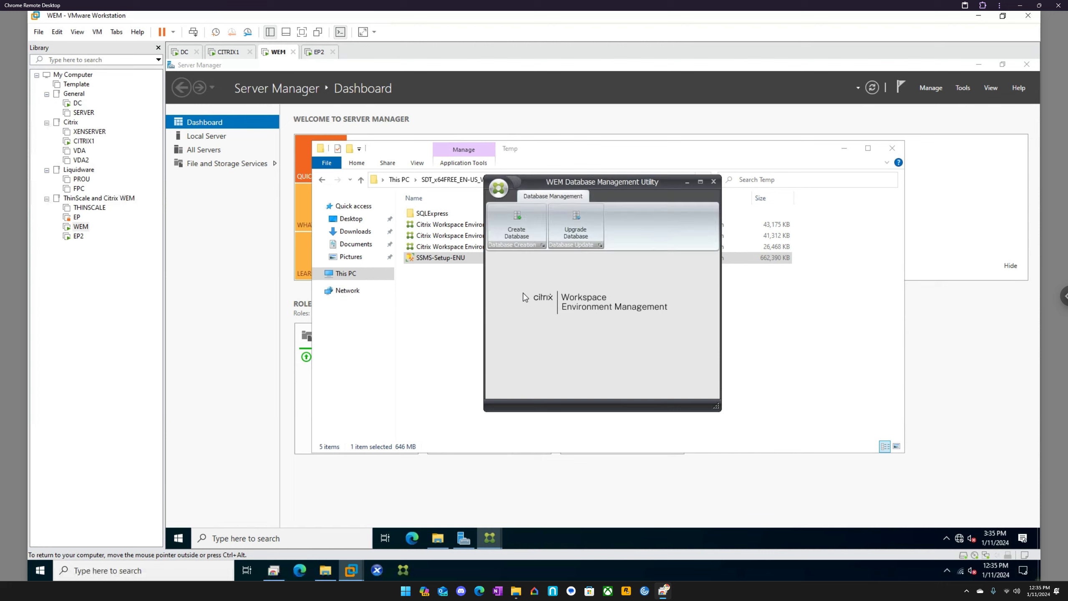
{"action": "left_click", "coordinate": [522, 228]}
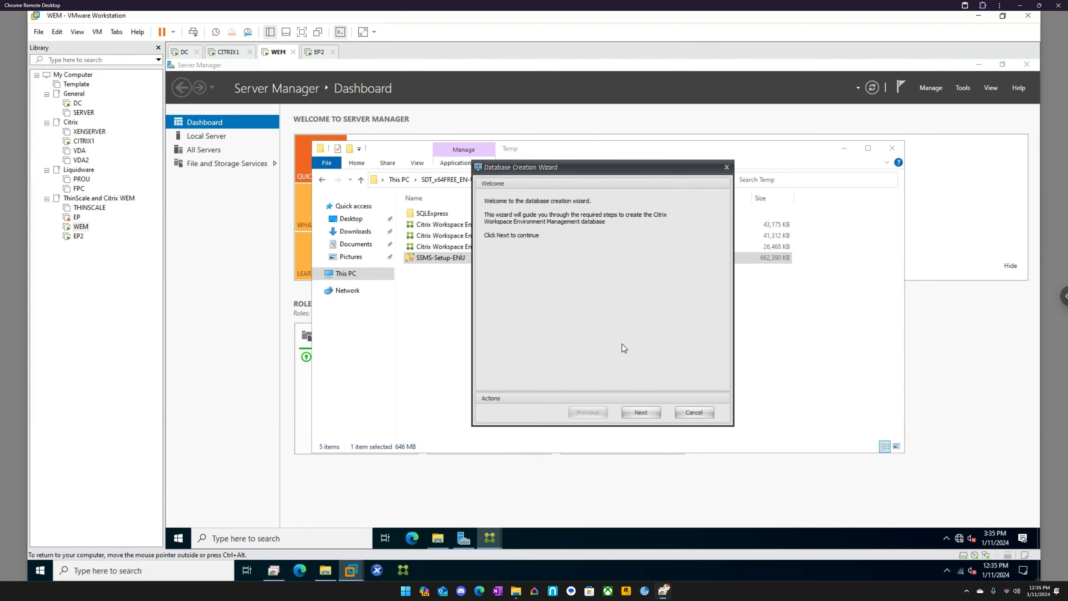
{"action": "left_click", "coordinate": [641, 411]}
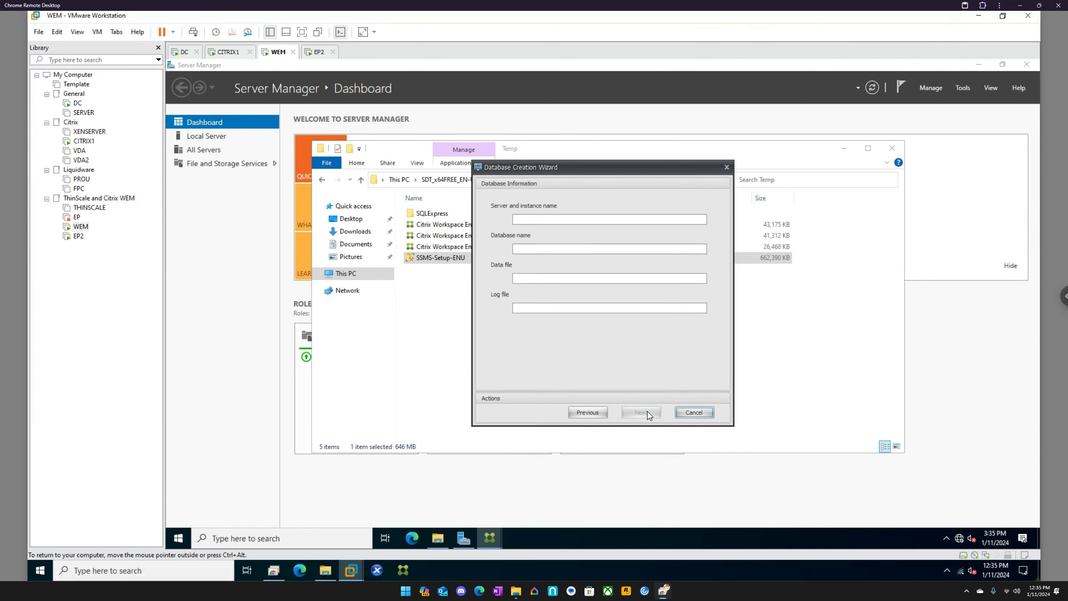
{"action": "left_click", "coordinate": [688, 413]}
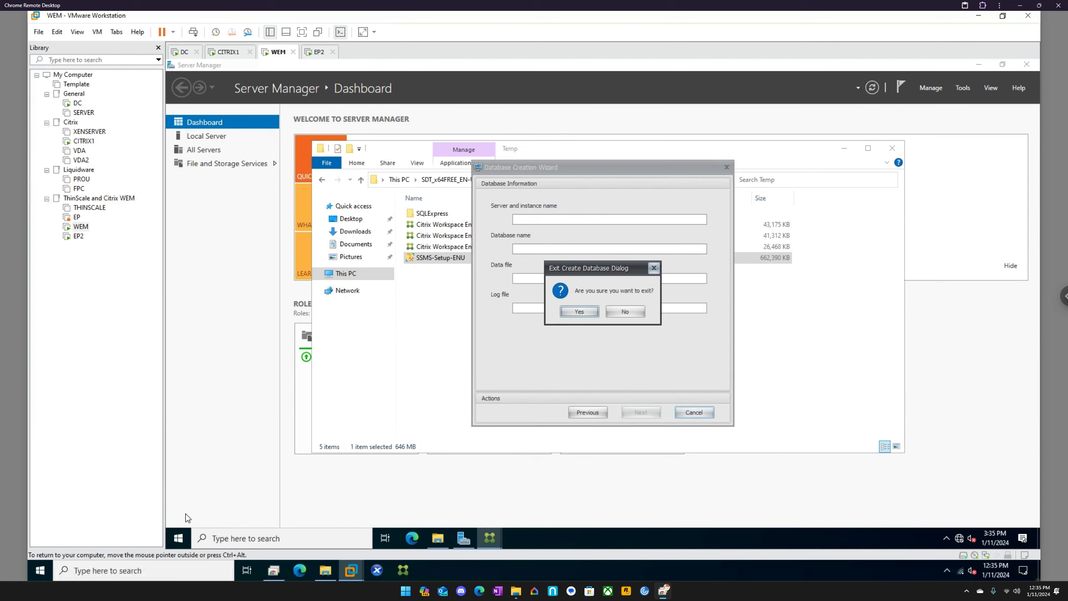
{"action": "left_click", "coordinate": [579, 312]}
Step: Launch the WEM Infrastructure Service Configuration utility and allow it to make changes to the device
{"action": "left_click", "coordinate": [178, 538]}
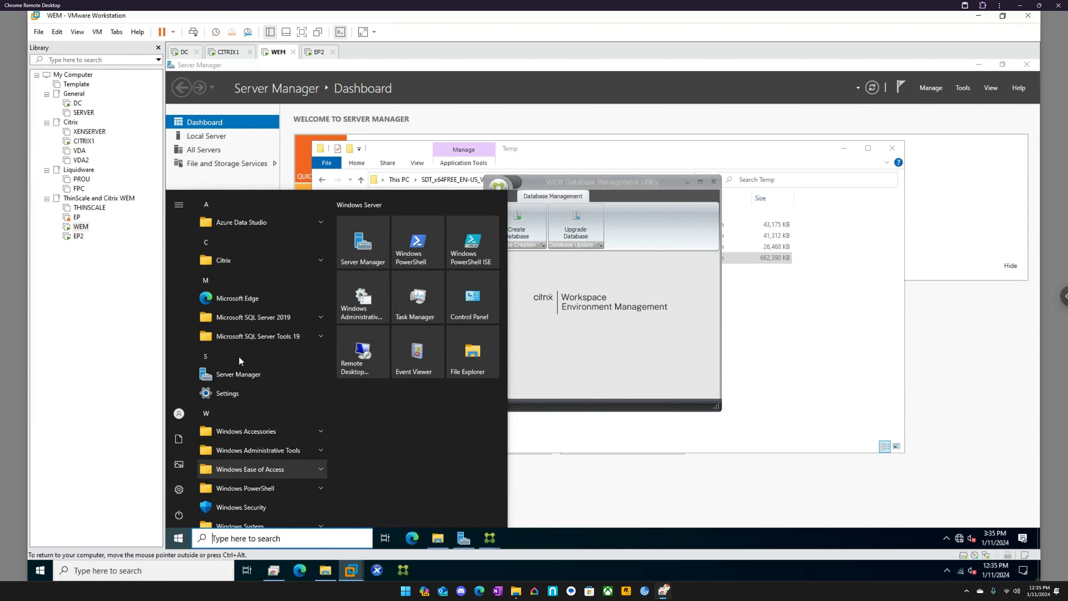
{"action": "left_click", "coordinate": [253, 259]}
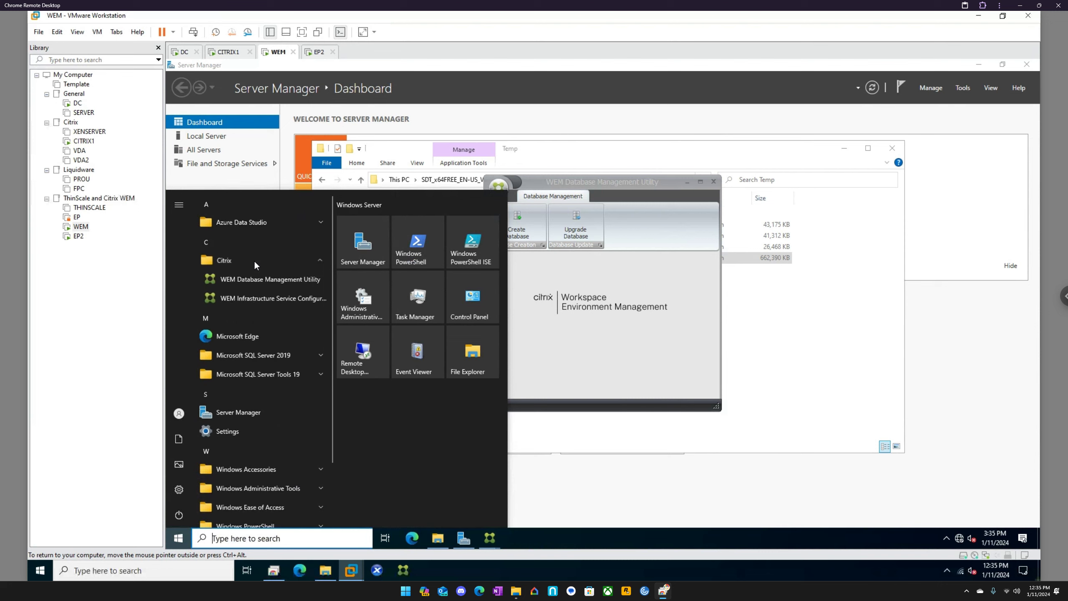
{"action": "left_click", "coordinate": [272, 299]}
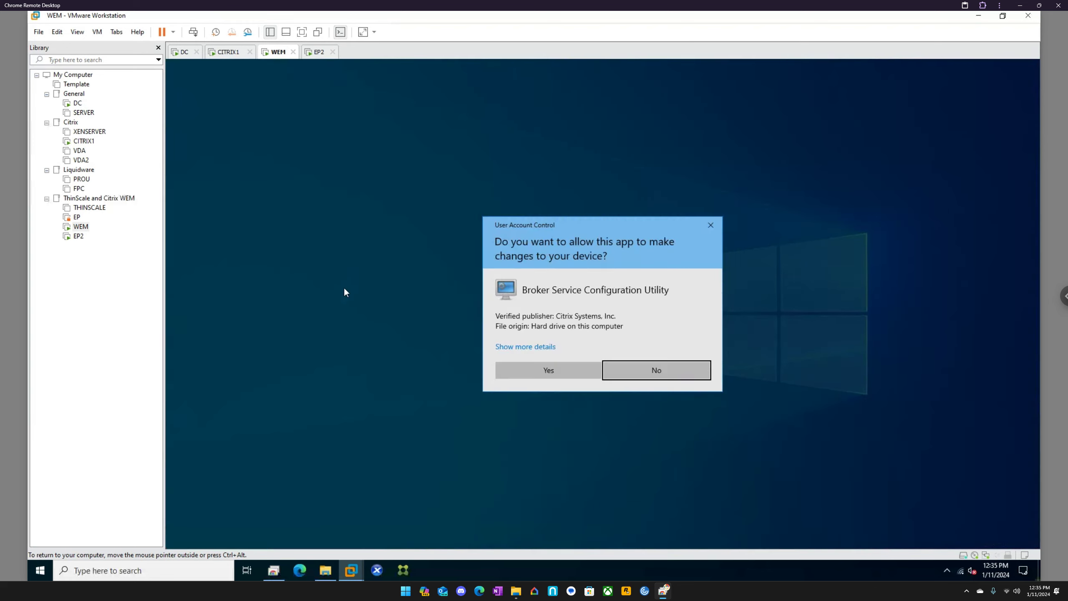
{"action": "left_click", "coordinate": [564, 370]}
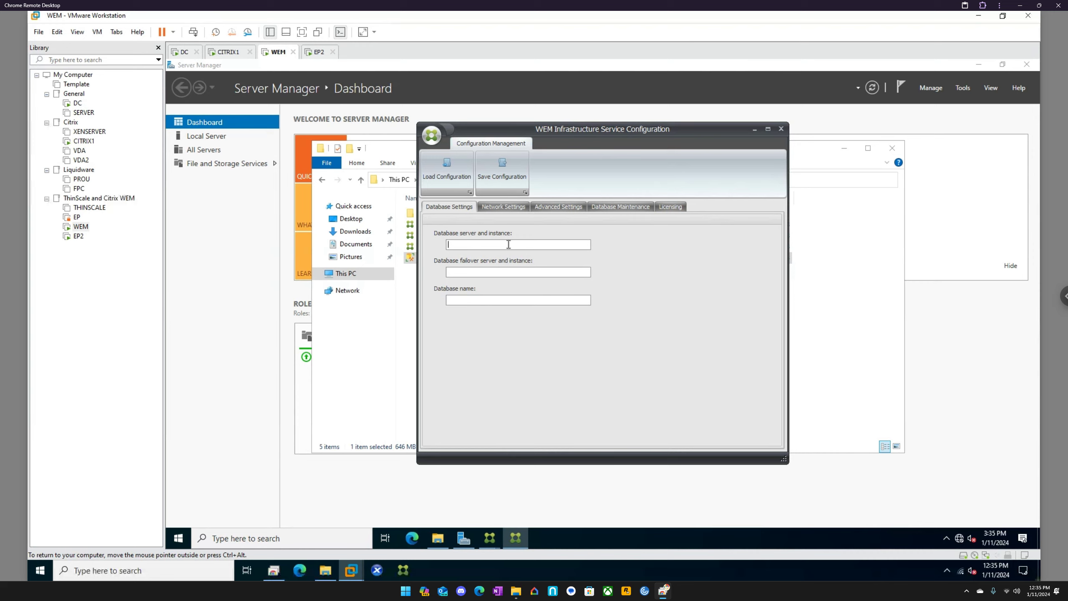
Step: Set the database server and instance to WEM\SQLEXPRESS and the database name to WEM
{"action": "type", "text": "wem"}
{"action": "key", "text": "BackSpace"}
{"action": "key", "text": "BackSpace"}
{"action": "key", "text": "BackSpace"}
{"action": "type", "text": "WEM\\SQLEXPRE"}
{"action": "type", "text": "WEM"}
Step: Enable Windows account impersonation in the infrastructure service's advanced settings and open the service account selection
{"action": "left_click", "coordinate": [497, 208]}
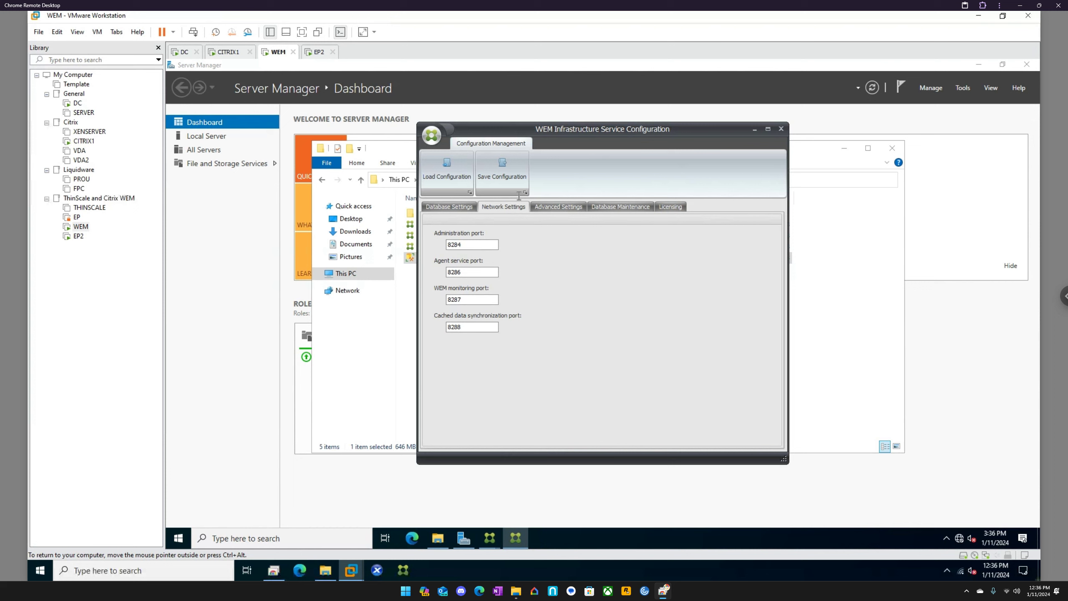
{"action": "left_click", "coordinate": [551, 209]}
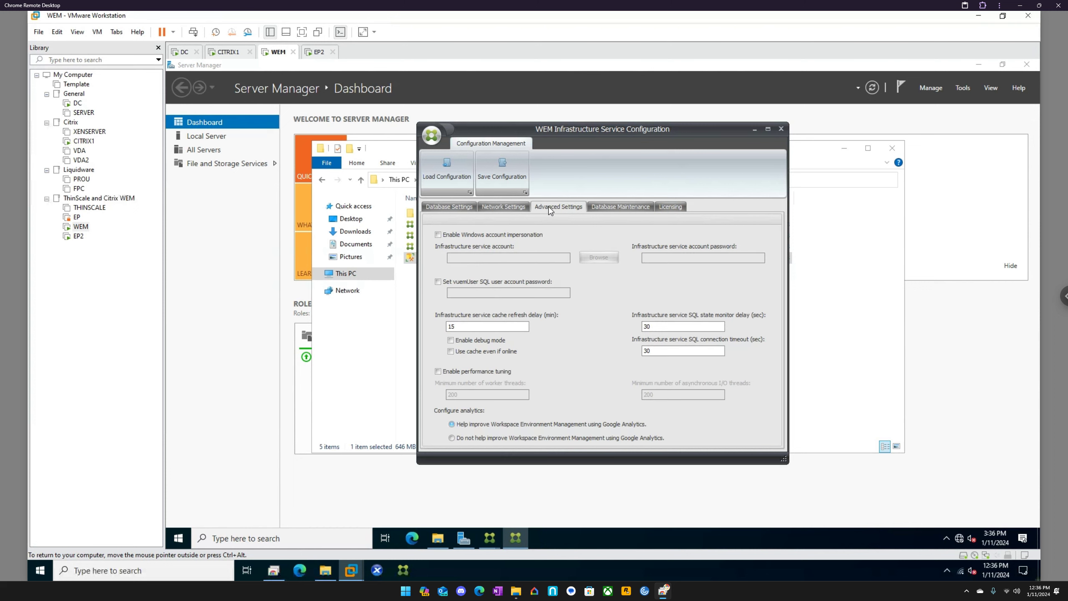
{"action": "left_click", "coordinate": [494, 238]}
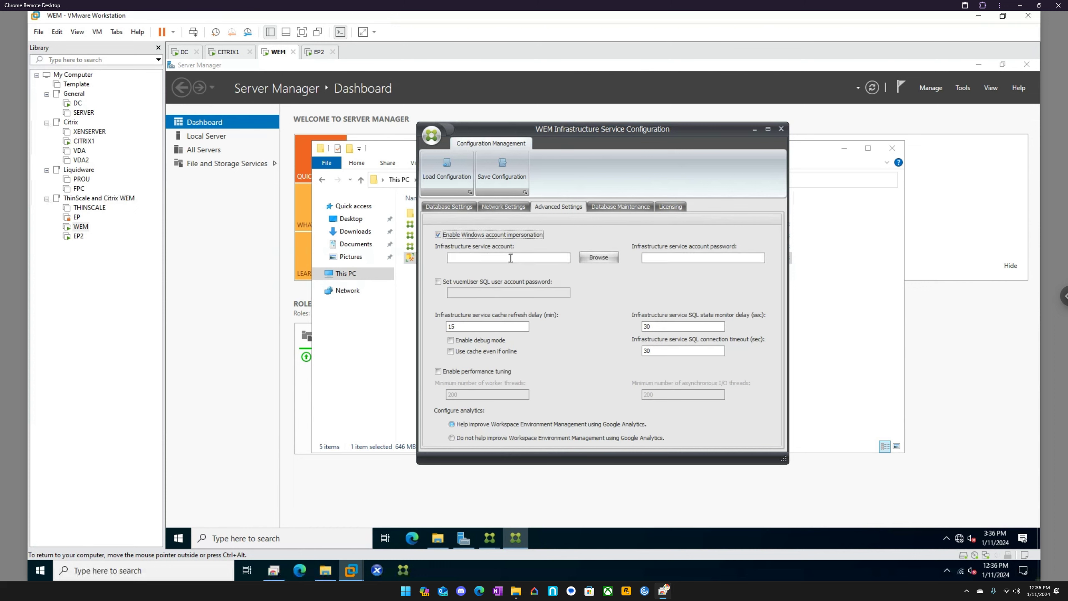
{"action": "left_click", "coordinate": [511, 258]}
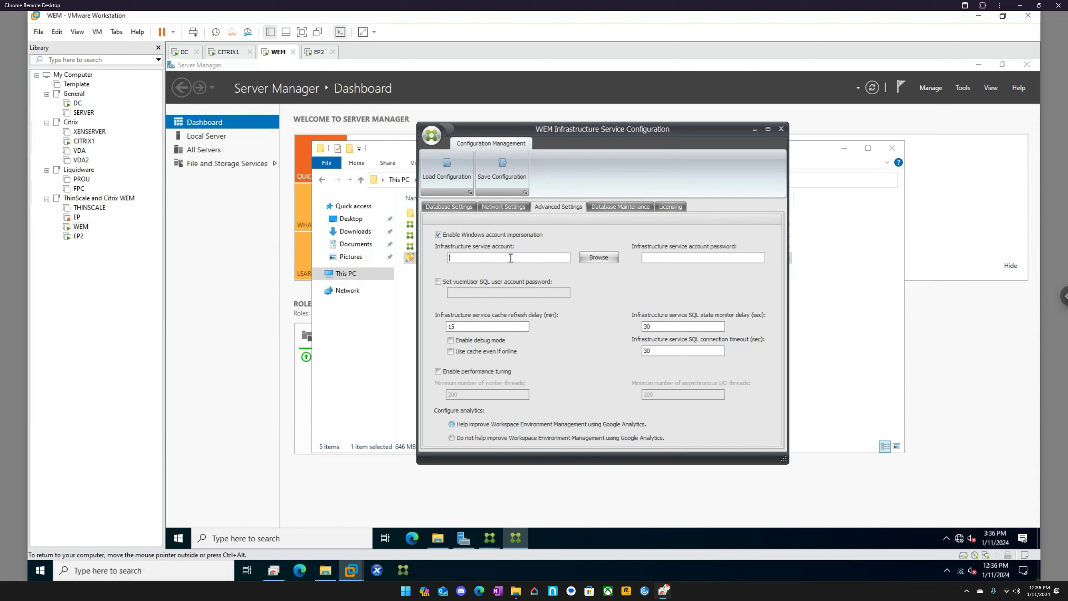
{"action": "left_click", "coordinate": [593, 258]}
{"action": "type", "text": "CITR"}
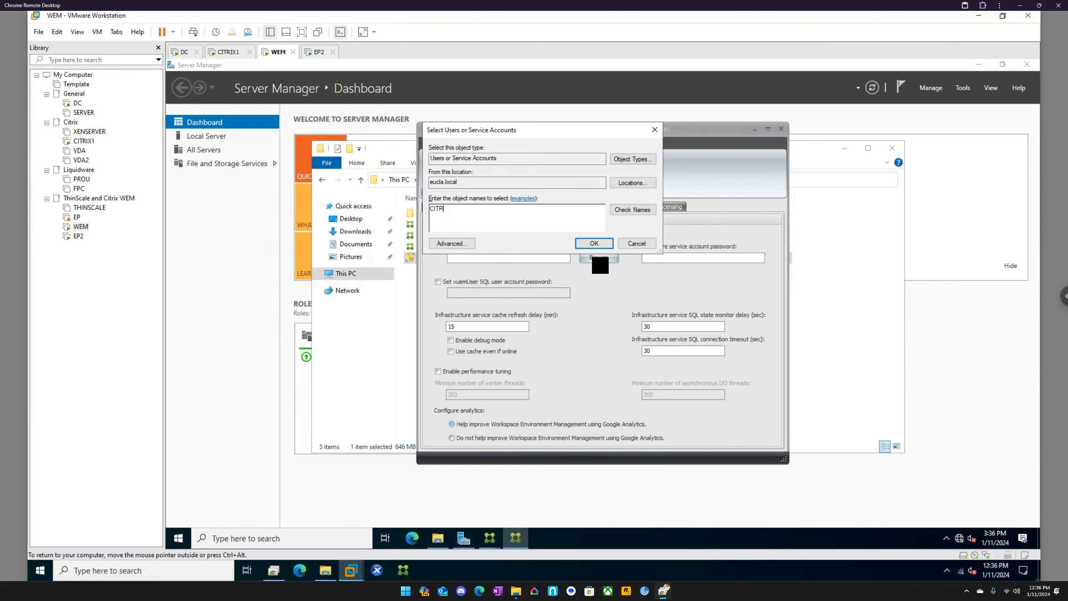
{"action": "type", "text": "IXADMIM"}
{"action": "key", "text": "Return"}
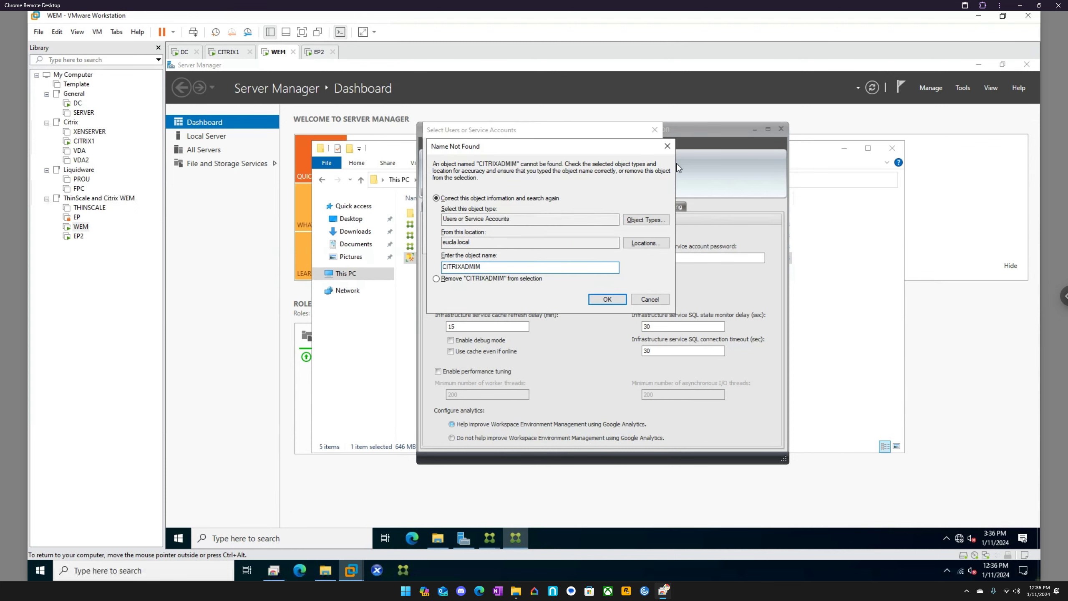
{"action": "left_click", "coordinate": [667, 146]}
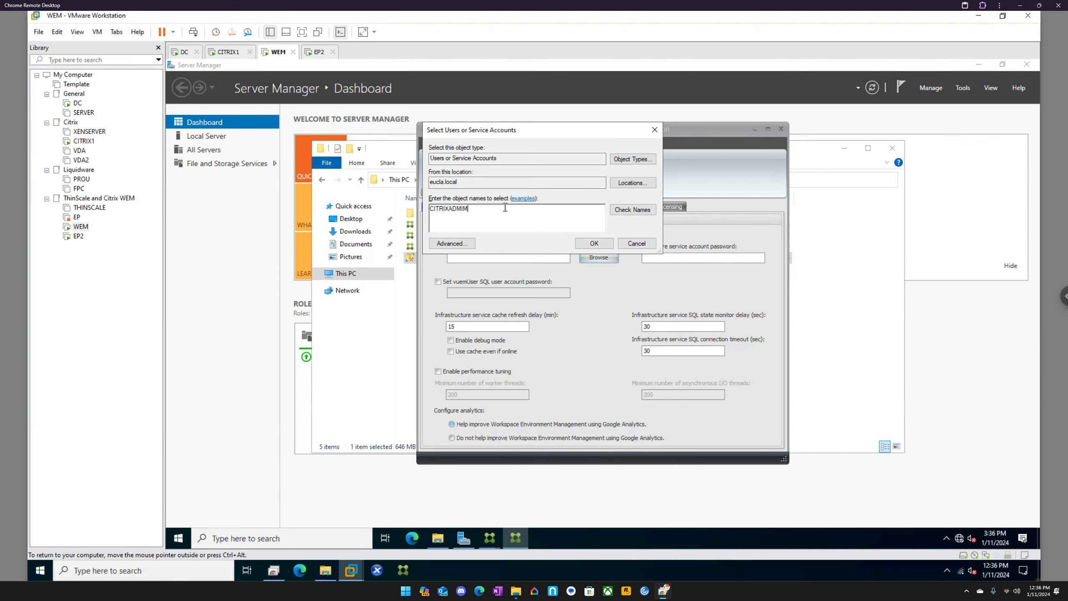
Step: Select citrixadmin as the infrastructure service account
{"action": "key", "text": "ctrl+a"}
{"action": "type", "text": "citrixadmin"}
{"action": "key", "text": "Return"}
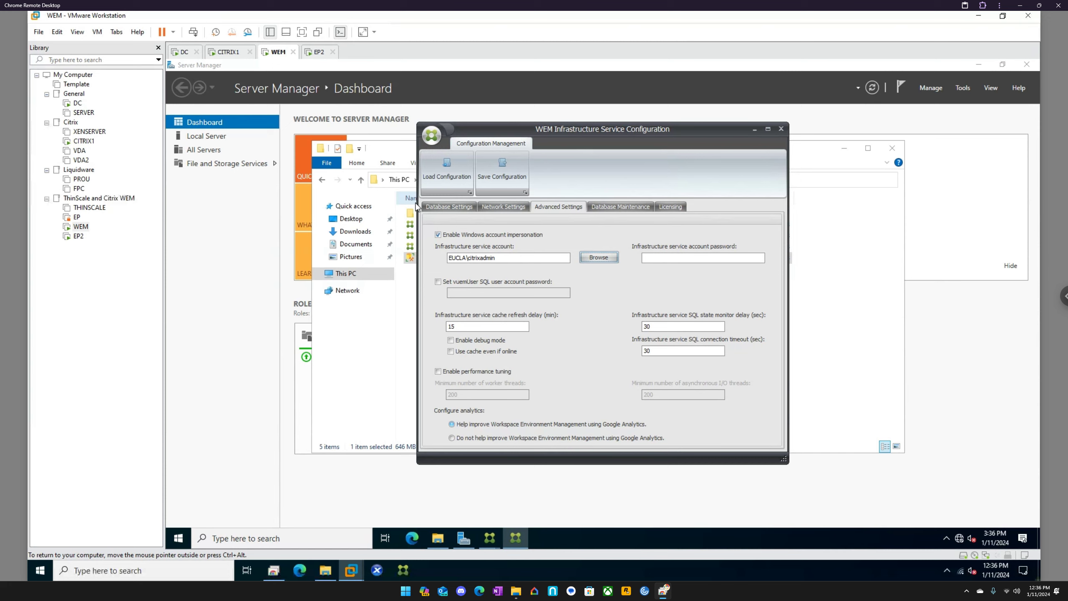
Step: Enter the infrastructure service account password, and enable and fill in the vuemUser SQL user account password
{"action": "left_click", "coordinate": [677, 256]}
{"action": "type", "text": "*******"}
{"action": "left_click", "coordinate": [508, 284]}
{"action": "left_click", "coordinate": [512, 291]}
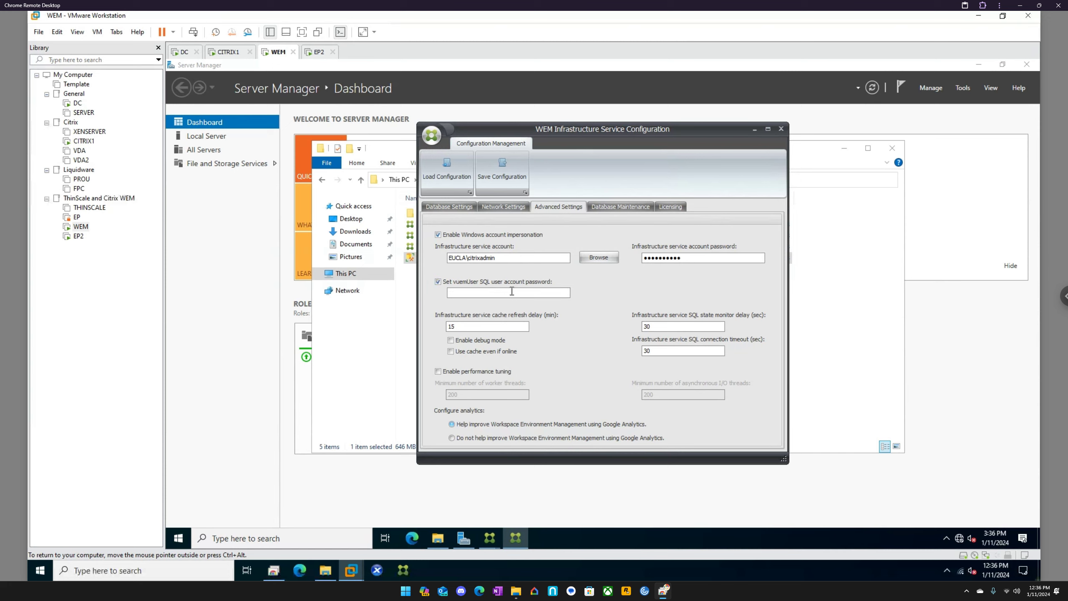
{"action": "type", "text": "********"}
Step: Opt out of Google Analytics and save the infrastructure service configuration, allowing the Broker Service to restart
{"action": "left_click", "coordinate": [489, 436]}
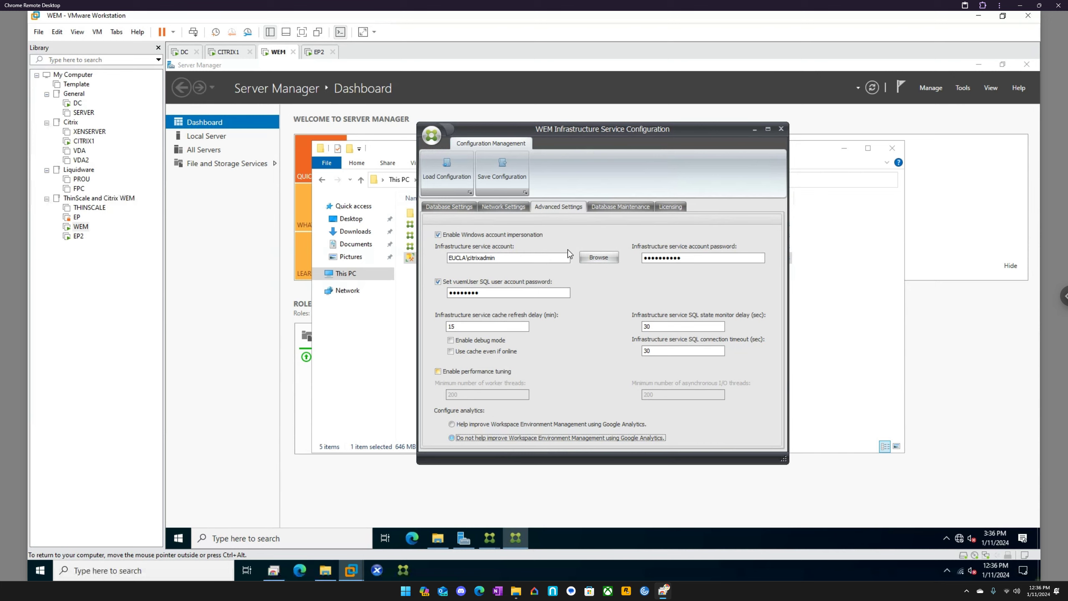
{"action": "left_click", "coordinate": [612, 208]}
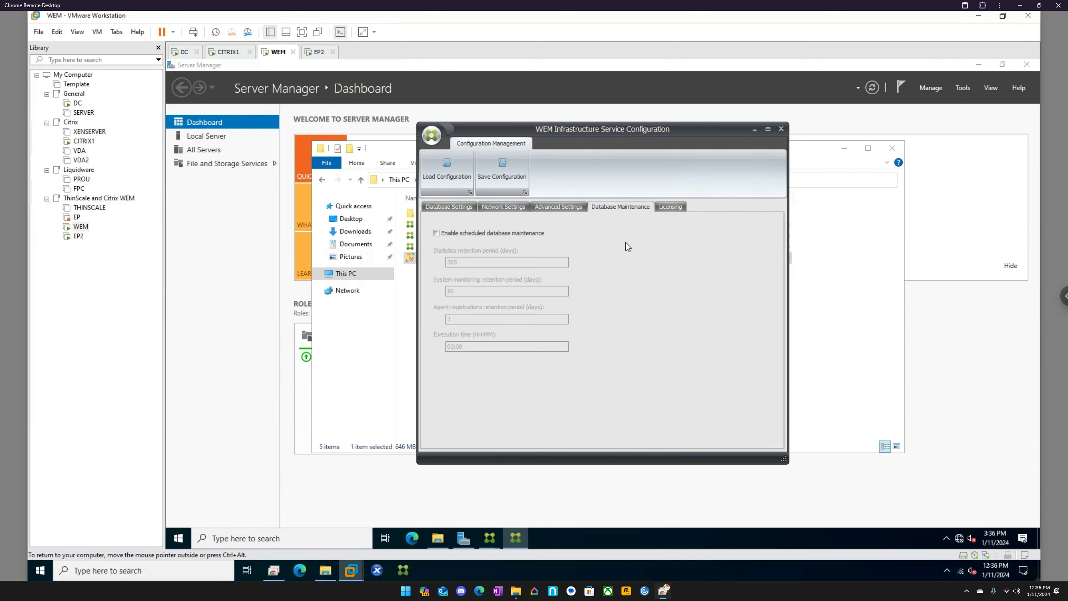
{"action": "left_click", "coordinate": [673, 212]}
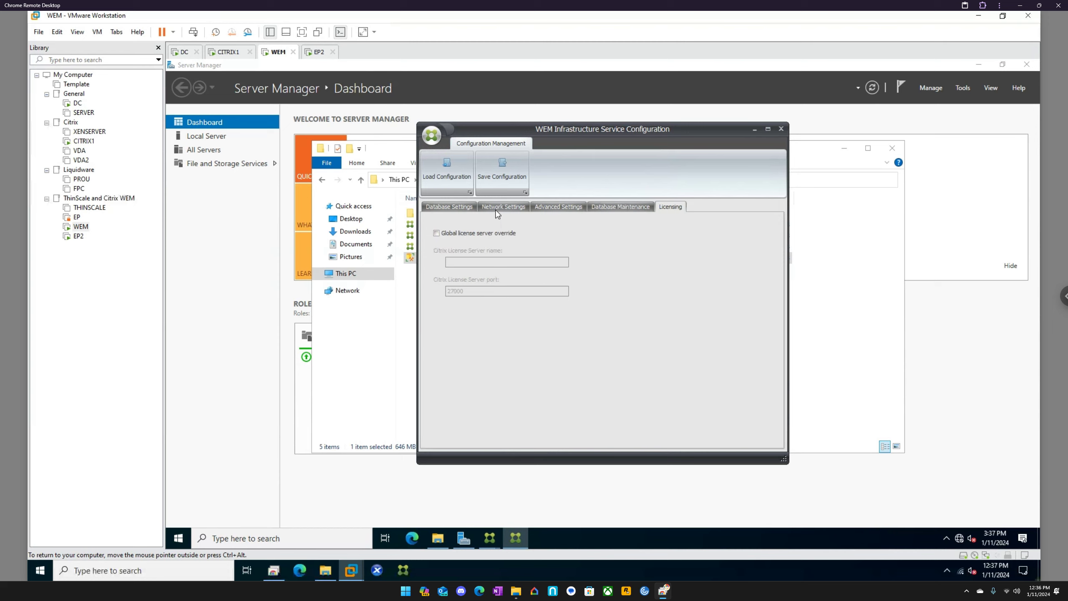
{"action": "left_click", "coordinate": [461, 207]}
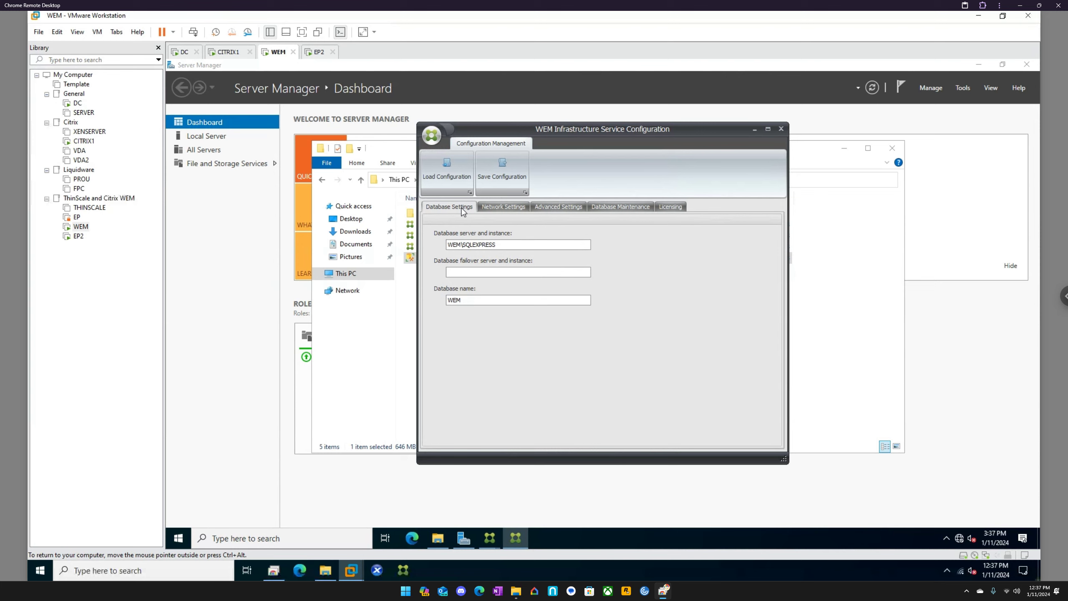
{"action": "left_click", "coordinate": [503, 166]}
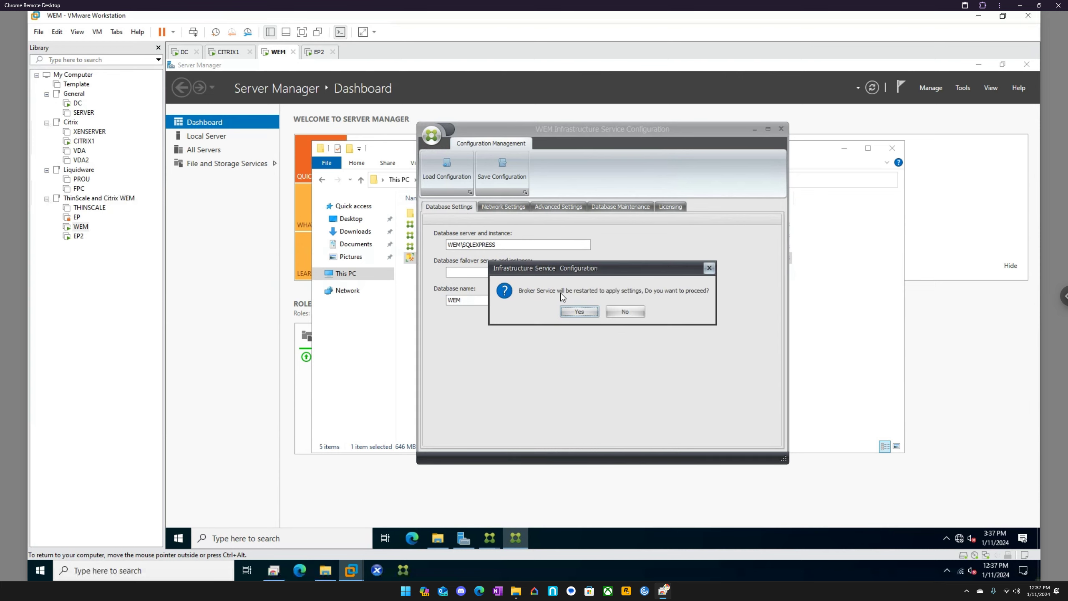
{"action": "left_click", "coordinate": [585, 310]}
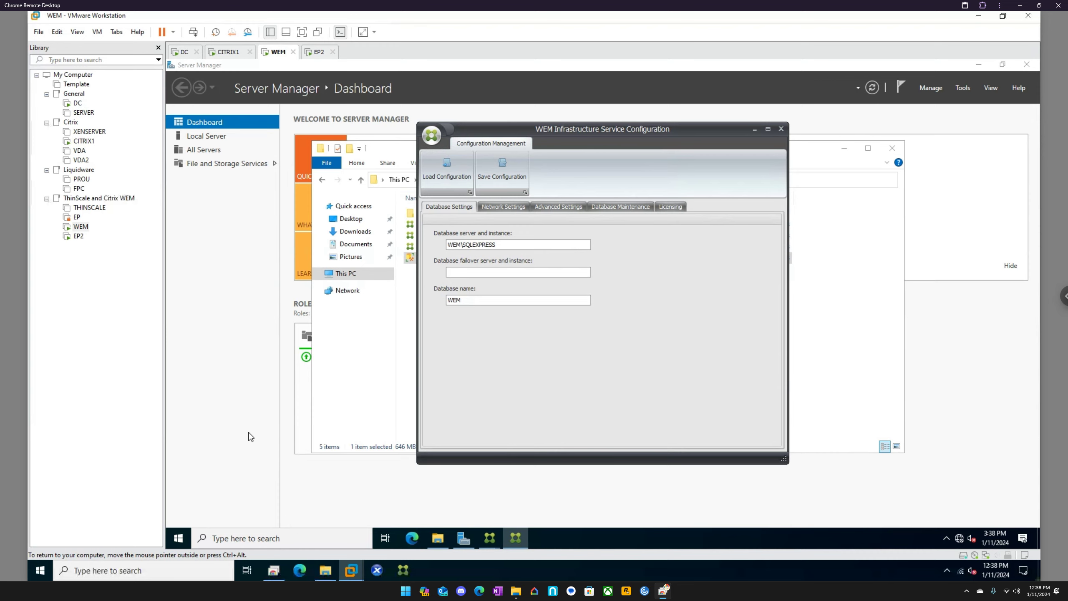
{"action": "left_click", "coordinate": [184, 536]}
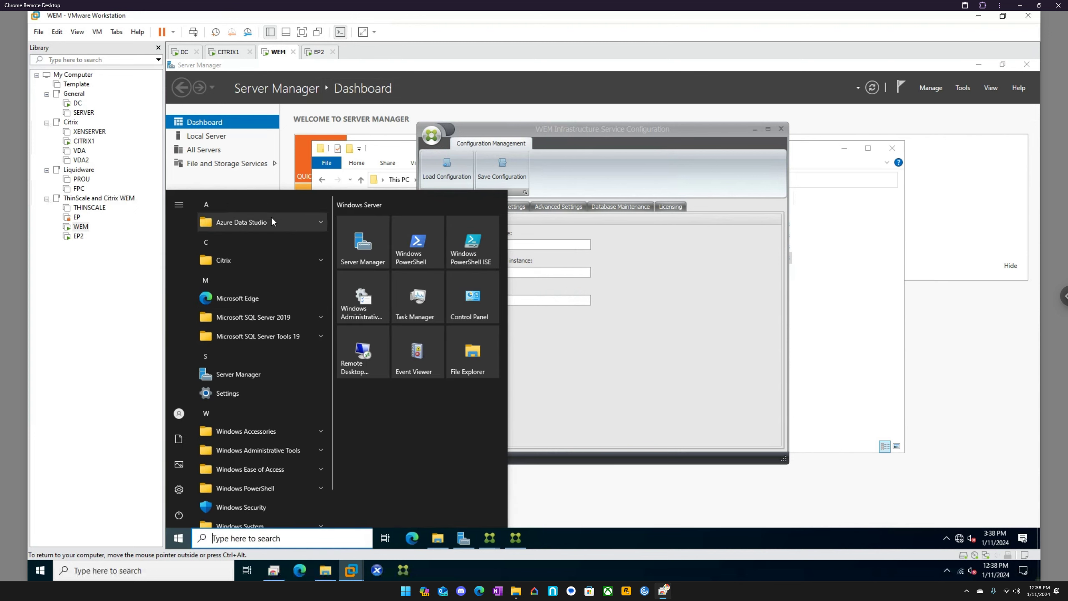
{"action": "left_click", "coordinate": [281, 260]}
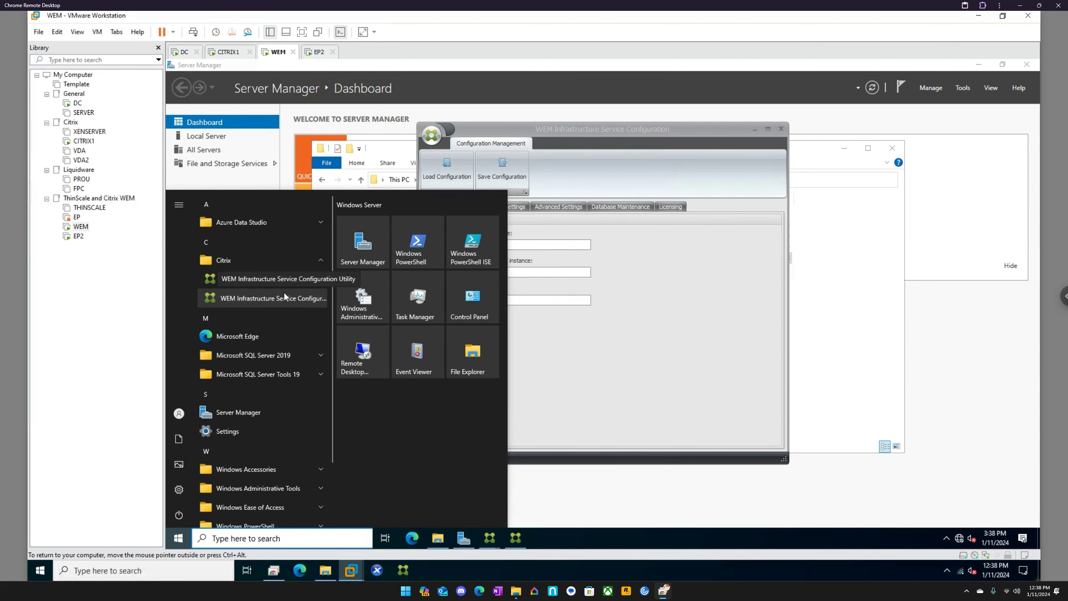
{"action": "left_click", "coordinate": [592, 130]}
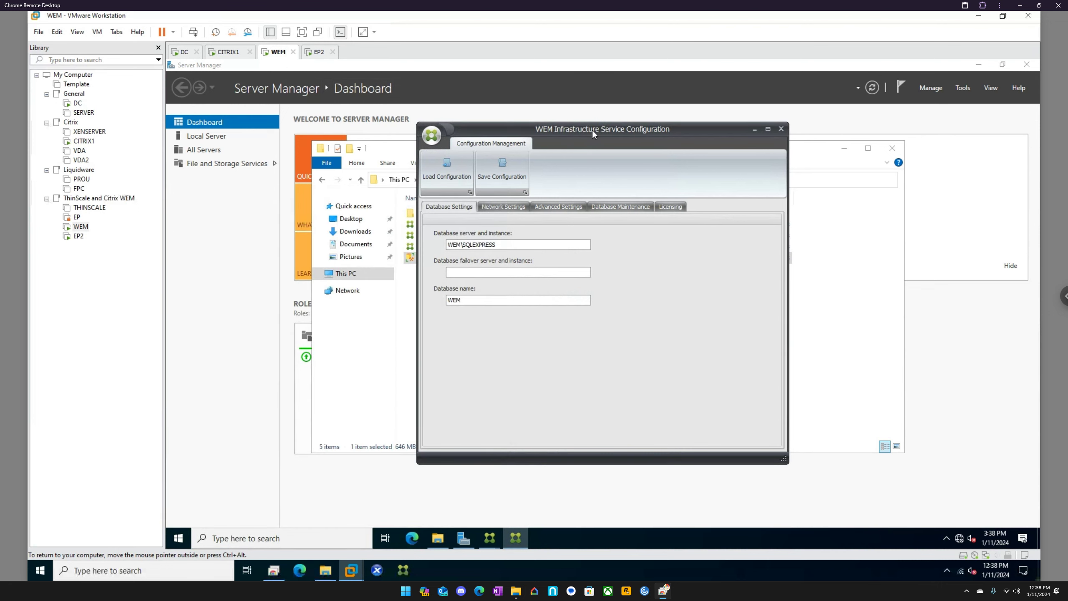
Step: Exit the WEM Infrastructure Service Configuration utility and the WEM Database Management Utility
{"action": "left_click", "coordinate": [781, 130]}
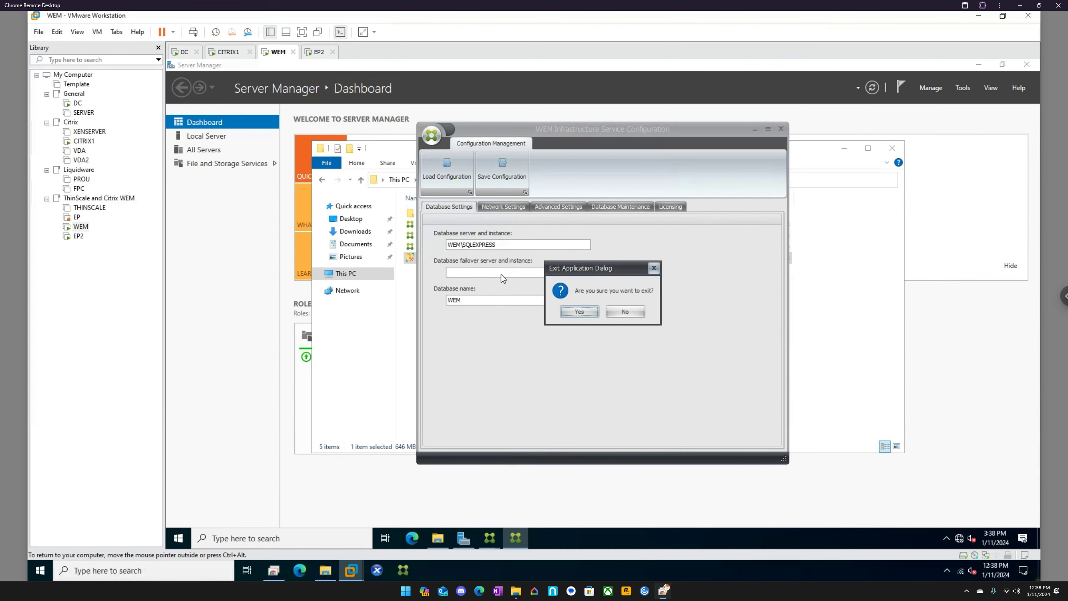
{"action": "left_click", "coordinate": [588, 311]}
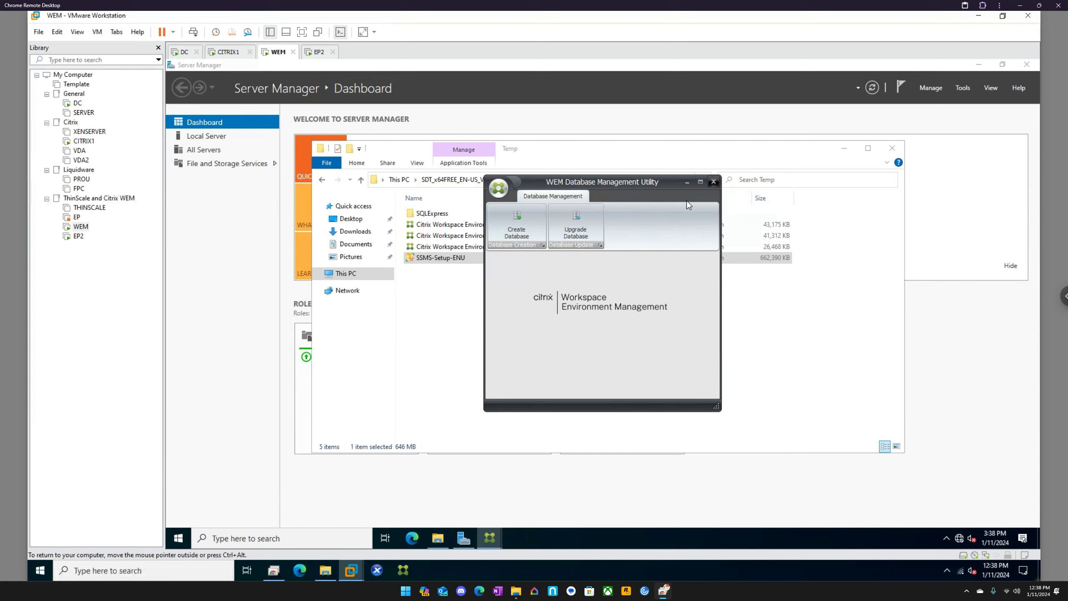
{"action": "left_click", "coordinate": [713, 182]}
{"action": "left_click", "coordinate": [579, 312]}
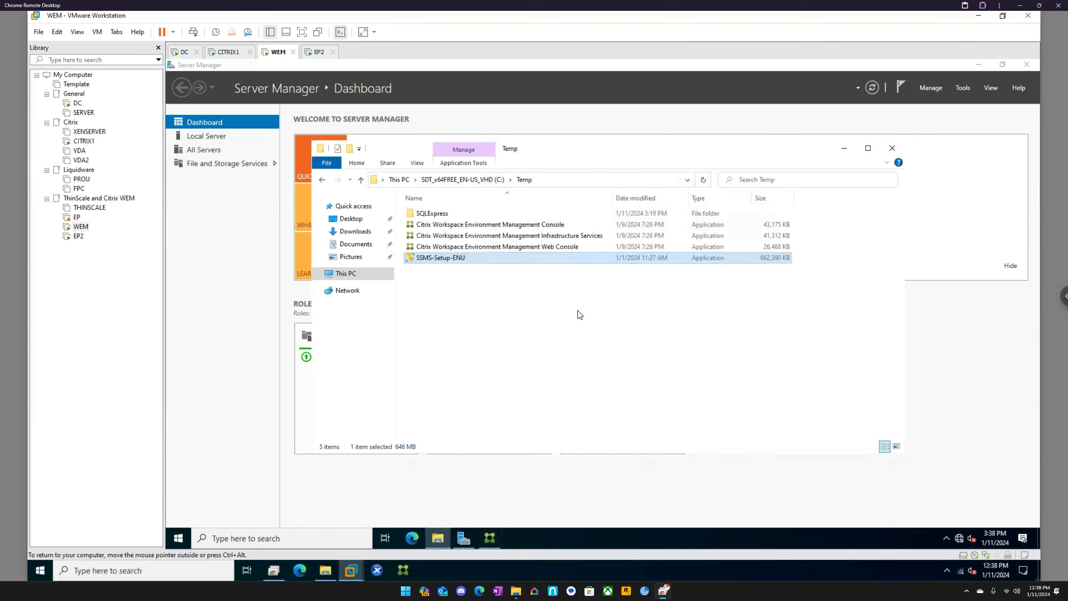
Step: Run the Citrix Workspace Environment Management Console installer from the Temp folder, agreeing to the license terms
{"action": "left_click", "coordinate": [512, 248]}
{"action": "double_click", "coordinate": [488, 224]}
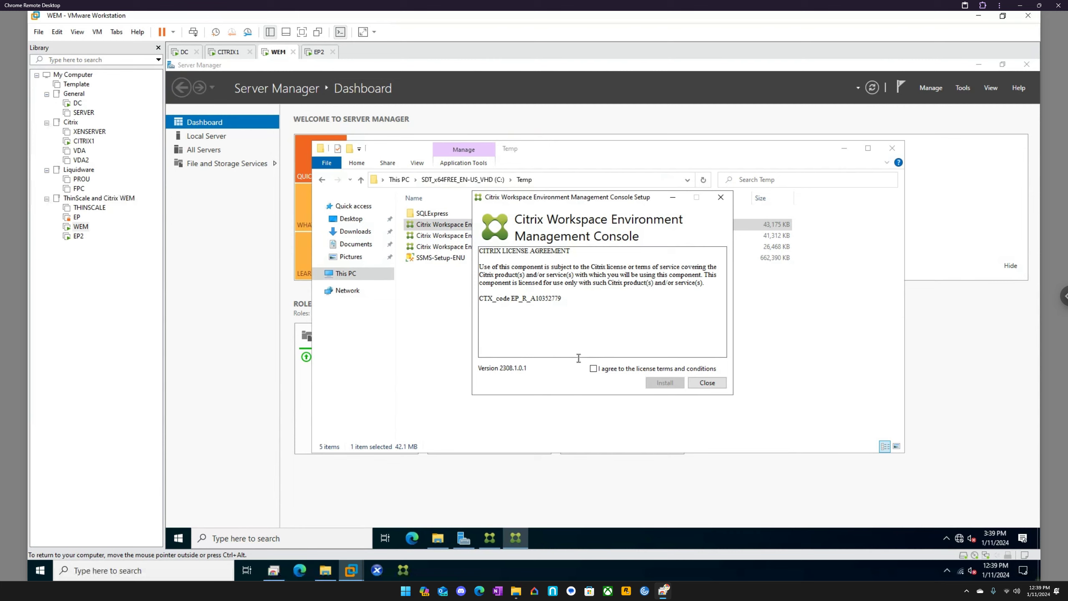
{"action": "left_click", "coordinate": [610, 368]}
{"action": "left_click", "coordinate": [662, 383]}
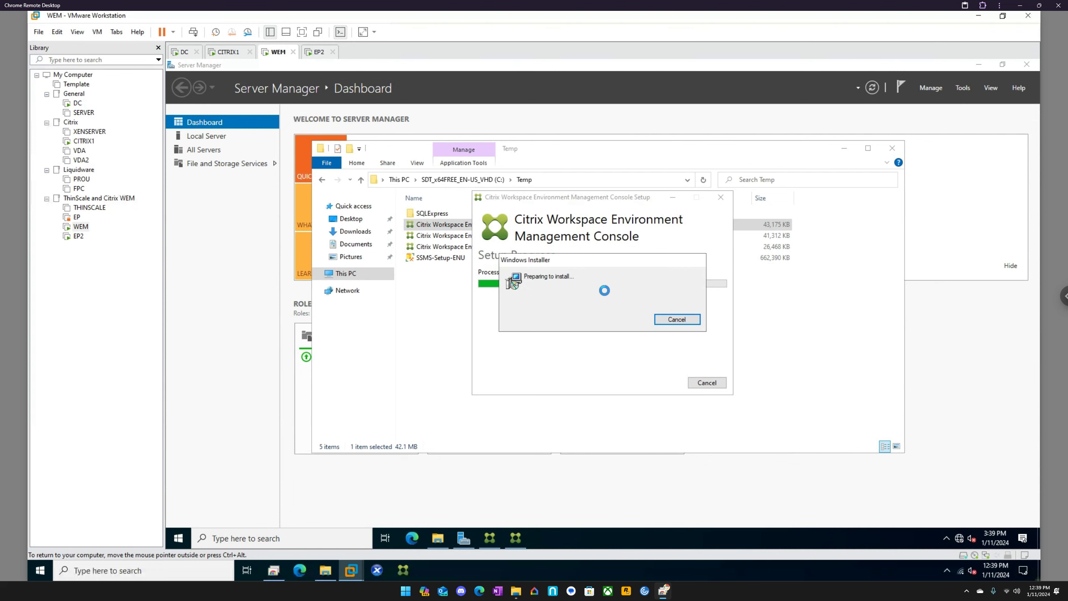
{"action": "left_click", "coordinate": [319, 53]}
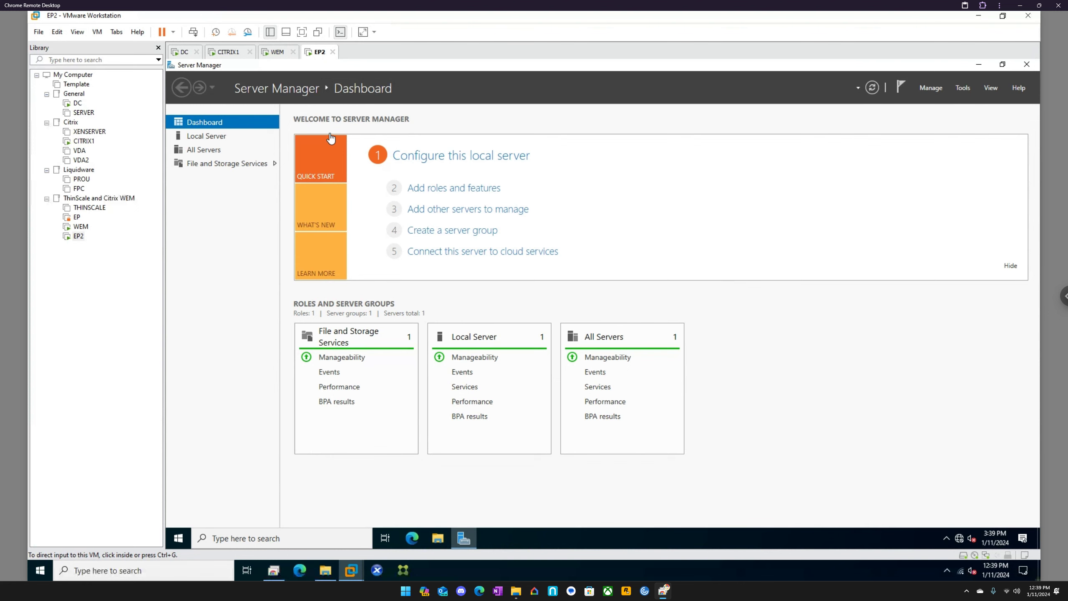
{"action": "left_click", "coordinate": [276, 52]}
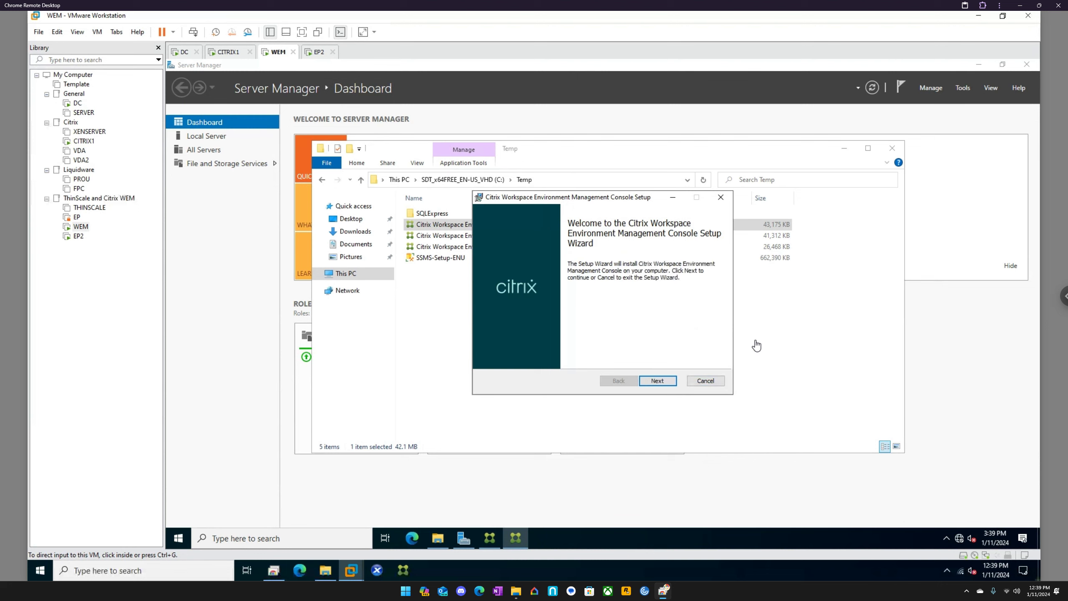
Step: Install the Workspace Environment Management Console to the default destination folder and close the completed setup
{"action": "left_click", "coordinate": [664, 384]}
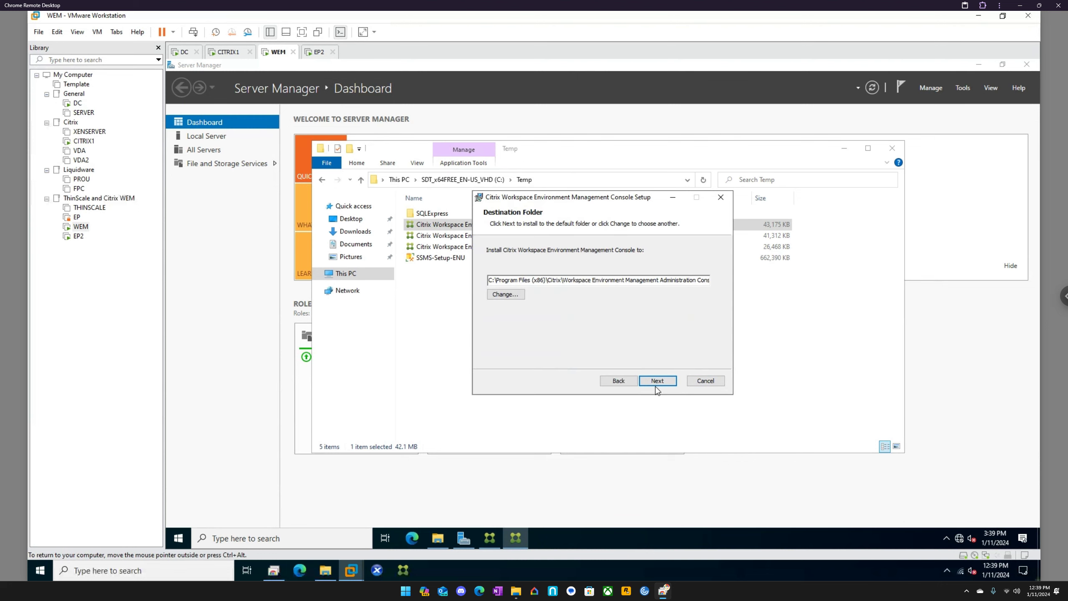
{"action": "left_click", "coordinate": [656, 381]}
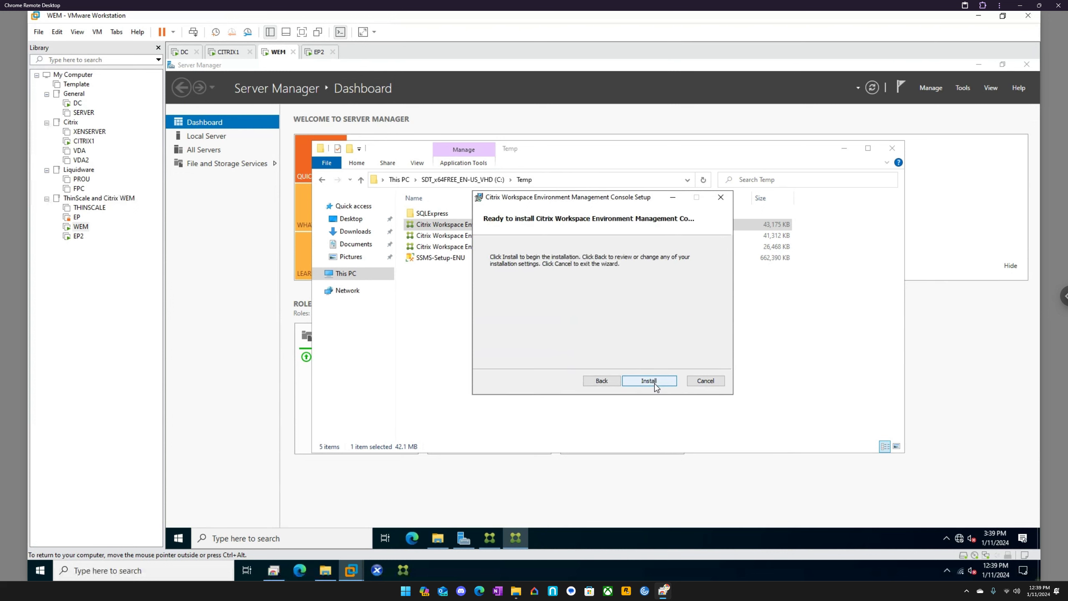
{"action": "left_click", "coordinate": [655, 381]}
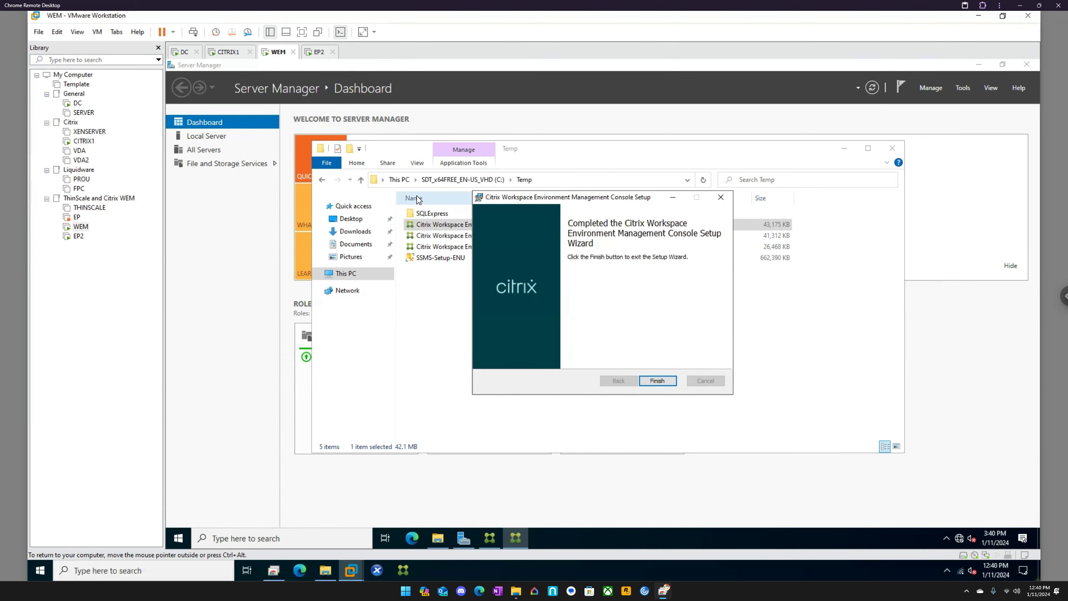
{"action": "left_click", "coordinate": [658, 382]}
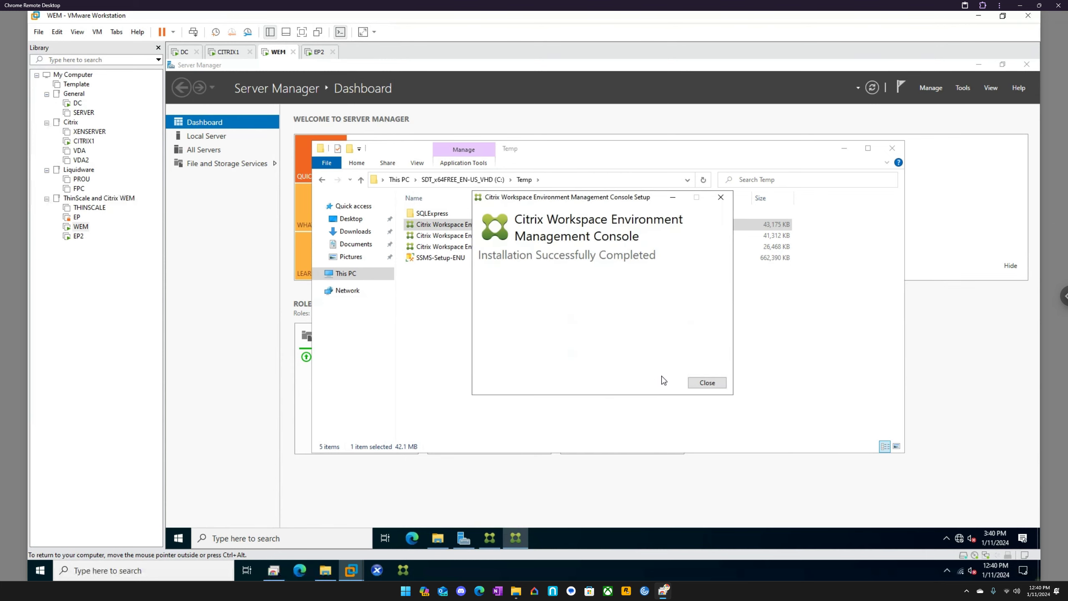
{"action": "left_click", "coordinate": [693, 384]}
Step: Launch the WEM Administration Console, allow it to make changes to the device, and dismiss the license server notice
{"action": "left_click", "coordinate": [186, 533]}
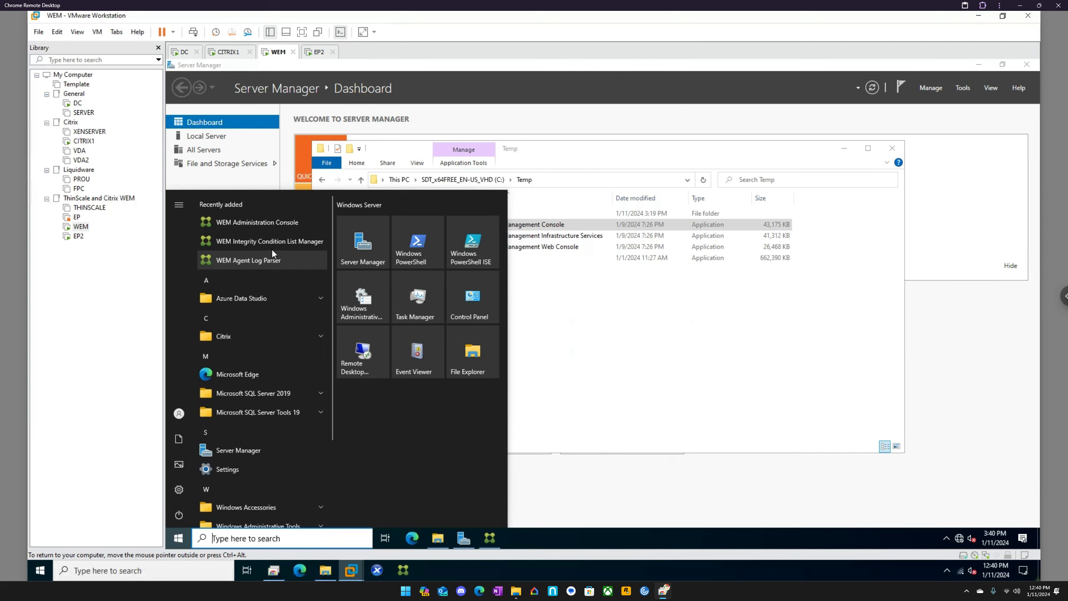
{"action": "left_click", "coordinate": [271, 223]}
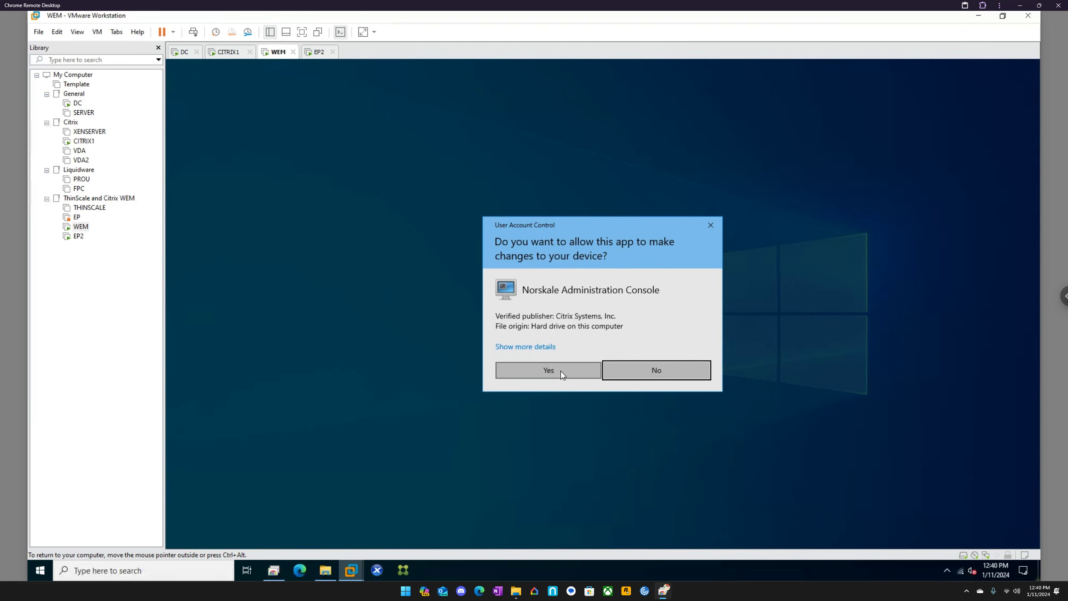
{"action": "left_click", "coordinate": [561, 370]}
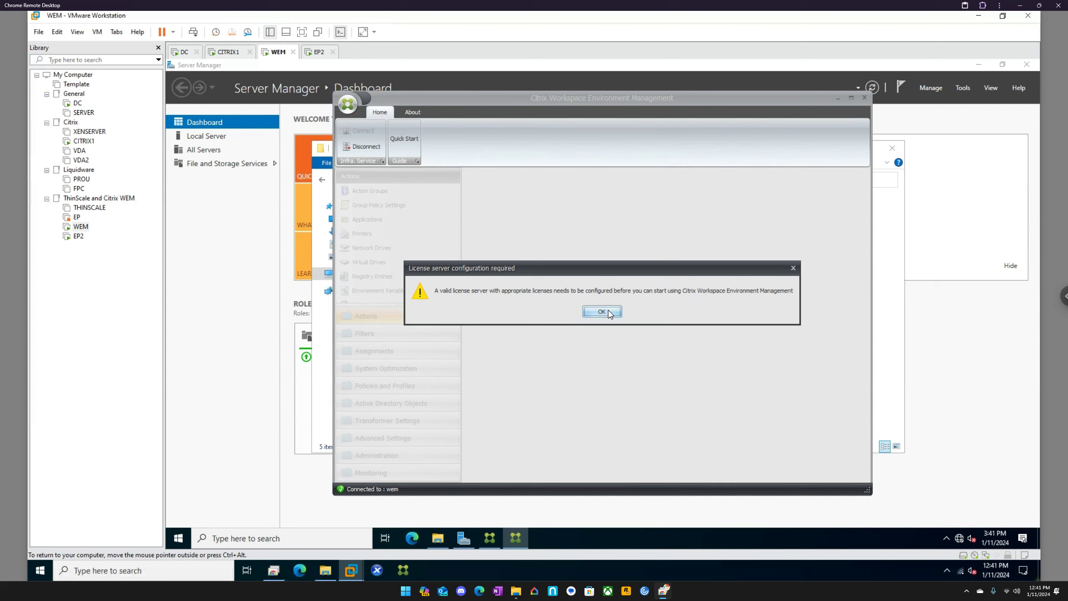
{"action": "left_click", "coordinate": [608, 312]}
Step: Configure the WEM license server with CITRIX as the Citrix License Server name, keeping the default port
{"action": "left_click", "coordinate": [420, 113]}
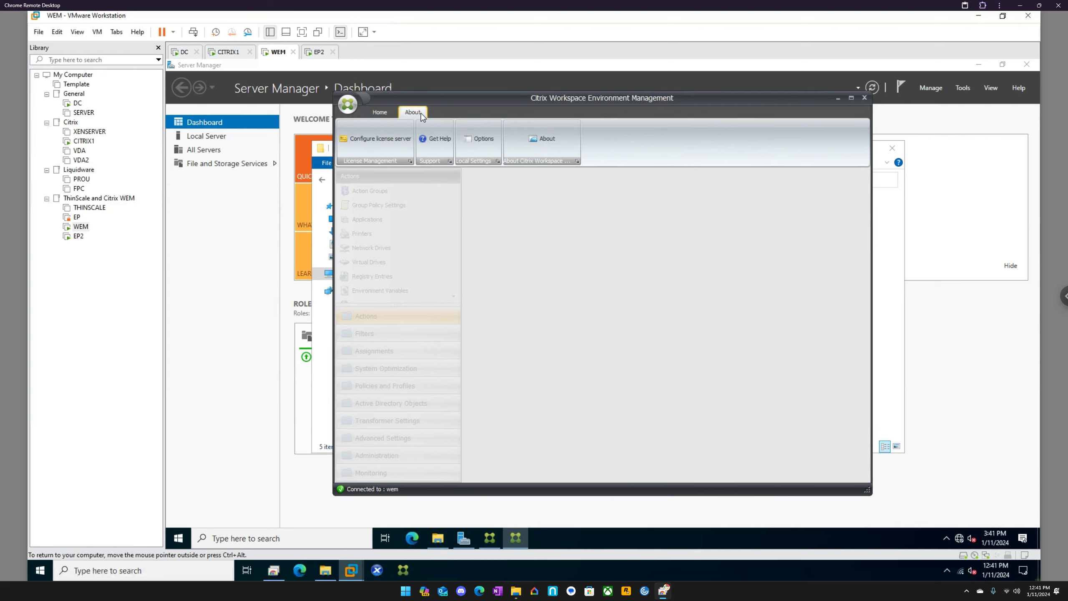
{"action": "left_click", "coordinate": [400, 138]}
{"action": "left_click", "coordinate": [524, 278]}
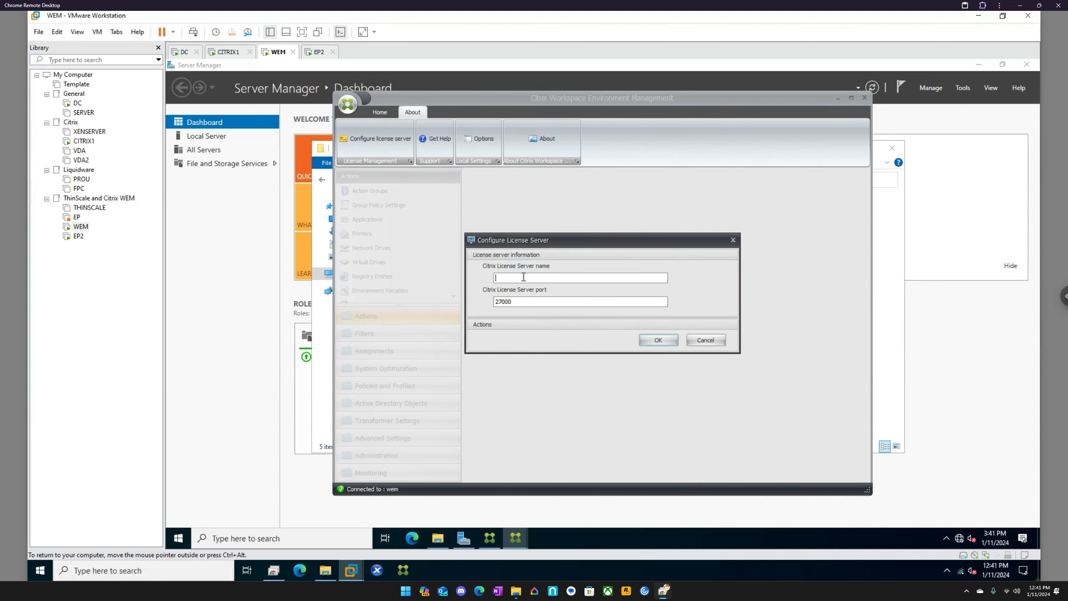
{"action": "type", "text": "CITRIX1"}
{"action": "left_click", "coordinate": [665, 339]}
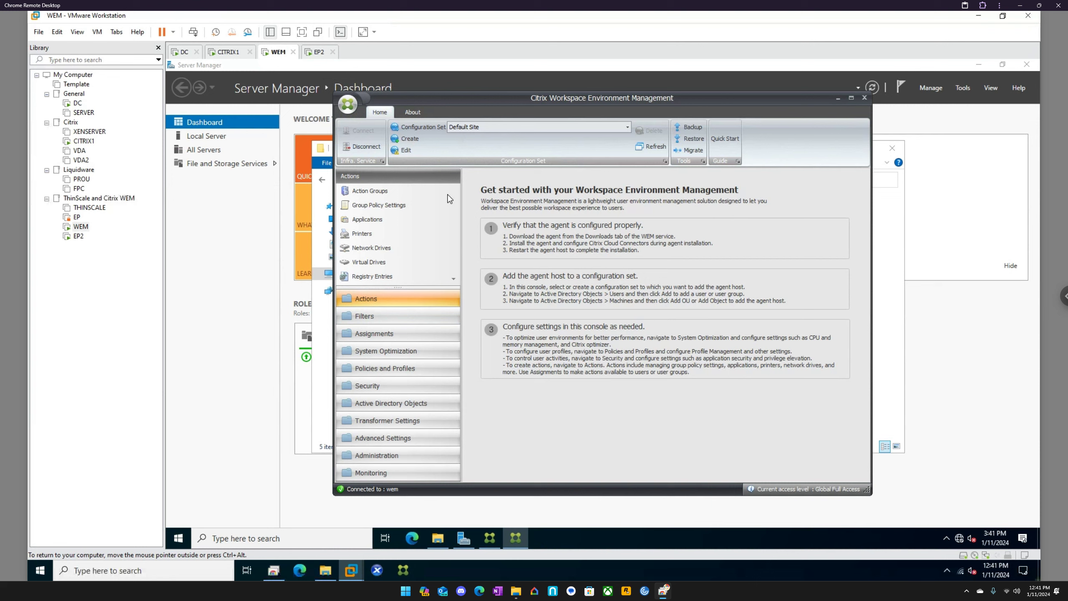
Step: Look through the Action Groups, Group Policy Settings and Applications pages of the WEM console's Actions
{"action": "left_click", "coordinate": [391, 193]}
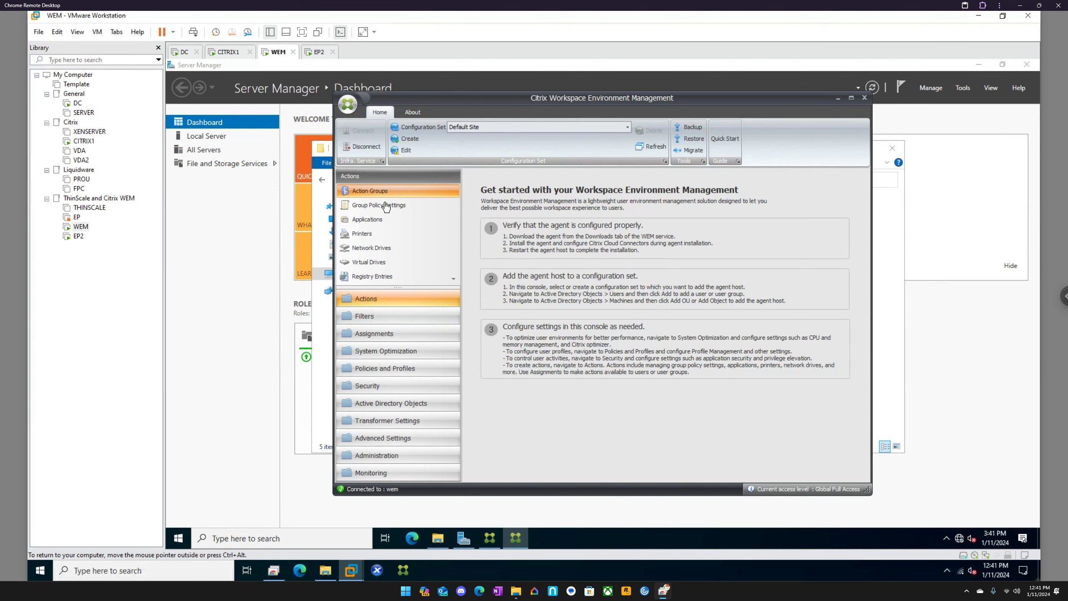
{"action": "left_click", "coordinate": [389, 206]}
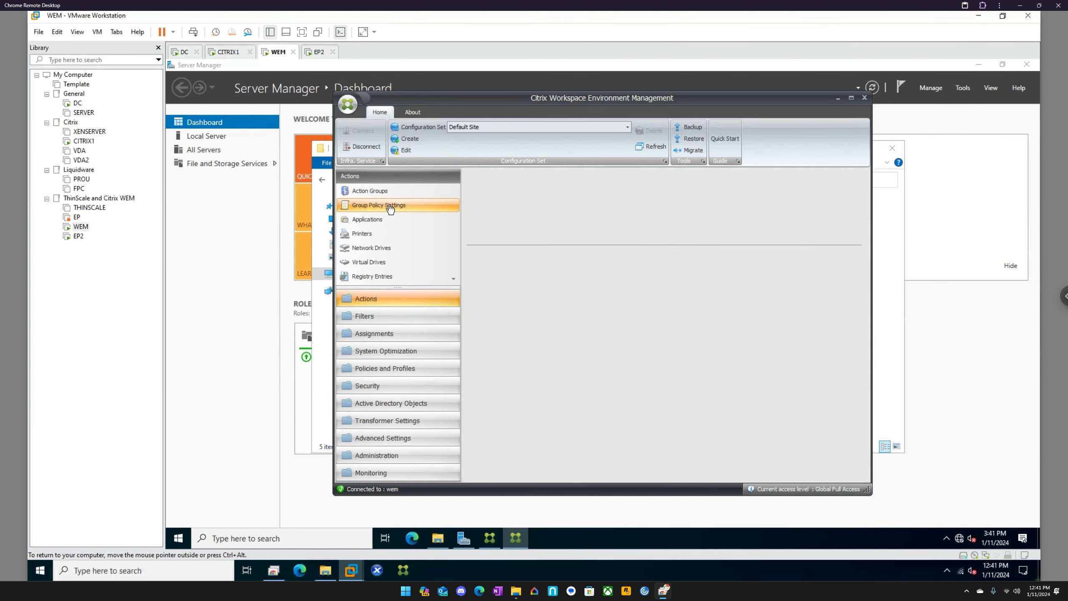
{"action": "left_click", "coordinate": [366, 222]}
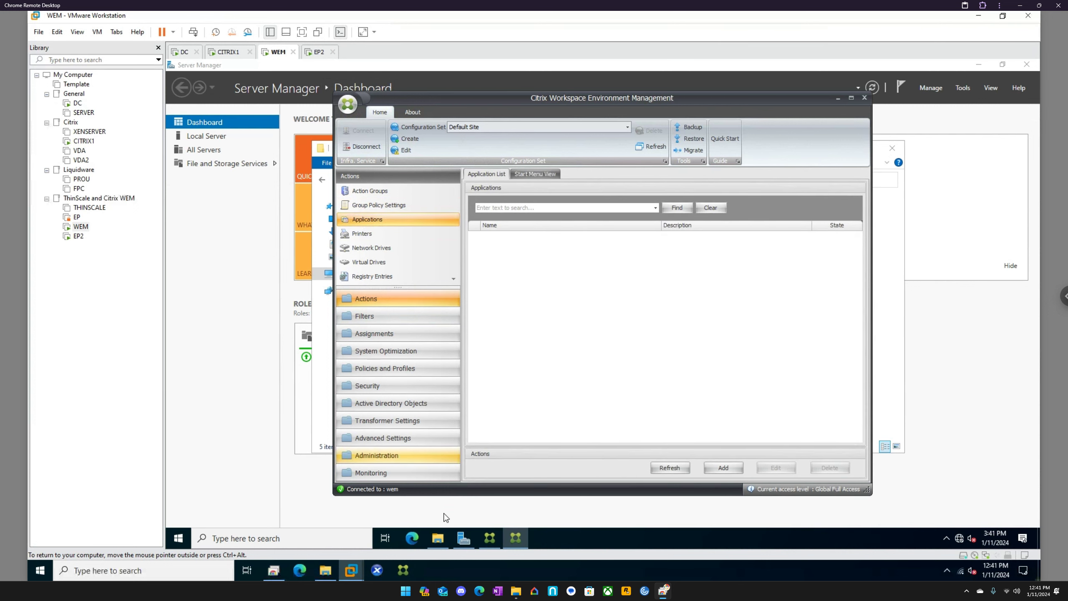
Step: Run the Citrix Workspace Environment Management Web Console installer from the Temp folder as administrator
{"action": "left_click", "coordinate": [439, 538]}
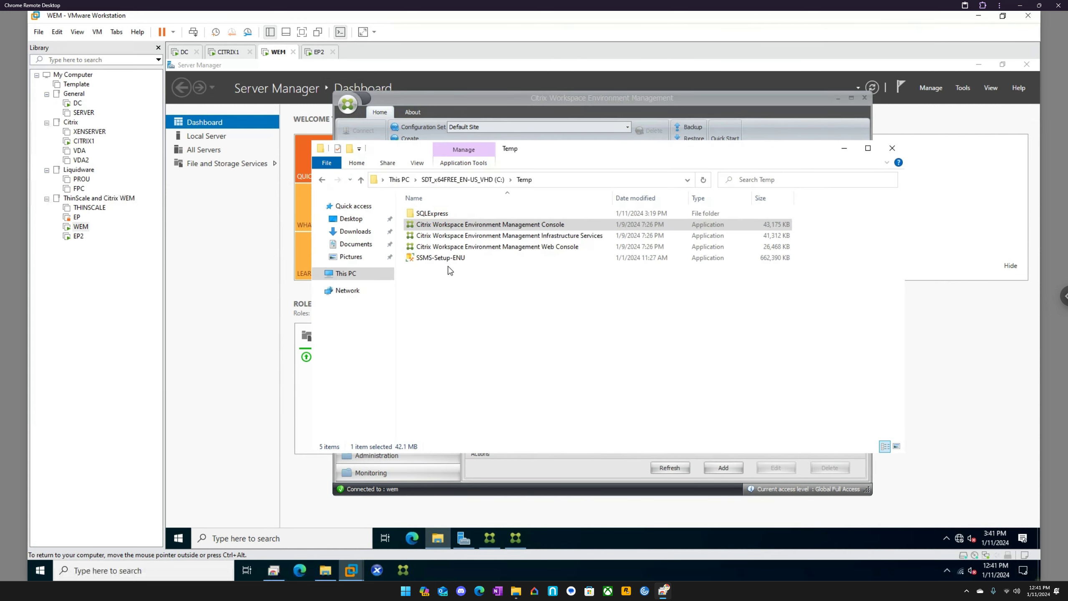
{"action": "left_click", "coordinate": [473, 249]}
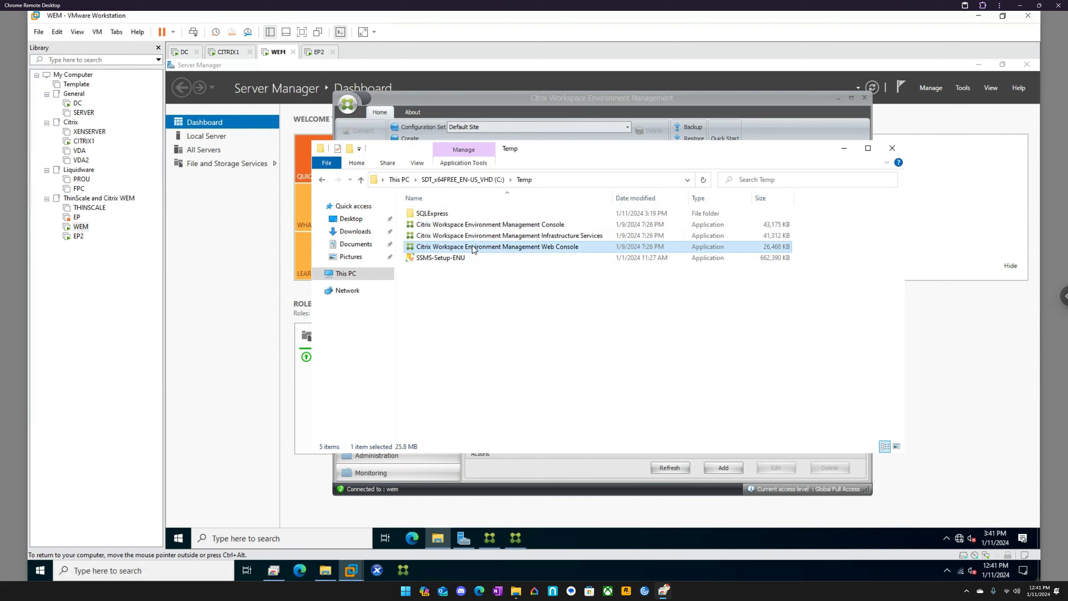
{"action": "right_click", "coordinate": [472, 246]}
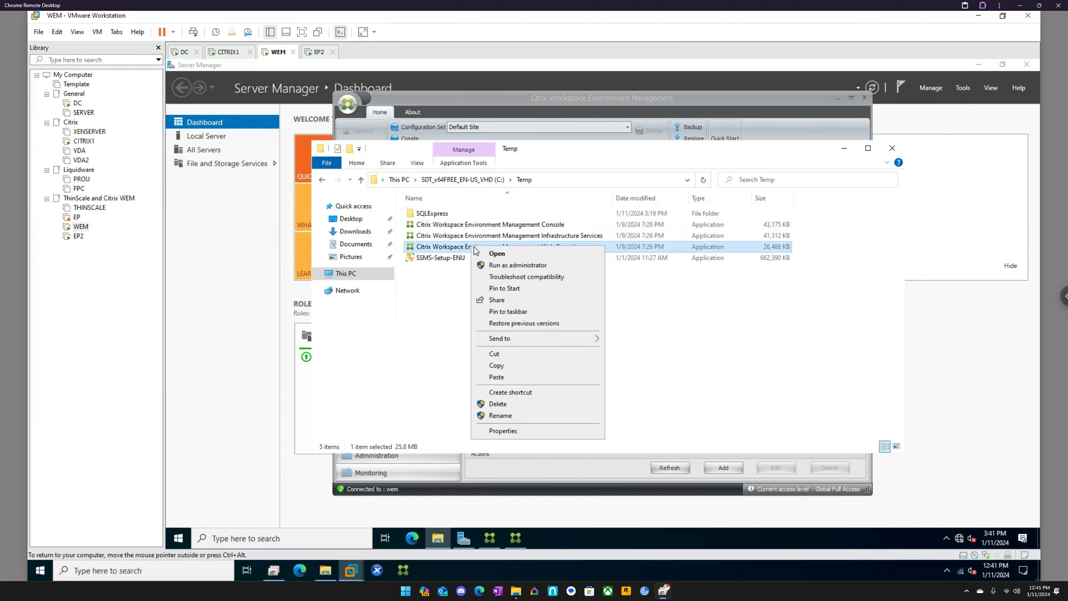
{"action": "left_click", "coordinate": [507, 265]}
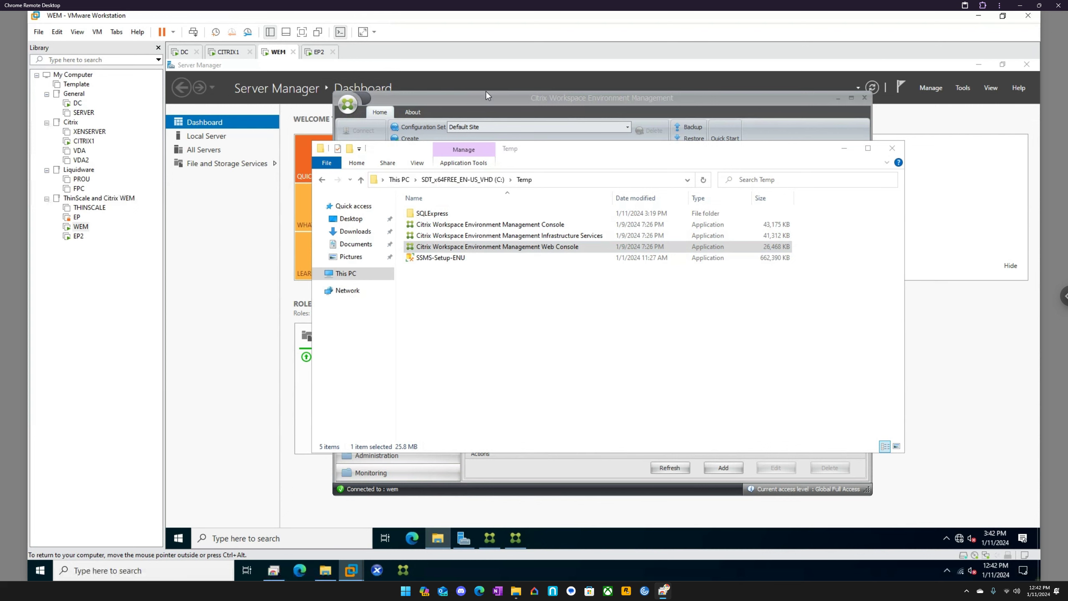
Step: Create a configuration set named ThinClient in the WEM Administration Console, letting the Web Console installer run past the SmartScreen warning
{"action": "left_click", "coordinate": [486, 105]}
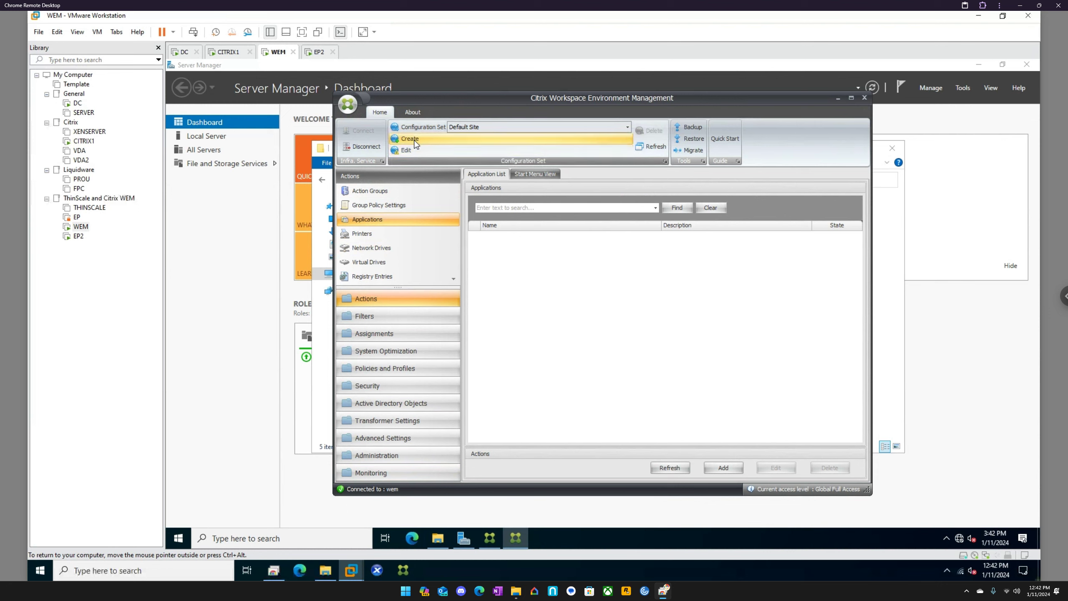
{"action": "left_click", "coordinate": [504, 128]}
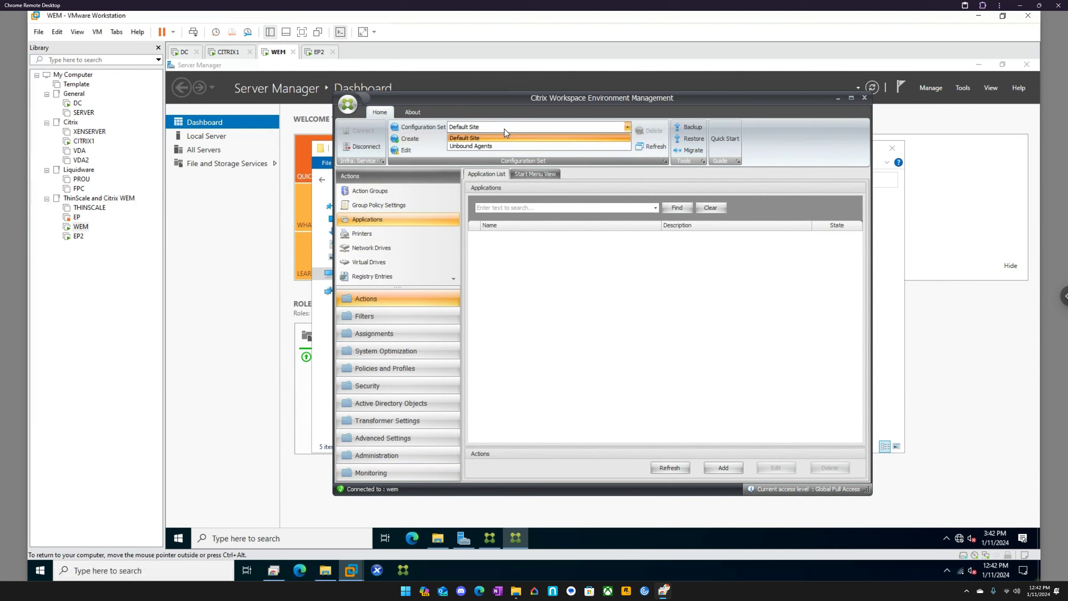
{"action": "left_click", "coordinate": [419, 139]}
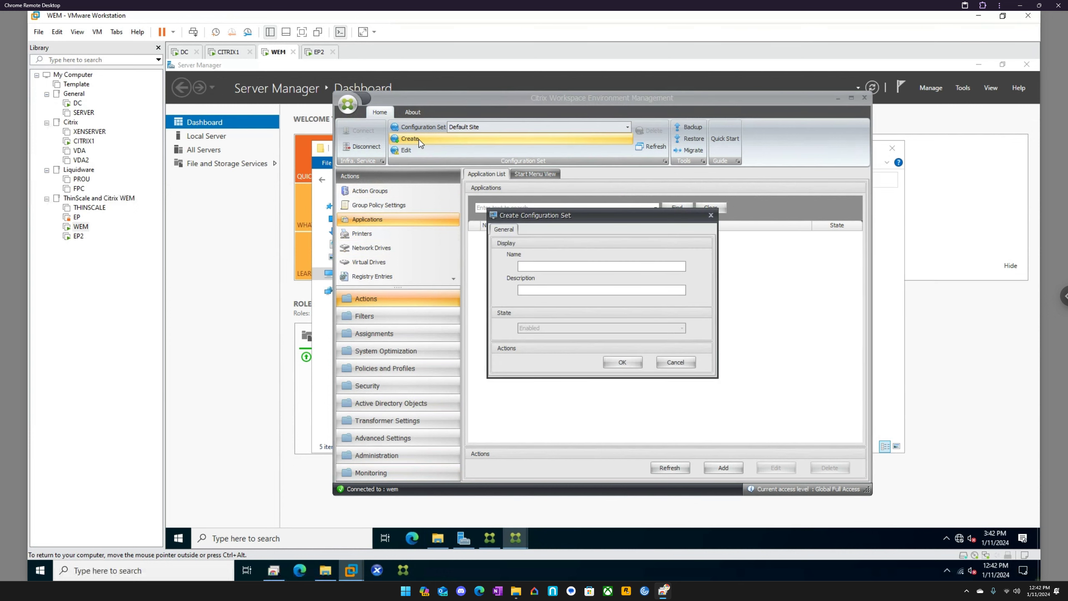
{"action": "left_click", "coordinate": [542, 266]}
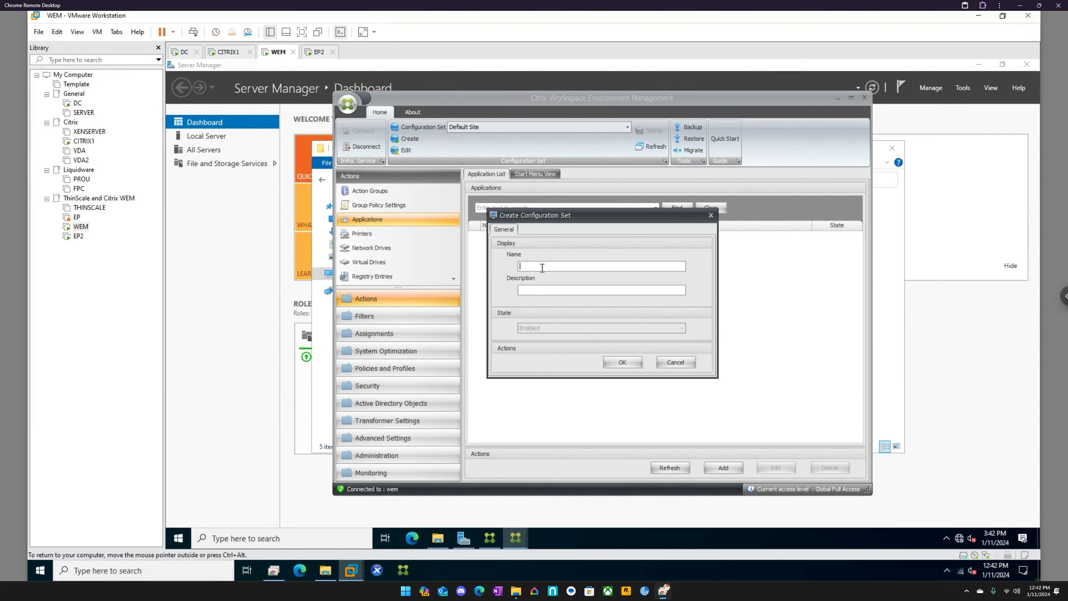
{"action": "type", "text": "tHIN"}
{"action": "key", "text": "BackSpace"}
{"action": "key", "text": "BackSpace"}
{"action": "key", "text": "BackSpace"}
{"action": "type", "text": "ThinClient"}
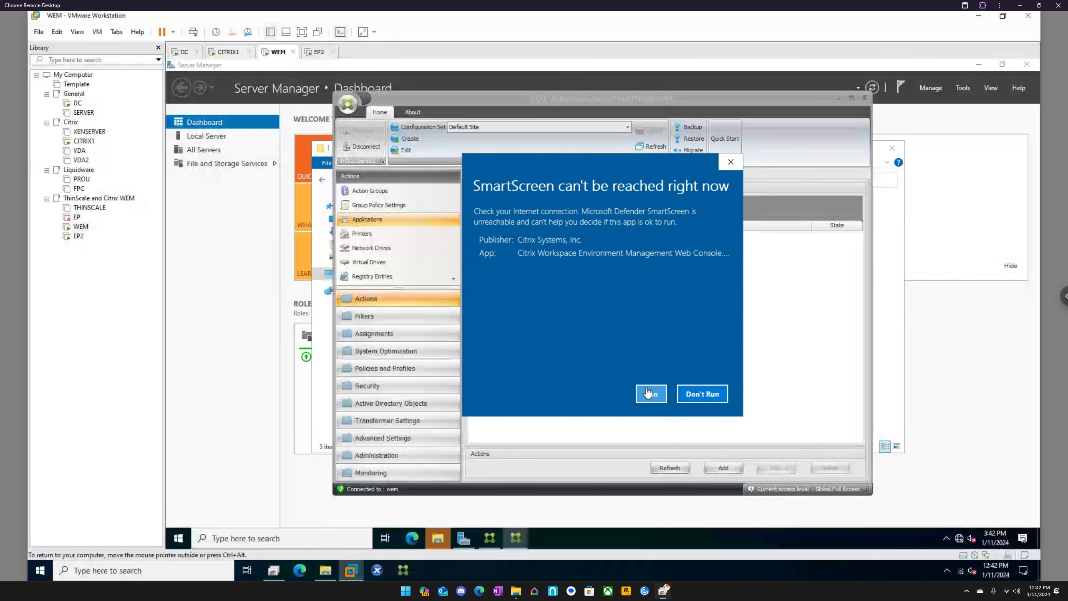
{"action": "left_click", "coordinate": [649, 398]}
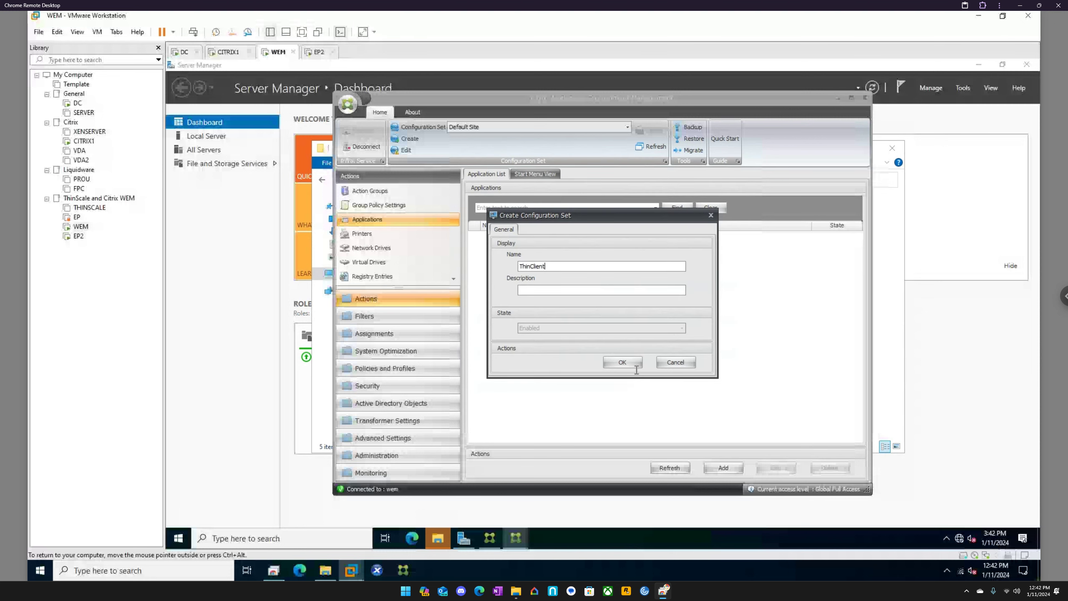
{"action": "left_click", "coordinate": [622, 363]}
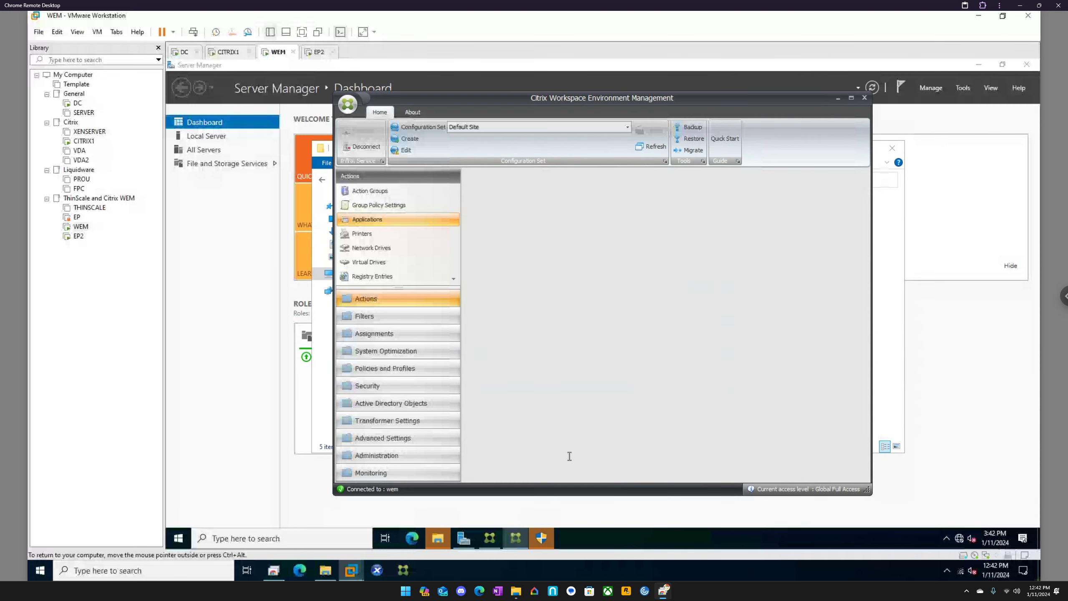
Step: Allow the Web Console installer to make changes to the device, agree to its license terms and start the setup
{"action": "left_click", "coordinate": [542, 539]}
{"action": "left_click", "coordinate": [556, 372]}
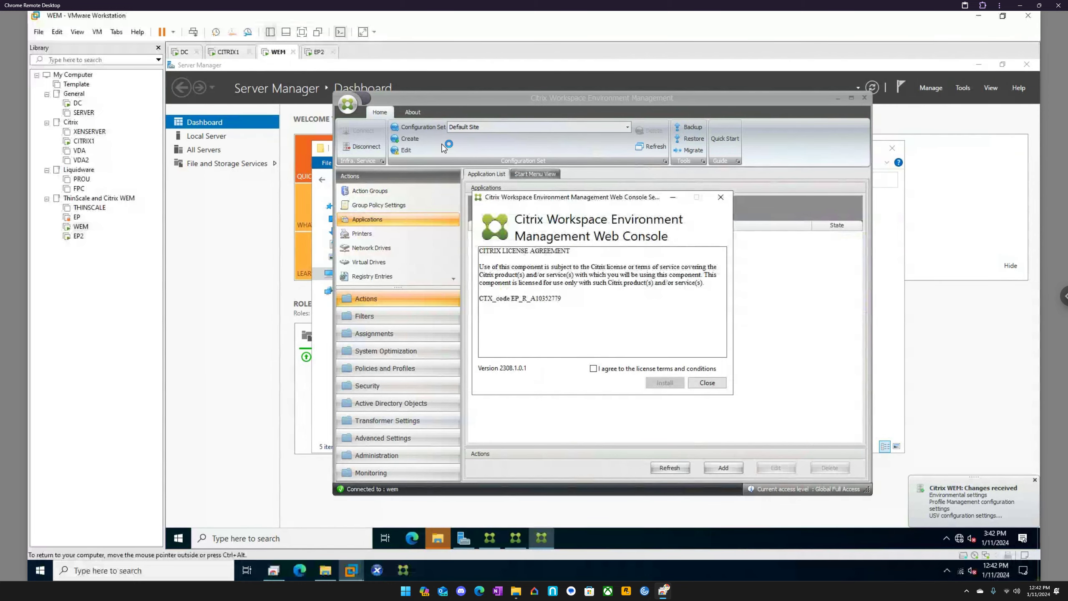
{"action": "left_click", "coordinate": [608, 369]}
{"action": "left_click", "coordinate": [665, 383]}
Step: Switch the WEM console's active configuration set to ThinClient and minimize the console
{"action": "left_click", "coordinate": [599, 129]}
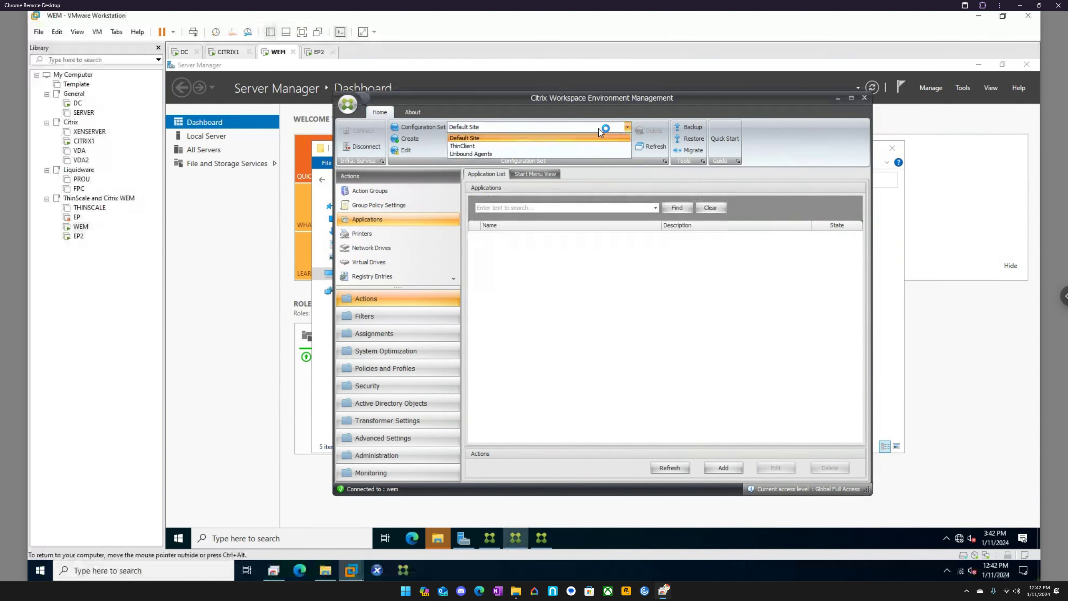
{"action": "left_click", "coordinate": [528, 149]}
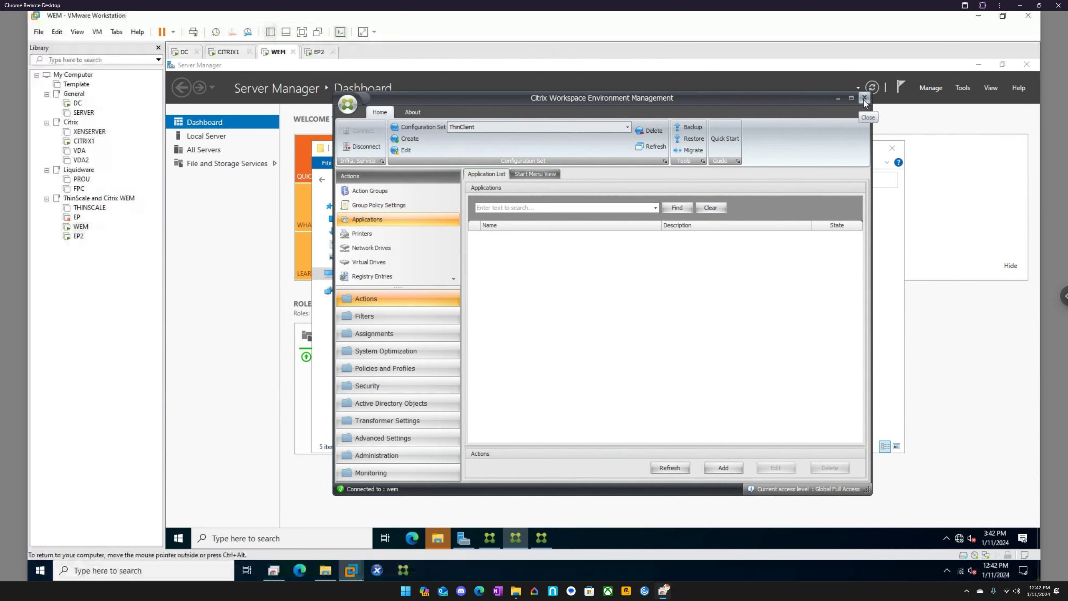
{"action": "left_click", "coordinate": [837, 98]}
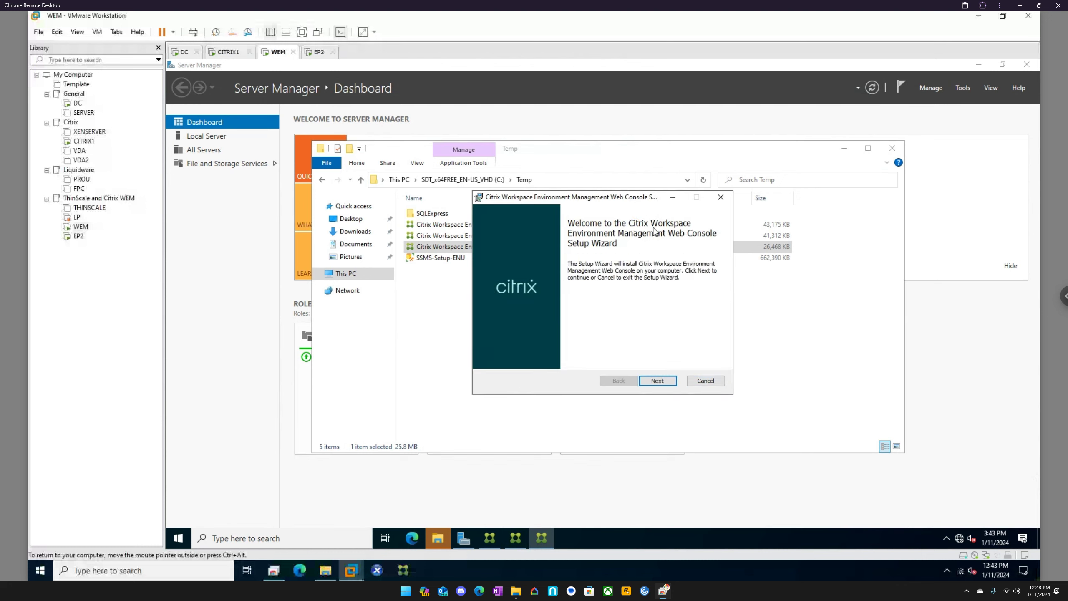
Step: Install the Workspace Environment Management Web Console to the default destination folder
{"action": "left_click", "coordinate": [666, 381]}
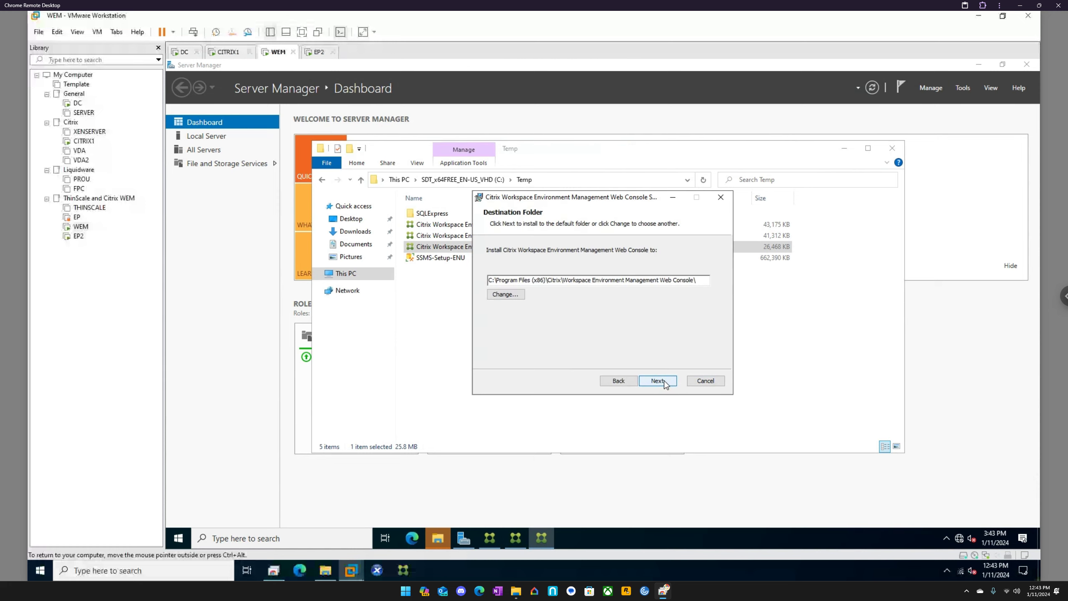
{"action": "left_click", "coordinate": [657, 381]}
{"action": "left_click", "coordinate": [648, 381]}
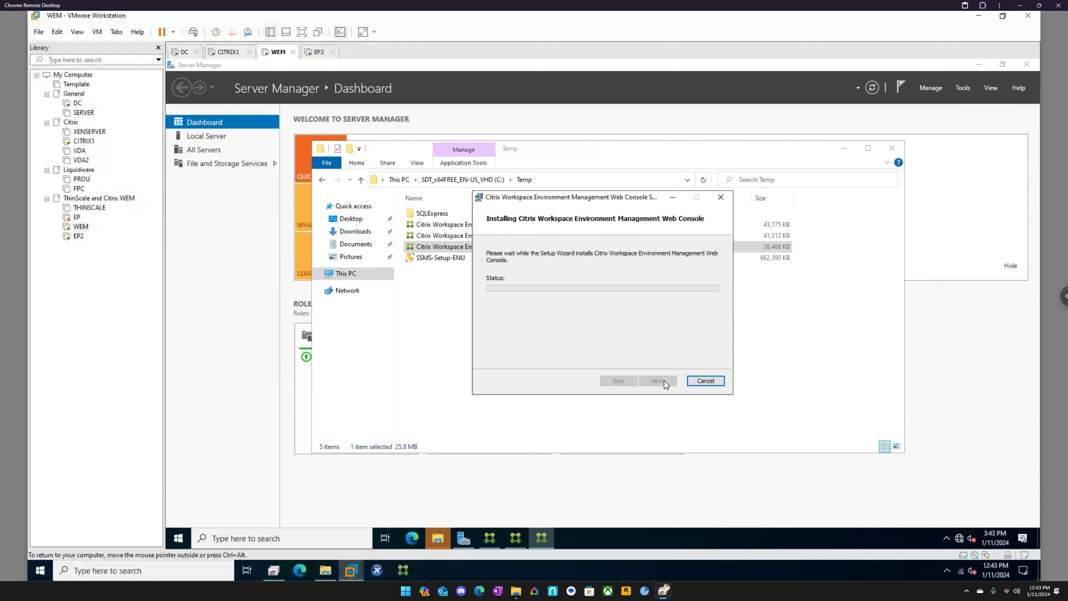
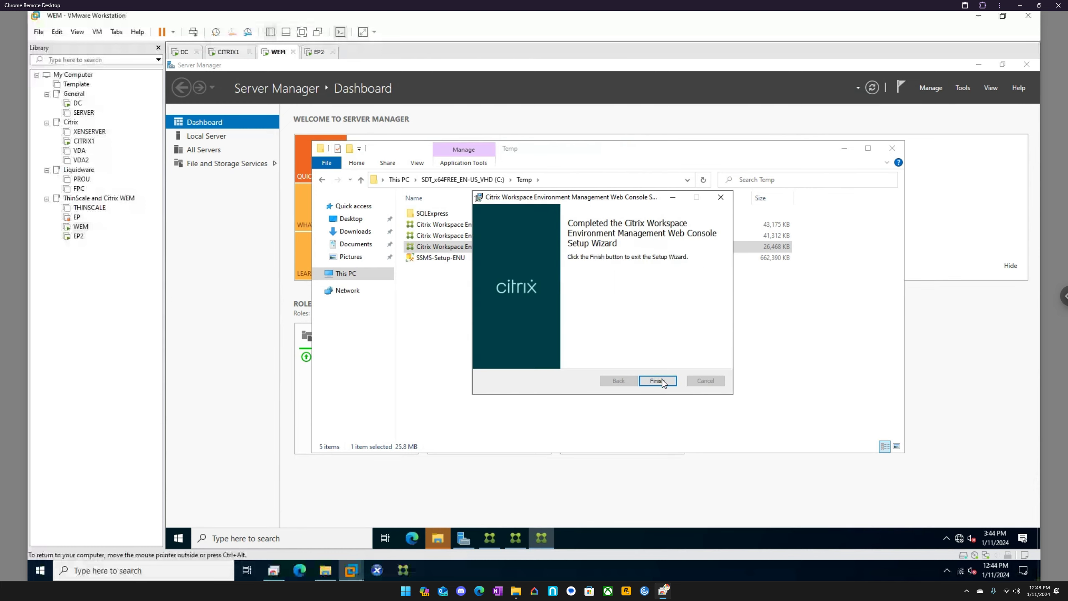
Step: Finish the Web Console setup, launch its configuration tool, close the Temp folder window and continue past the introduction page
{"action": "left_click", "coordinate": [661, 380]}
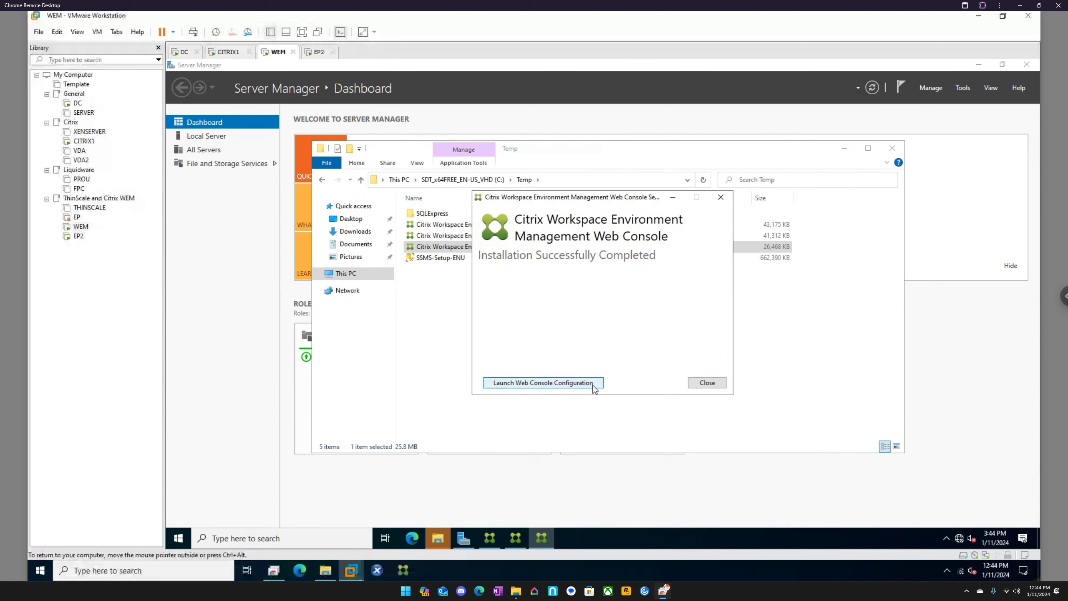
{"action": "left_click", "coordinate": [566, 383]}
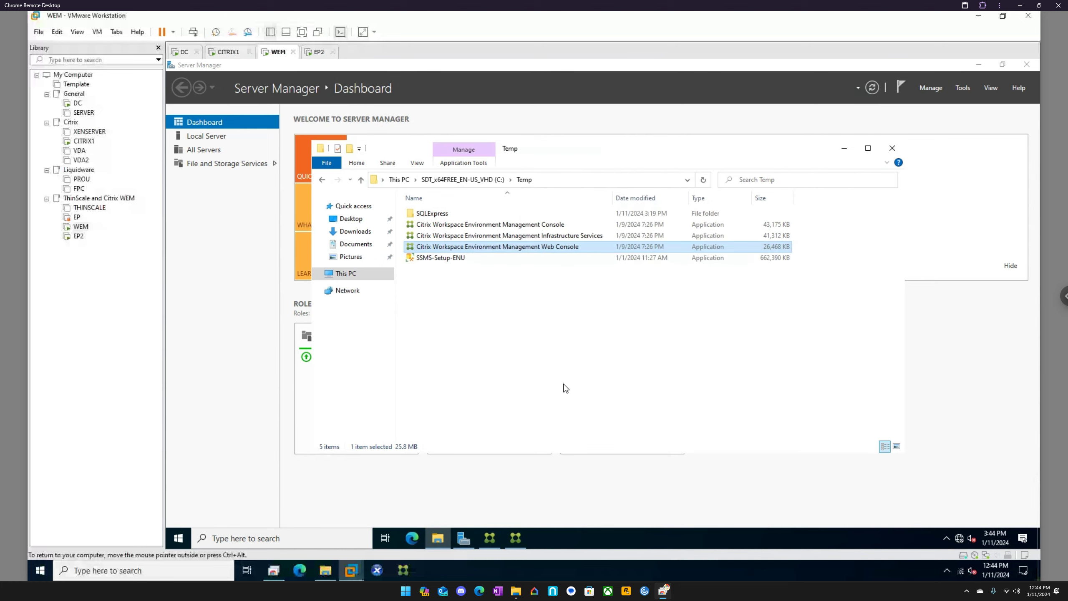
{"action": "left_click", "coordinate": [890, 152]}
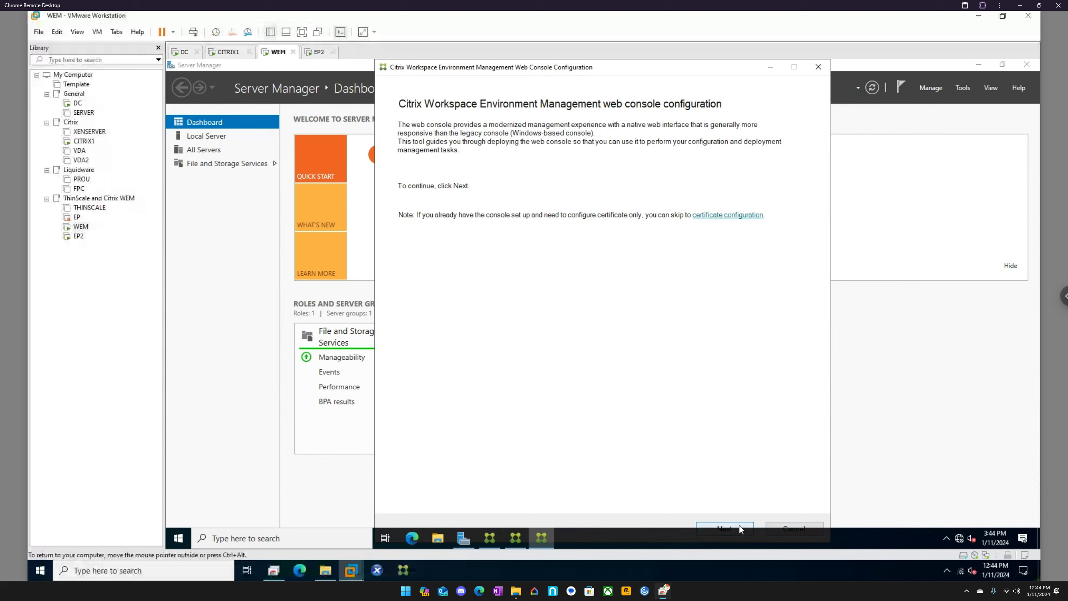
{"action": "left_click", "coordinate": [740, 527]}
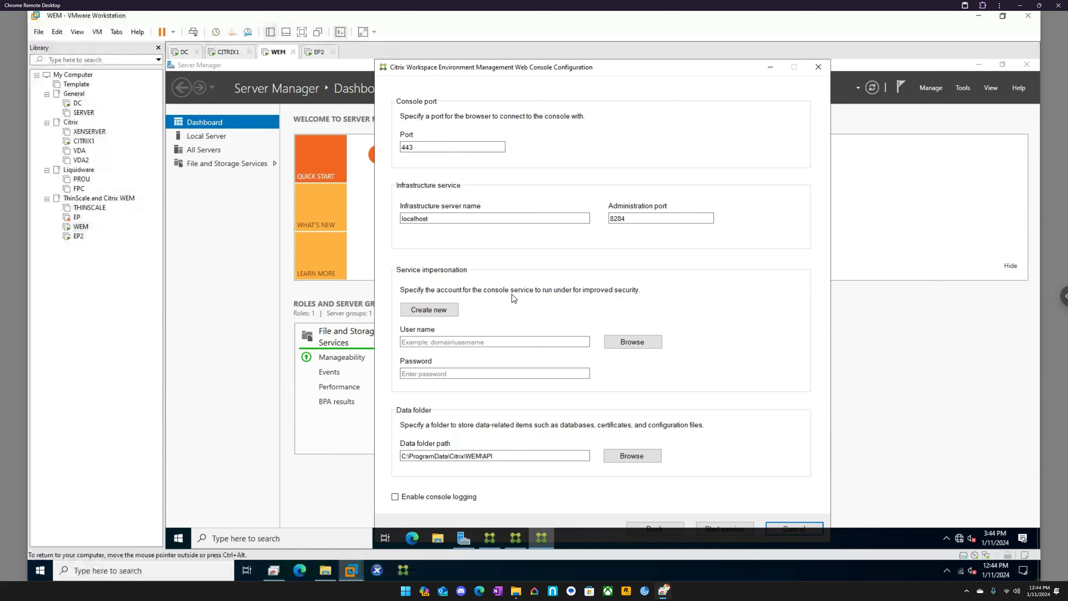
Step: Enter eucla\citrixadmin as the service impersonation user name for the web console
{"action": "left_click", "coordinate": [473, 339]}
{"action": "left_click", "coordinate": [473, 338]}
{"action": "type", "text": "e"}
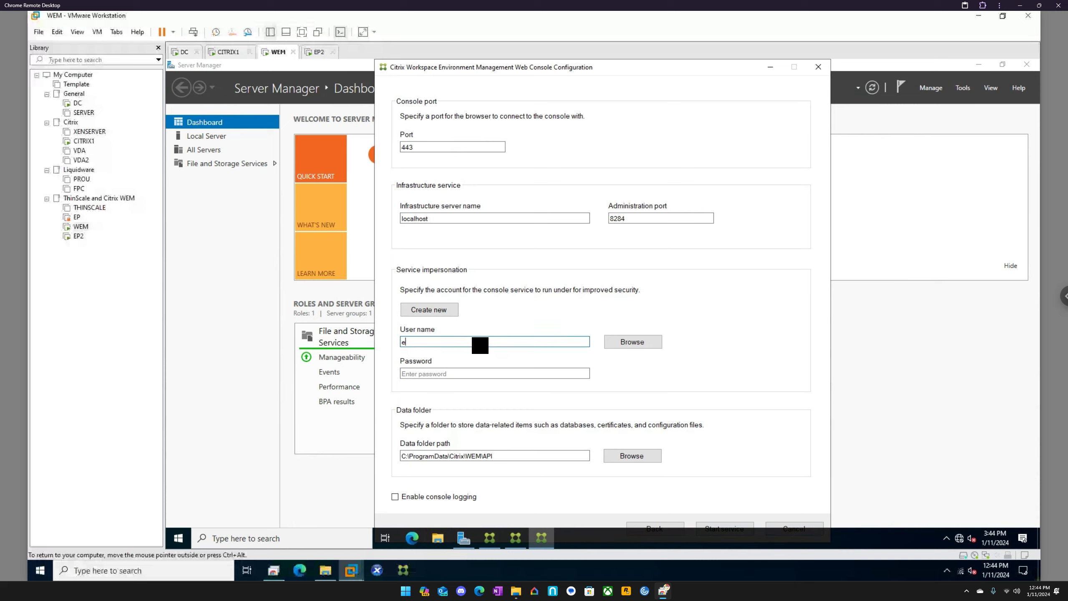
{"action": "type", "text": "ucla\\citrixadmin"}
{"action": "key", "text": "shift+Tab"}
Step: Enter the service impersonation account's password and start the web console service
{"action": "left_click", "coordinate": [497, 373]}
{"action": "type", "text": "Pas"}
{"action": "key", "text": "BackSpace"}
{"action": "key", "text": "BackSpace"}
{"action": "key", "text": "BackSpace"}
{"action": "type", "text": "Pa•••••••"}
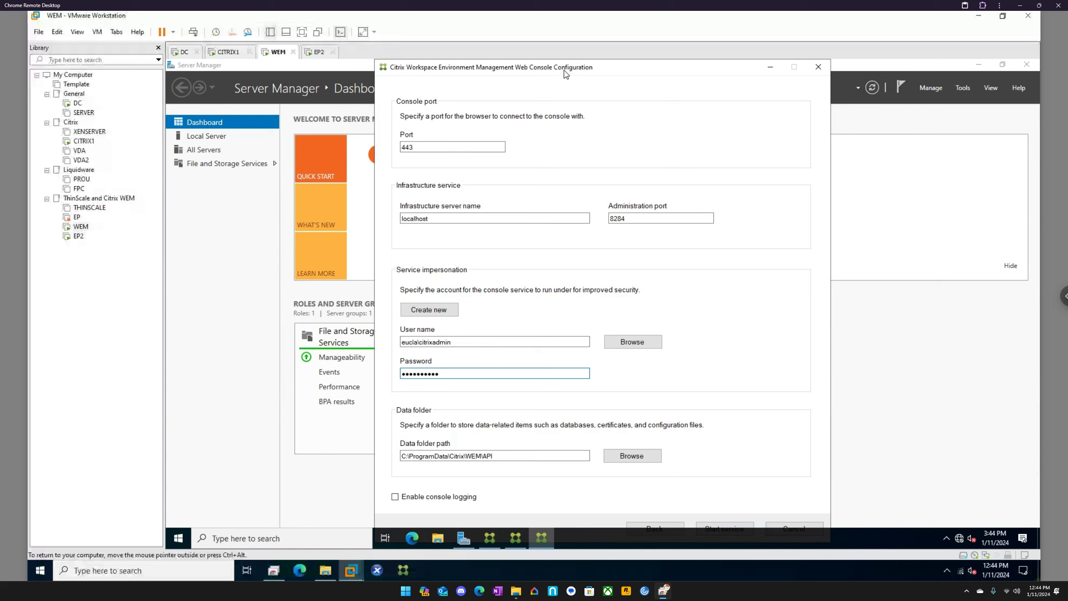
{"action": "left_click_drag", "start_coordinate": [571, 67], "coordinate": [564, 62]}
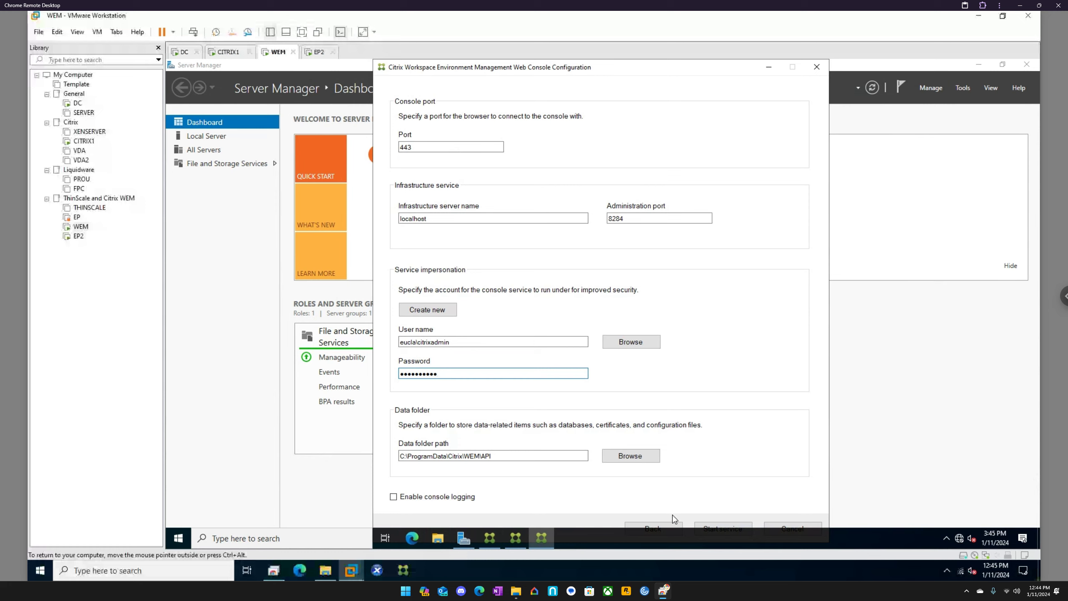
{"action": "left_click", "coordinate": [715, 524]}
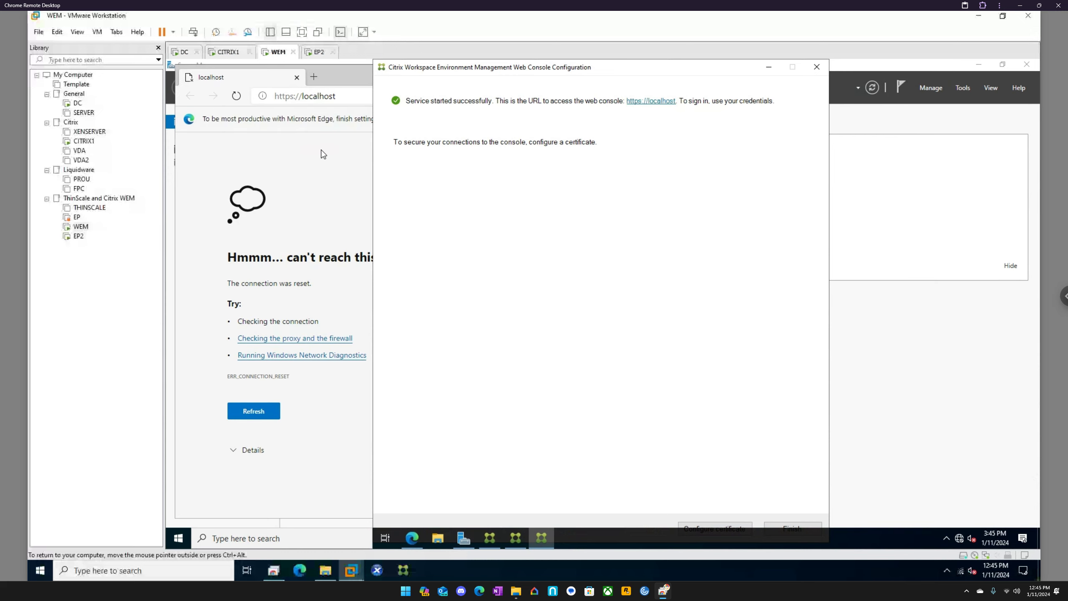
{"action": "left_click", "coordinate": [323, 154]}
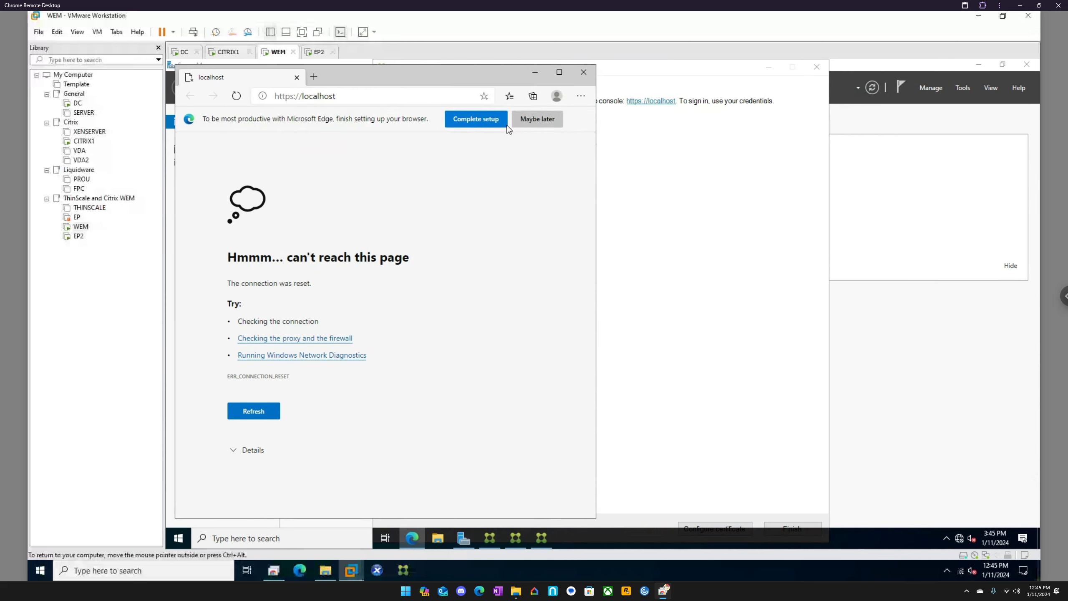
{"action": "left_click", "coordinate": [535, 120]}
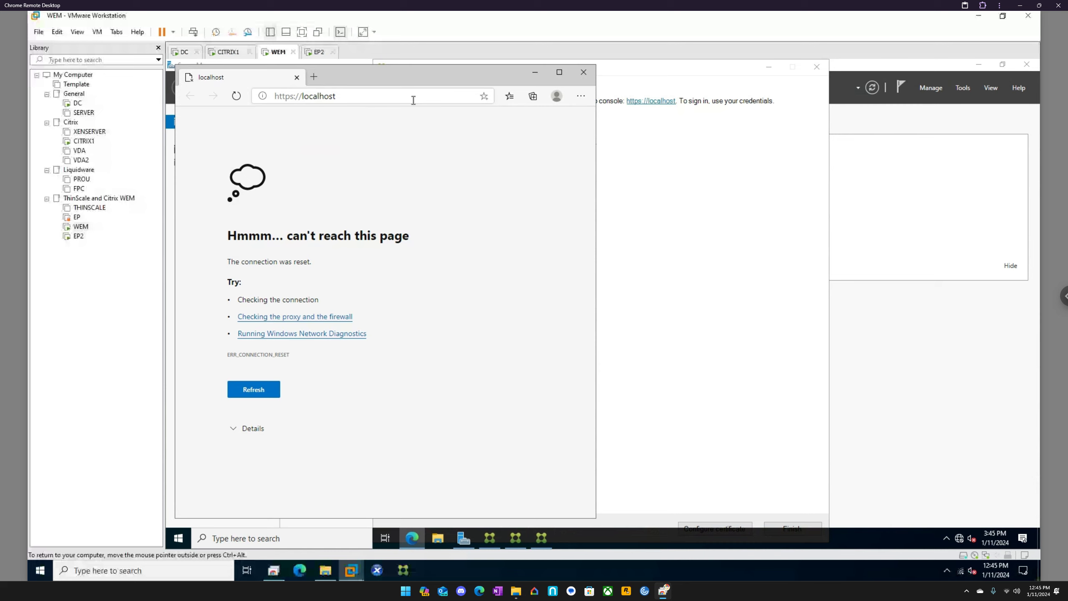
{"action": "left_click", "coordinate": [413, 100]}
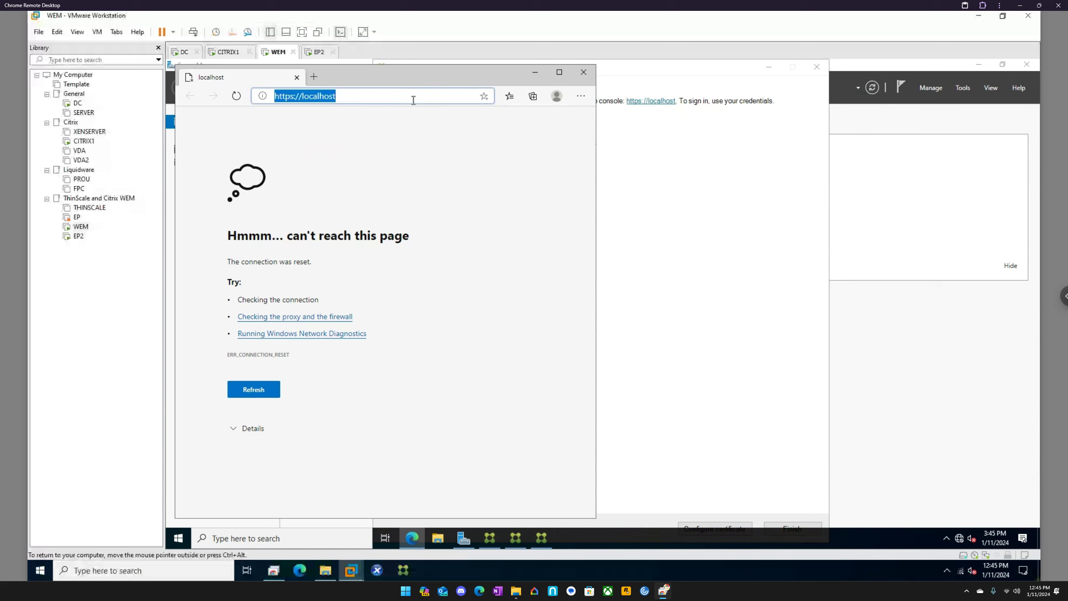
{"action": "key", "text": "Return"}
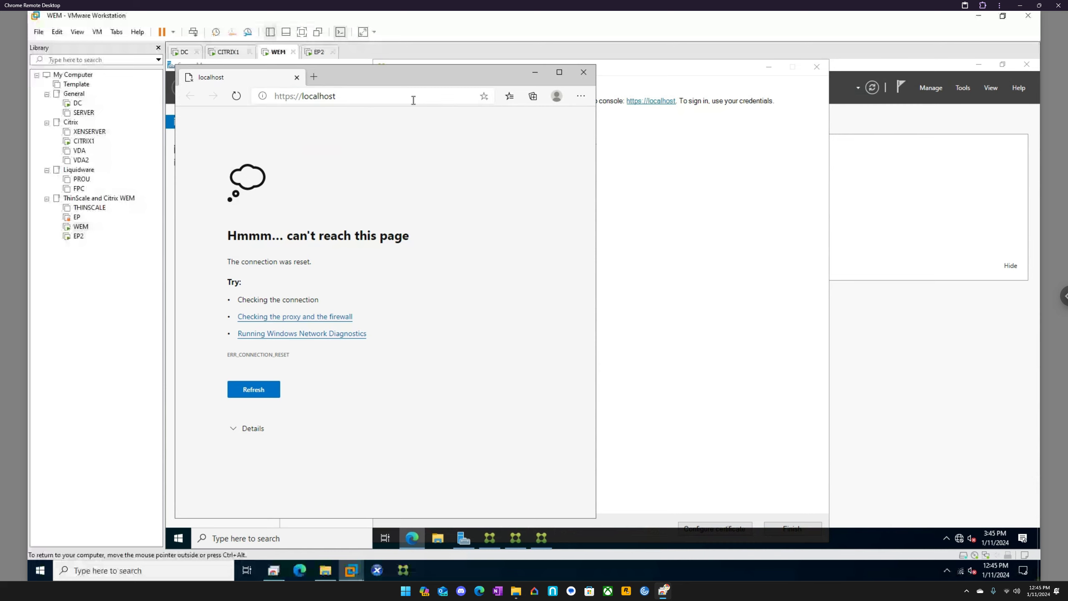
Step: Return to the Web Console Configuration tool, proceed to certificate configuration and open the form for a new self-signed certificate
{"action": "left_click", "coordinate": [691, 77]}
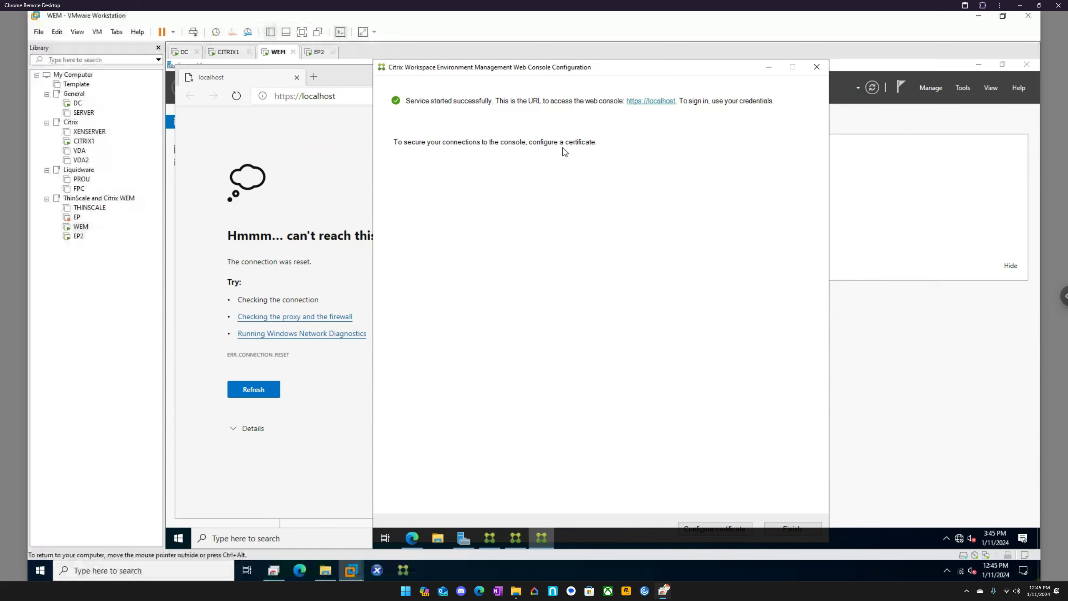
{"action": "left_click", "coordinate": [722, 524]}
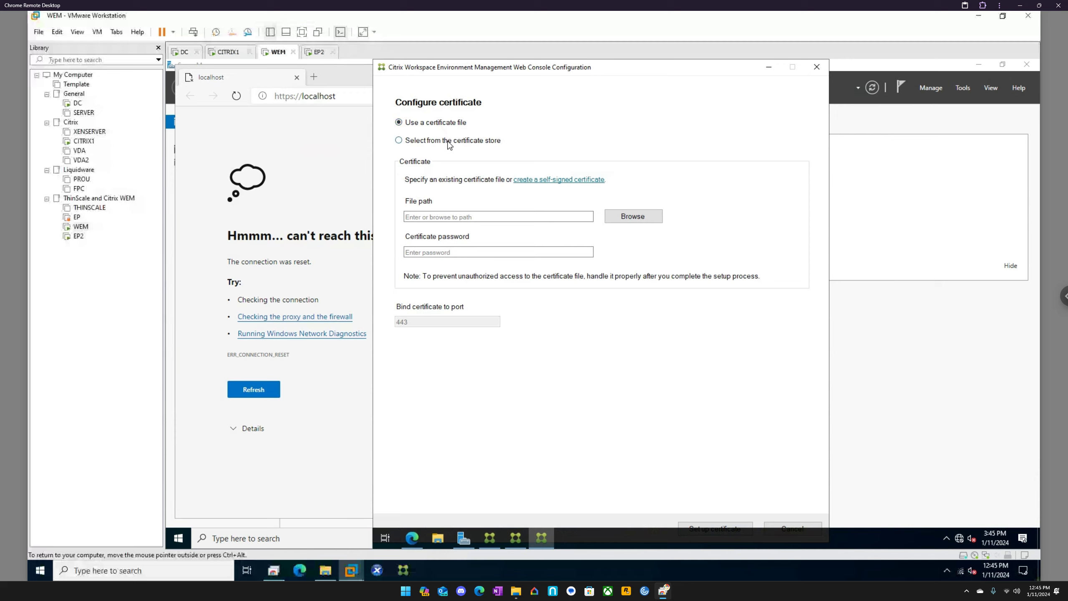
{"action": "left_click", "coordinate": [545, 180]}
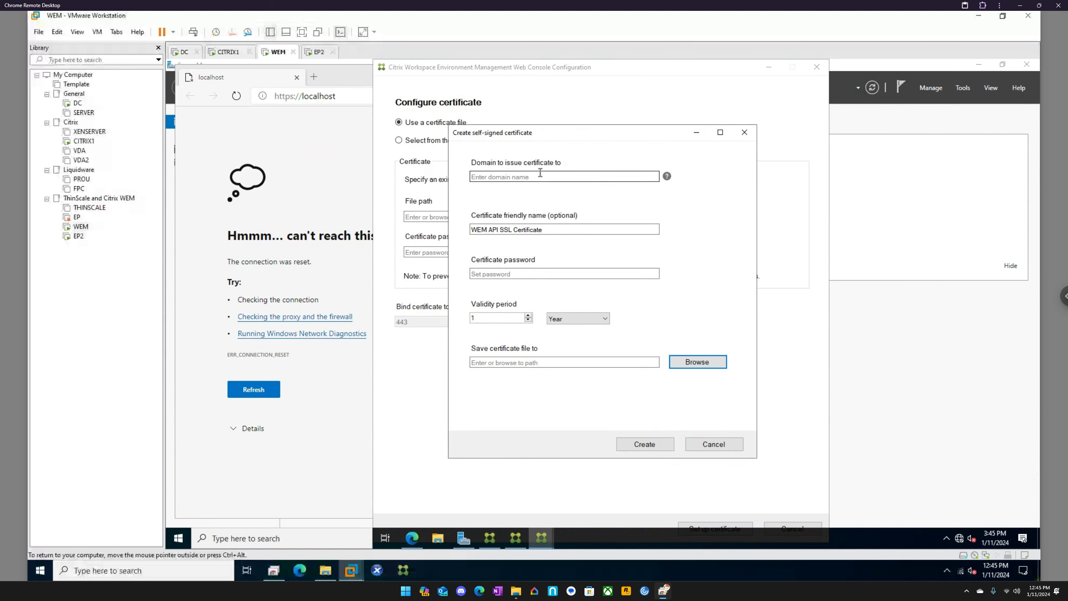
{"action": "left_click", "coordinate": [540, 173]}
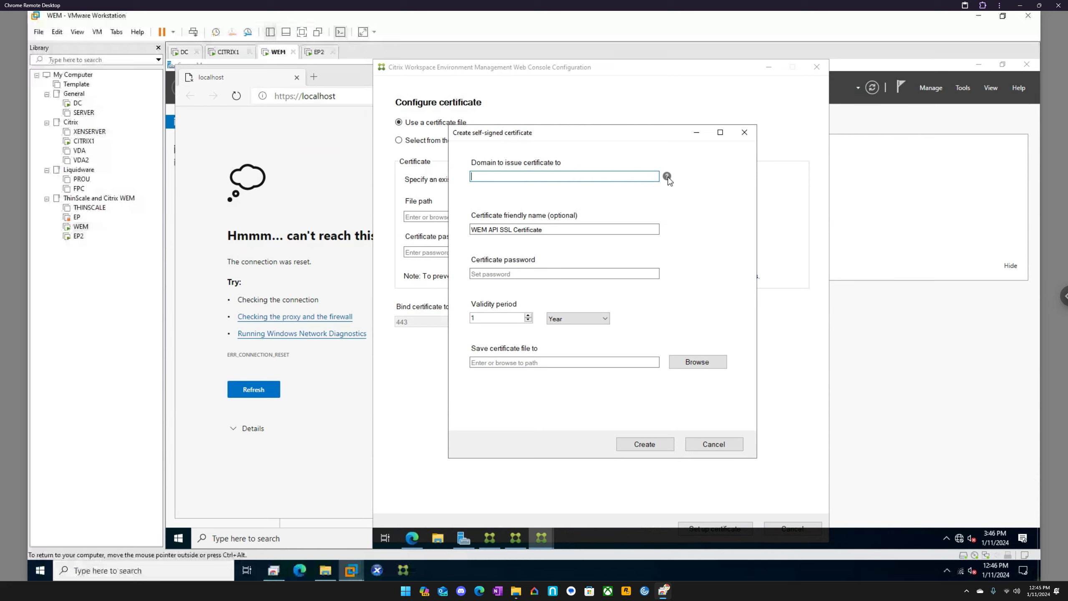
{"action": "left_click", "coordinate": [745, 133]}
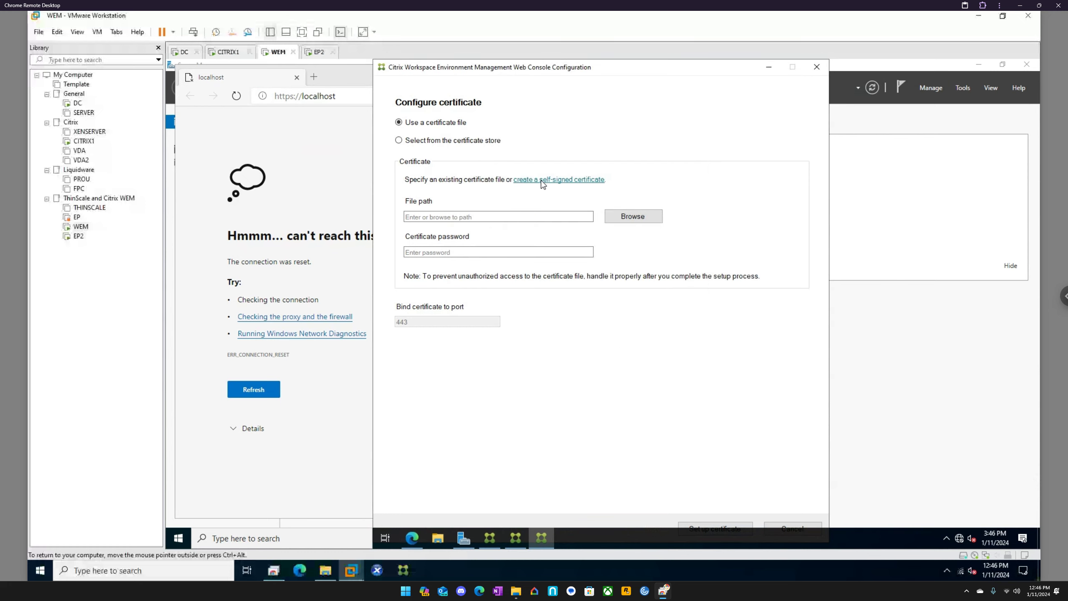
{"action": "left_click", "coordinate": [541, 181]}
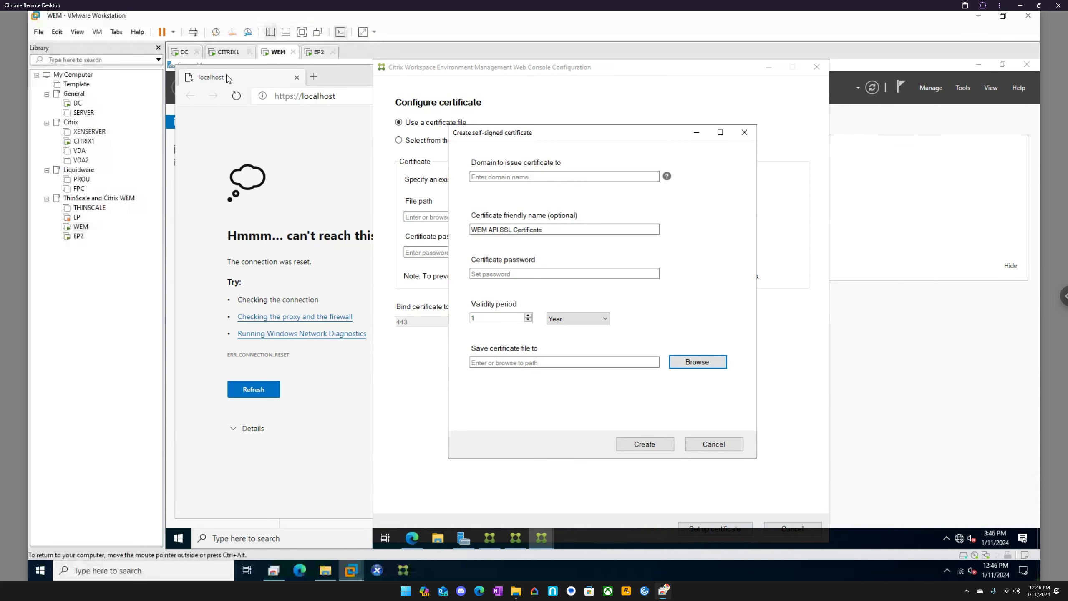
Step: Check the DNS zone name on the DC machine and enter eucla.local as the WEM certificate's domain
{"action": "left_click", "coordinate": [185, 54]}
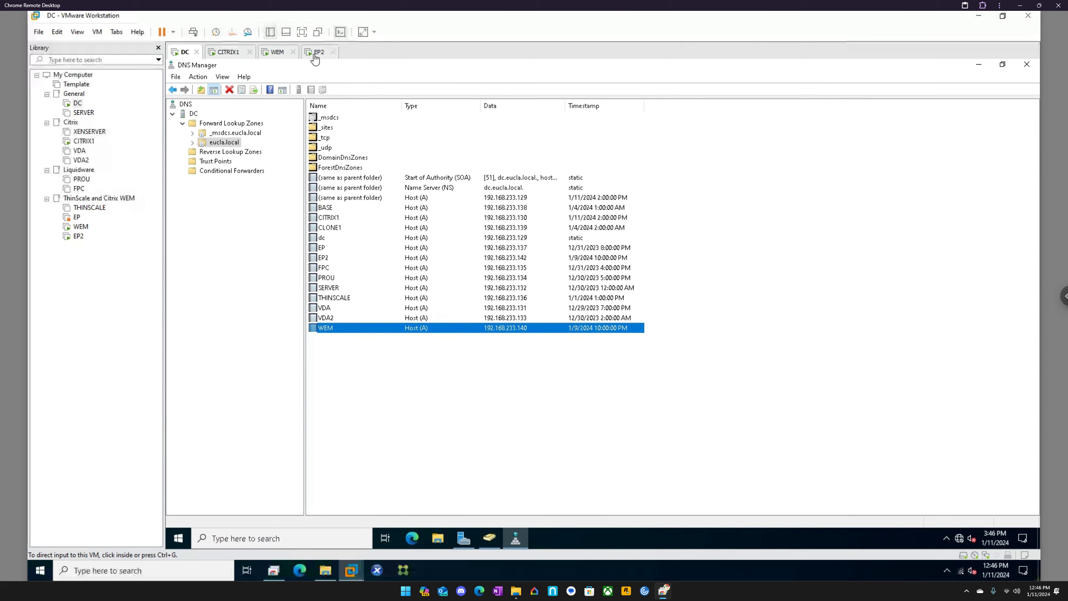
{"action": "left_click", "coordinate": [275, 54]}
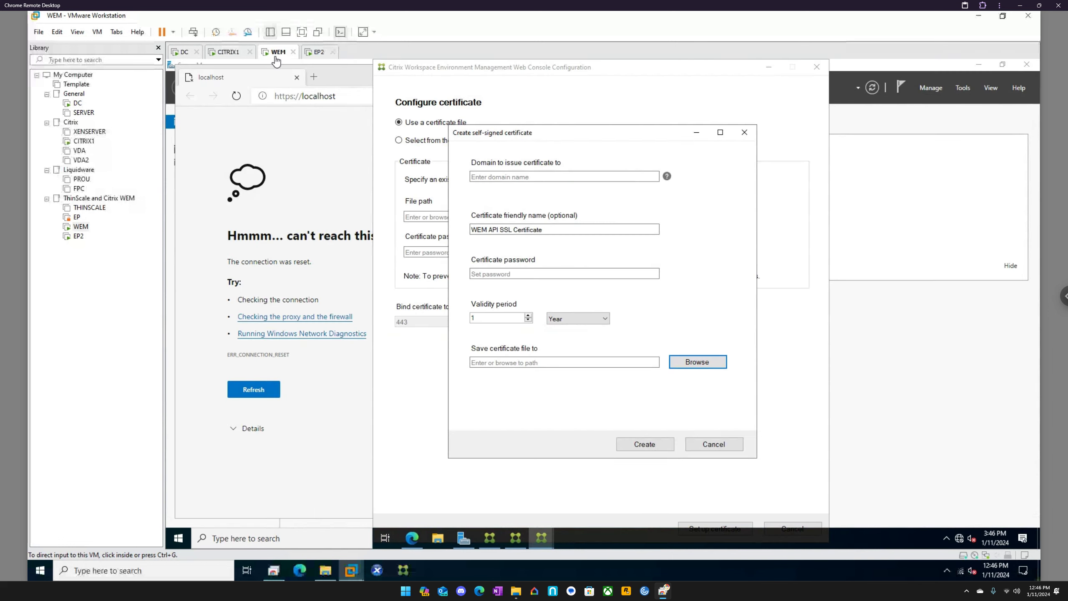
{"action": "left_click", "coordinate": [491, 177]}
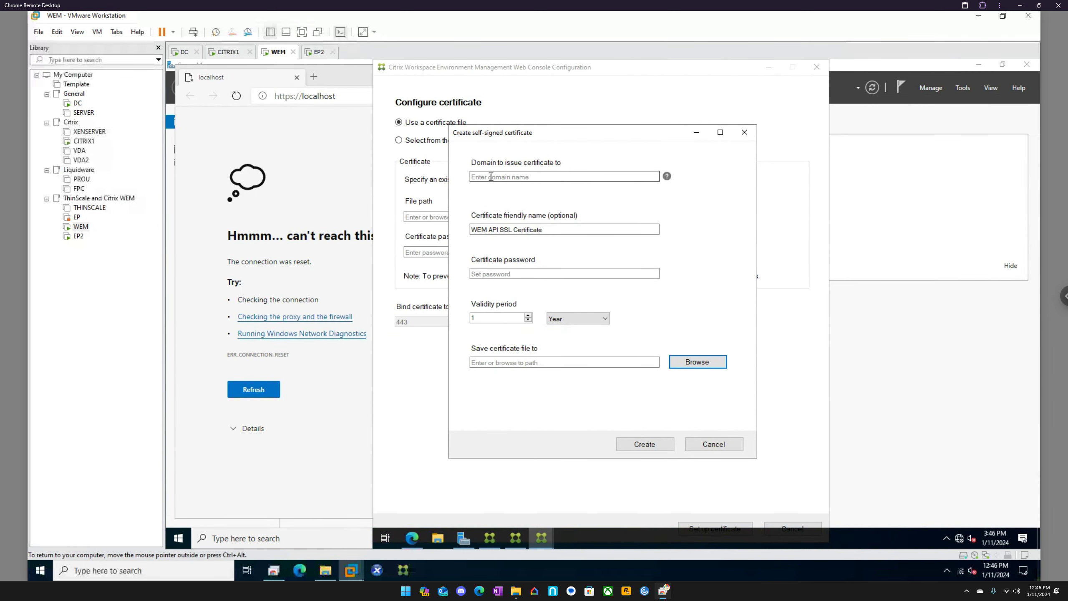
{"action": "mouse_move", "coordinate": [669, 179]}
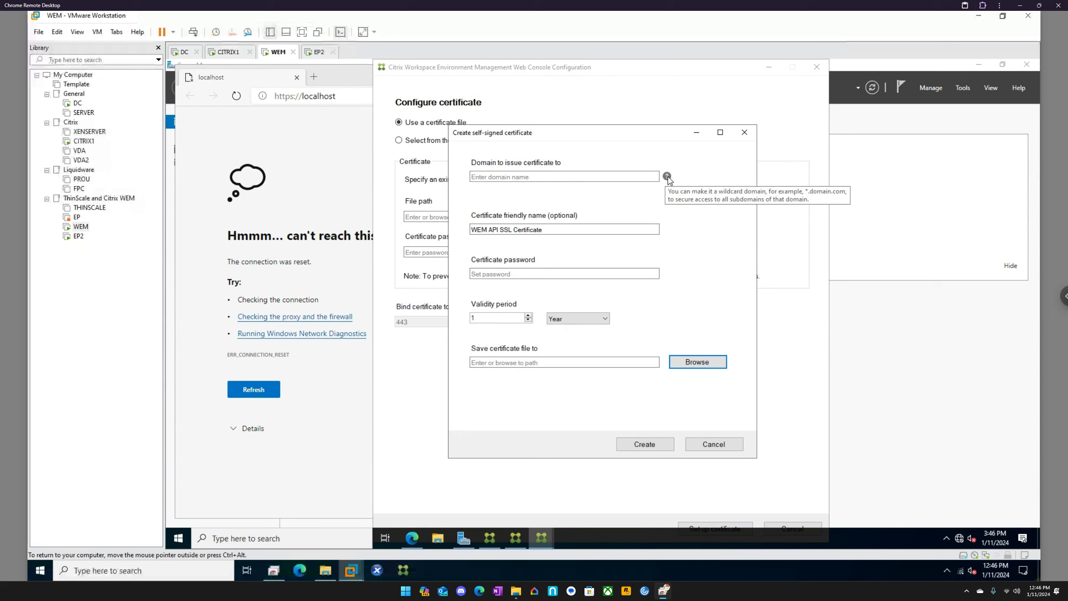
{"action": "left_click", "coordinate": [626, 177]}
{"action": "type", "text": "eucla.local"}
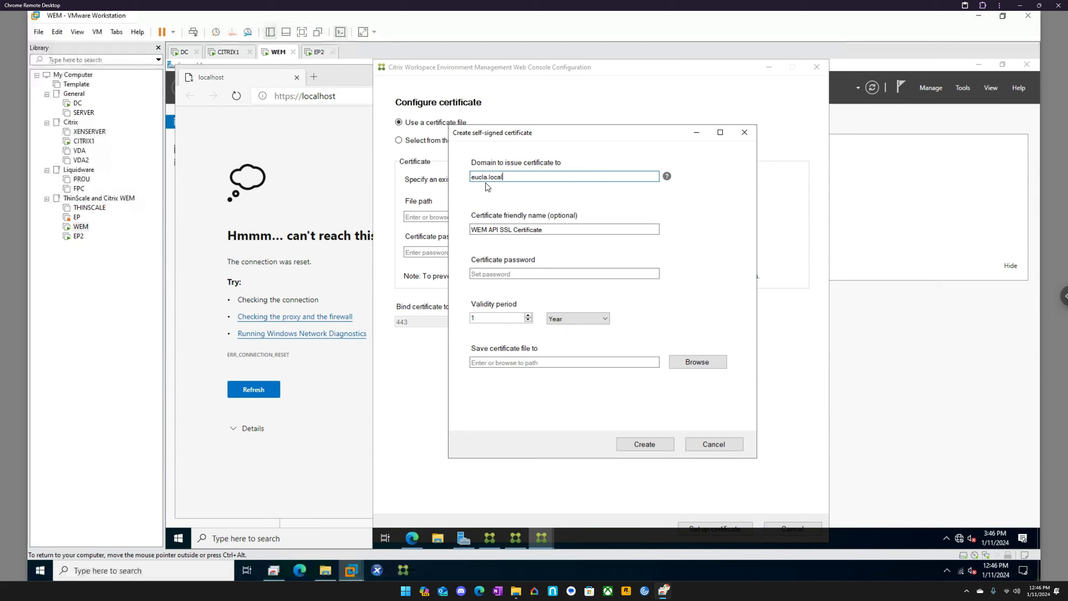
Step: Change the certificate's domain to the wildcard *.eucla.local
{"action": "left_click", "coordinate": [473, 179]}
{"action": "key", "text": "Delete"}
{"action": "type", "text": "*e"}
{"action": "key", "text": "Delete"}
{"action": "type", "text": ".e"}
Step: Enter the certificate password for the self-signed certificate
{"action": "left_click", "coordinate": [515, 272]}
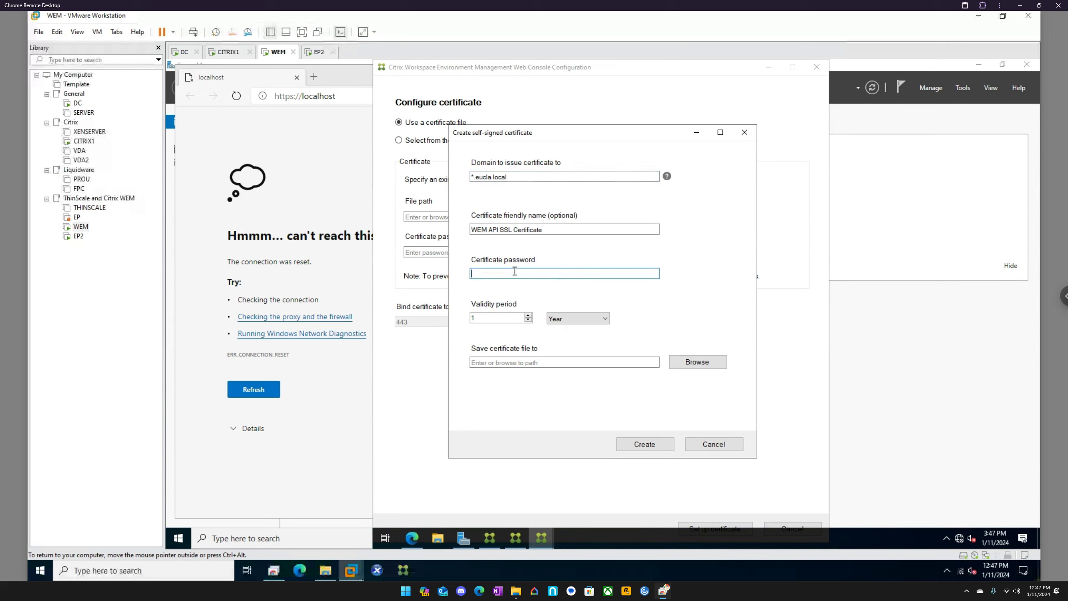
{"action": "type", "text": "••••••••••"}
Step: Create the certificate as MySelfSignedCertificate.pfx on the Desktop and bind it to port 443
{"action": "left_click", "coordinate": [697, 362]}
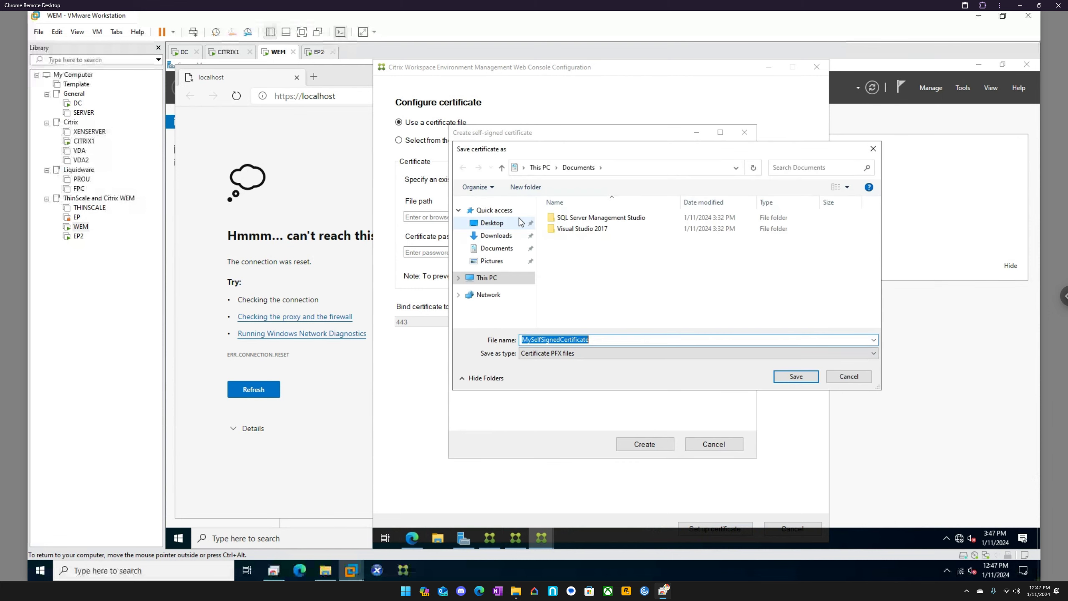
{"action": "left_click", "coordinate": [521, 222]}
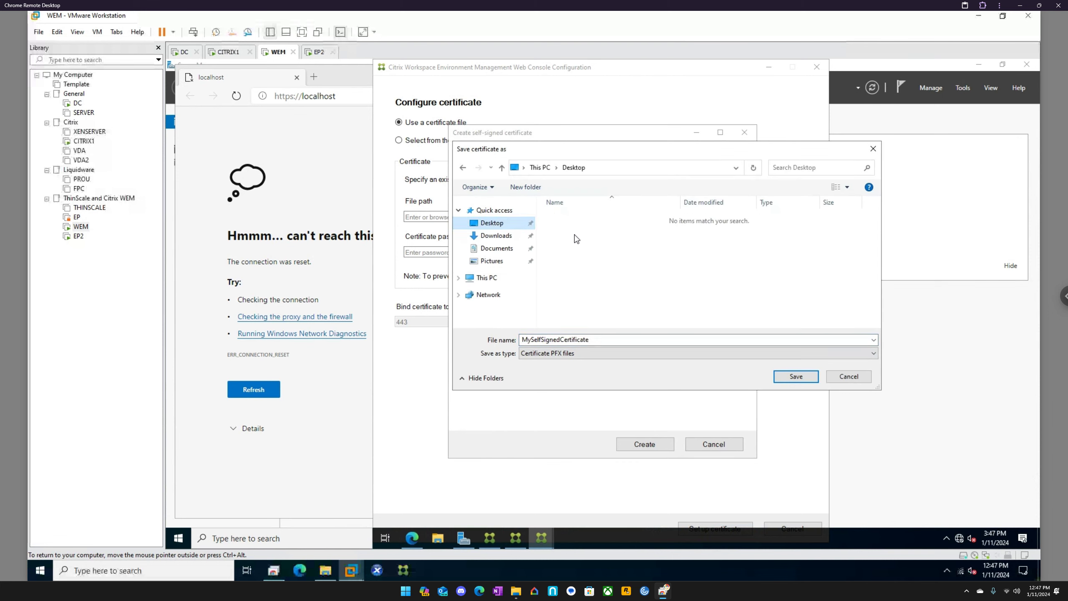
{"action": "left_click", "coordinate": [796, 377]}
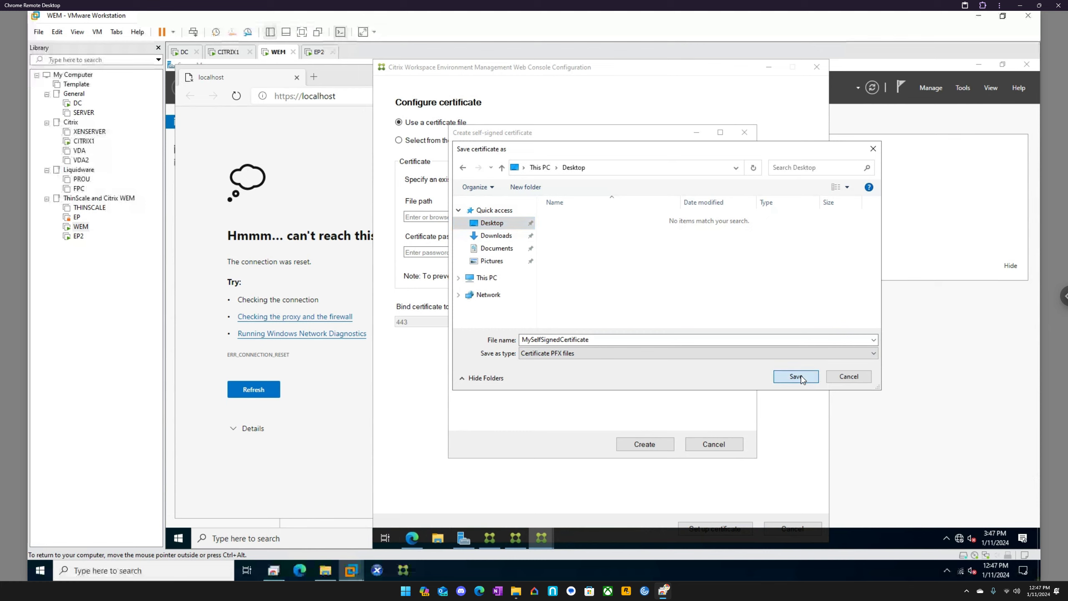
{"action": "left_click", "coordinate": [645, 448]}
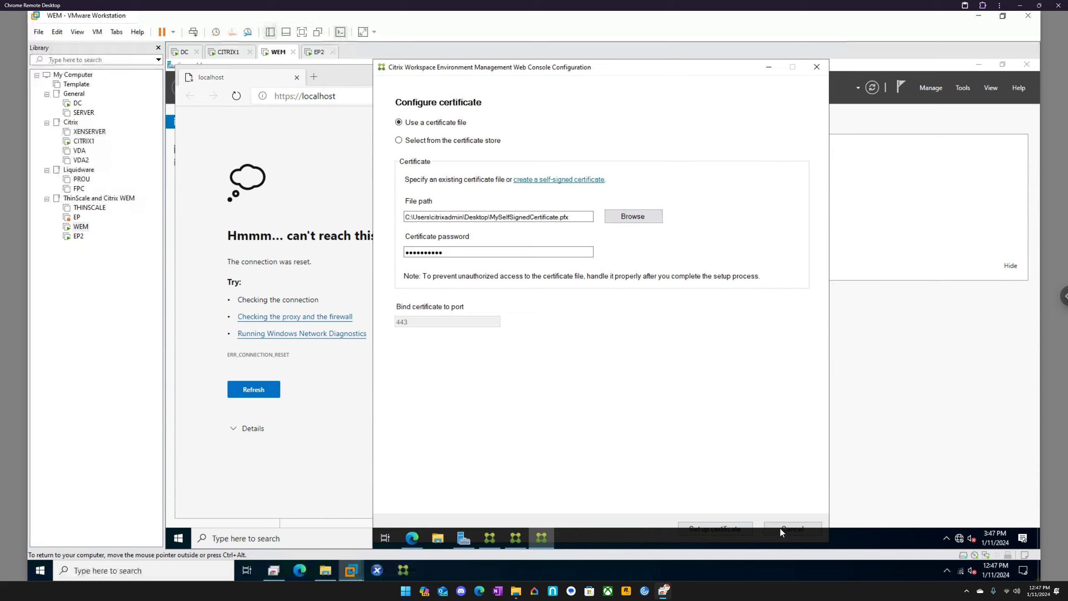
{"action": "left_click", "coordinate": [733, 525]}
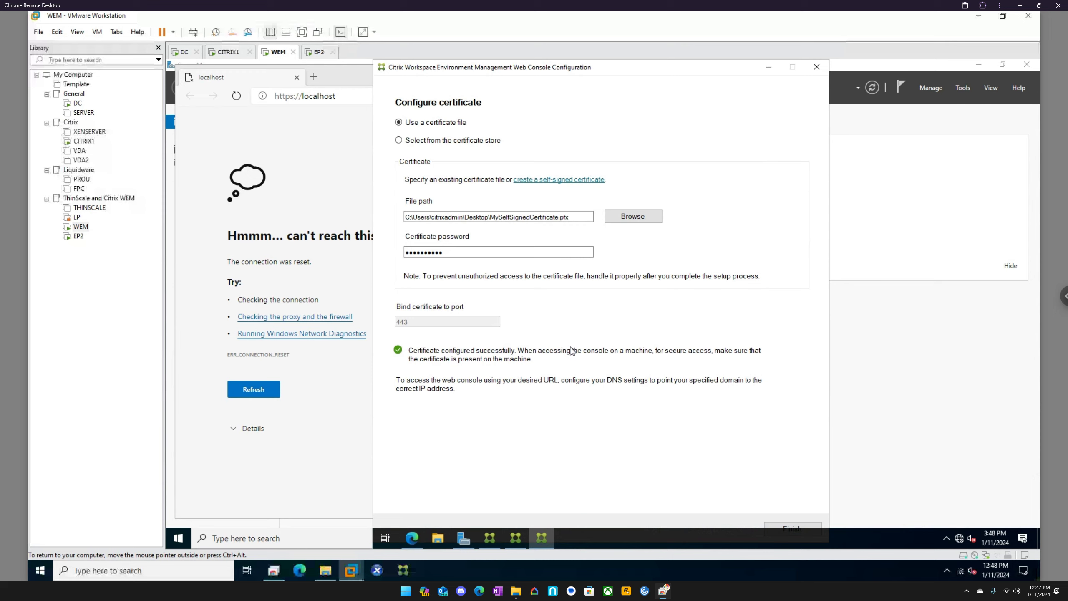
{"action": "left_click", "coordinate": [307, 147]}
{"action": "left_click", "coordinate": [237, 97]}
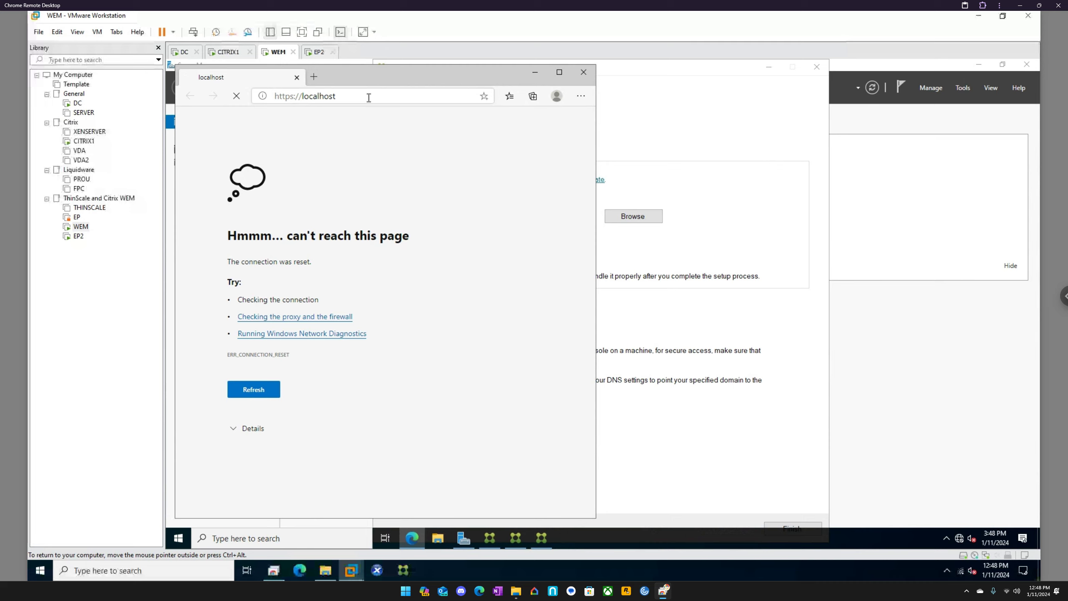
{"action": "left_click", "coordinate": [583, 72]}
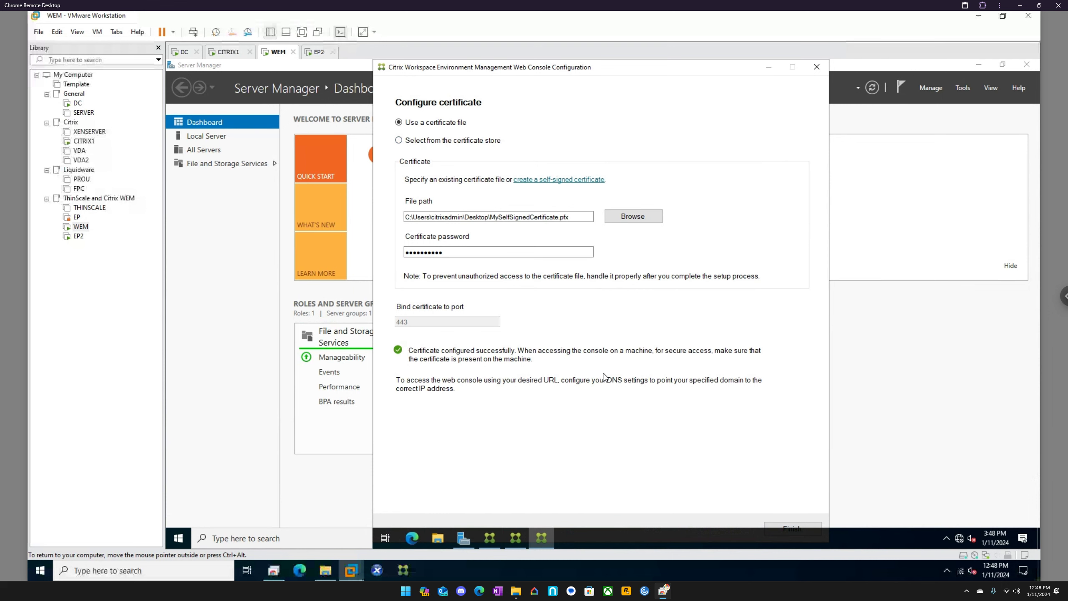
Step: Finish the Web Console Configuration tool and exit the WEM Database Management Utility
{"action": "left_click", "coordinate": [782, 524]}
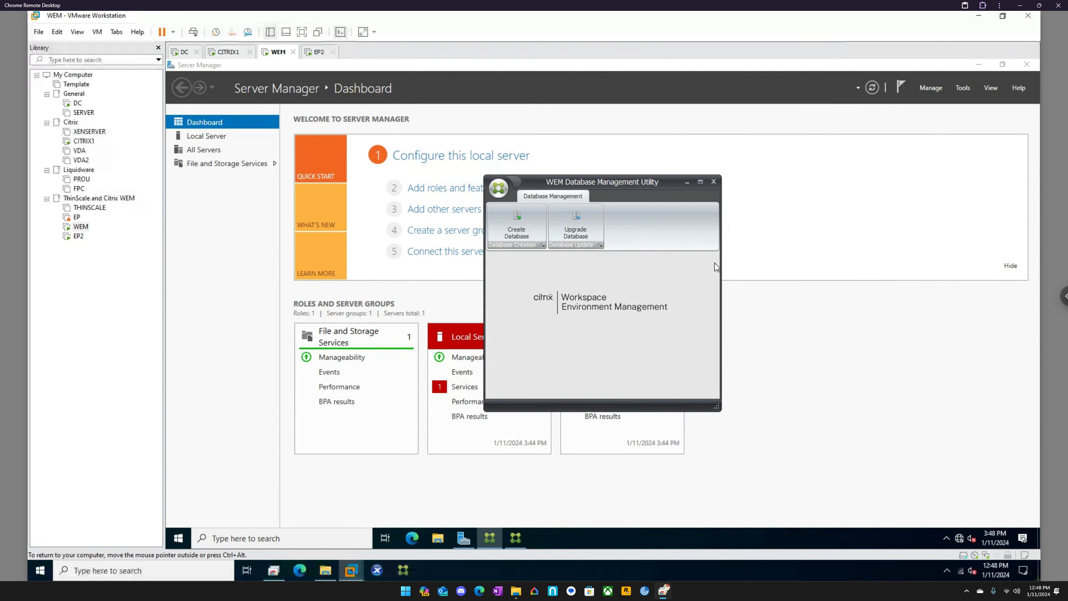
{"action": "left_click", "coordinate": [713, 182]}
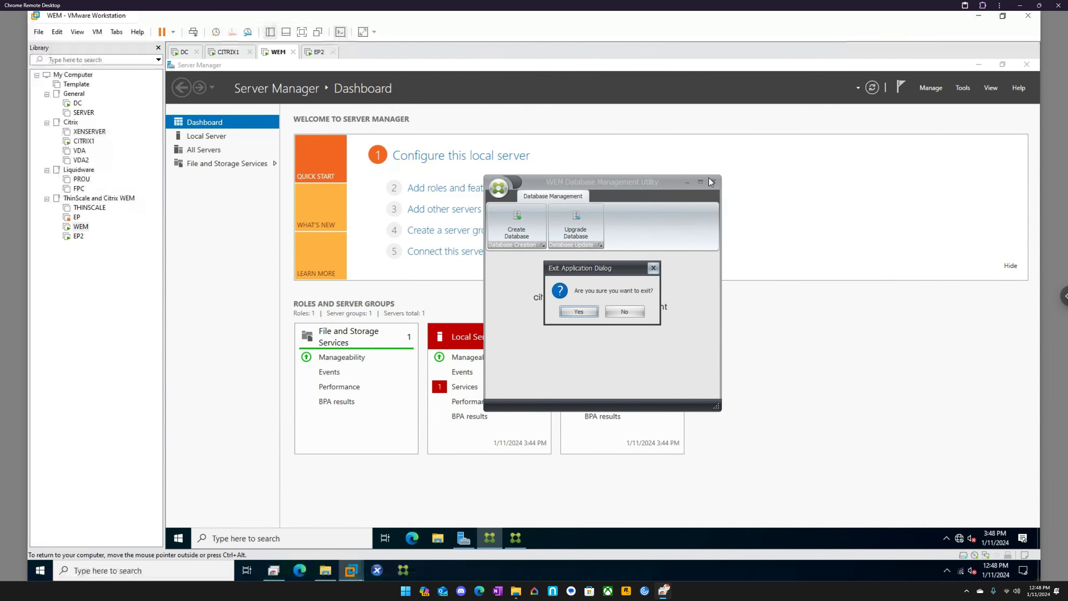
{"action": "left_click", "coordinate": [579, 311]}
{"action": "left_click", "coordinate": [412, 538]}
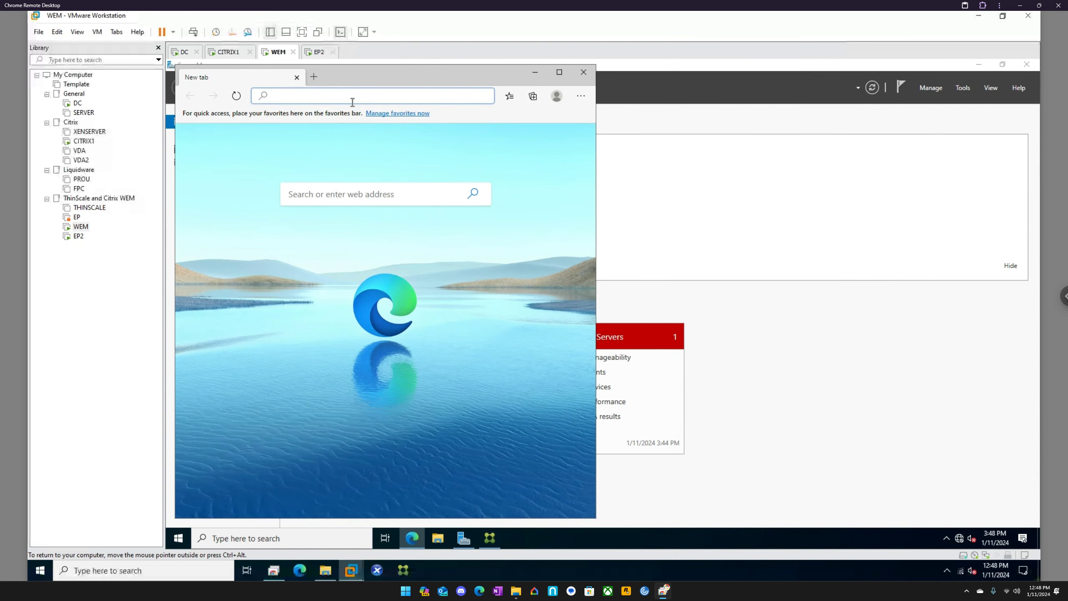
{"action": "type", "text": "htt"}
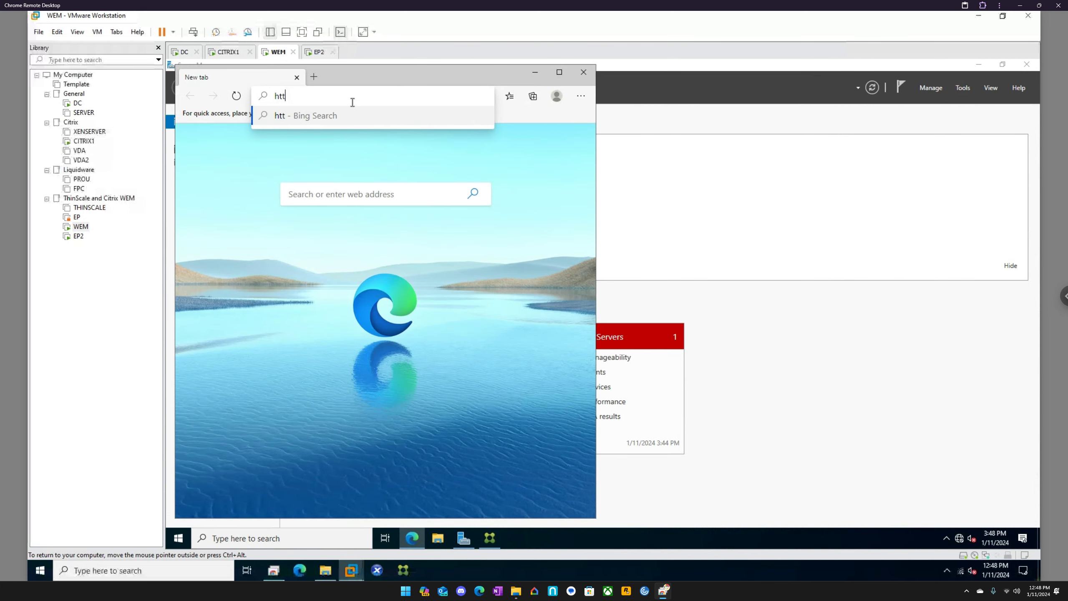
{"action": "type", "text": "ps://wem"}
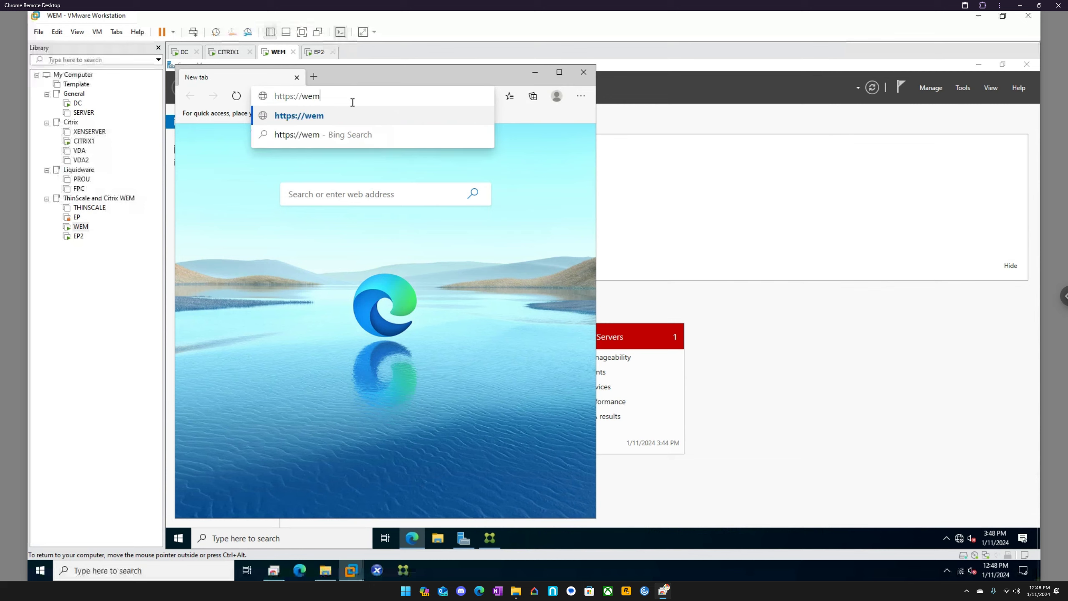
{"action": "key", "text": "Return"}
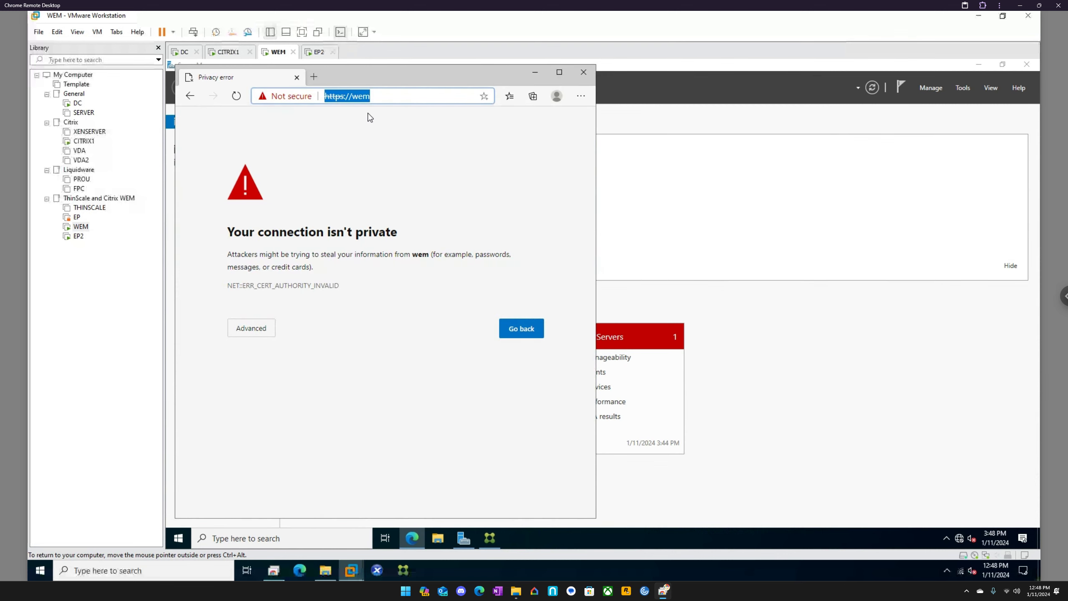
{"action": "left_click", "coordinate": [380, 97]}
{"action": "left_click", "coordinate": [509, 98]}
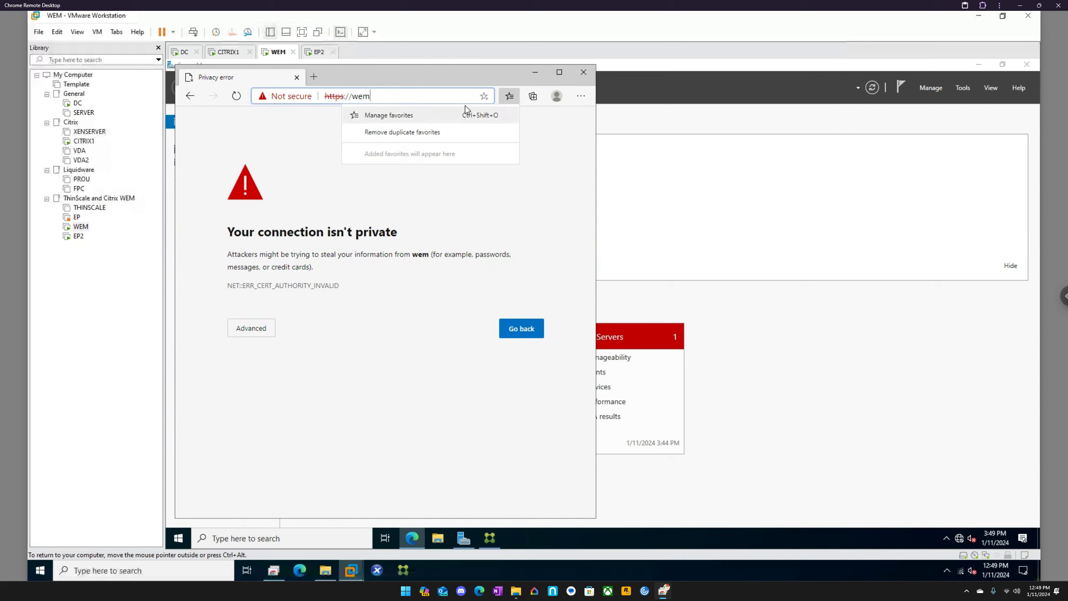
{"action": "left_click", "coordinate": [484, 96]}
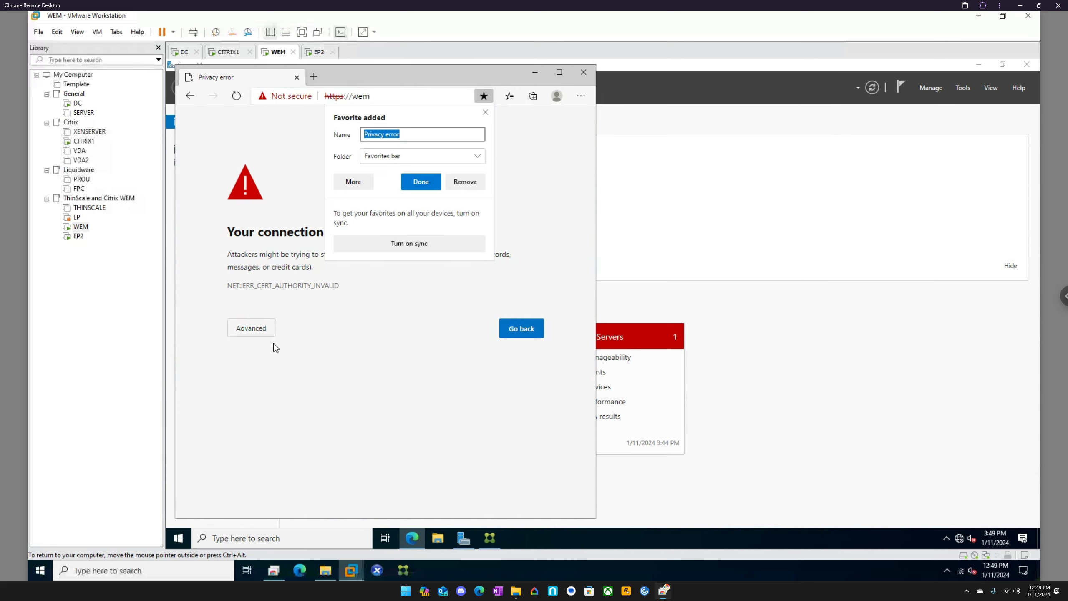
{"action": "left_click", "coordinate": [270, 328]}
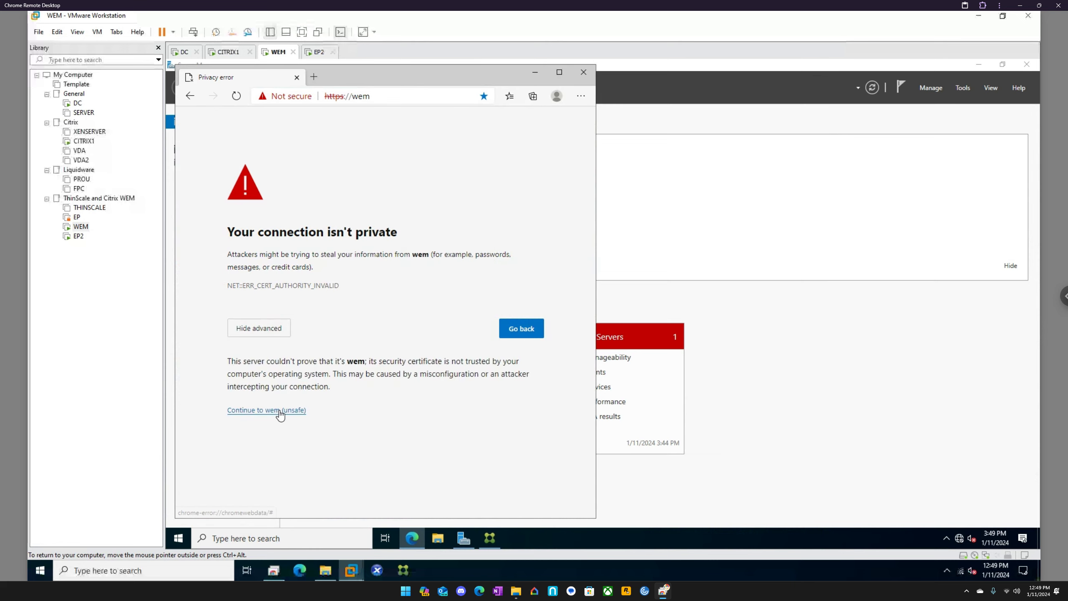
{"action": "left_click", "coordinate": [281, 410]}
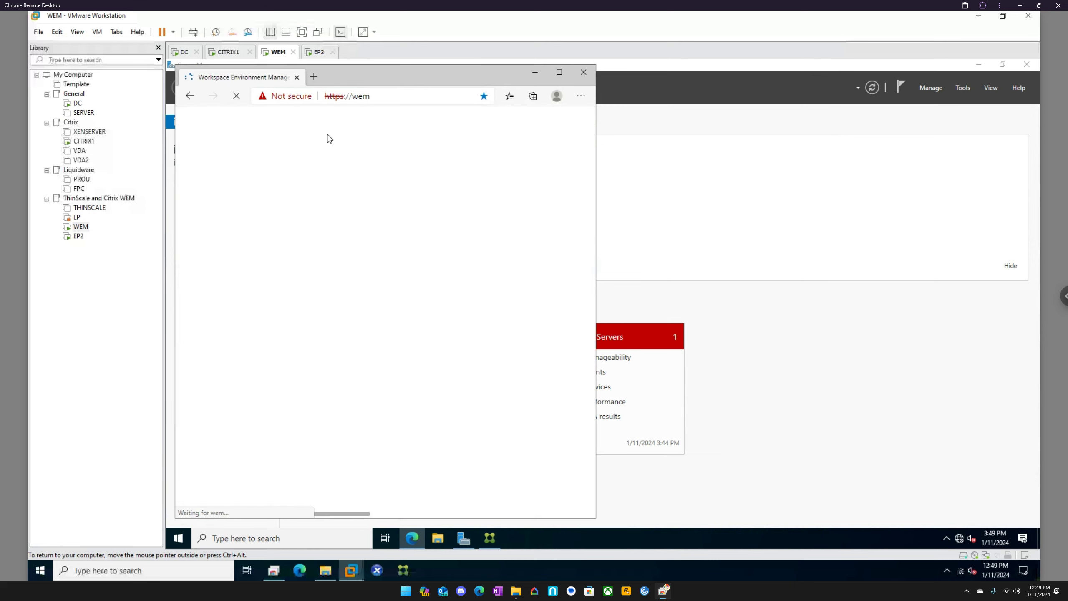
Step: Maximize the browser window and add the Workspace Environment Management sign-in page to the favorites
{"action": "left_click", "coordinate": [566, 70]}
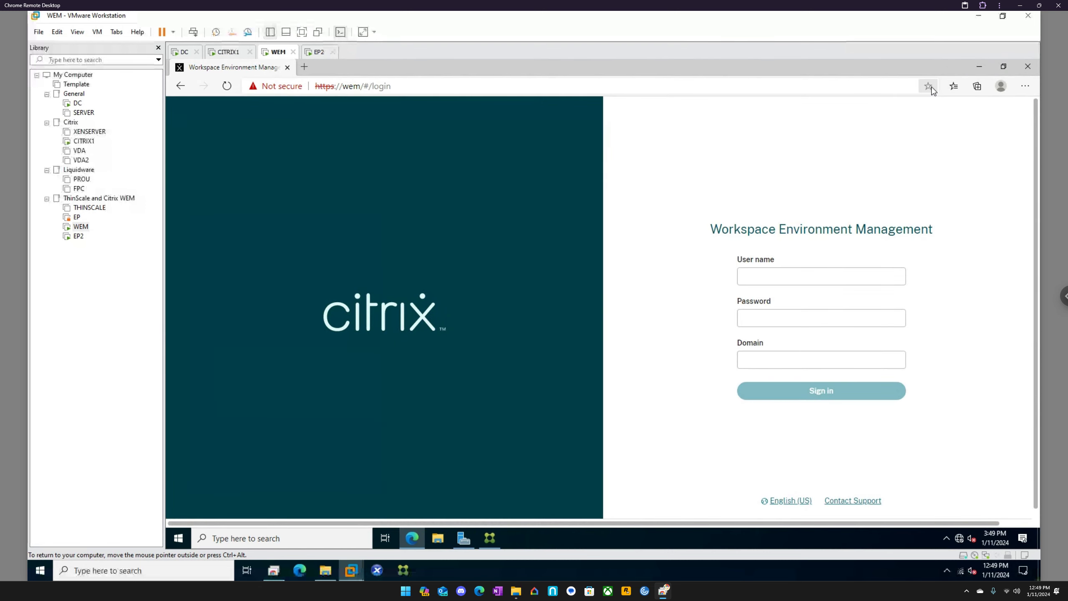
{"action": "left_click", "coordinate": [927, 86]}
{"action": "left_click", "coordinate": [869, 170]}
Step: Try to sign in to the web console as citrixadmin with the account password, using the domain eucla and eucla.local
{"action": "left_click", "coordinate": [774, 278]}
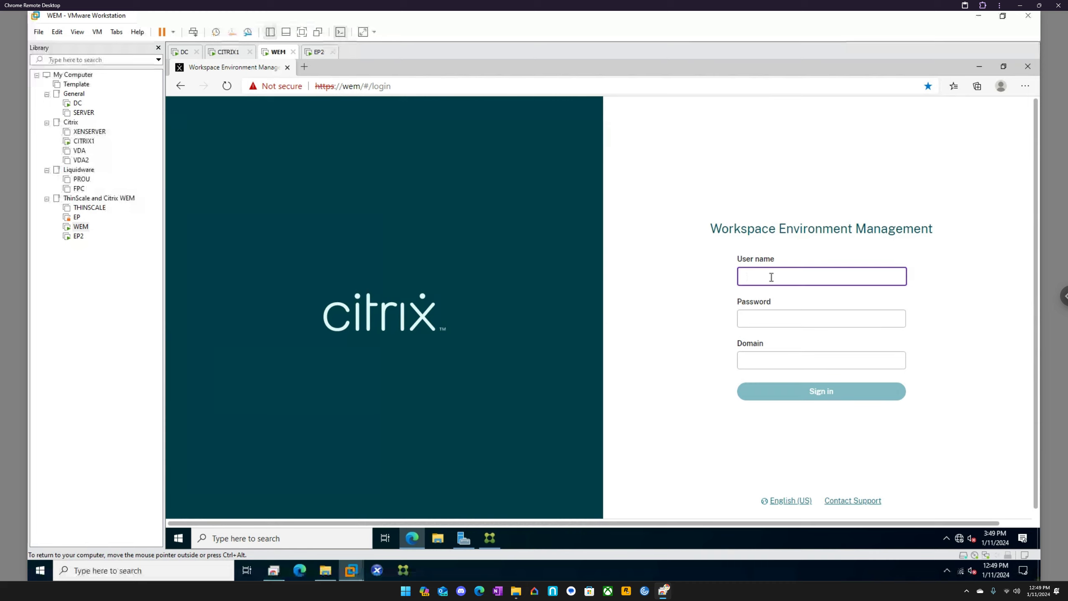
{"action": "type", "text": "citrixadmin"}
{"action": "key", "text": "Tab"}
{"action": "type", "text": "••"}
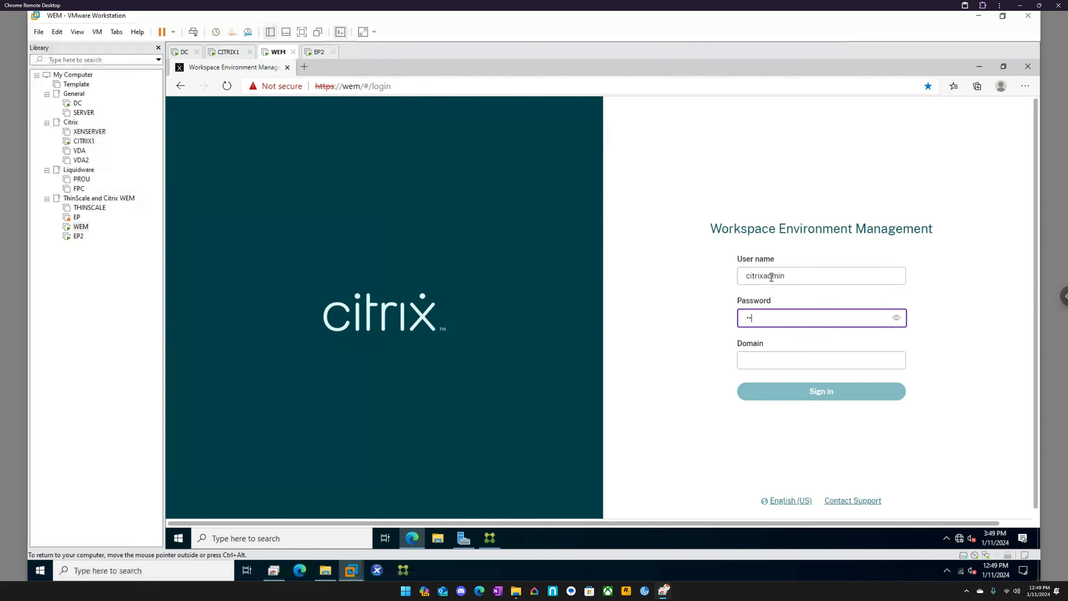
{"action": "type", "text": "•••••"}
{"action": "key", "text": "Tab"}
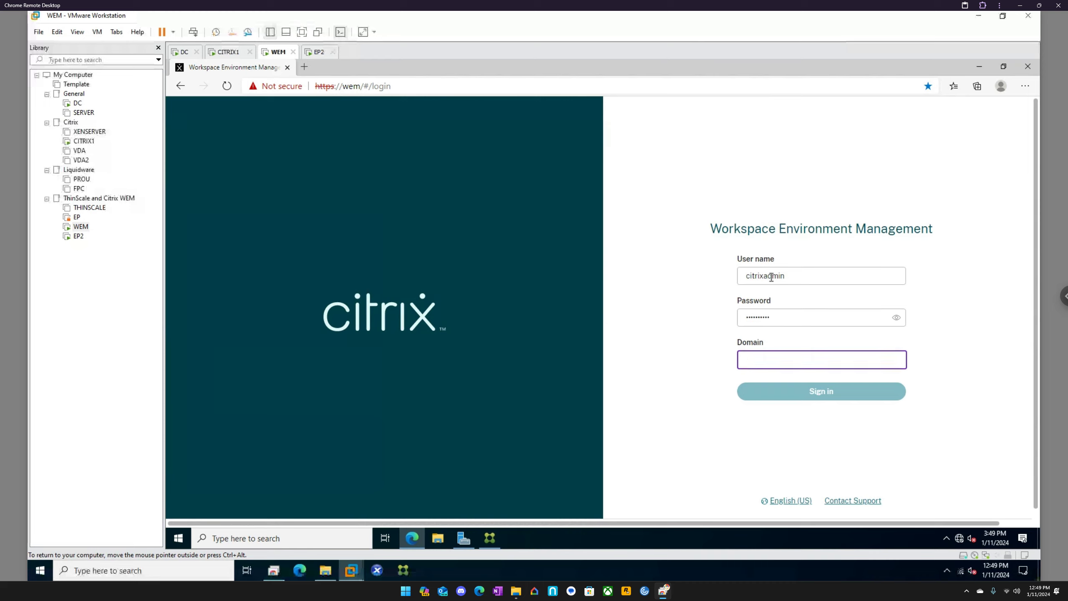
{"action": "type", "text": "eucla"}
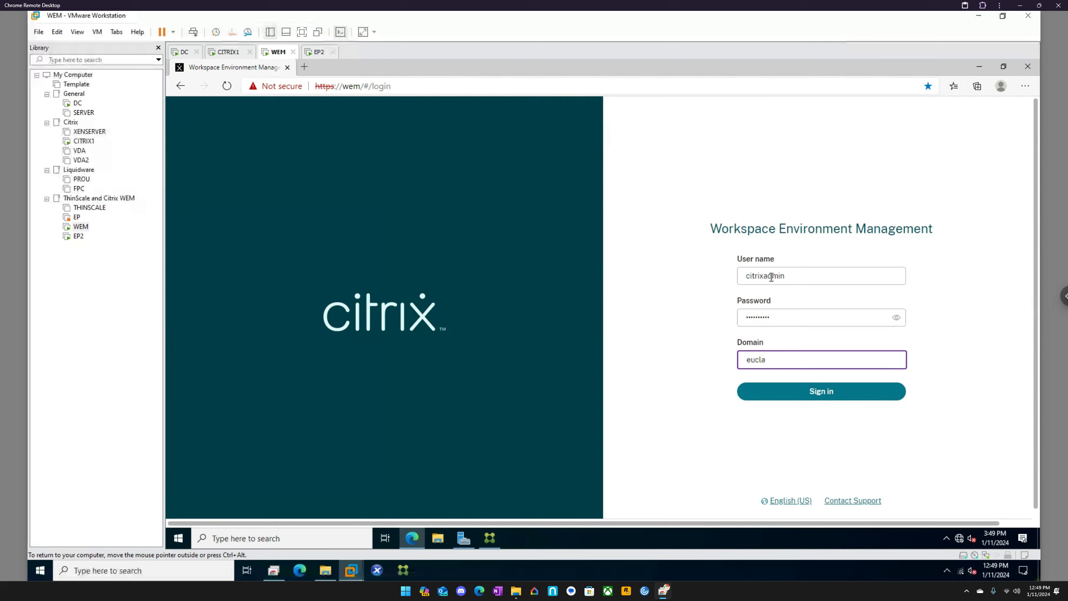
{"action": "key", "text": "Return"}
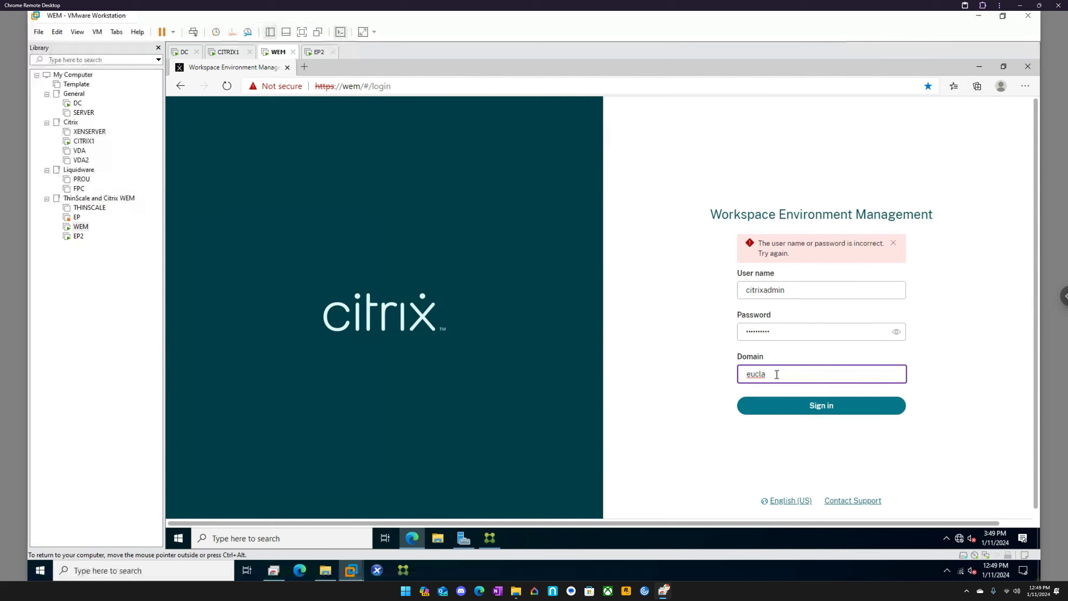
{"action": "type", "text": ".local"}
{"action": "key", "text": "Return"}
Step: Switch to the DC virtual machine and sign in to the EUCLA Administrator account with its password
{"action": "left_click", "coordinate": [185, 52]}
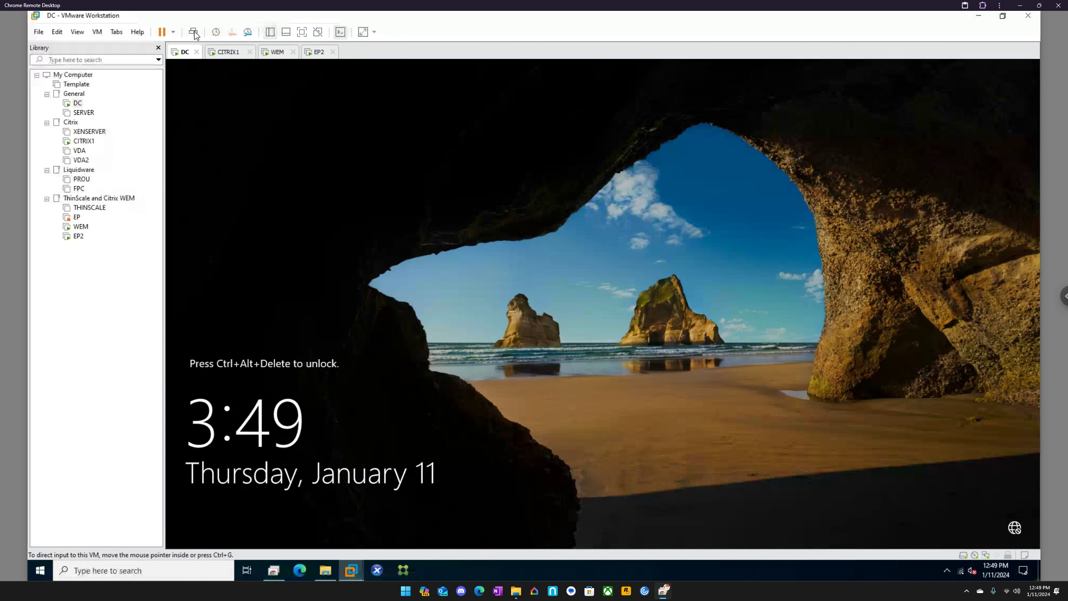
{"action": "left_click", "coordinate": [193, 32]}
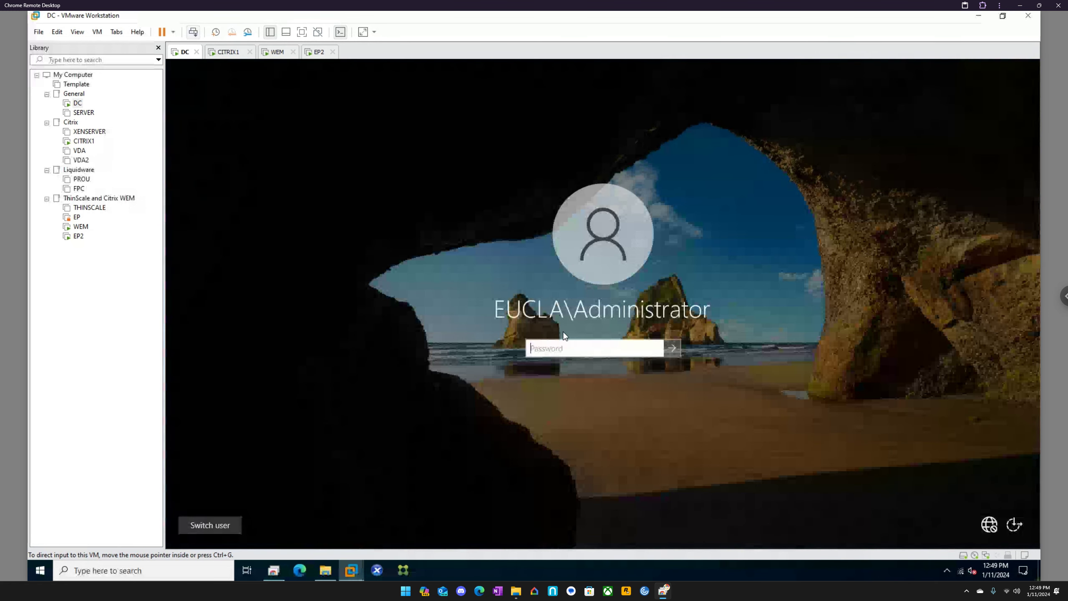
{"action": "left_click", "coordinate": [586, 348]}
{"action": "type", "text": "•••••••"}
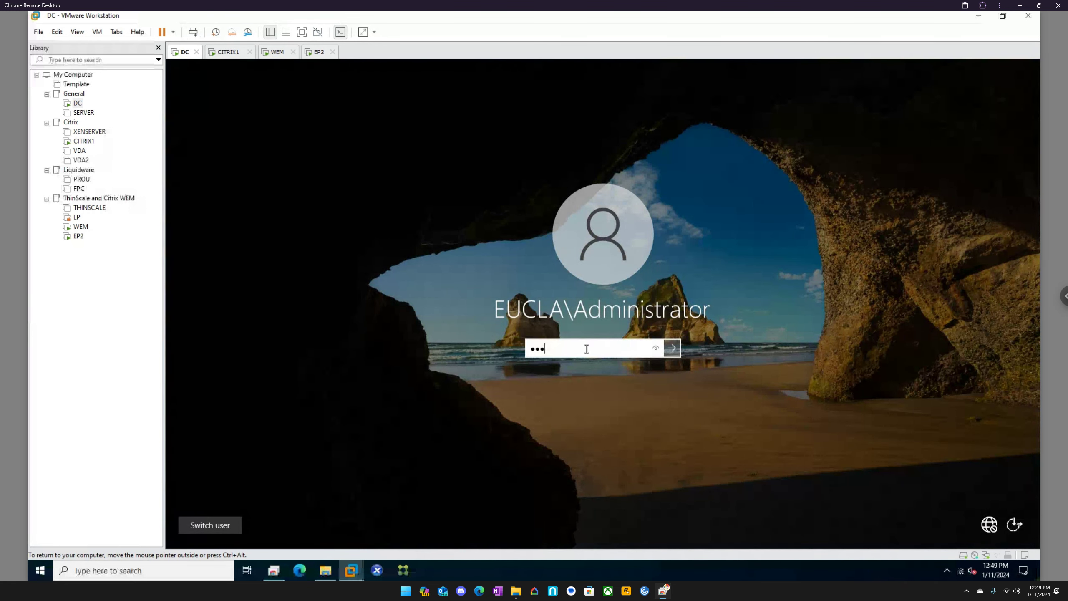
{"action": "type", "text": "••"}
{"action": "key", "text": "Return"}
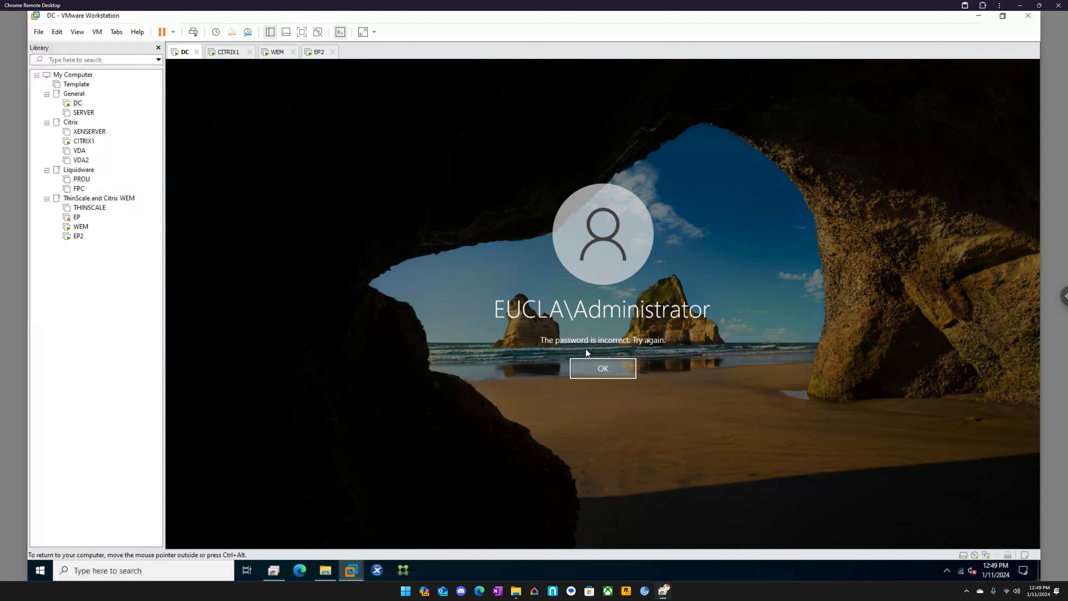
{"action": "left_click", "coordinate": [600, 373]}
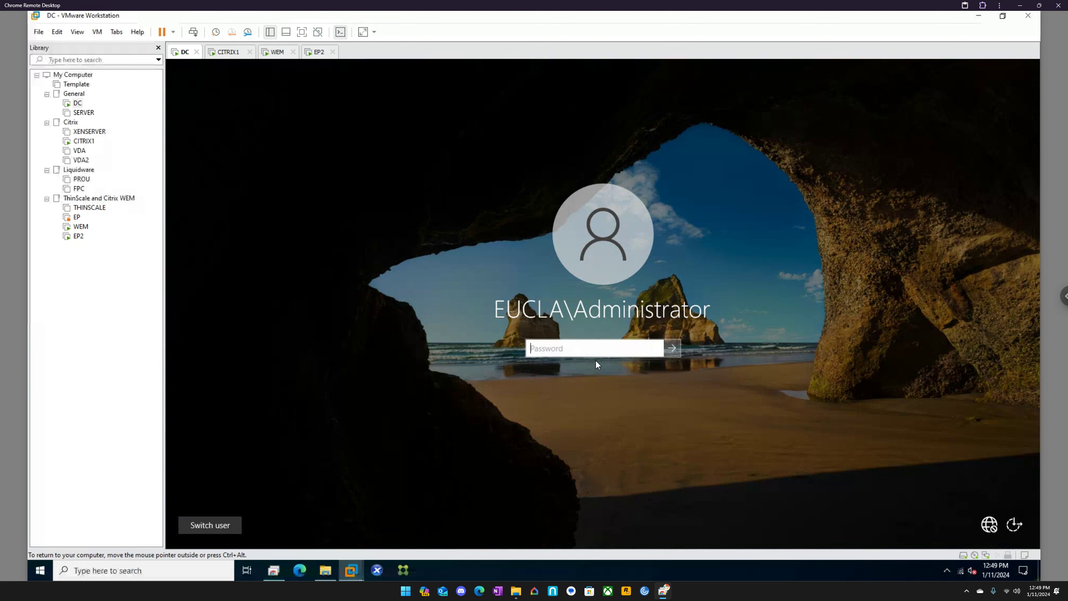
{"action": "type", "text": "••••••••••"}
{"action": "key", "text": "Return"}
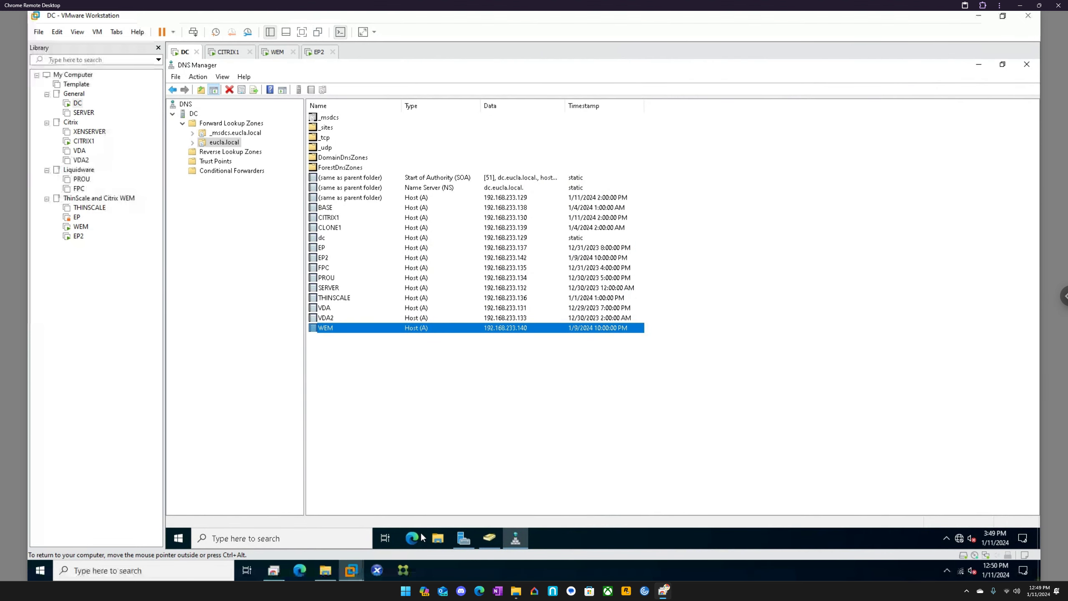
Step: Search the eucla.local domain for citrixadmin in Active Directory Users and Computers
{"action": "left_click", "coordinate": [464, 538]}
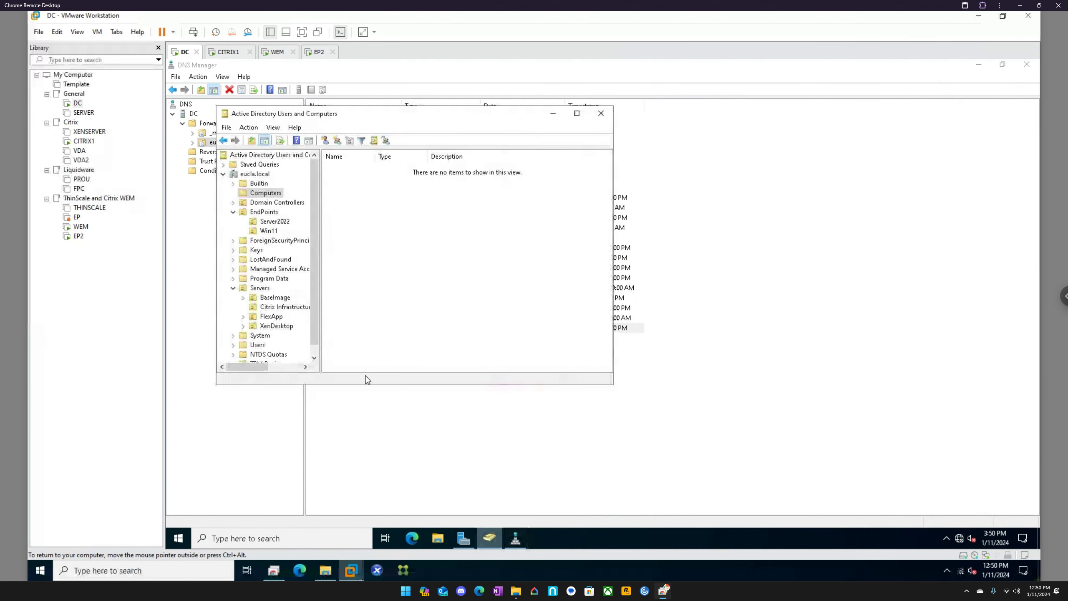
{"action": "left_click", "coordinate": [262, 174]}
{"action": "right_click", "coordinate": [260, 170]}
{"action": "left_click", "coordinate": [282, 193]}
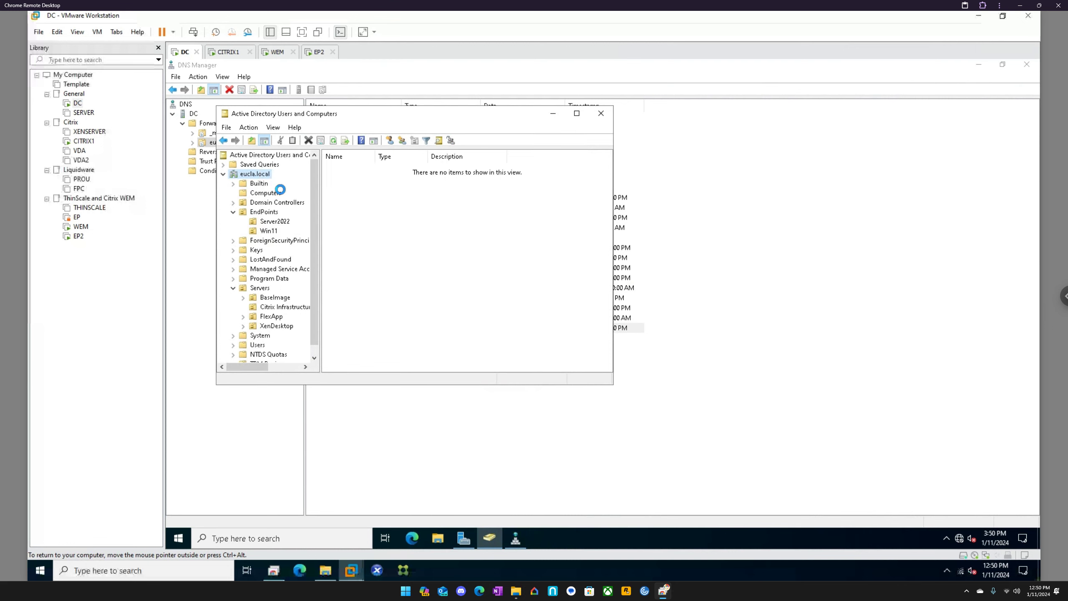
{"action": "left_click", "coordinate": [384, 212]}
{"action": "type", "text": "c"}
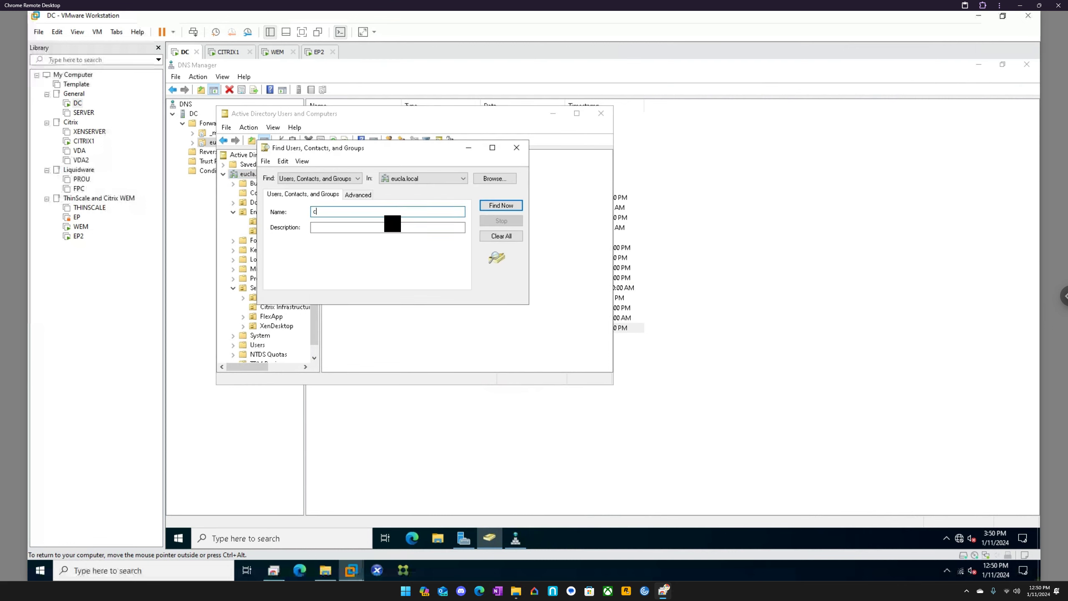
{"action": "type", "text": "itrixadmin"}
{"action": "key", "text": "Return"}
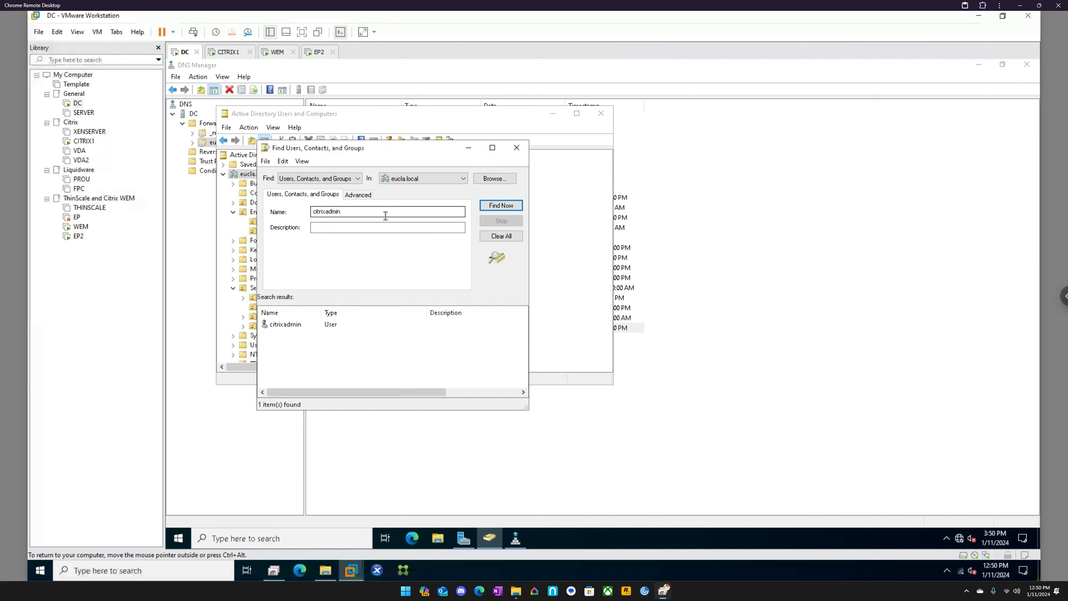
Step: Open the properties of the citrixadmin user and examine its account logon names
{"action": "double_click", "coordinate": [289, 324]}
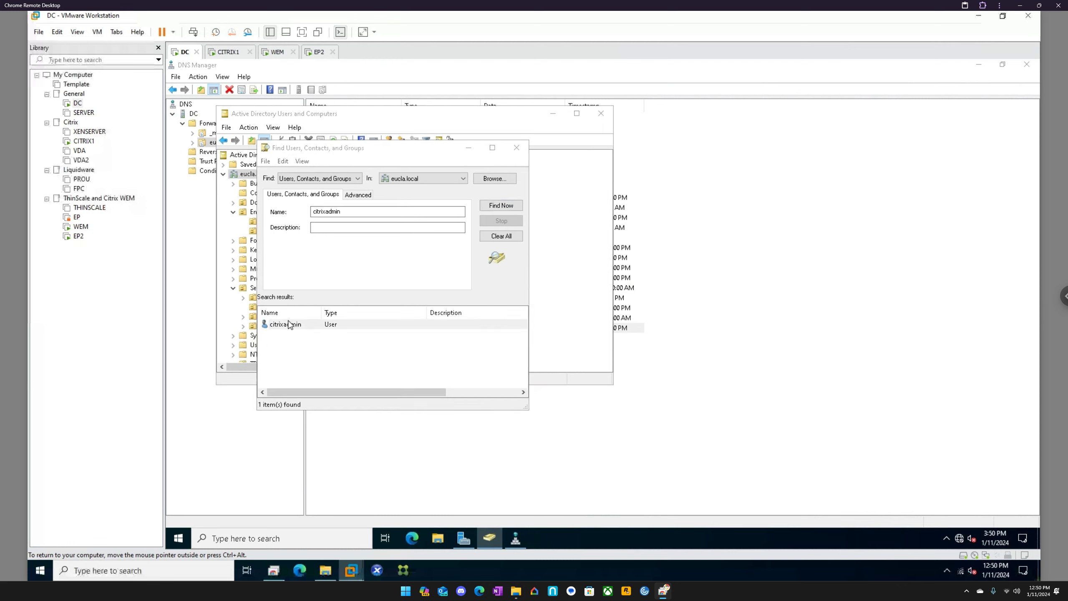
{"action": "left_click", "coordinate": [352, 286]}
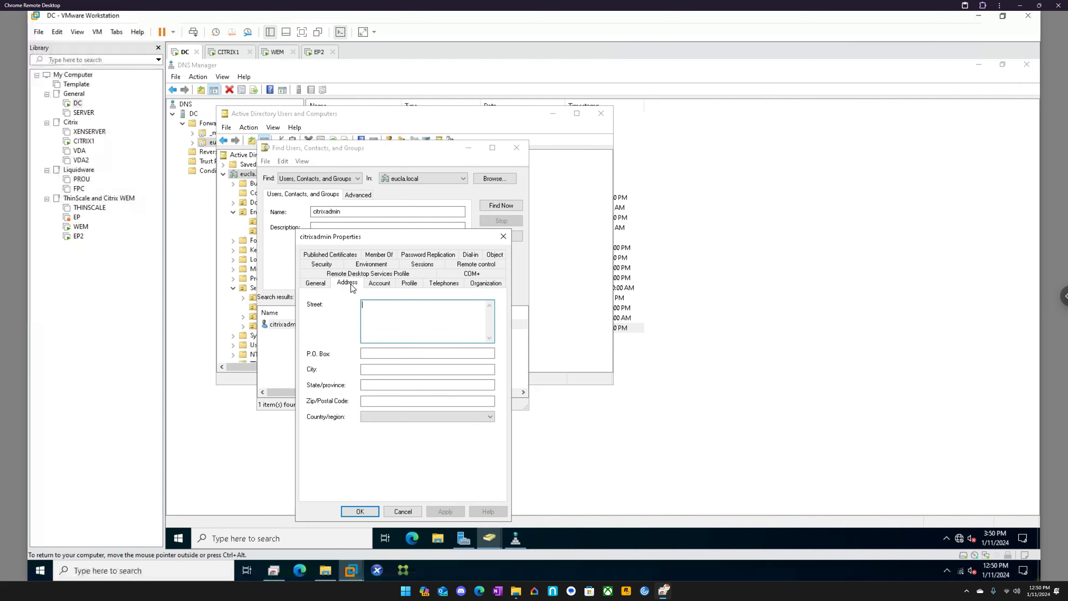
{"action": "left_click", "coordinate": [377, 285]}
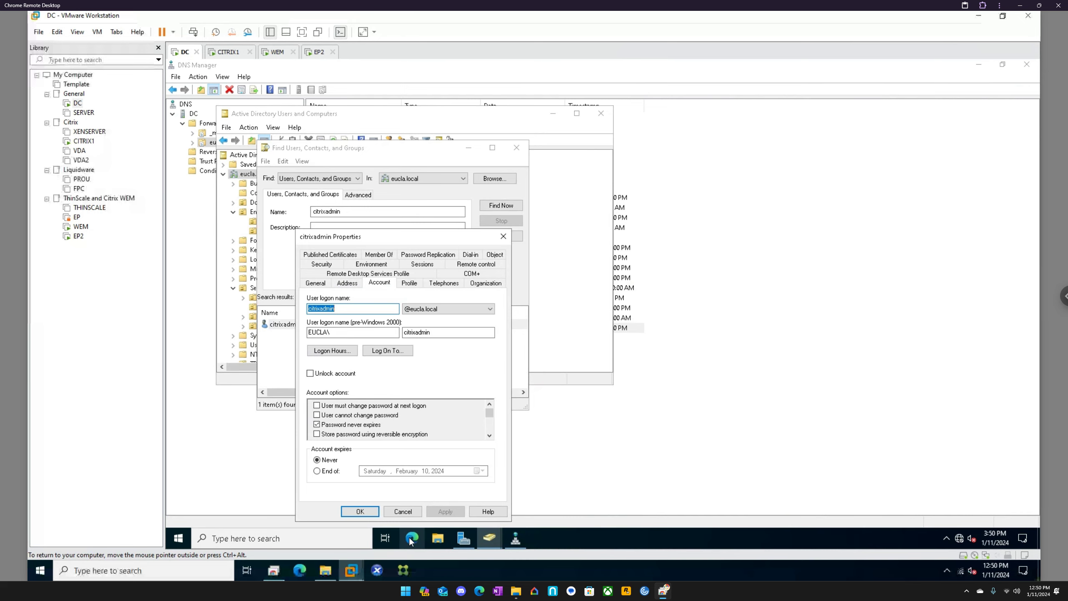
Step: Return to the WEM virtual machine and try to sign in with the citrixadmin user name extended by the eucla.local domain suffix
{"action": "left_click", "coordinate": [275, 55]}
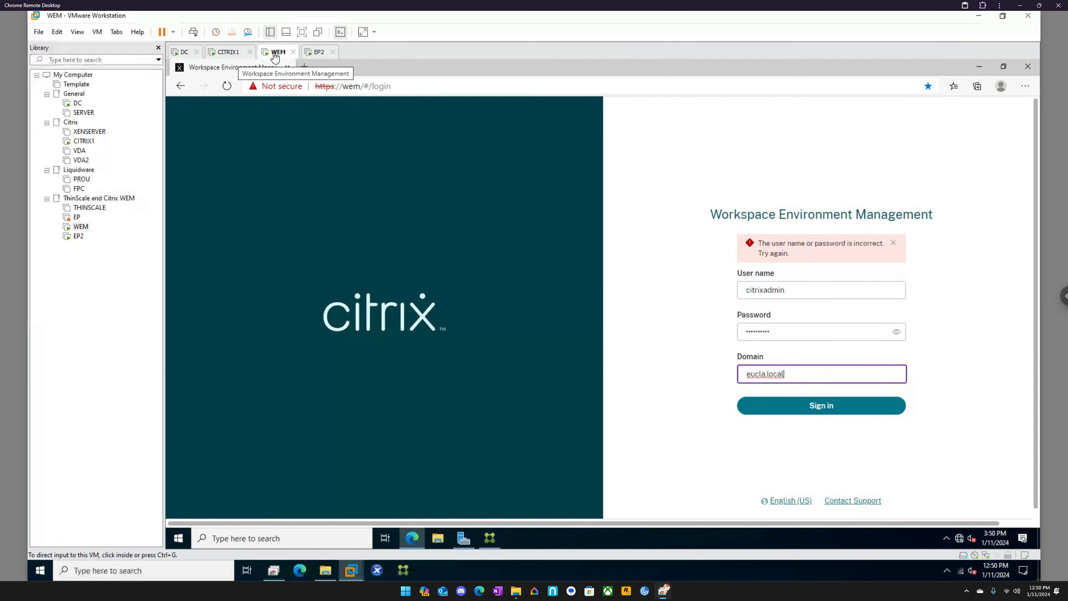
{"action": "left_click", "coordinate": [816, 291]}
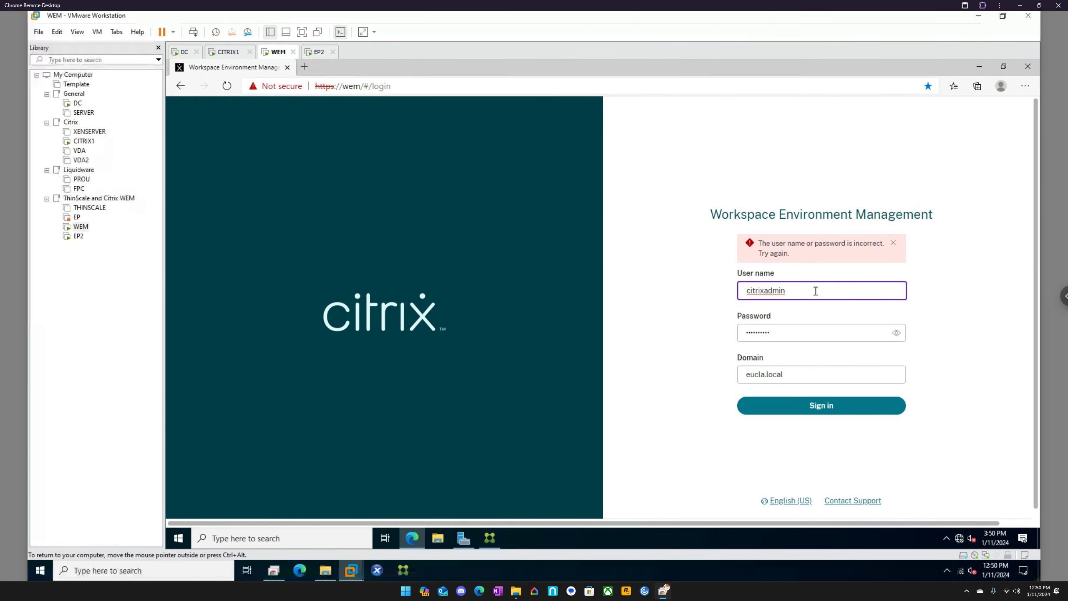
{"action": "type", "text": "@euc"}
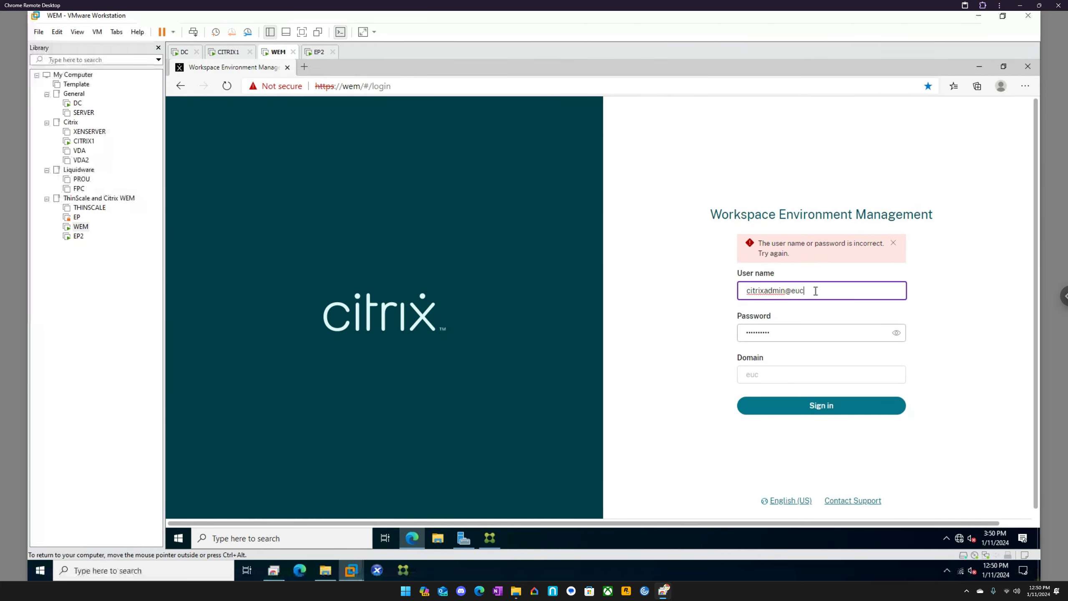
{"action": "type", "text": "la.local"}
{"action": "left_click", "coordinate": [810, 406]}
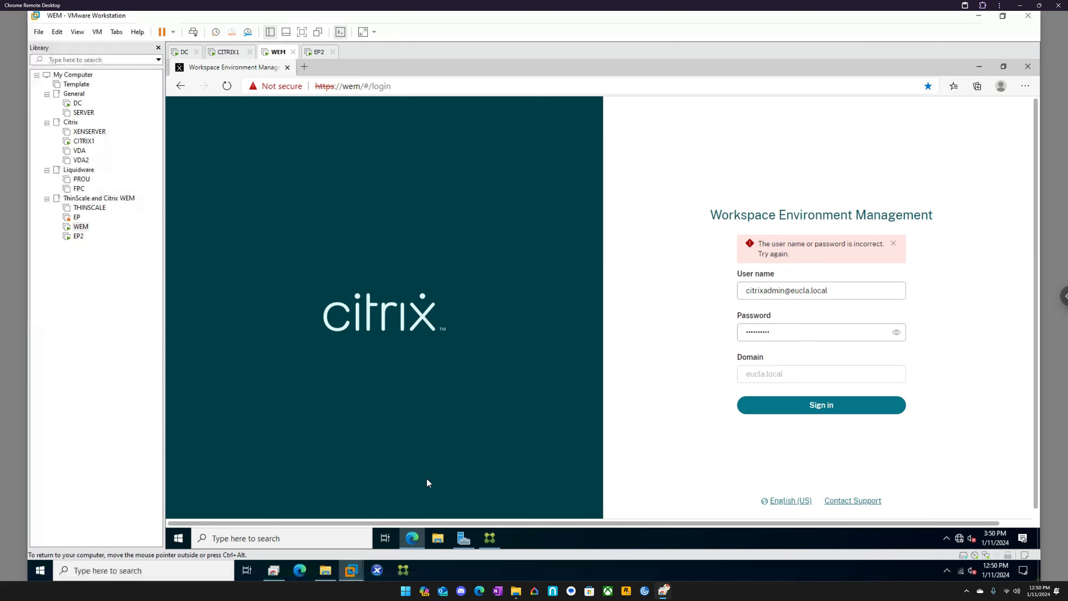
Step: Change the web console user name to eucla\citrixadmin, and close the Edge window
{"action": "left_click", "coordinate": [840, 289]}
{"action": "key", "text": "BackSpace"}
{"action": "key", "text": "BackSpace"}
{"action": "key", "text": "BackSpace"}
{"action": "key", "text": "BackSpace"}
{"action": "key", "text": "BackSpace"}
{"action": "key", "text": "BackSpace"}
{"action": "key", "text": "BackSpace"}
{"action": "key", "text": "BackSpace"}
{"action": "key", "text": "BackSpace"}
{"action": "key", "text": "BackSpace"}
{"action": "key", "text": "BackSpace"}
{"action": "key", "text": "BackSpace"}
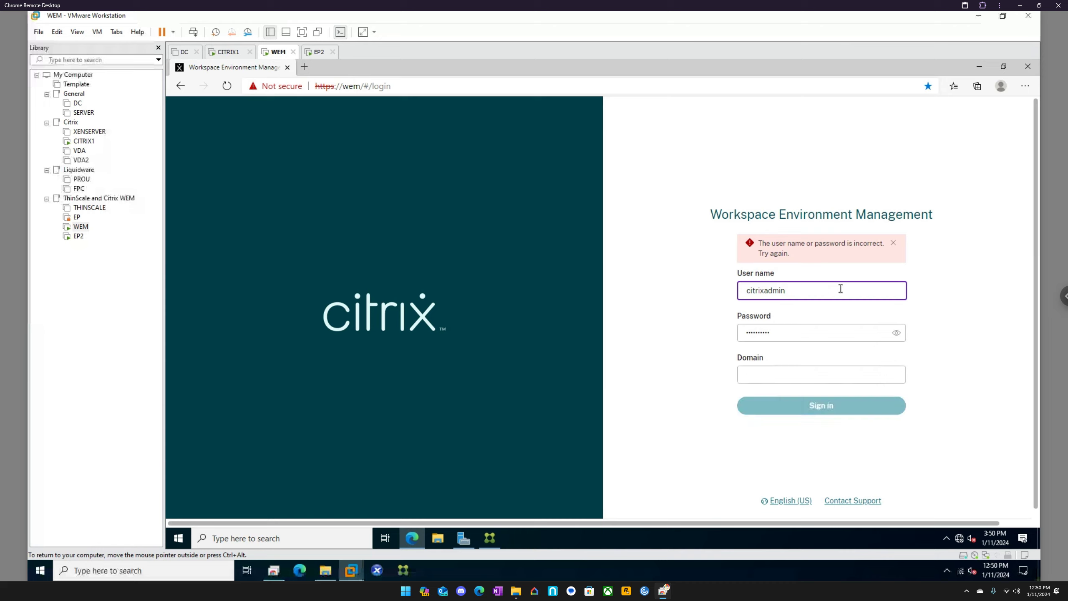
{"action": "key", "text": "Home"}
{"action": "type", "text": "eucla\\"}
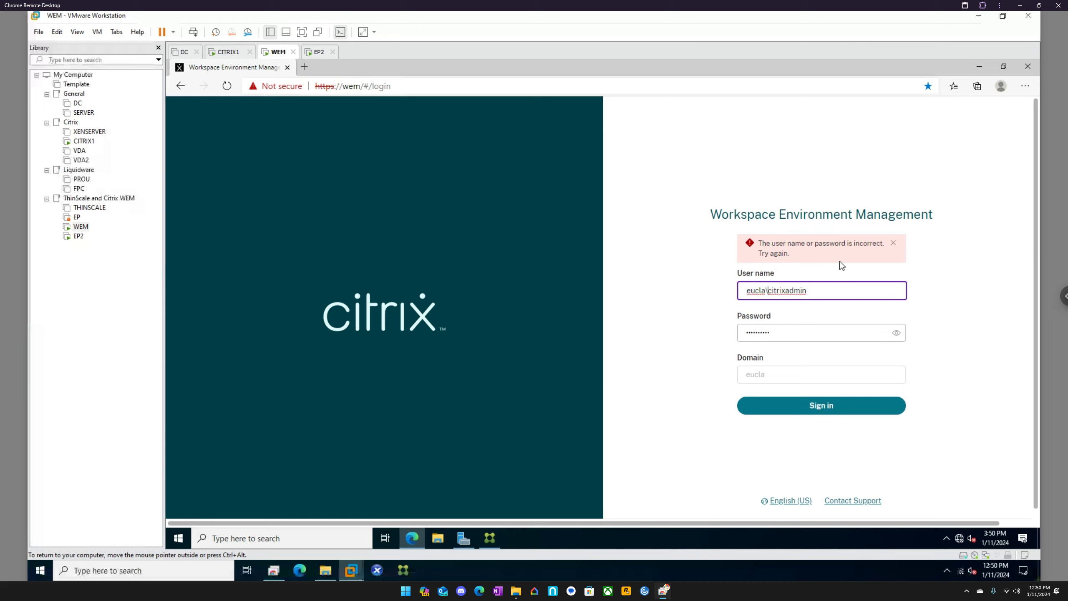
{"action": "left_click", "coordinate": [1028, 67]}
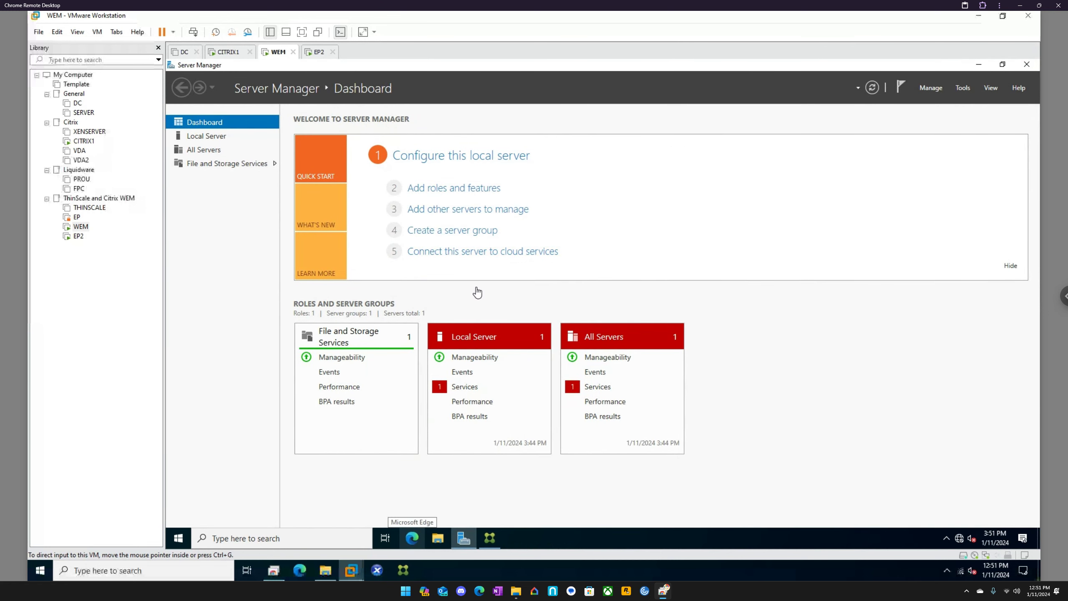
Step: Open the host computer's WEM administration console and try to connect it to infrastructure server 192.168.233.140 on port 8284
{"action": "left_click", "coordinate": [404, 571]}
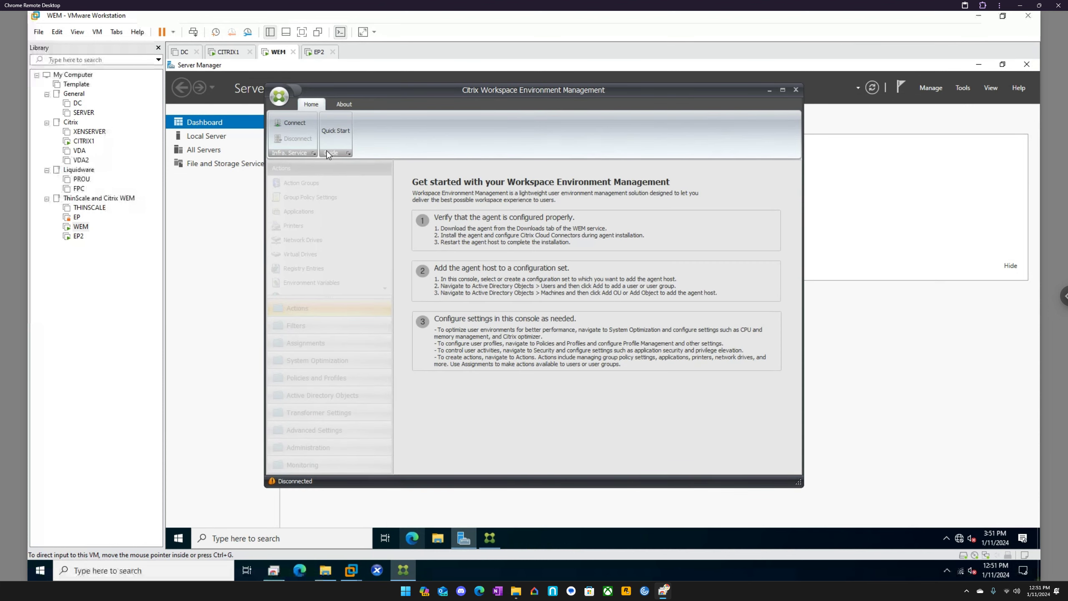
{"action": "left_click", "coordinate": [296, 123]}
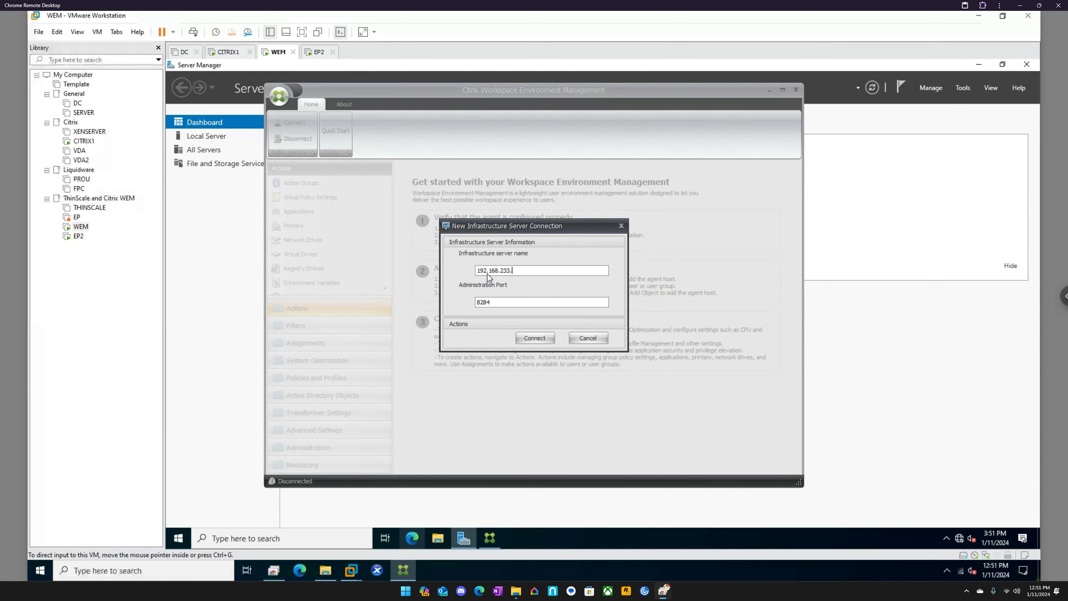
{"action": "key", "text": "Return"}
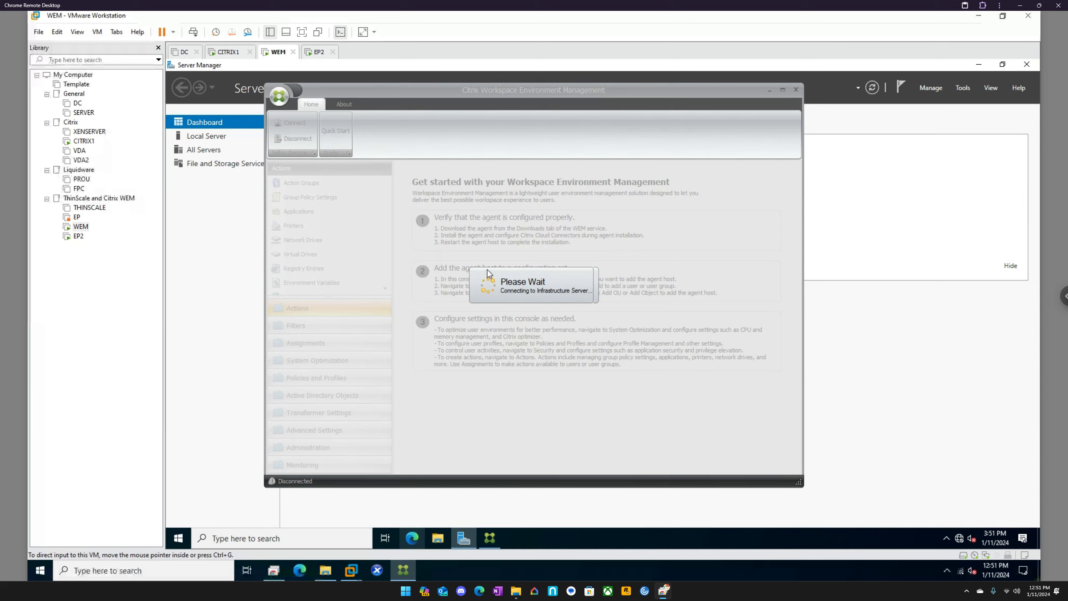
{"action": "left_click", "coordinate": [234, 52]}
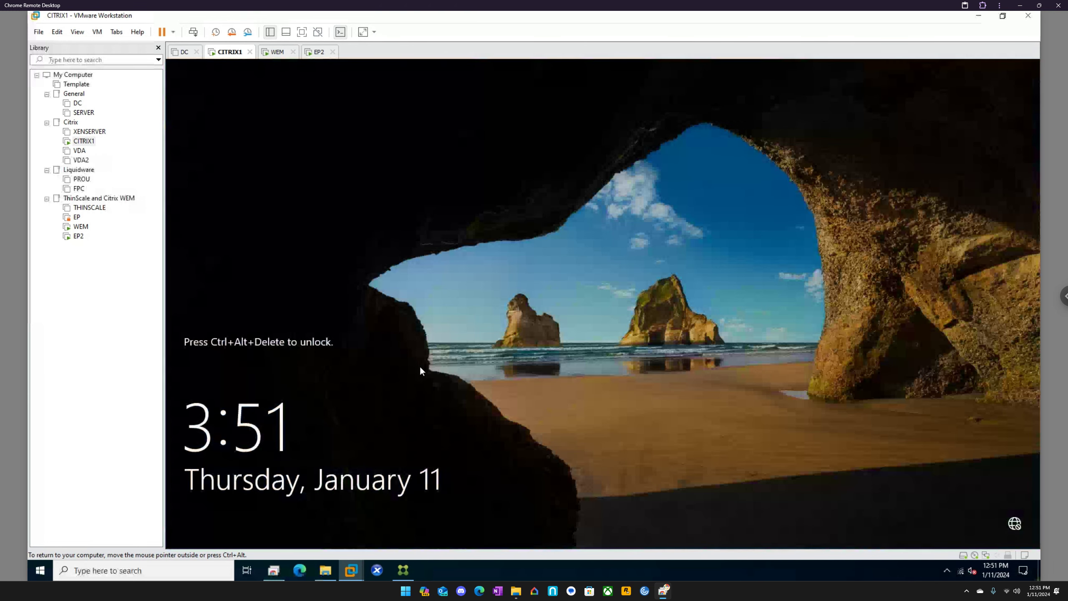
{"action": "left_click", "coordinate": [286, 52]}
{"action": "left_click", "coordinate": [404, 570]}
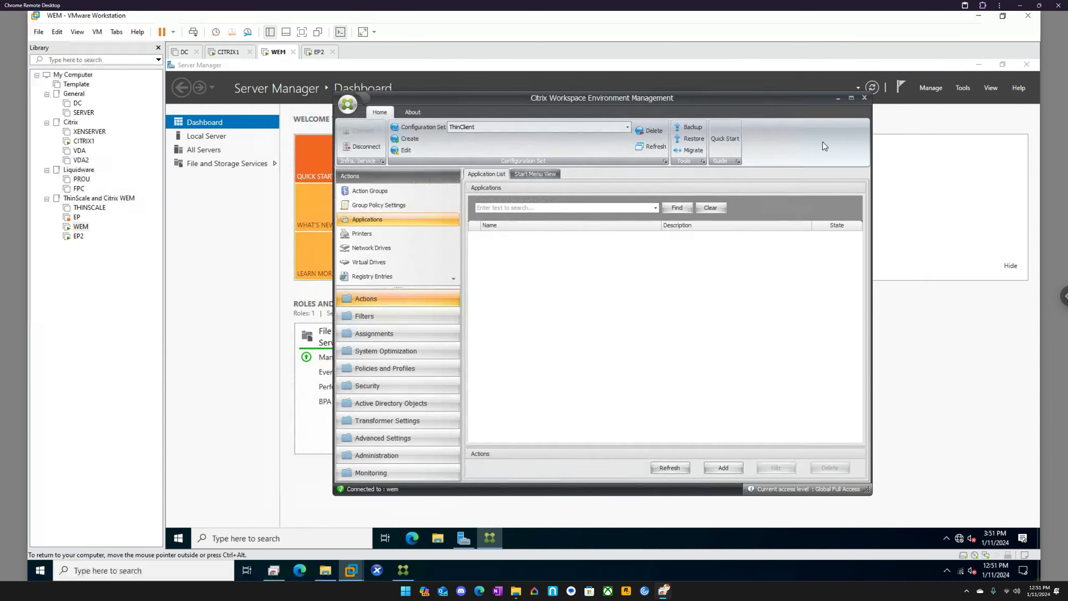
Step: Dismiss the host console's connection error, cancel its new infrastructure server connection, and close that console
{"action": "left_click", "coordinate": [506, 131]}
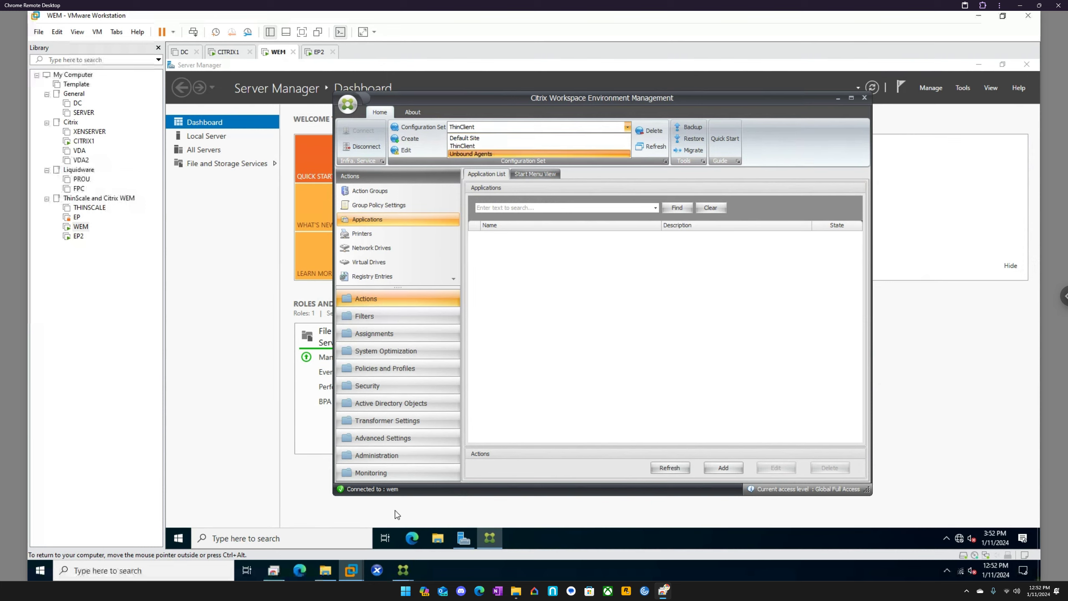
{"action": "mouse_move", "coordinate": [403, 571]}
{"action": "left_click", "coordinate": [448, 503]}
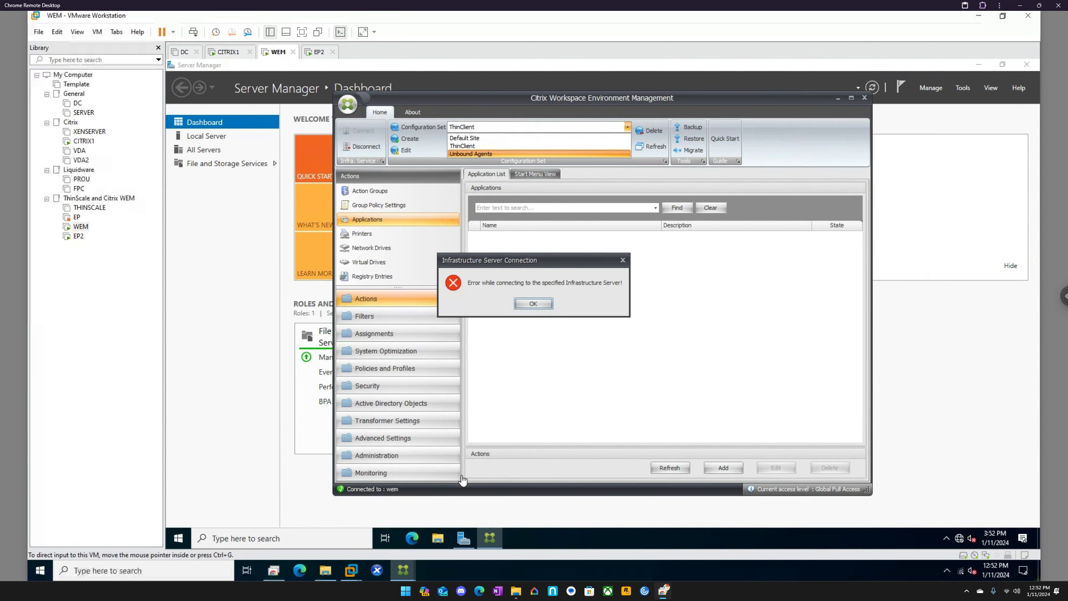
{"action": "left_click", "coordinate": [533, 303]}
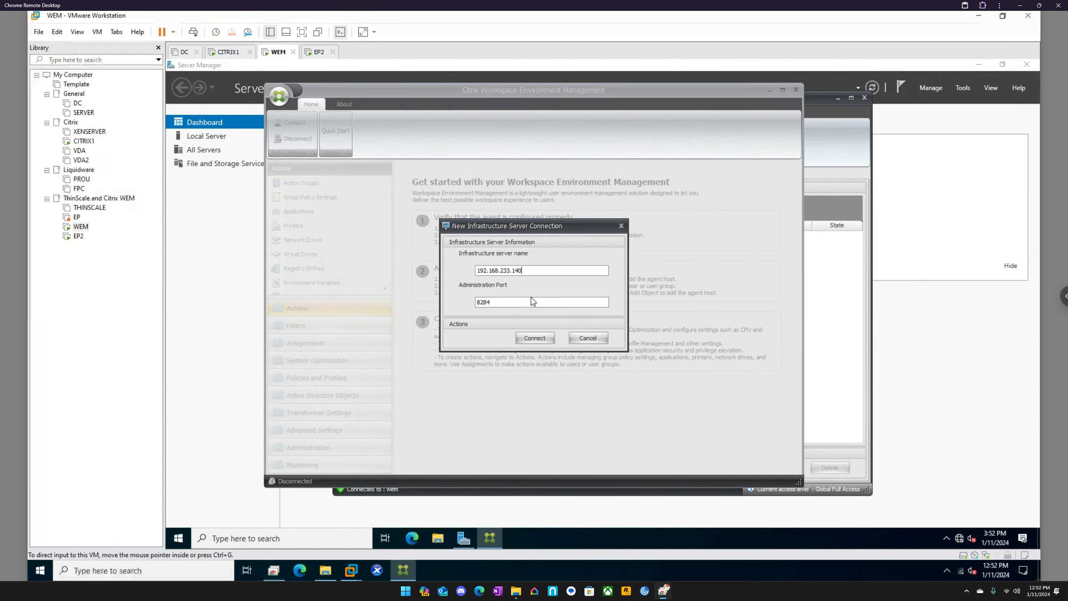
{"action": "left_click", "coordinate": [586, 337]}
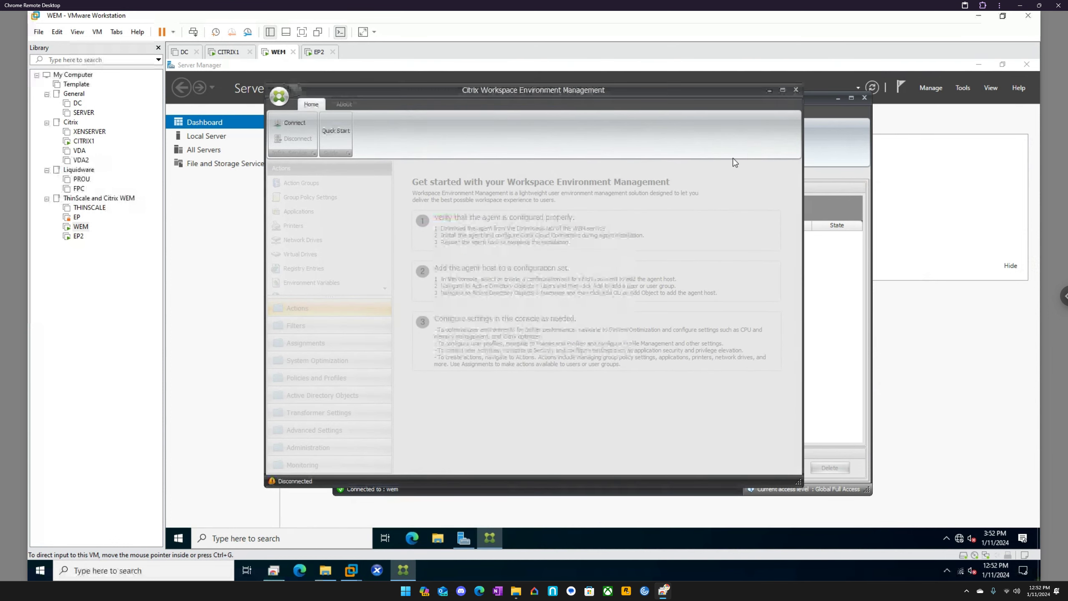
{"action": "left_click", "coordinate": [796, 90]}
{"action": "left_click", "coordinate": [524, 303]}
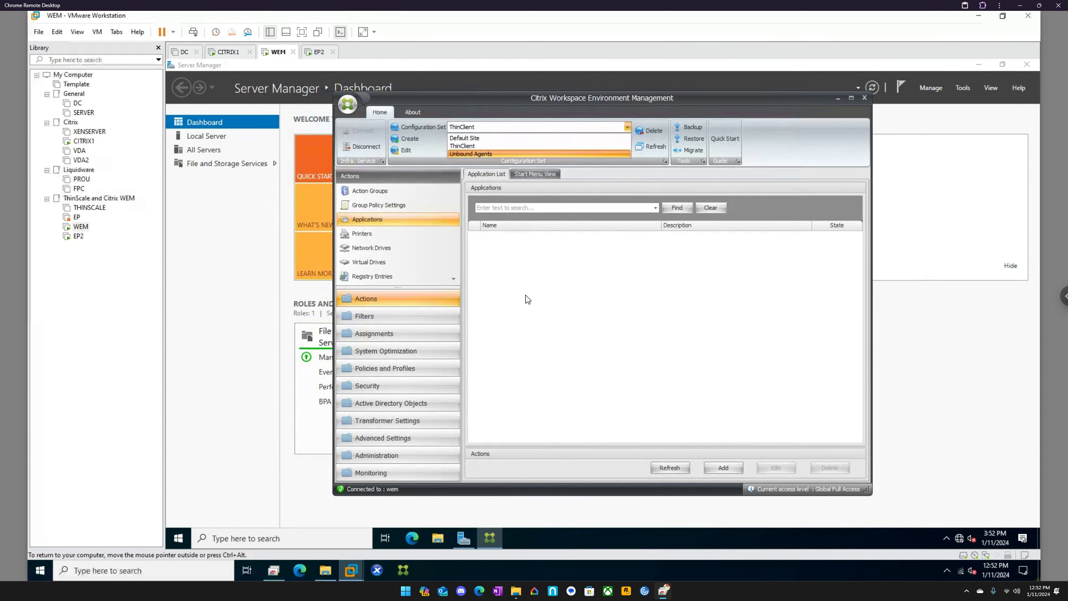
Step: Select the ThinClient configuration set in the WEM virtual machine's console and examine its action lists from Action Groups to Registry Entries
{"action": "left_click", "coordinate": [482, 144]}
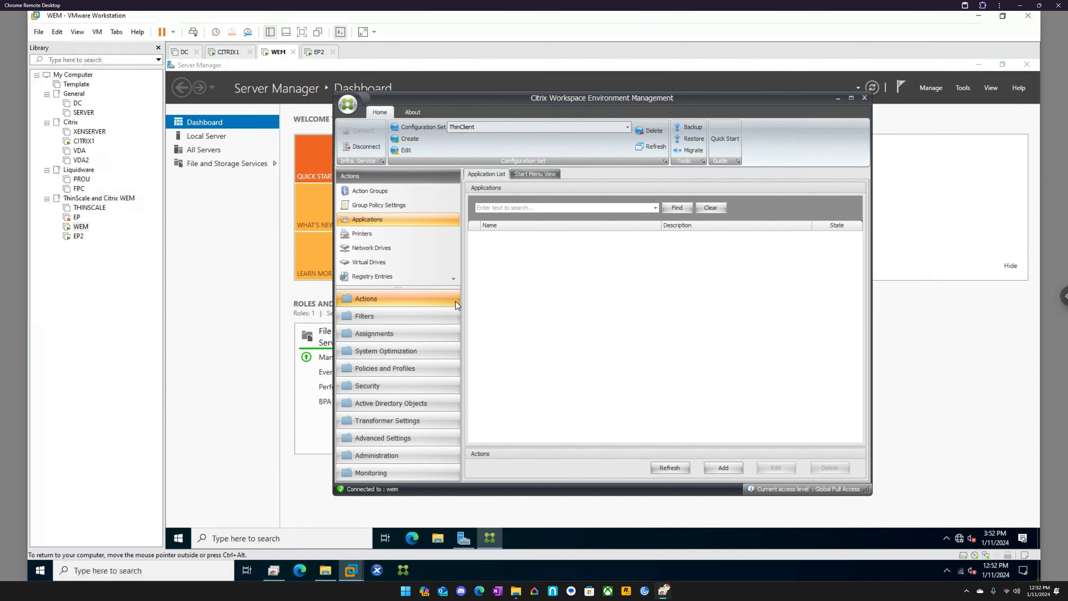
{"action": "scroll", "coordinate": [407, 401], "scroll_direction": "down", "scroll_amount": 1}
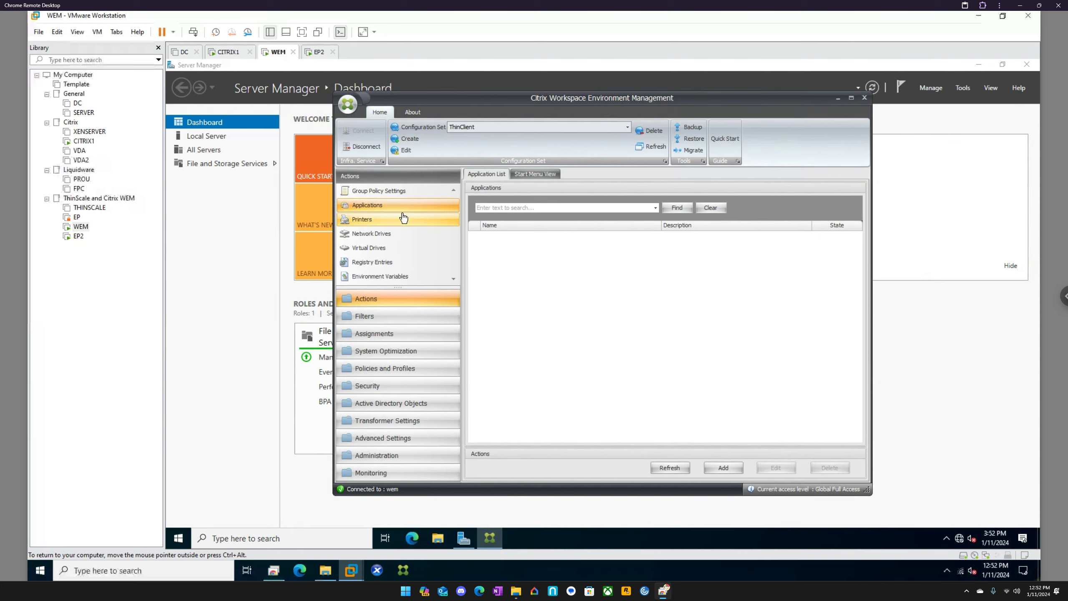
{"action": "scroll", "coordinate": [403, 218], "scroll_direction": "up", "scroll_amount": 1}
{"action": "left_click", "coordinate": [397, 196]}
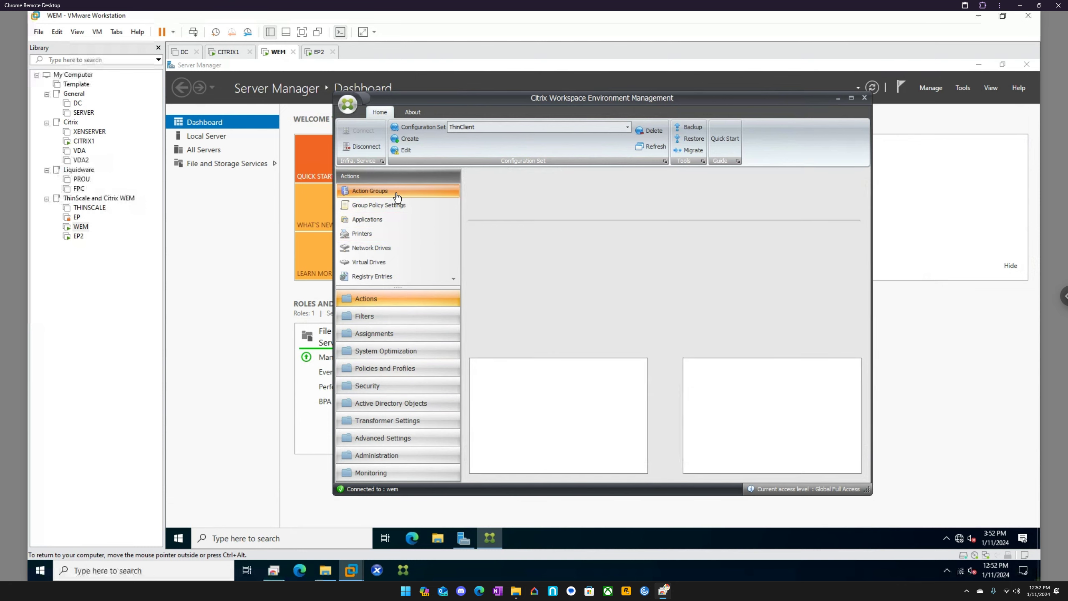
{"action": "left_click", "coordinate": [391, 205]}
{"action": "left_click", "coordinate": [389, 221]}
{"action": "left_click", "coordinate": [378, 235]}
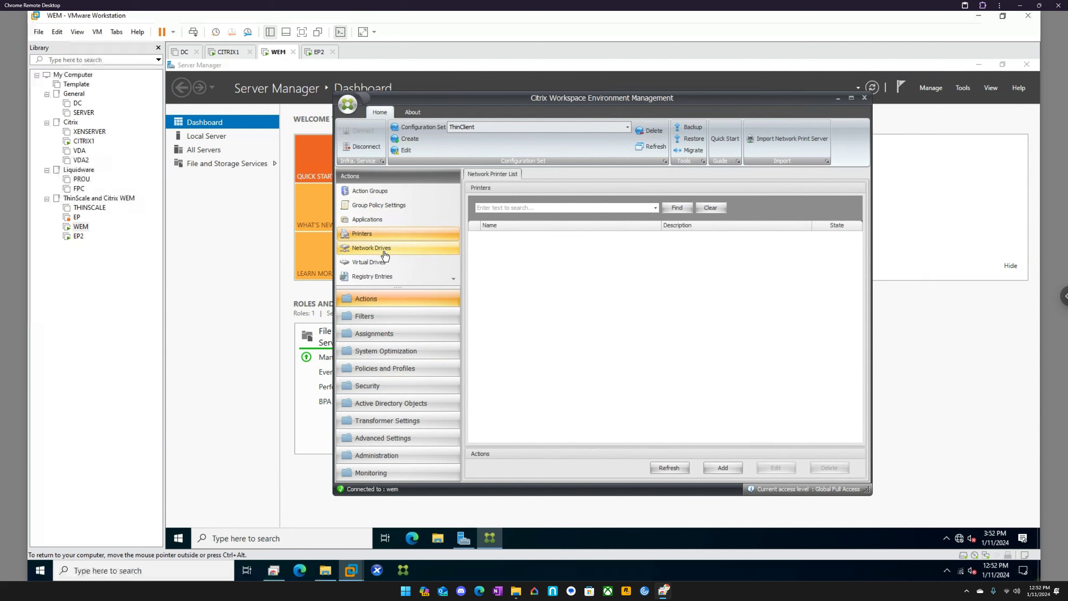
{"action": "left_click", "coordinate": [384, 251]}
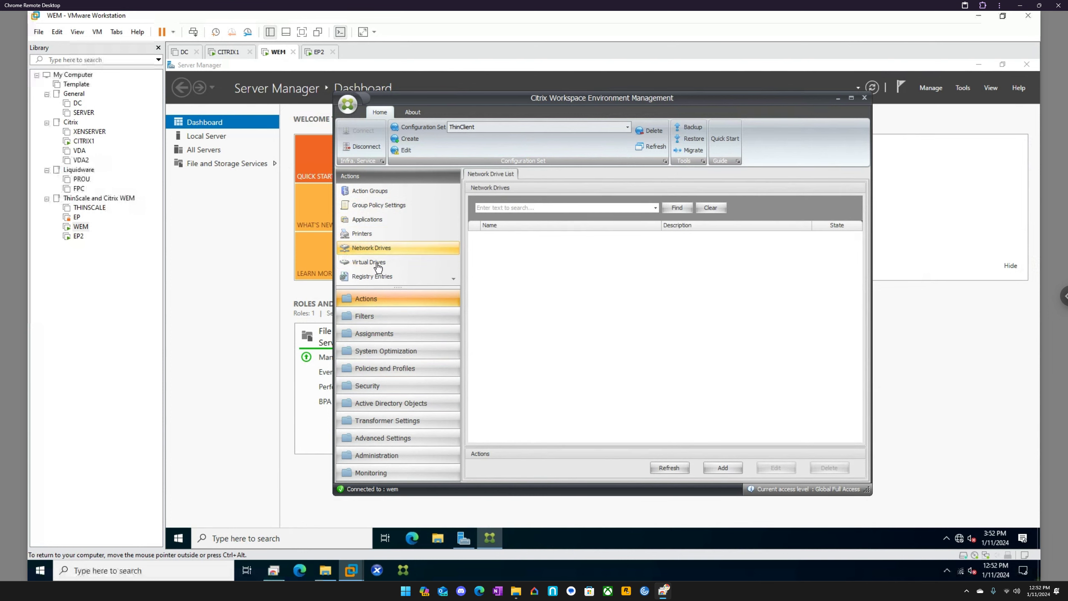
{"action": "left_click", "coordinate": [374, 265]}
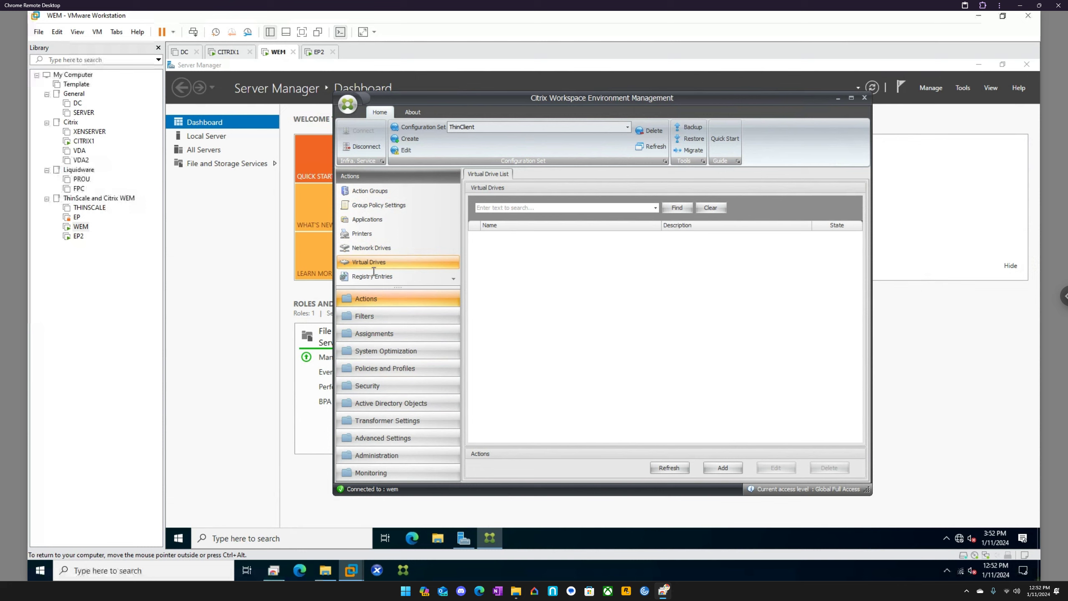
{"action": "left_click", "coordinate": [386, 274]}
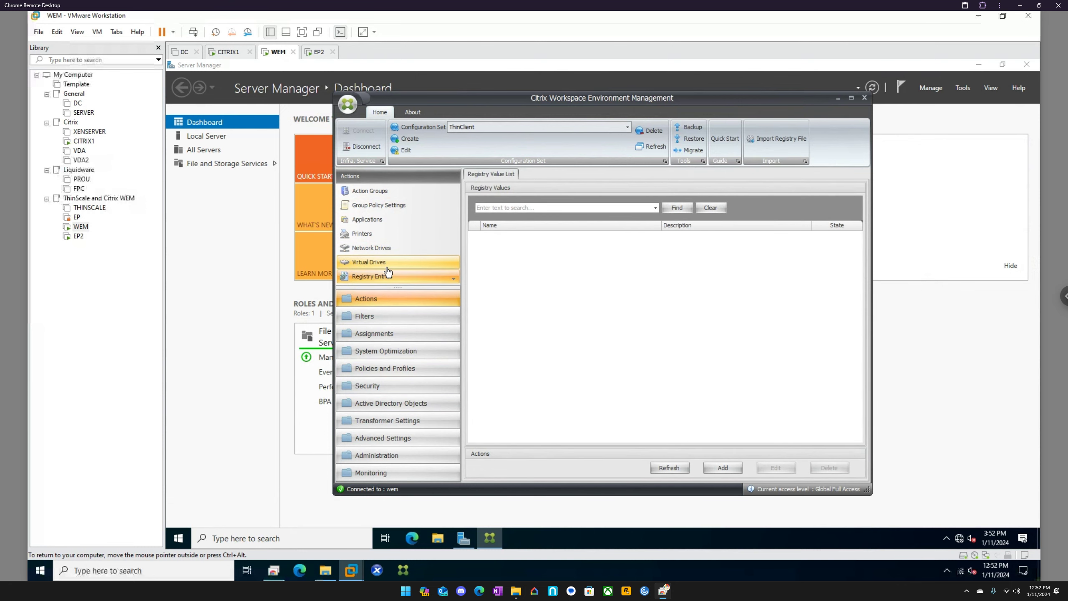
Step: Examine the remaining action lists, from Environment Variables, Ports and Ini Files to External Tasks, File System Operations, User DSN and File Associations
{"action": "scroll", "coordinate": [387, 274], "scroll_direction": "down", "scroll_amount": 1}
{"action": "left_click", "coordinate": [382, 265]}
{"action": "scroll", "coordinate": [384, 269], "scroll_direction": "down", "scroll_amount": 2}
{"action": "left_click", "coordinate": [384, 233]}
{"action": "left_click", "coordinate": [391, 249]}
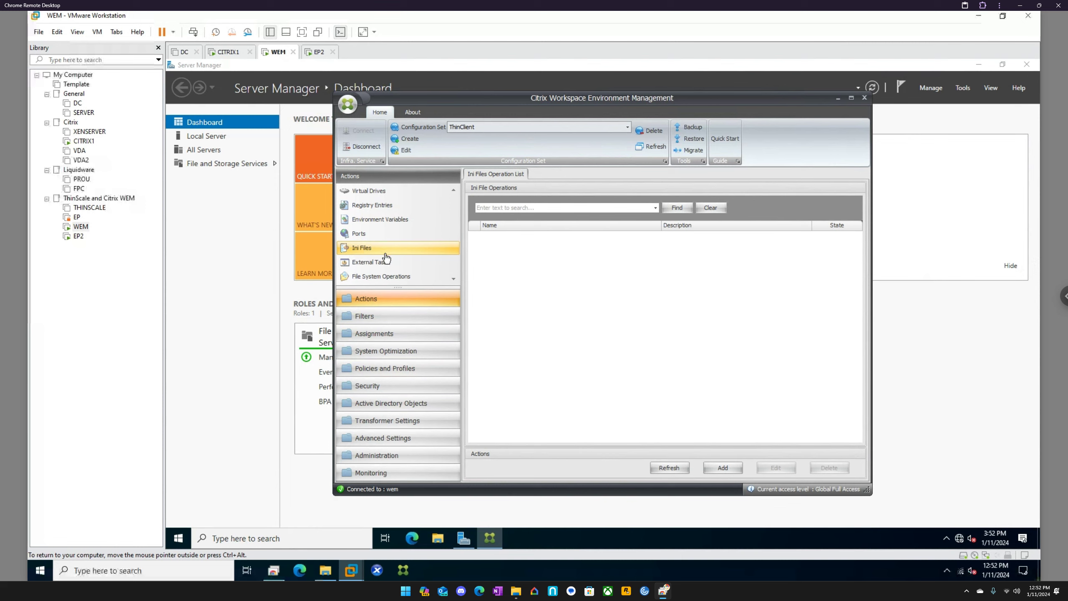
{"action": "left_click", "coordinate": [384, 264]}
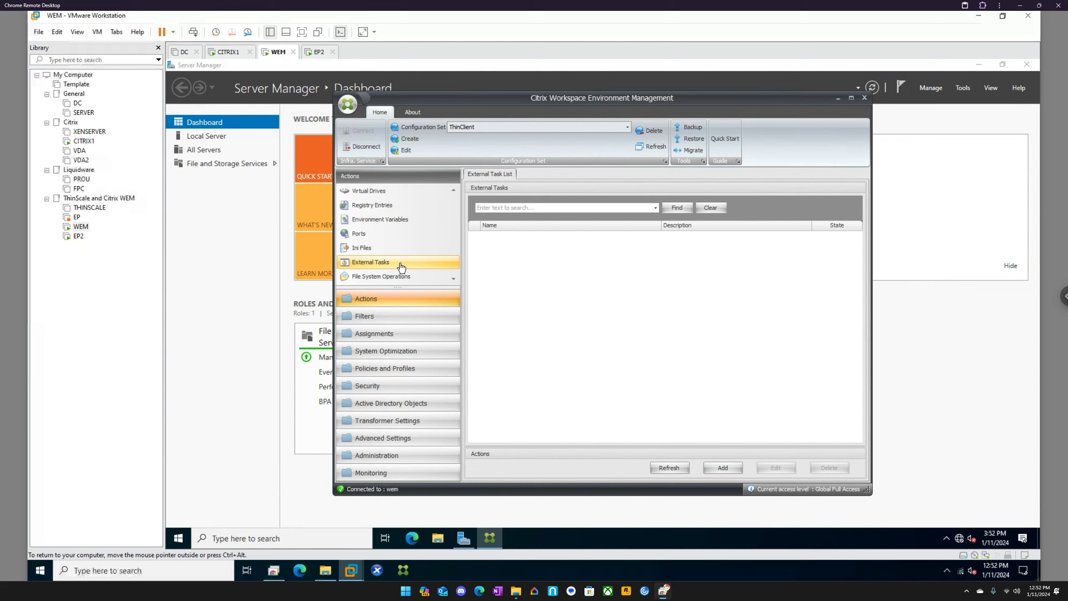
{"action": "left_click", "coordinate": [402, 276]}
{"action": "scroll", "coordinate": [421, 267], "scroll_direction": "down", "scroll_amount": 1}
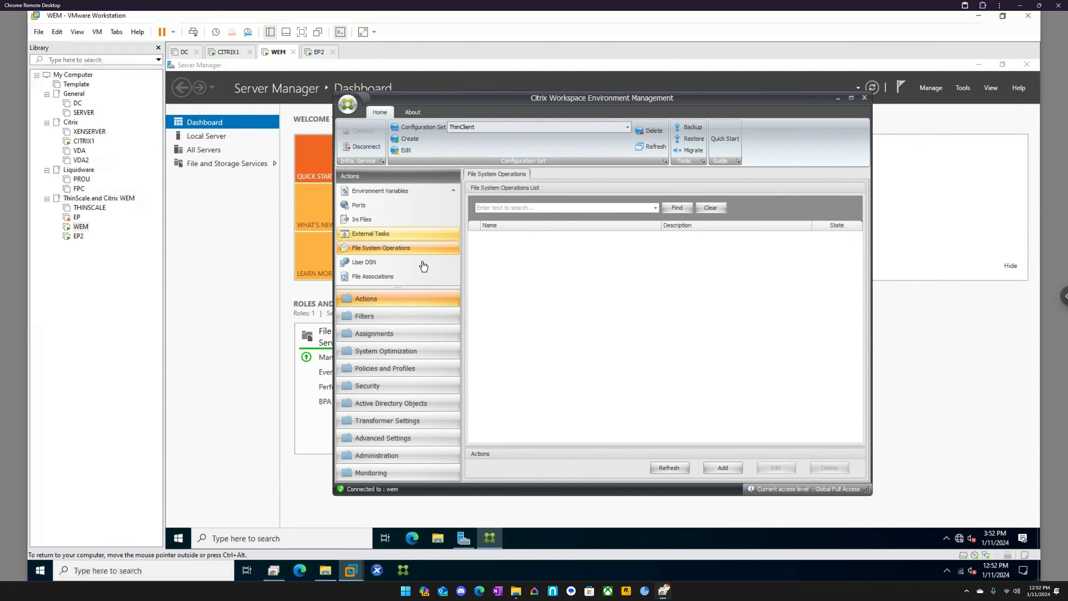
{"action": "left_click", "coordinate": [423, 262]}
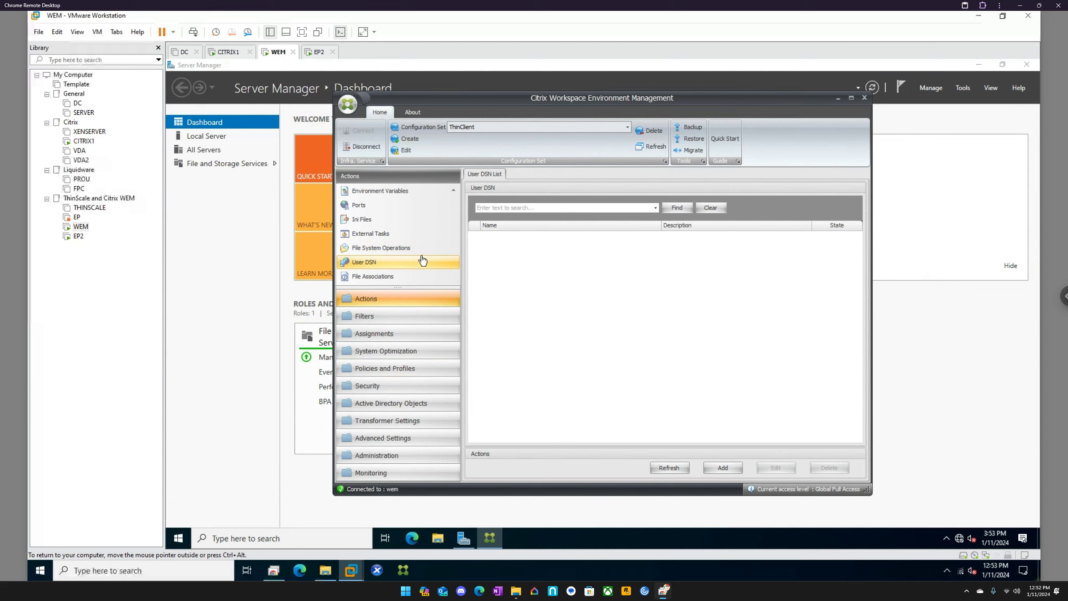
{"action": "left_click", "coordinate": [383, 276]}
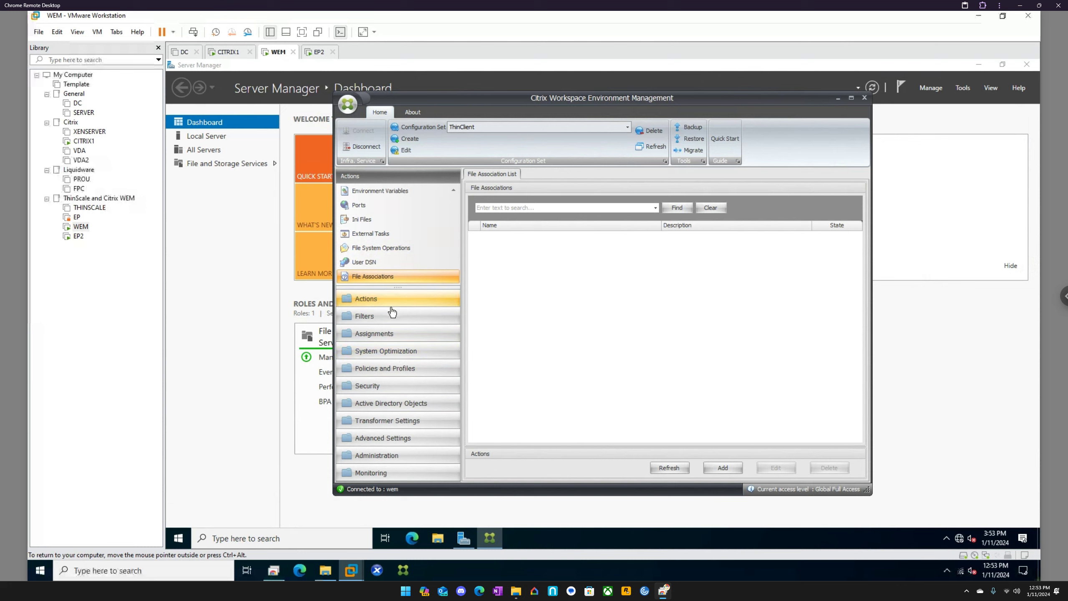
Step: Examine the Filters, Assignments, System Optimization, Policies and Profiles, and Security sections of the ThinClient configuration set
{"action": "left_click", "coordinate": [381, 317]}
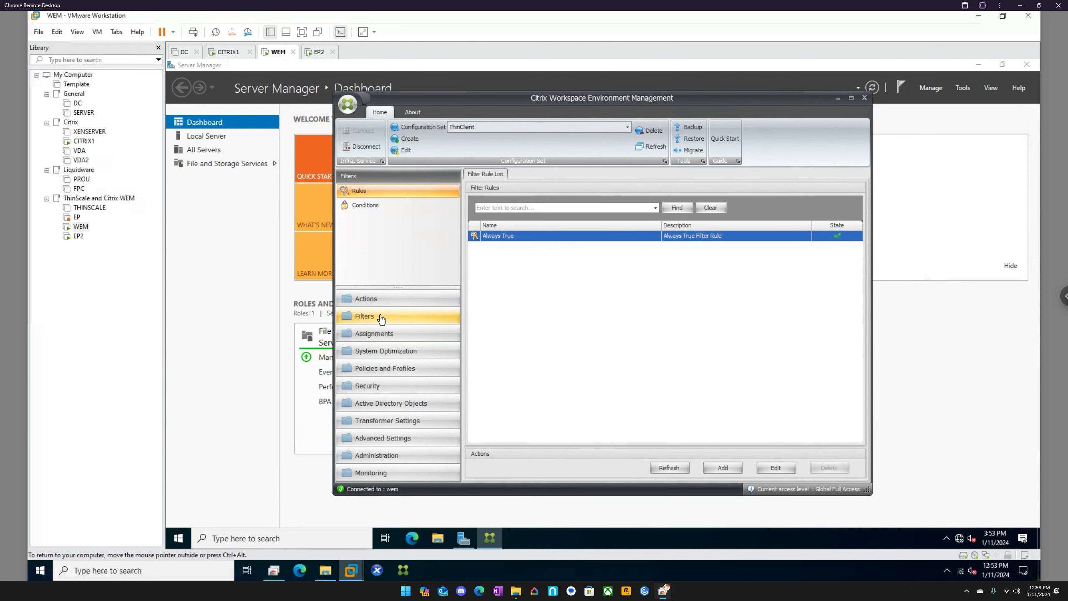
{"action": "left_click", "coordinate": [388, 334]}
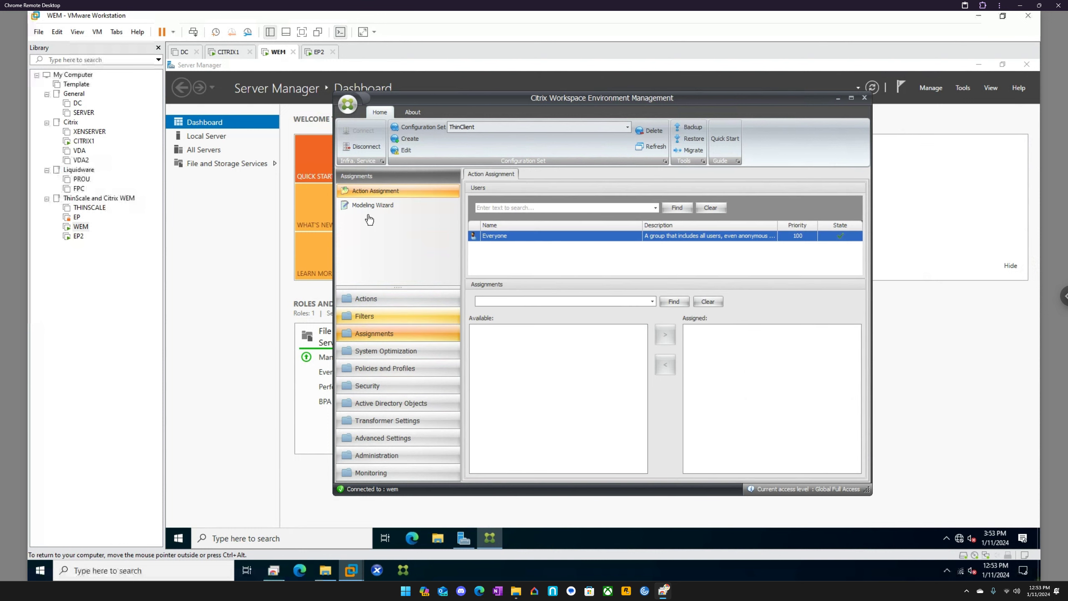
{"action": "left_click", "coordinate": [394, 353]}
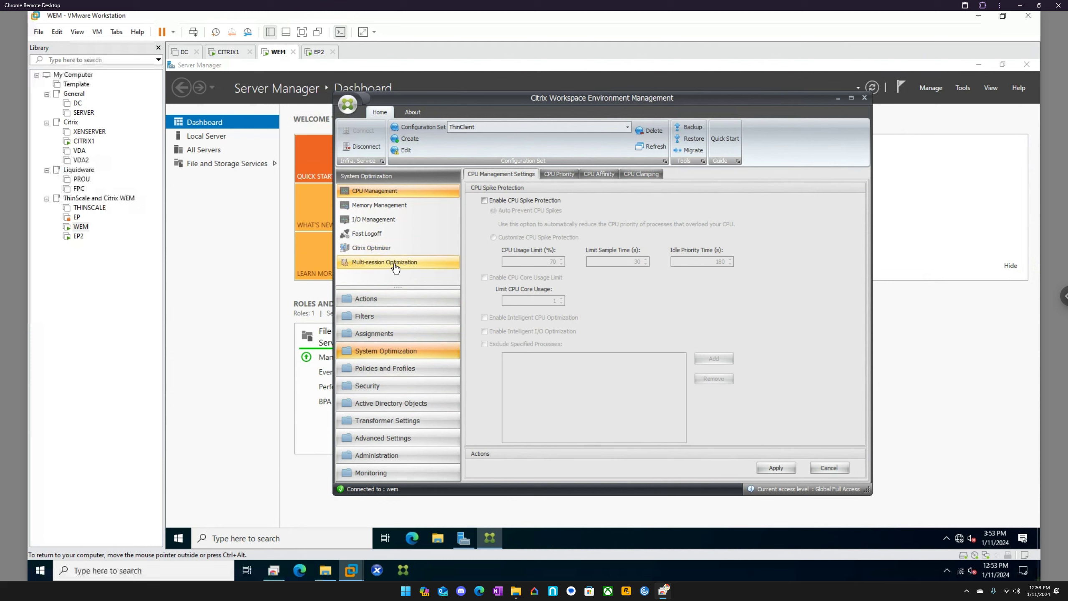
{"action": "left_click", "coordinate": [399, 370]}
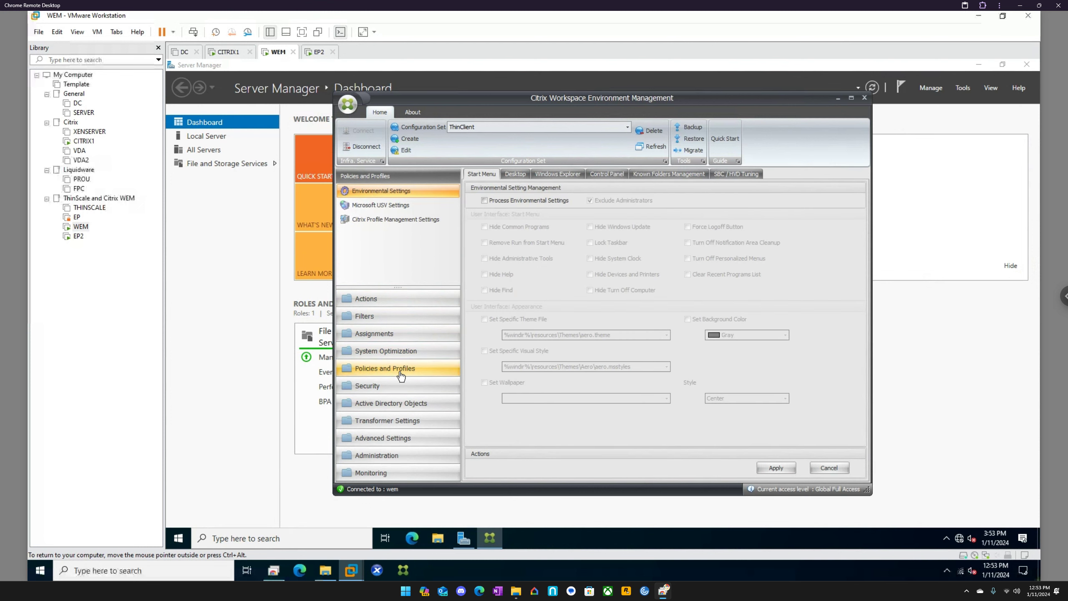
{"action": "left_click", "coordinate": [392, 388]}
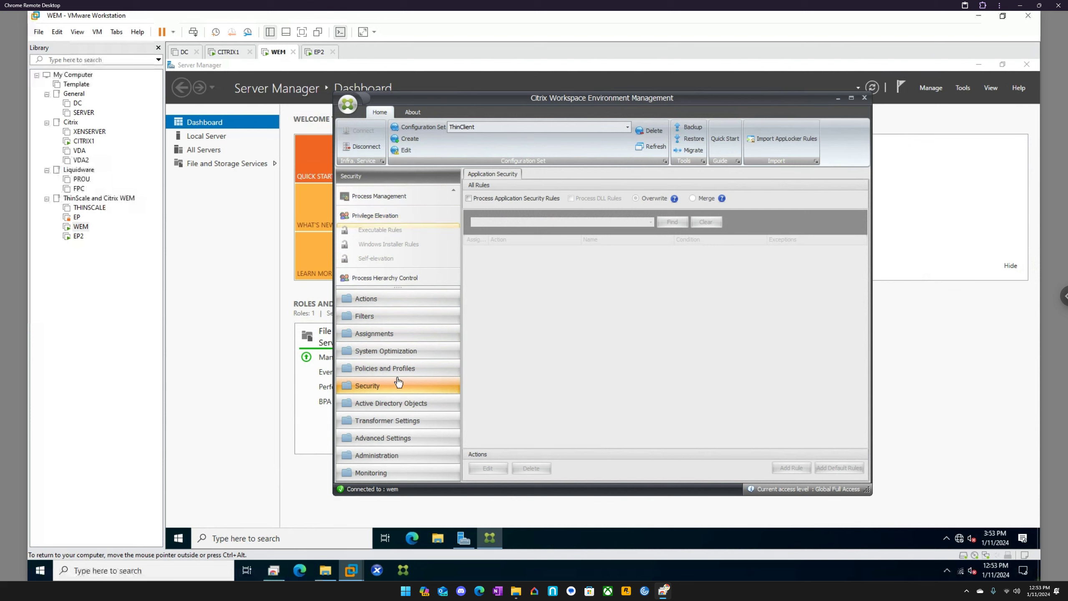
Step: Examine the Users and Machines lists under Active Directory Objects, and open the Advanced page
{"action": "left_click", "coordinate": [400, 405]}
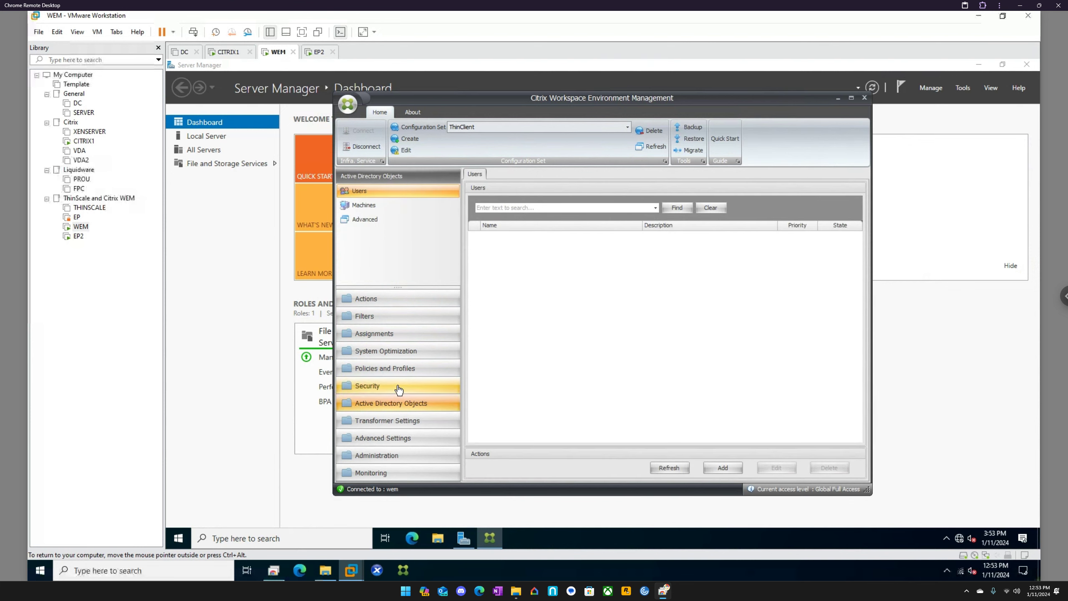
{"action": "left_click", "coordinate": [364, 206]}
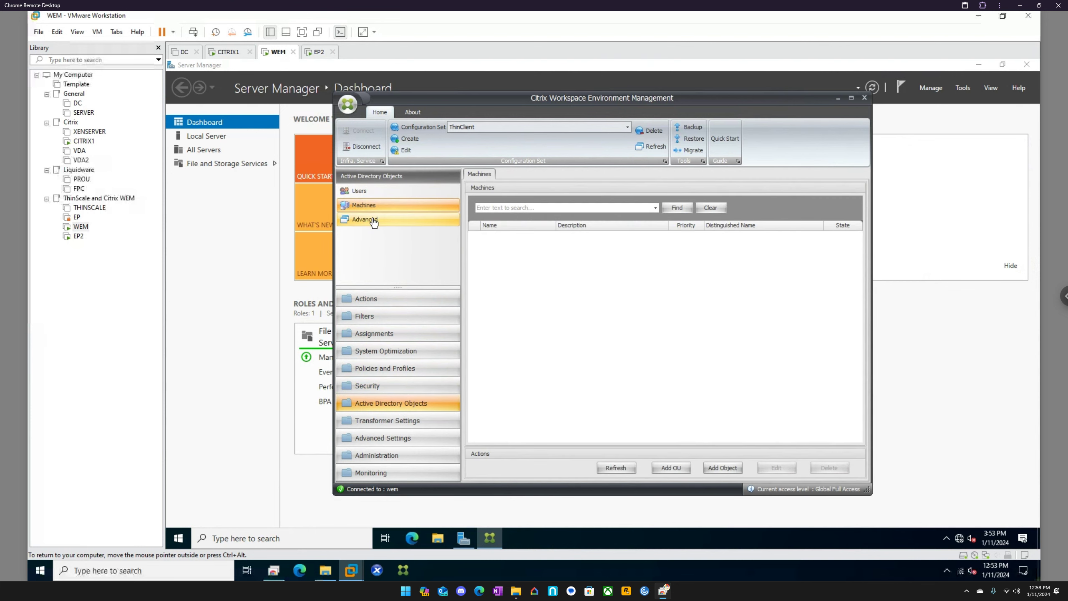
{"action": "left_click", "coordinate": [367, 219]}
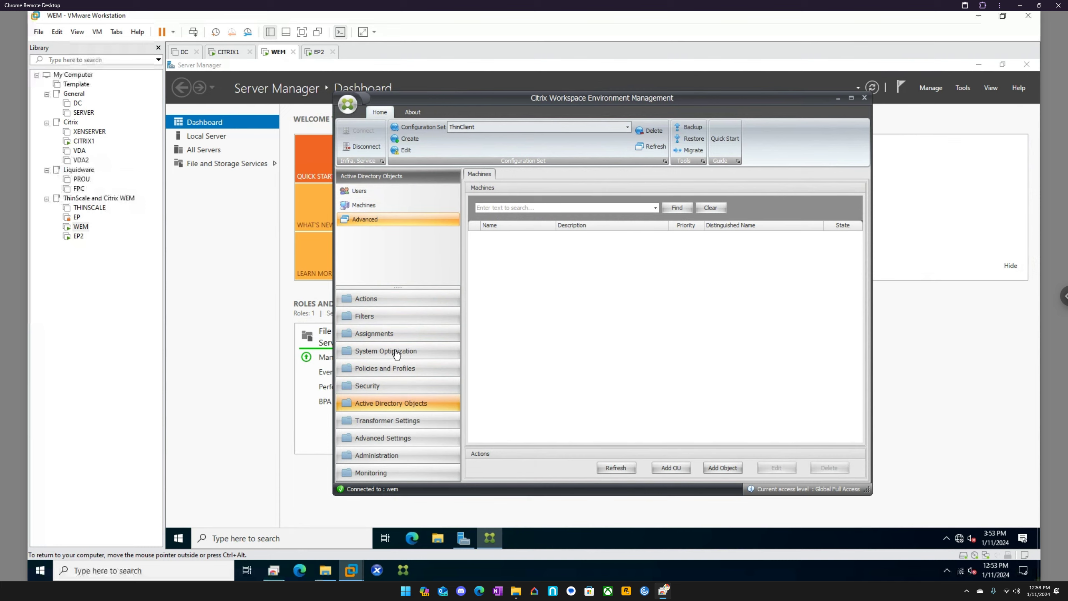
Step: End the unresponsive Norskale Administration Console process from Task Manager's detailed view, and close Task Manager
{"action": "mouse_move", "coordinate": [488, 539]}
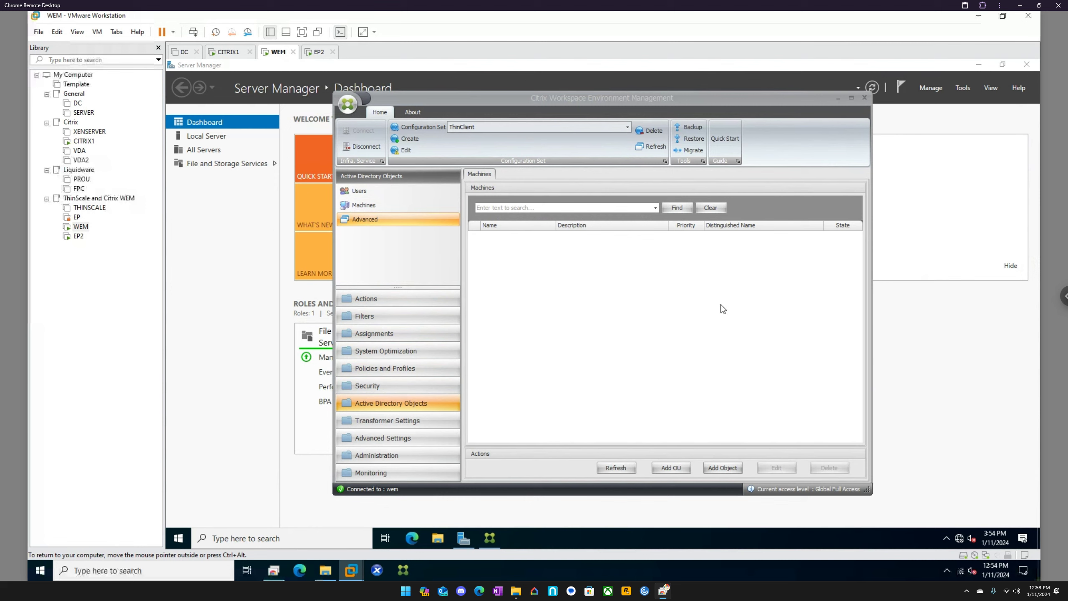
{"action": "right_click", "coordinate": [587, 533]}
{"action": "left_click", "coordinate": [612, 484]}
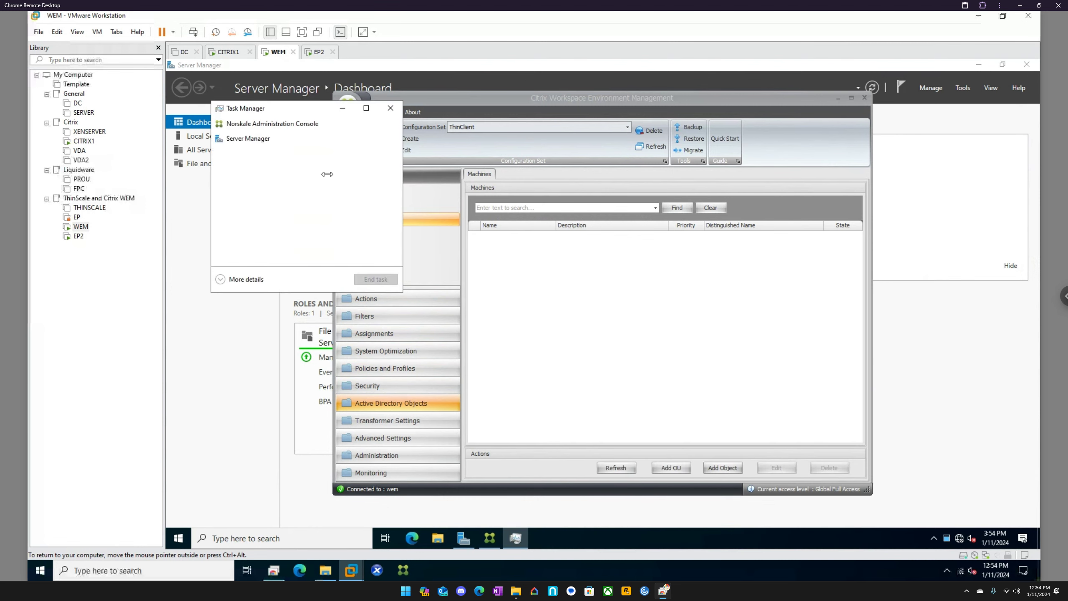
{"action": "left_click", "coordinate": [258, 280]}
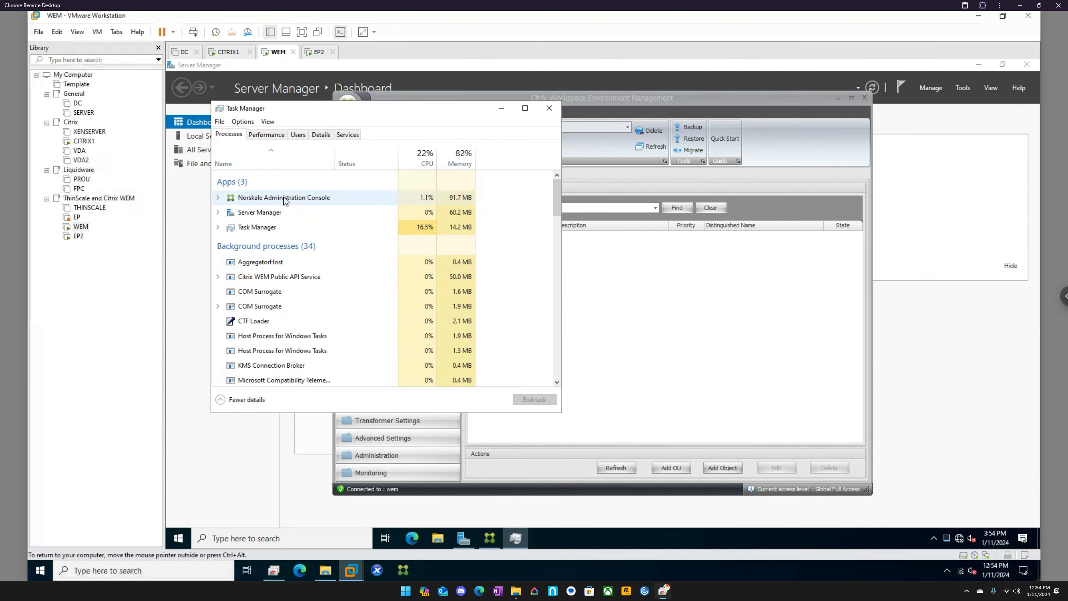
{"action": "left_click", "coordinate": [285, 201]}
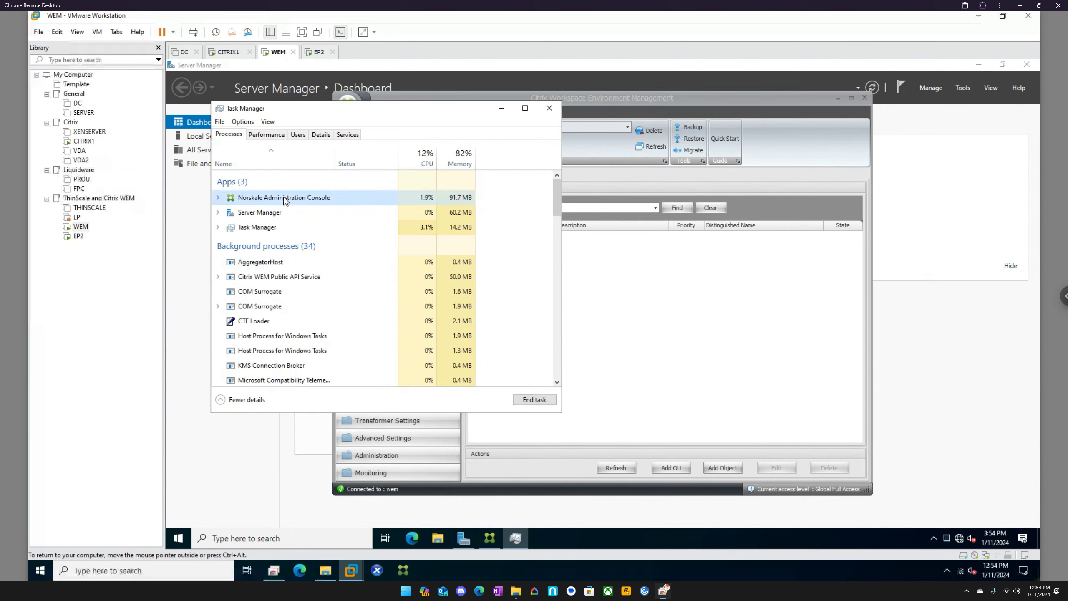
{"action": "left_click", "coordinate": [218, 198]}
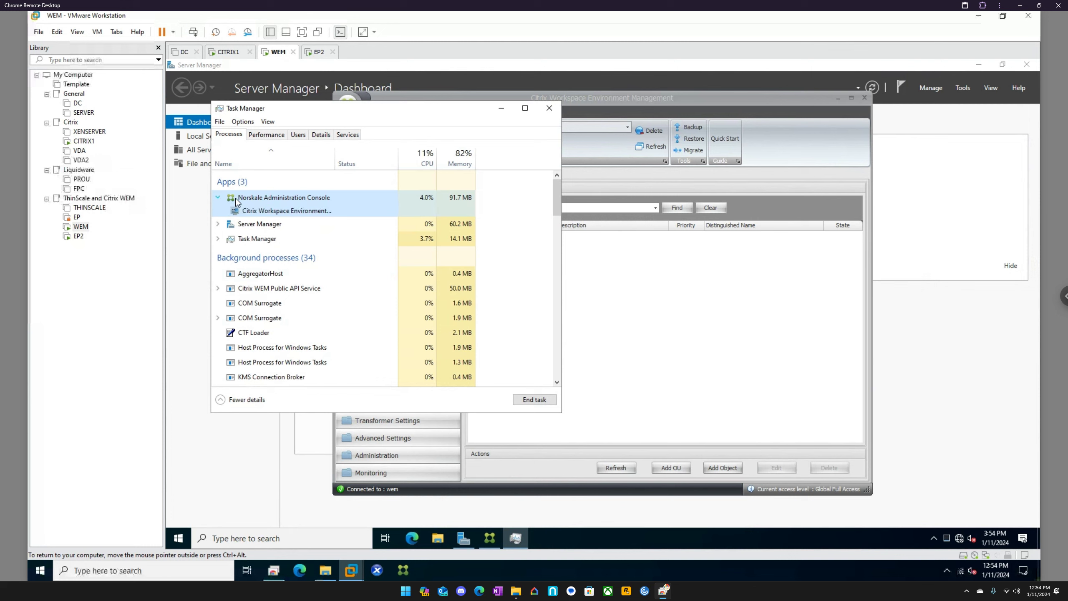
{"action": "left_click", "coordinate": [648, 266]}
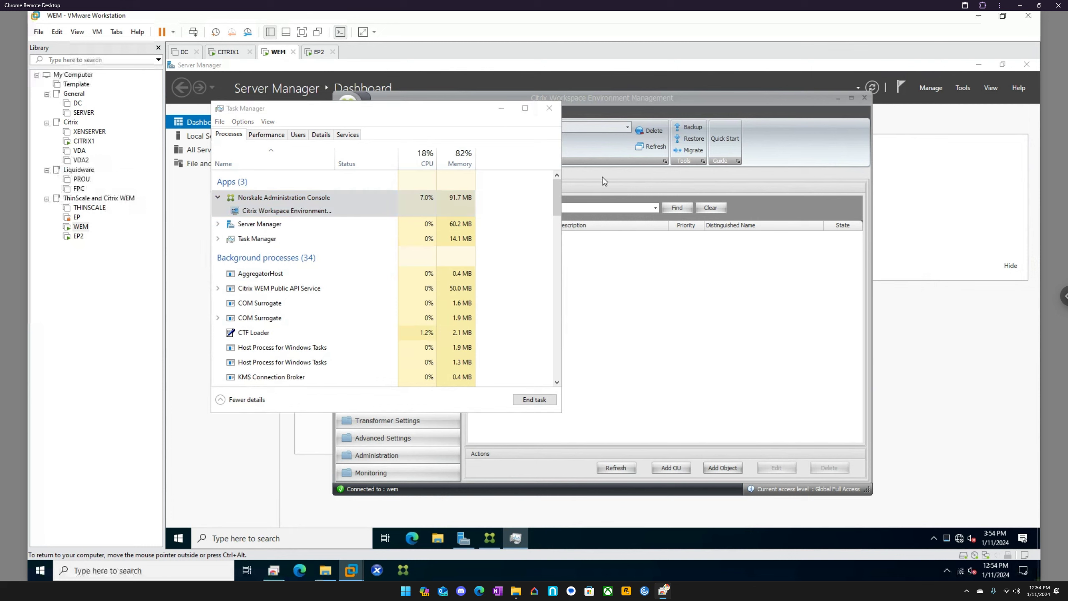
{"action": "left_click", "coordinate": [533, 400]}
{"action": "left_click", "coordinate": [591, 314]}
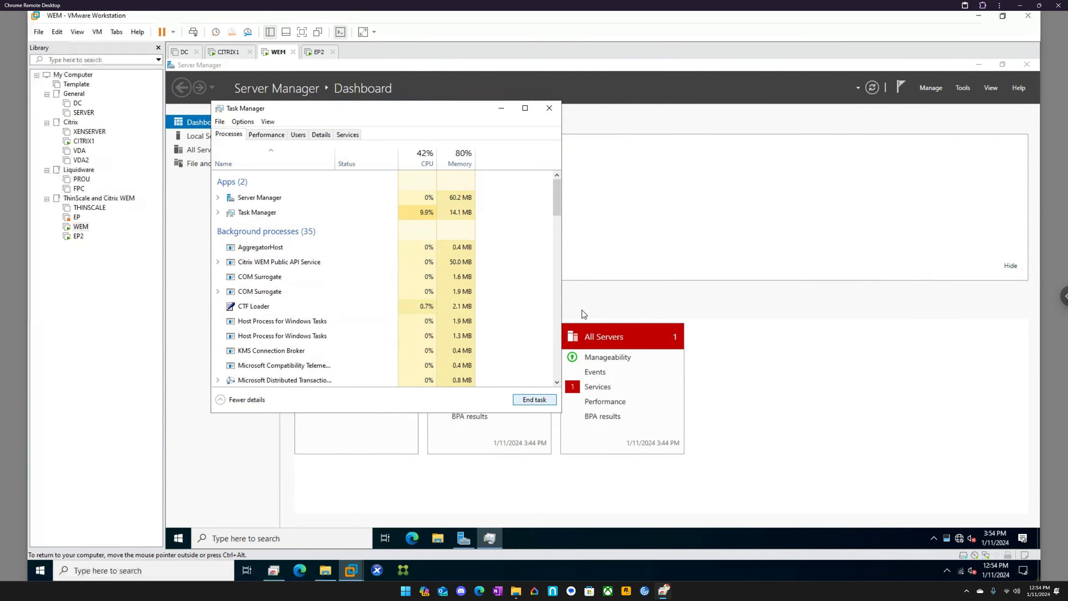
{"action": "left_click", "coordinate": [549, 108]}
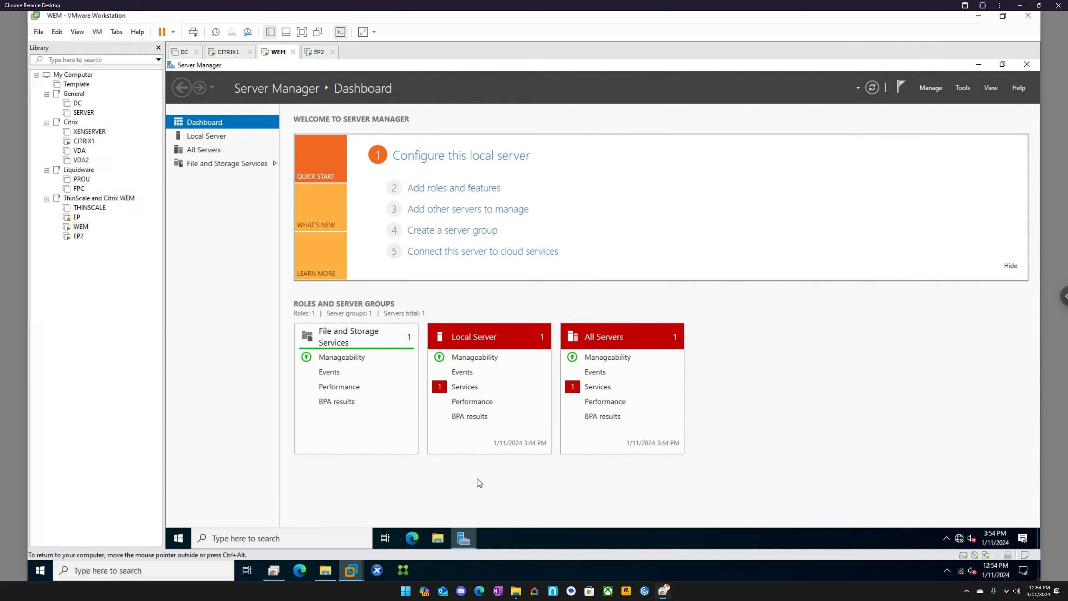
Step: Relaunch the WEM Administration Console with elevated rights and connect it to the infrastructure server localhost
{"action": "left_click", "coordinate": [186, 543]}
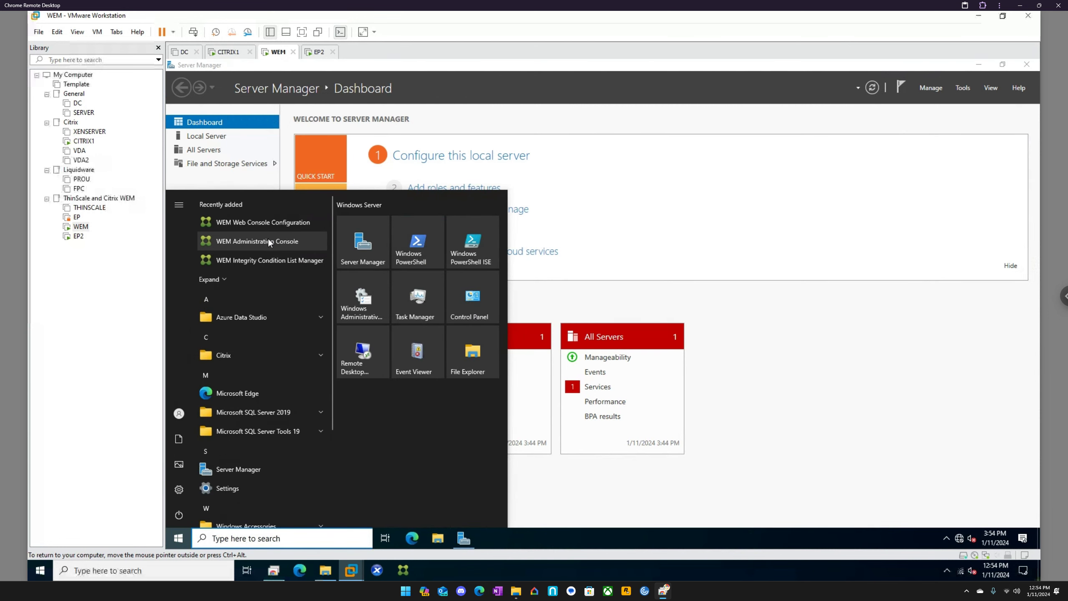
{"action": "left_click", "coordinate": [269, 242]}
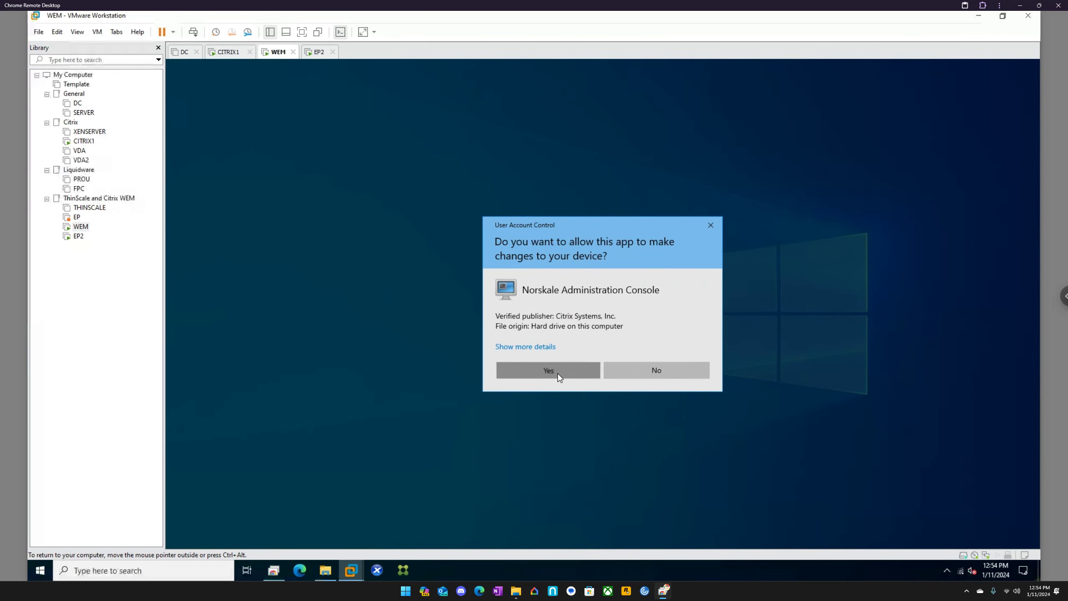
{"action": "left_click", "coordinate": [557, 373]}
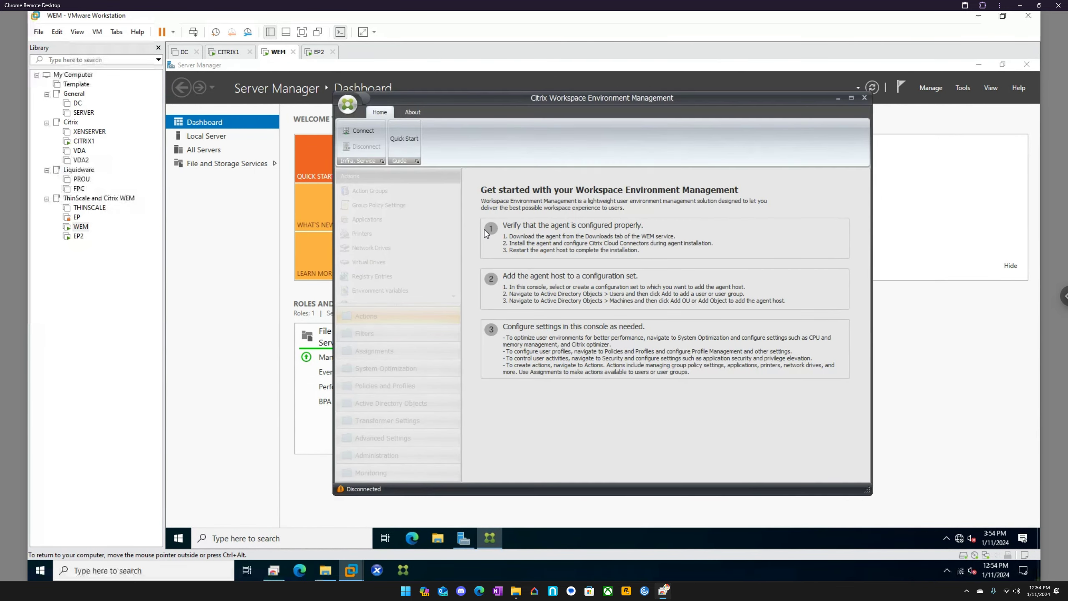
{"action": "left_click", "coordinate": [363, 131]}
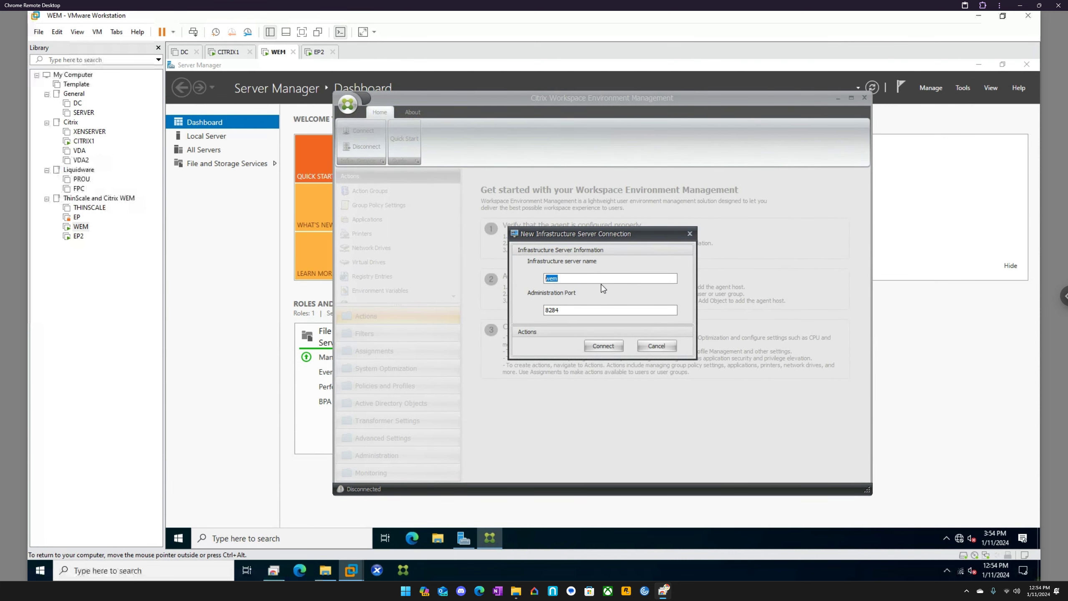
{"action": "type", "text": "localhost"}
{"action": "key", "text": "Return"}
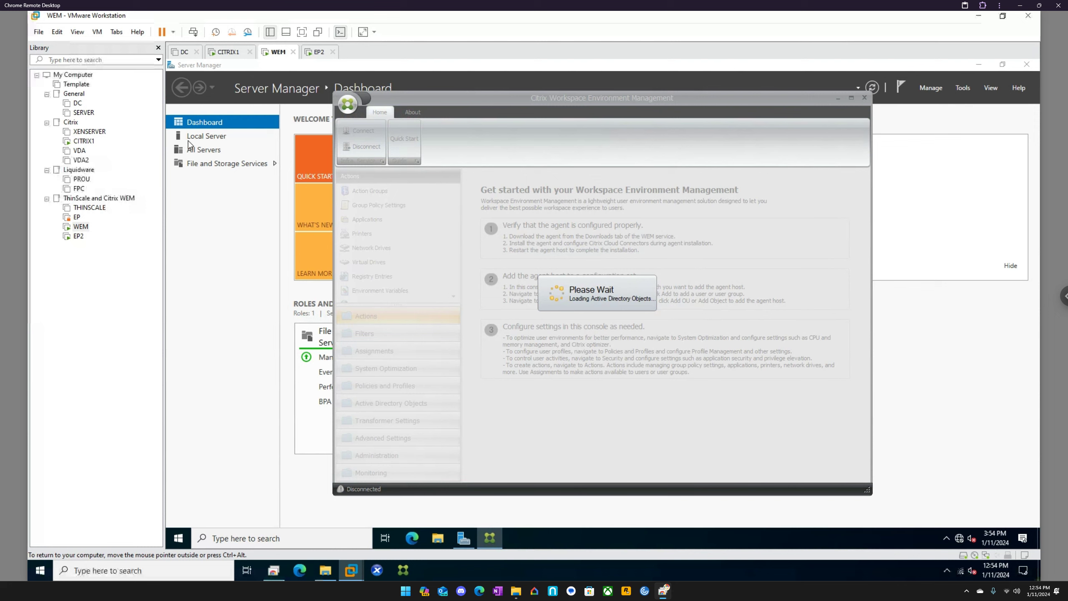
Step: Power on the DC virtual machine and return to the WEM virtual machine's administration console
{"action": "left_click", "coordinate": [78, 105]}
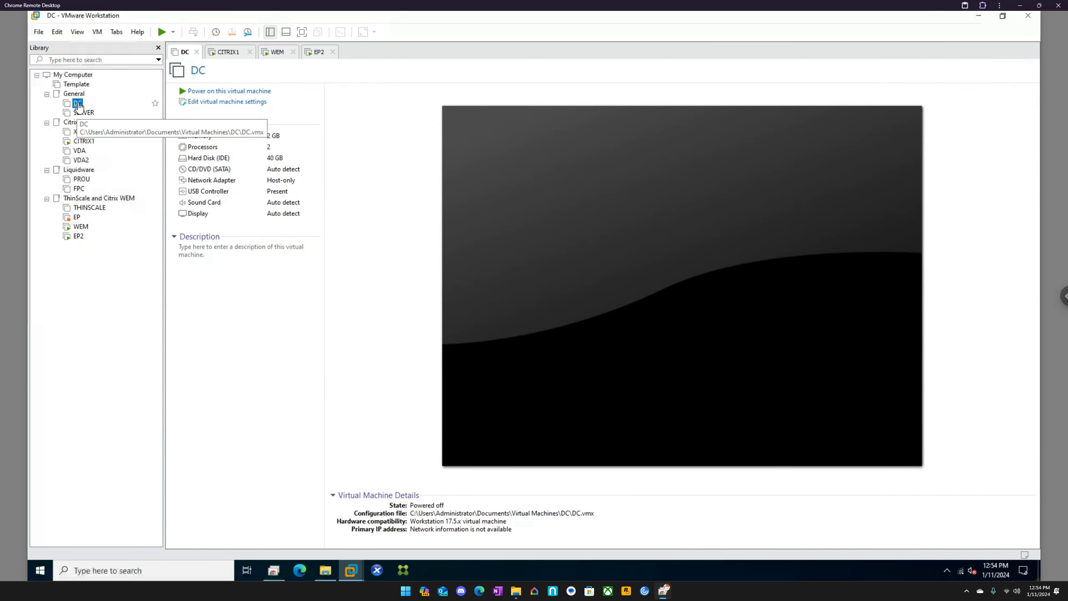
{"action": "left_click", "coordinate": [207, 95]}
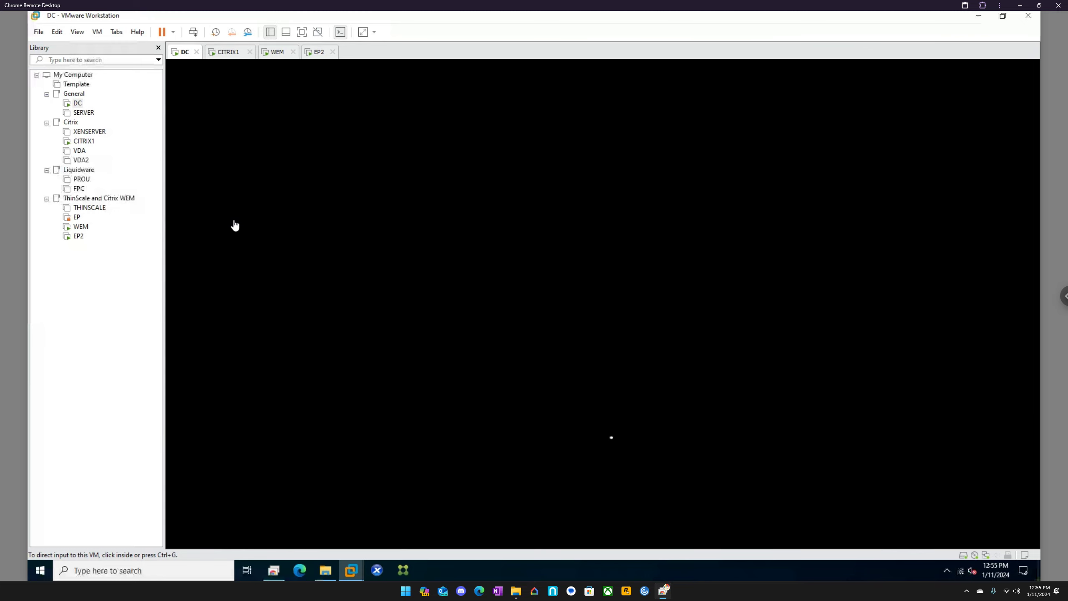
{"action": "left_click", "coordinate": [275, 53]}
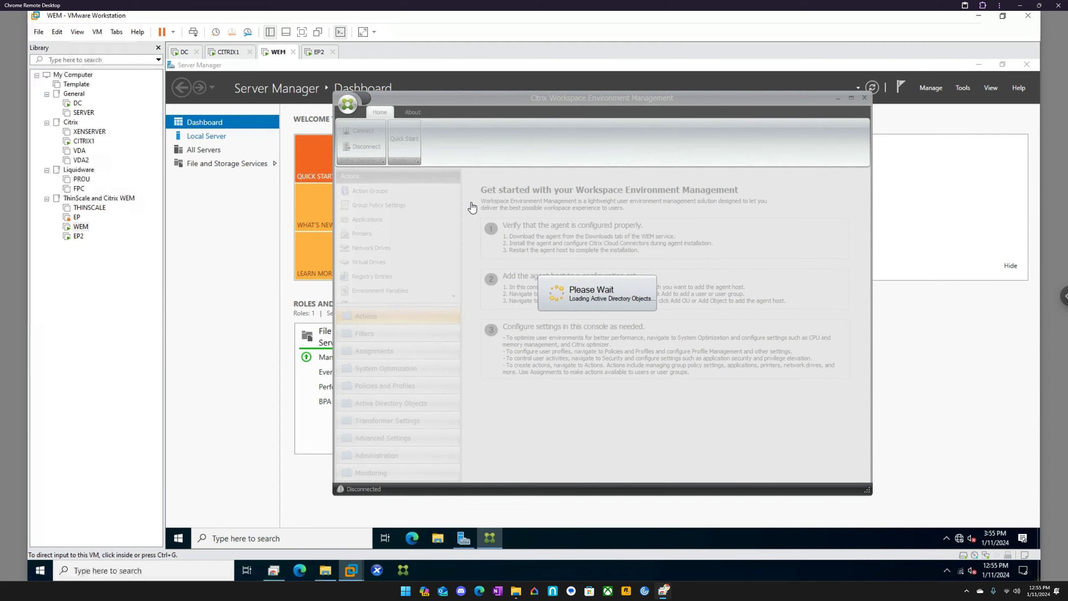
{"action": "left_click", "coordinate": [79, 105]}
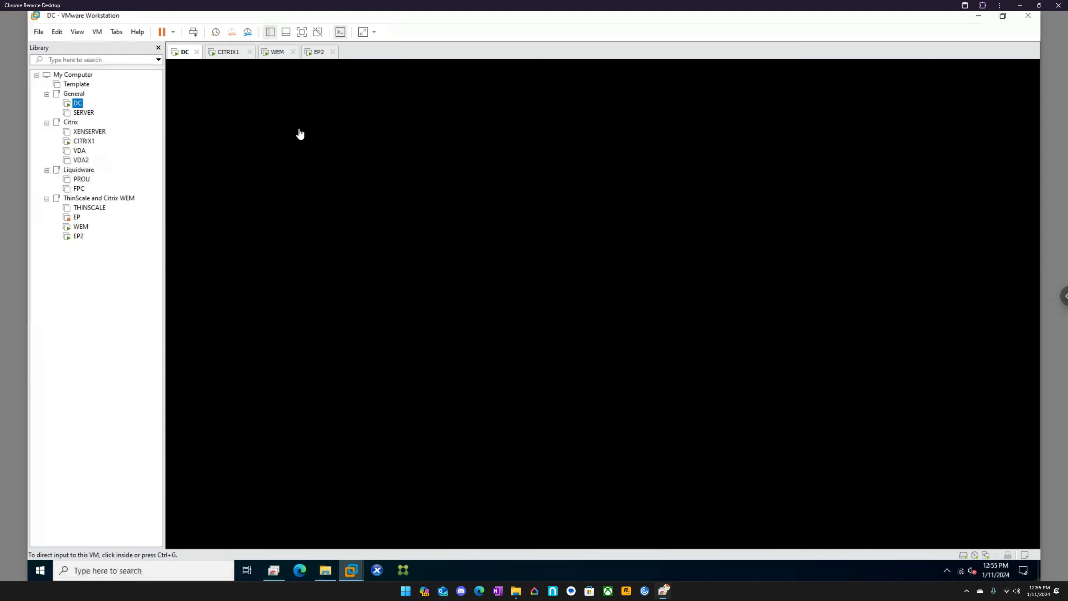
{"action": "left_click", "coordinate": [277, 55]}
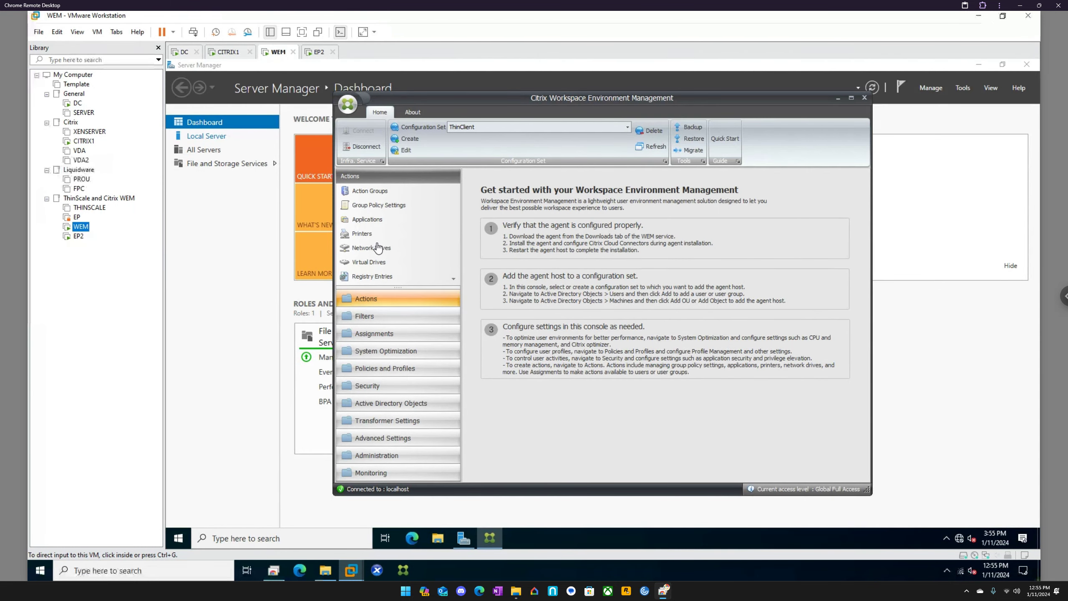
Step: Examine the Transformer Settings, Advanced Settings, Administration and Monitoring sections, and look through the action types listed under Actions
{"action": "left_click", "coordinate": [399, 421]}
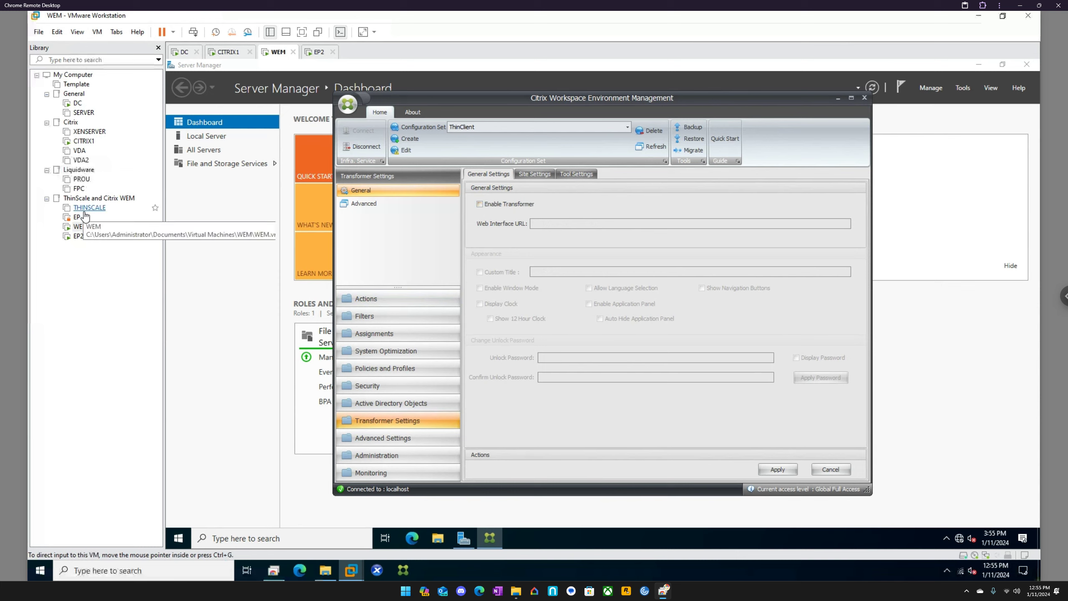
{"action": "left_click", "coordinate": [401, 440]}
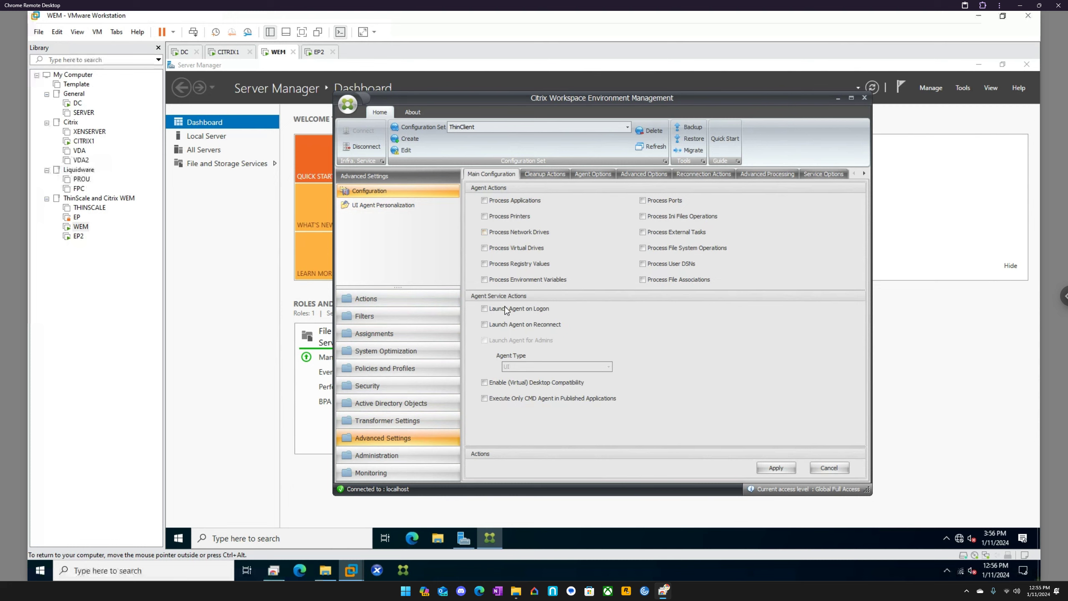
{"action": "left_click", "coordinate": [403, 458]}
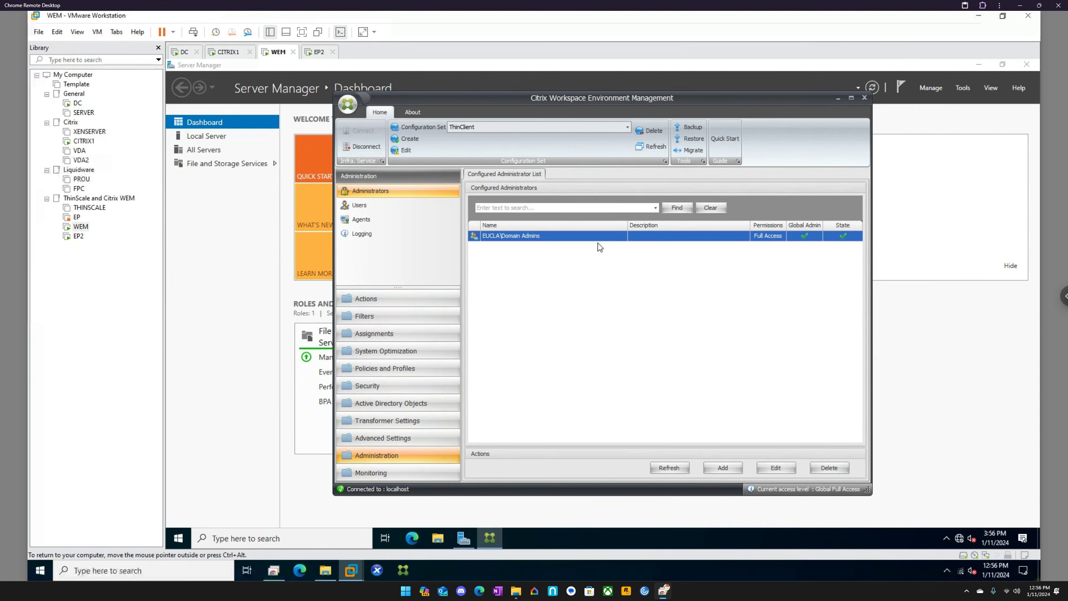
{"action": "left_click", "coordinate": [398, 478]}
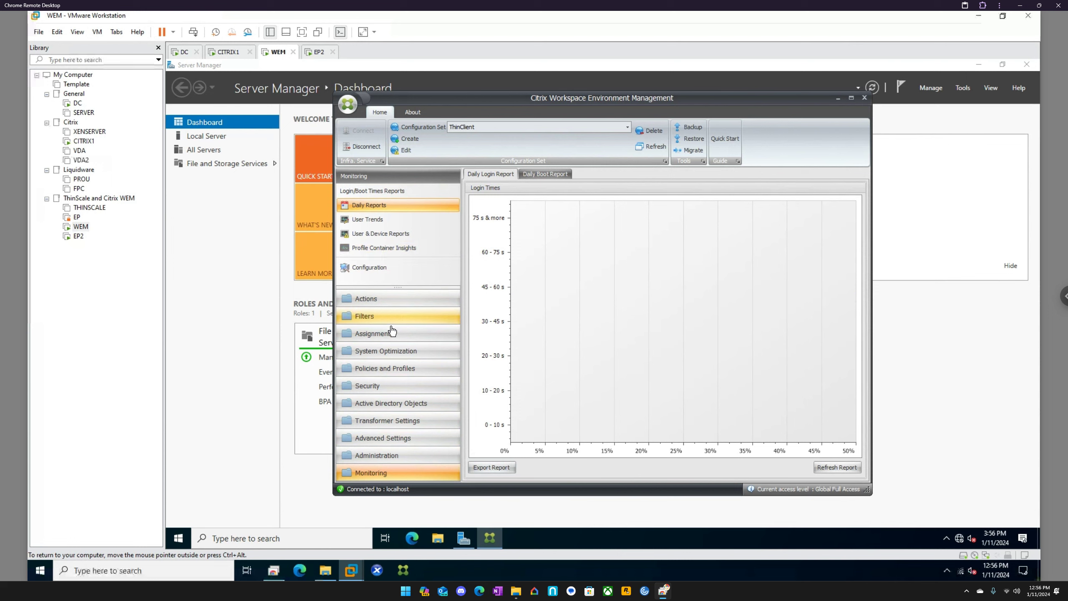
{"action": "left_click", "coordinate": [384, 301]}
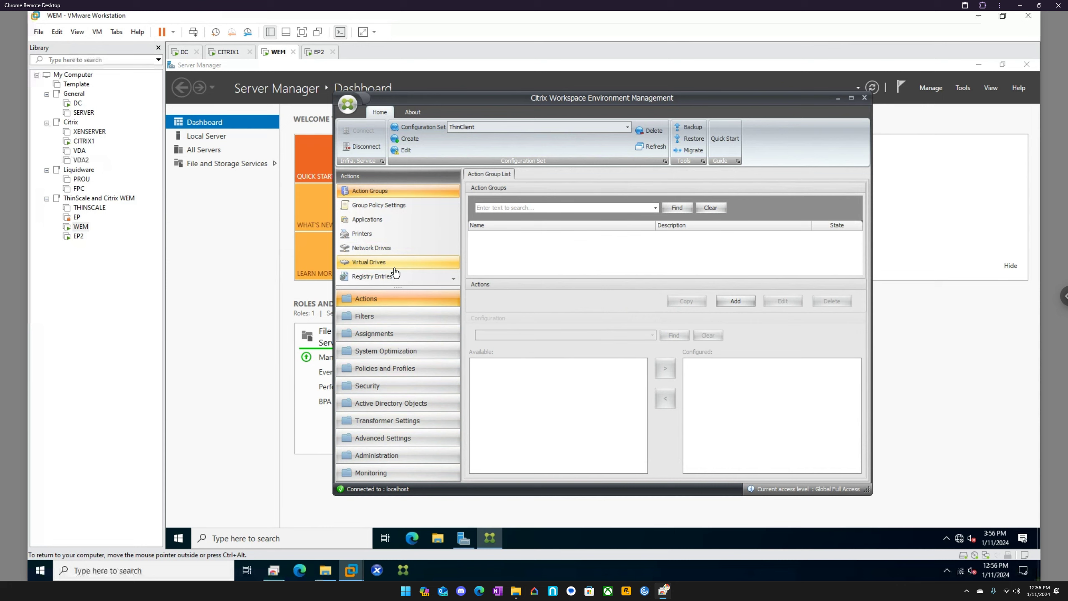
{"action": "scroll", "coordinate": [395, 273], "scroll_direction": "down", "scroll_amount": 6}
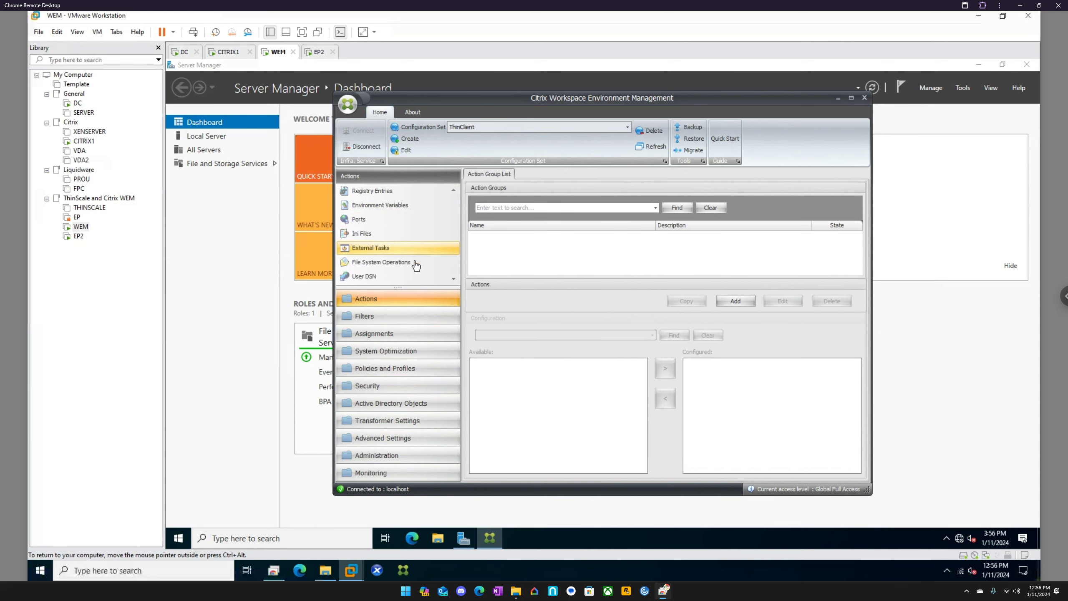
{"action": "scroll", "coordinate": [417, 265], "scroll_direction": "down", "scroll_amount": 1}
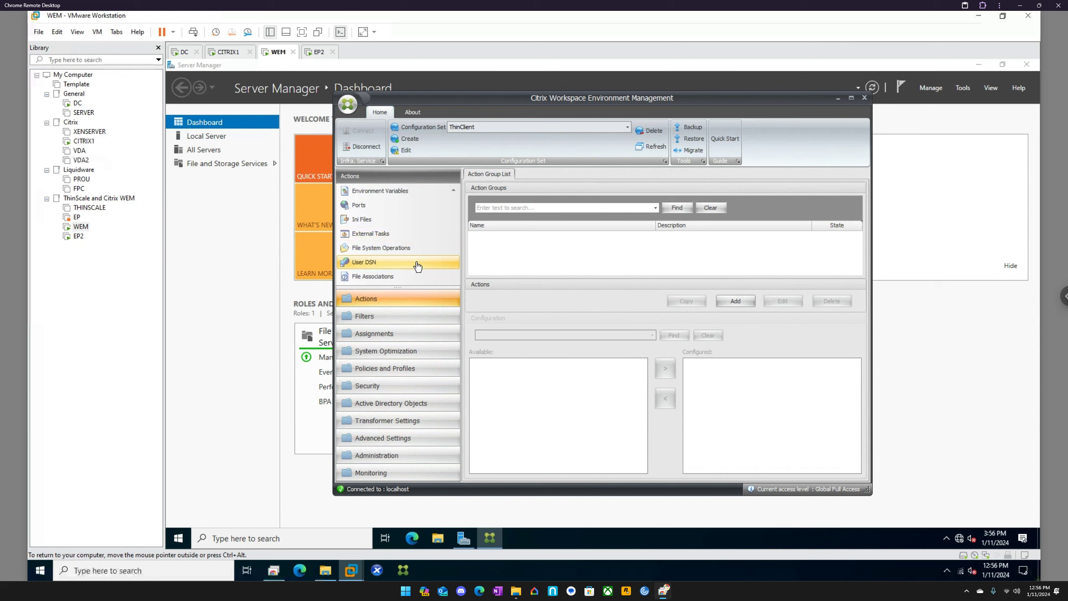
{"action": "scroll", "coordinate": [401, 250], "scroll_direction": "up", "scroll_amount": 7}
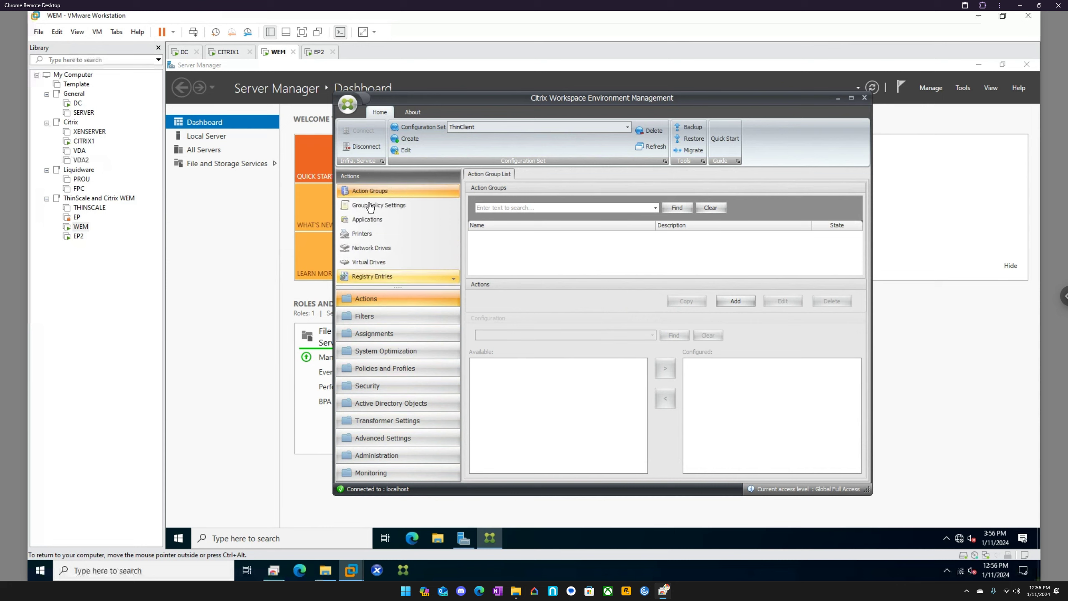